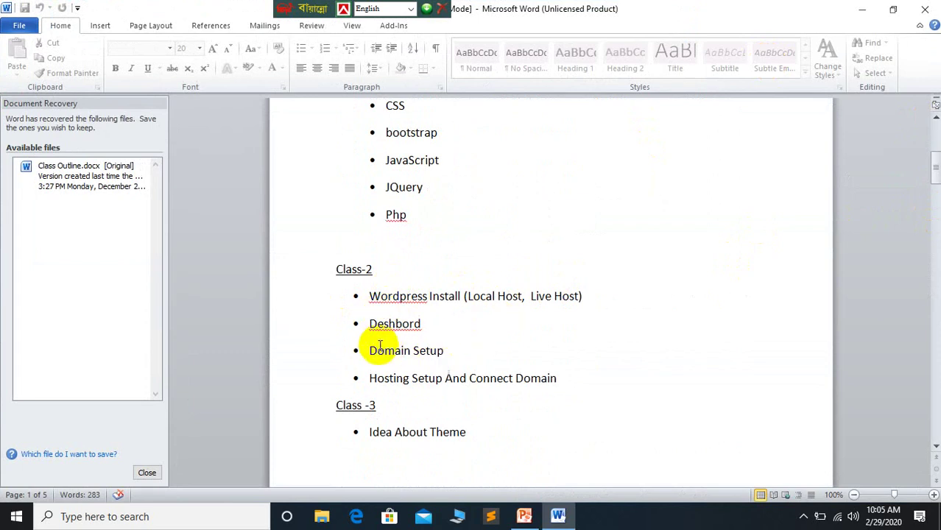
Select the Domain Setup line in Class Outline.docx and minimise Word to reveal the desktop
drag(372, 351, 507, 354)
click(860, 9)
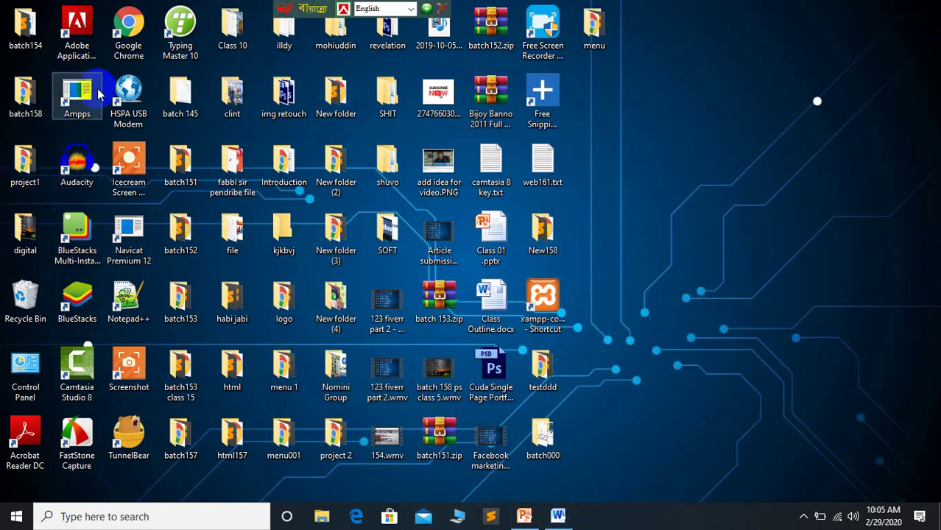
Launch Google Chrome from the desktop shortcut and maximise its window
click(129, 33)
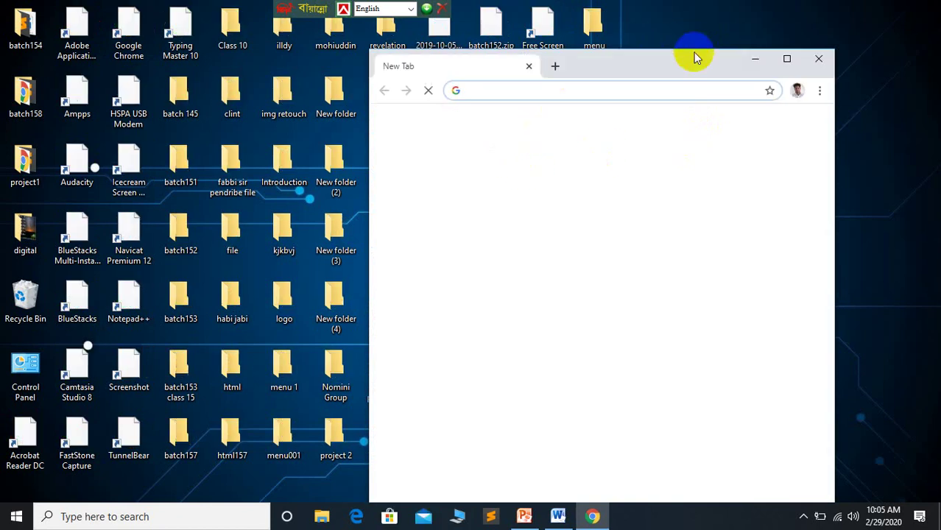
click(787, 58)
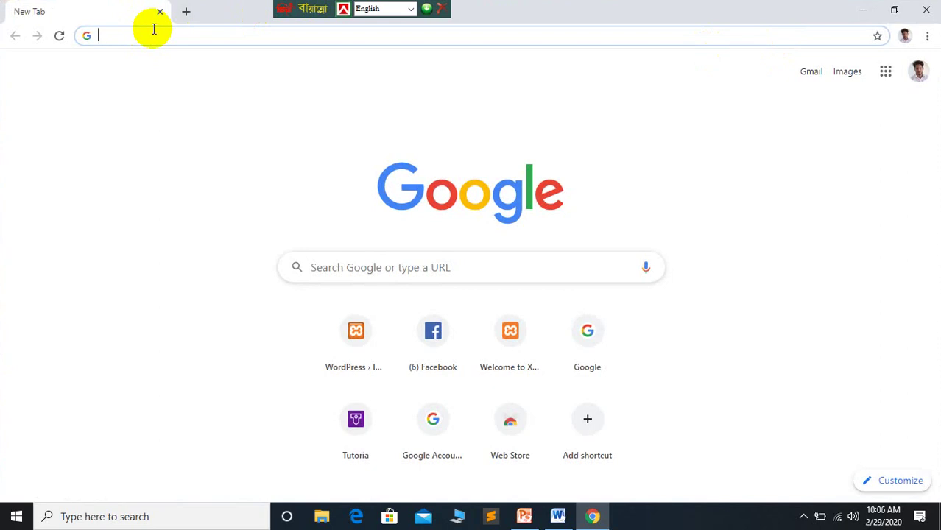
Google 'domain name search' and open the Namecheap Domain Name Search ad result
text(ddo)
key(BackSpace)
key(BackSpace)
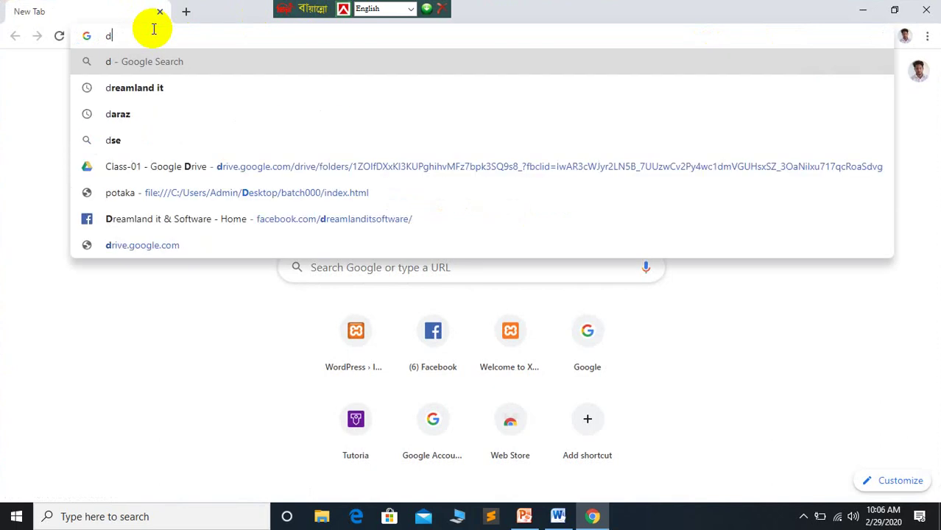
text(omain naamem)
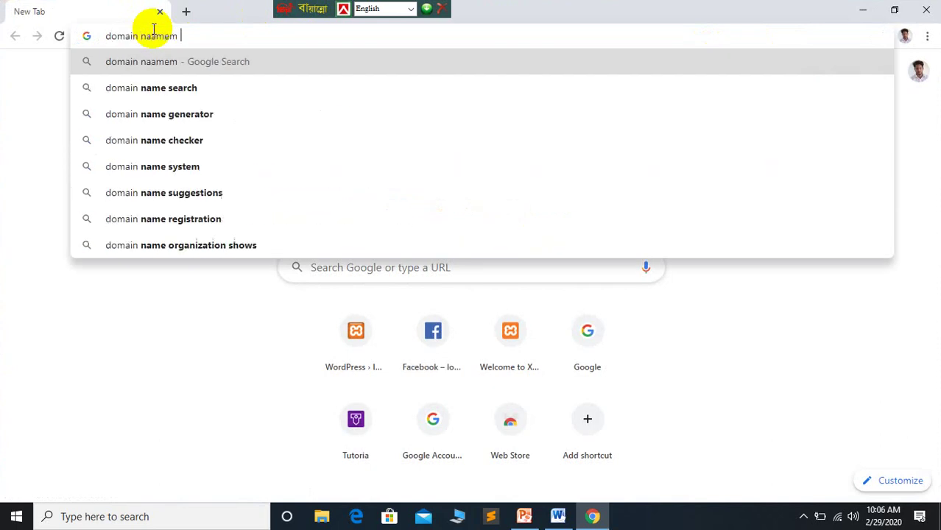
key(BackSpace)
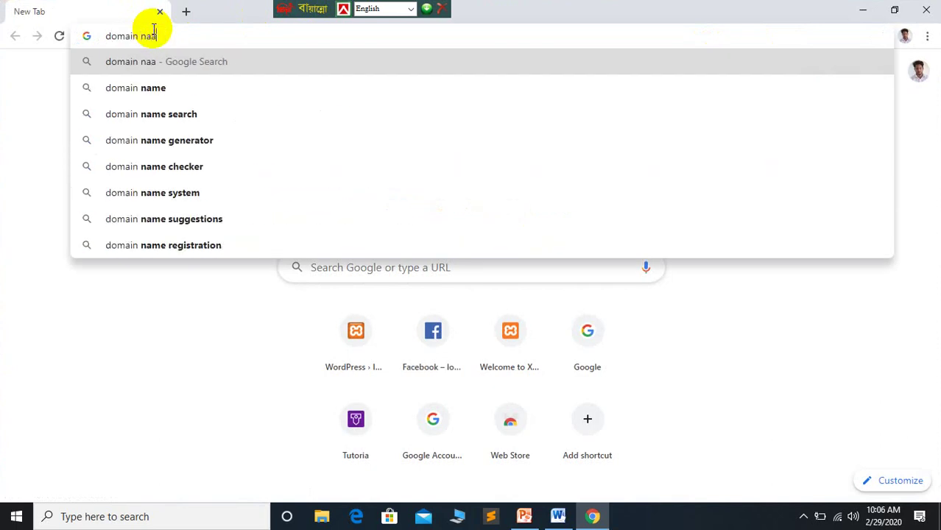
key(BackSpace)
text(me)
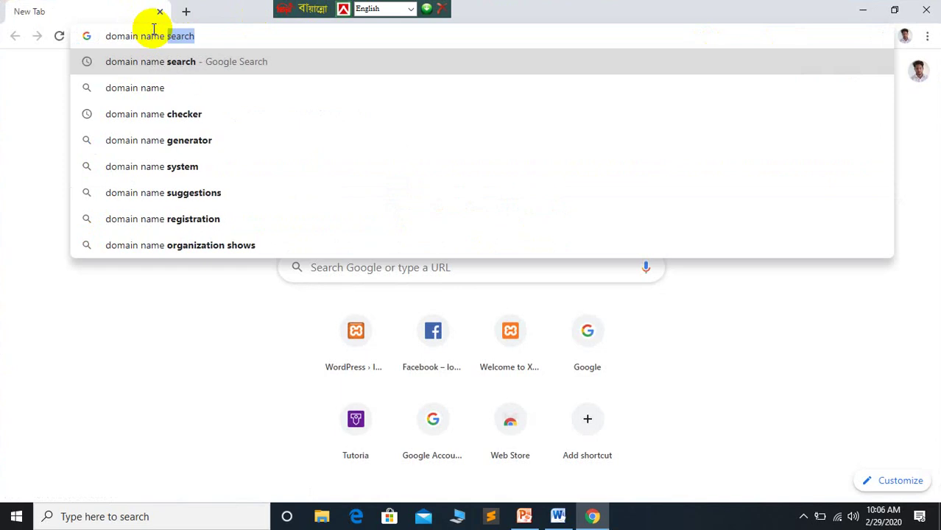
key(Return)
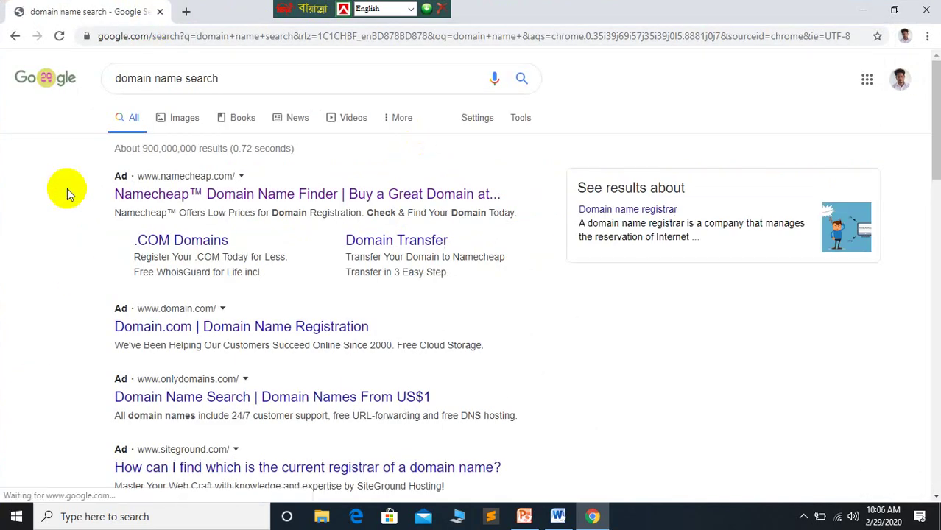
drag(153, 176, 173, 173)
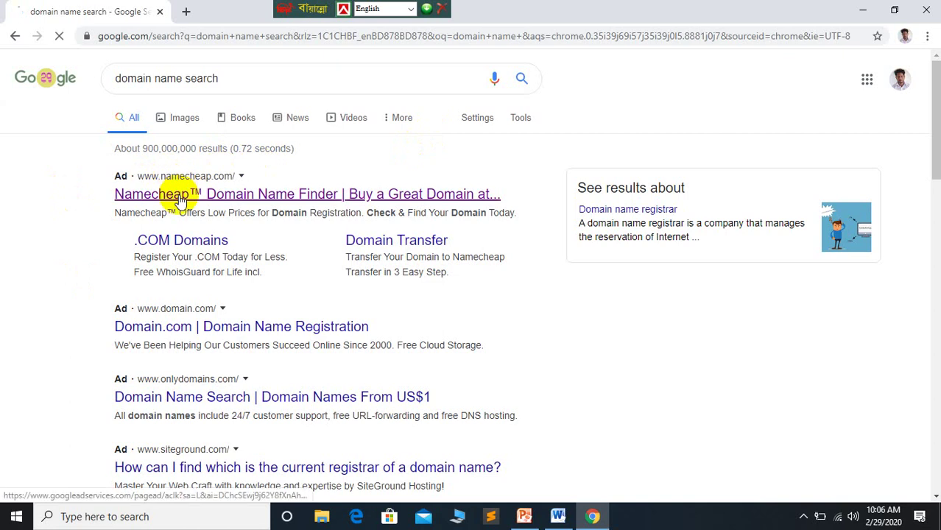
click(168, 193)
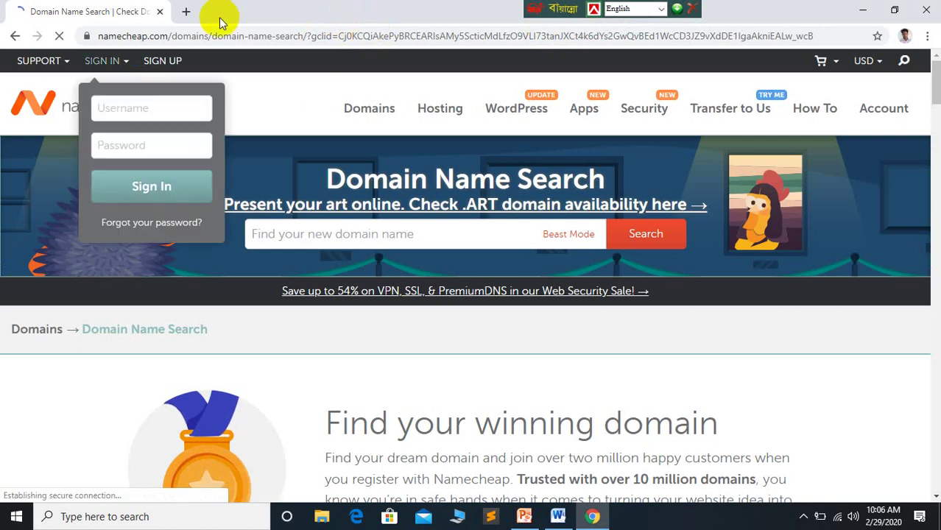
Search Google for 'godaddy' in a new tab, then switch back to the Namecheap tab
click(186, 11)
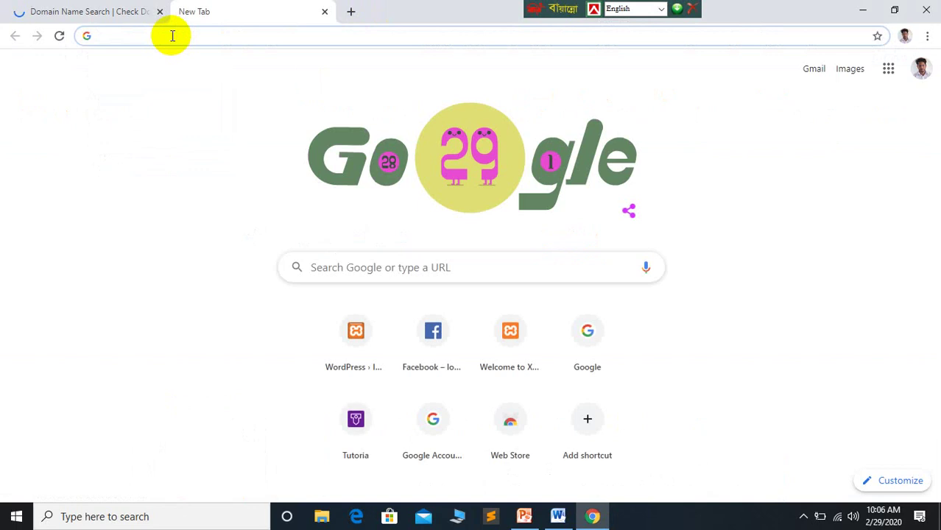
text(ddo)
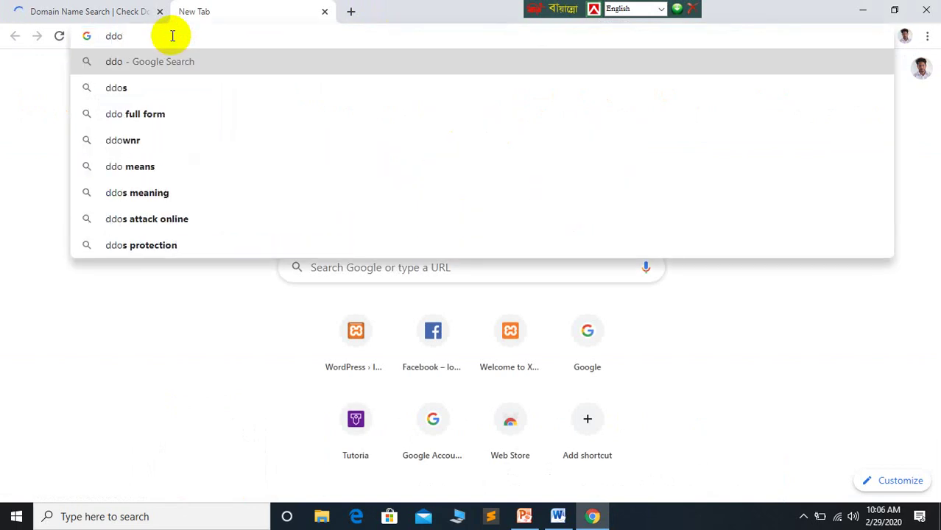
key(BackSpace)
key(BackSpace)
key(BackSpace)
text(goi)
key(BackSpace)
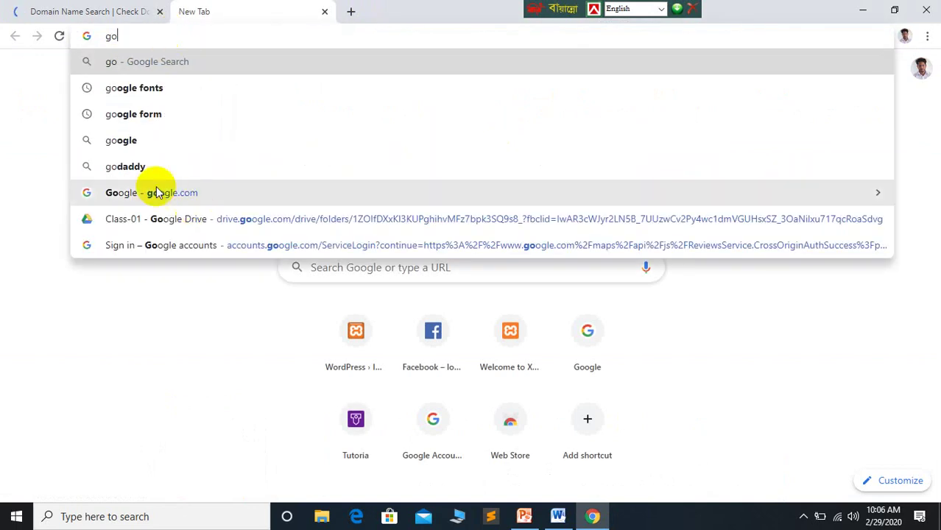
click(138, 168)
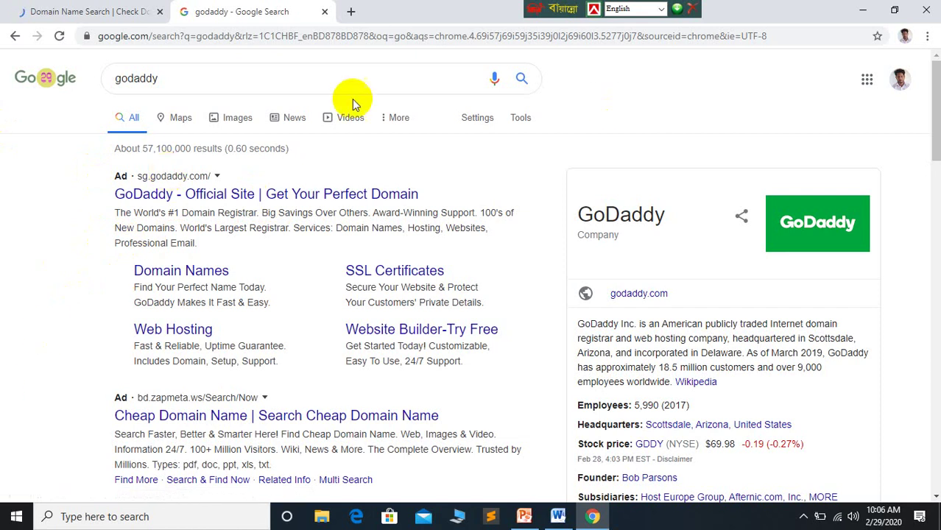
click(89, 11)
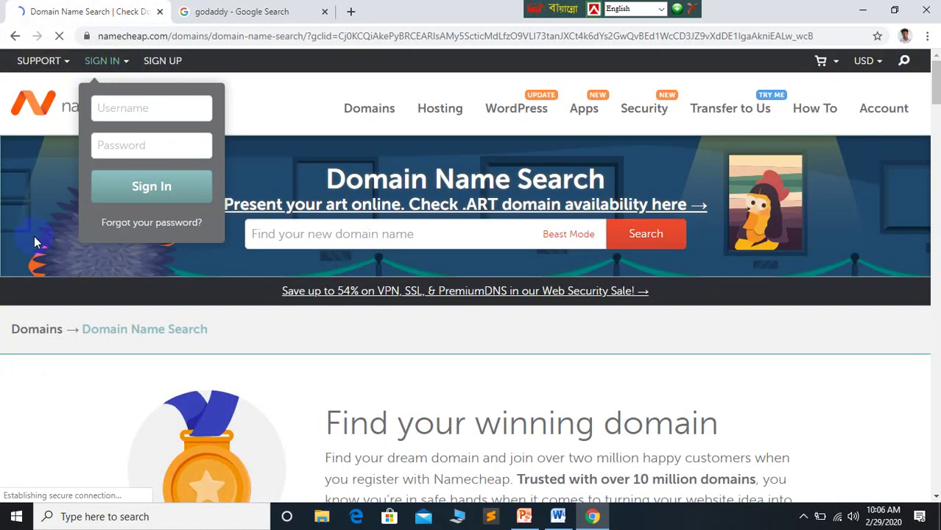
Enter bangladesh.com in the Find your new domain name box and check its availability
click(366, 233)
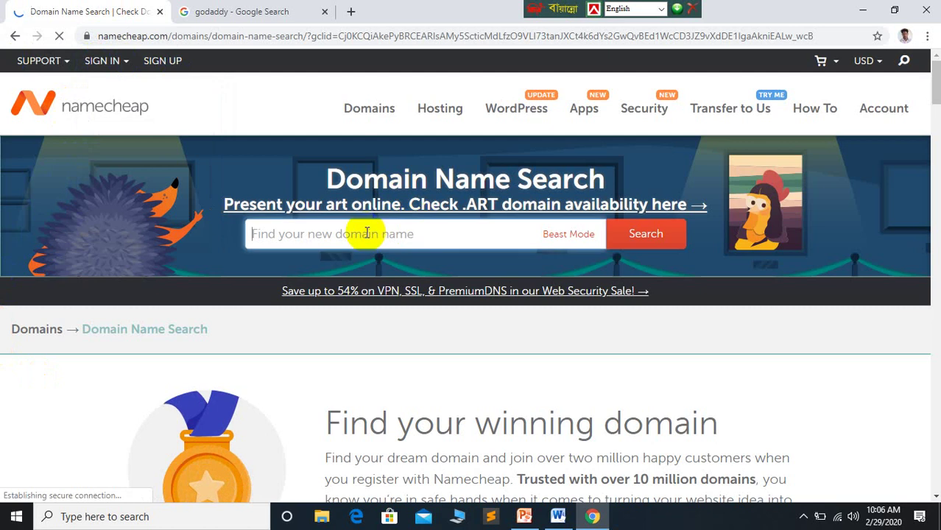
click(214, 11)
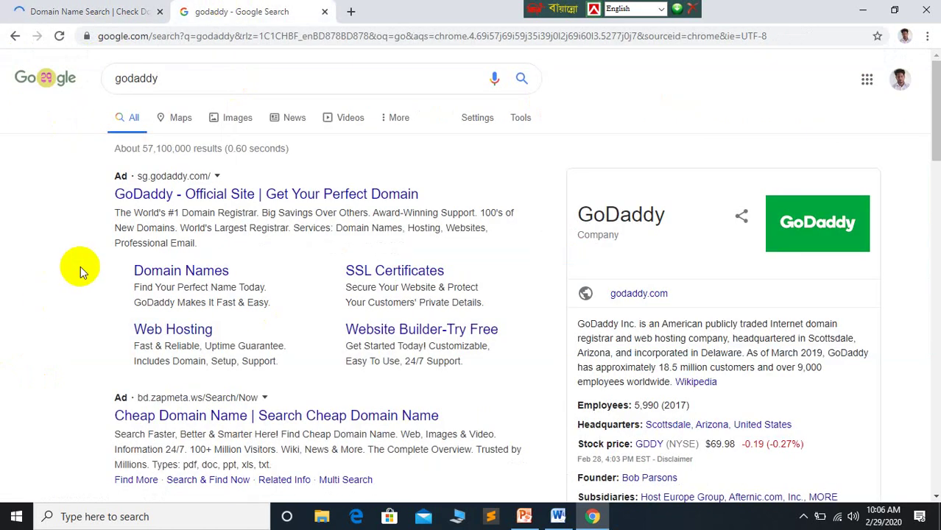
click(44, 11)
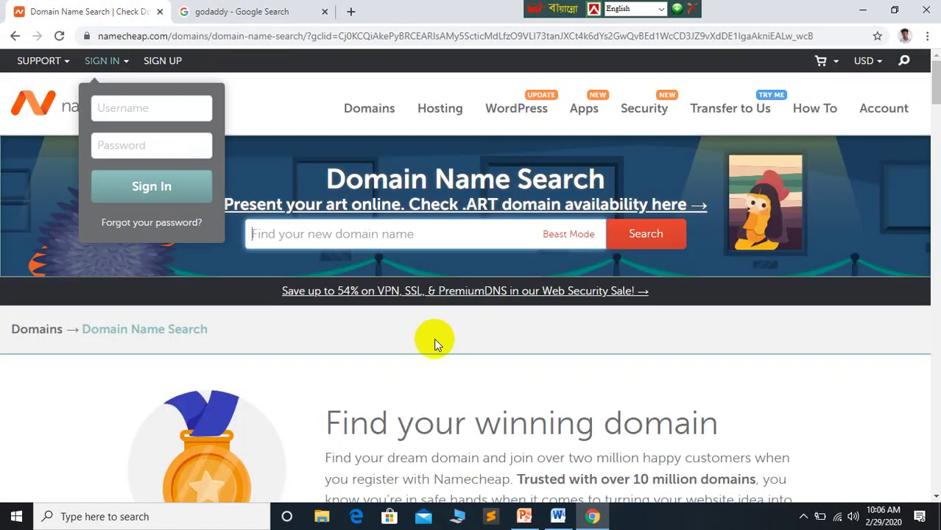
click(324, 234)
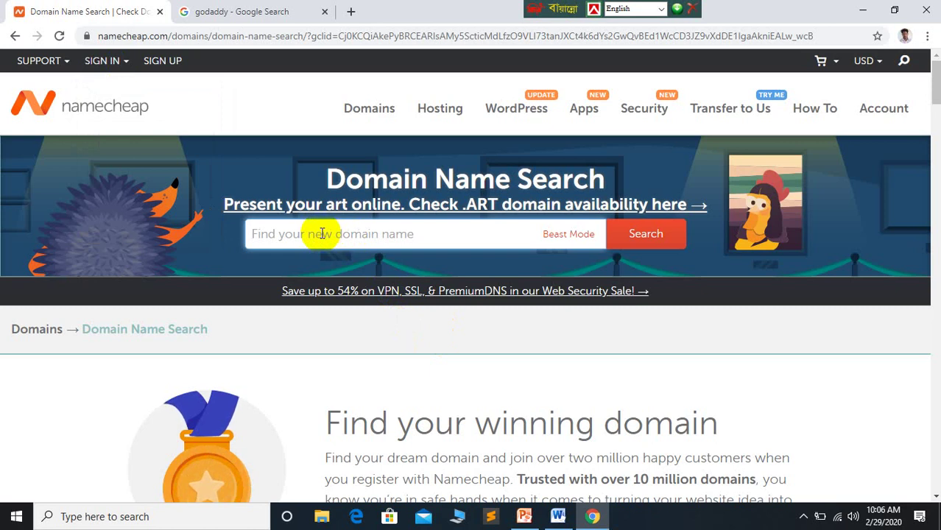
text(bang)
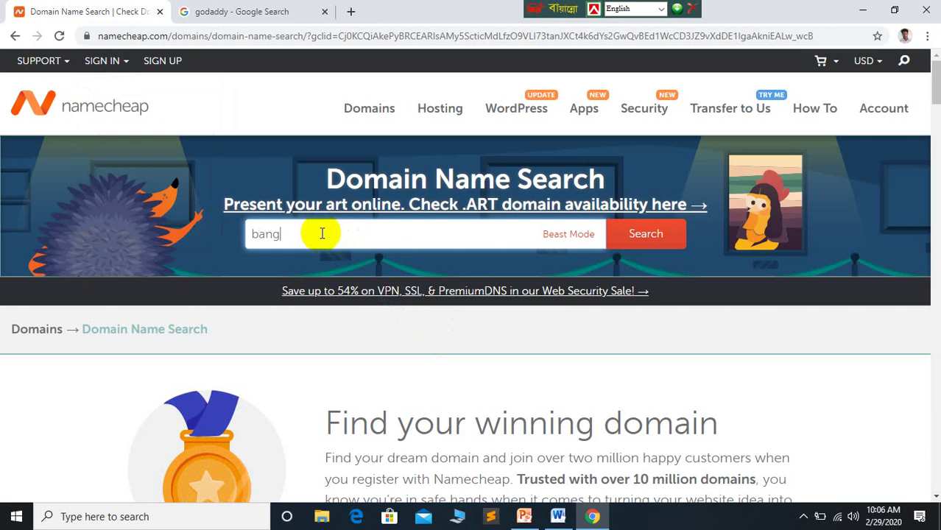
text(la)
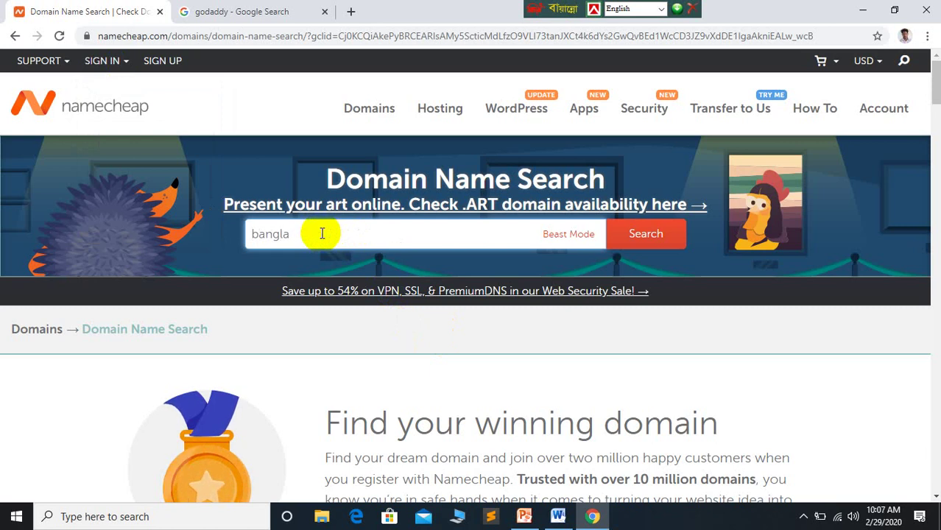
text(adeshdesh)
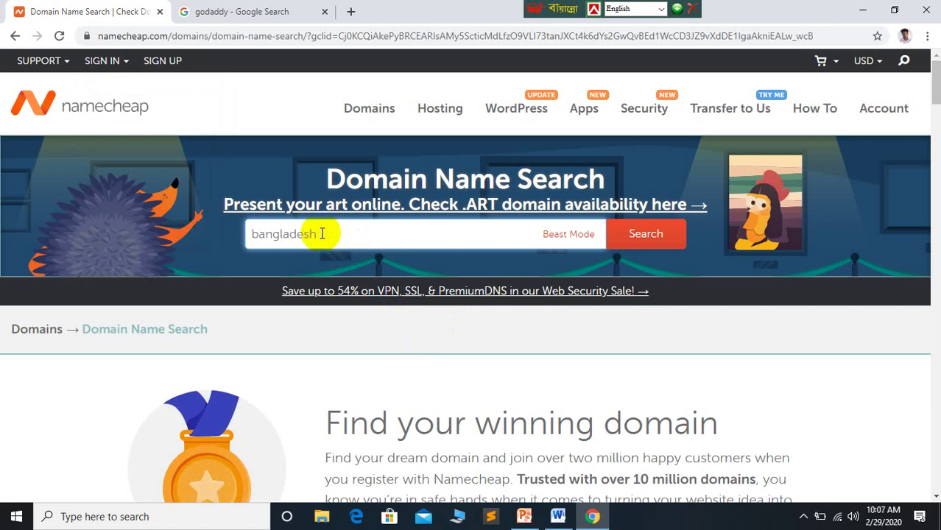
text(.com)
click(647, 234)
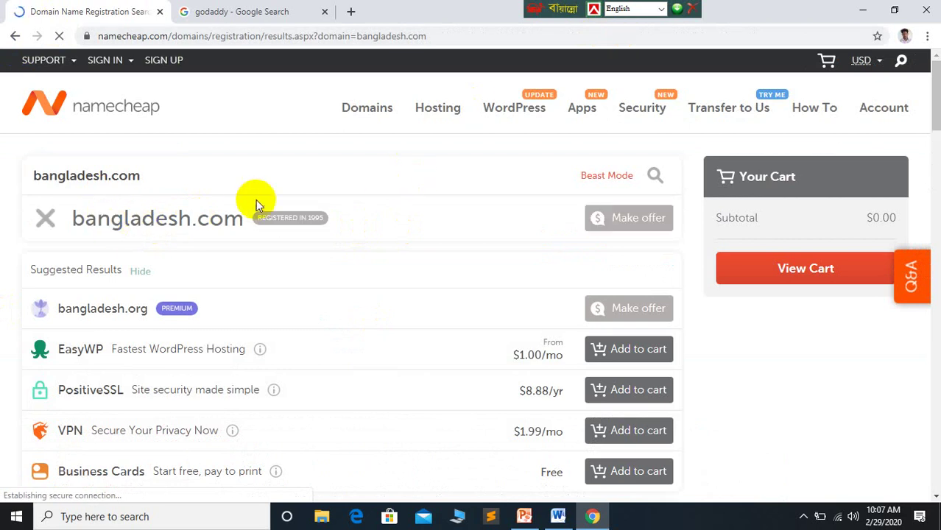
Highlight the bangladesh.com result showing it is registered since 1995
mouse_move(248, 208)
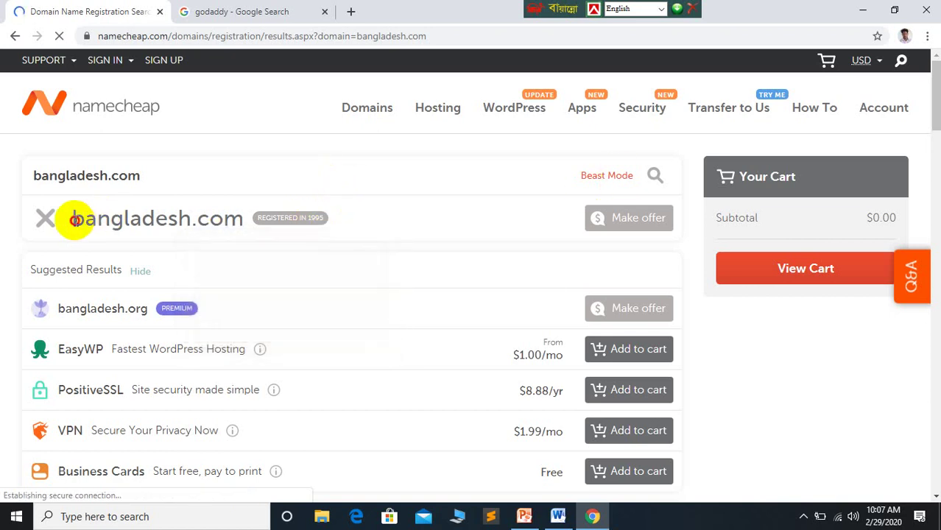
drag(75, 221, 221, 216)
click(180, 222)
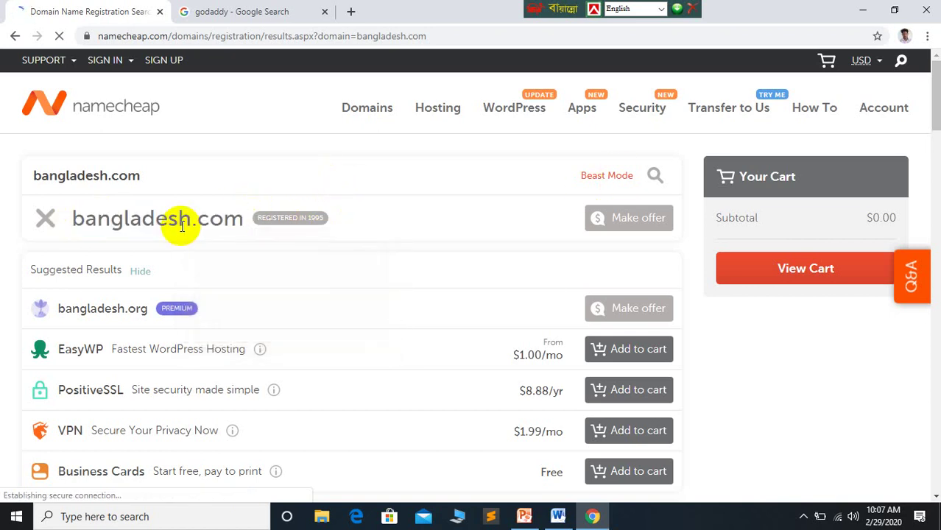
double_click(121, 221)
drag(121, 221, 189, 228)
click(145, 221)
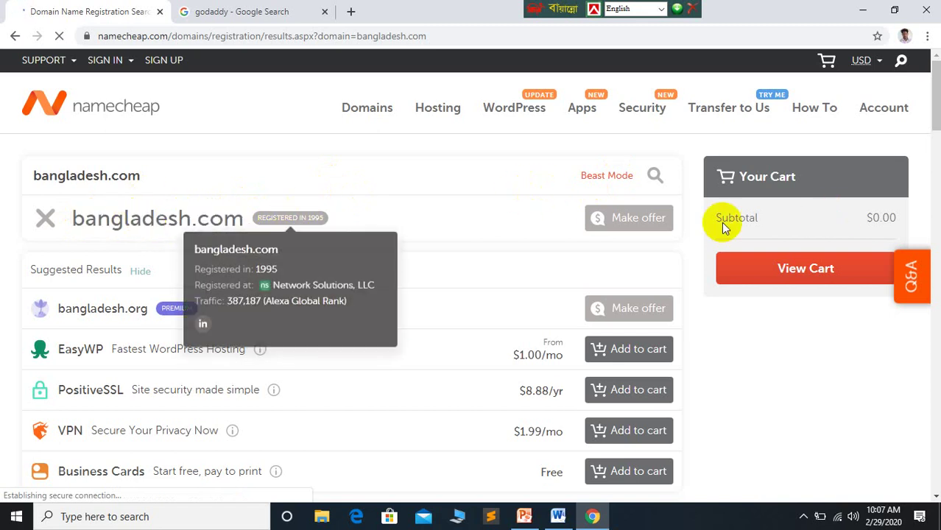
Open the make-an-offer form for bangladesh.com ($199 minimum) and close it without offering
click(661, 217)
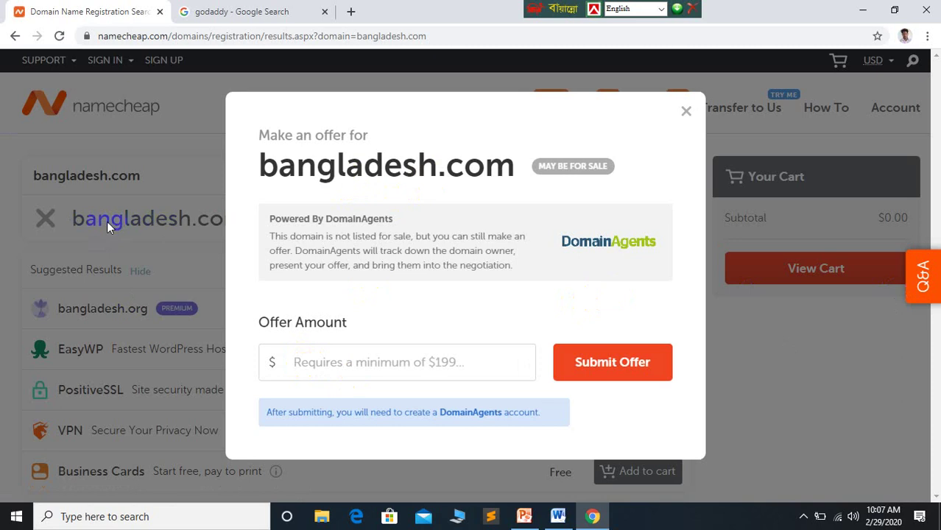
click(311, 361)
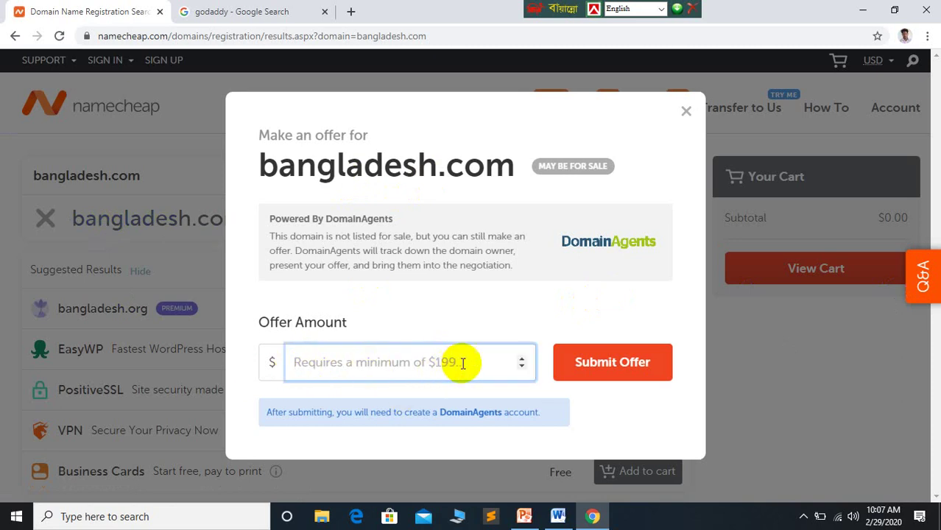
click(687, 114)
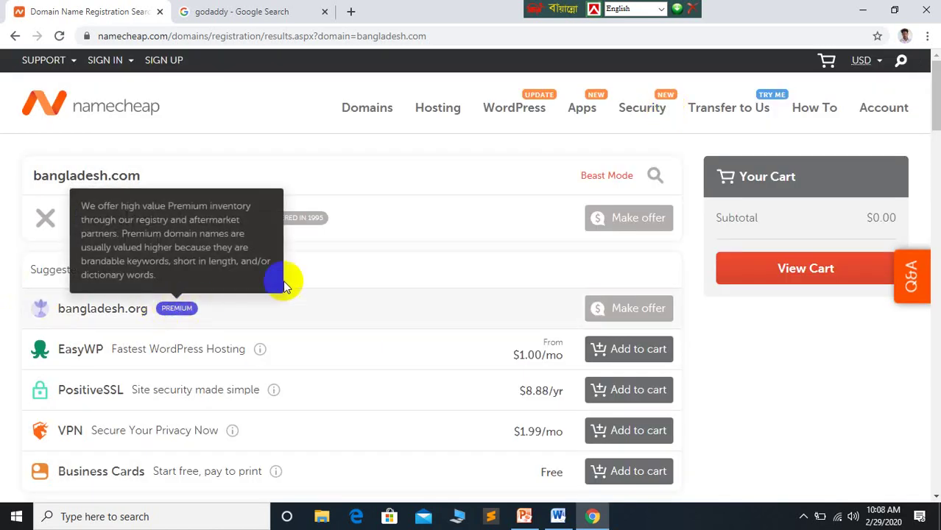
scroll(349, 255, down, 5)
scroll(348, 254, up, 4)
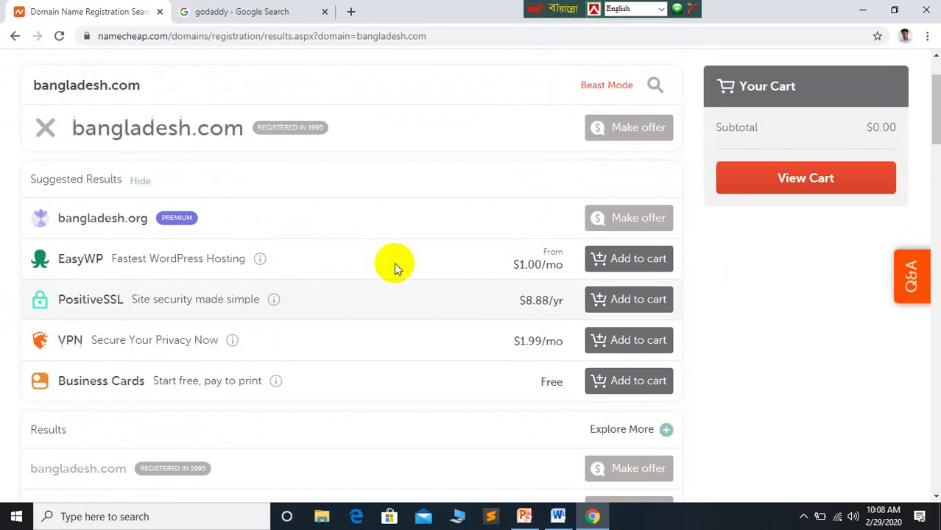
scroll(396, 255, up, 1)
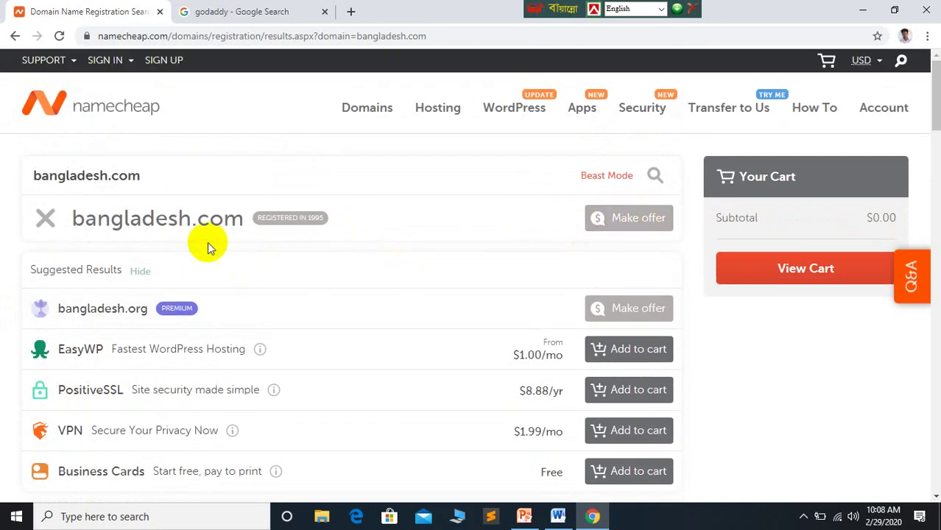
Search bangladeshbd24.com and note its $8.88/yr price
click(109, 175)
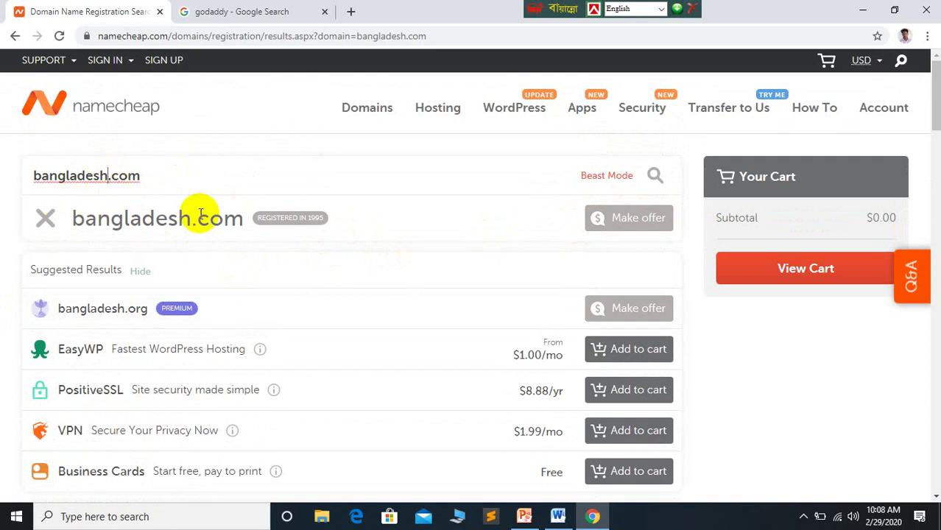
text(bd)
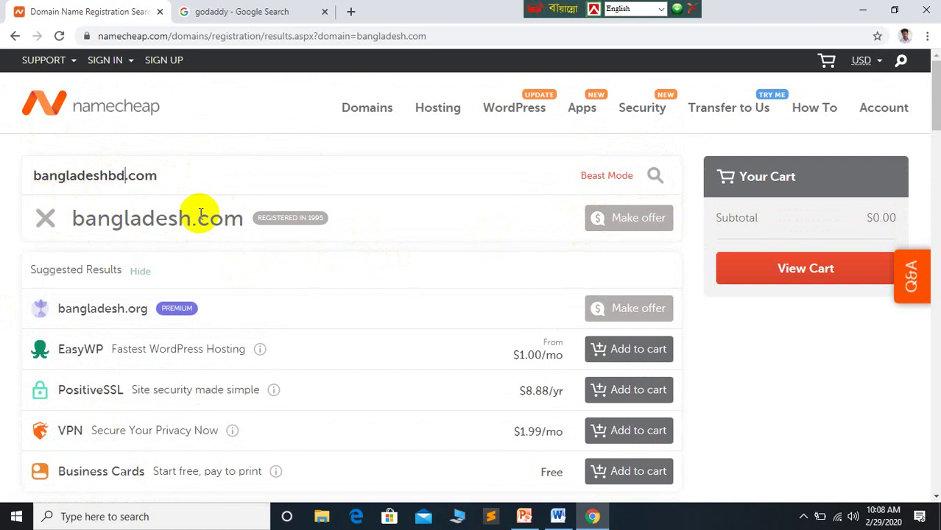
text(24)
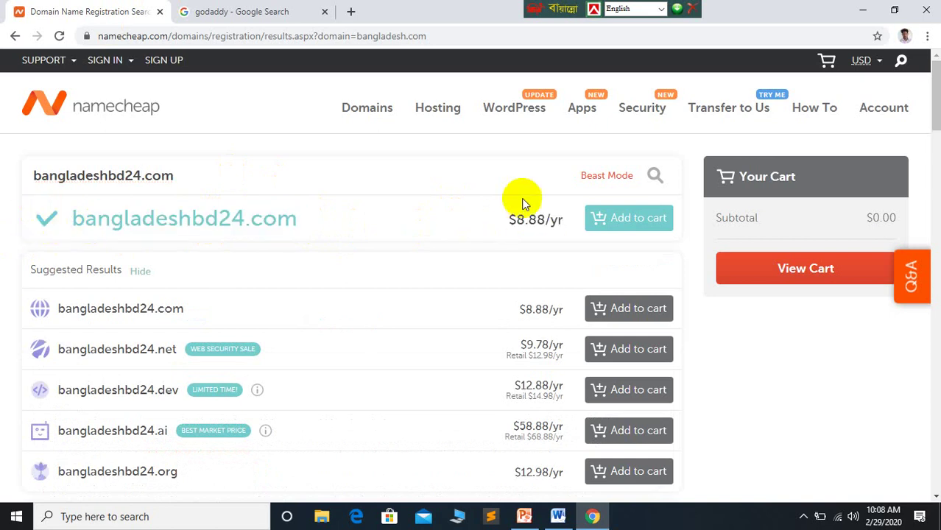
drag(510, 219, 551, 222)
click(519, 222)
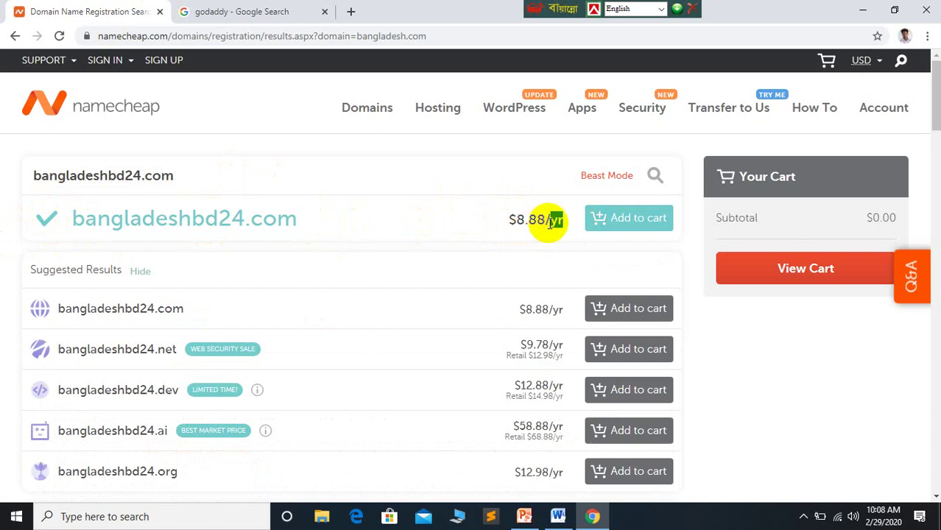
Search bangladeshbd.com and review its $4,588.00 premium price and $8.88/yr renewal
click(139, 175)
key(BackSpace)
key(BackSpace)
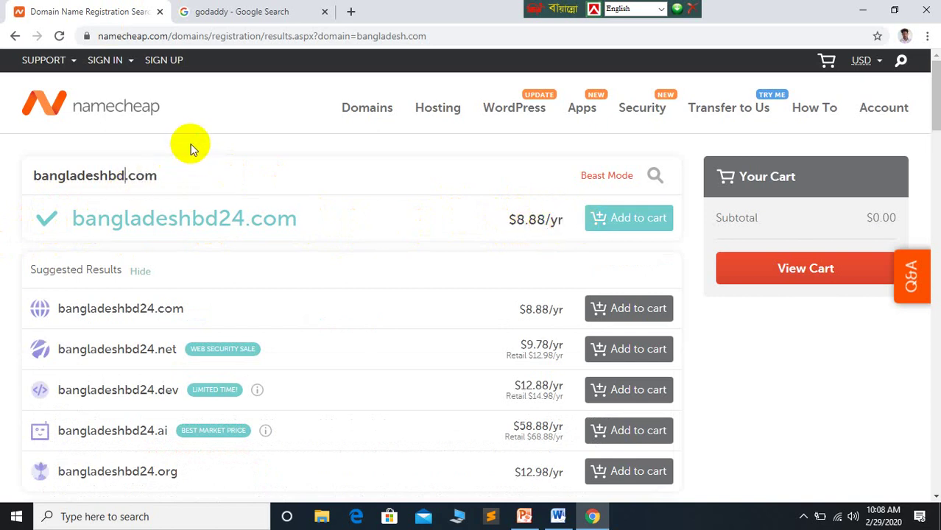
key(Return)
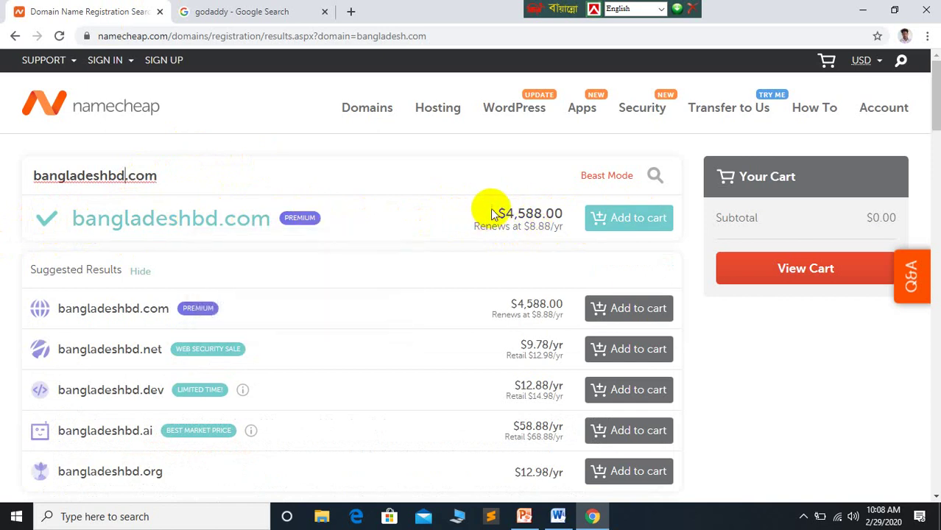
drag(499, 214, 549, 214)
click(515, 214)
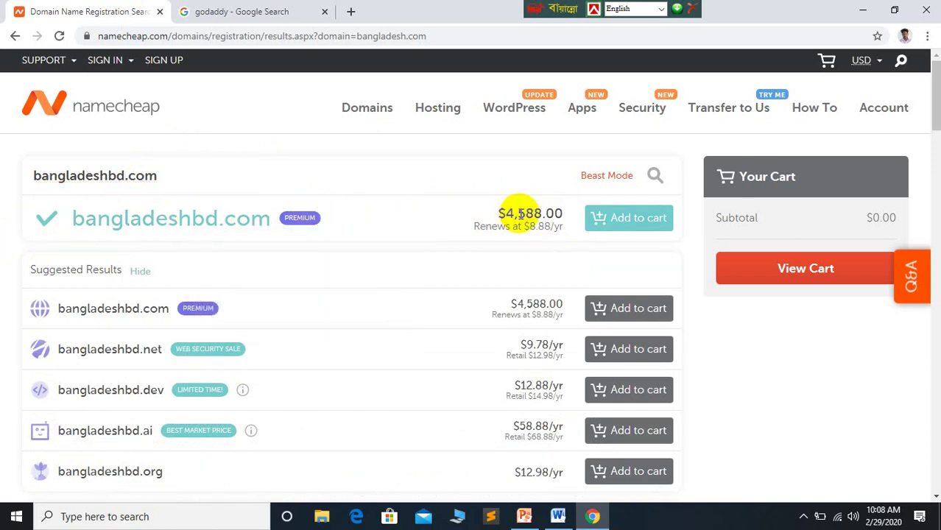
triple_click(499, 214)
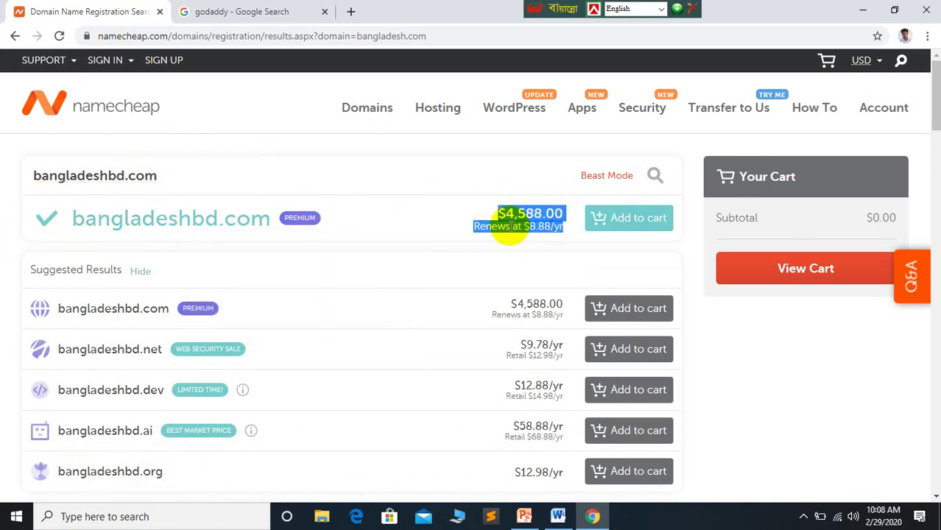
click(459, 216)
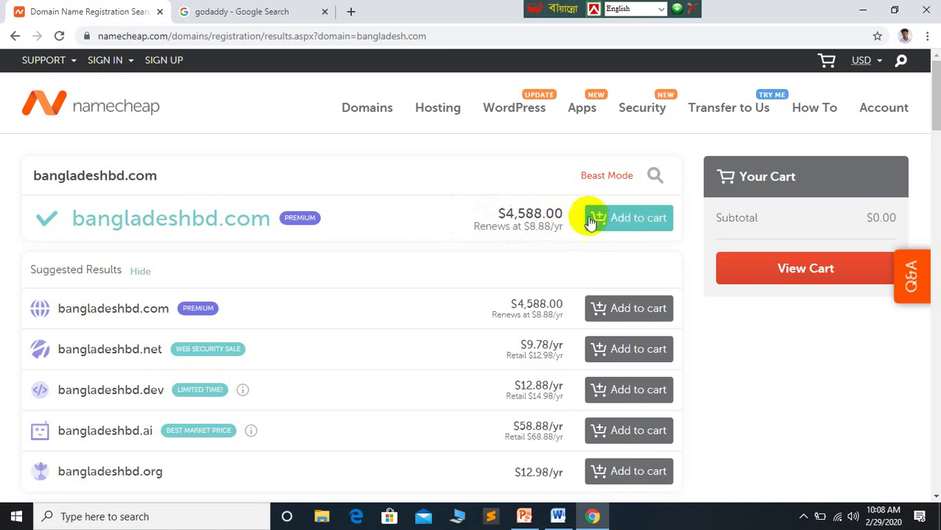
drag(489, 213, 557, 227)
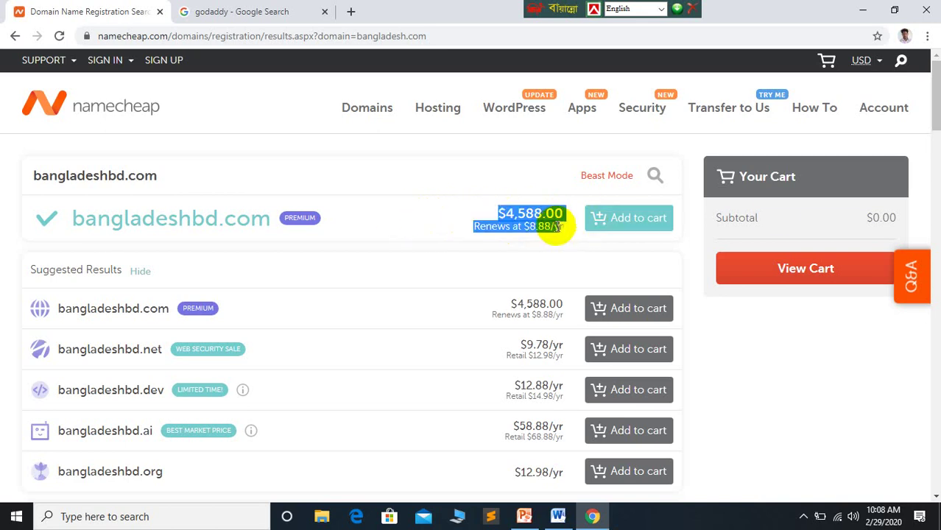
click(473, 213)
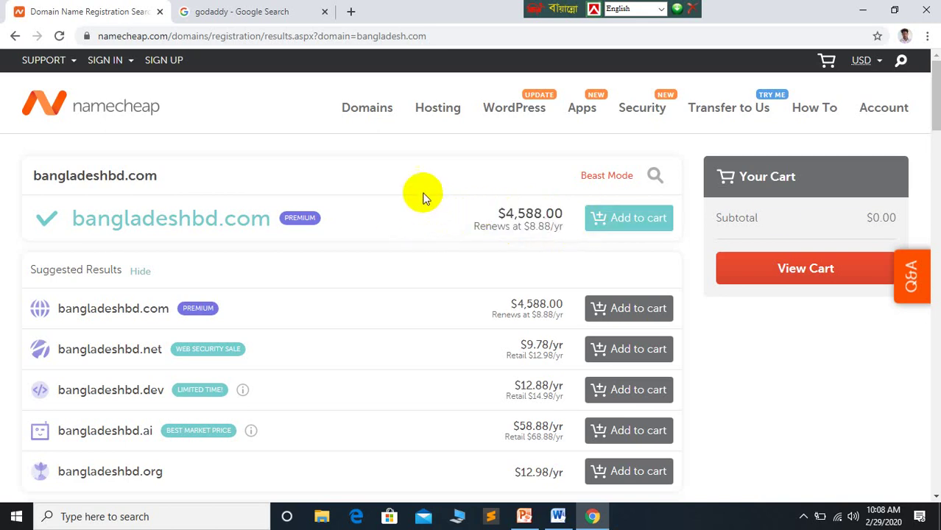
mouse_move(291, 219)
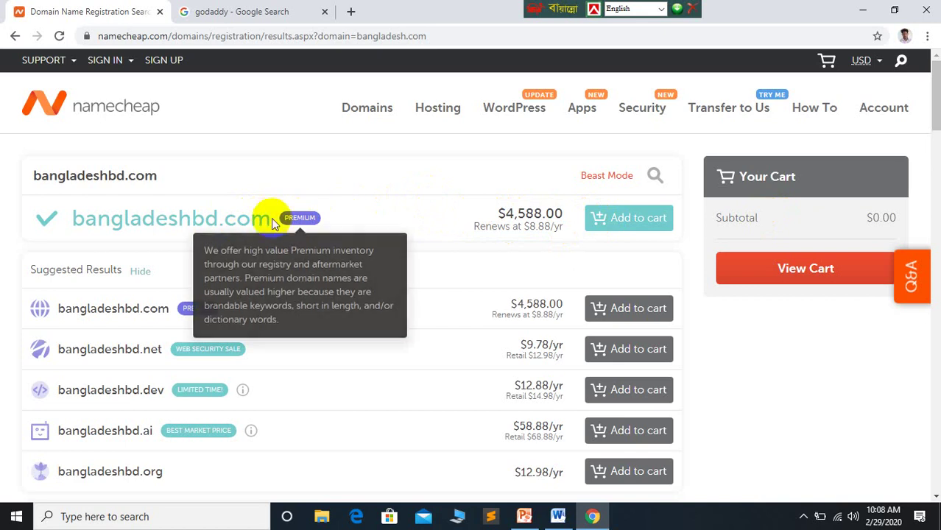
drag(492, 213, 578, 238)
click(474, 229)
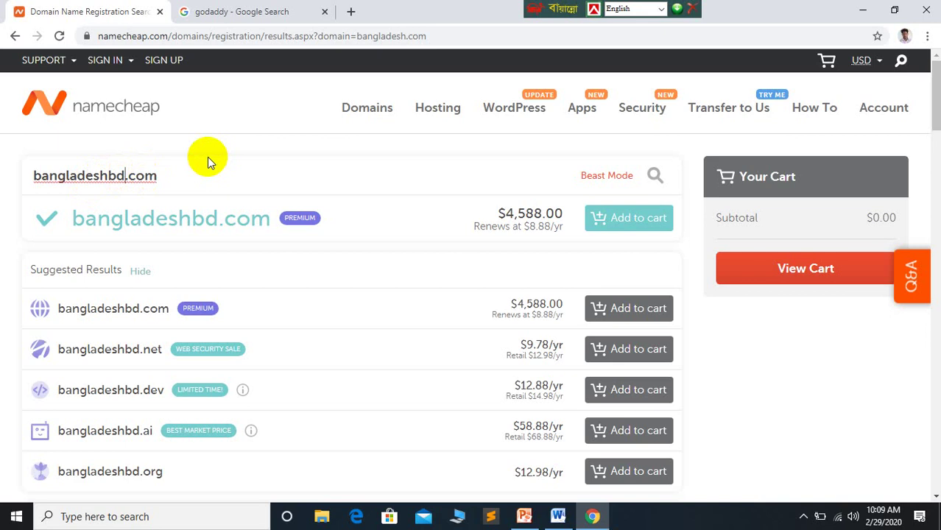
Search bangladeshbd24.com again and add it to the cart
text(24)
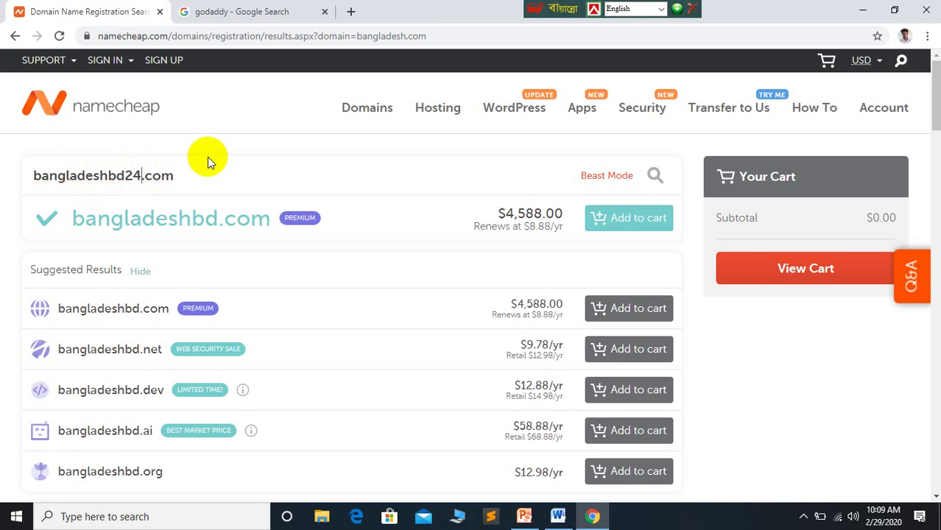
key(Return)
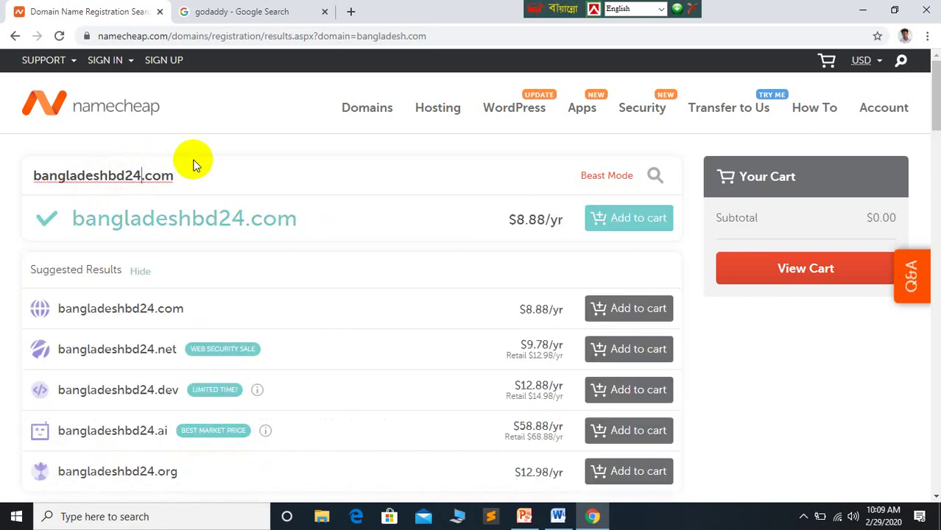
click(626, 219)
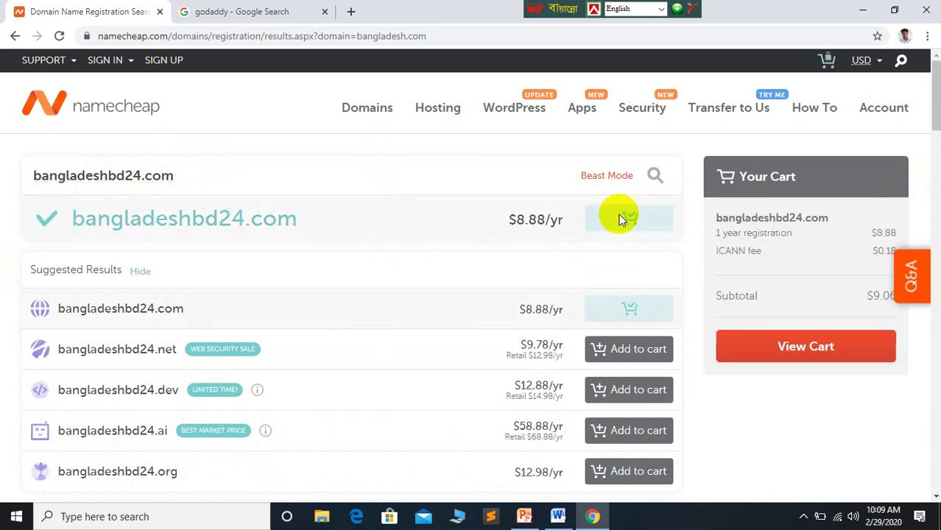
Review the cart totals: $8.88 plus $0.18 ICANN fee, $9.06 subtotal
scroll(729, 311, down, 1)
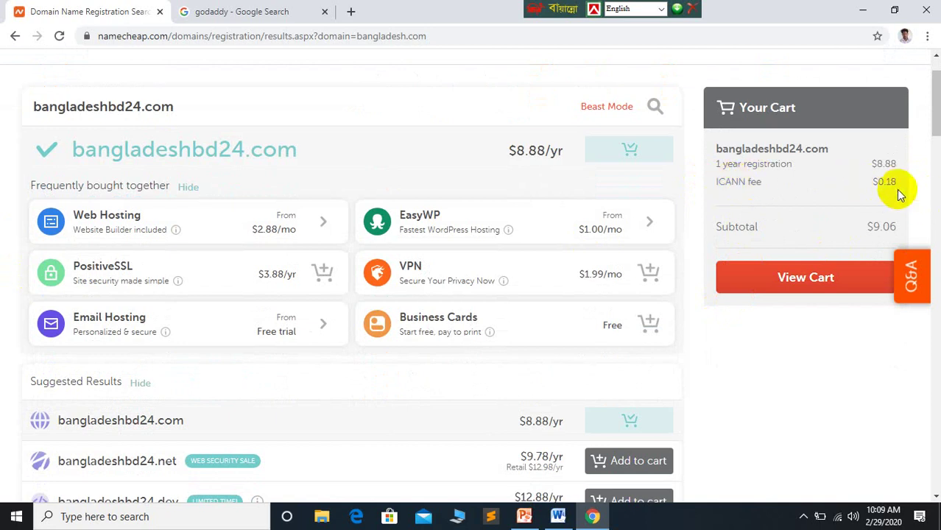
drag(718, 184, 740, 194)
click(732, 188)
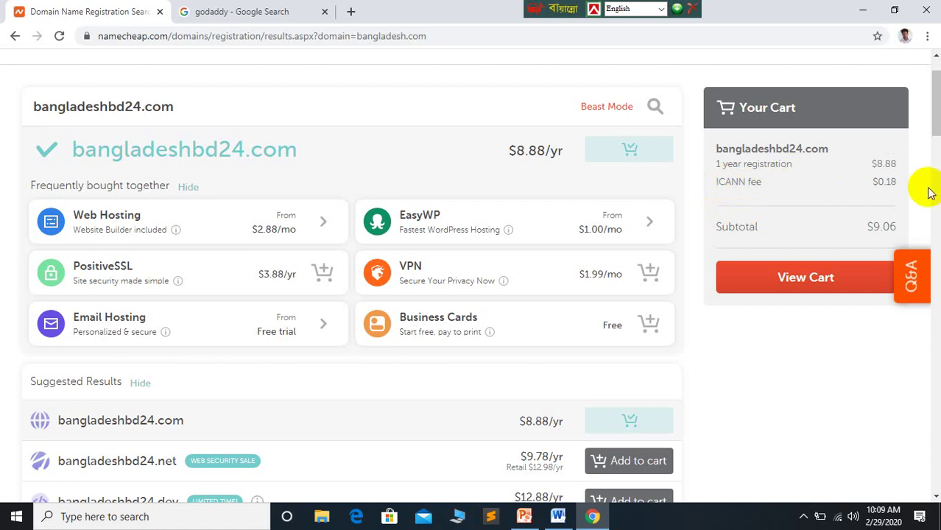
drag(884, 183, 855, 185)
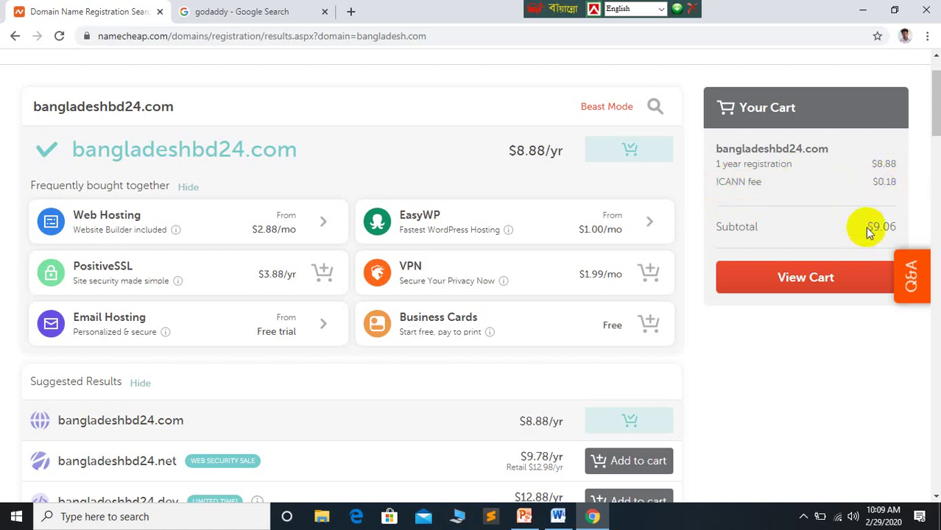
click(897, 229)
drag(897, 231, 821, 228)
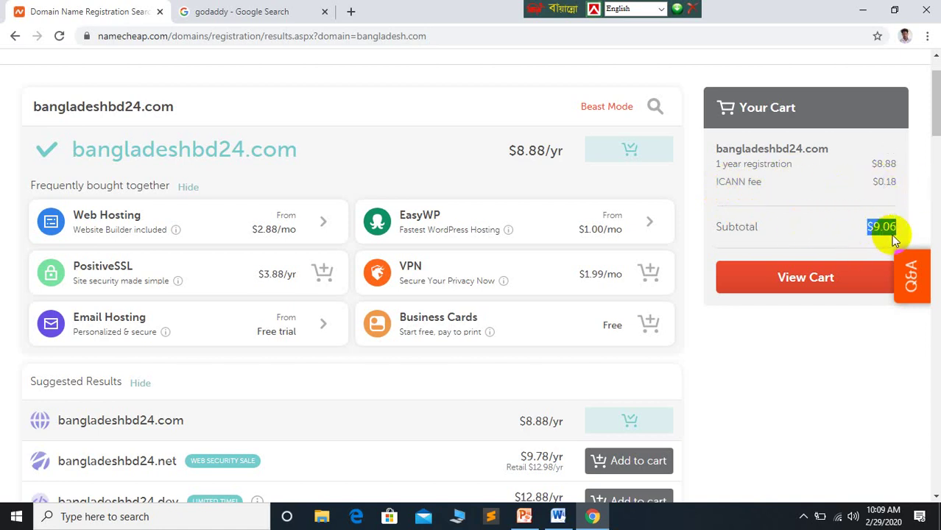
click(845, 231)
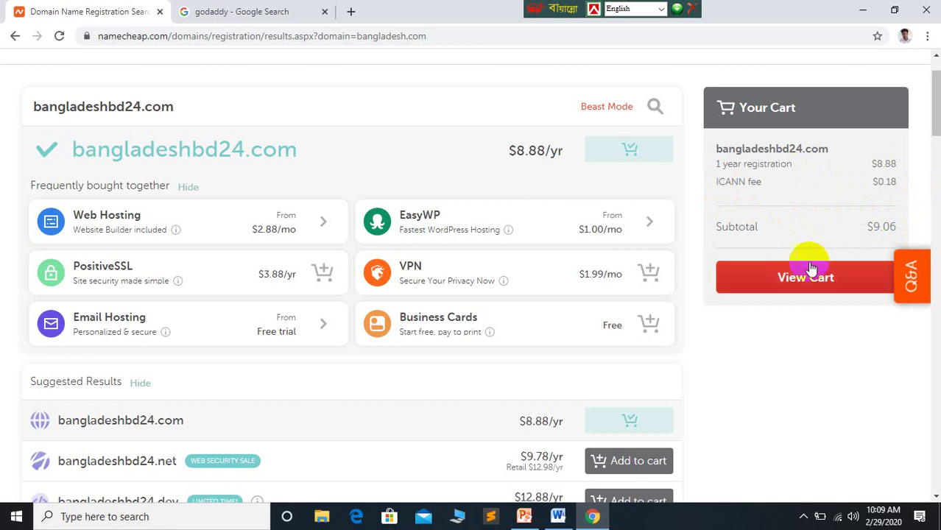
Open the full shopping cart and keep the registration period at 1 Year
click(795, 290)
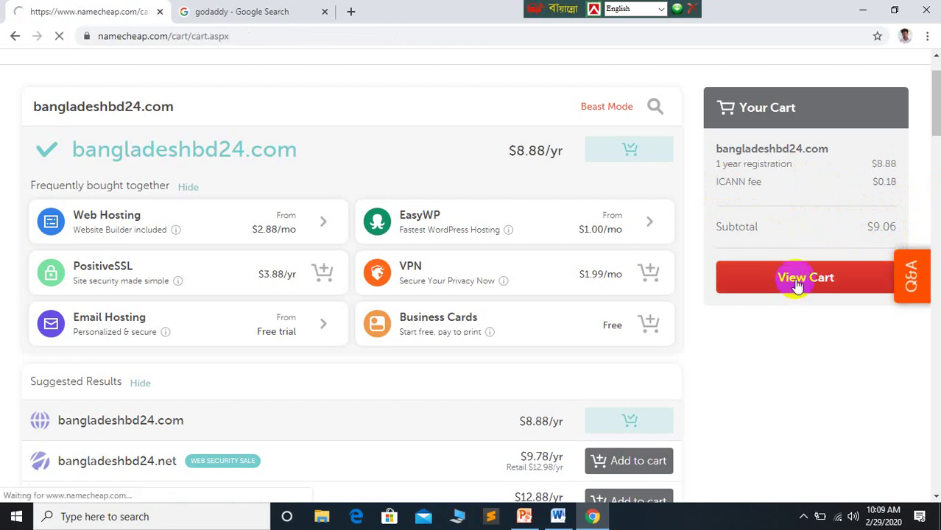
scroll(147, 360, down, 2)
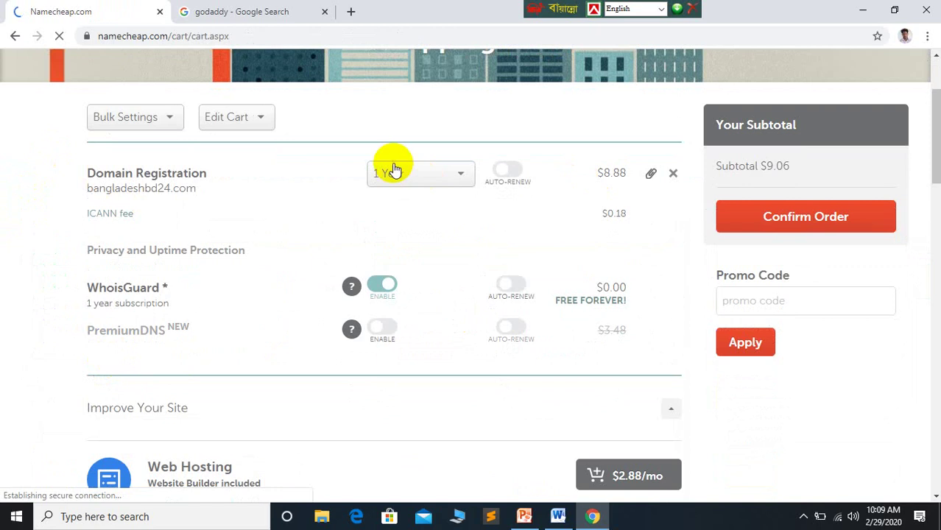
click(395, 174)
scroll(420, 258, down, 2)
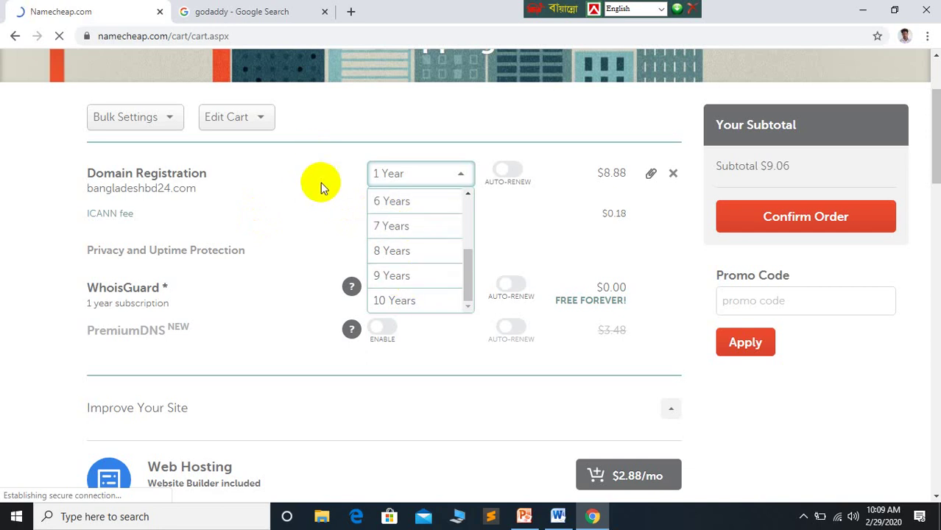
scroll(407, 221, up, 5)
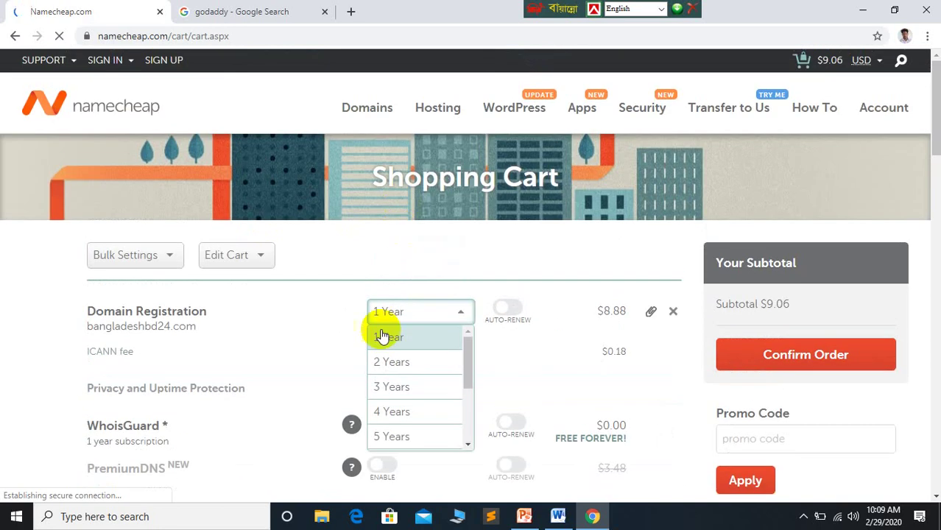
click(406, 336)
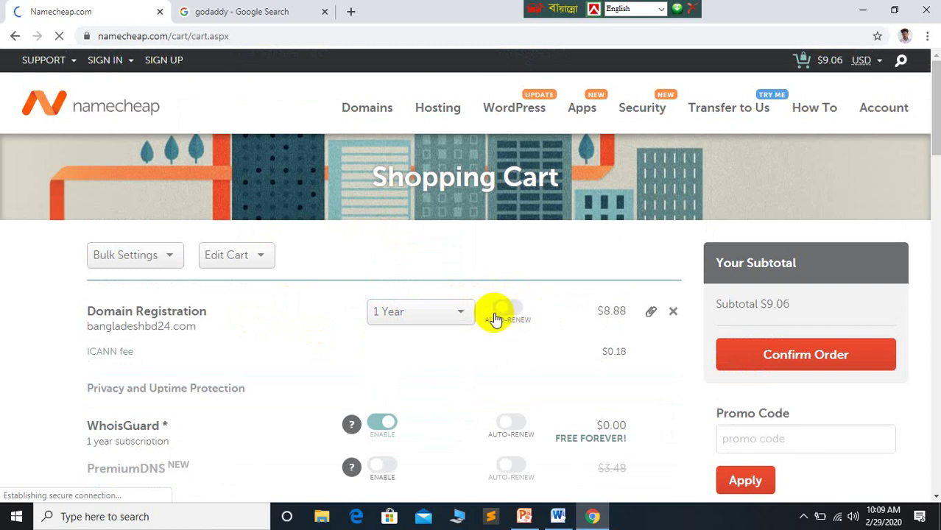
Switch auto-renew on for the domain, then turn it back off
scroll(163, 361, down, 3)
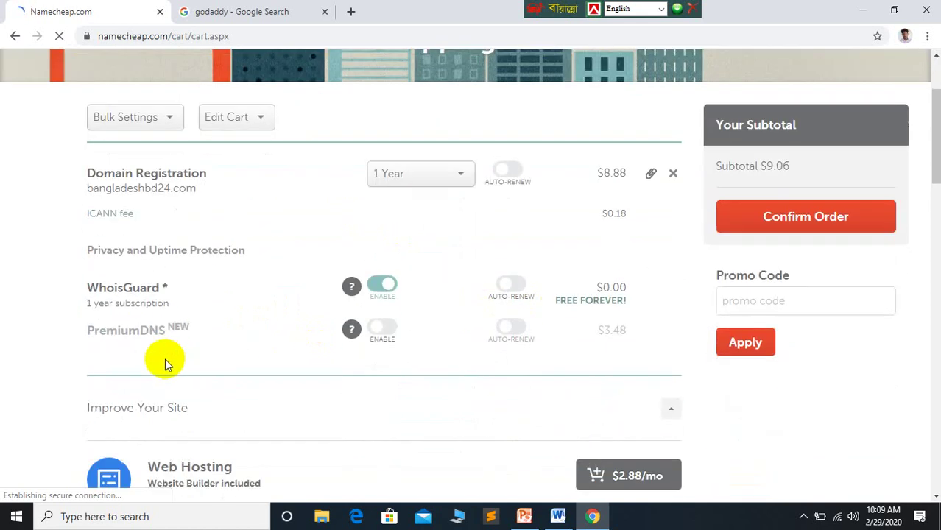
click(509, 172)
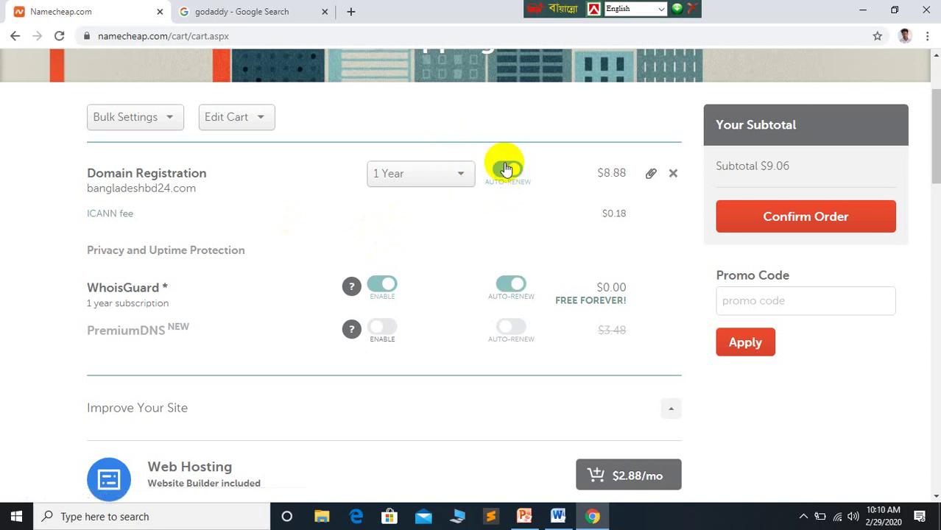
click(506, 170)
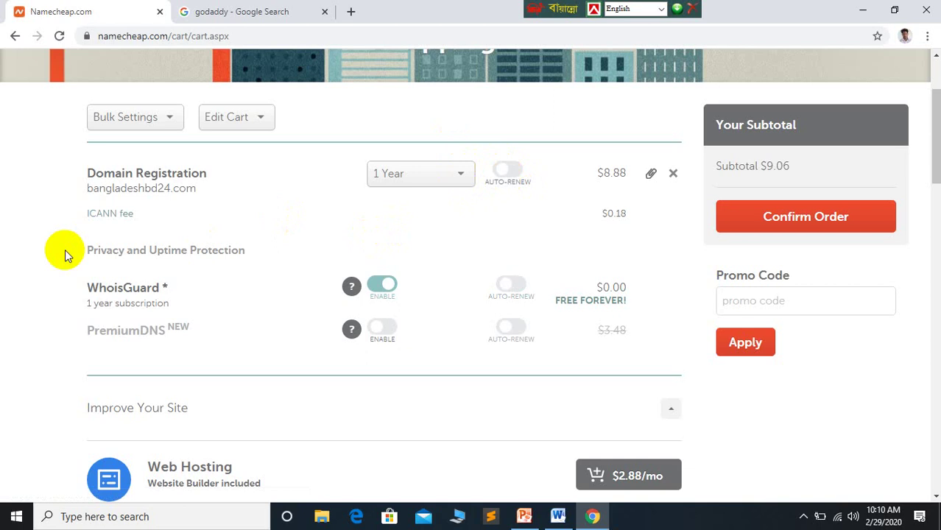
scroll(659, 298, up, 2)
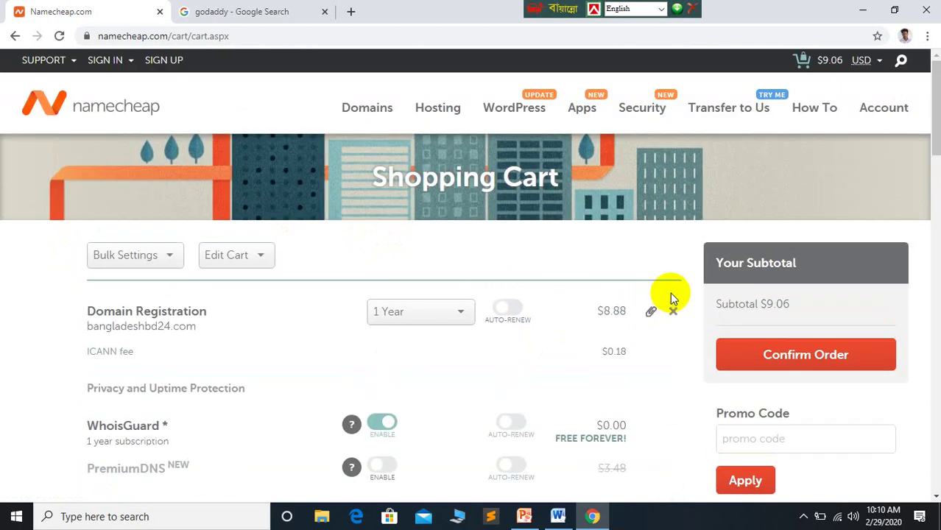
scroll(705, 232, down, 2)
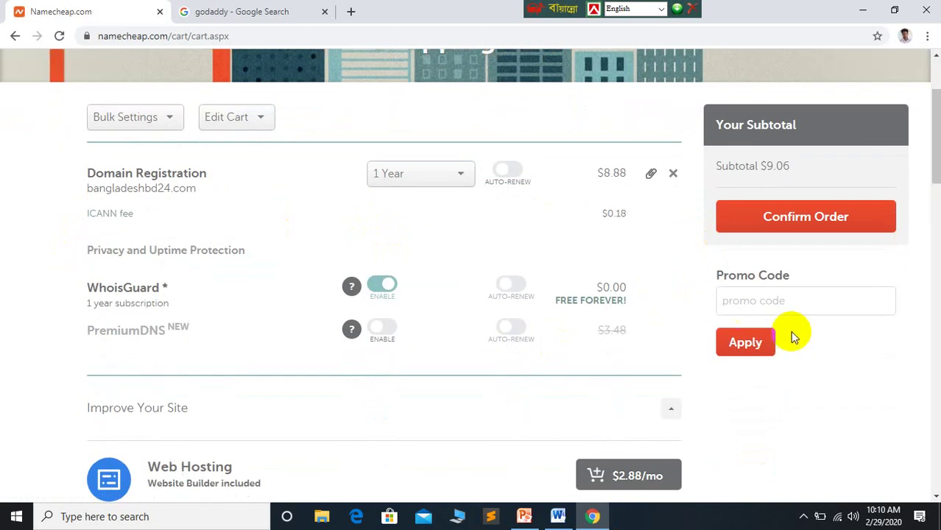
Inspect the Promo Code field and its label without entering a code
click(763, 300)
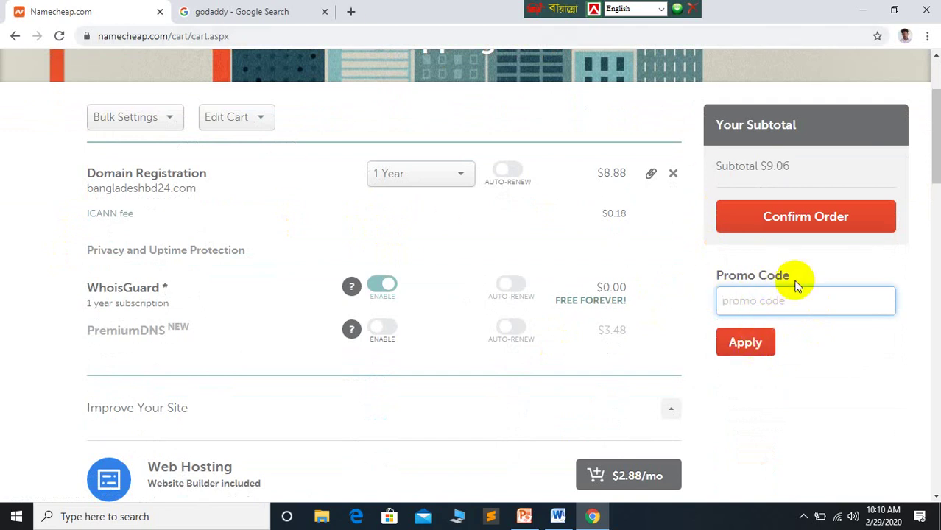
drag(724, 274, 791, 276)
right_click(759, 277)
click(770, 288)
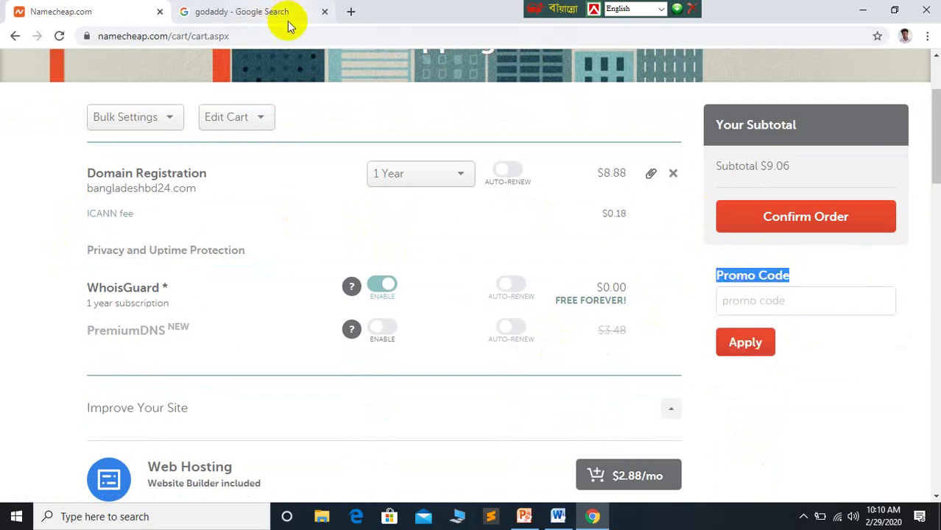
click(351, 11)
click(52, 6)
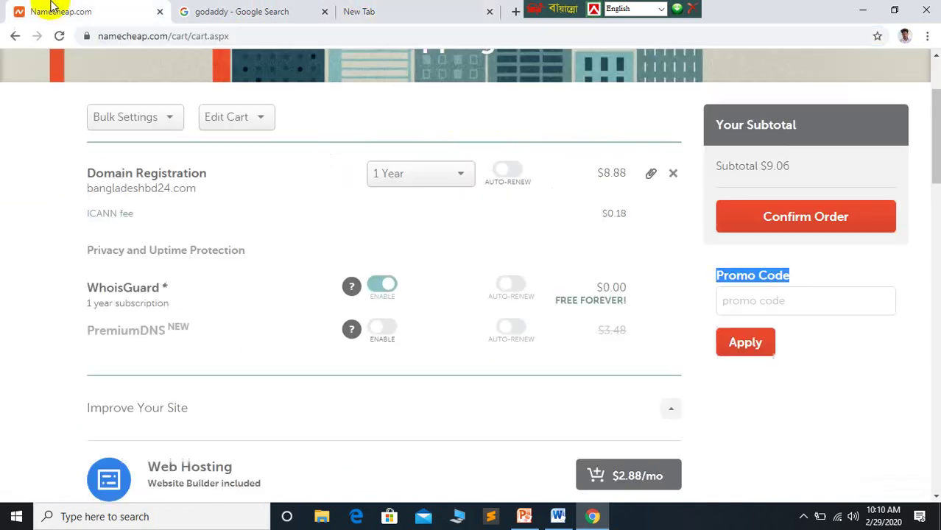
Leave the promo code empty and confirm the $9.06 order
drag(792, 166, 759, 167)
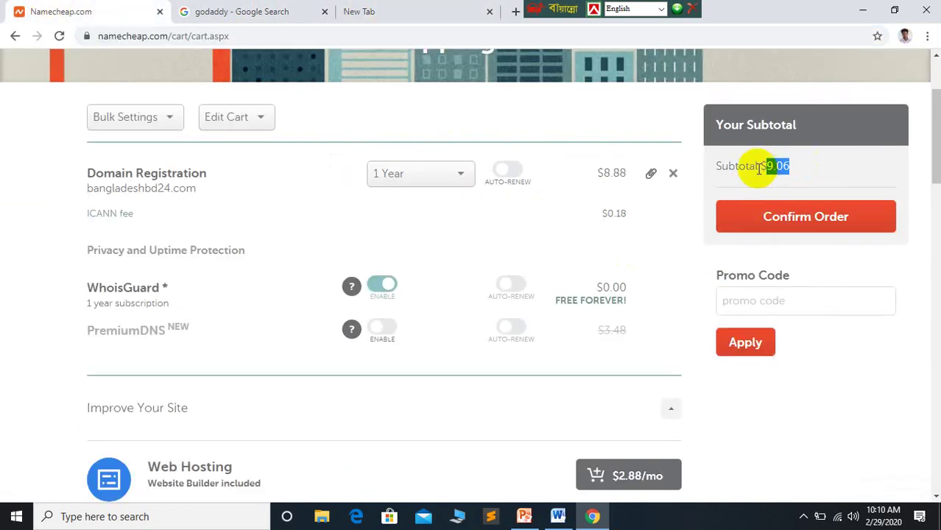
click(766, 166)
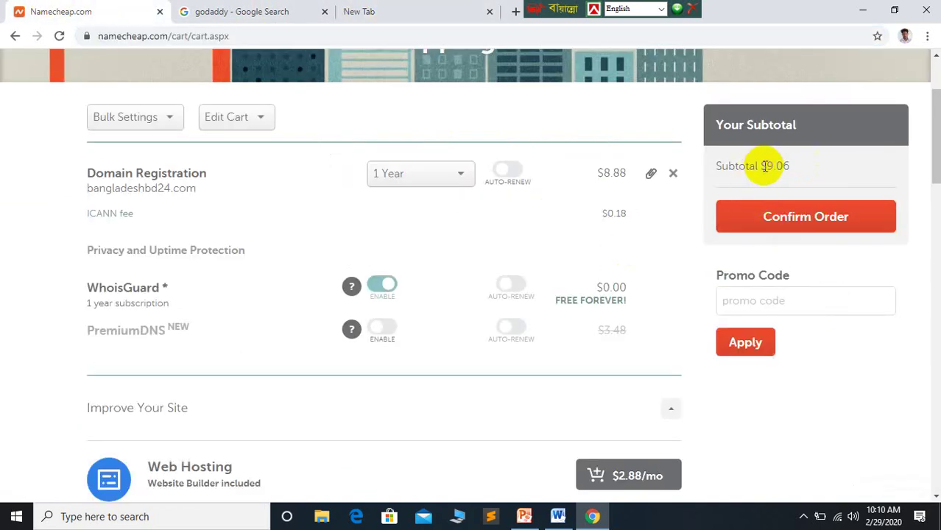
click(750, 298)
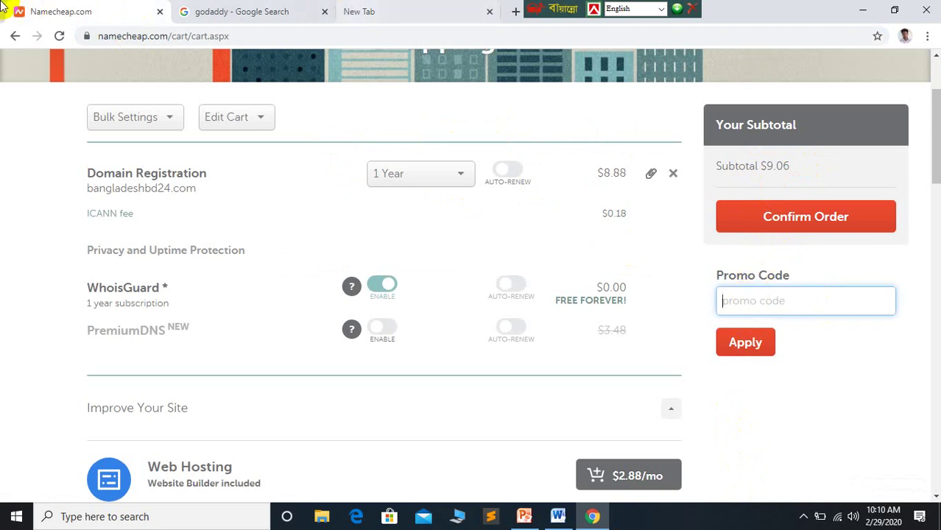
click(729, 278)
scroll(729, 277, up, 2)
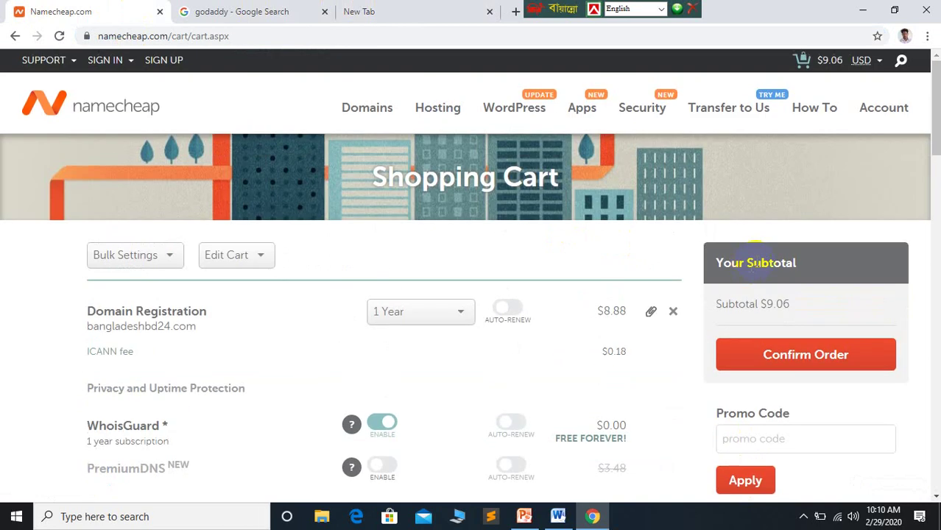
click(819, 362)
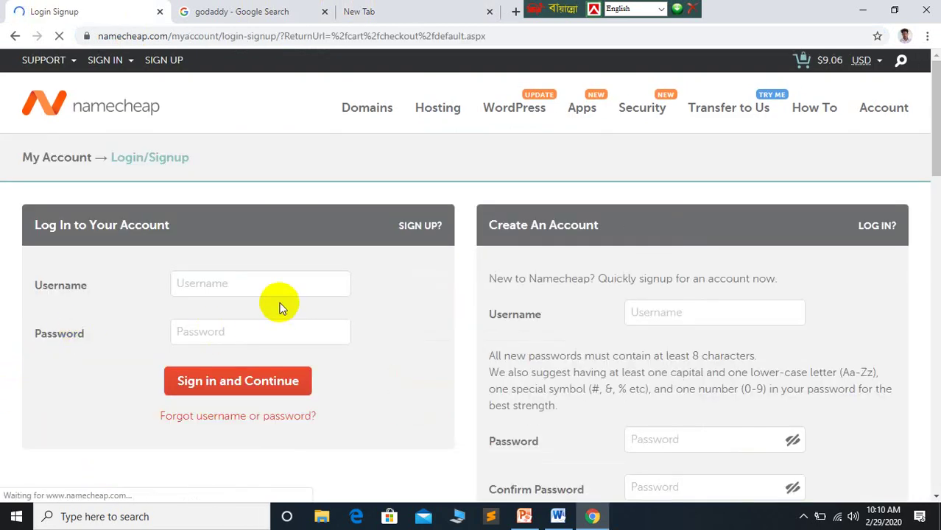
Enter the existing account's username and password in the sign-in form
scroll(596, 304, down, 1)
click(658, 245)
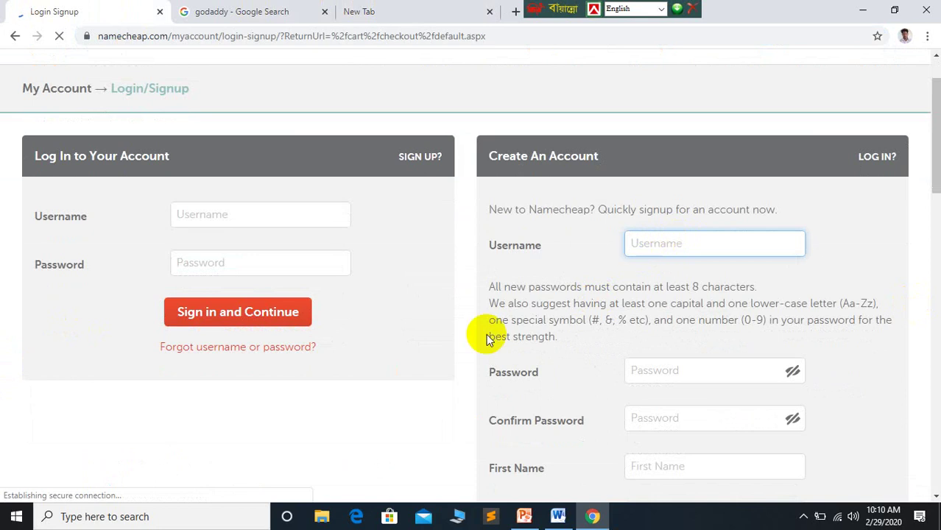
scroll(487, 339, down, 1)
scroll(442, 359, down, 1)
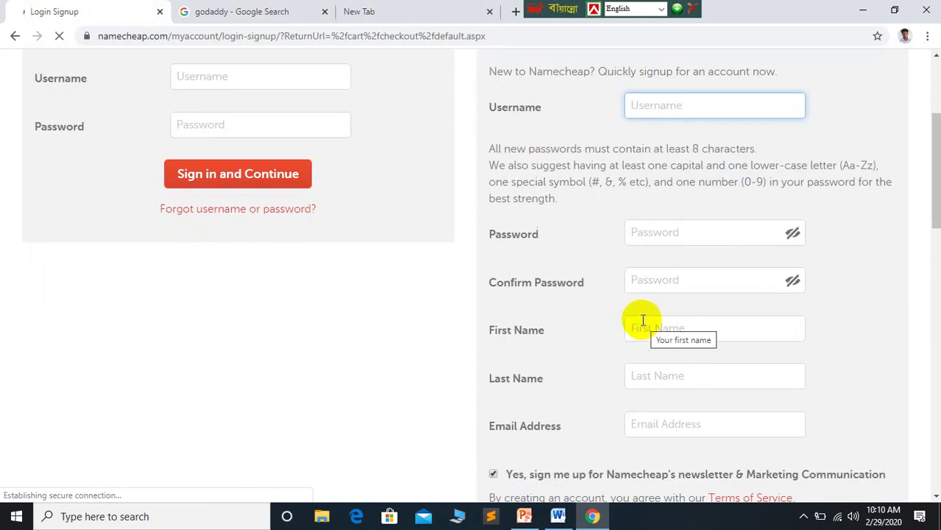
scroll(183, 298, up, 3)
click(237, 288)
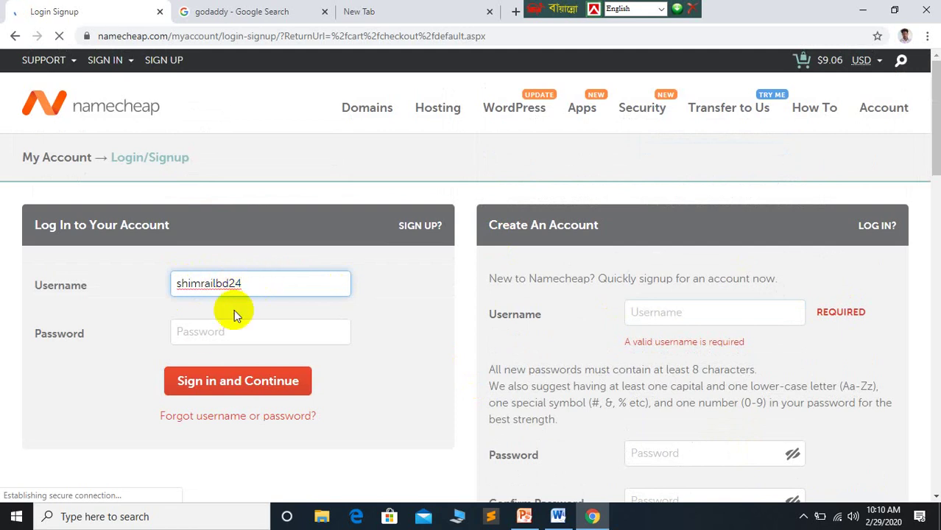
click(198, 335)
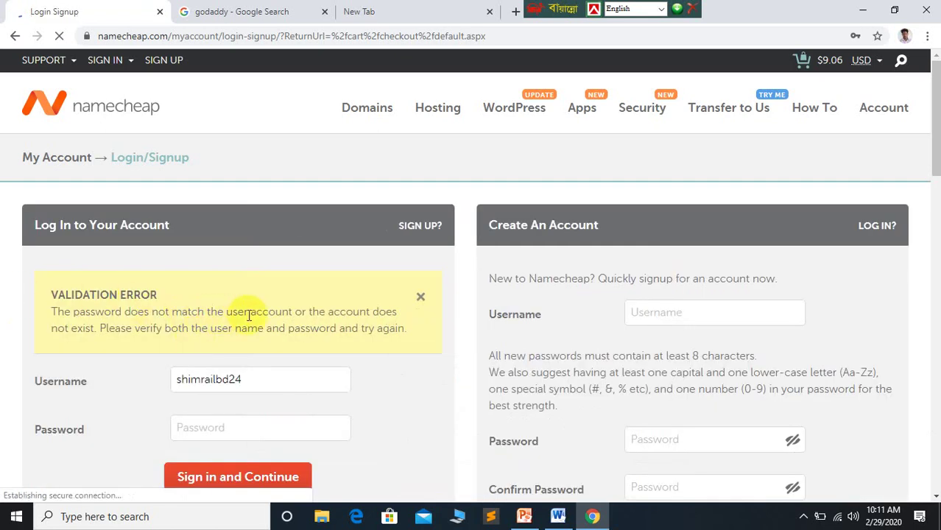
Correct the end of the username, re-enter the password, and submit the sign-in
click(241, 378)
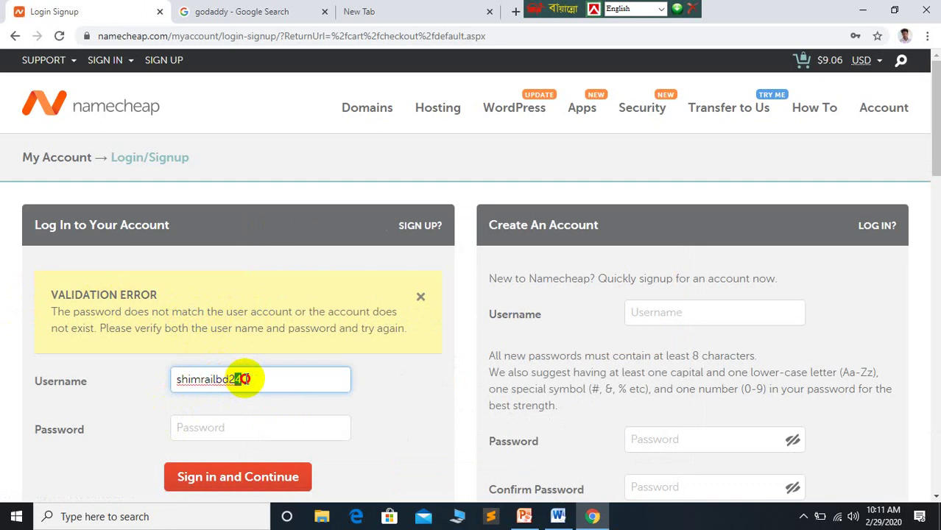
drag(228, 379, 302, 377)
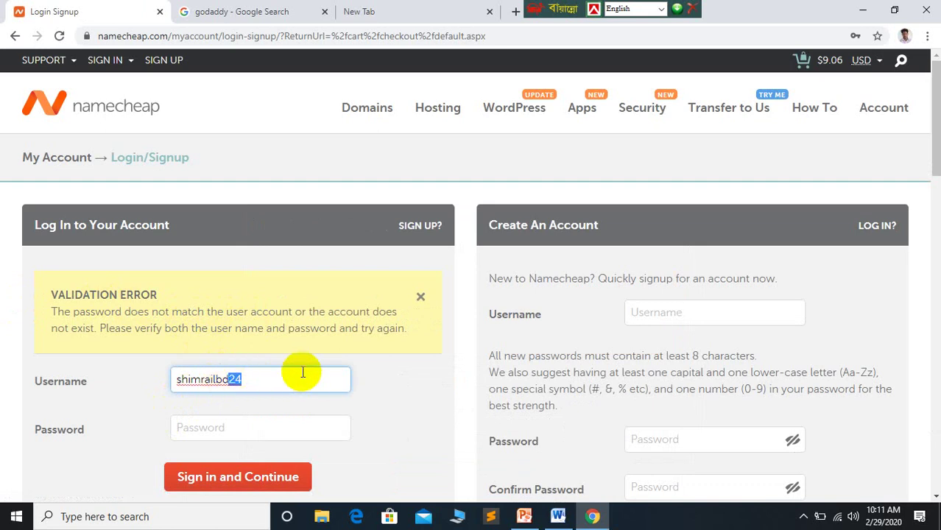
text(81)
click(249, 428)
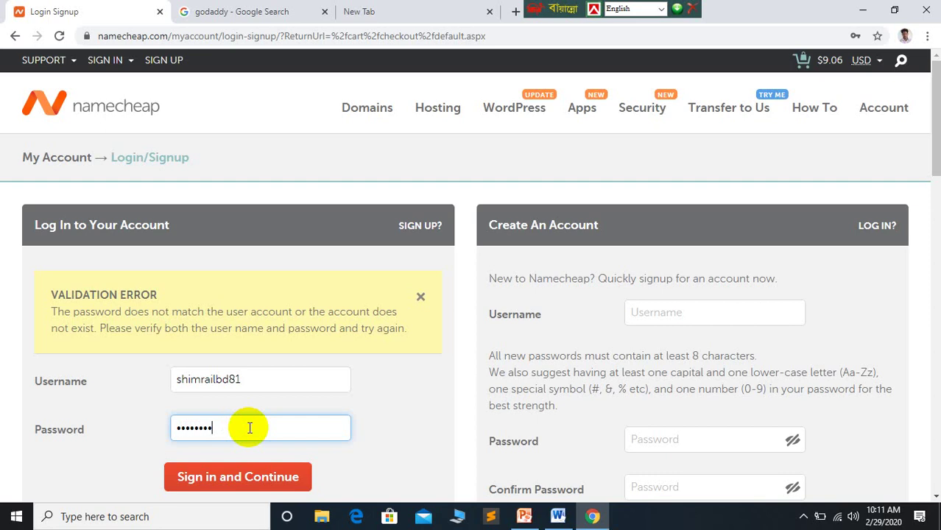
key(Return)
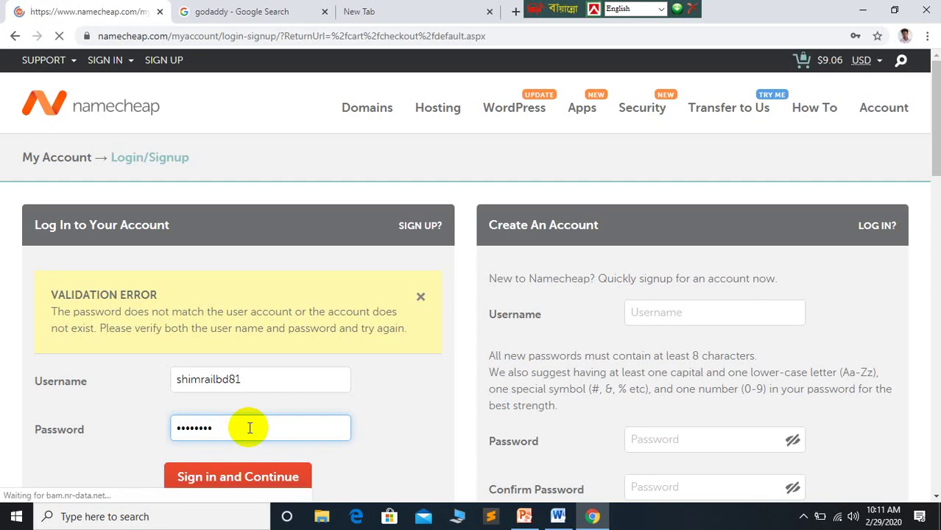
After the validation error, clear the username and go to the password reset page
scroll(155, 380, down, 1)
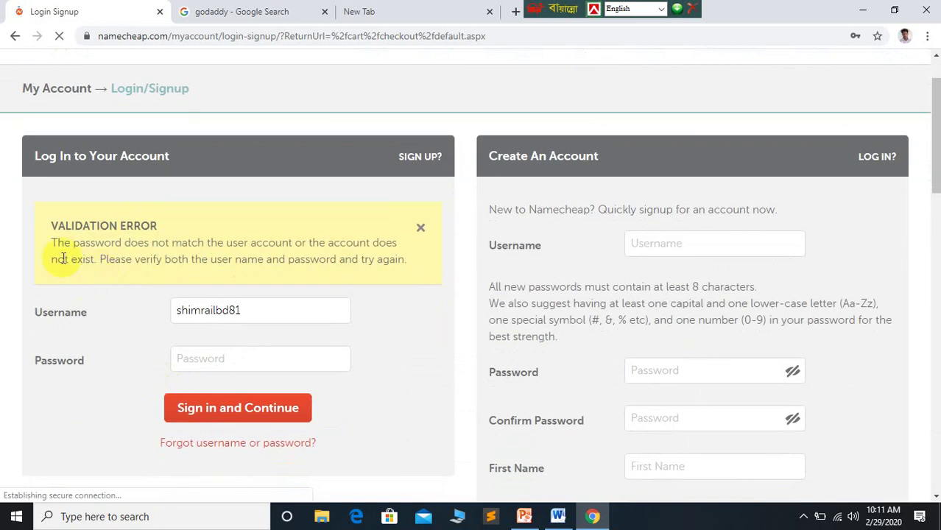
double_click(191, 310)
key(BackSpace)
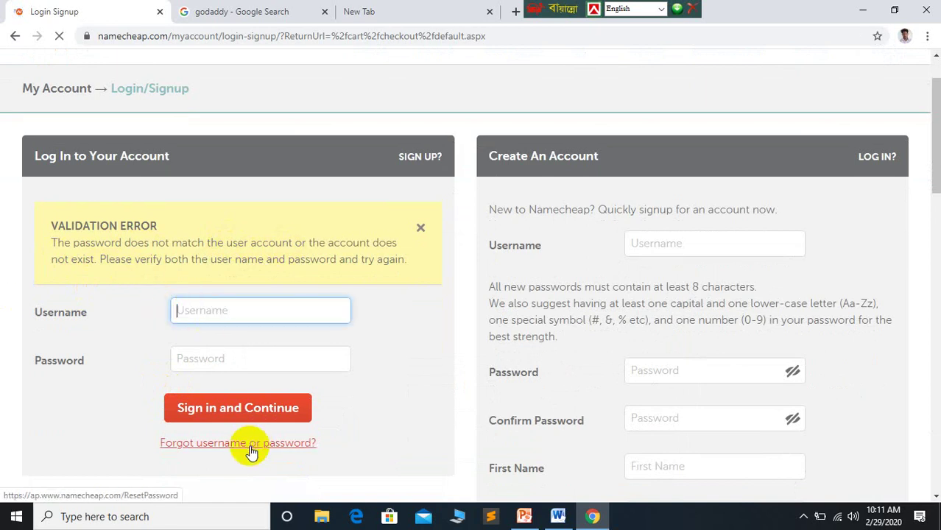
click(249, 445)
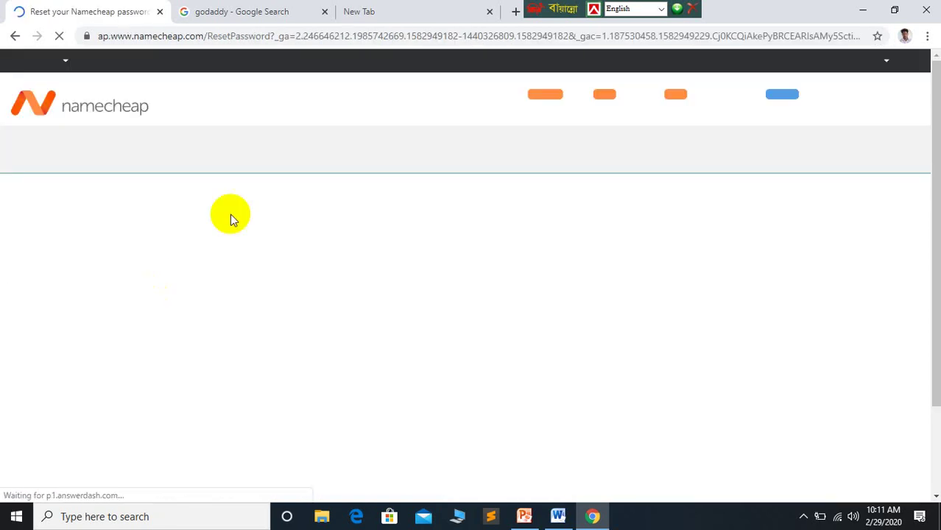
Choose the e-mail reset option and enter the account's Gmail address
scroll(337, 312, down, 2)
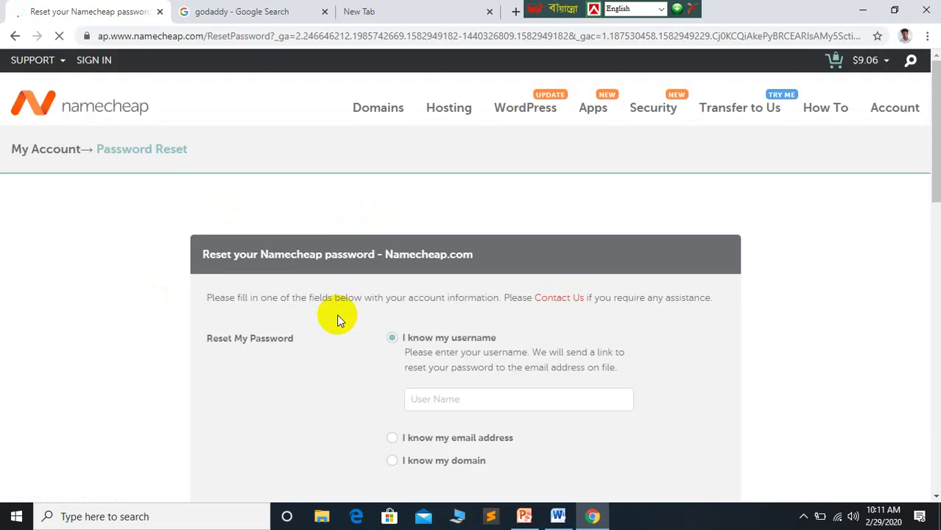
scroll(420, 305, down, 1)
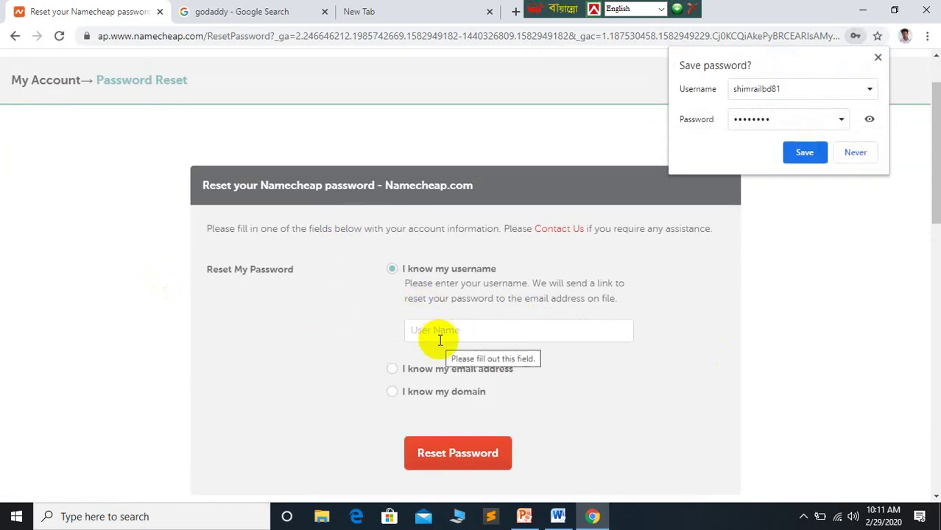
click(439, 340)
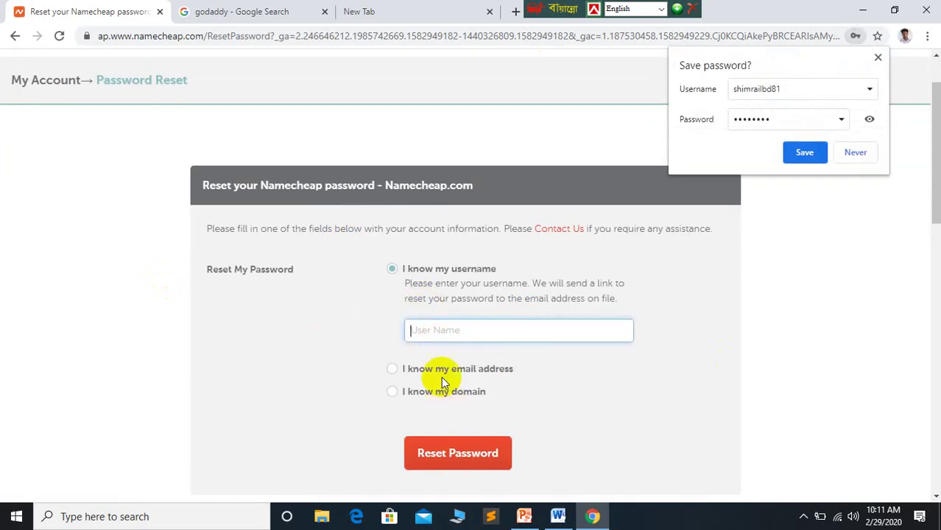
click(441, 372)
click(461, 353)
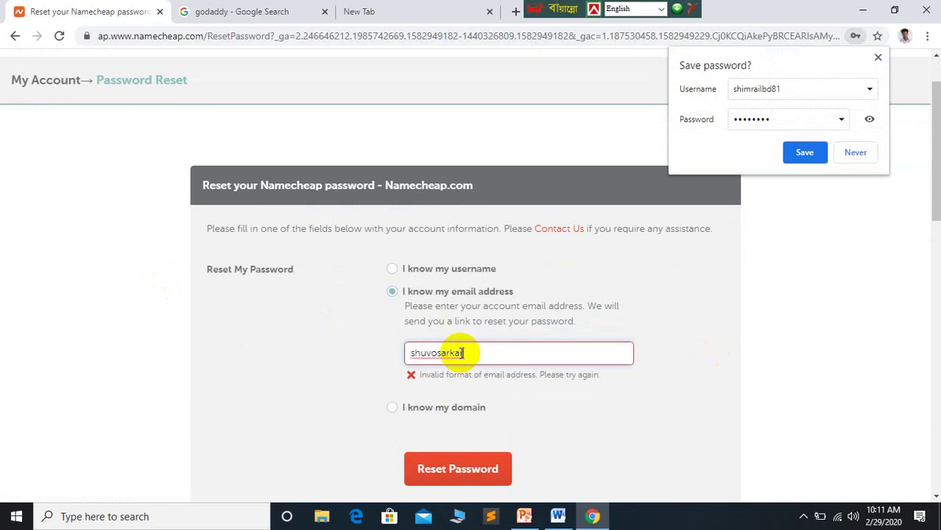
text(@)
key(BackSpace)
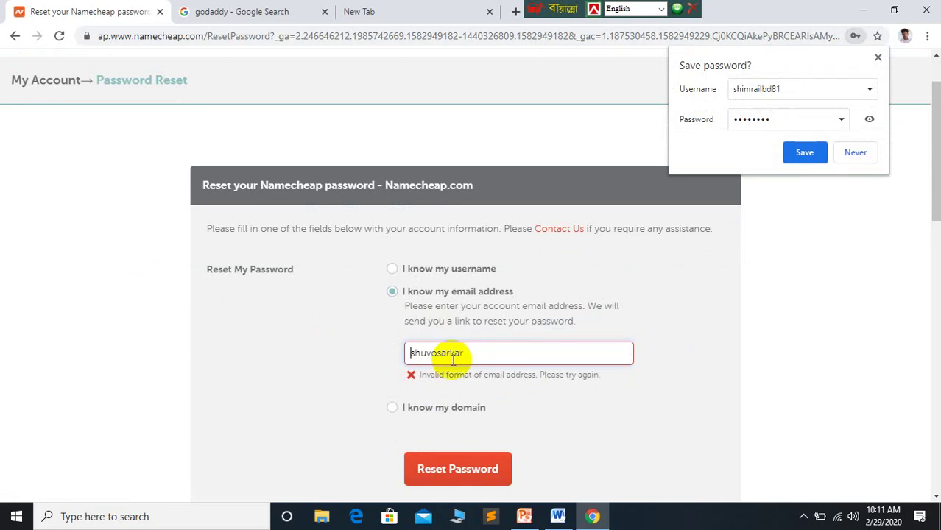
click(498, 364)
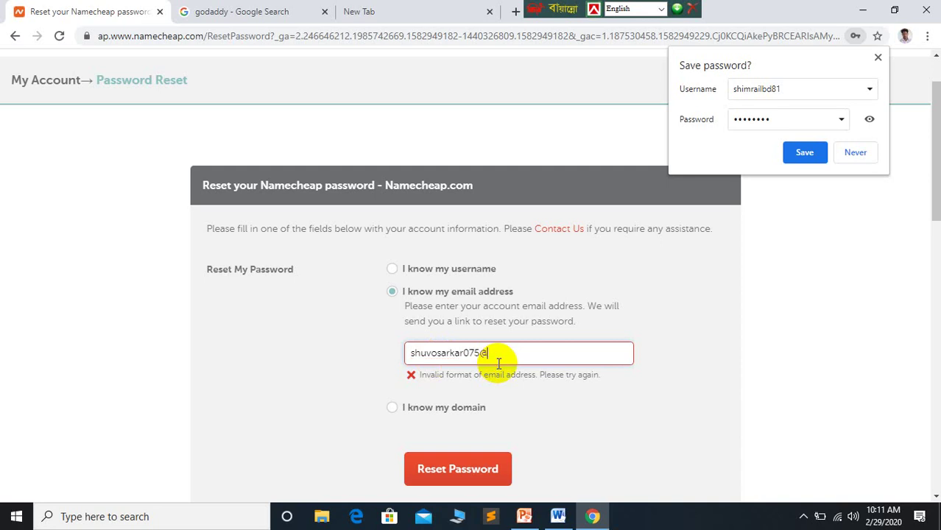
text(gmail.com)
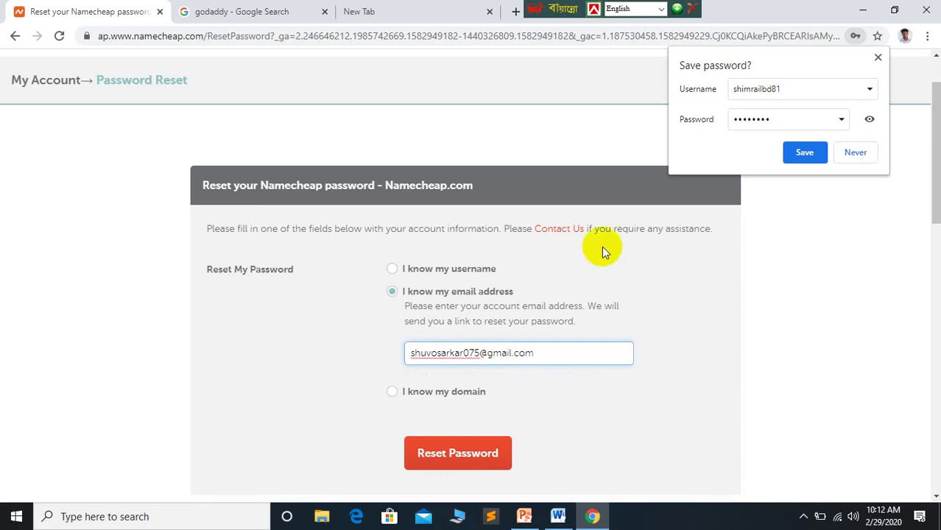
Copy the entered e-mail address and submit the password reset request
click(438, 354)
triple_click(438, 354)
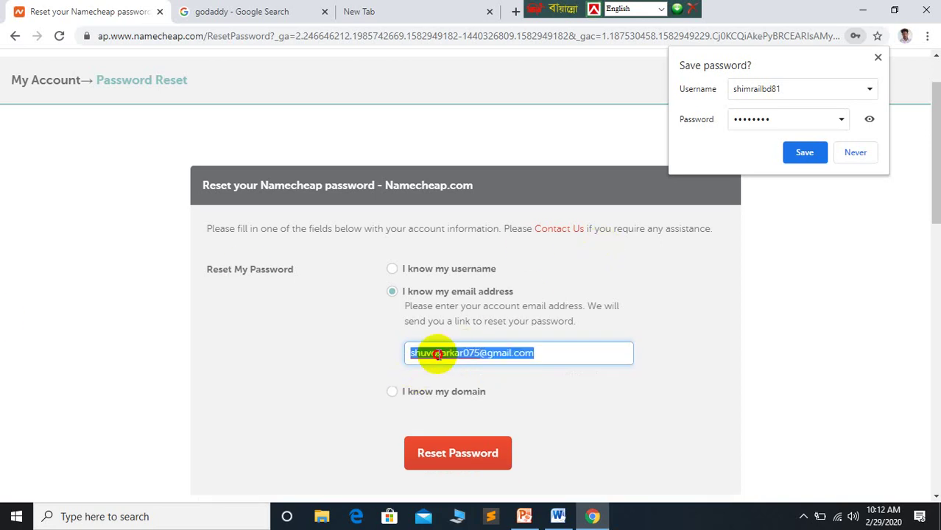
right_click(465, 353)
click(501, 177)
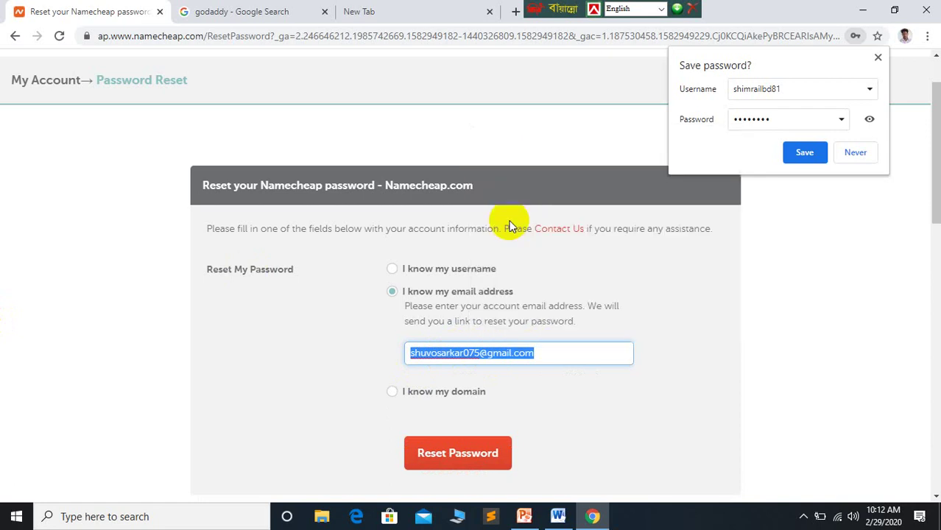
click(458, 456)
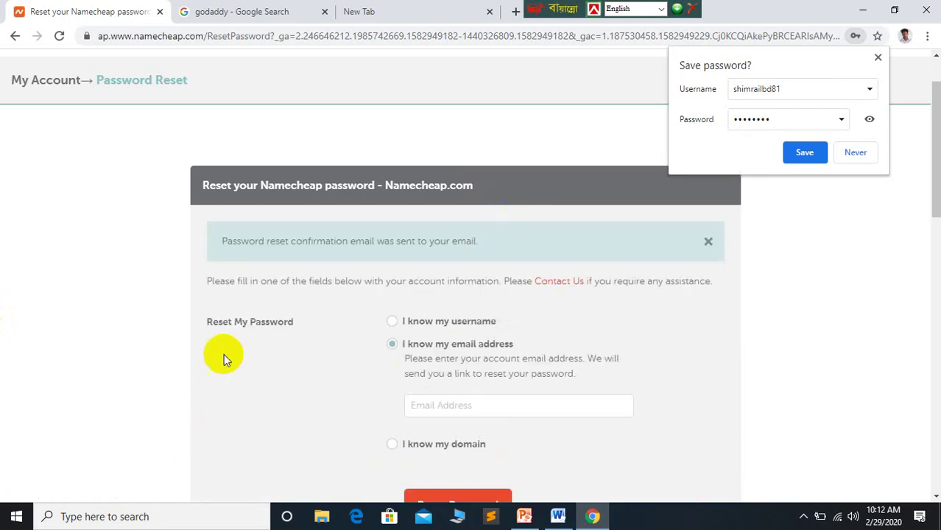
Sign out of the current Google account and return to the sign-in page
click(411, 9)
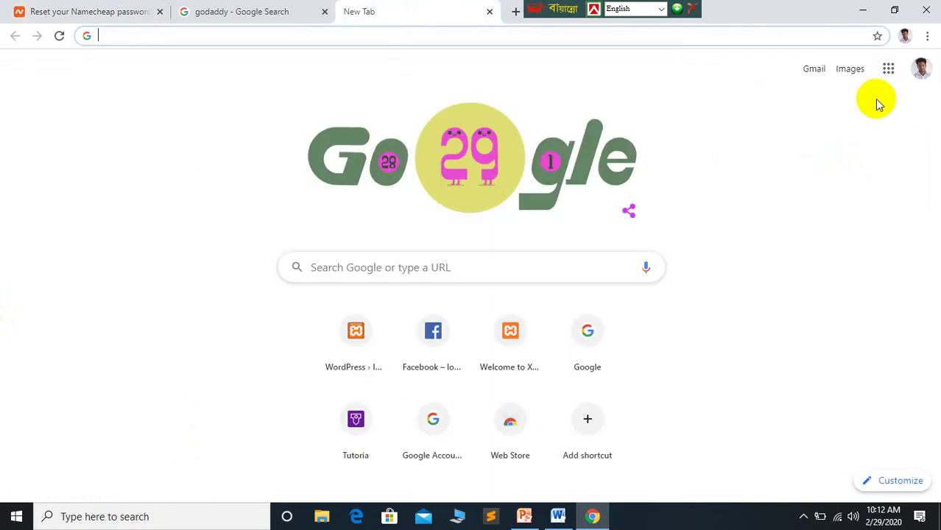
click(919, 70)
click(810, 309)
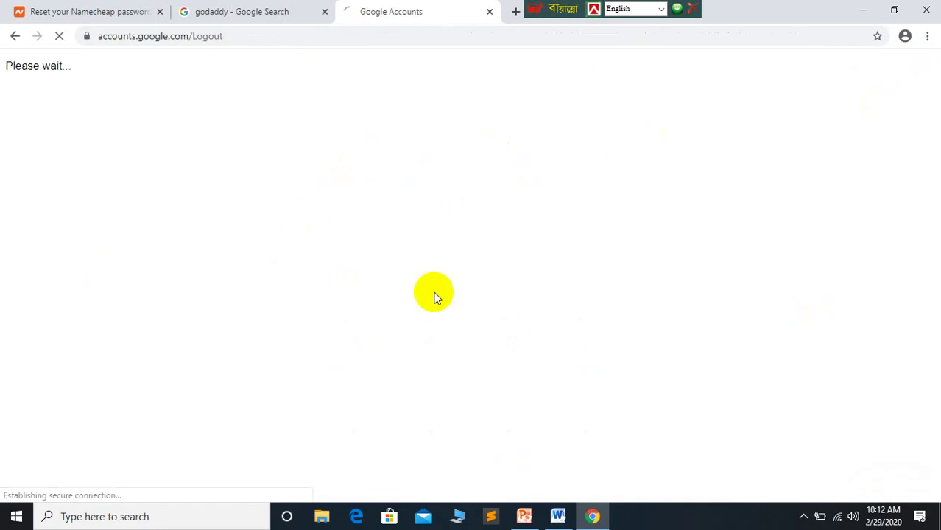
click(899, 67)
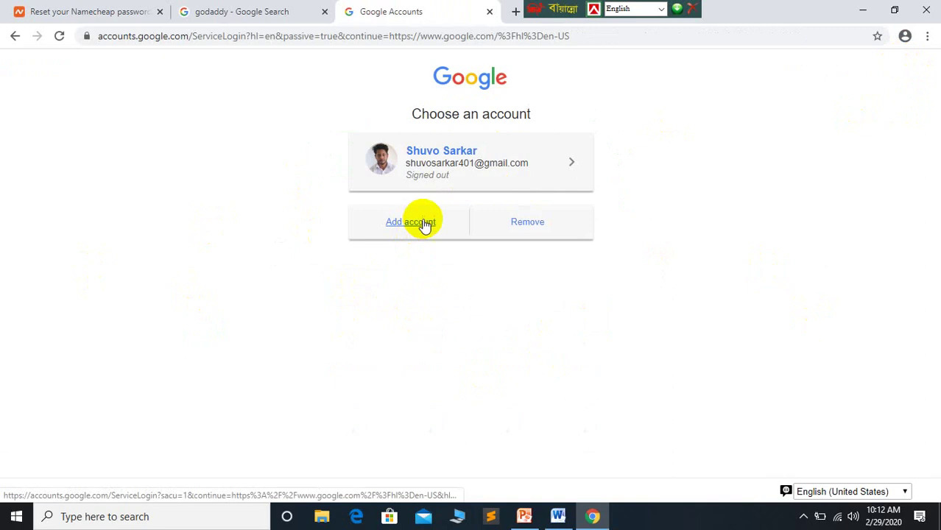
Add a Google account using the copied e-mail and sign in with its password
click(409, 223)
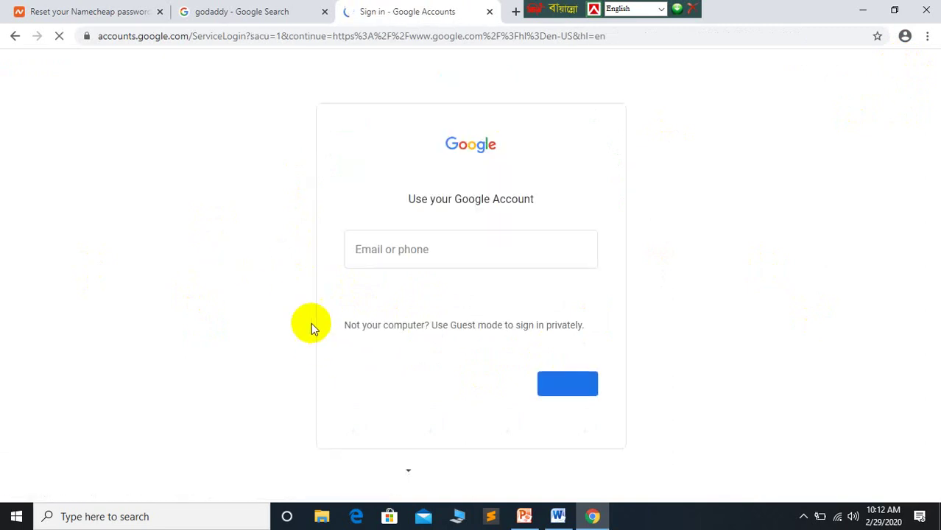
click(449, 251)
right_click(448, 254)
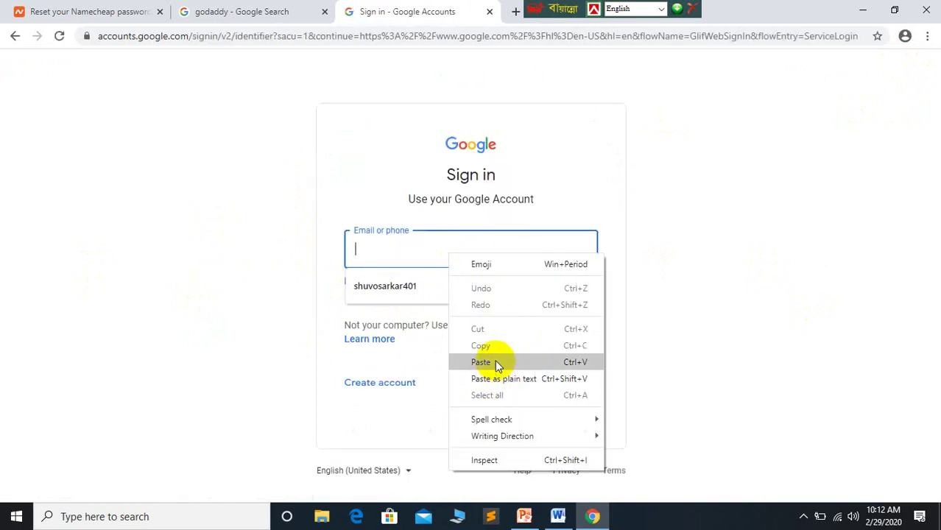
click(496, 362)
click(572, 391)
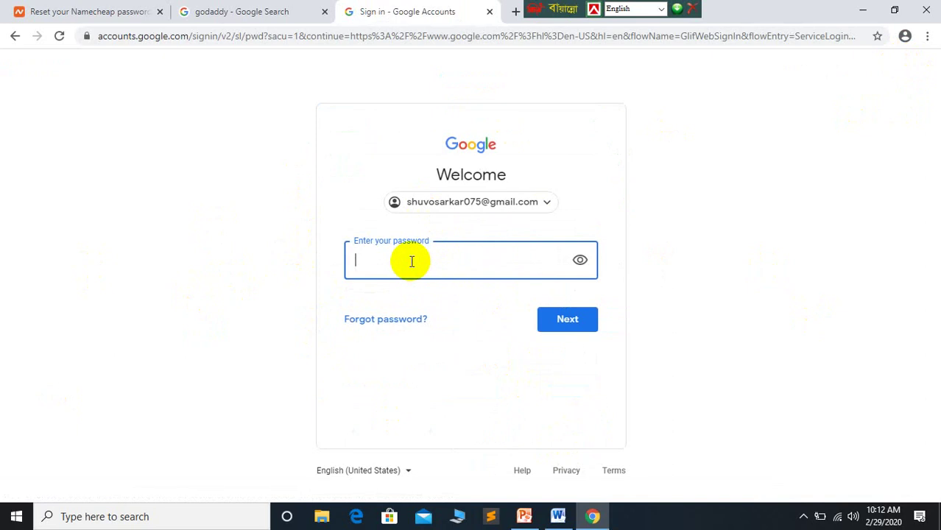
key(Return)
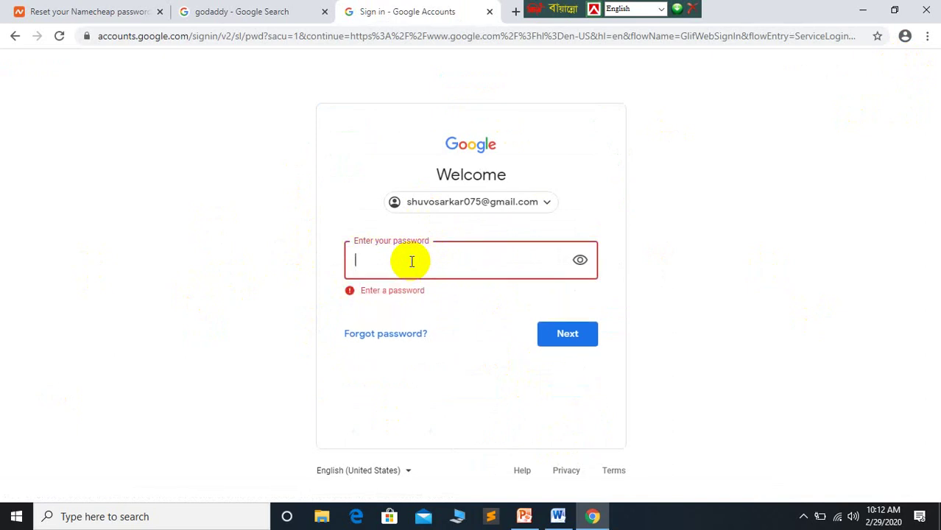
text(••)
key(Return)
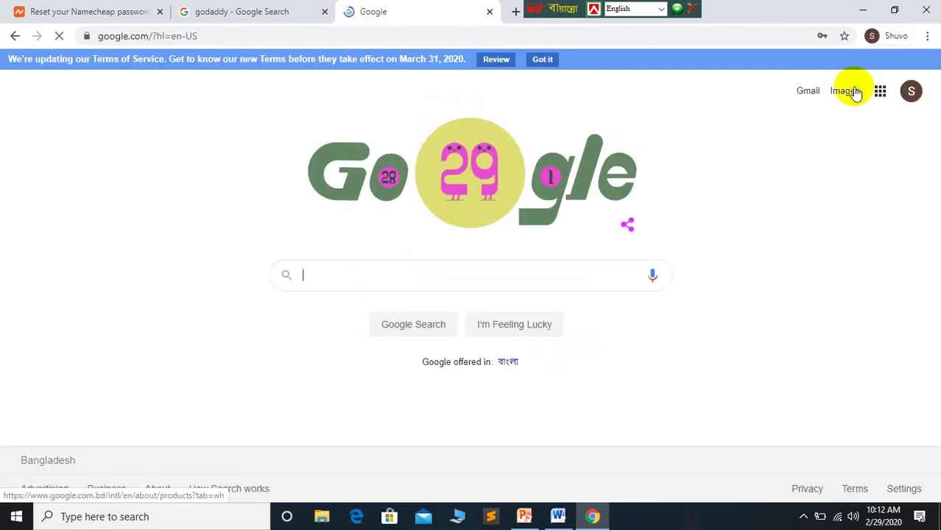
click(808, 90)
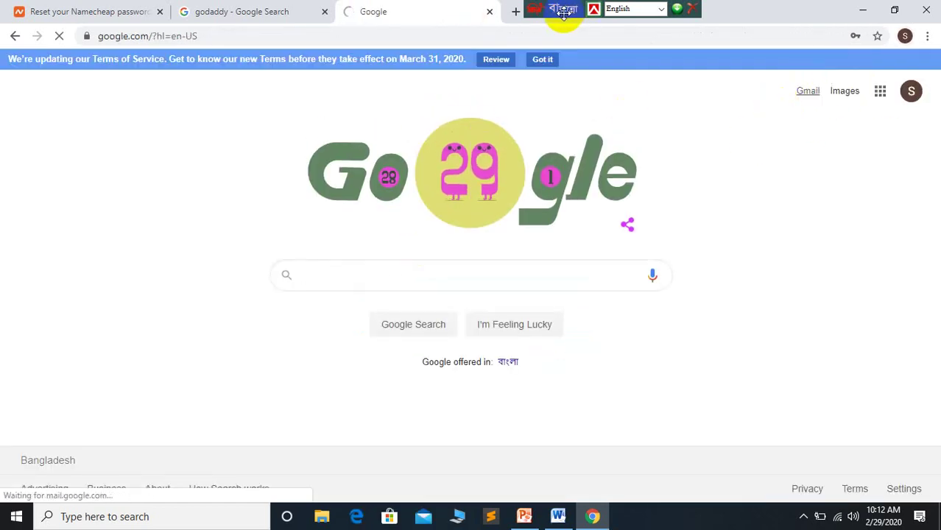
Open Namecheap's 'Account Password Reset' email in Gmail and follow its reset link
drag(563, 11, 663, 11)
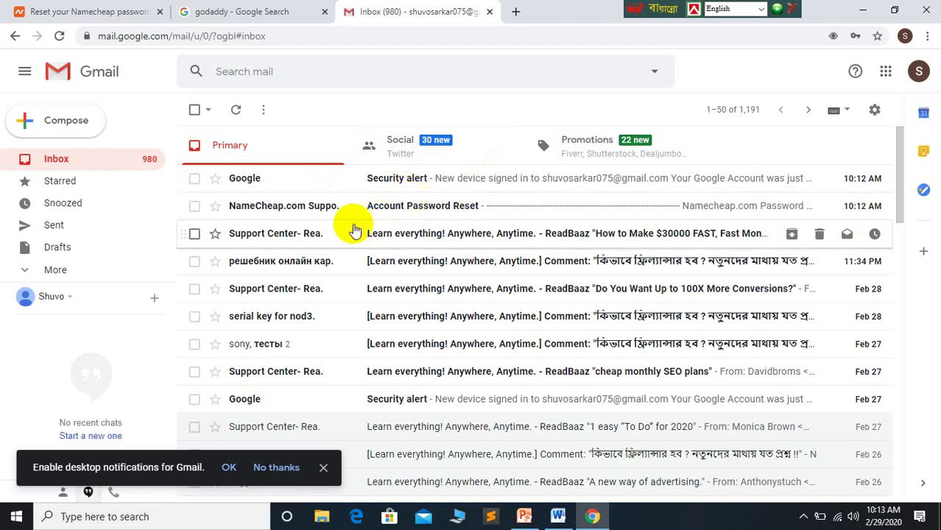
click(410, 208)
scroll(375, 287, down, 1)
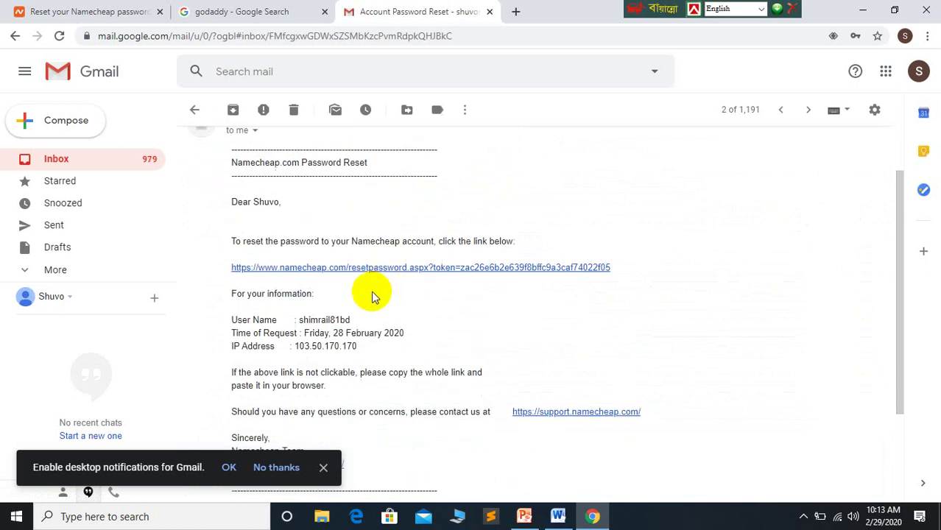
click(310, 269)
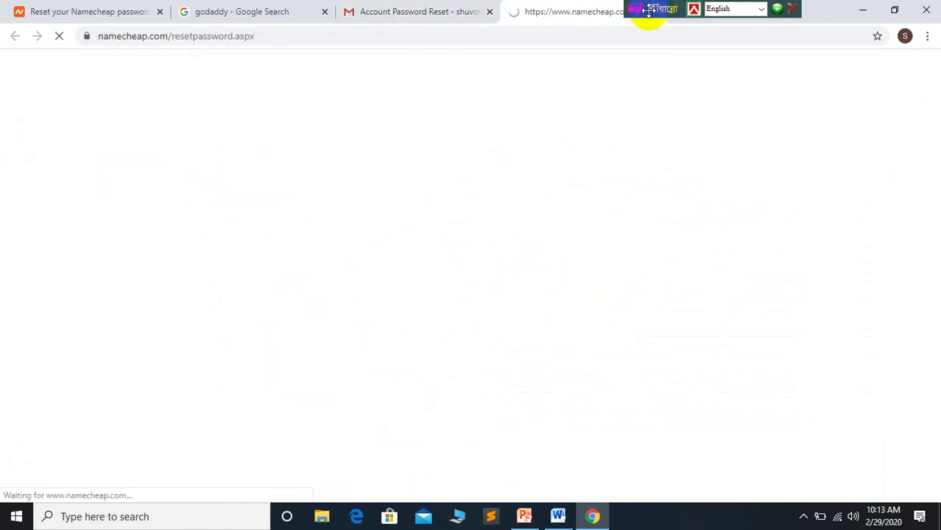
Enter a new password and its confirmation, then submit the change
drag(652, 13, 63, 10)
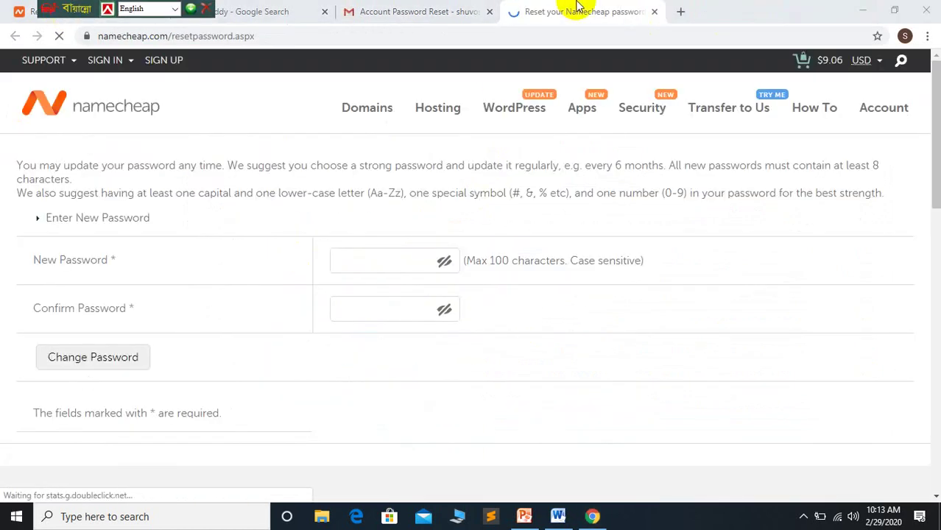
click(353, 256)
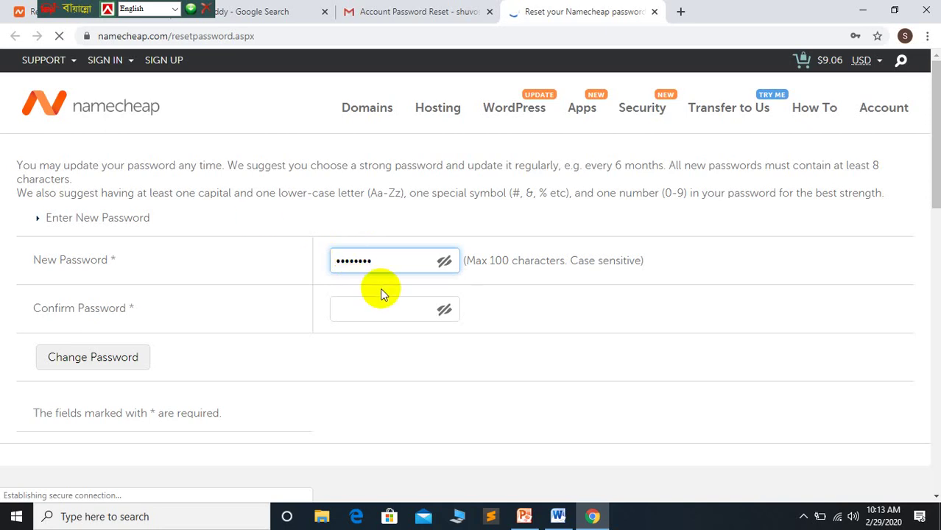
click(363, 322)
click(370, 313)
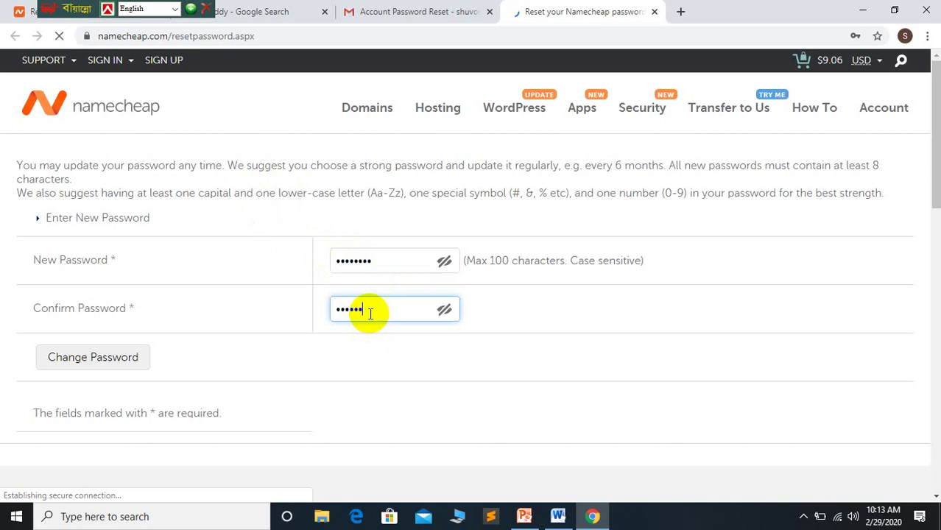
scroll(184, 221, down, 1)
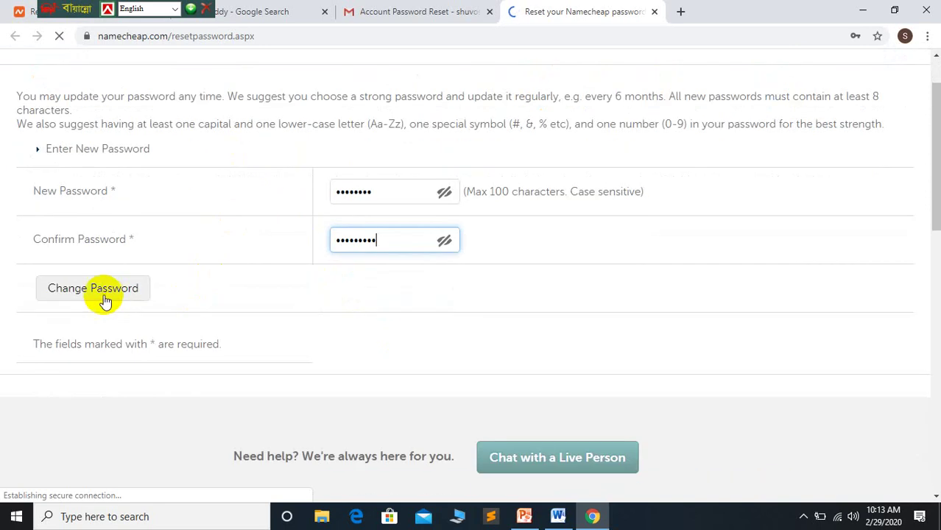
click(103, 298)
Clear both password entries, re-enter the confirmation, and resubmit the change
click(363, 244)
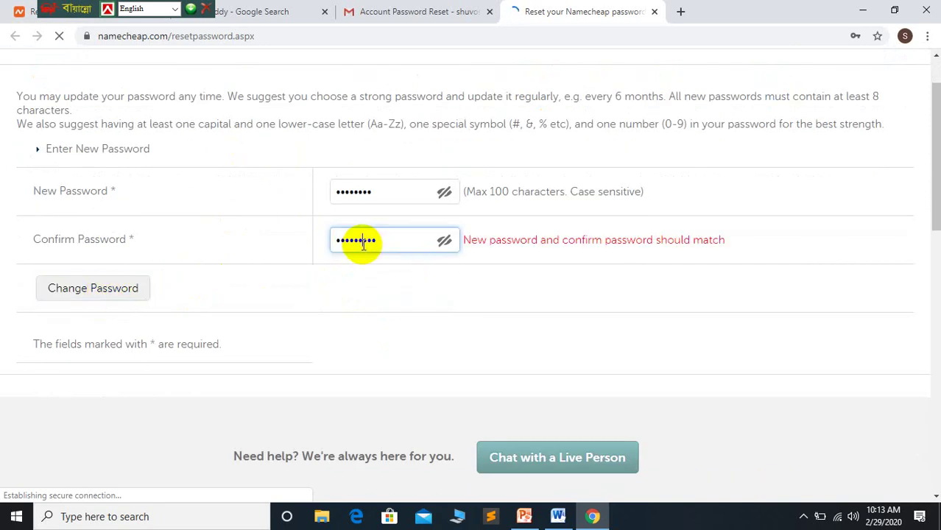
click(356, 241)
key(BackSpace)
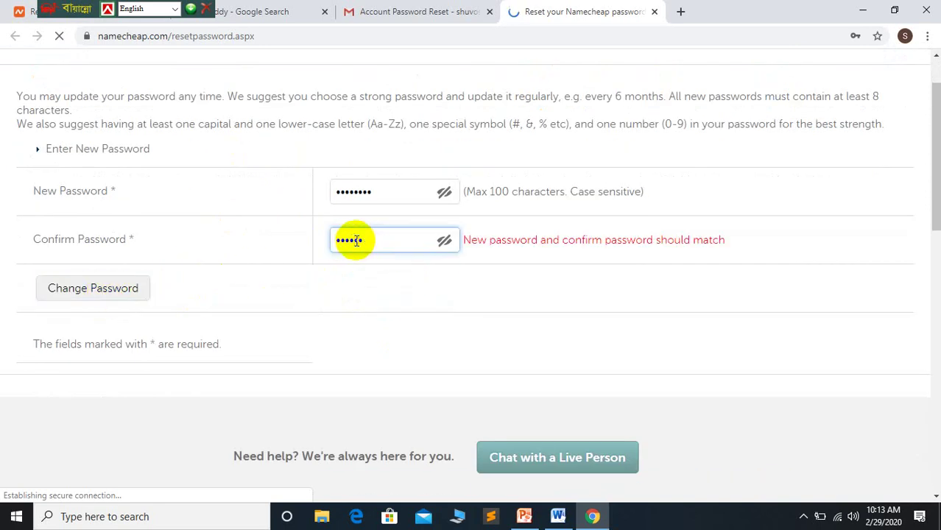
double_click(352, 240)
key(BackSpace)
double_click(354, 192)
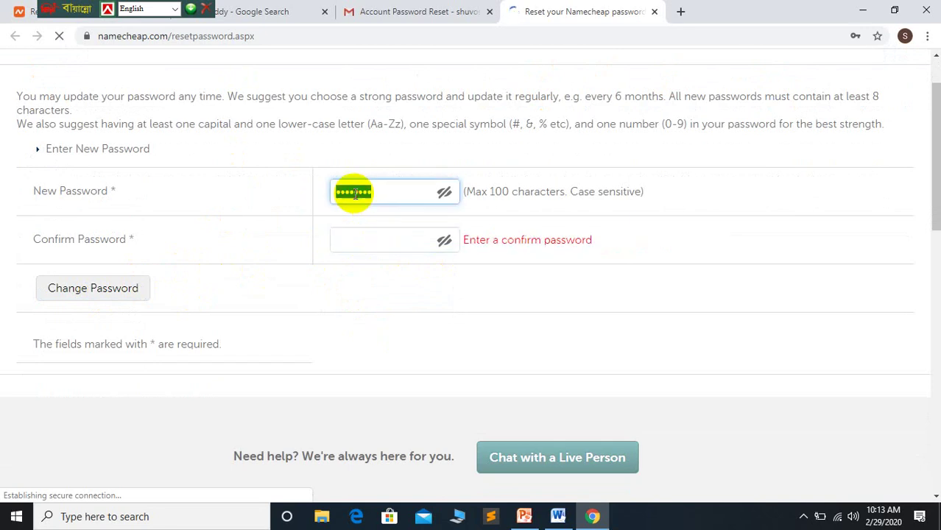
key(BackSpace)
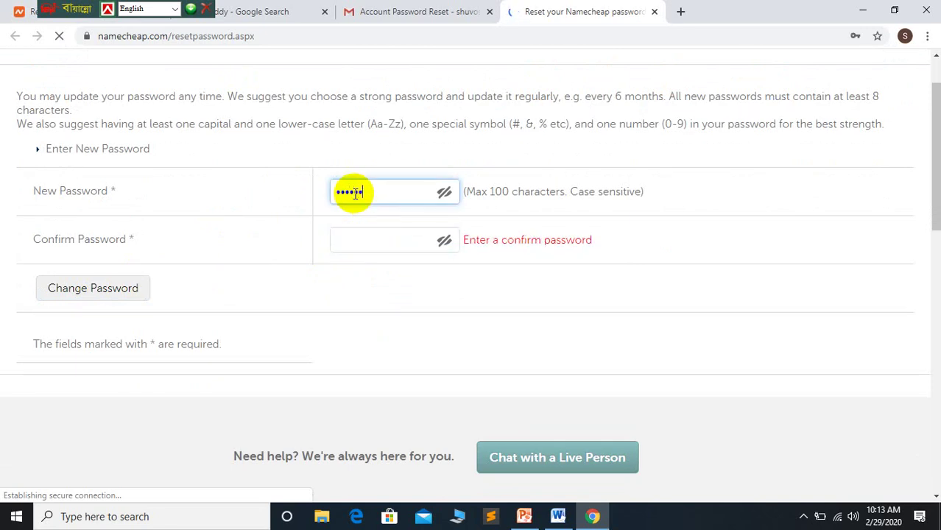
click(361, 240)
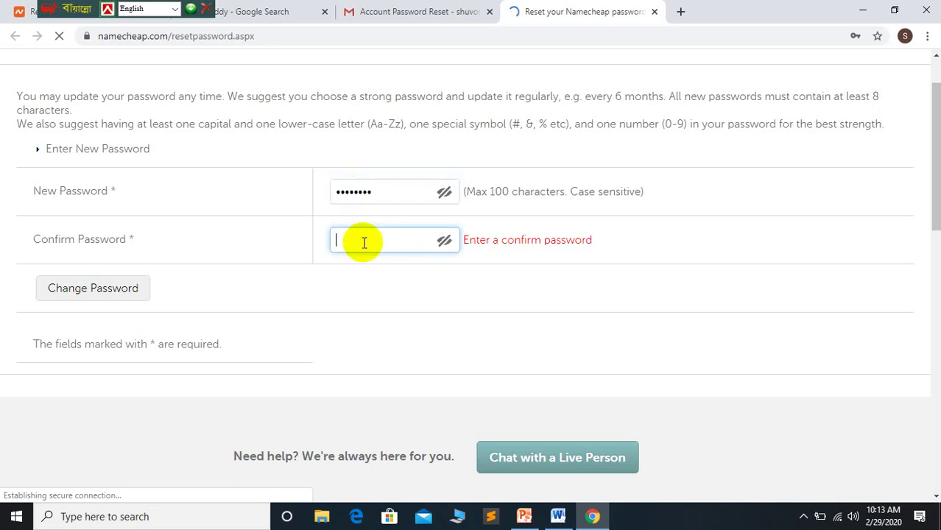
text(•••••)
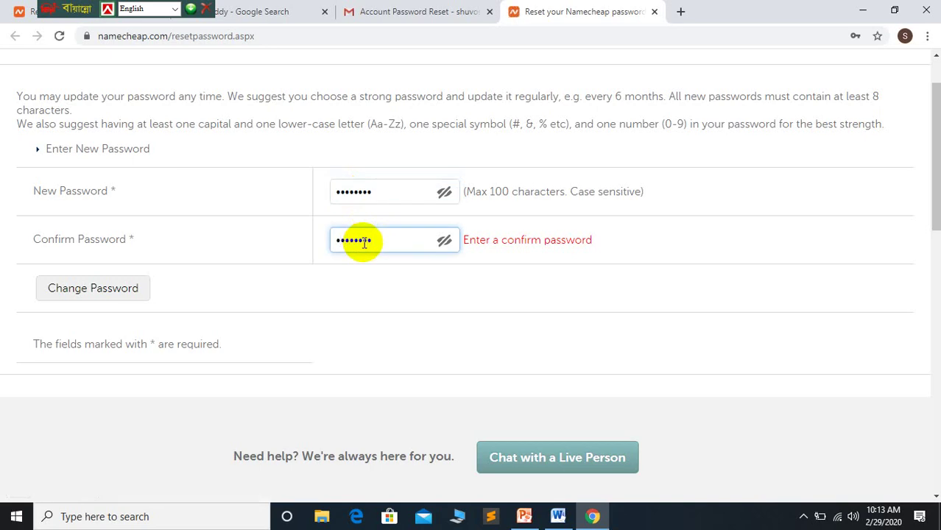
click(60, 297)
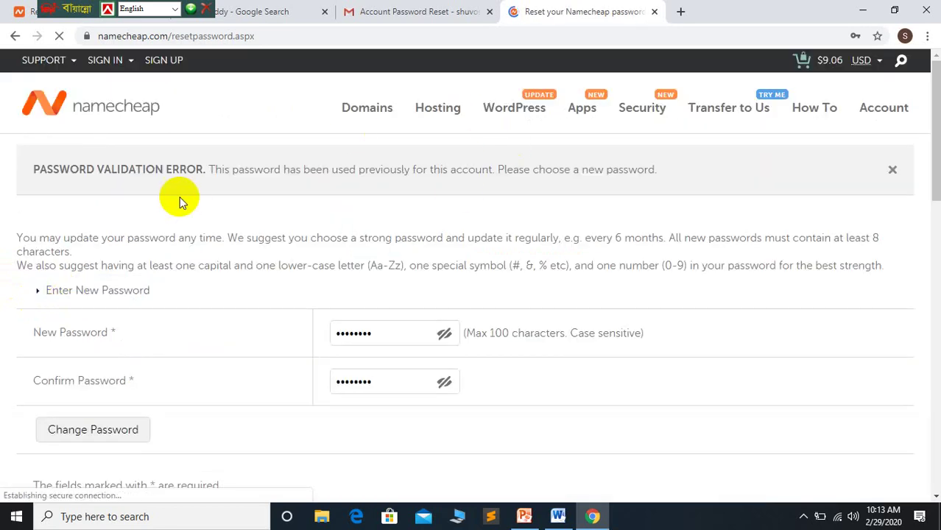
Set a different, unused password after the reuse warning, then go to the login page
drag(359, 169, 551, 171)
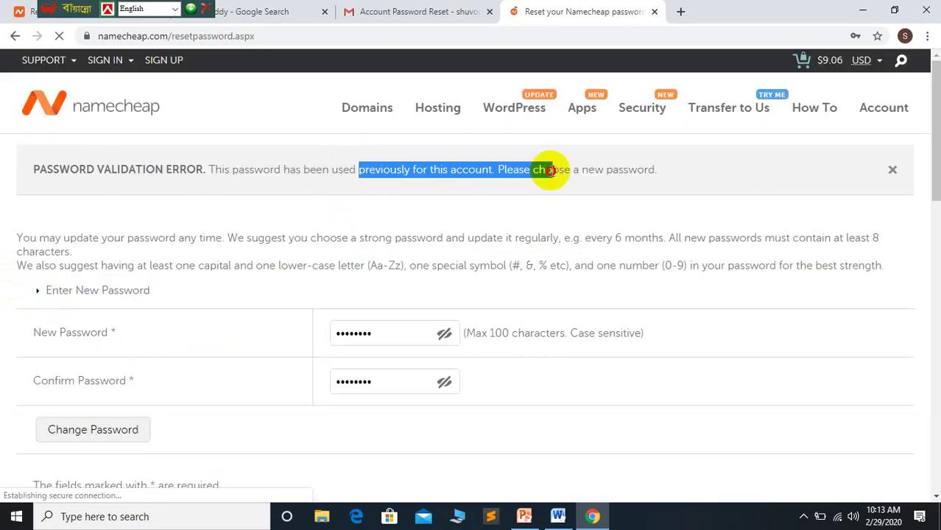
click(381, 338)
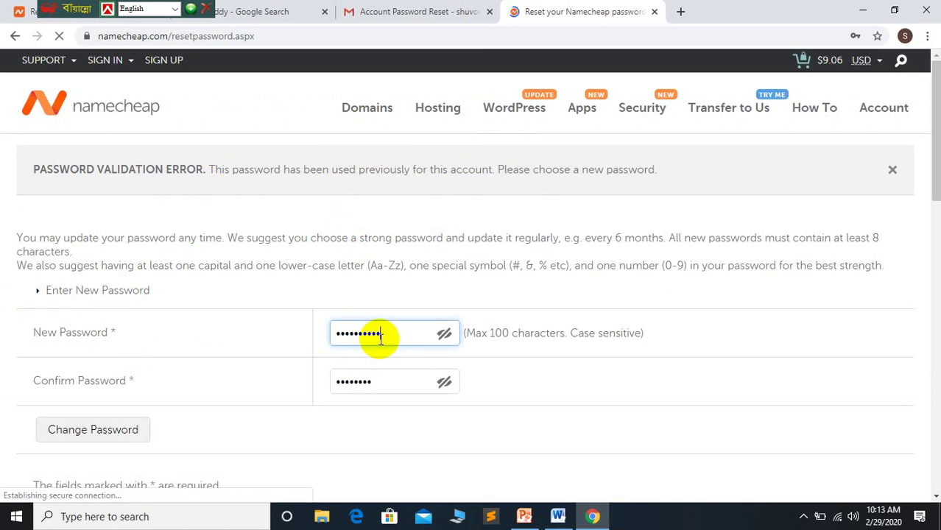
click(389, 376)
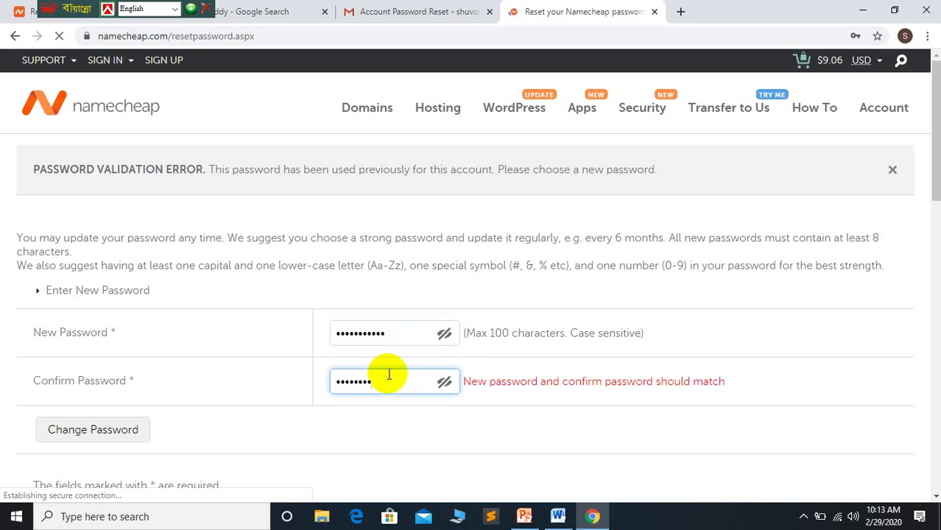
scroll(38, 389, down, 1)
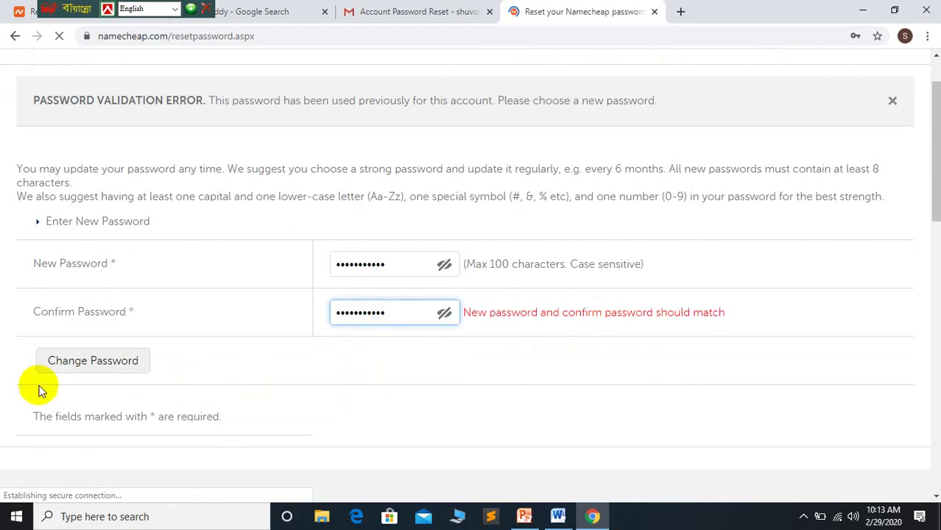
click(69, 362)
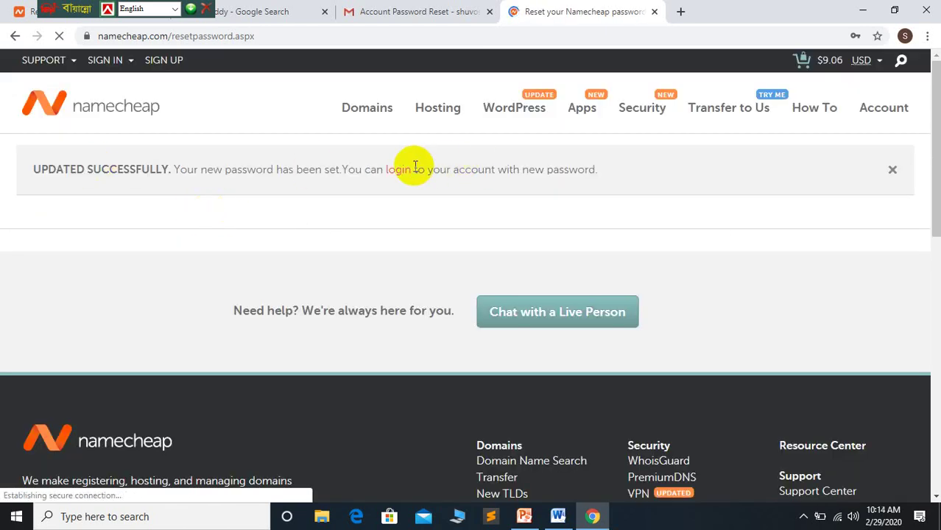
click(392, 173)
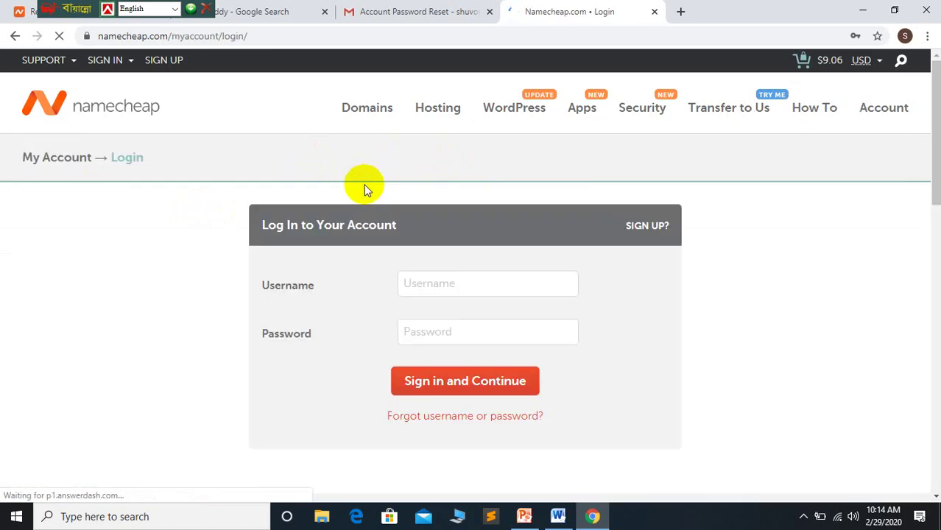
click(454, 283)
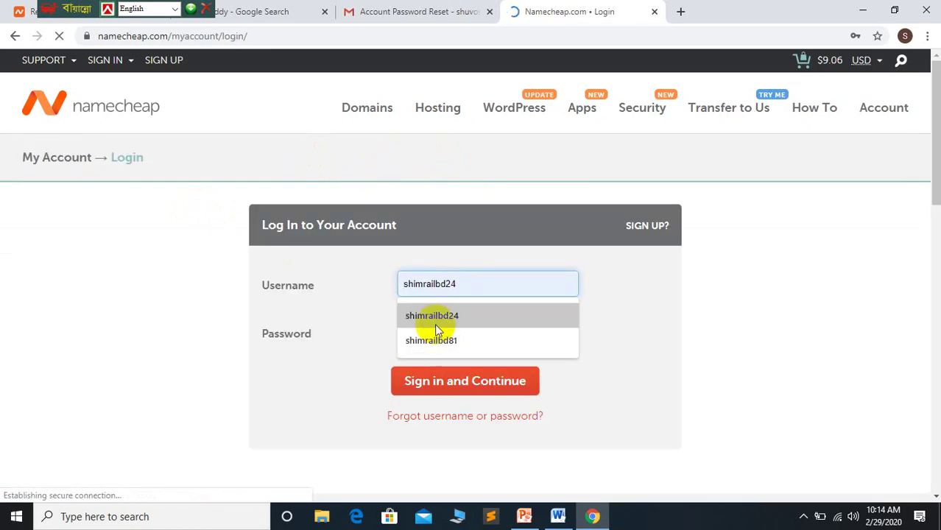
Replace the login Username with the account username copied from the reset email
key(ctrl+v)
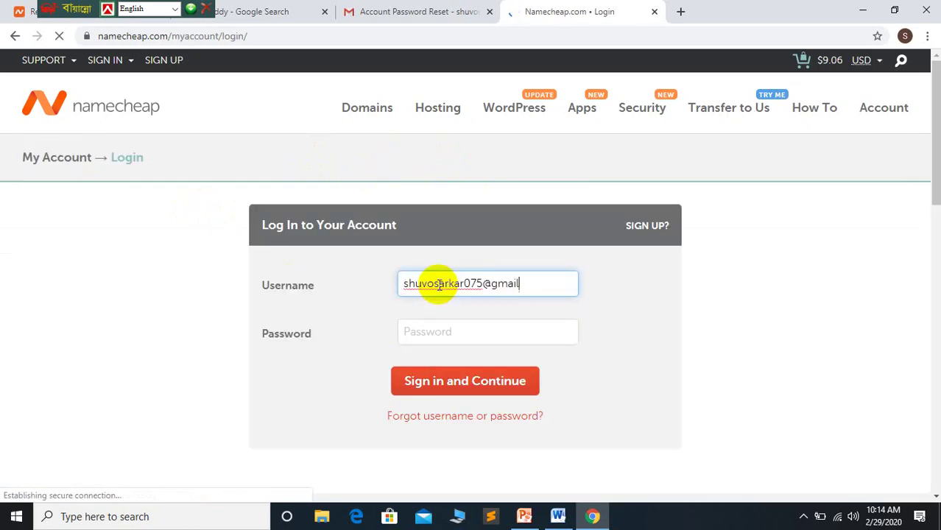
click(452, 333)
click(440, 347)
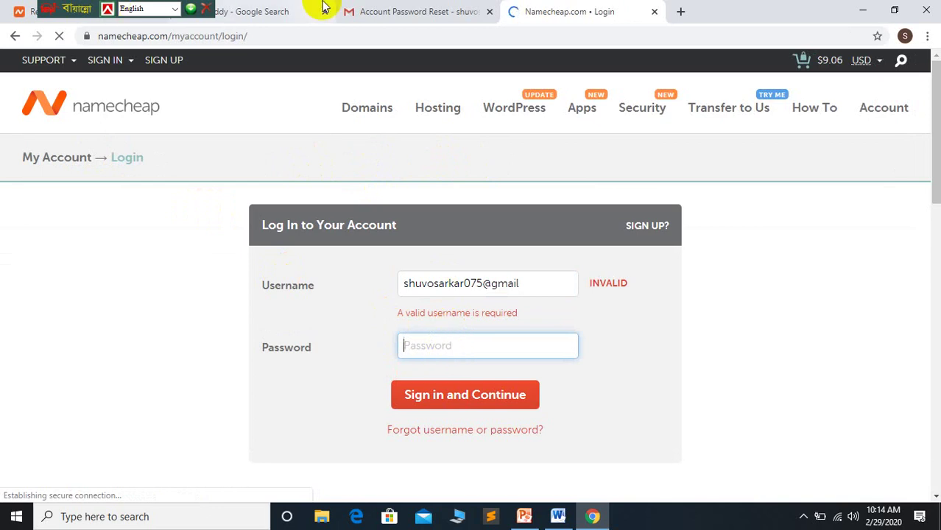
click(350, 11)
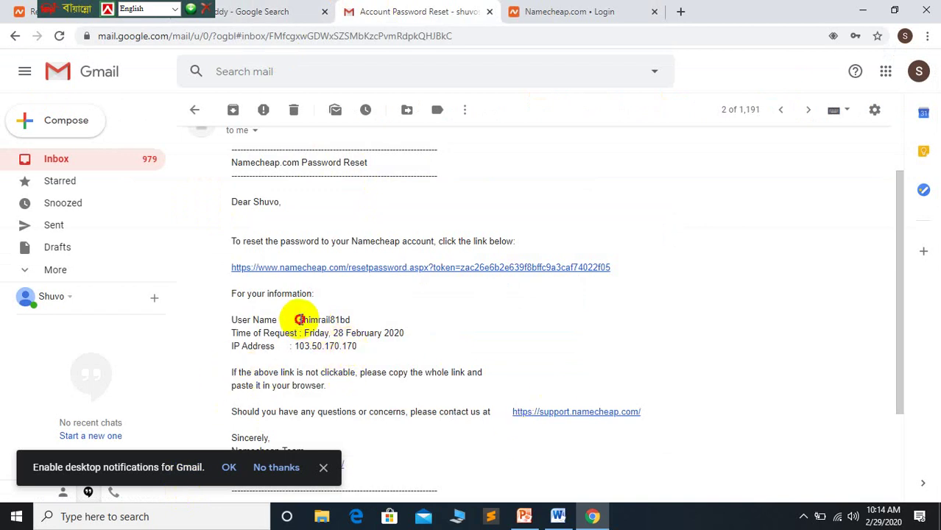
mouse_move(311, 320)
mouse_down()
mouse_move(384, 319)
mouse_move(302, 320)
mouse_up()
key(ctrl+c)
click(340, 317)
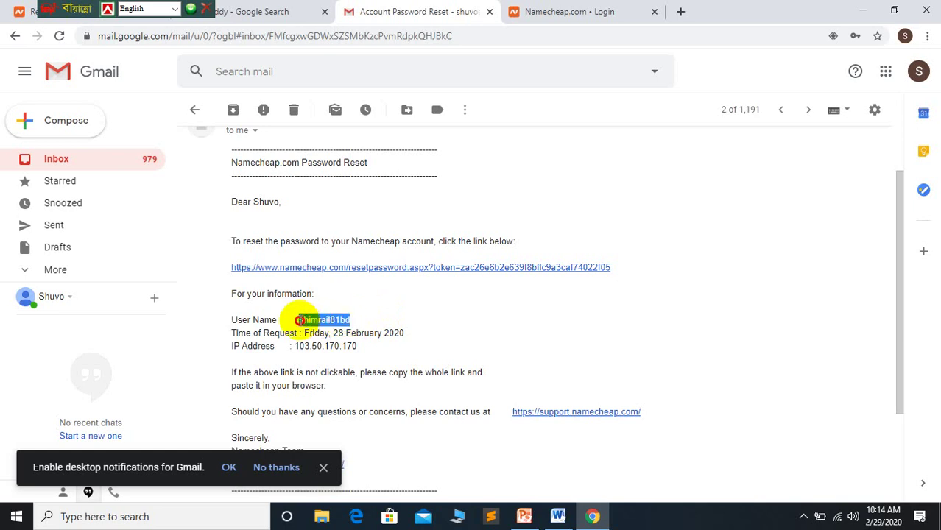
click(553, 11)
triple_click(454, 285)
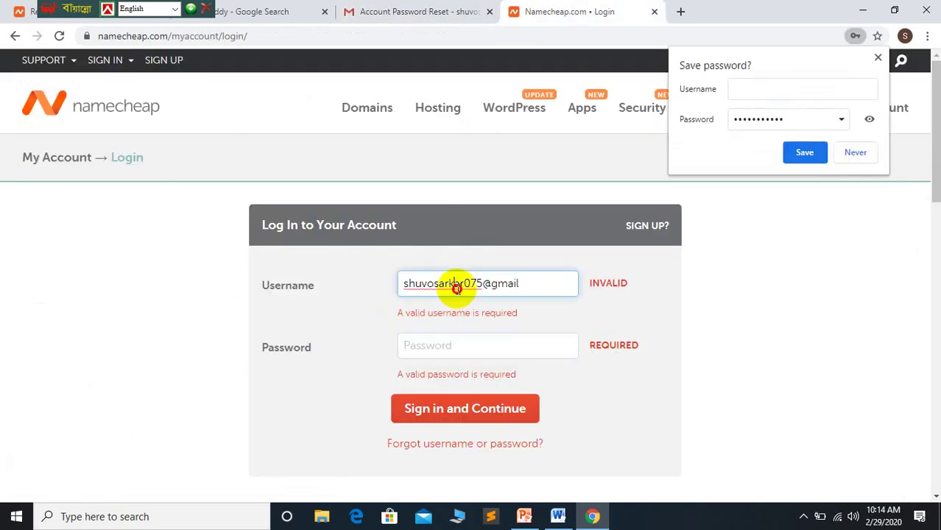
key(ctrl+v)
Enter the password, submit the login, and retype the password after the failed sign-in
click(427, 344)
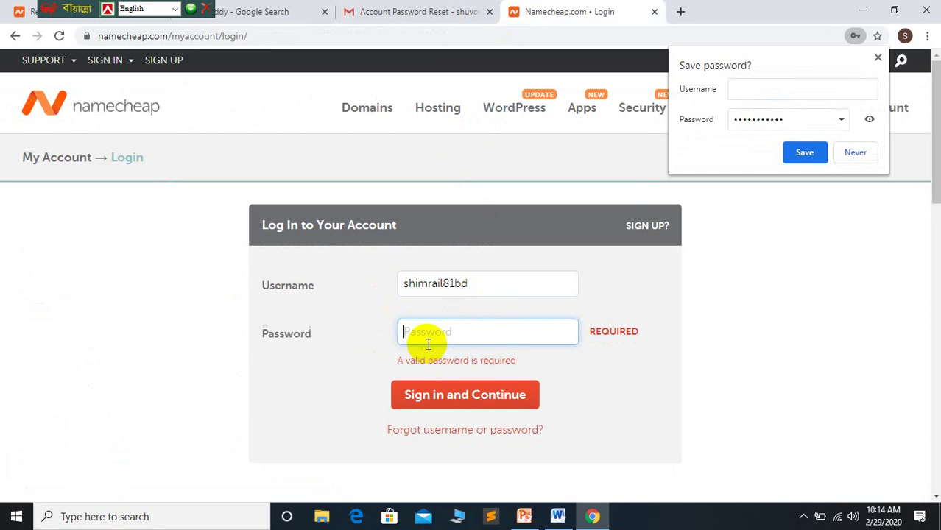
text(••)
click(463, 404)
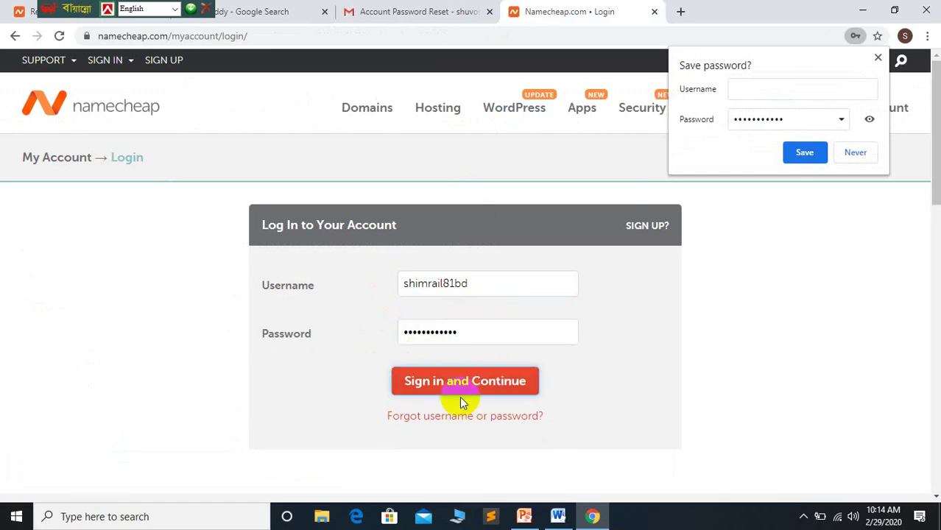
click(459, 398)
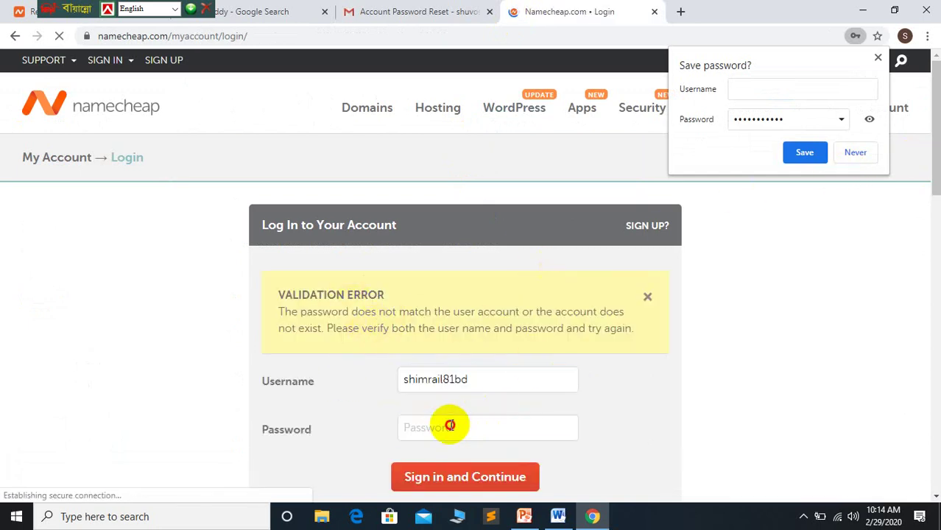
click(451, 426)
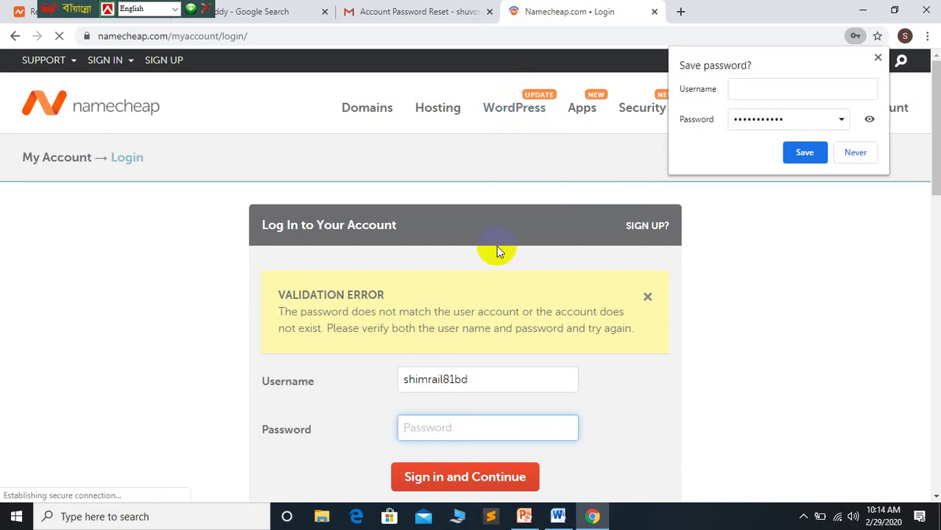
click(475, 379)
click(453, 425)
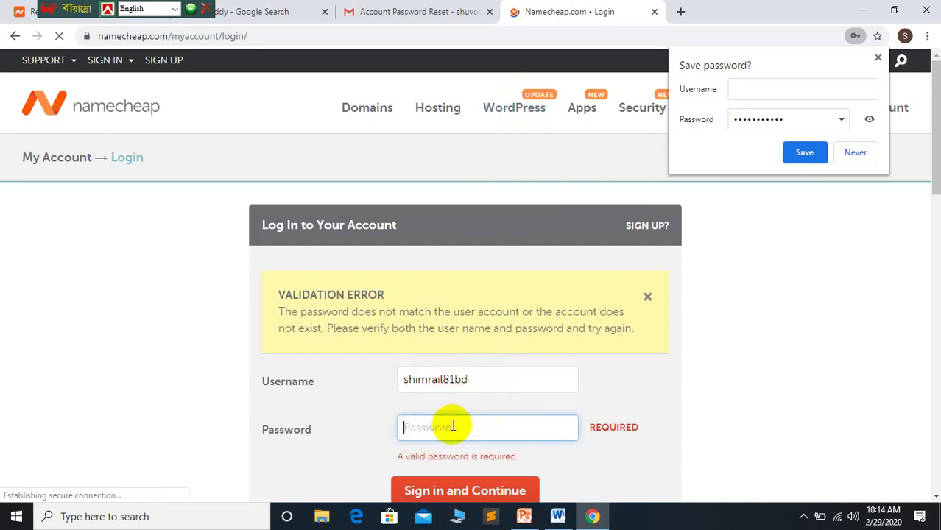
text(s)
Sign in, send a code to the phone, decline saving the password, and submit the texted code
click(421, 490)
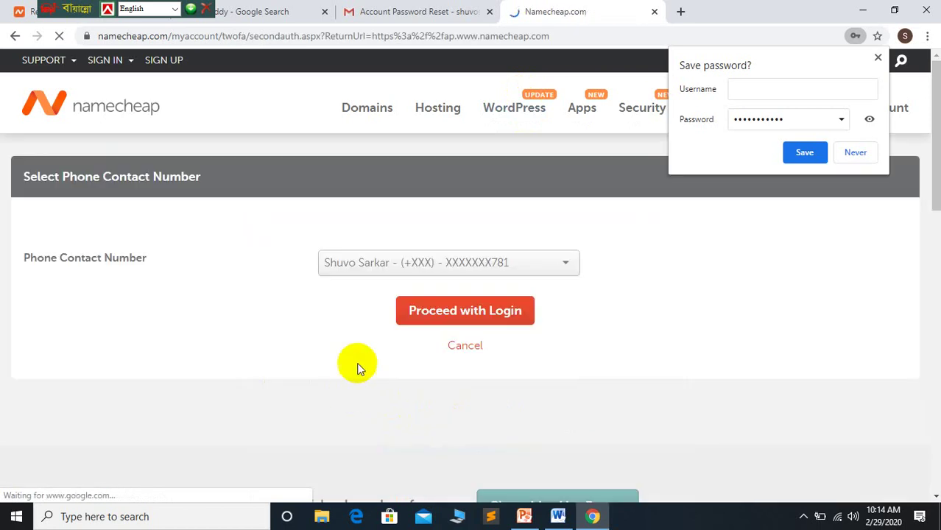
click(502, 314)
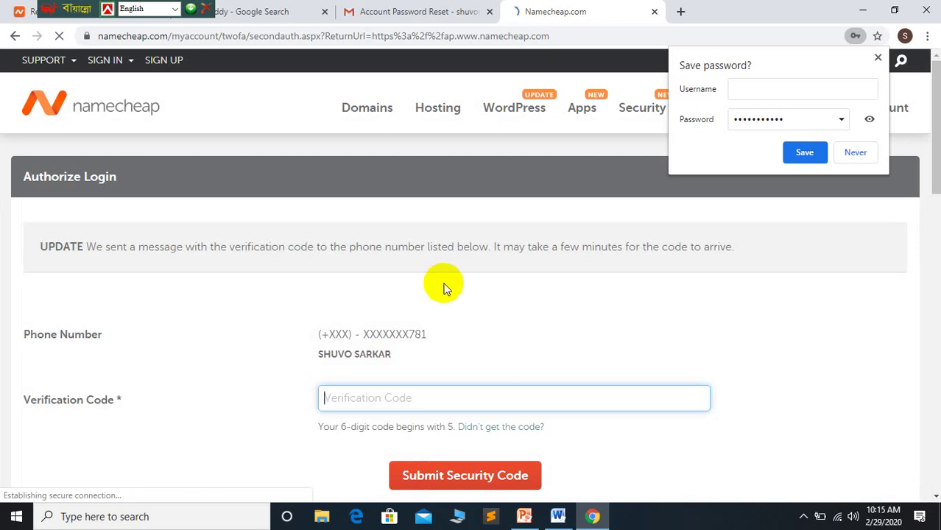
click(855, 152)
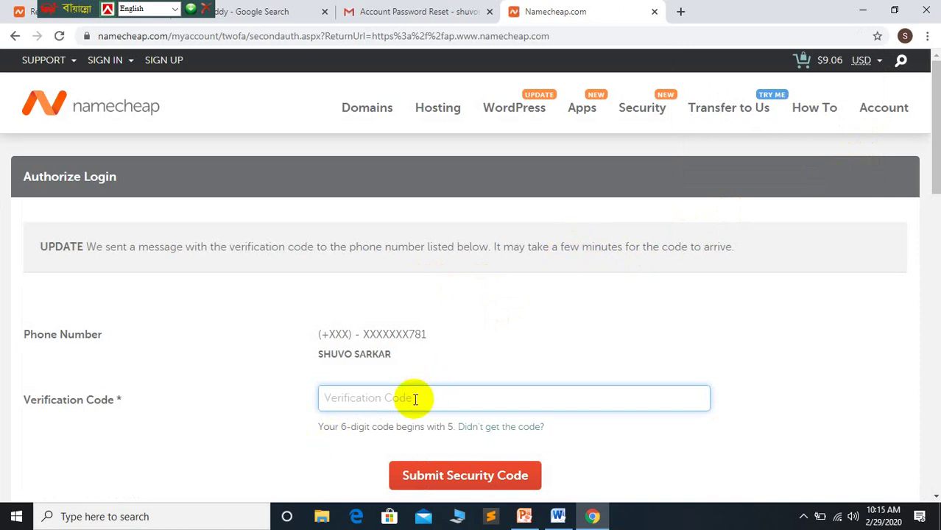
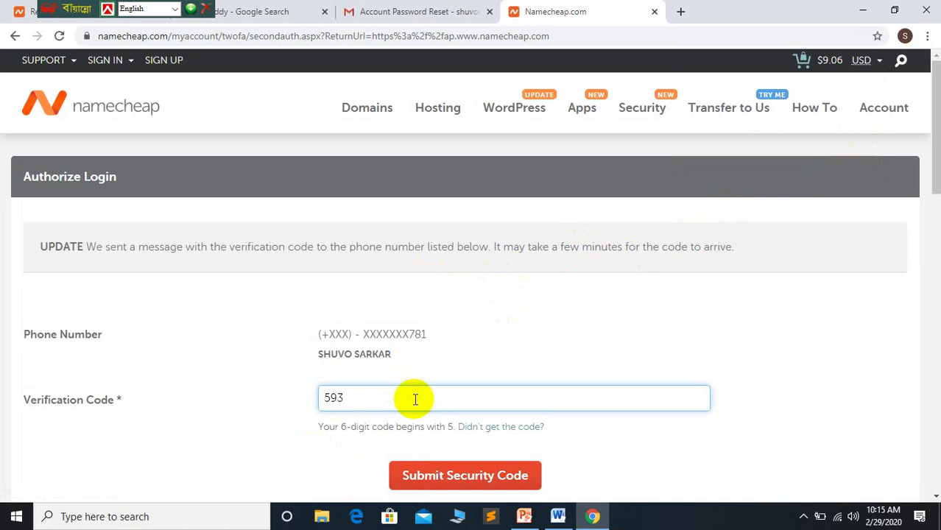
click(442, 477)
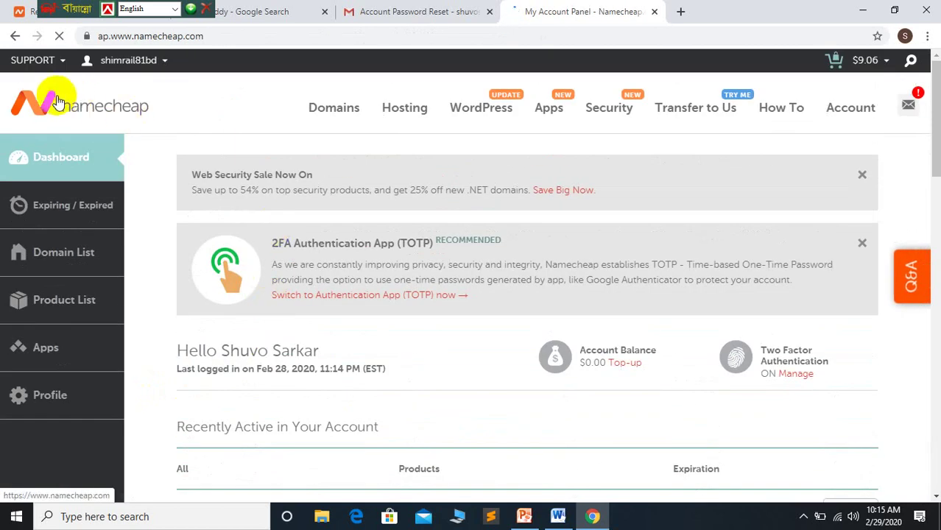
Open the Namecheap home page in a new tab
mouse_move(877, 103)
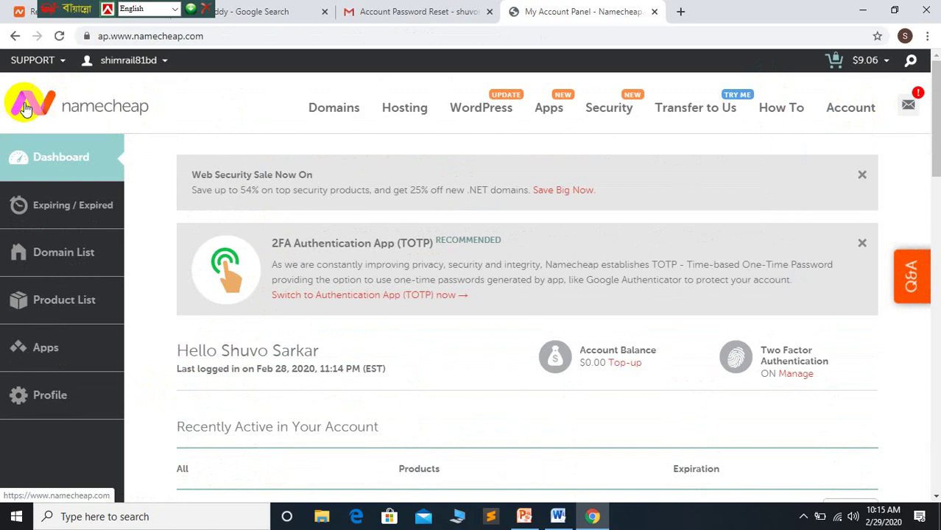
right_click(67, 111)
click(221, 112)
click(709, 8)
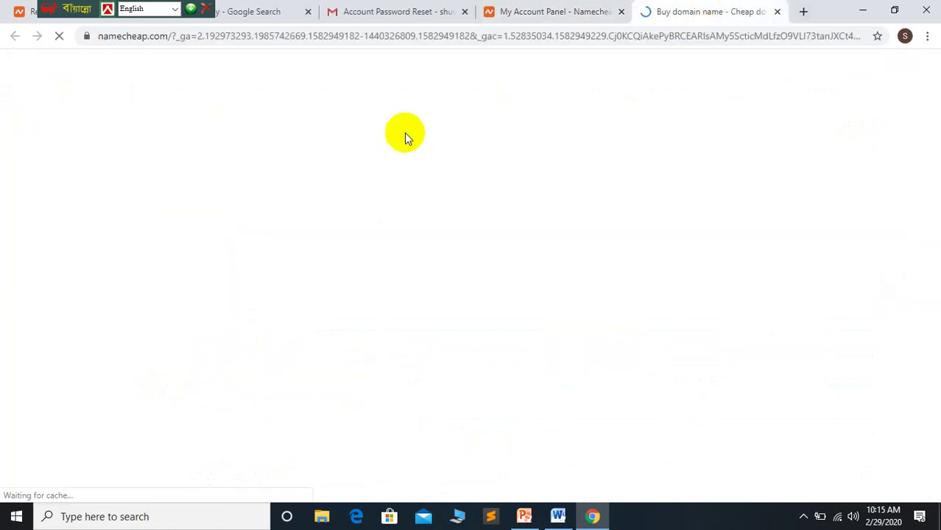
Search for bangladeshbd24.com and proceed through the cart to the payment step
click(437, 302)
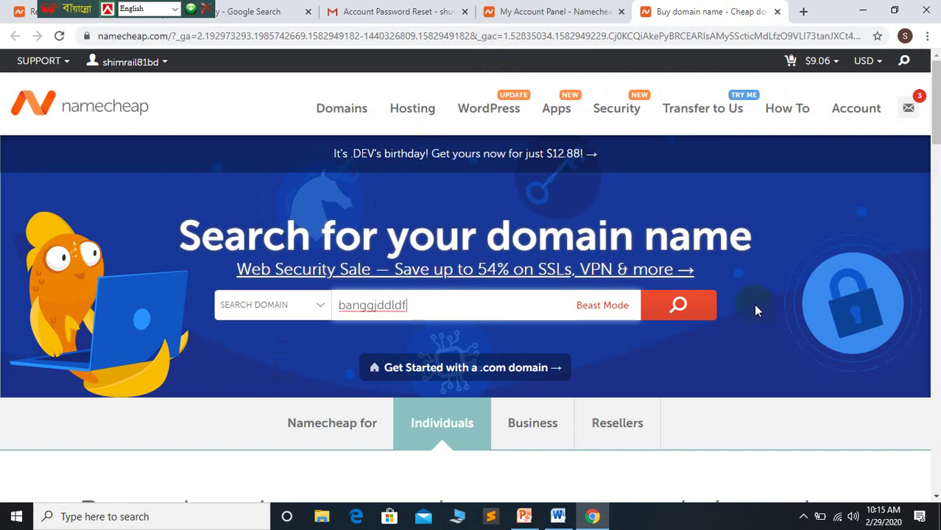
key(Return)
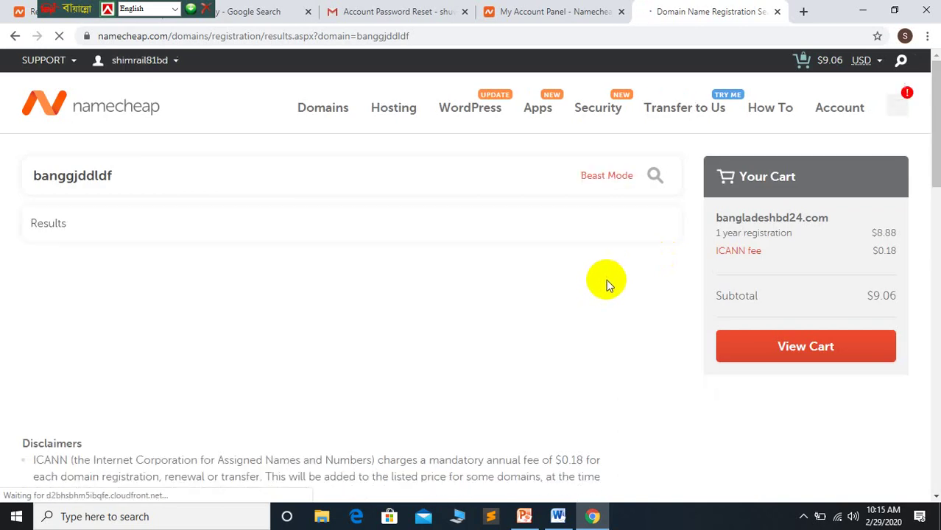
click(821, 359)
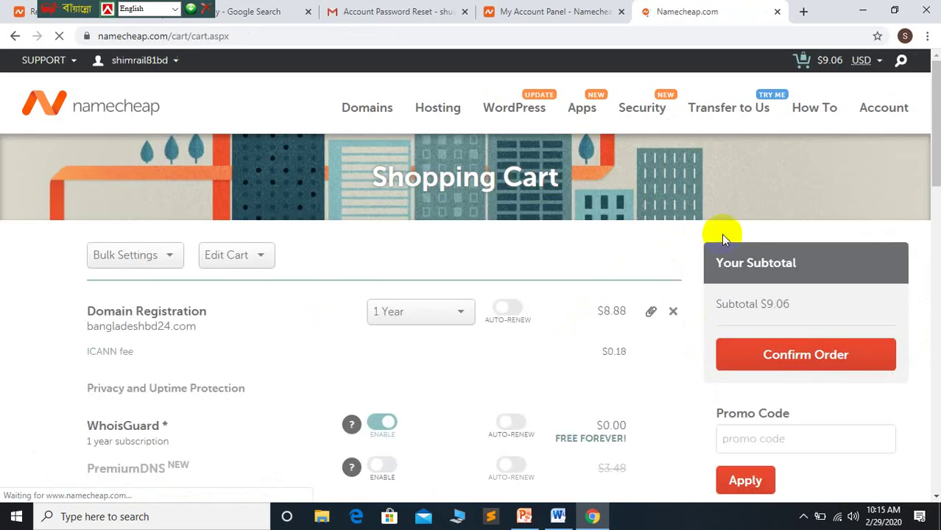
scroll(227, 253, down, 1)
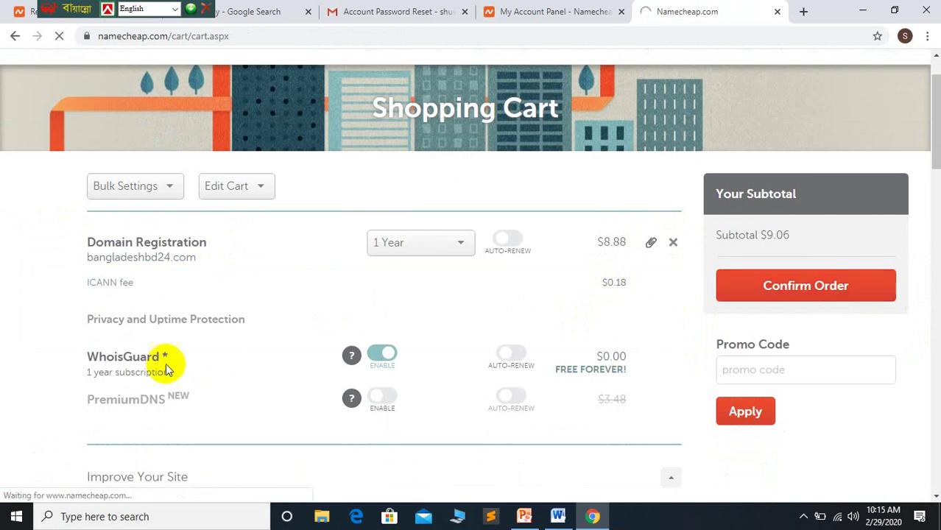
scroll(596, 187, down, 2)
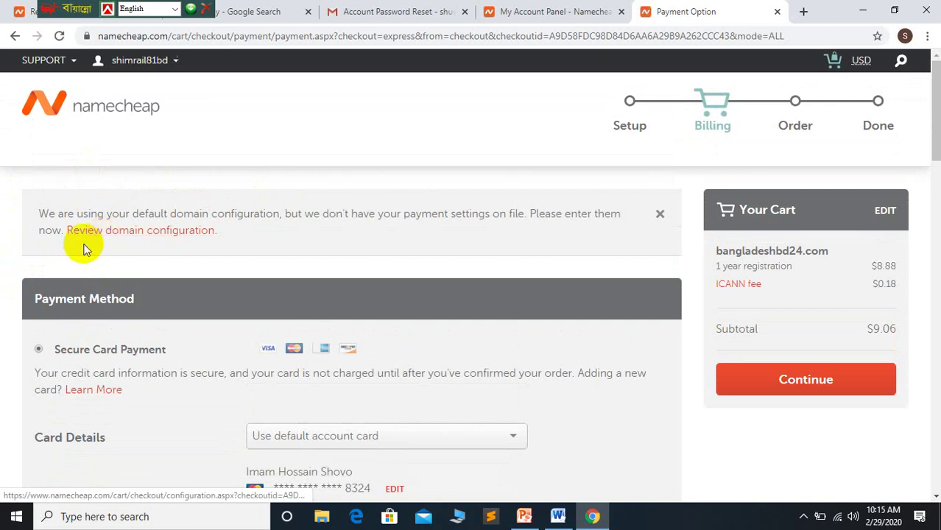
Switch the Card Details choice to adding a new card
scroll(7, 229, down, 2)
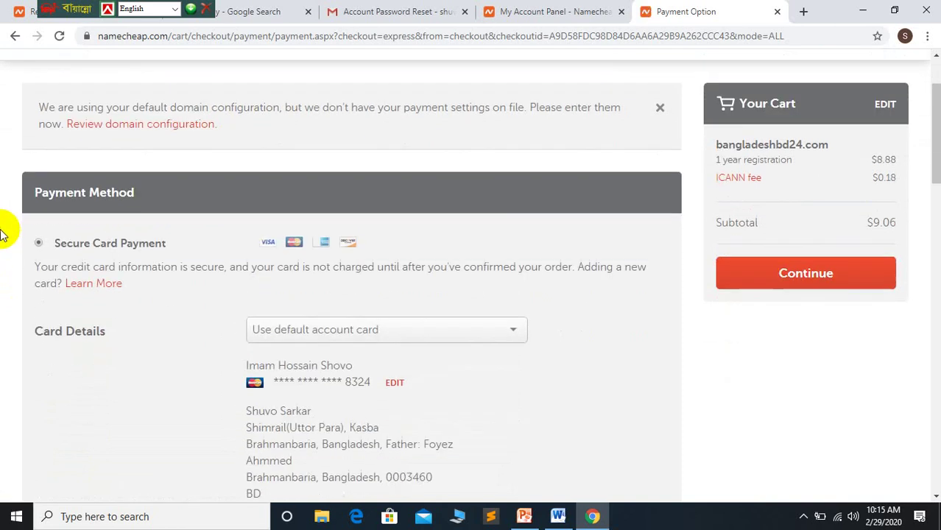
scroll(25, 324, down, 2)
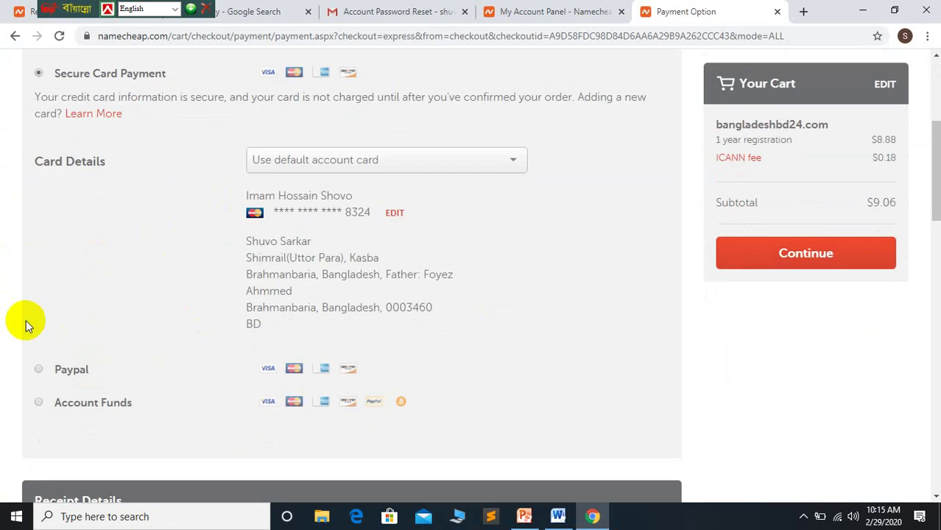
scroll(31, 299, down, 2)
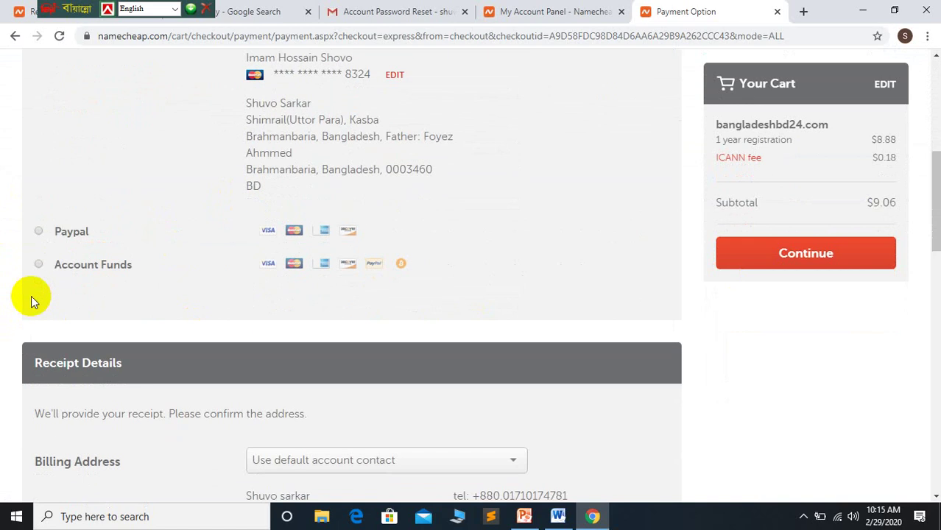
scroll(36, 294, up, 5)
scroll(158, 326, down, 1)
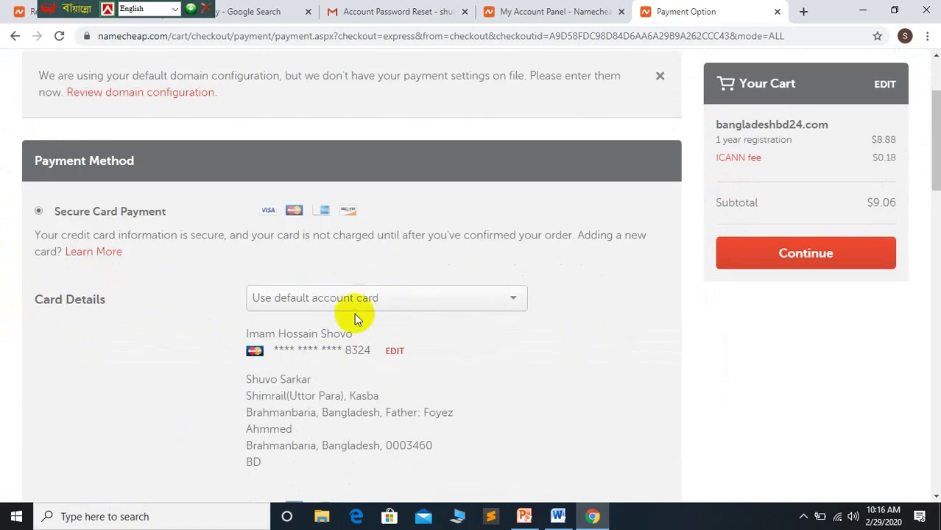
scroll(354, 336, down, 1)
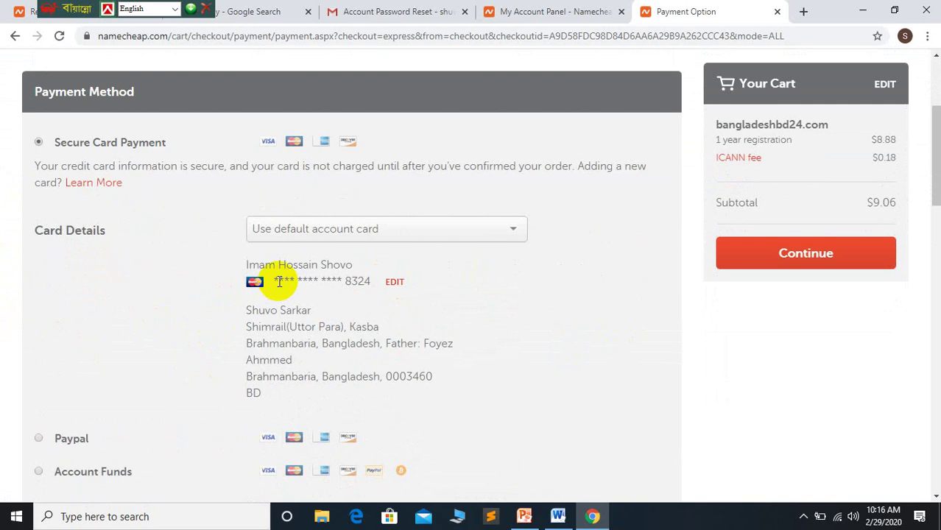
click(340, 229)
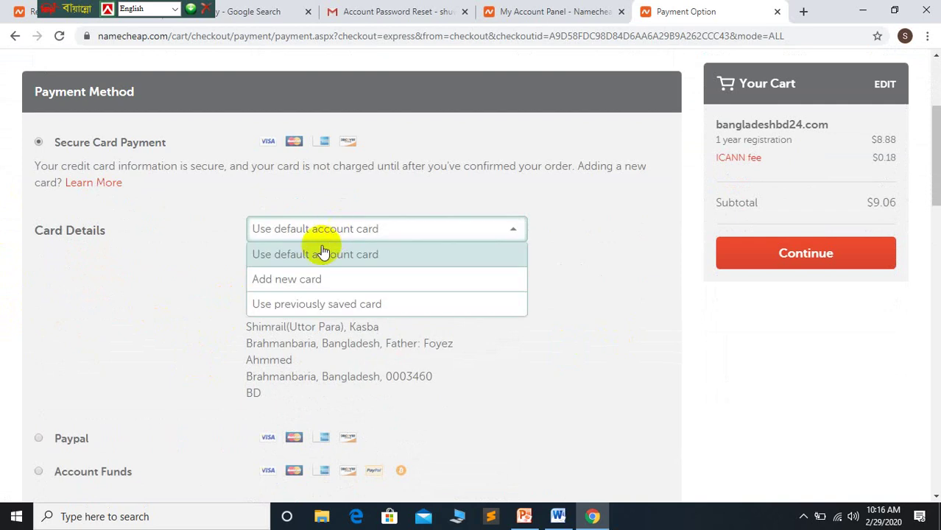
click(292, 285)
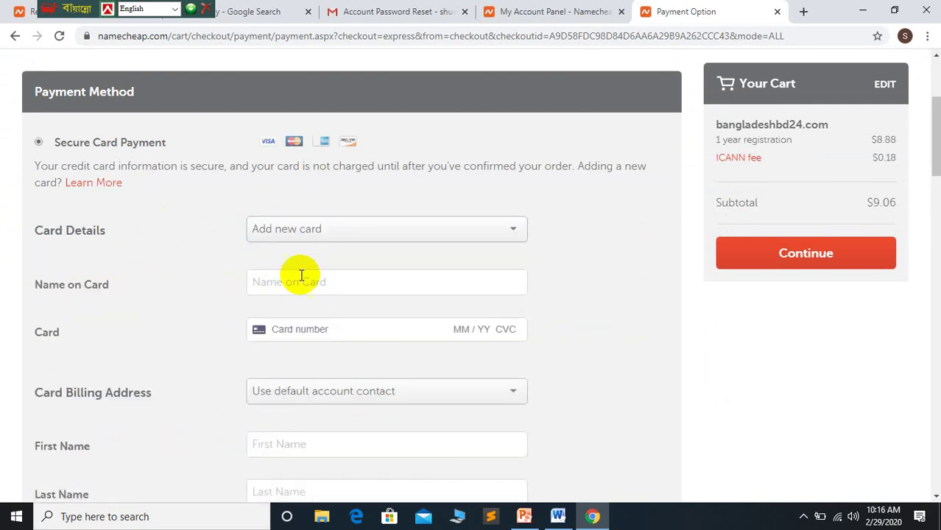
Try to enter the name on the new card in the Name on Card field
click(301, 279)
click(219, 280)
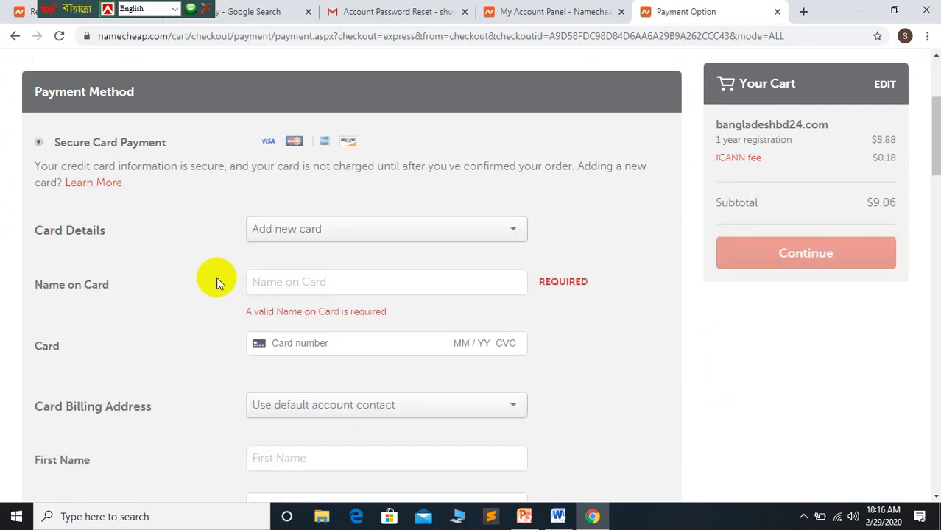
click(324, 280)
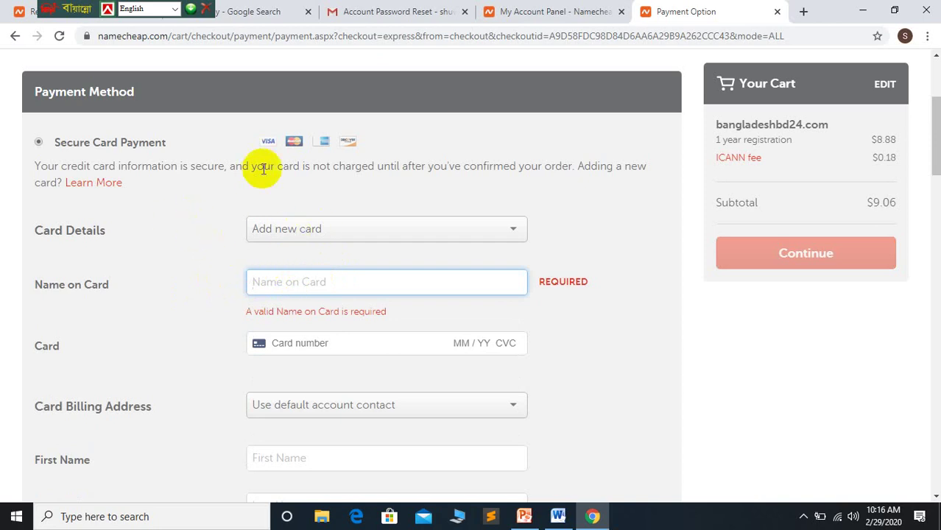
drag(92, 163, 378, 168)
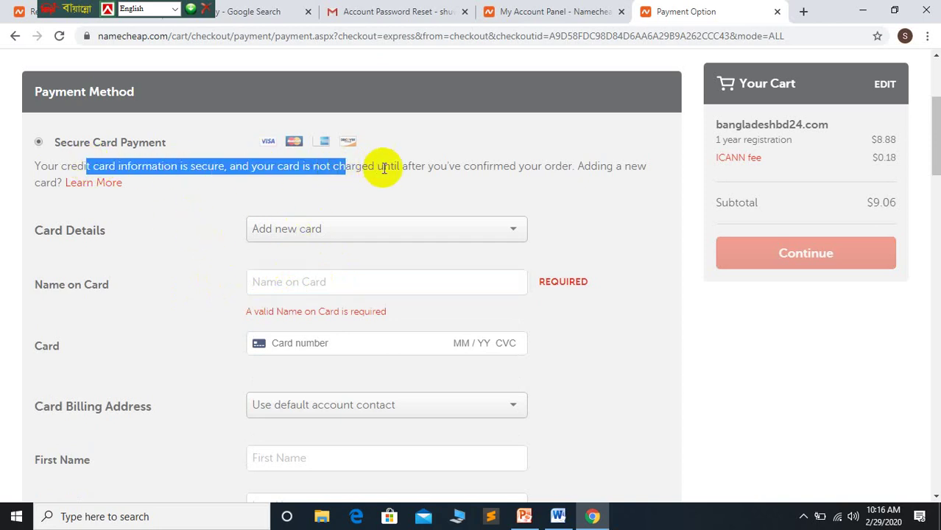
click(372, 168)
scroll(184, 210, down, 1)
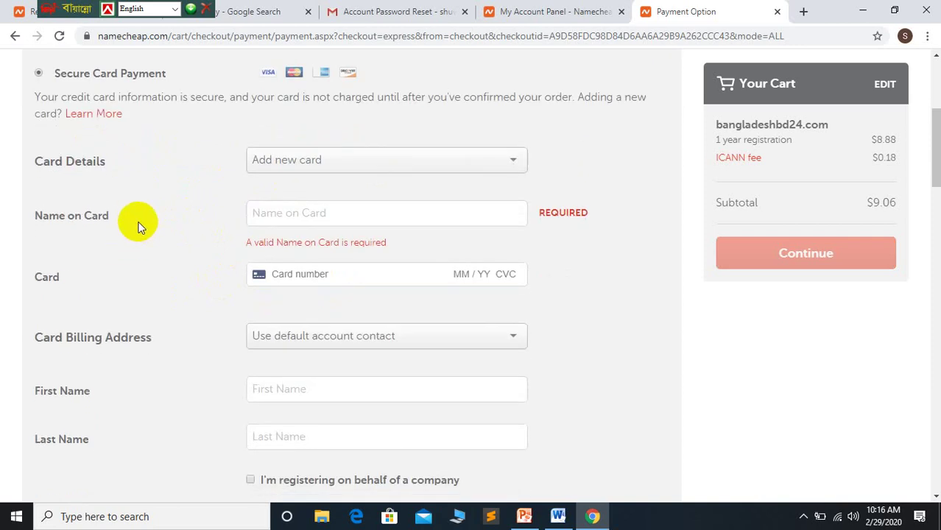
click(272, 214)
click(222, 222)
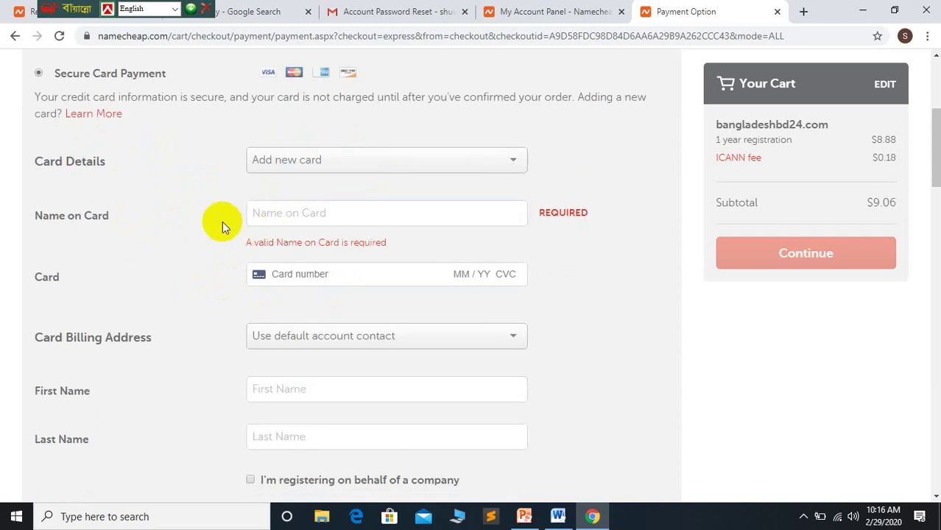
click(267, 214)
click(232, 220)
click(321, 215)
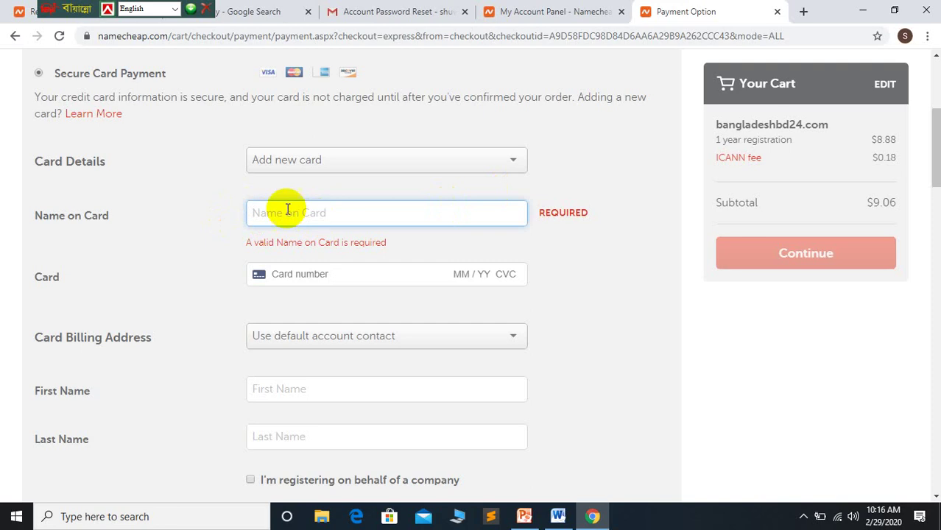
click(244, 217)
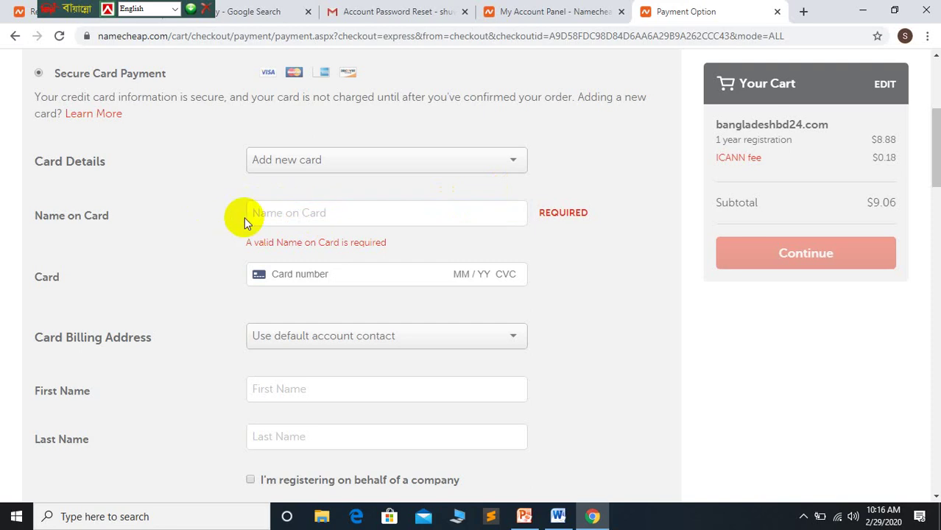
click(310, 212)
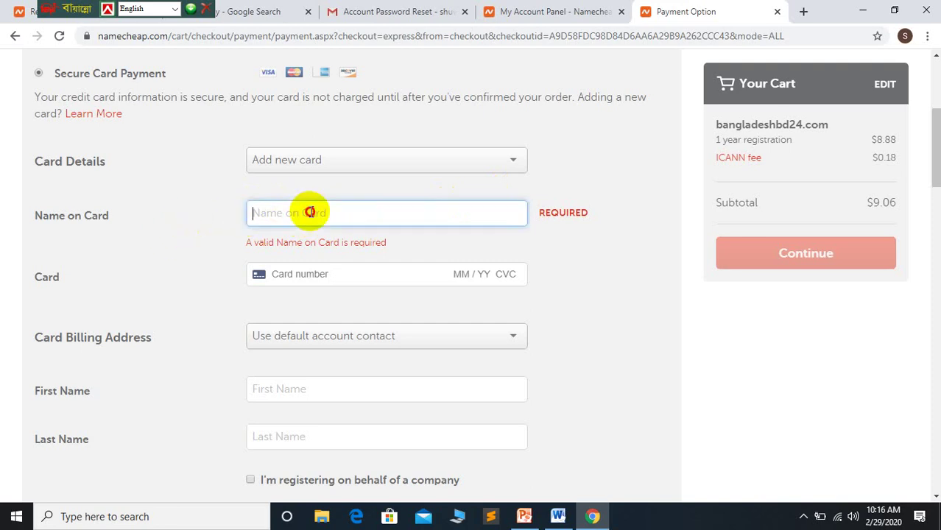
click(177, 199)
scroll(178, 195, down, 1)
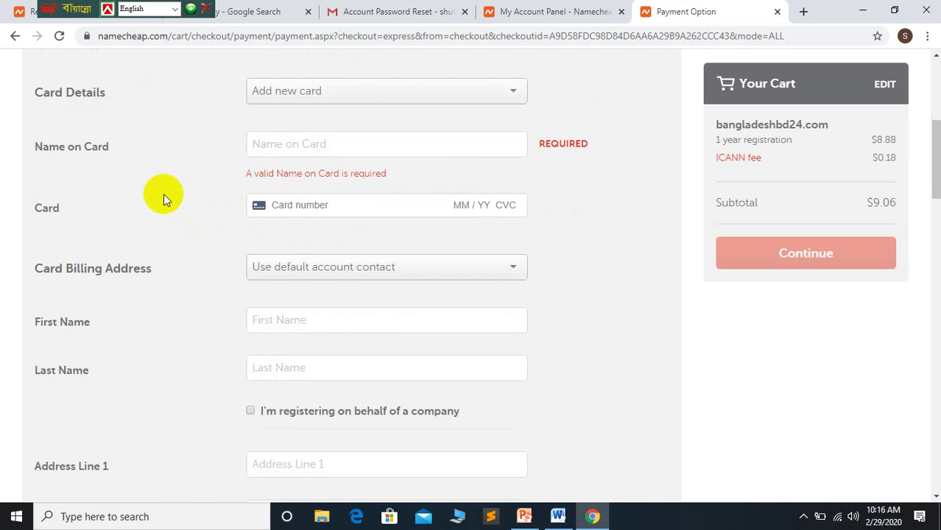
scroll(179, 193, up, 2)
scroll(220, 289, down, 1)
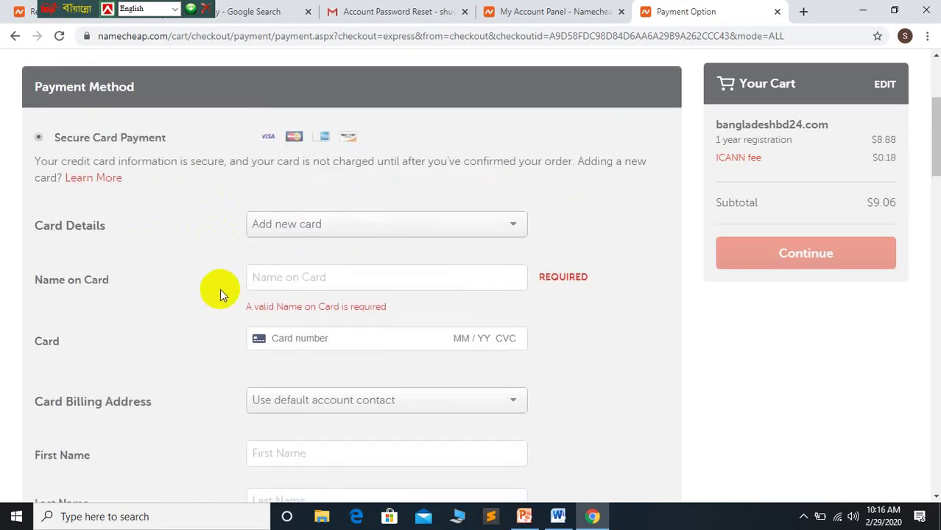
click(345, 212)
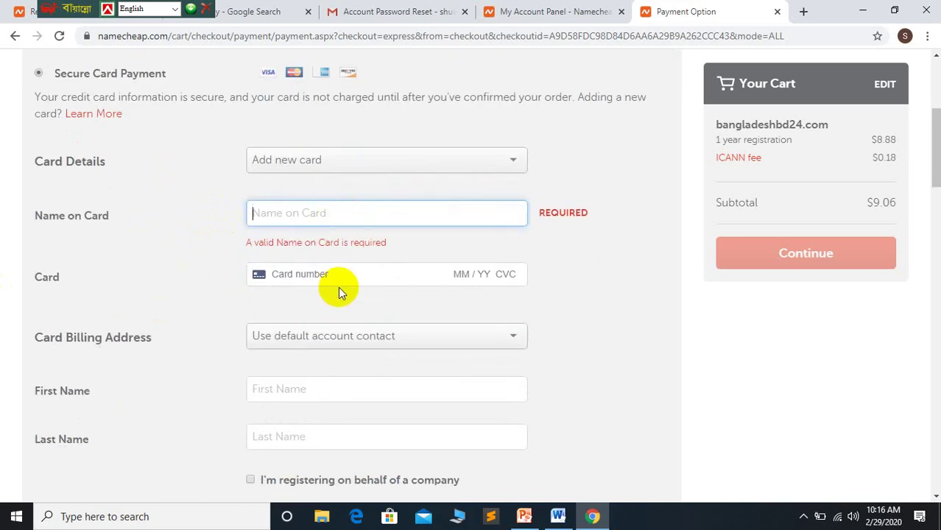
Move through the card number and expiry fields and review the billing form
click(364, 275)
click(465, 275)
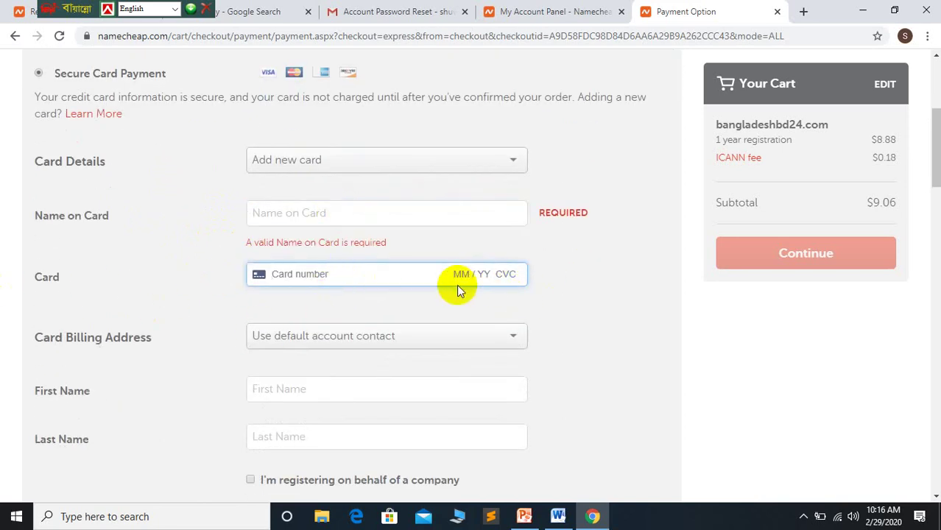
scroll(537, 275, down, 1)
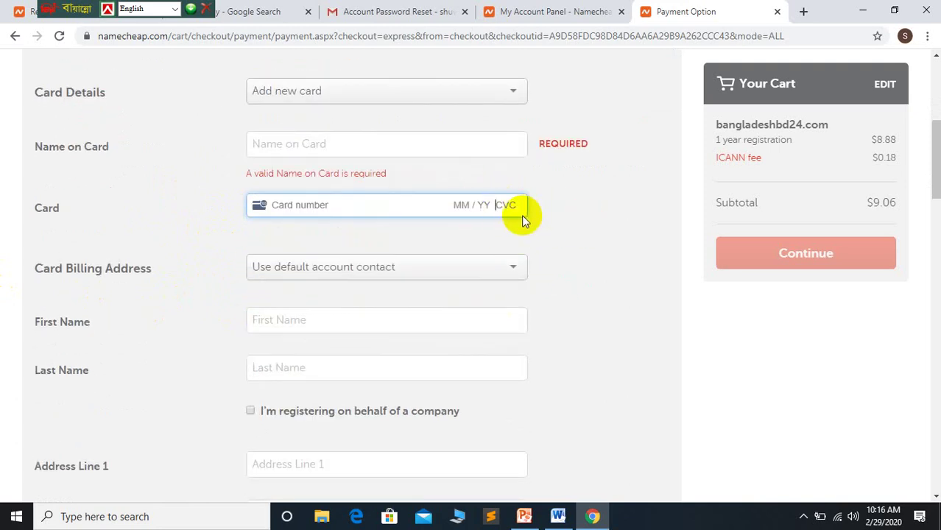
scroll(310, 199, down, 2)
scroll(307, 252, down, 2)
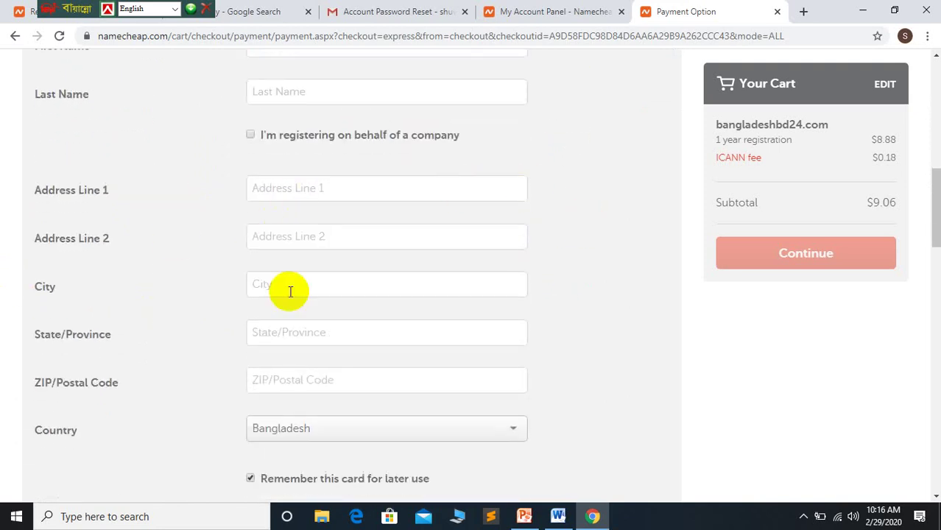
scroll(295, 294, down, 4)
scroll(391, 295, down, 7)
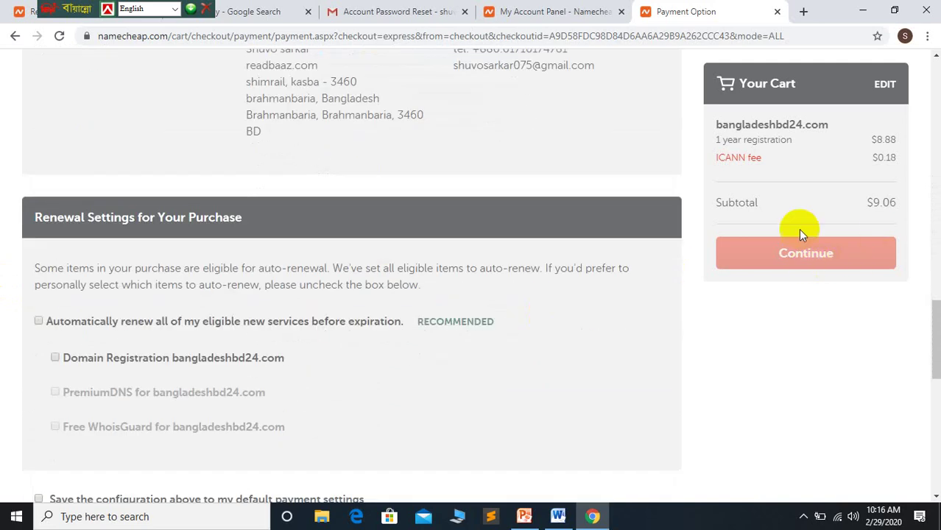
scroll(172, 237, down, 4)
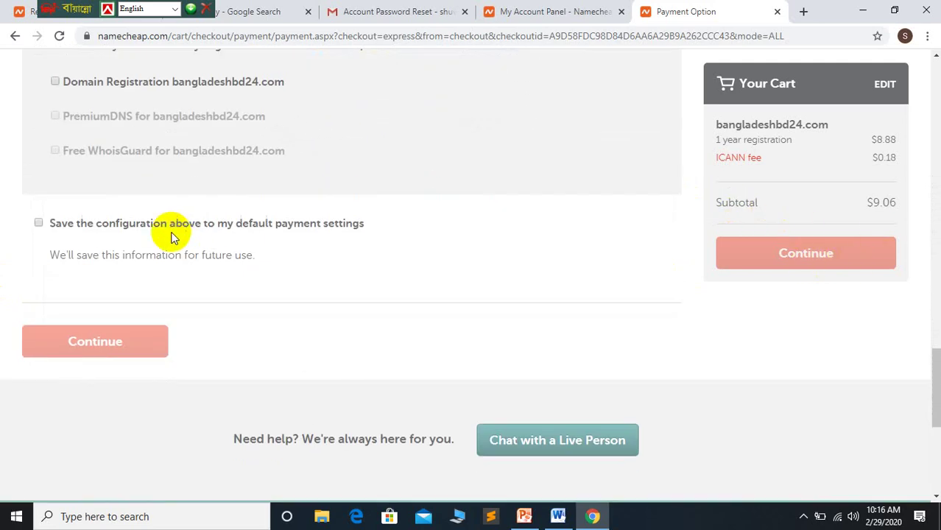
scroll(6, 272, up, 15)
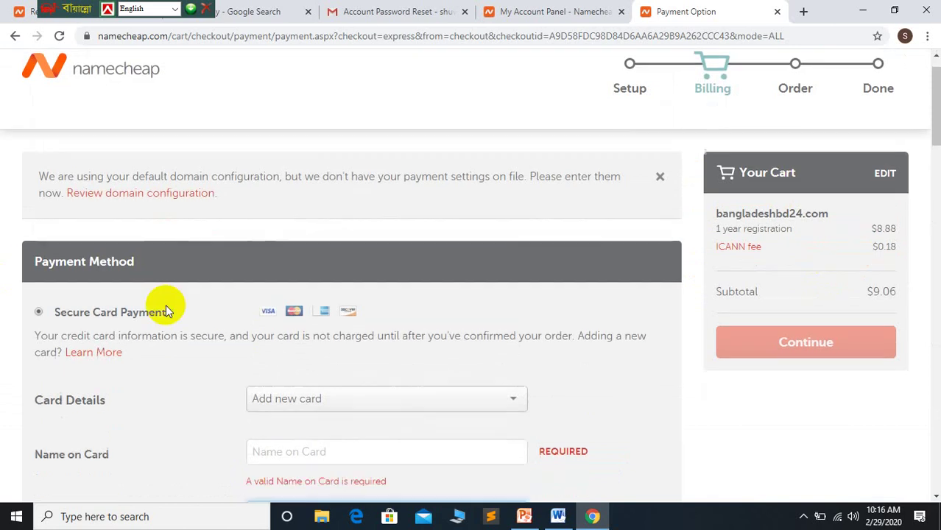
scroll(166, 304, down, 1)
Set Card Details back to 'Use default account card'
click(300, 297)
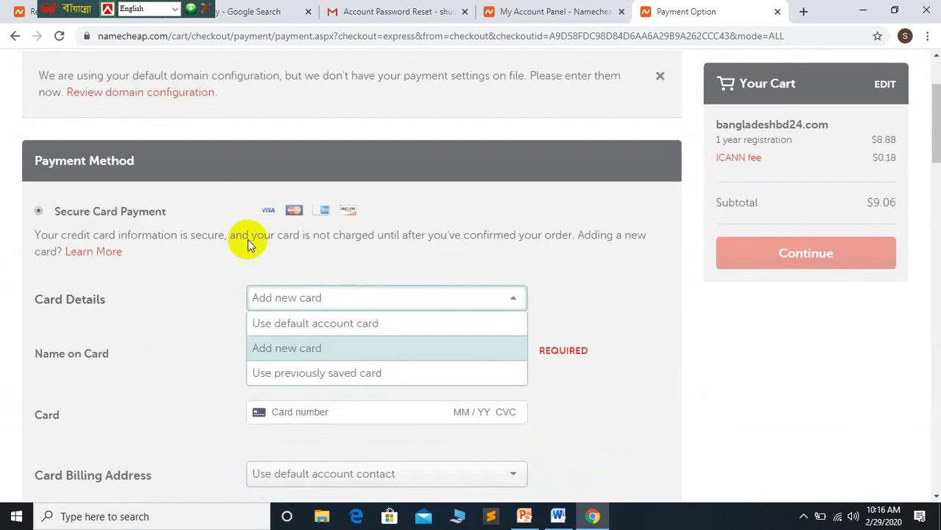
click(301, 324)
scroll(24, 311, down, 2)
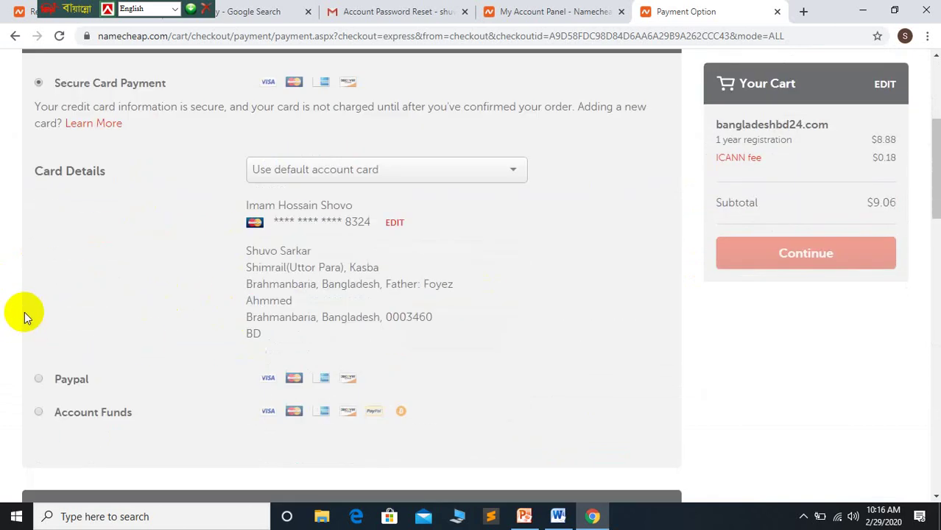
scroll(31, 294, down, 5)
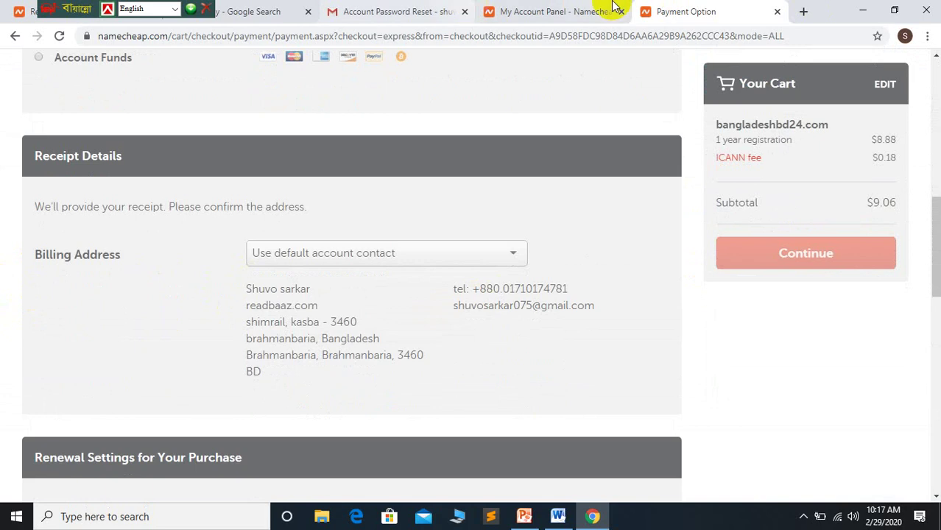
scroll(178, 281, up, 8)
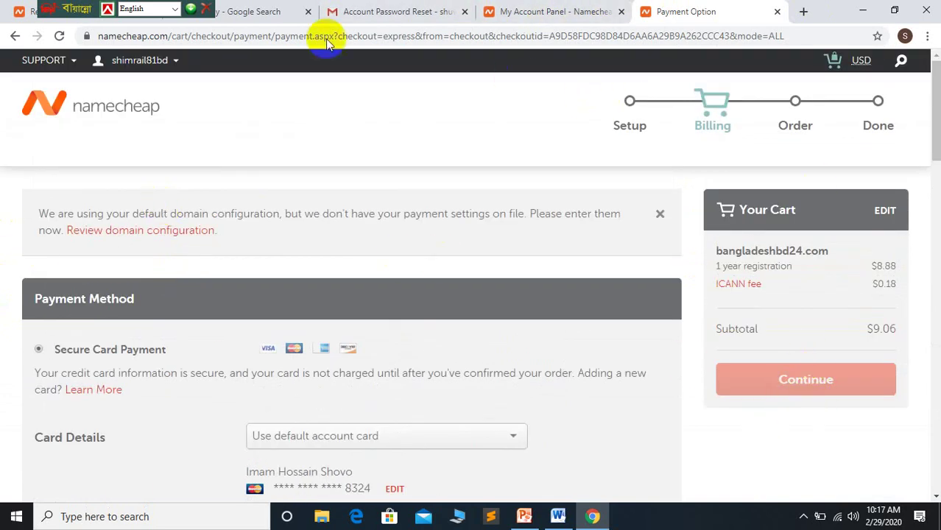
mouse_move(137, 60)
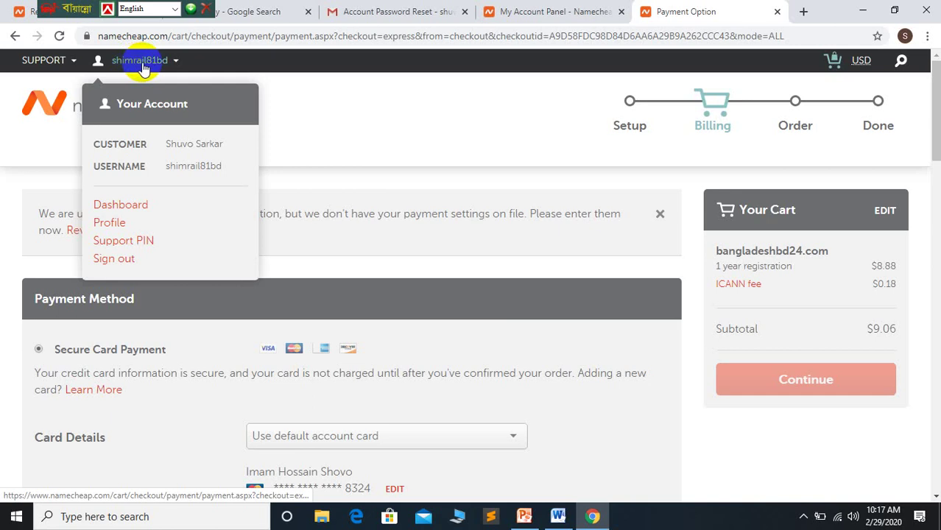
Open the Dashboard and scroll to the Recently Active domains, starting with shoptech.world
click(112, 209)
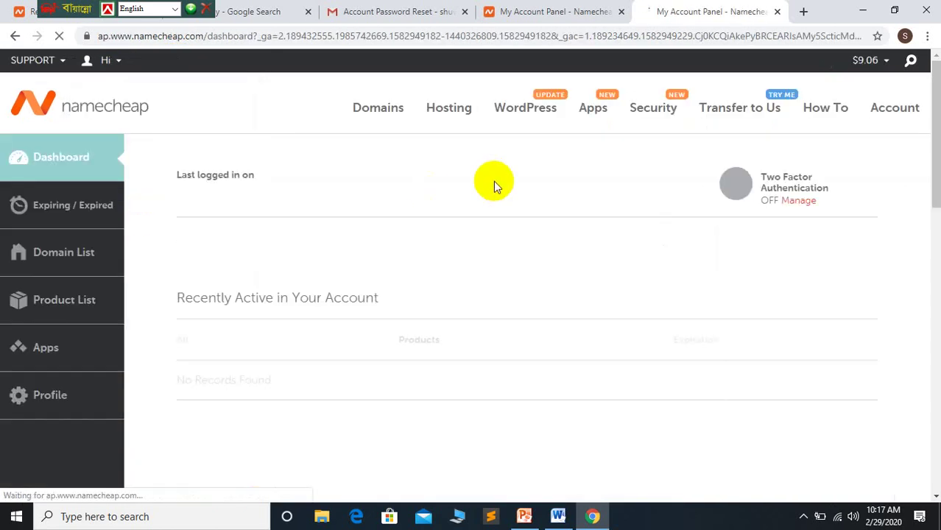
scroll(294, 320, down, 5)
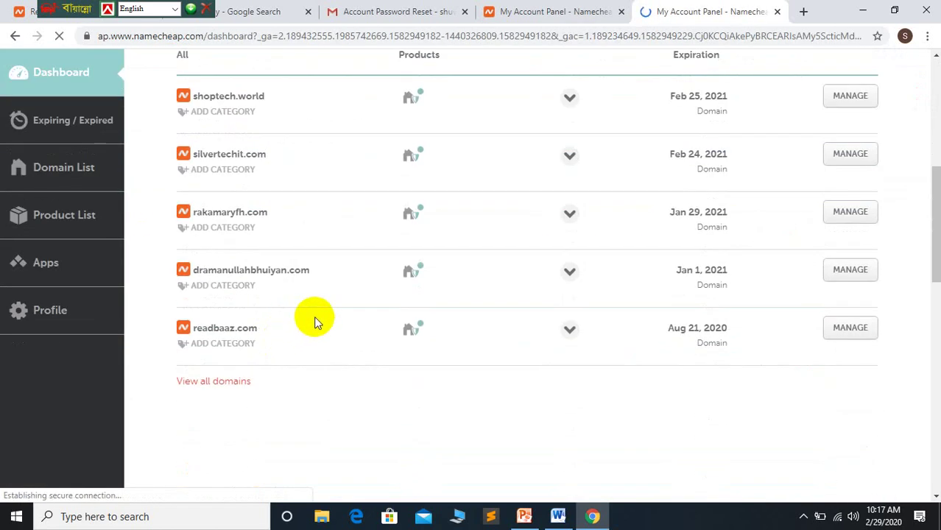
scroll(315, 321, up, 1)
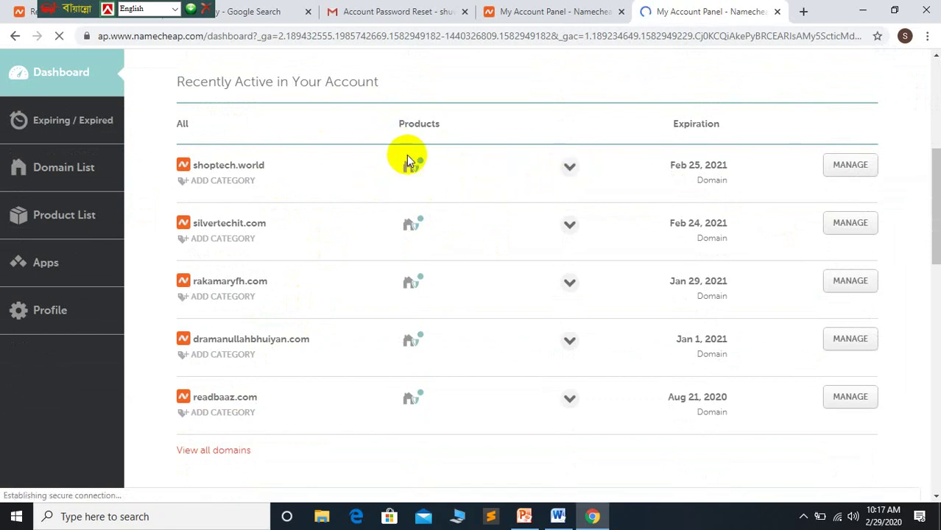
scroll(310, 193, up, 2)
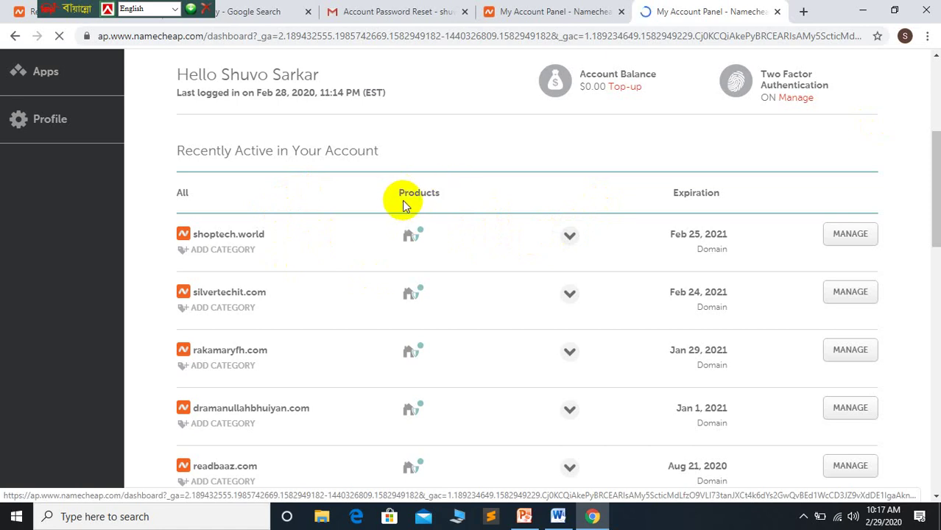
click(385, 185)
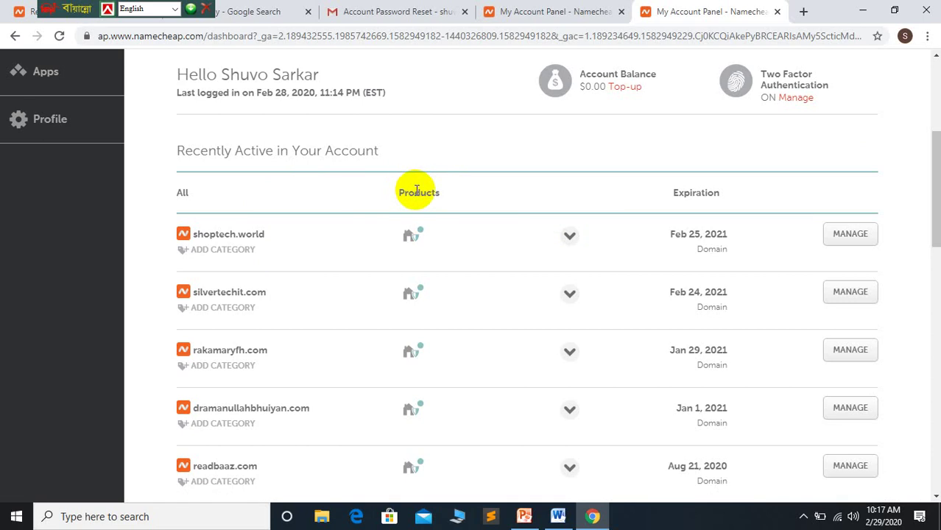
scroll(372, 221, up, 3)
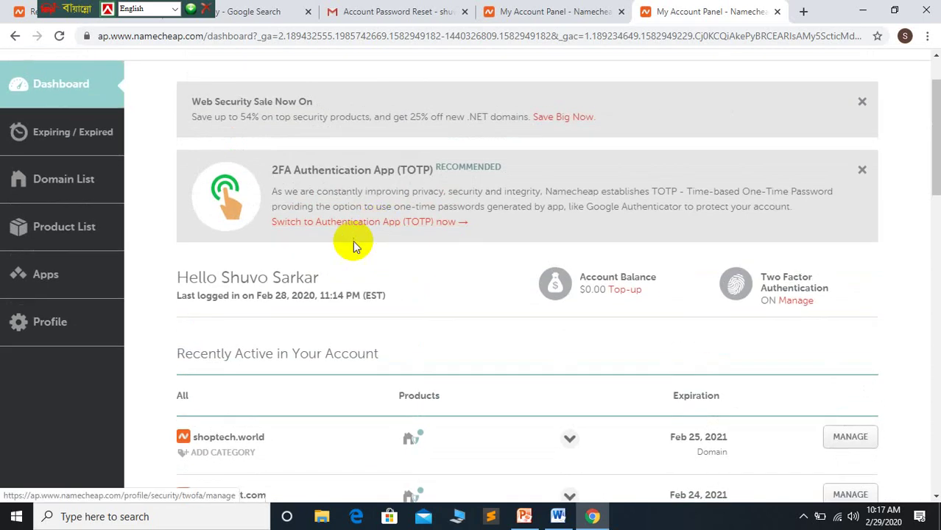
scroll(353, 240, down, 2)
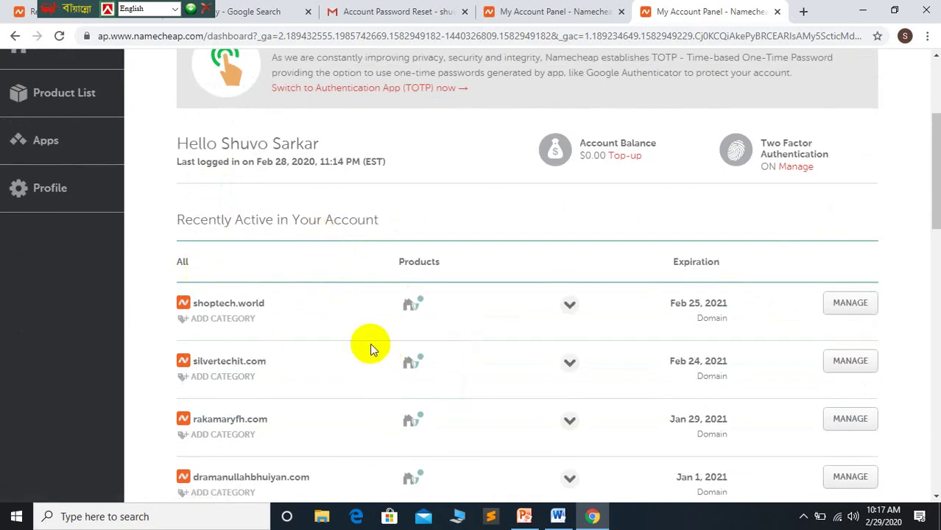
scroll(372, 339, down, 2)
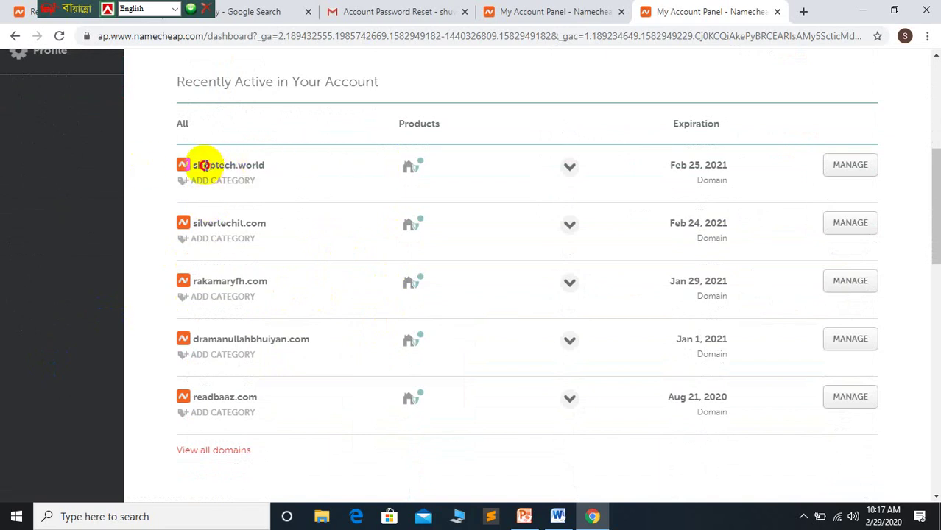
double_click(194, 168)
click(178, 174)
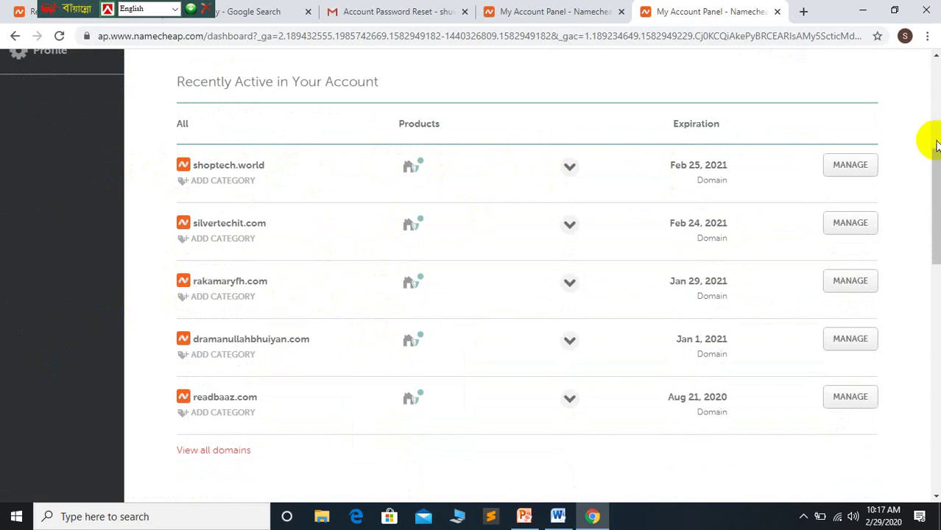
Open shoptech.world's domain details and copy its domain name
click(847, 162)
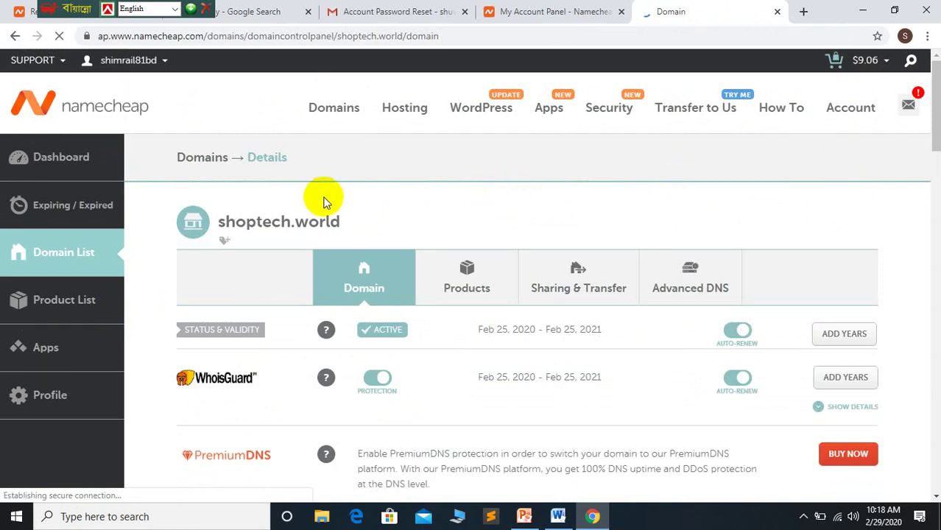
drag(216, 221, 414, 207)
right_click(306, 221)
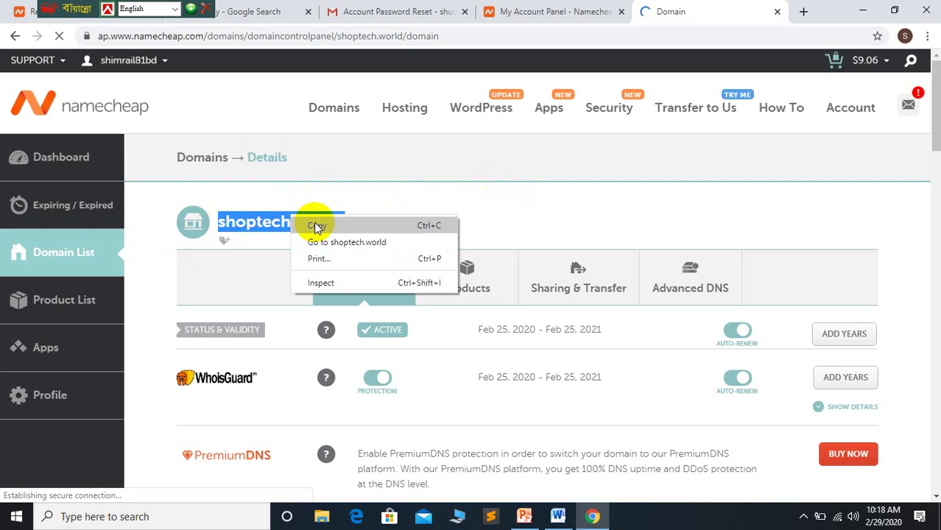
click(326, 224)
Load shoptech.world in a new tab to view its recently-registered parked page, then compare it with the Namecheap details tab
click(804, 11)
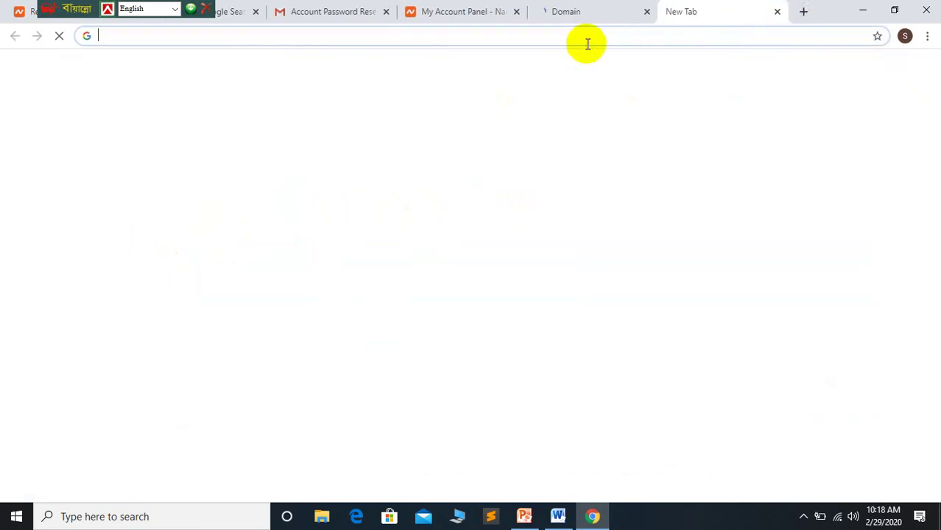
right_click(587, 38)
click(638, 148)
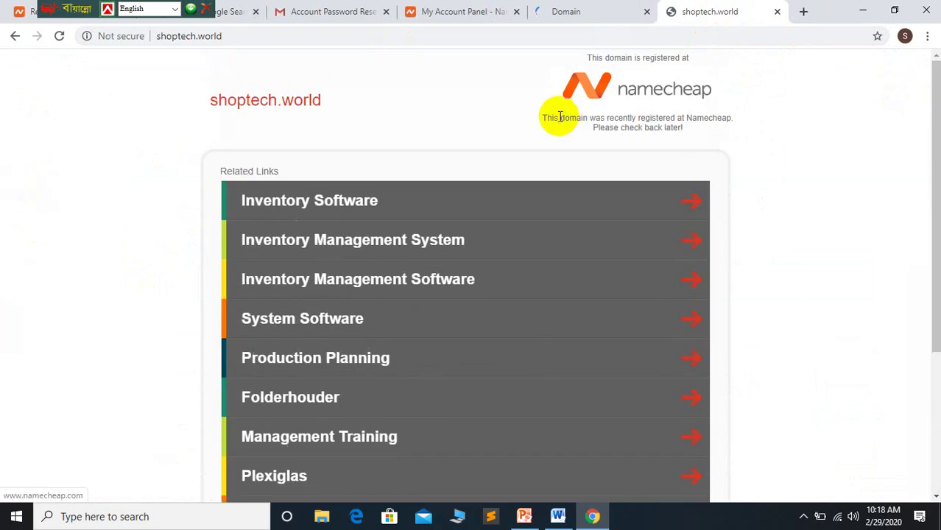
drag(553, 118, 707, 137)
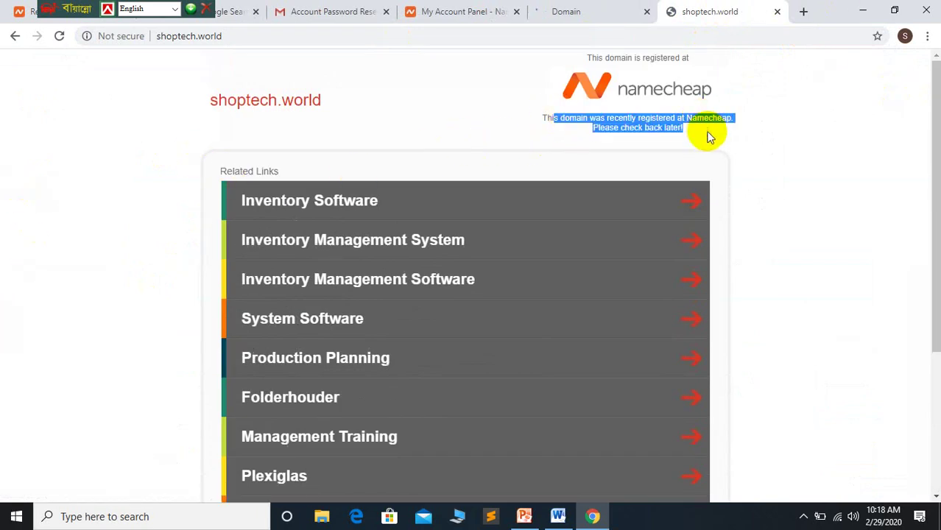
click(397, 136)
scroll(10, 284, down, 3)
scroll(22, 286, up, 3)
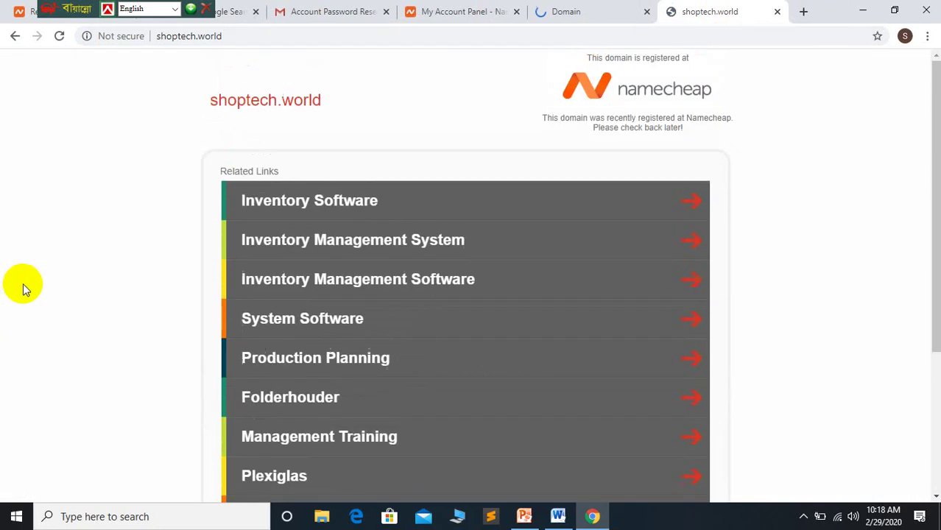
click(622, 9)
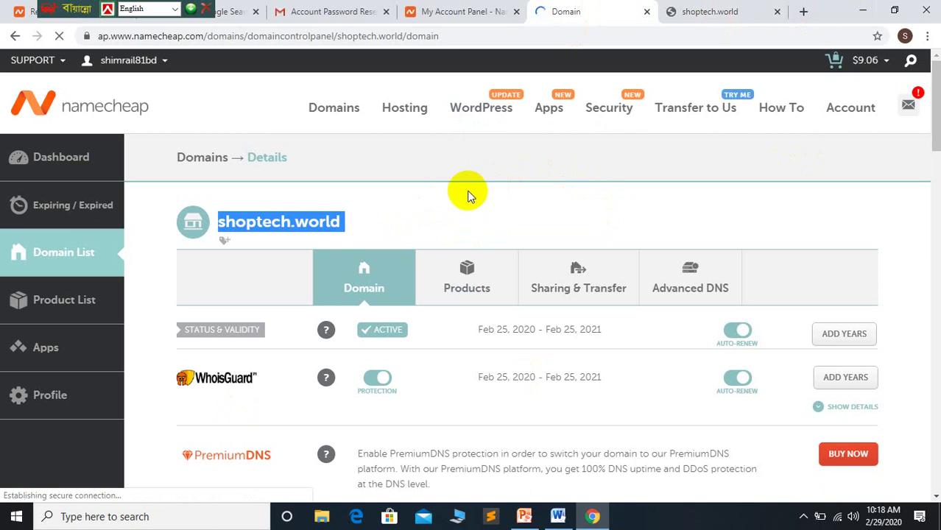
click(706, 10)
Search Google for 'web host bd' in a new tab and scroll to the Web Host BD listing
click(802, 11)
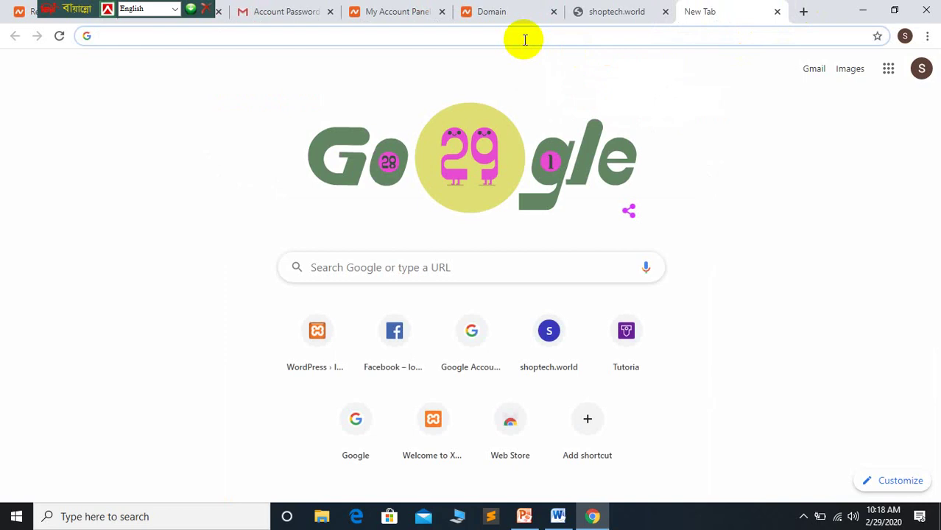
text(webb)
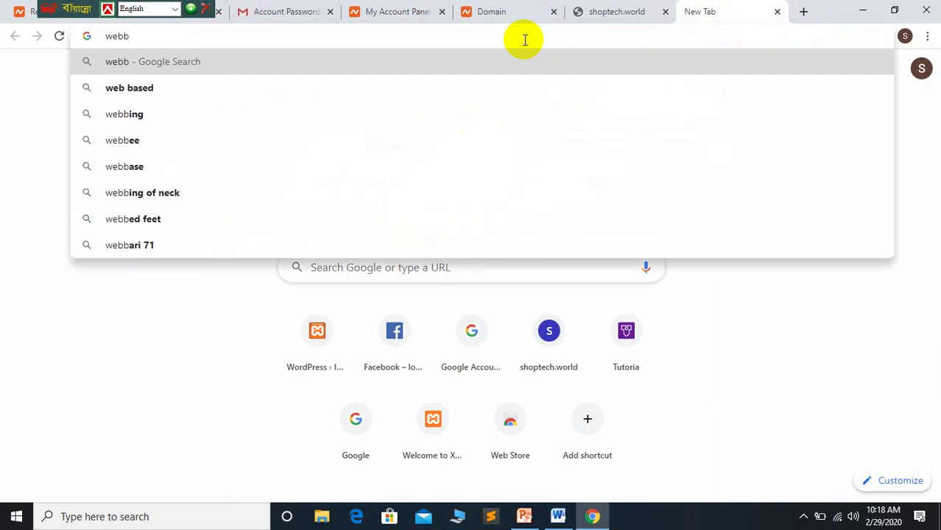
key(BackSpace)
key(Down)
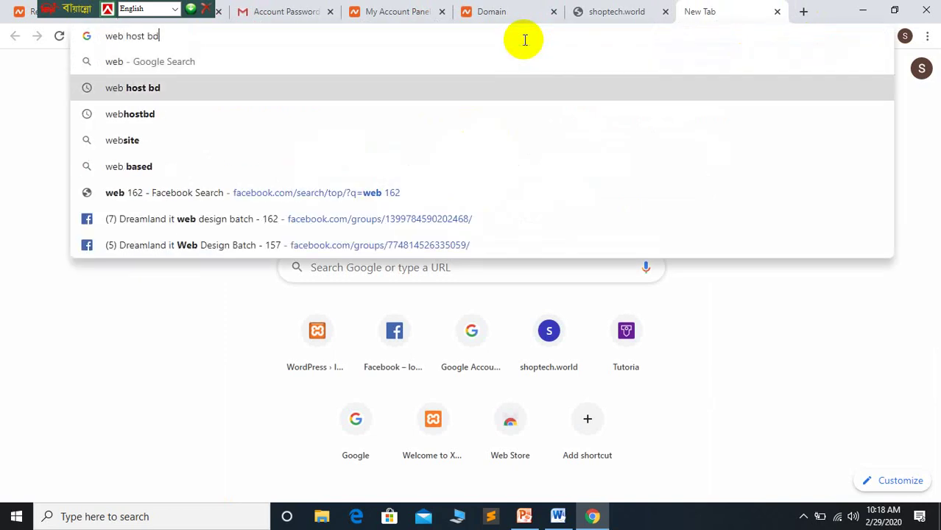
key(Return)
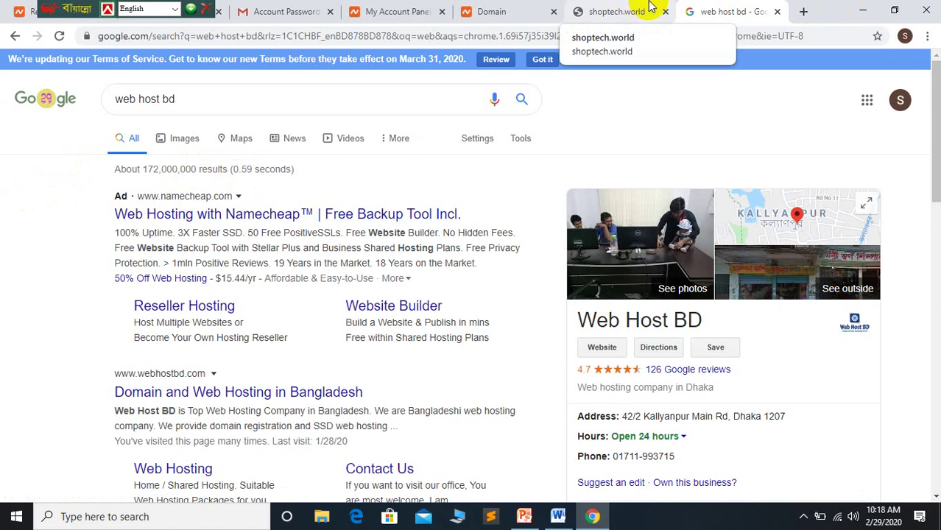
scroll(6, 383, down, 2)
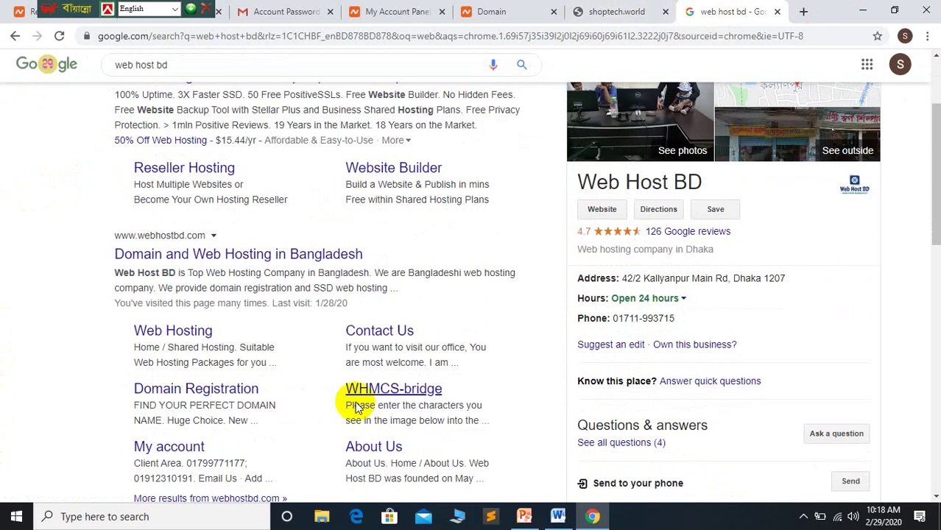
Open the webhostbd.com result and scroll down to the hosting plan cards
click(241, 257)
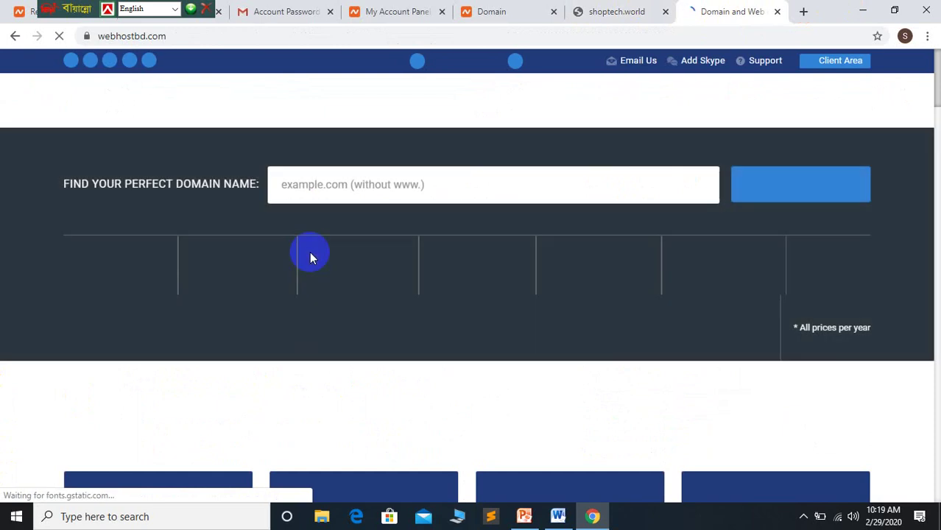
scroll(22, 307, down, 5)
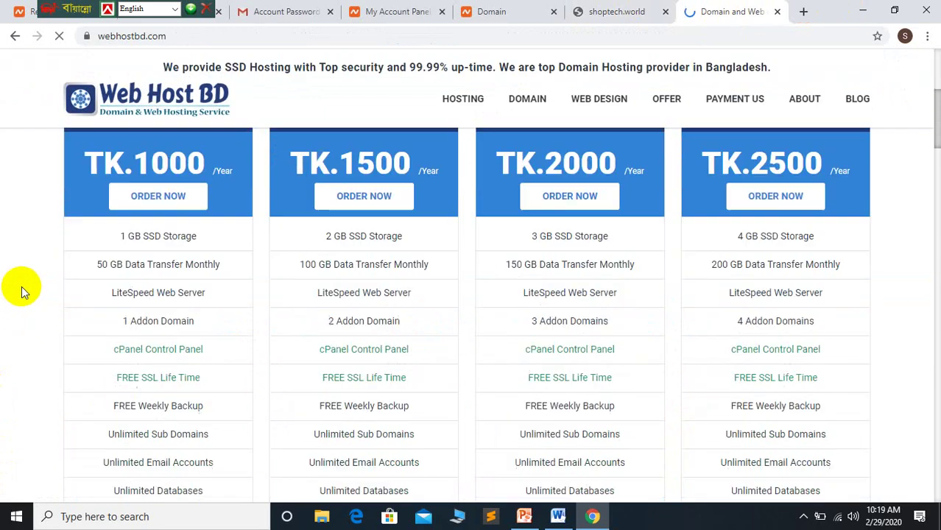
scroll(21, 289, down, 3)
scroll(21, 289, up, 5)
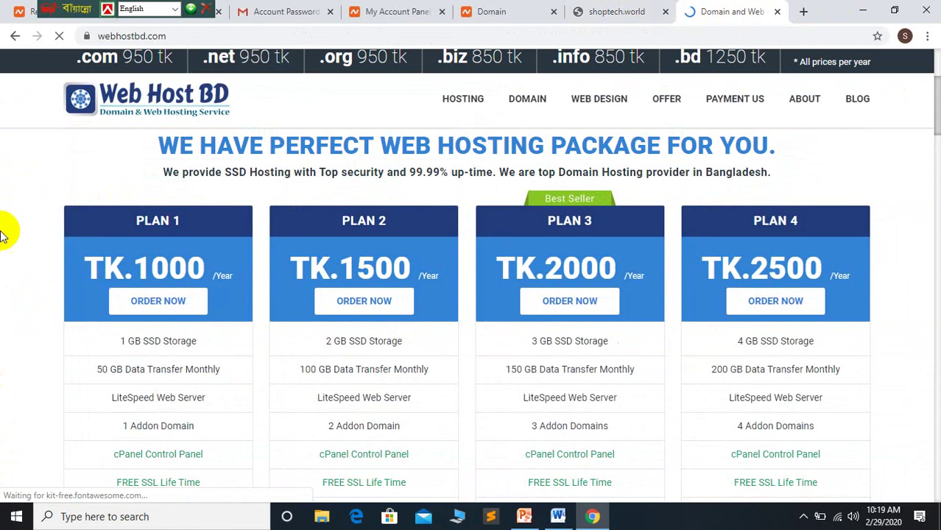
scroll(4, 234, down, 1)
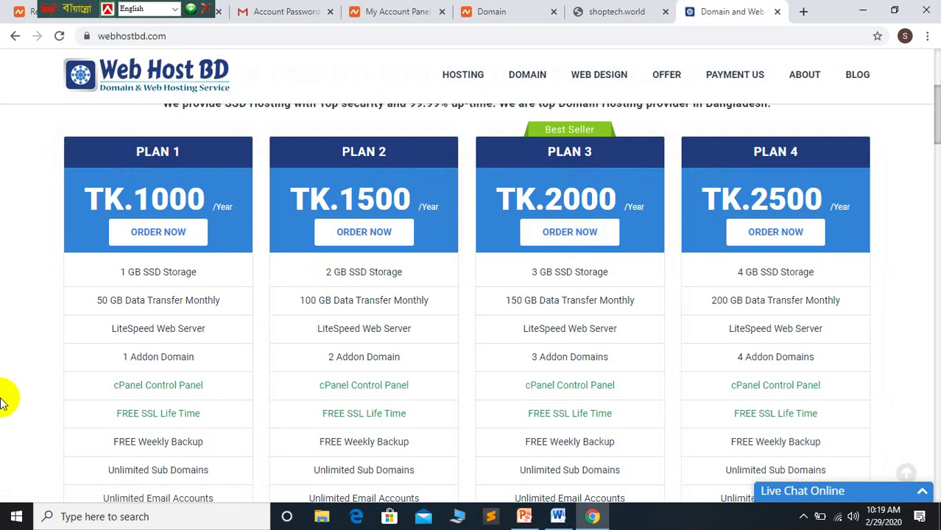
scroll(85, 323, down, 2)
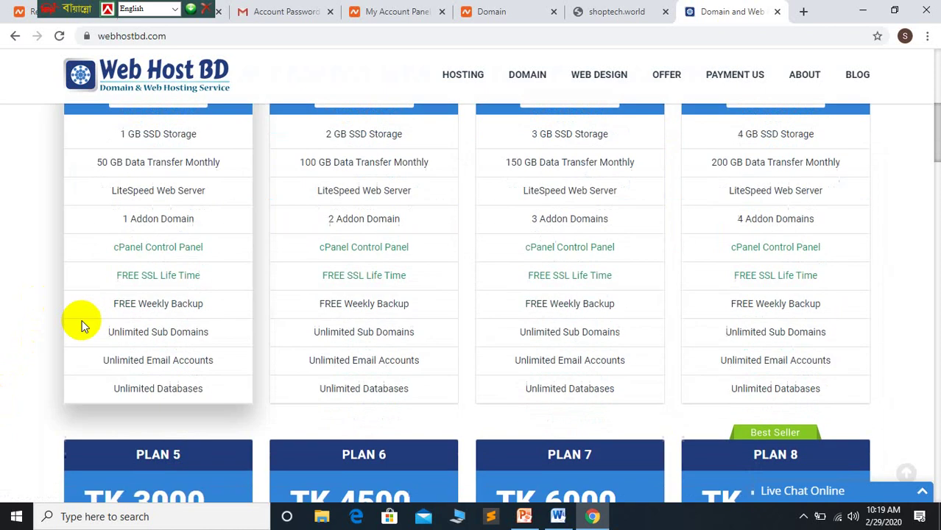
Highlight Plan 1's feature list and its 1 GB SSD Storage line
drag(115, 134, 236, 399)
click(183, 221)
scroll(144, 255, up, 2)
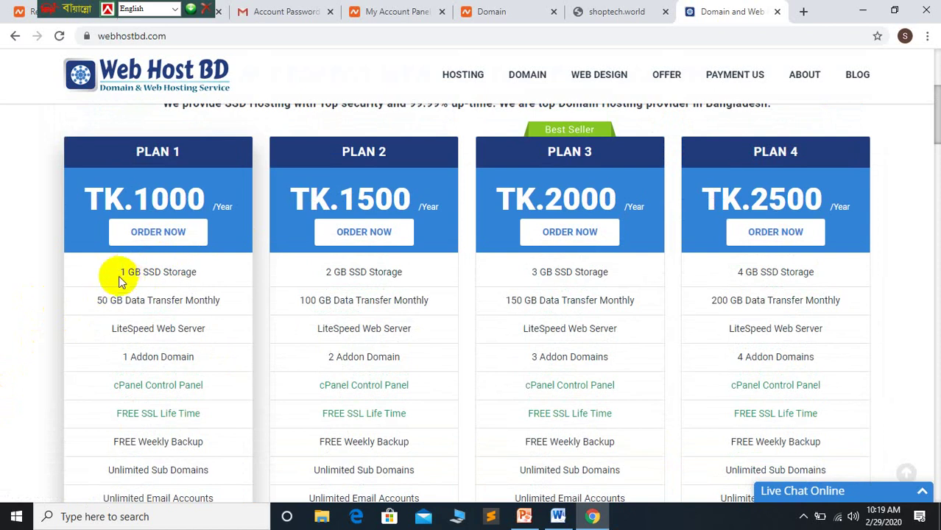
drag(118, 270, 204, 276)
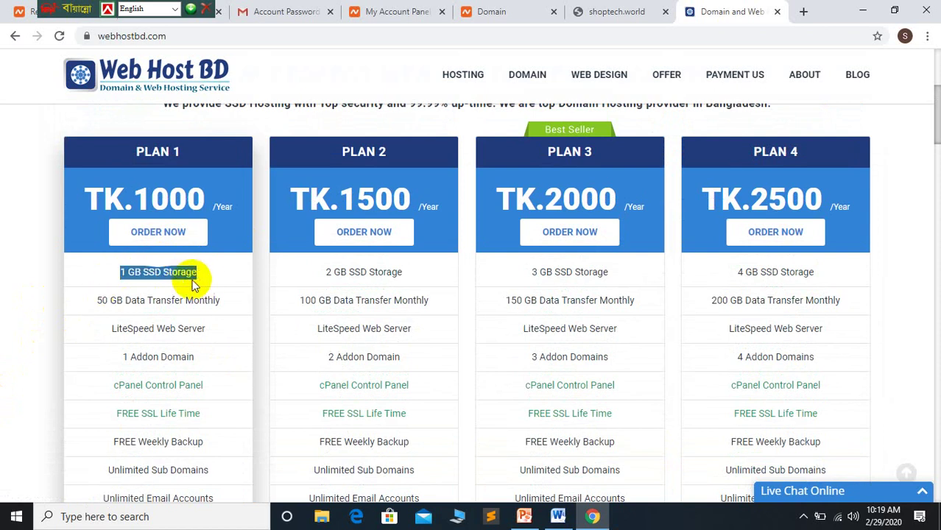
click(145, 273)
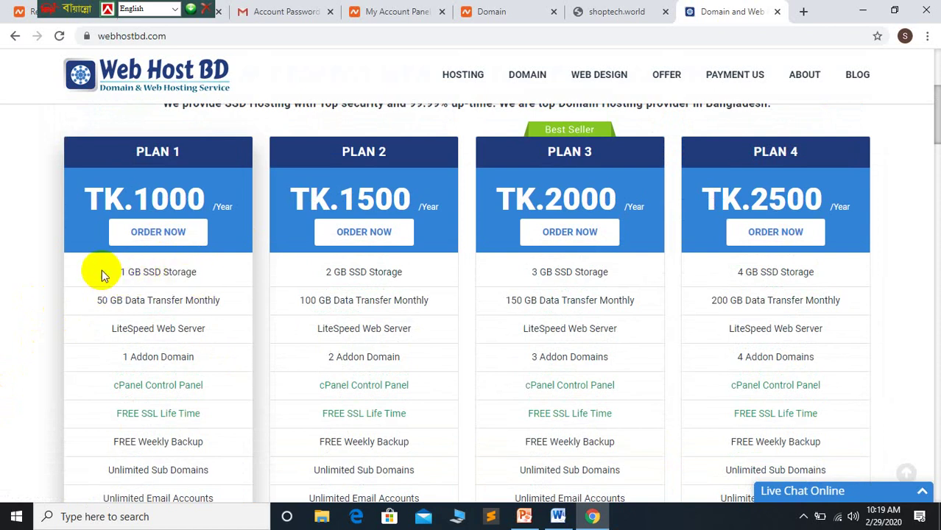
drag(107, 270, 126, 274)
triple_click(128, 274)
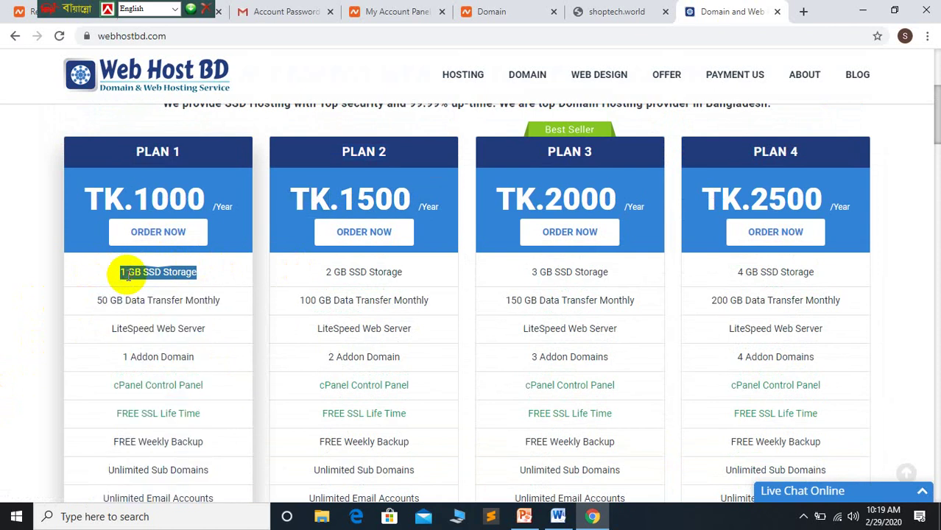
click(123, 277)
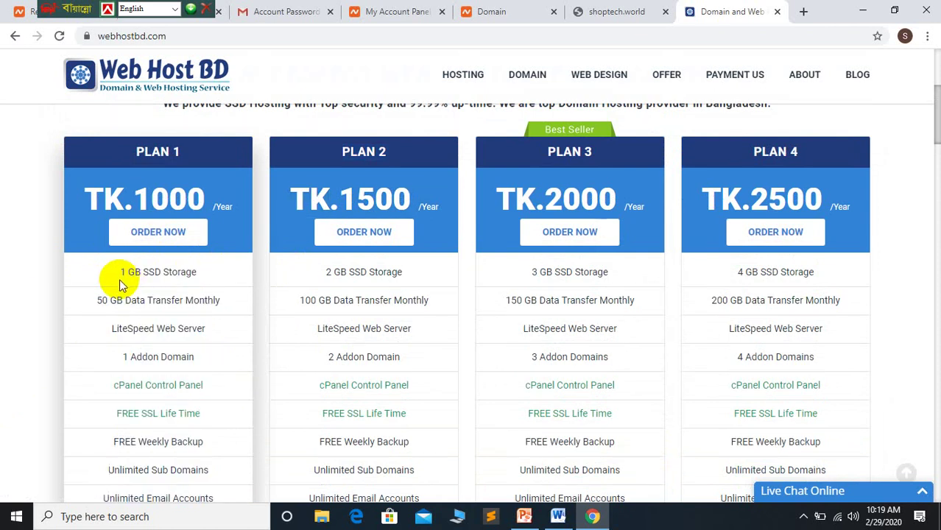
drag(116, 270, 210, 263)
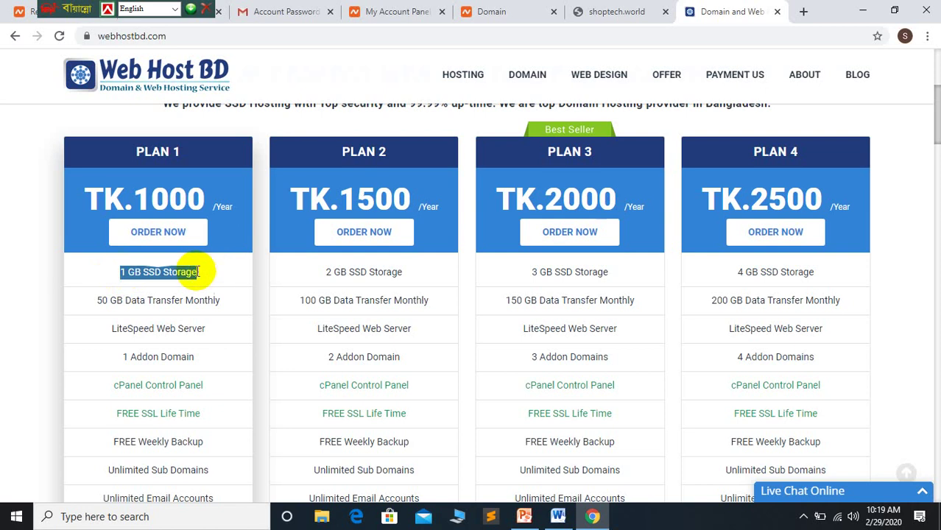
click(150, 282)
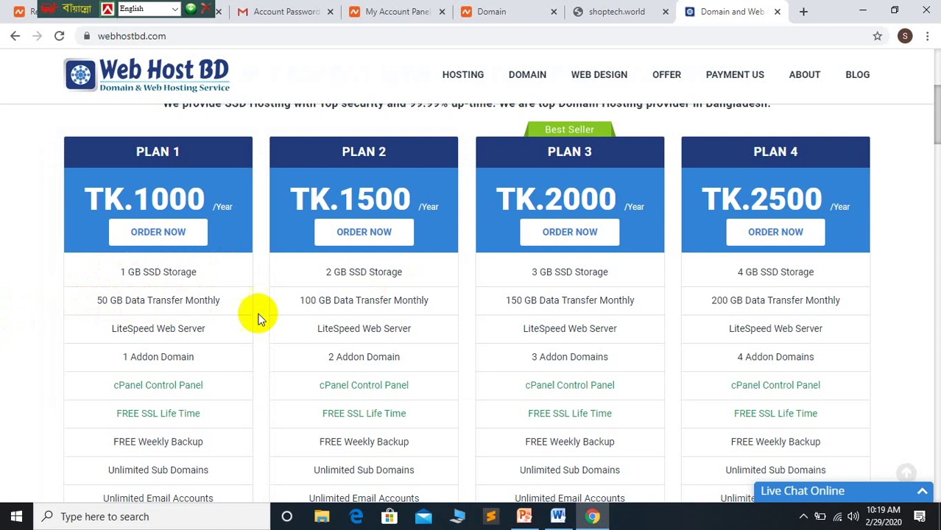
Highlight Plan 1's 50 GB Data Transfer Monthly line to compare against Plan 2
drag(96, 302, 365, 281)
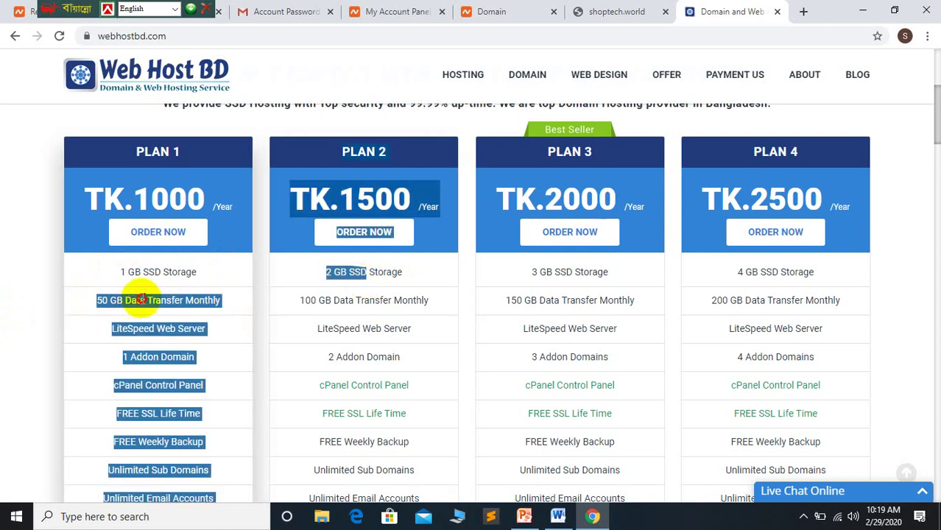
drag(123, 301, 193, 301)
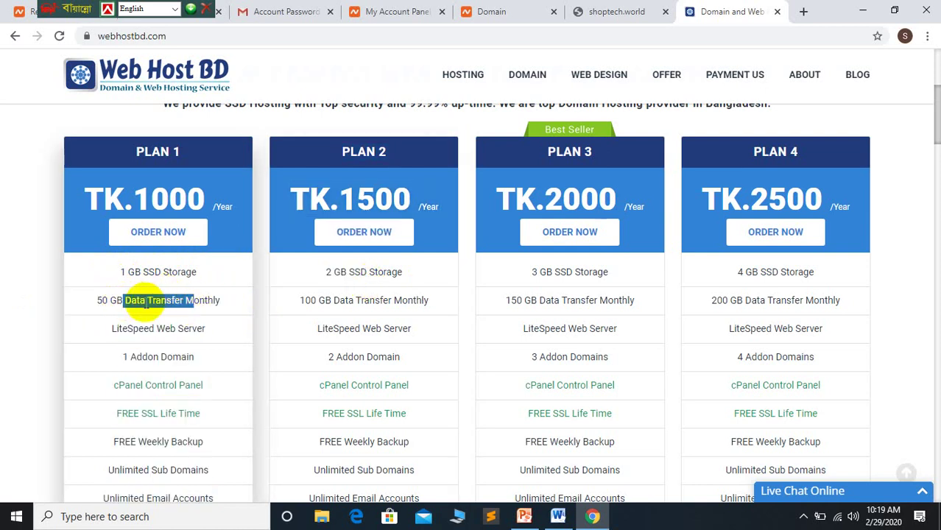
click(114, 299)
drag(89, 298, 249, 313)
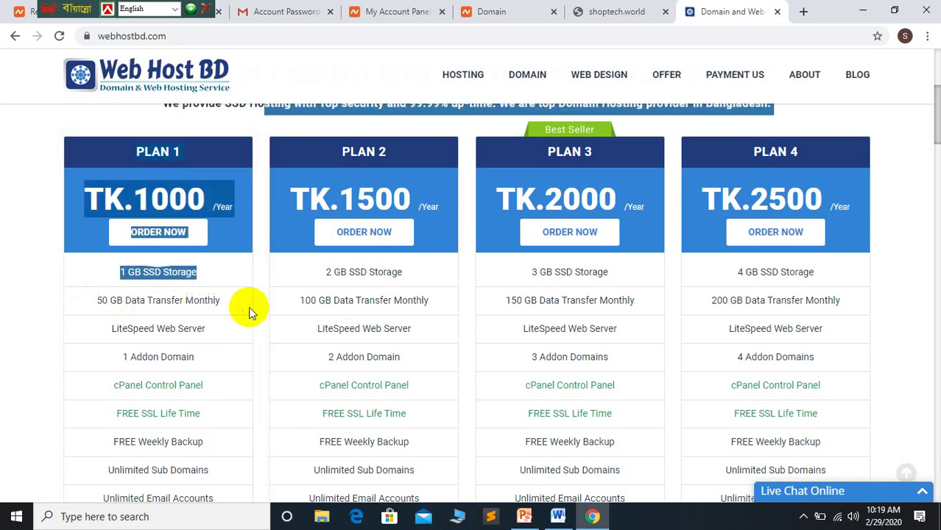
click(203, 300)
double_click(149, 298)
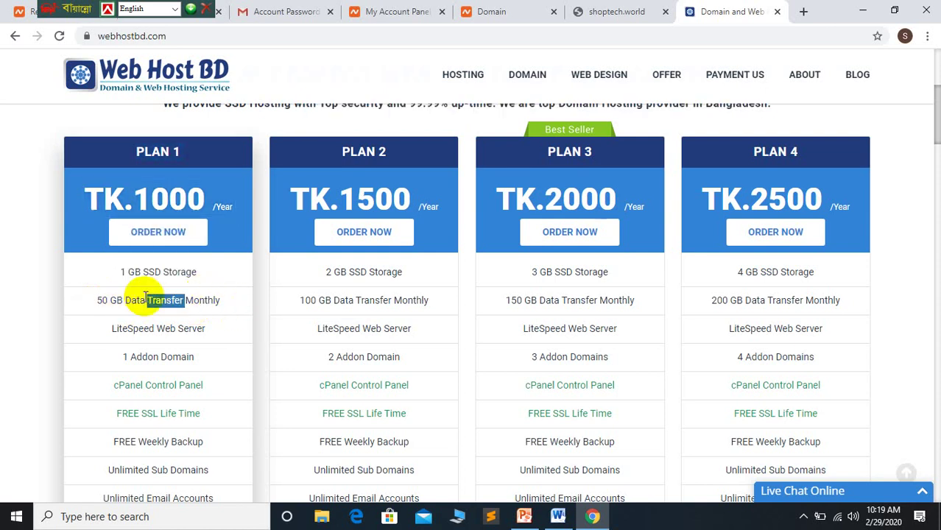
right_click(117, 296)
click(103, 302)
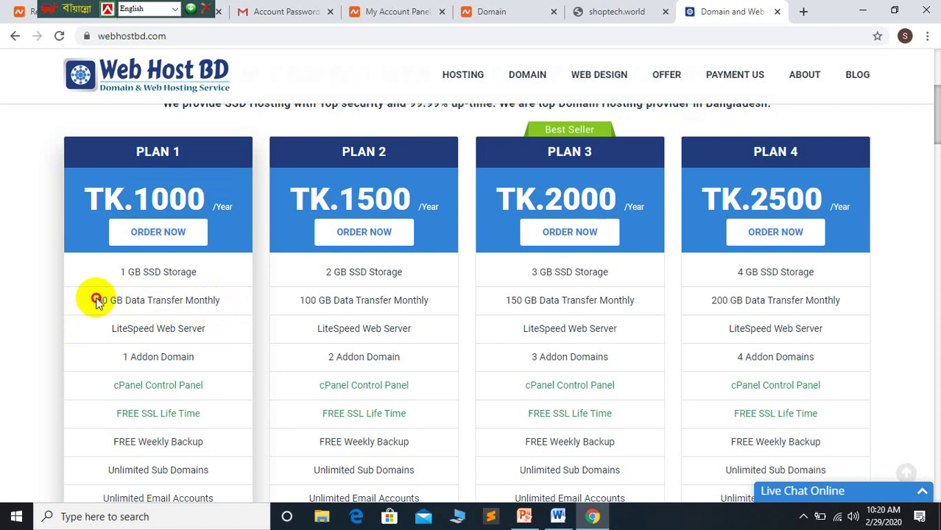
drag(96, 302, 217, 299)
click(168, 300)
drag(96, 302, 195, 308)
click(168, 308)
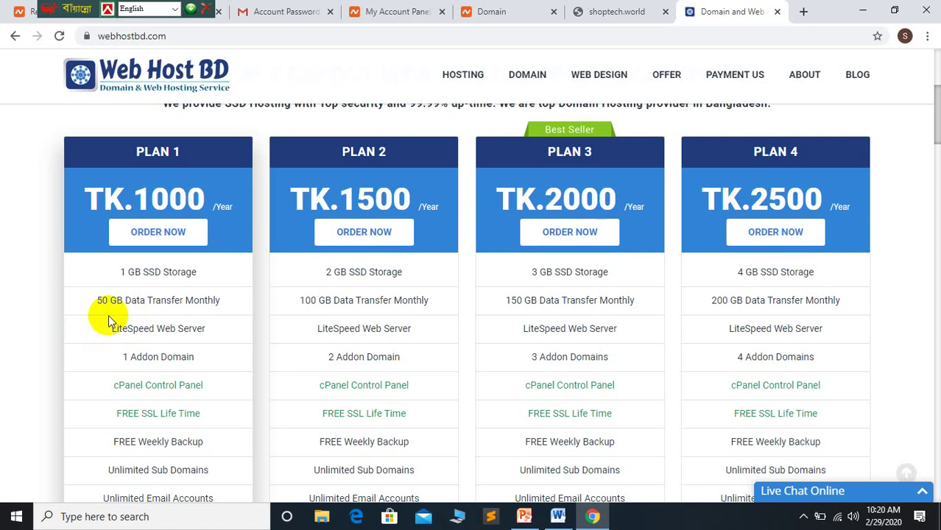
scroll(147, 324, down, 1)
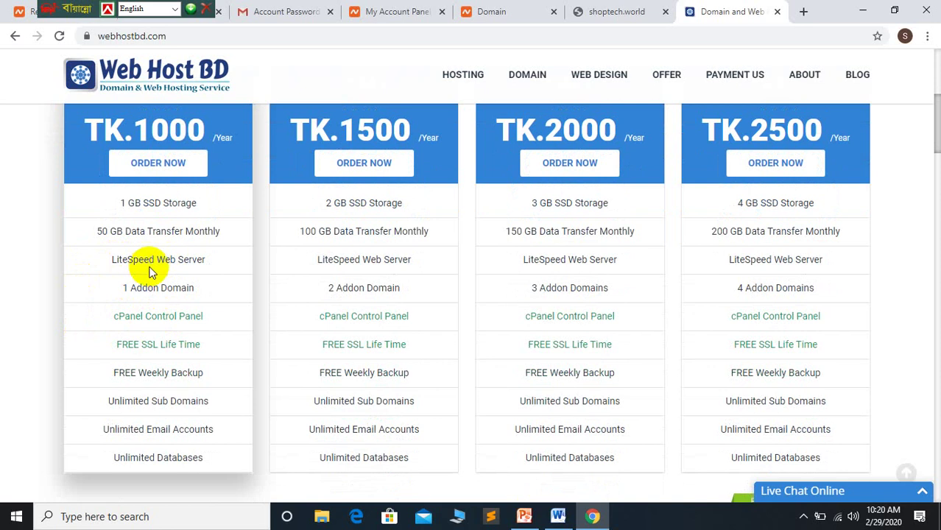
drag(118, 259, 210, 259)
click(155, 272)
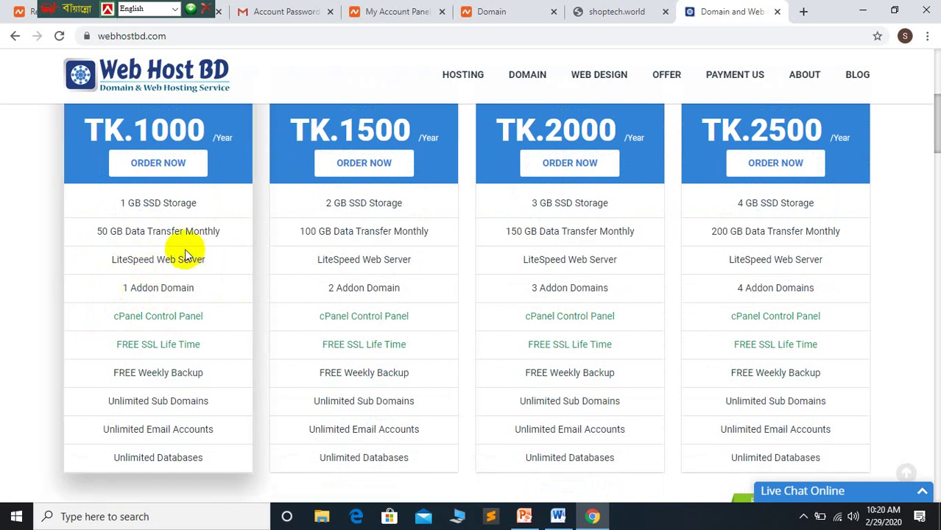
drag(127, 271, 120, 261)
click(157, 252)
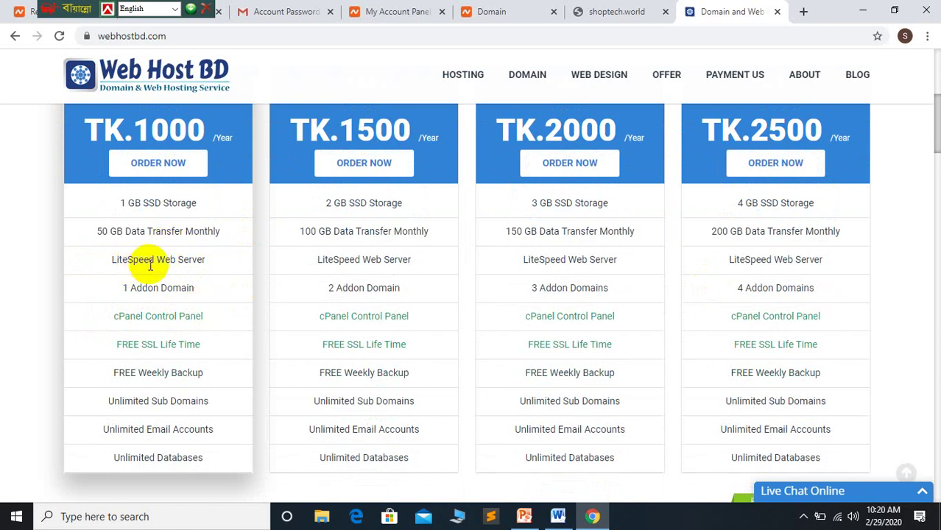
drag(124, 292, 245, 292)
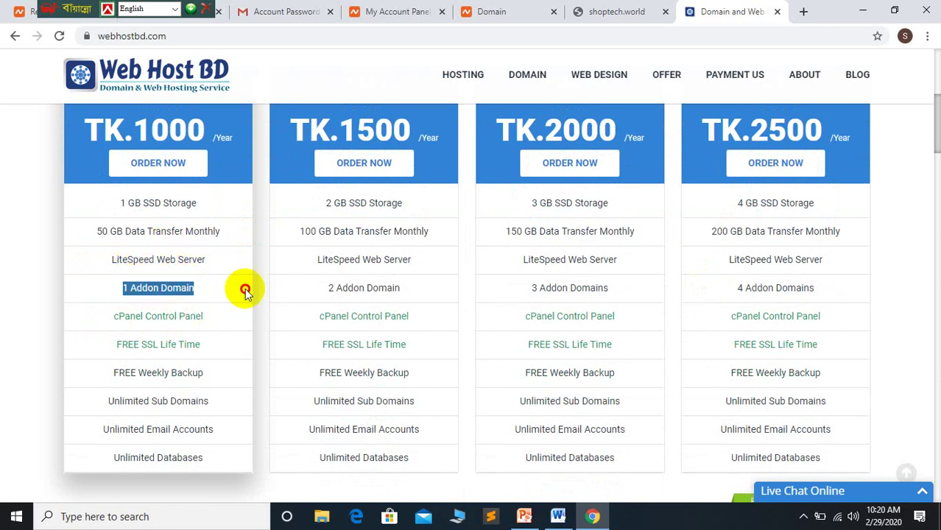
click(151, 295)
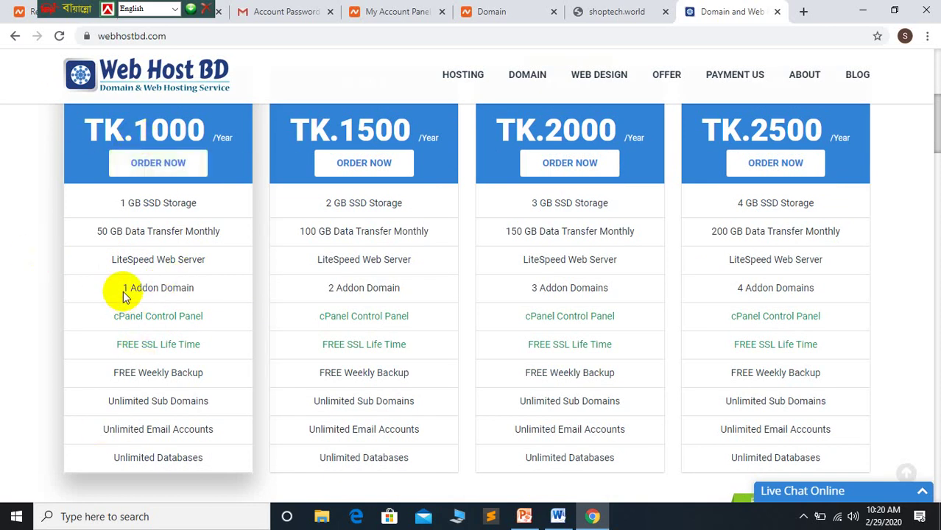
drag(121, 295, 151, 291)
click(150, 292)
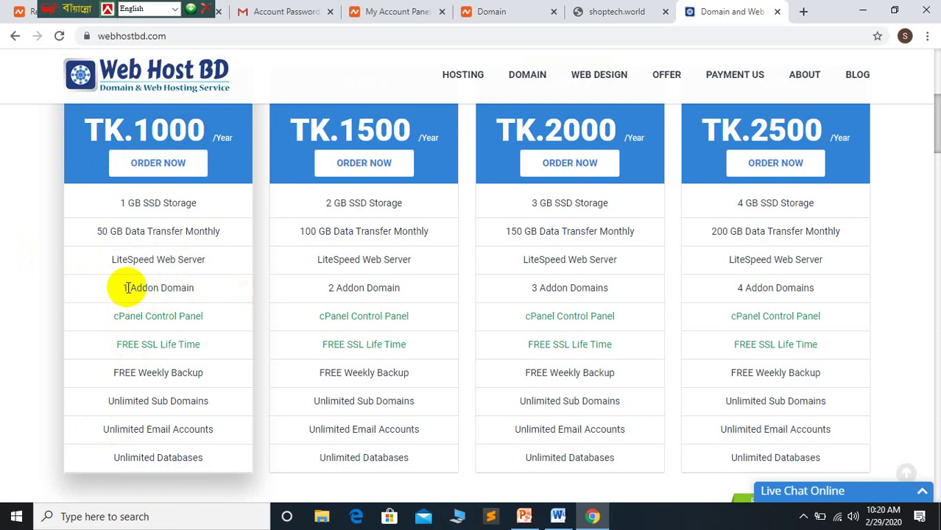
drag(123, 287, 142, 288)
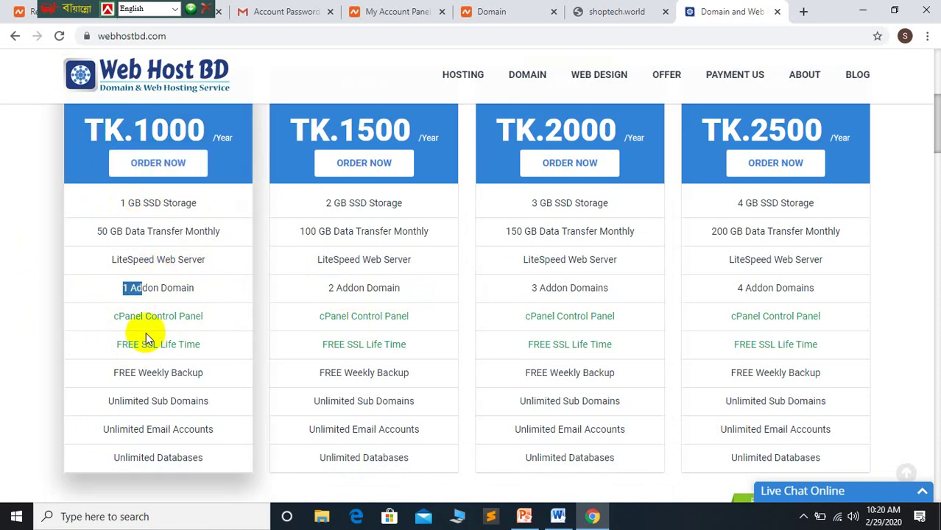
scroll(163, 339, down, 1)
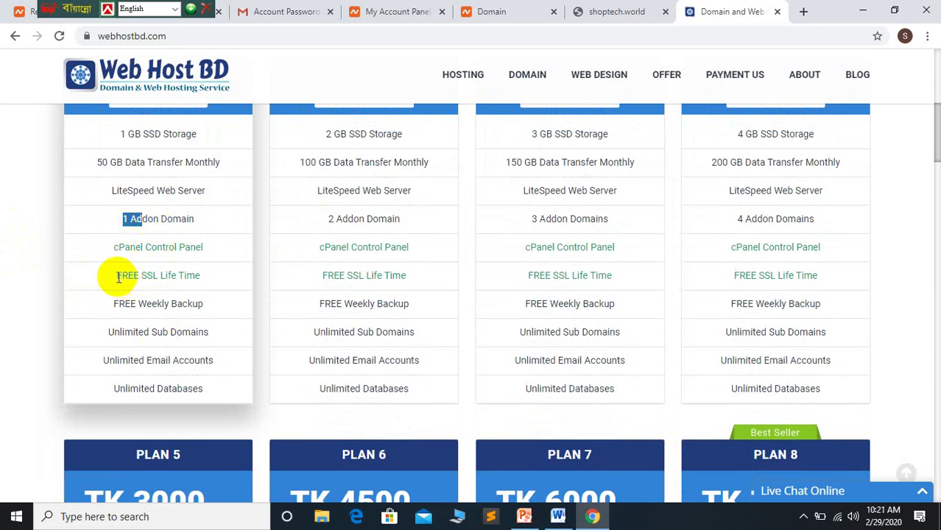
drag(118, 277, 207, 279)
click(148, 274)
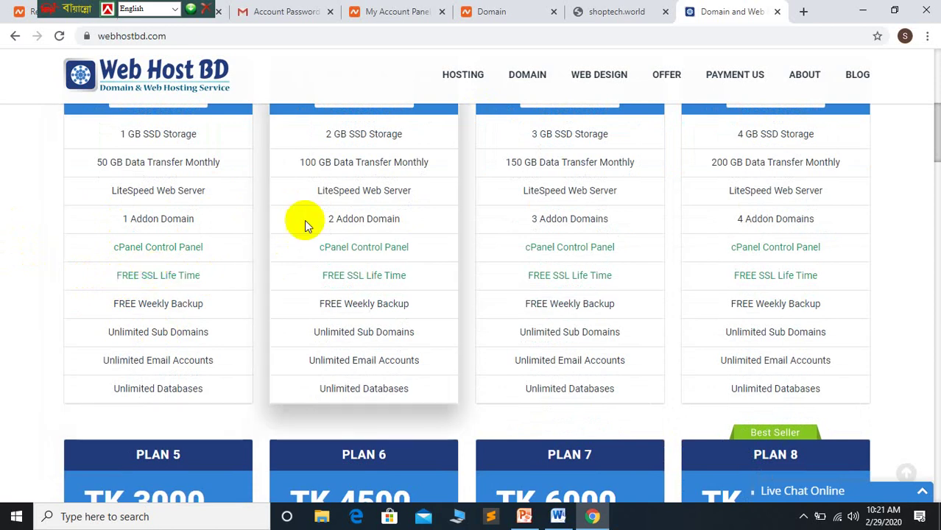
Search Google for 'dreamland it' in a new tab using the earlier suggestion
click(802, 13)
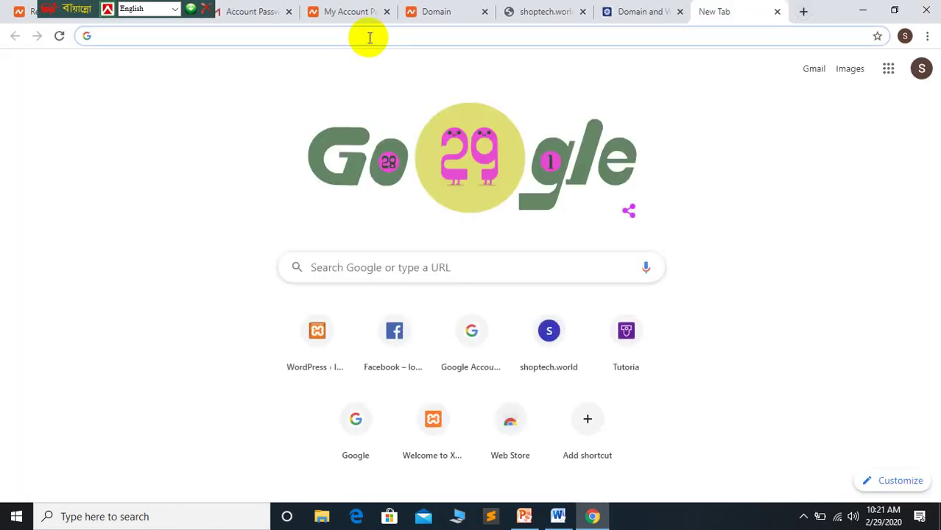
text(d)
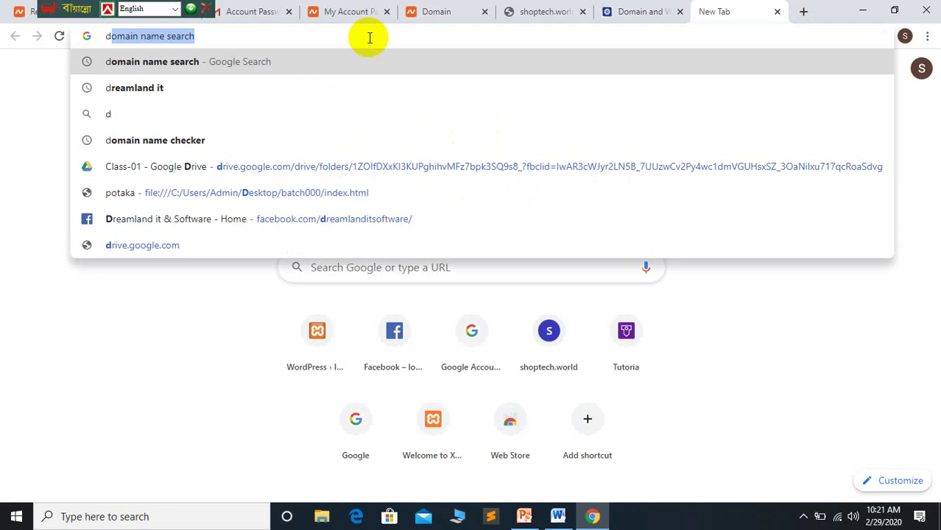
key(Down)
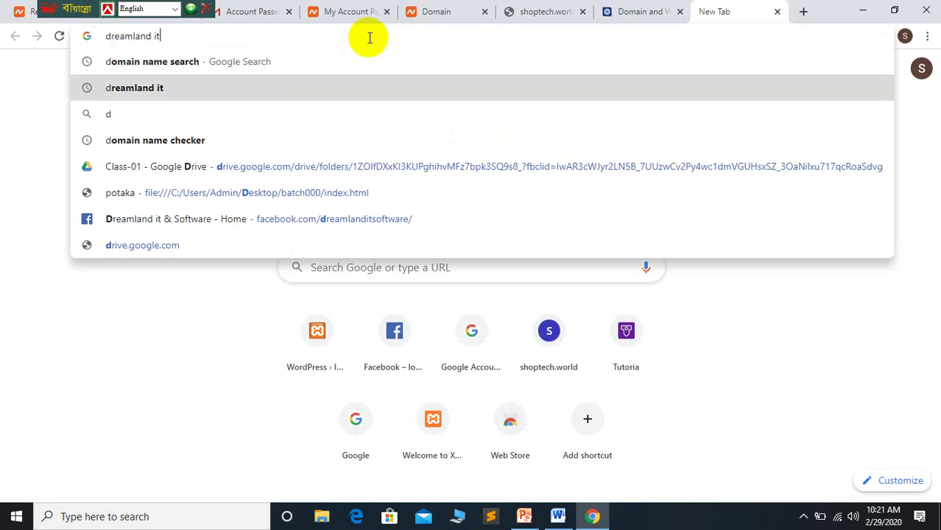
key(Return)
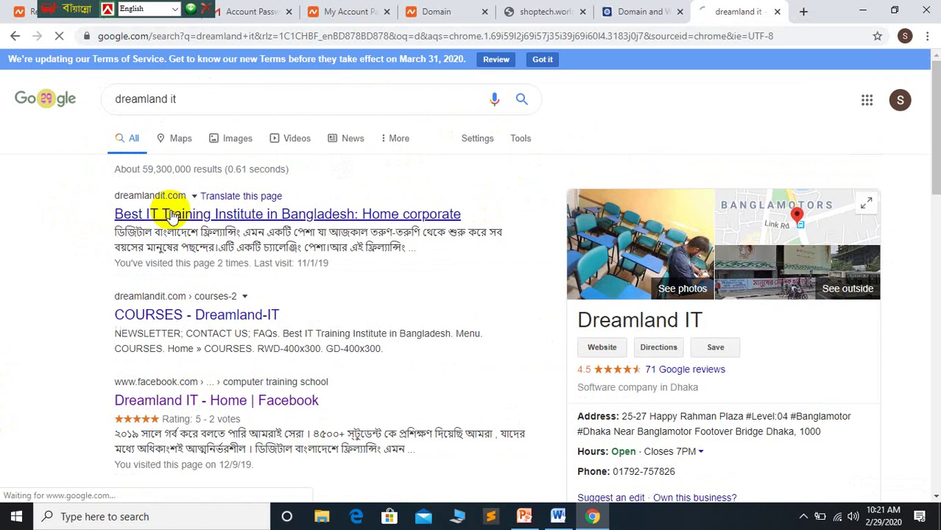
Load nominigroup.com in another new tab, then return to the dreamland it results
click(804, 11)
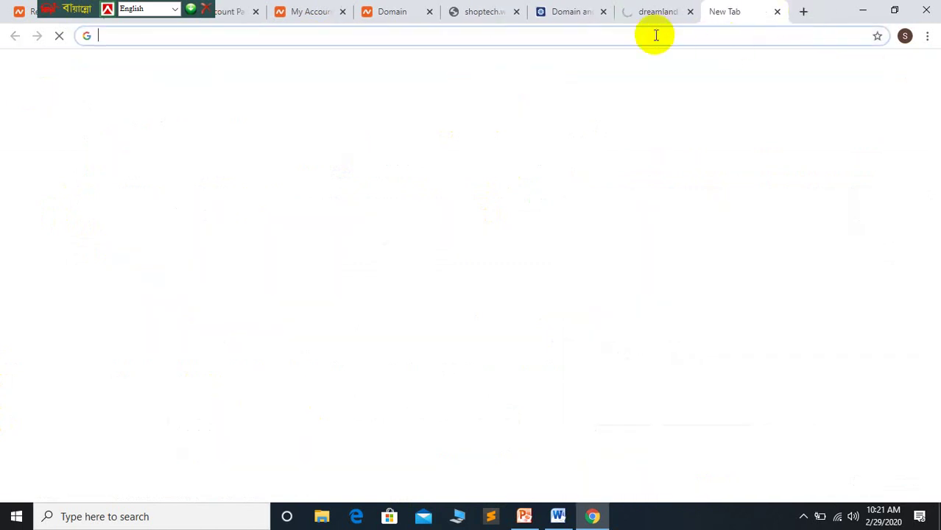
text(r)
key(BackSpace)
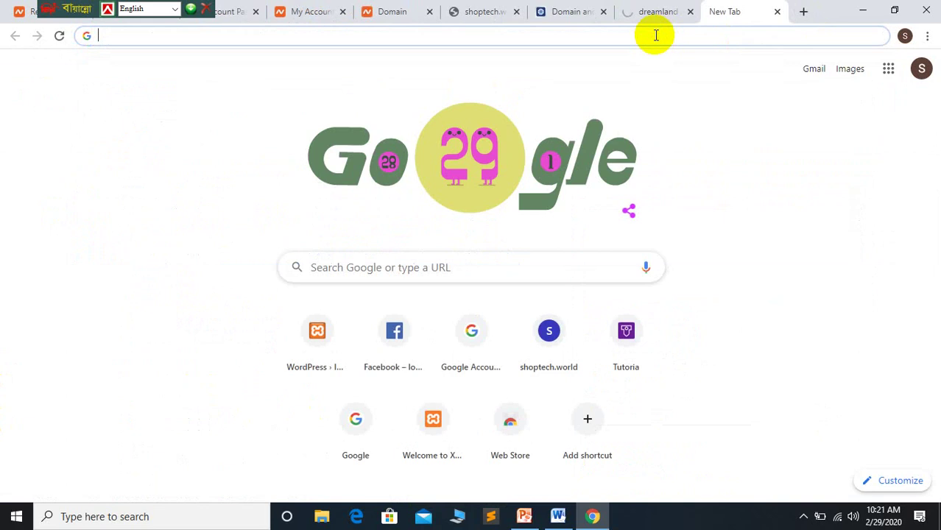
text(nomi)
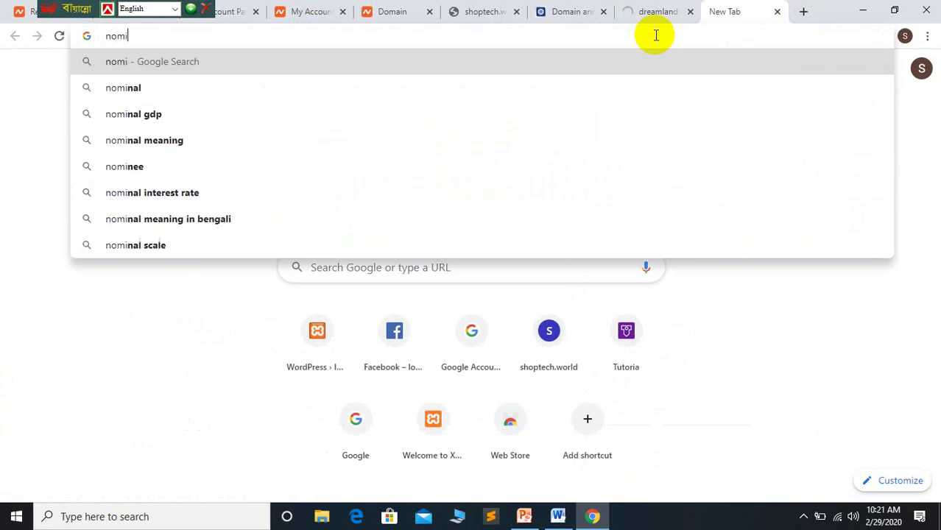
text(nigr)
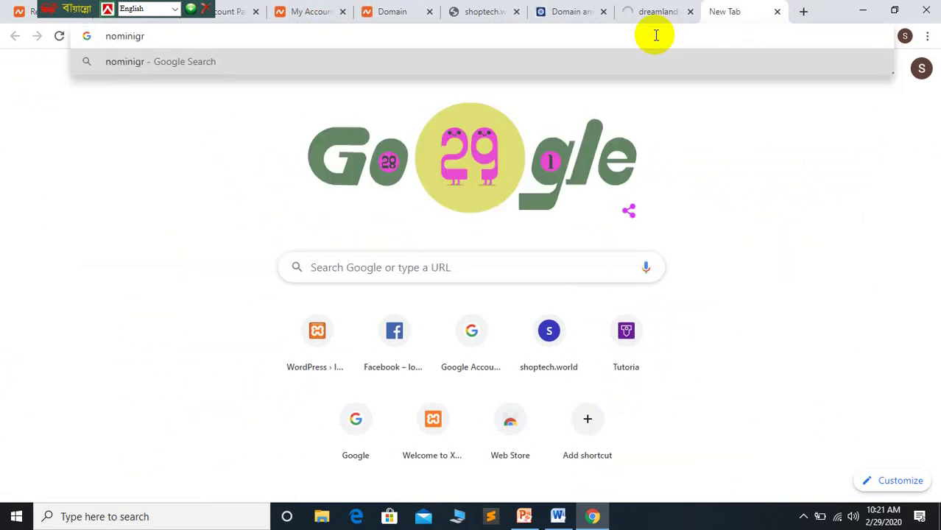
text(ioup.com)
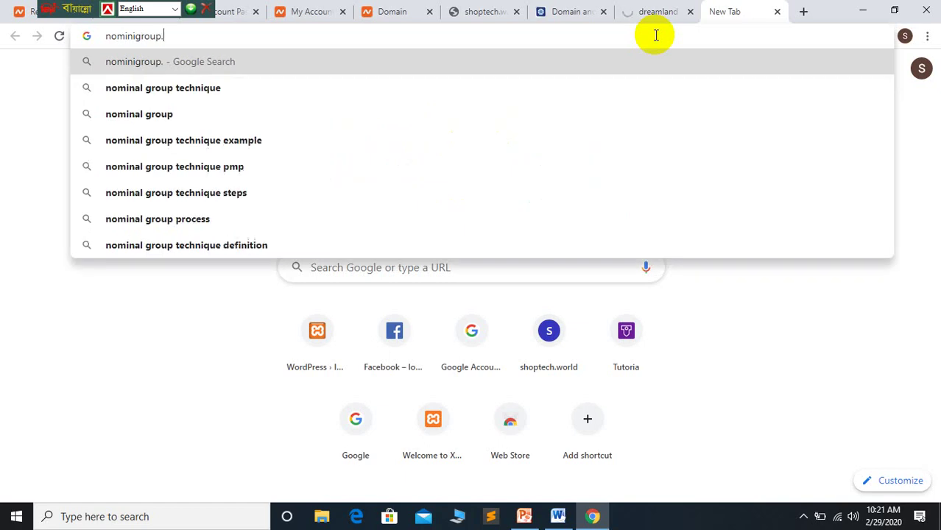
key(Return)
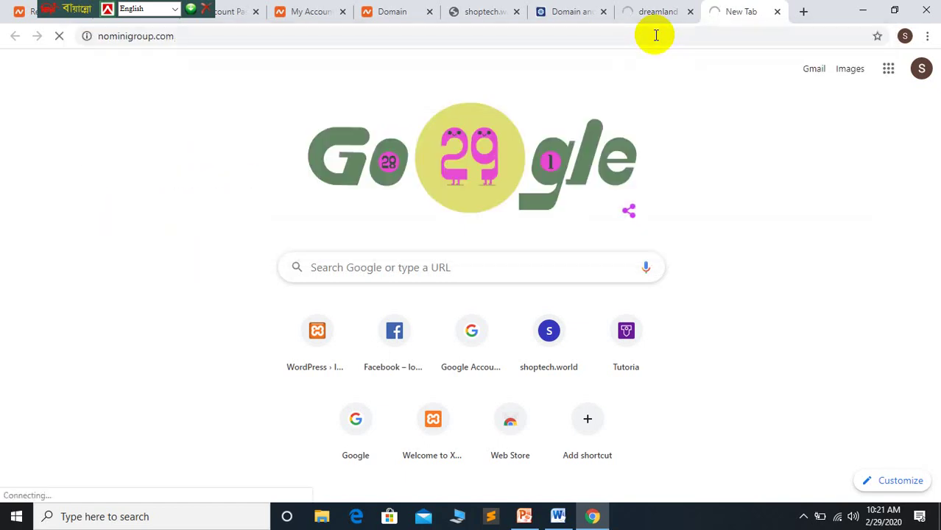
click(658, 12)
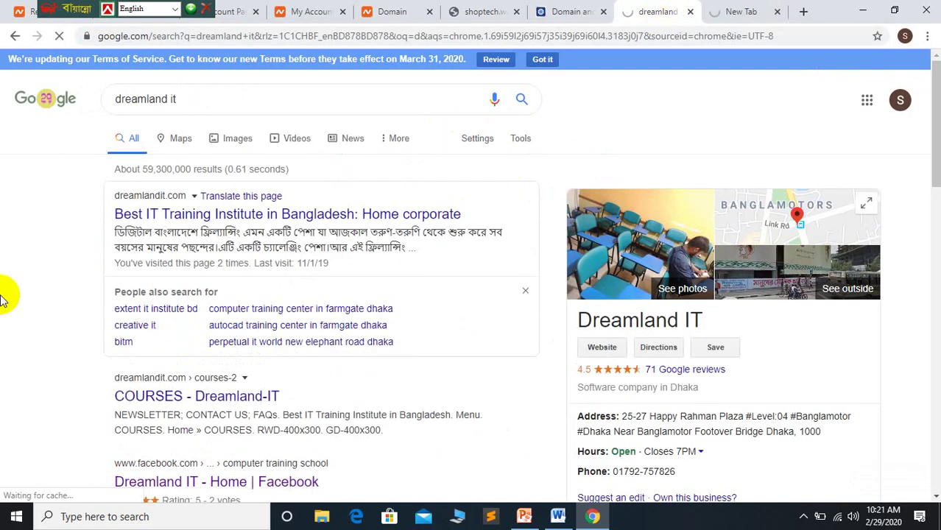
Connect to the Dreamland IT Wi-Fi network after checking both stalled tabs
click(733, 9)
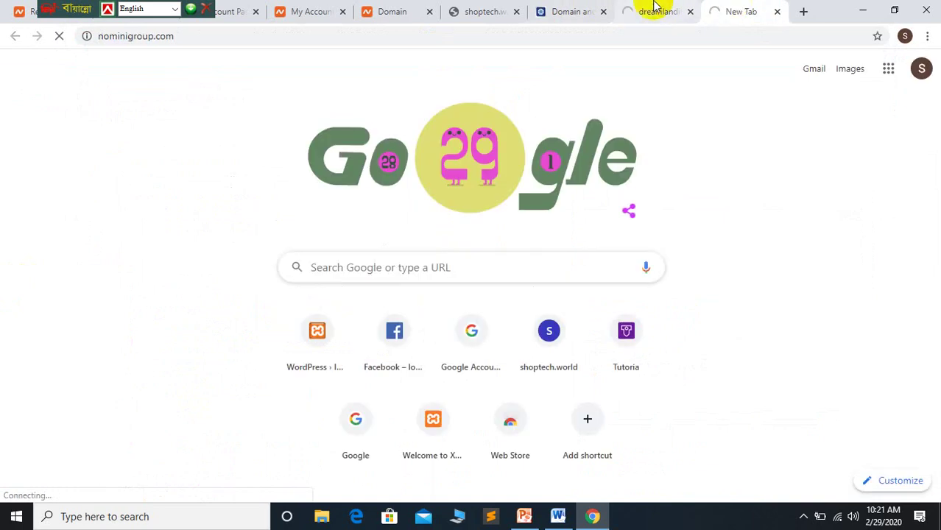
click(654, 7)
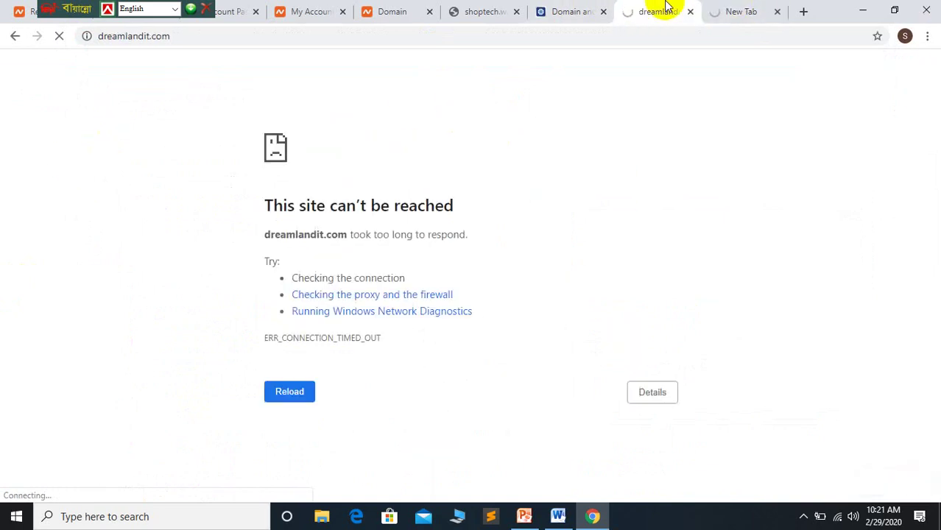
click(716, 9)
click(681, 10)
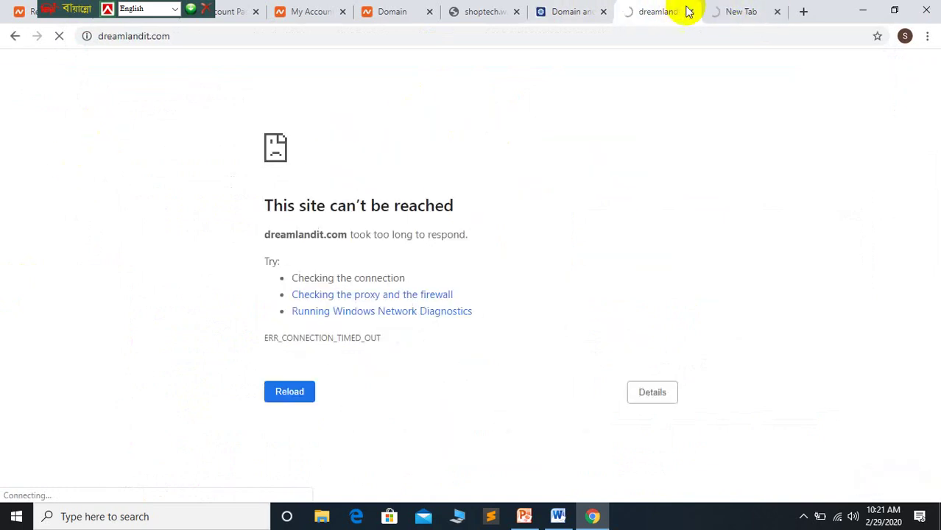
click(840, 518)
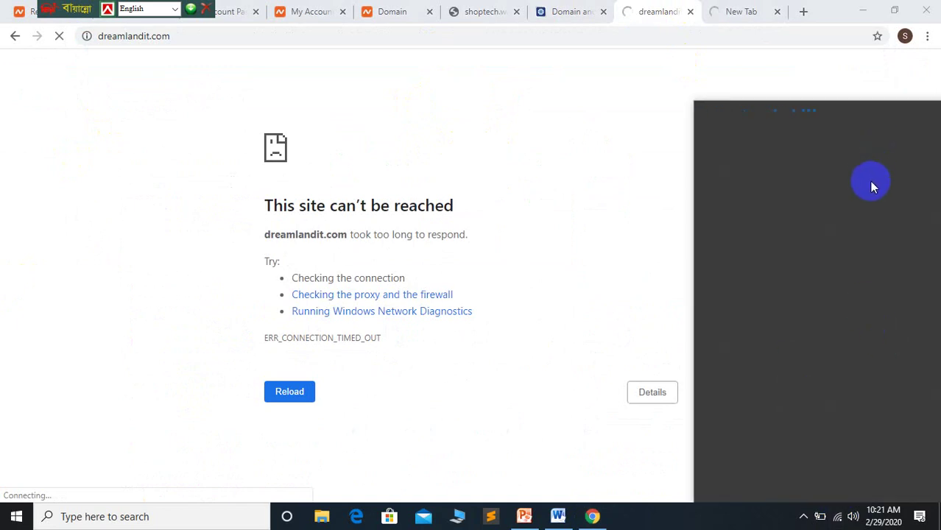
click(792, 290)
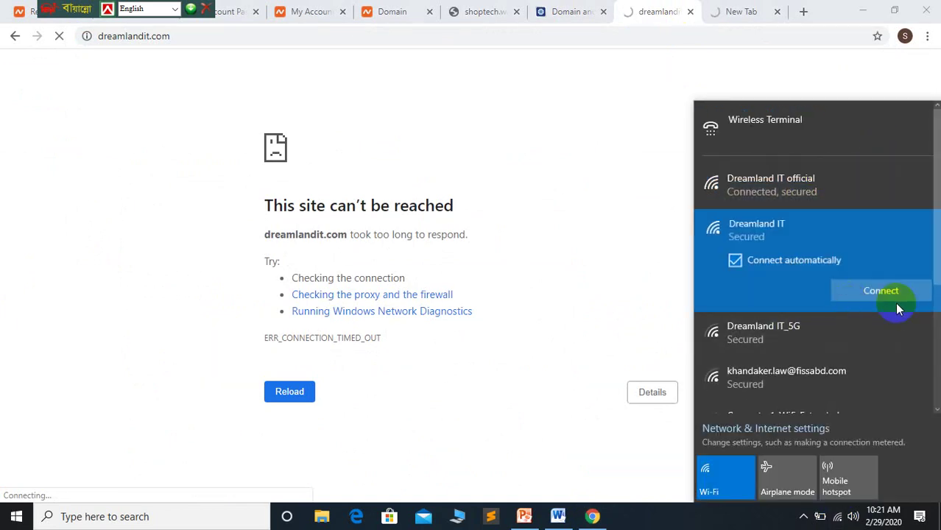
click(891, 295)
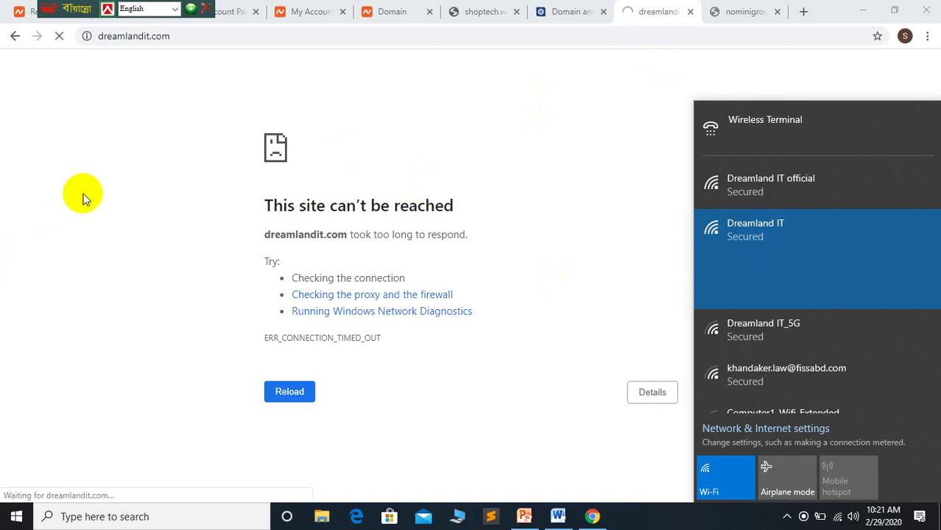
Check the dreamlandit.com and nominigroup.com tabs as they reload, scrolling the dreamlandit.com page
click(730, 9)
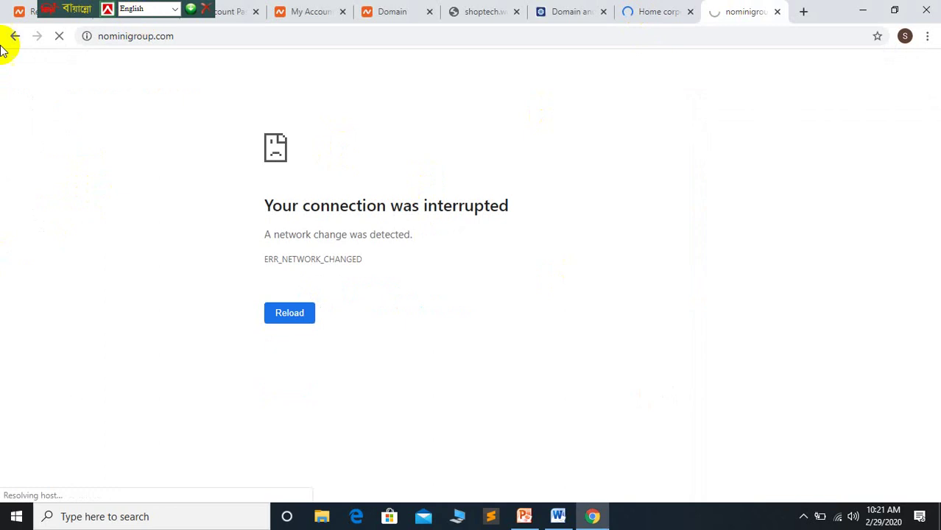
click(658, 9)
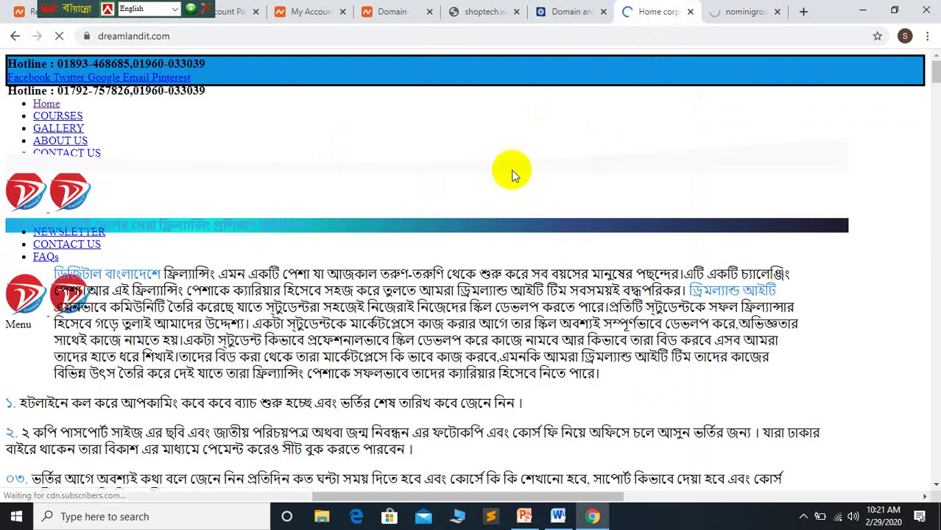
click(134, 39)
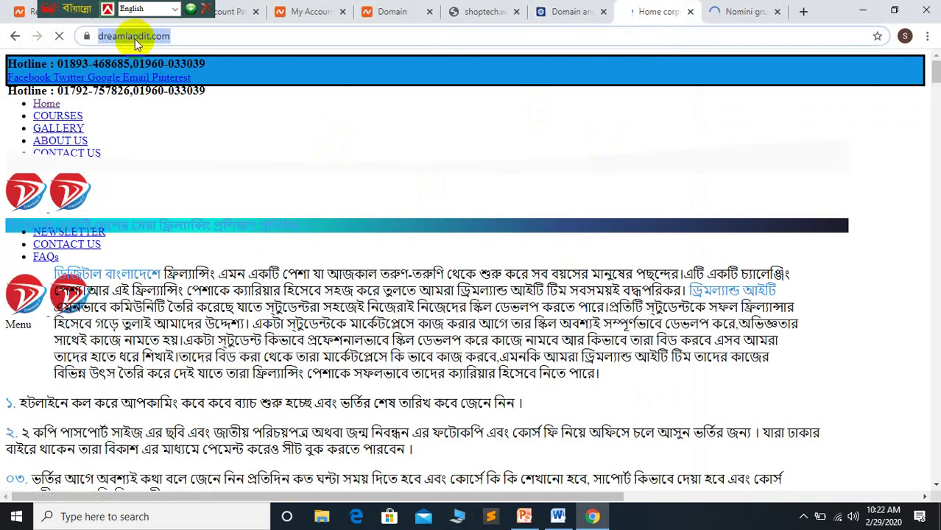
scroll(213, 268, down, 5)
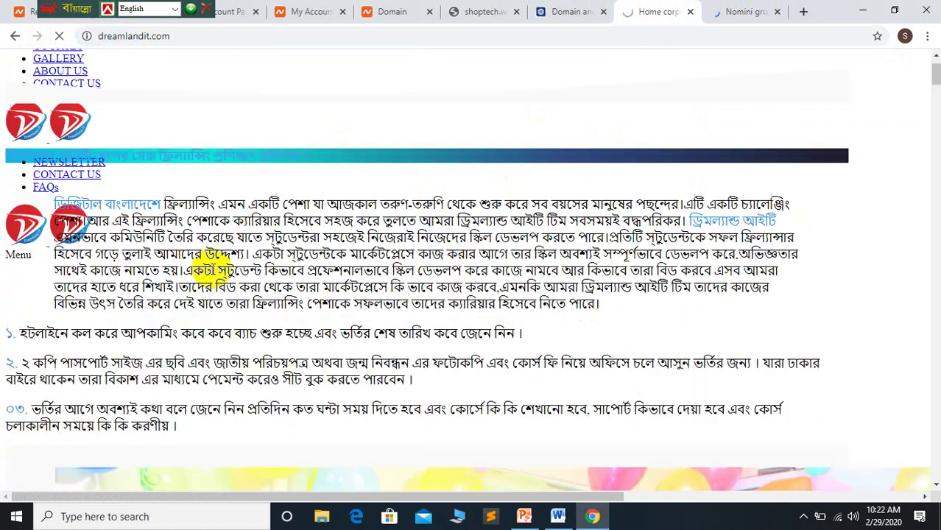
scroll(237, 260, down, 4)
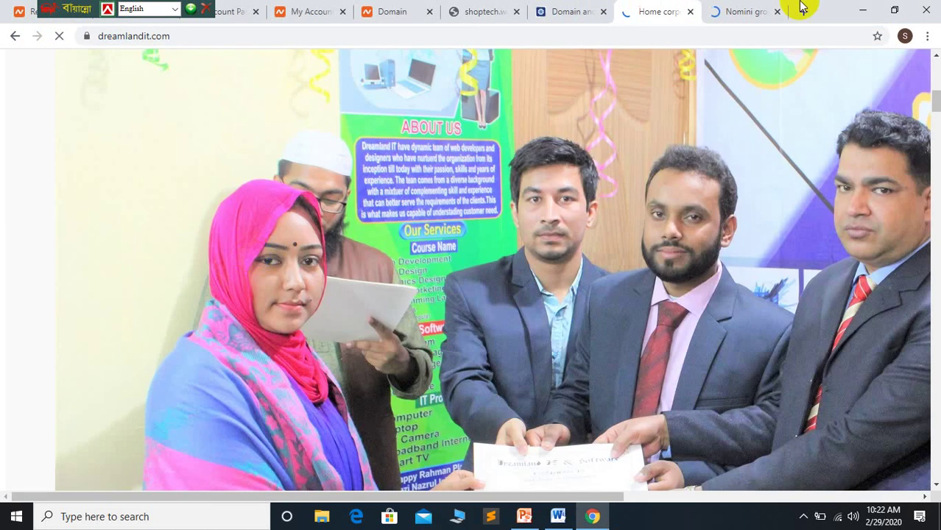
click(745, 9)
click(651, 6)
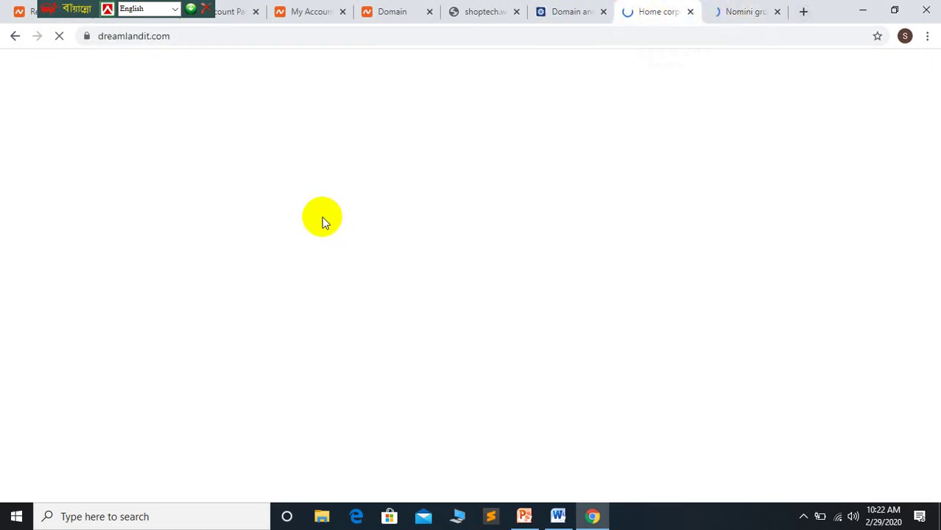
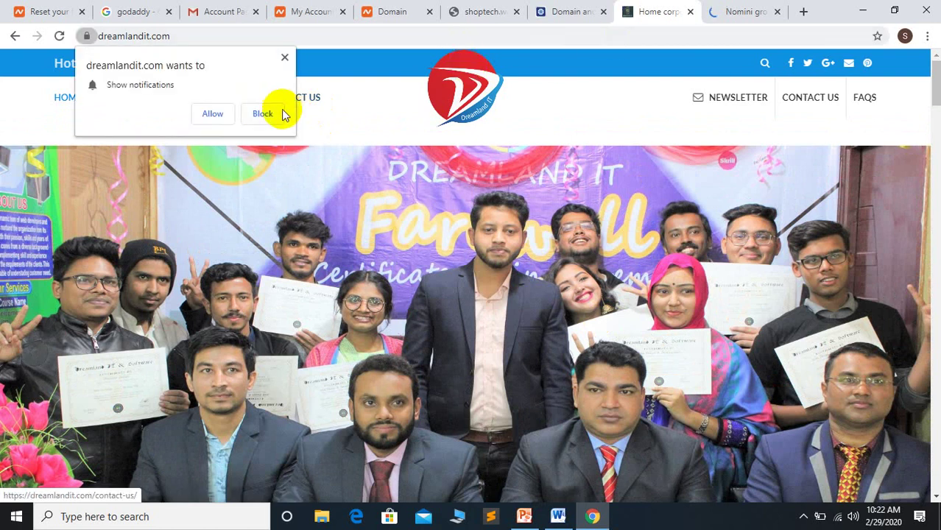
Block dreamlandit.com's notification request and confirm its connection is secure via the lock icon
click(272, 112)
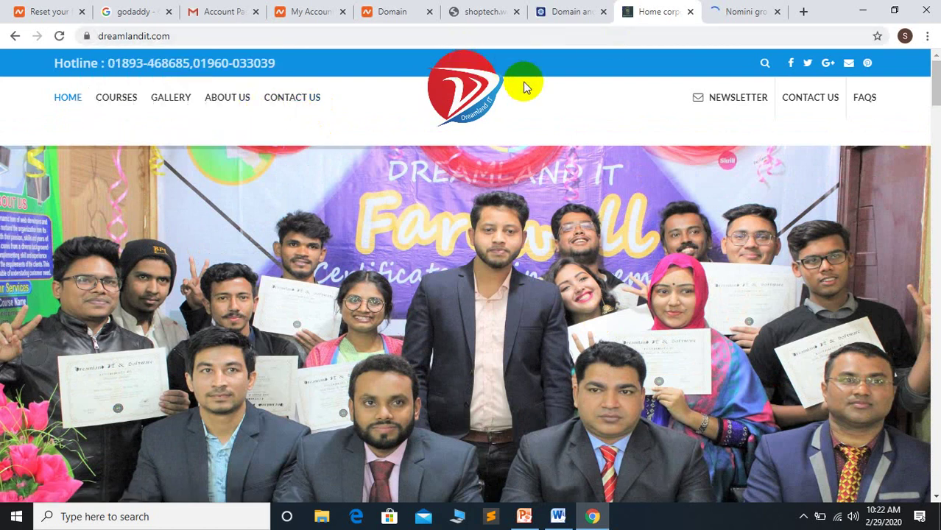
scroll(524, 88, down, 10)
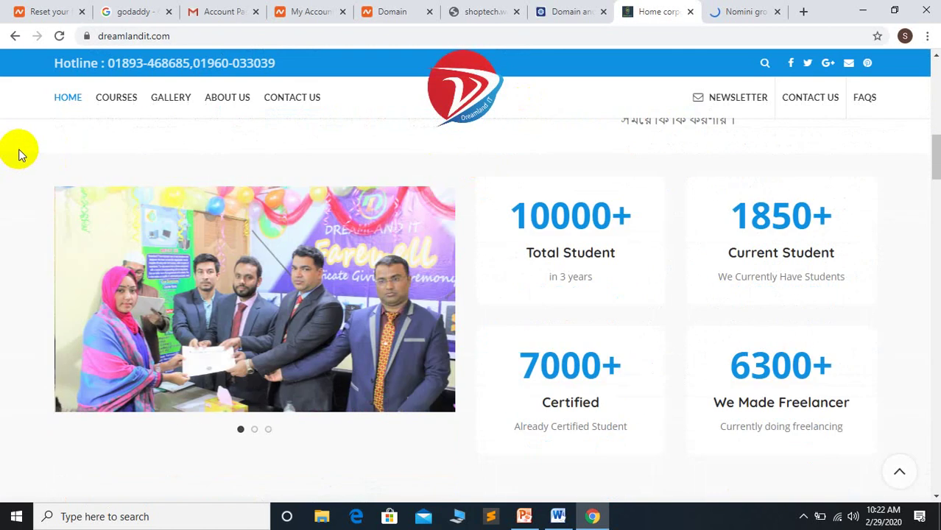
click(88, 38)
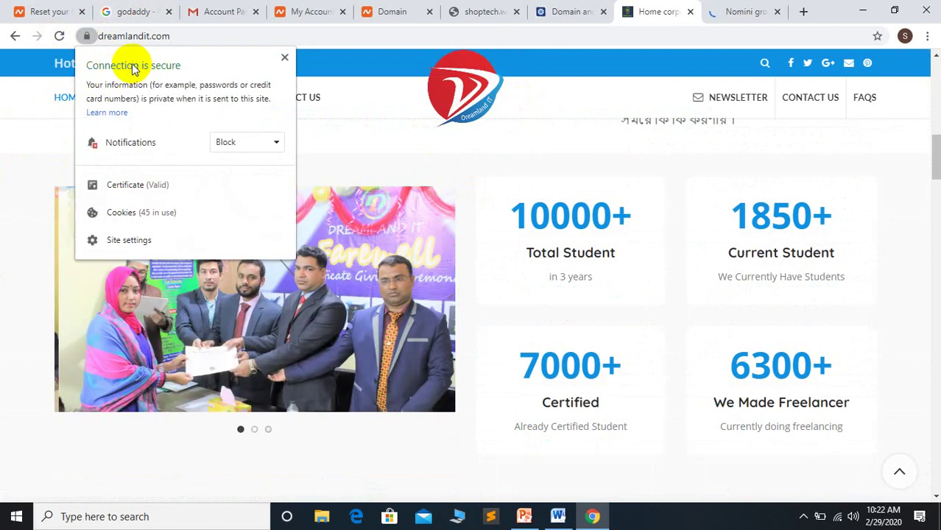
click(285, 58)
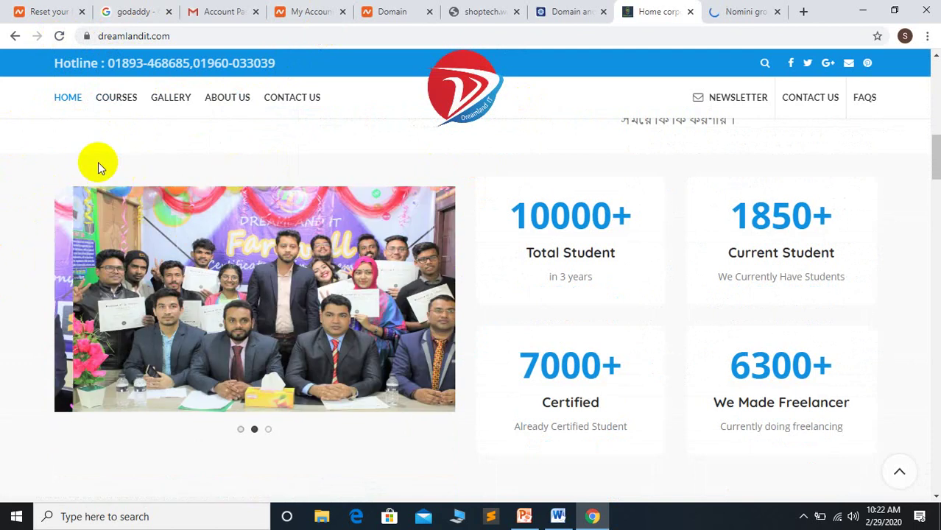
On nominigroup.com, dismiss the popup and view why its connection is not secure
click(711, 8)
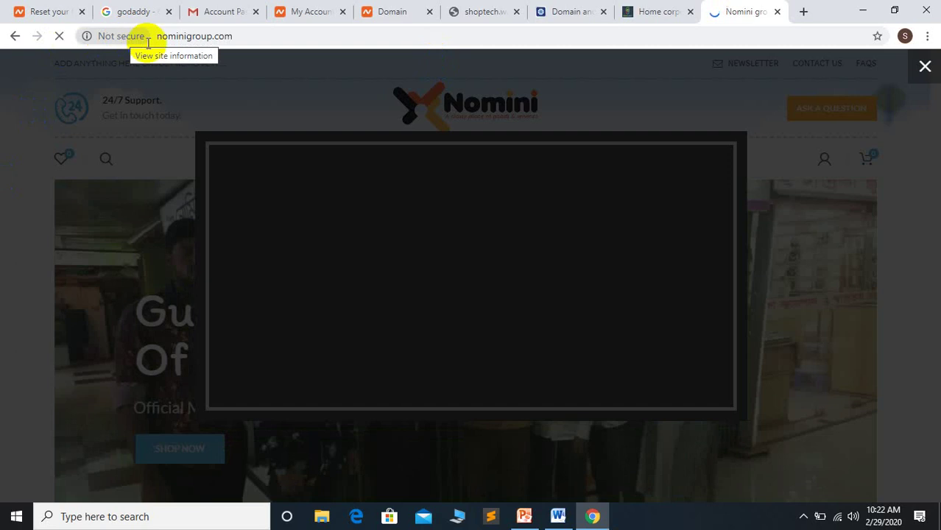
click(925, 67)
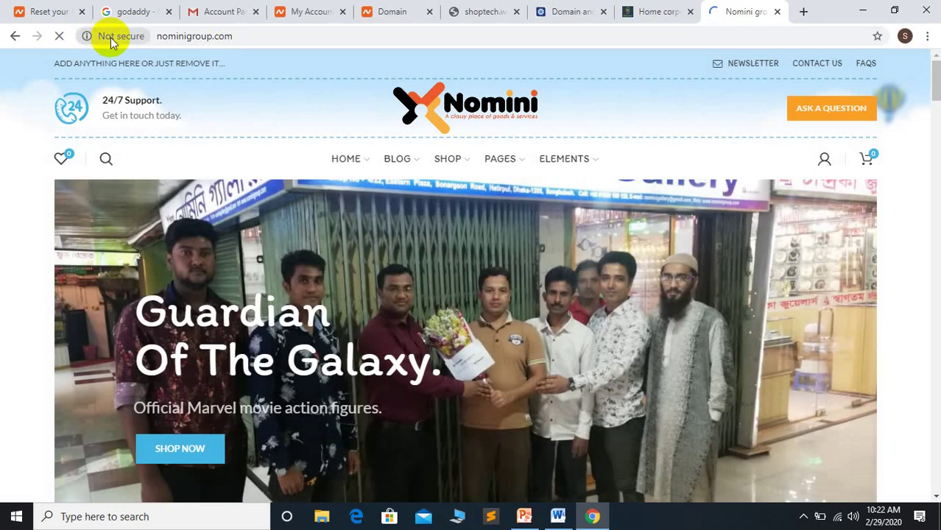
click(108, 39)
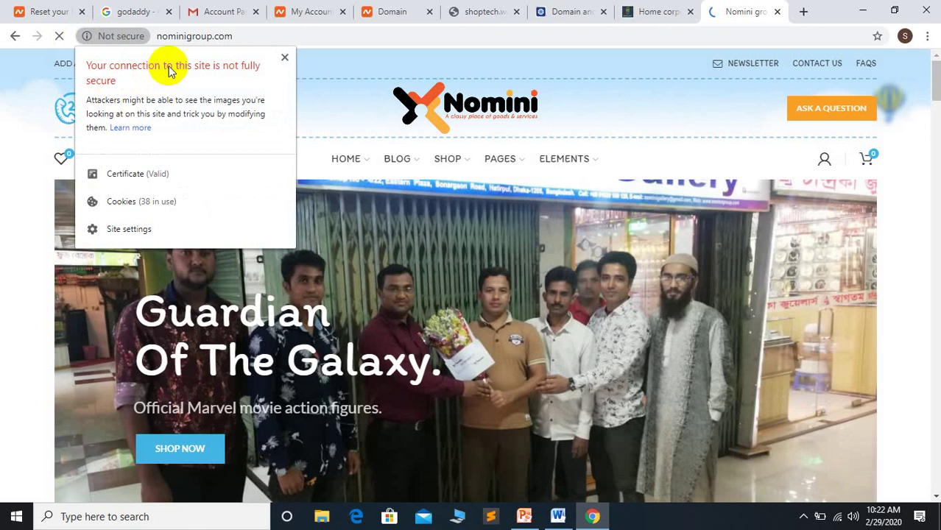
click(285, 57)
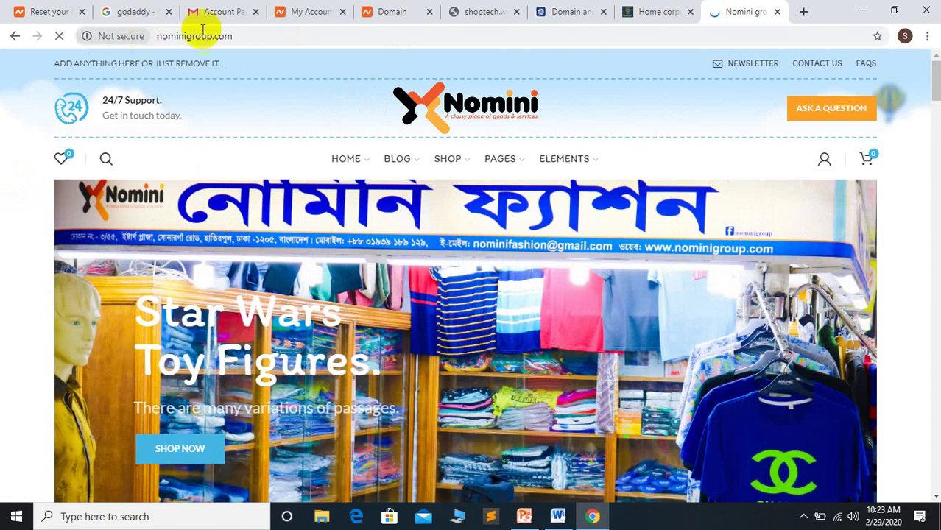
Recheck dreamlandit.com's secure connection details, then close the dreamlandit.com tab
click(658, 10)
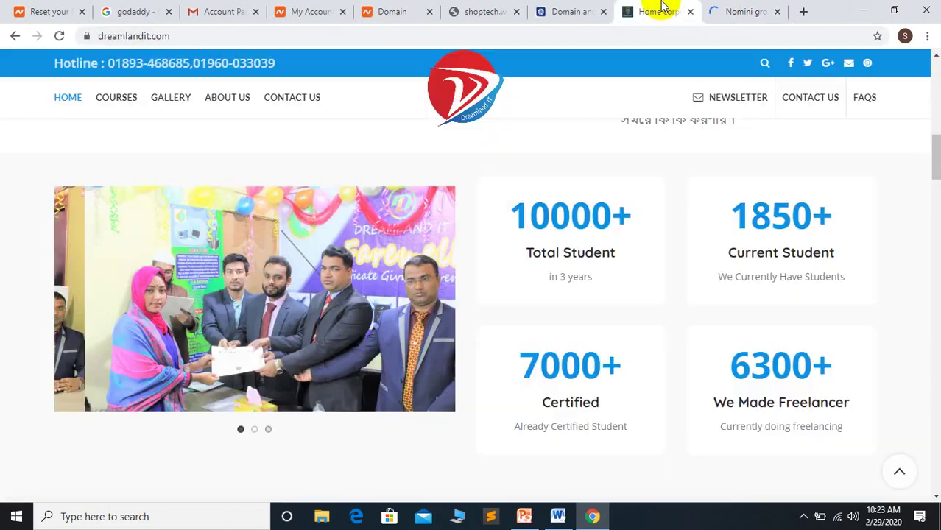
click(85, 36)
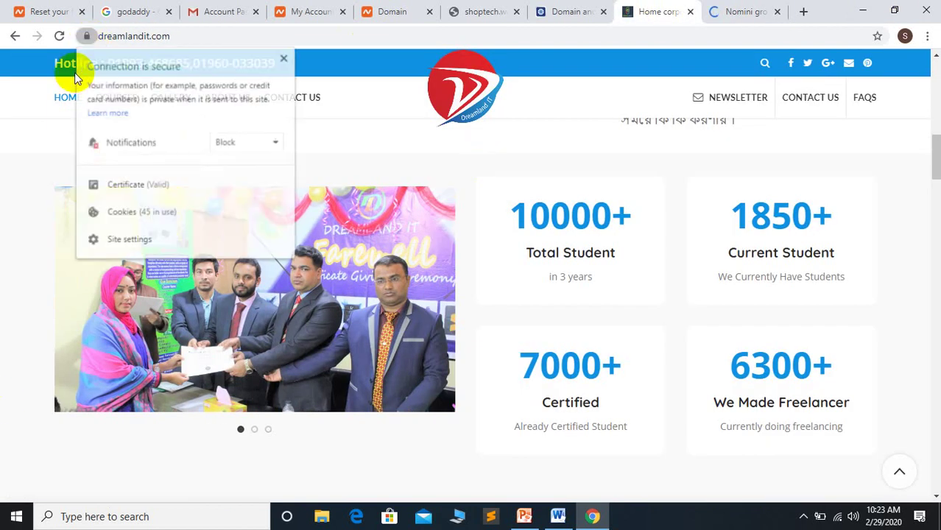
click(6, 200)
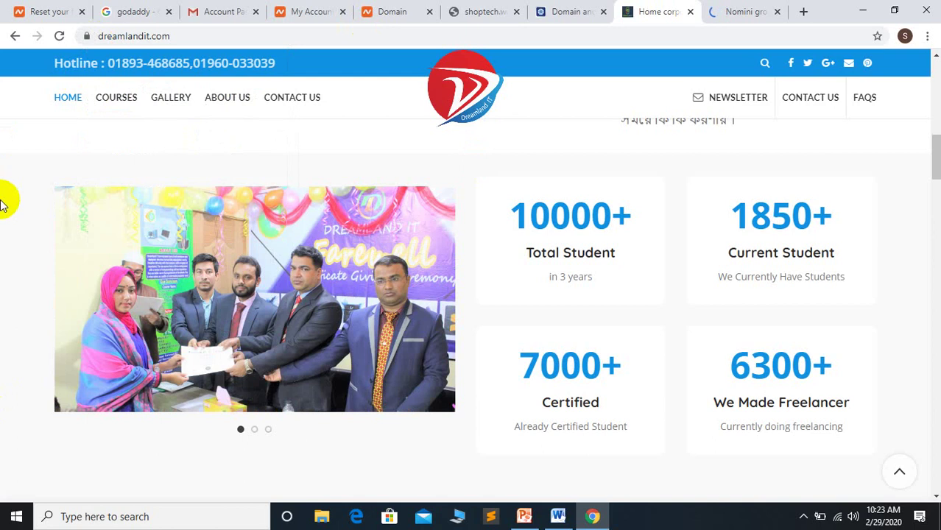
scroll(3, 221, down, 10)
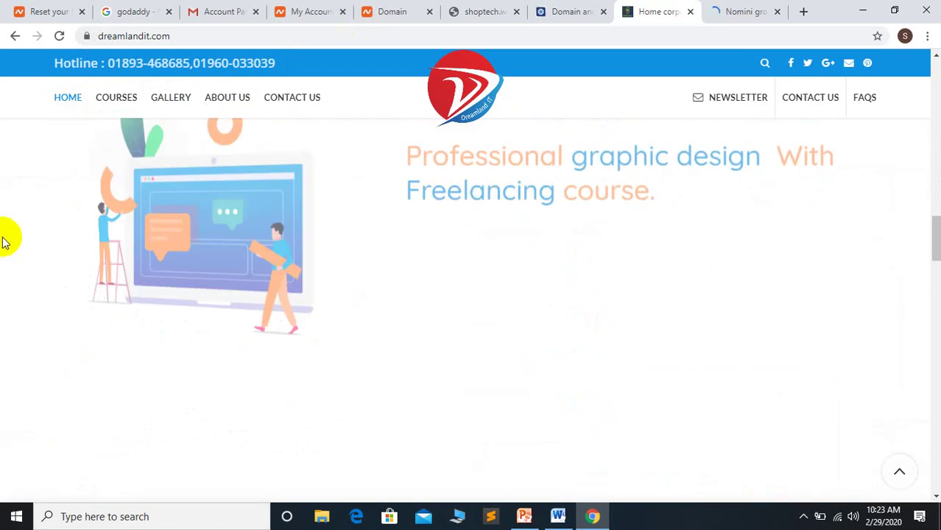
click(690, 12)
On the Web Host BD pricing plans, highlight Plan 1's FREE Weekly Backup feature
click(575, 11)
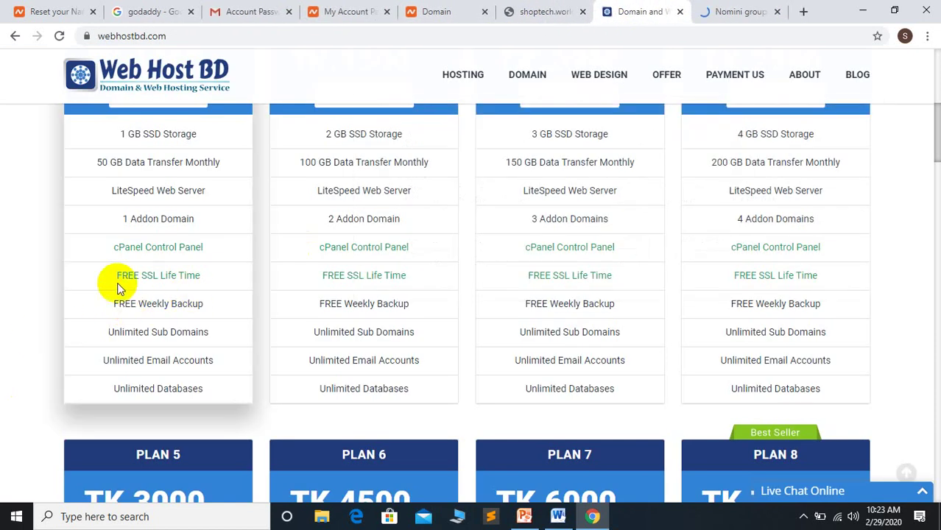
triple_click(116, 302)
click(134, 308)
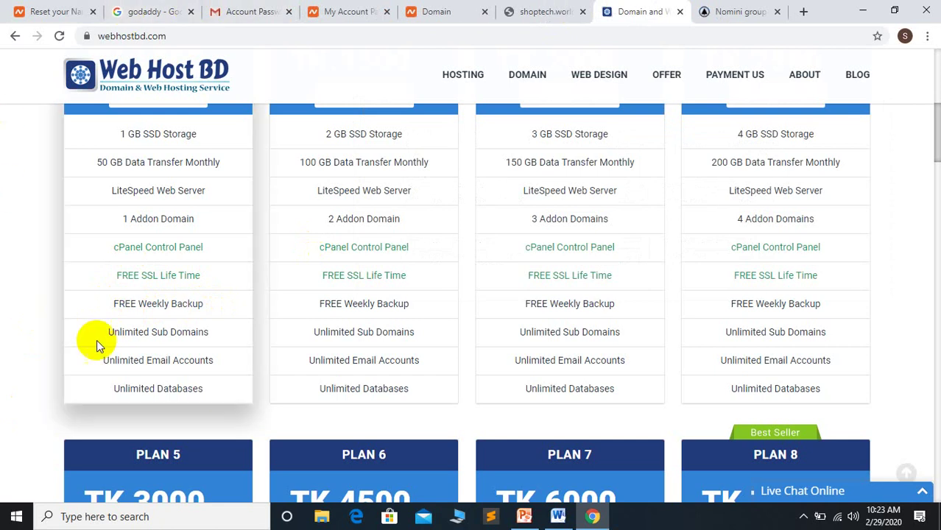
drag(119, 303, 152, 316)
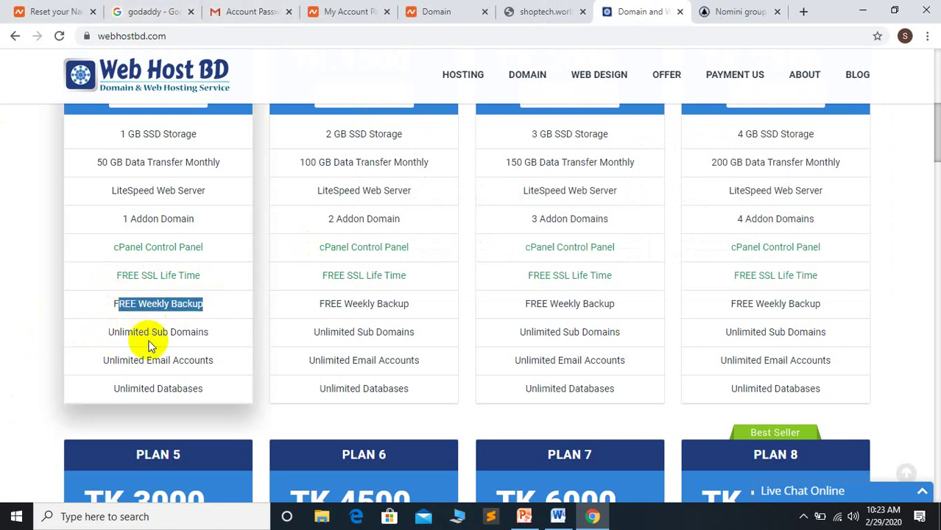
click(127, 335)
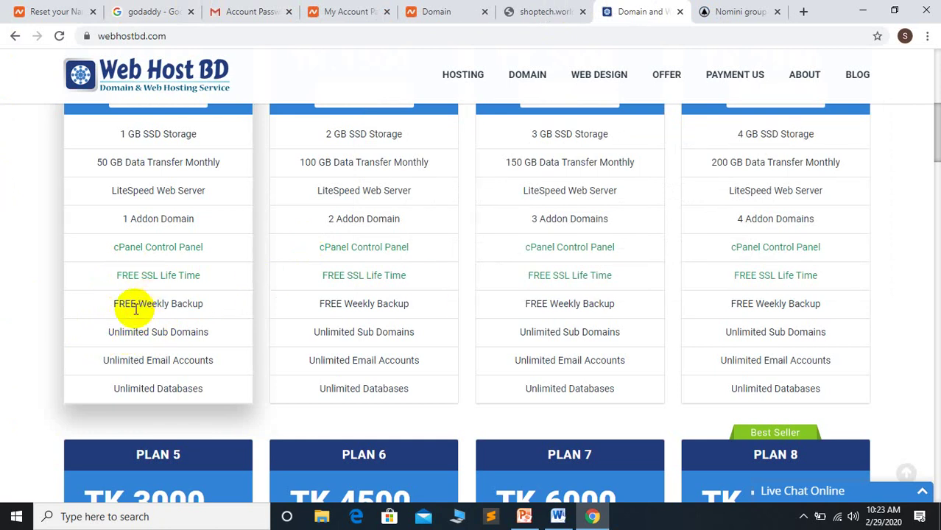
drag(107, 302, 231, 308)
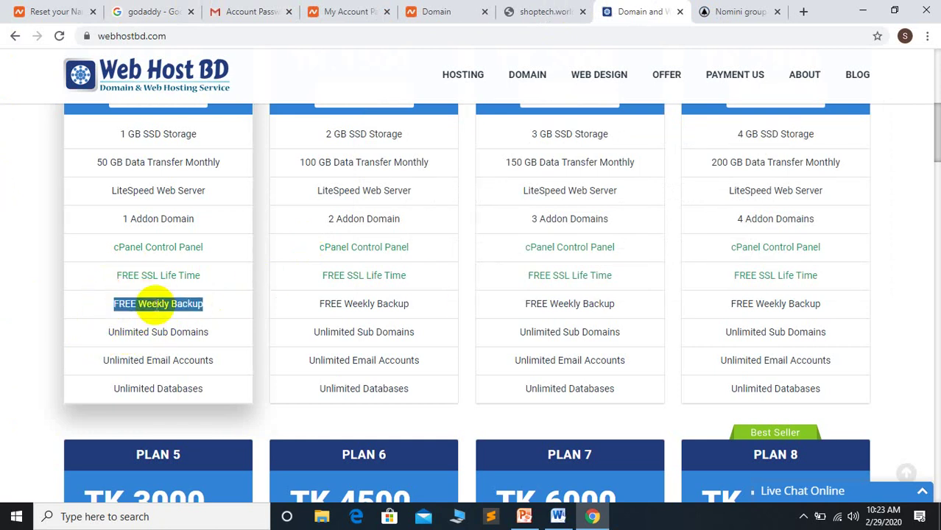
click(151, 303)
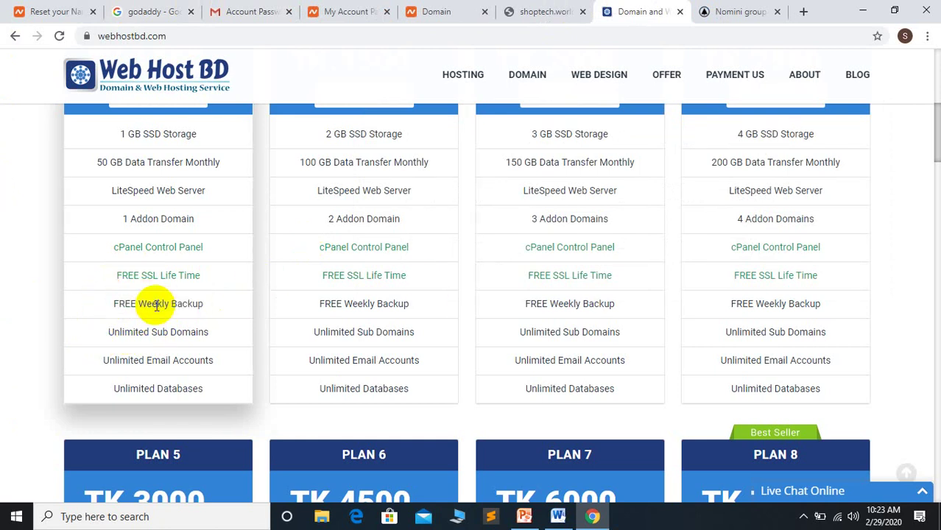
drag(116, 303, 231, 305)
triple_click(117, 305)
click(175, 301)
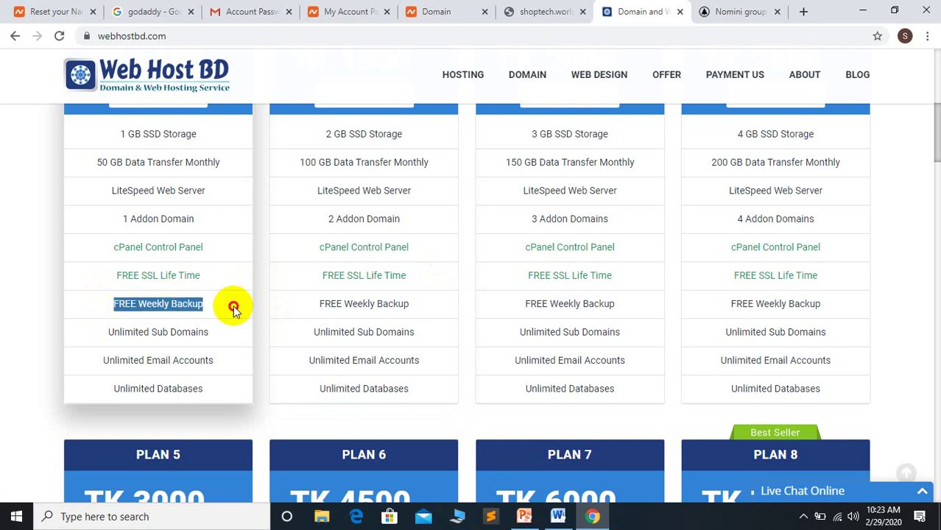
click(169, 310)
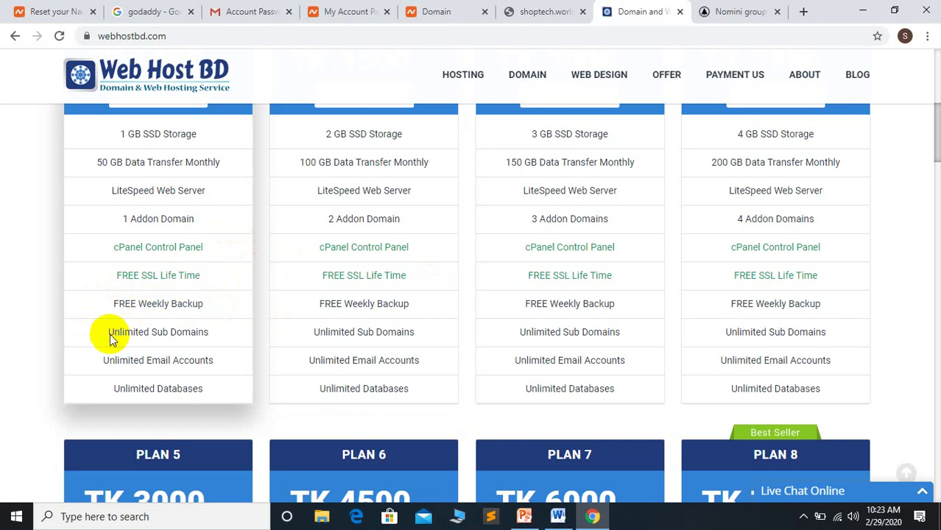
Highlight Plan 1's Unlimited Sub Domains, Unlimited Email Accounts and Unlimited Databases features
drag(110, 339, 218, 330)
click(171, 331)
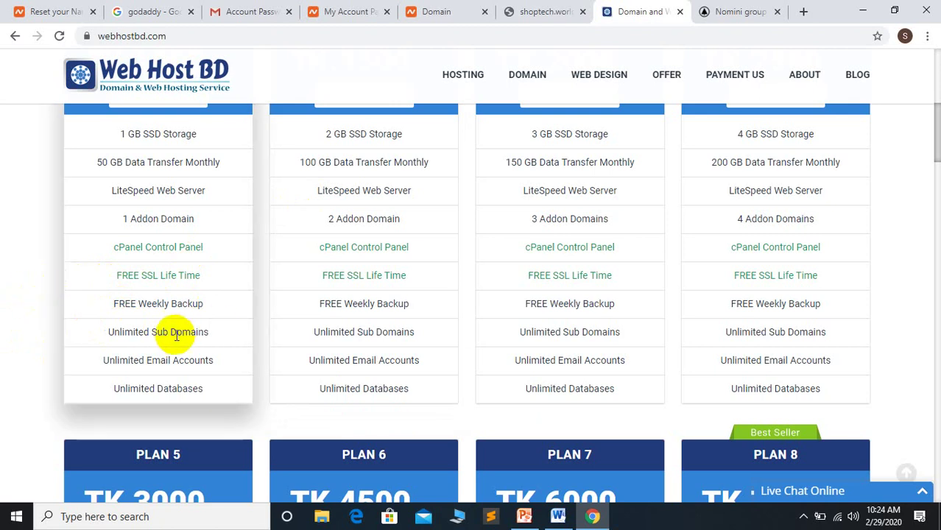
scroll(149, 346, down, 1)
drag(158, 110, 101, 291)
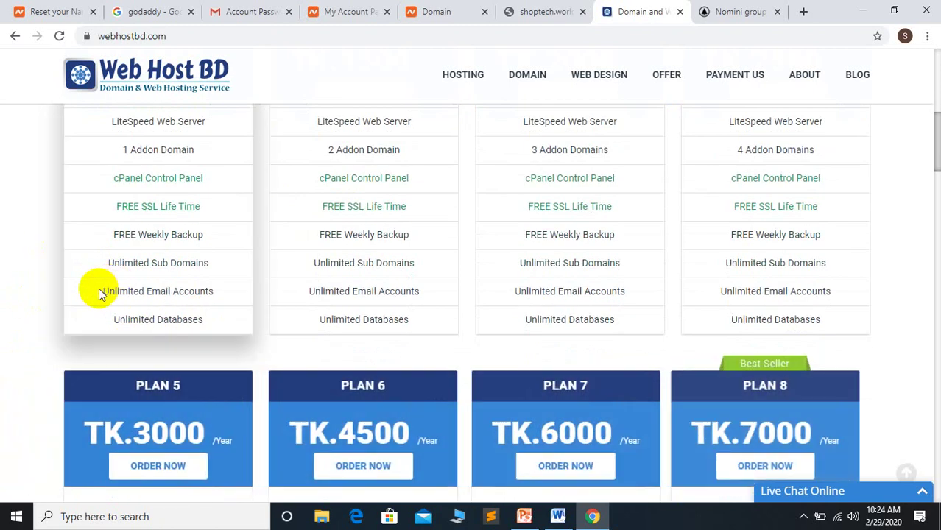
click(153, 287)
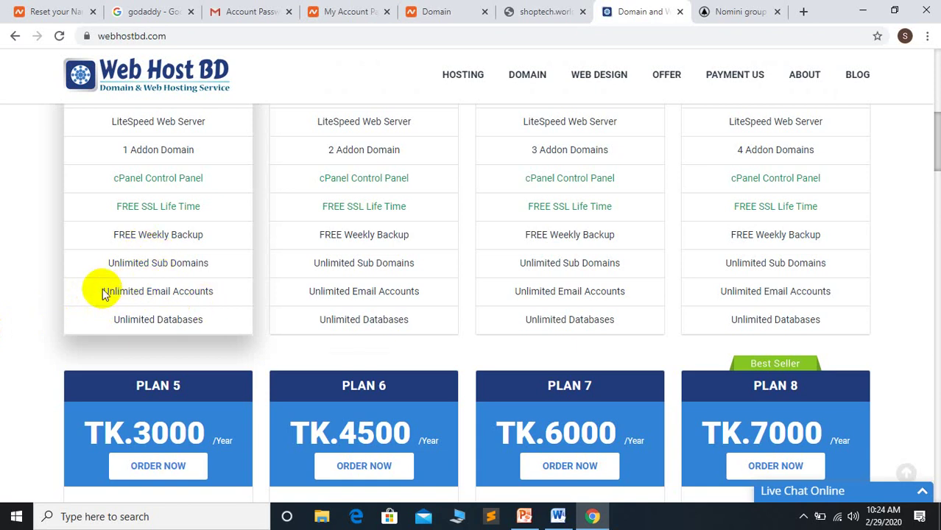
drag(104, 294, 208, 293)
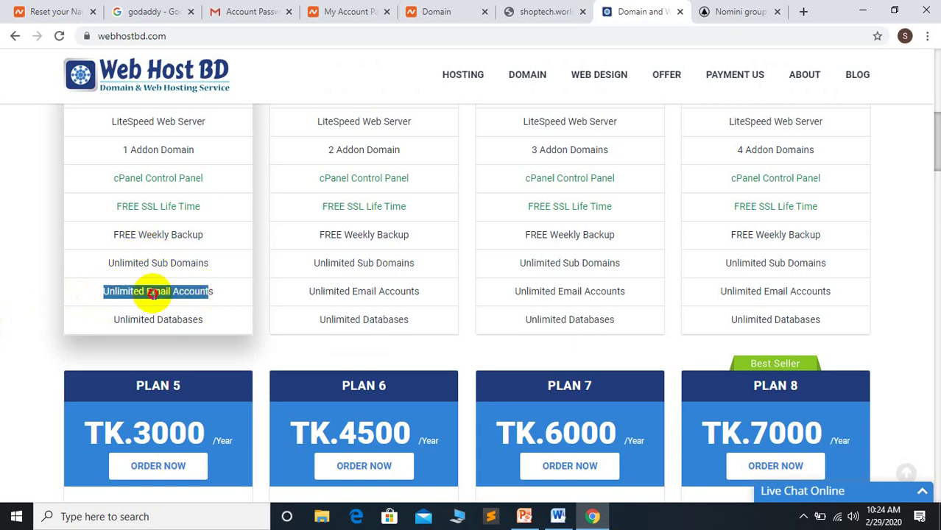
click(152, 293)
drag(112, 319, 210, 320)
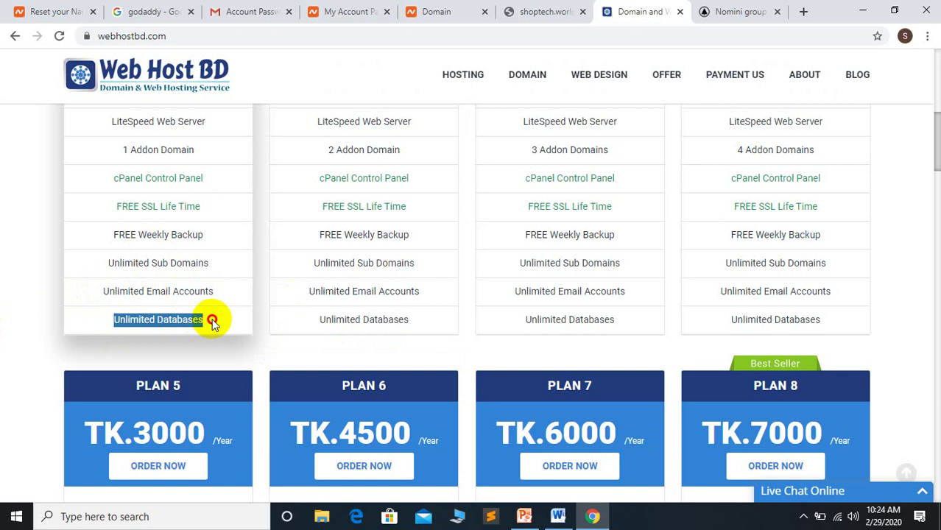
click(171, 319)
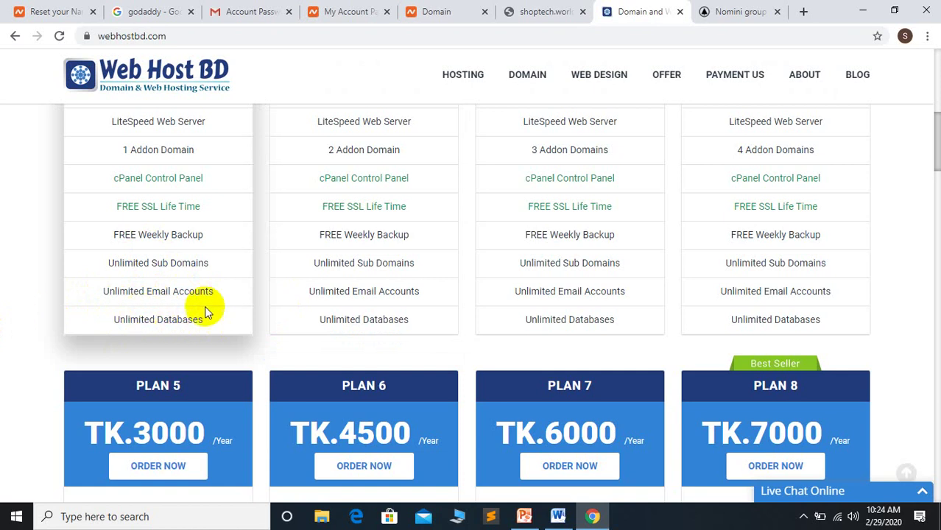
Order the TK.1000-per-year Plan 1 hosting package from the pricing section
scroll(105, 275, up, 2)
scroll(69, 294, up, 2)
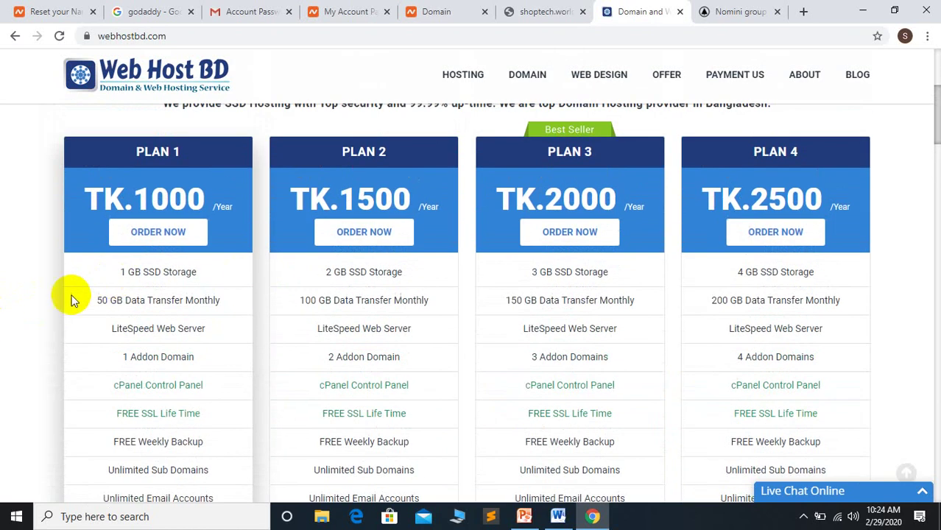
scroll(28, 284, down, 2)
scroll(27, 283, up, 2)
scroll(26, 286, up, 2)
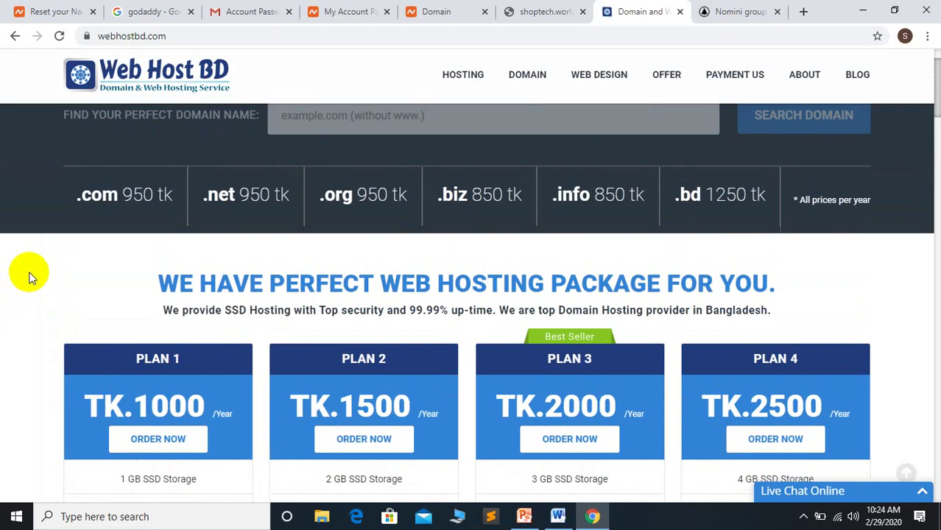
scroll(76, 229, up, 1)
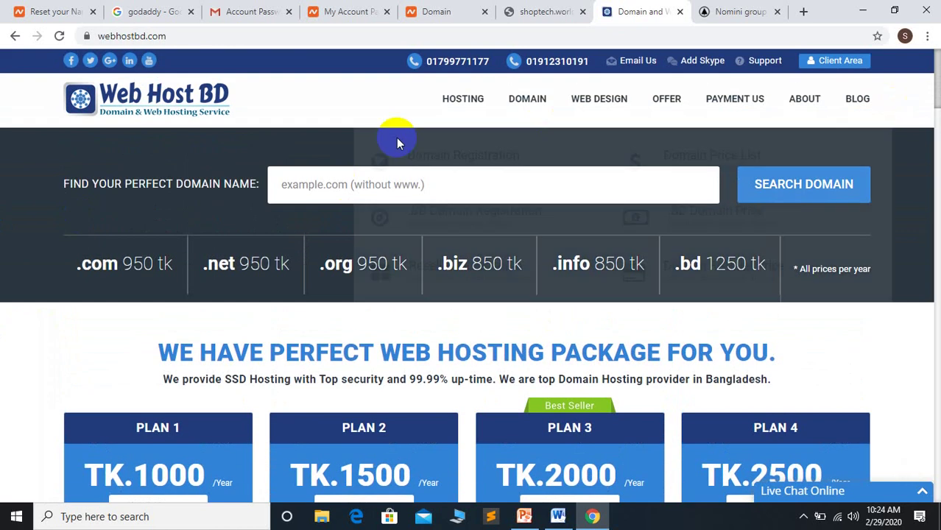
scroll(8, 252, down, 2)
scroll(153, 256, up, 2)
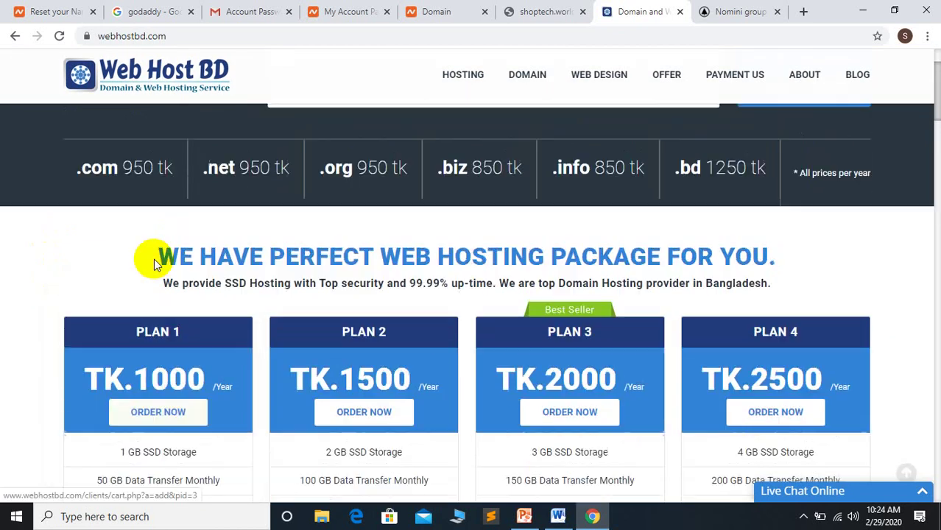
scroll(11, 288, down, 1)
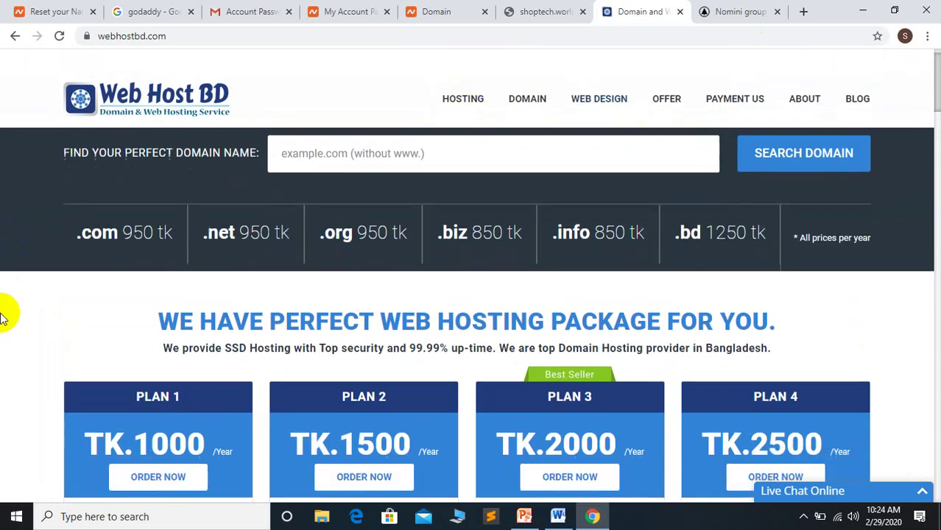
click(177, 442)
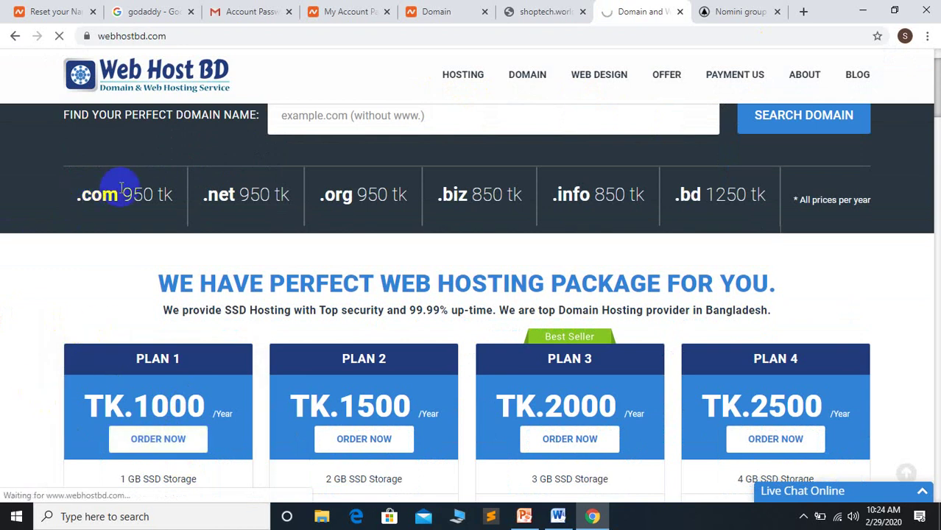
scroll(343, 163, up, 1)
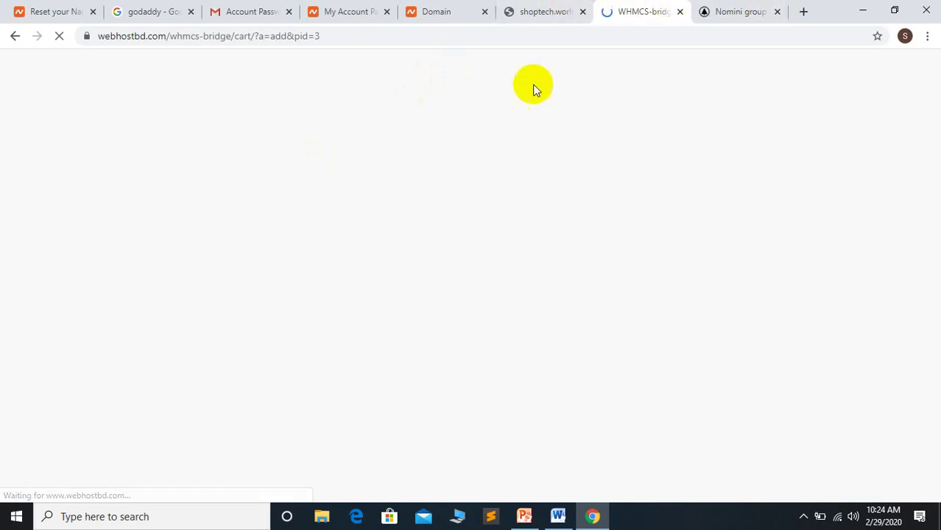
Choose to use an existing domain for the Plan 1 hosting order
click(568, 9)
click(638, 9)
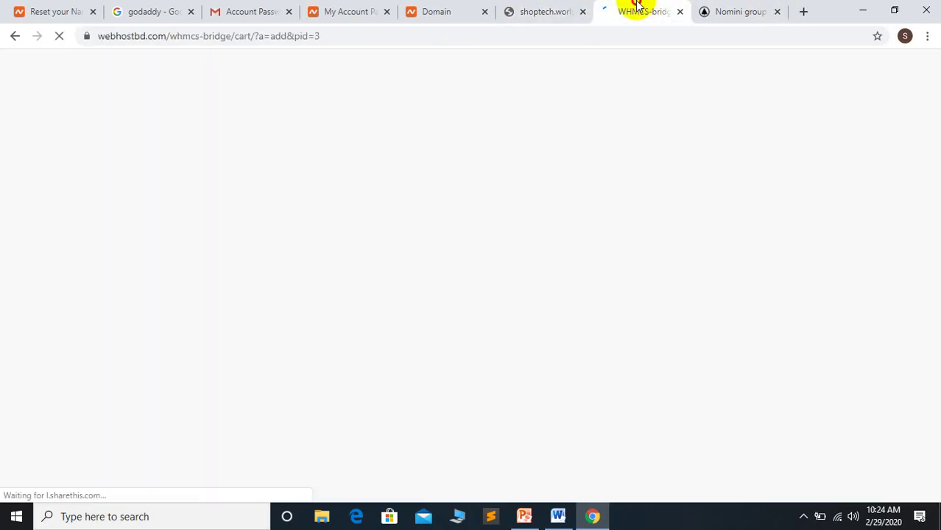
scroll(44, 321, down, 6)
scroll(46, 322, up, 4)
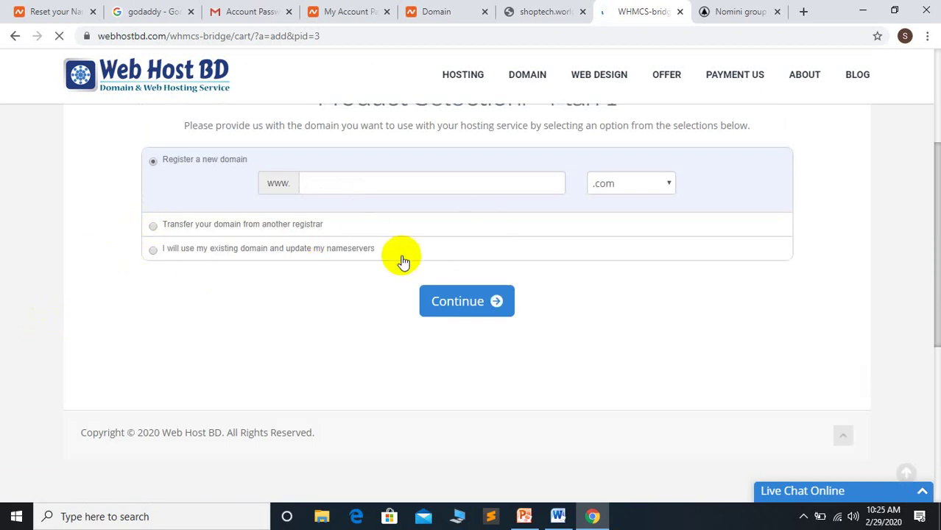
click(151, 255)
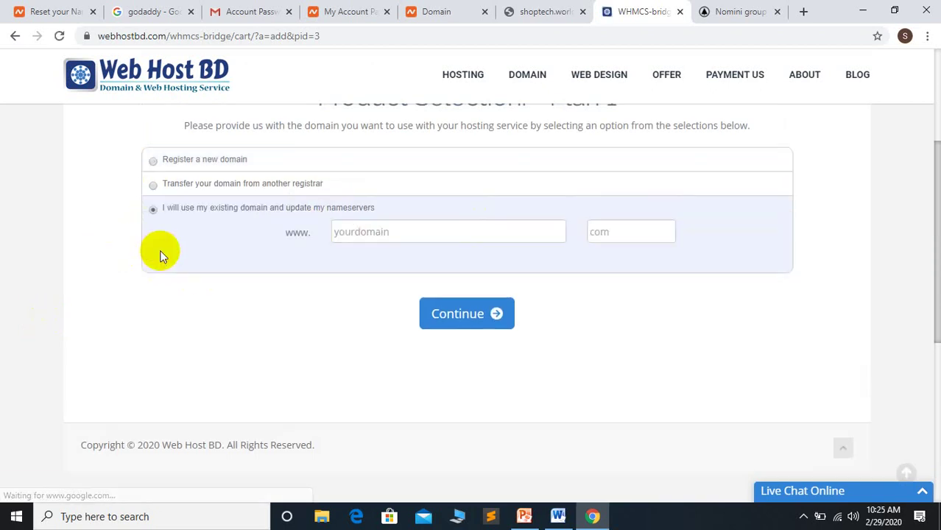
Copy 'shoptech' from the Namecheap domain list into the order's domain name field
click(398, 235)
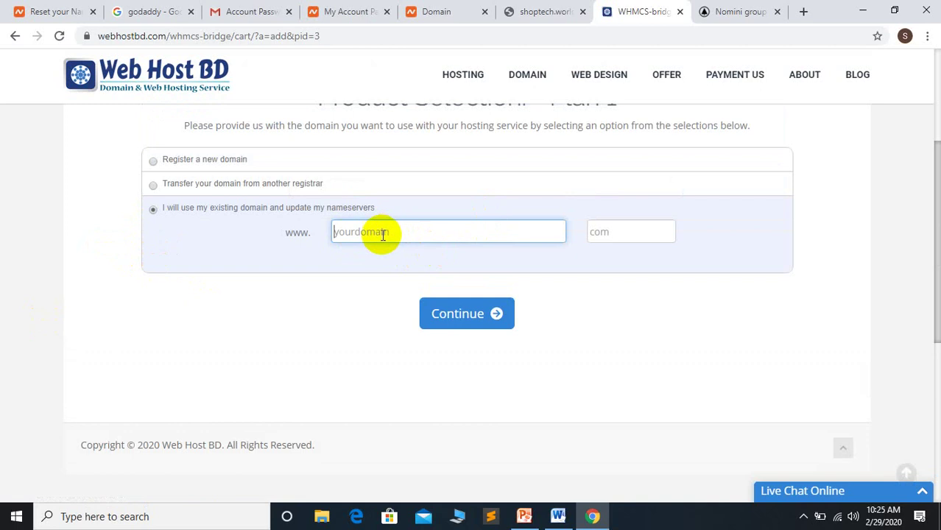
click(340, 10)
click(435, 8)
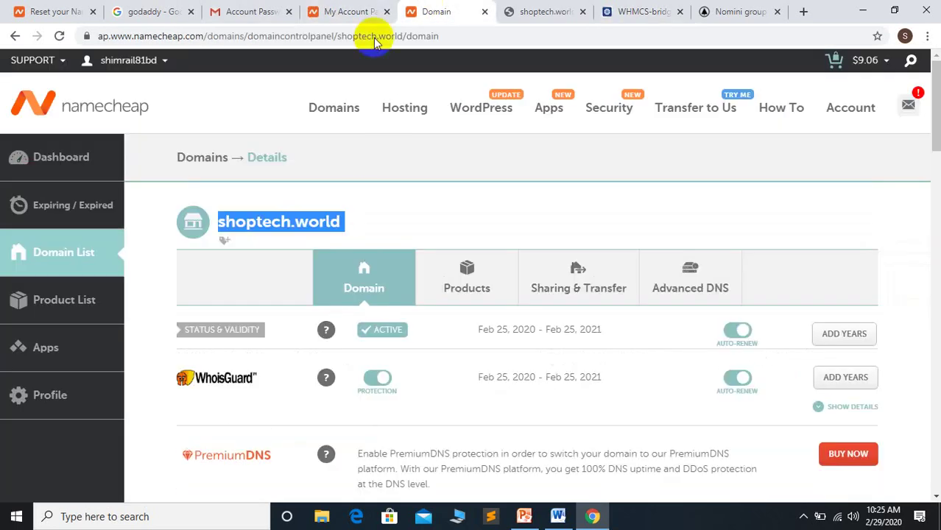
click(350, 11)
scroll(389, 361, down, 3)
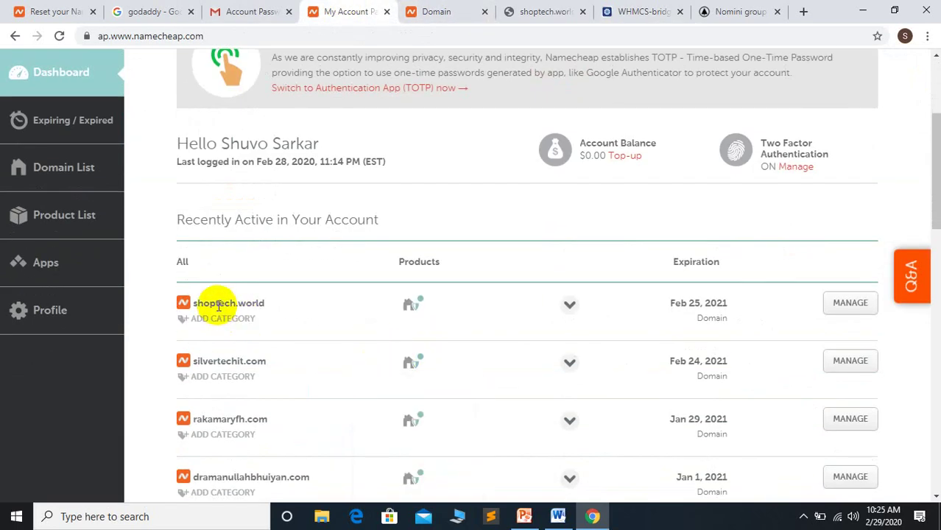
drag(236, 303, 193, 304)
right_click(206, 307)
click(227, 315)
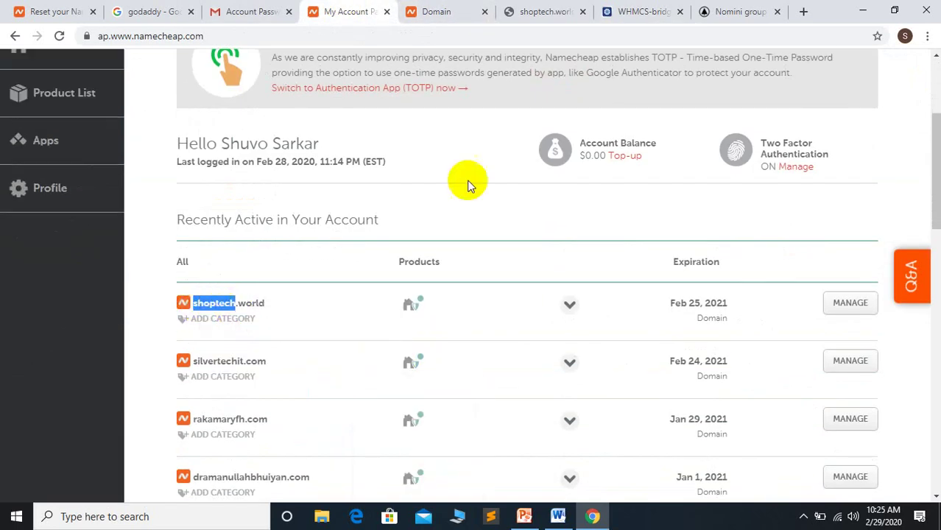
click(729, 10)
click(610, 11)
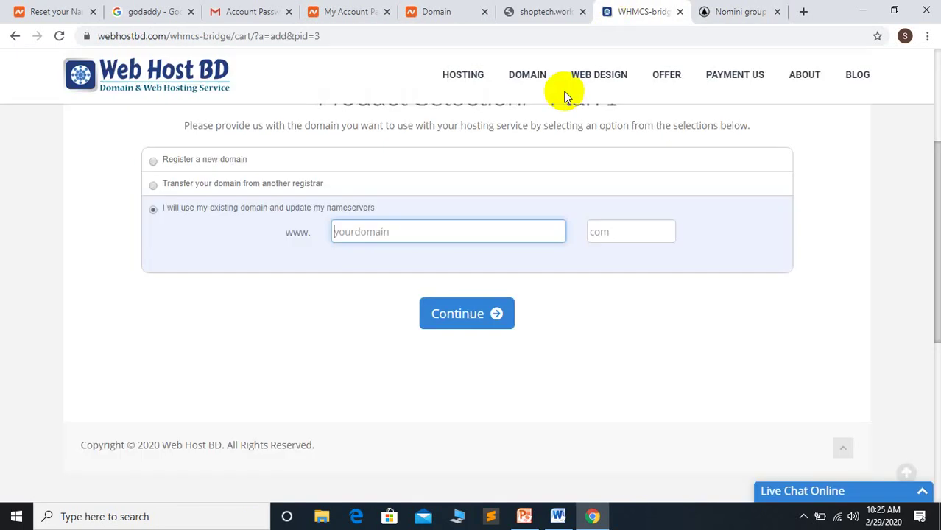
right_click(405, 234)
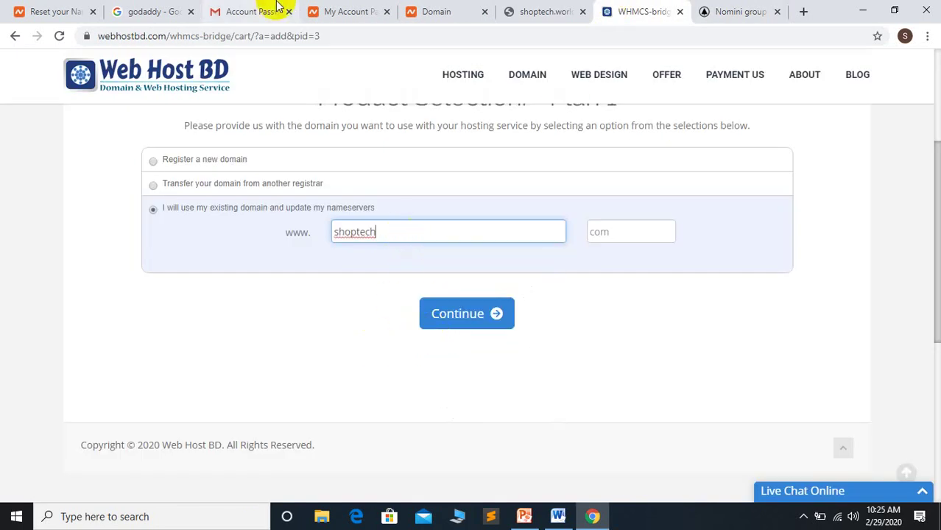
Copy 'world' from Namecheap into the extension field and submit shoptech.world as the domain
click(341, 12)
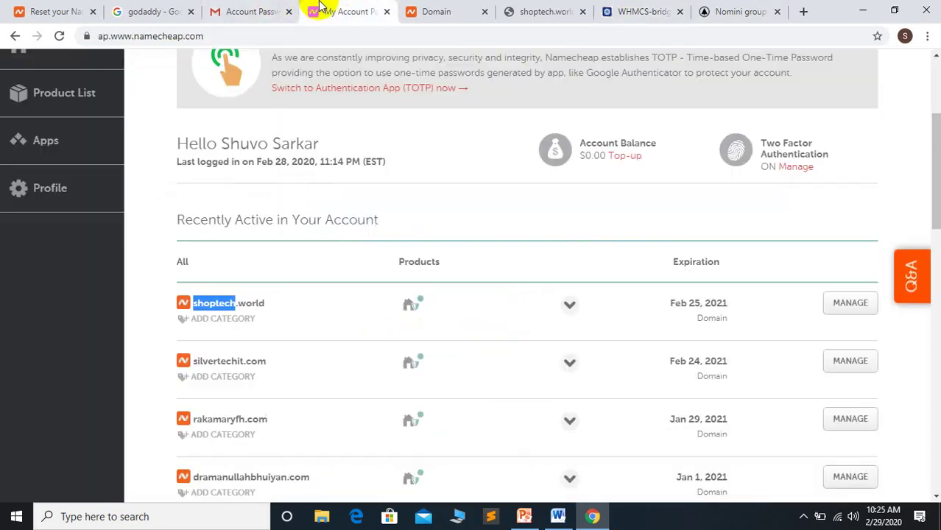
double_click(251, 303)
right_click(253, 302)
click(272, 313)
click(740, 9)
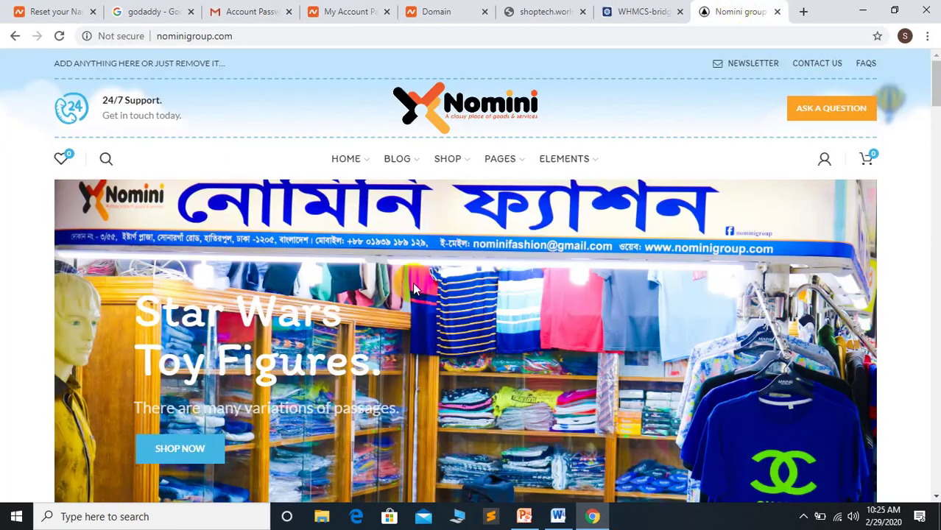
click(543, 12)
click(625, 10)
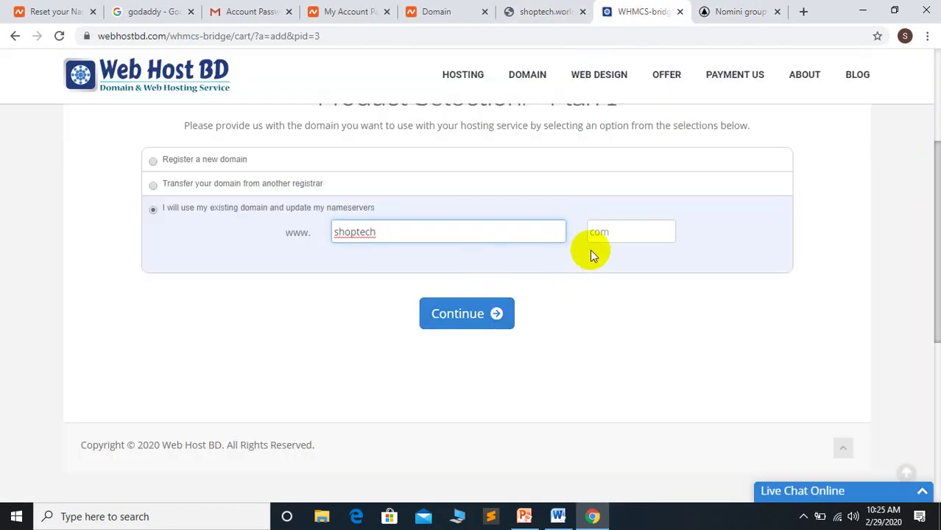
click(600, 231)
right_click(602, 232)
click(635, 338)
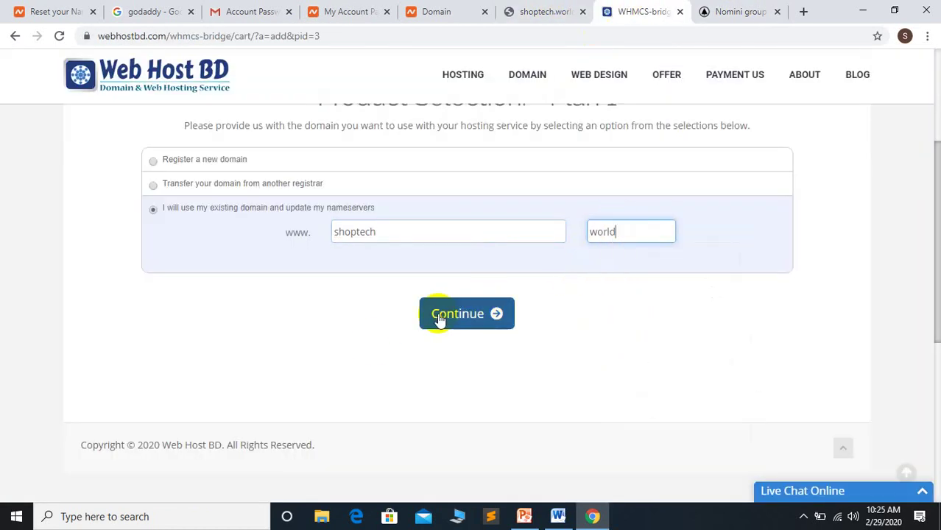
click(434, 317)
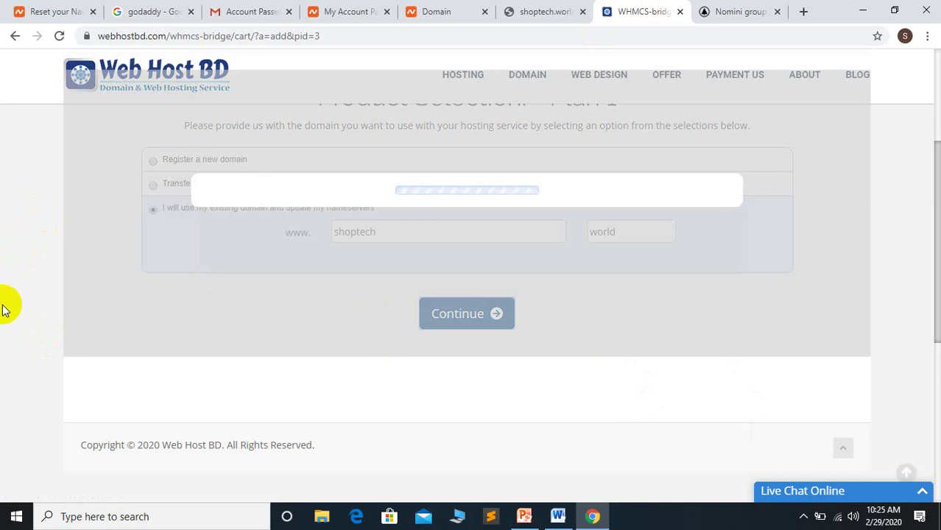
Keep annual billing at 1000 Taka and accept the Terms of Service at checkout
scroll(466, 288, down, 2)
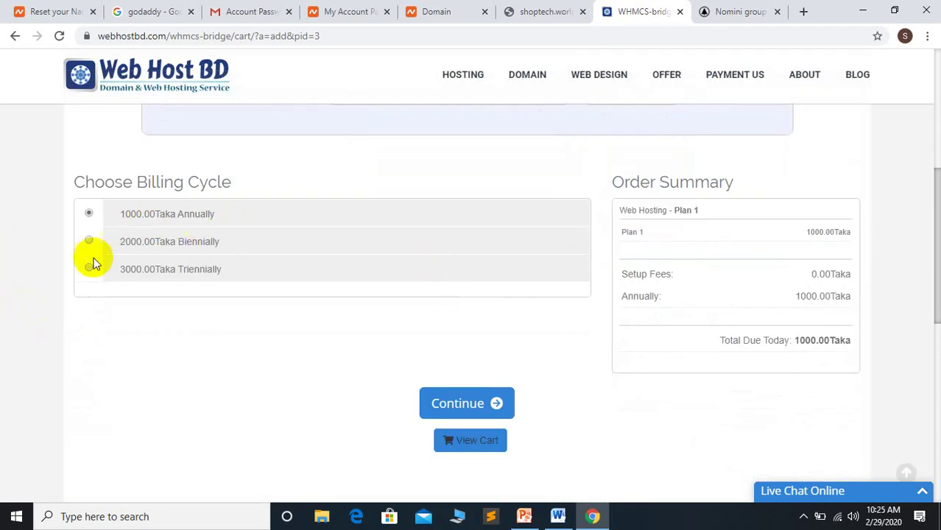
click(433, 413)
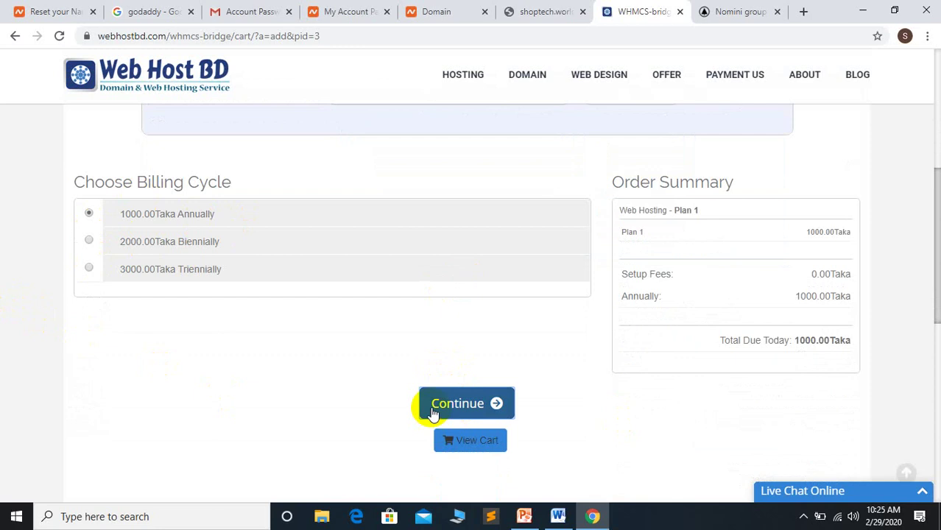
scroll(266, 416, up, 1)
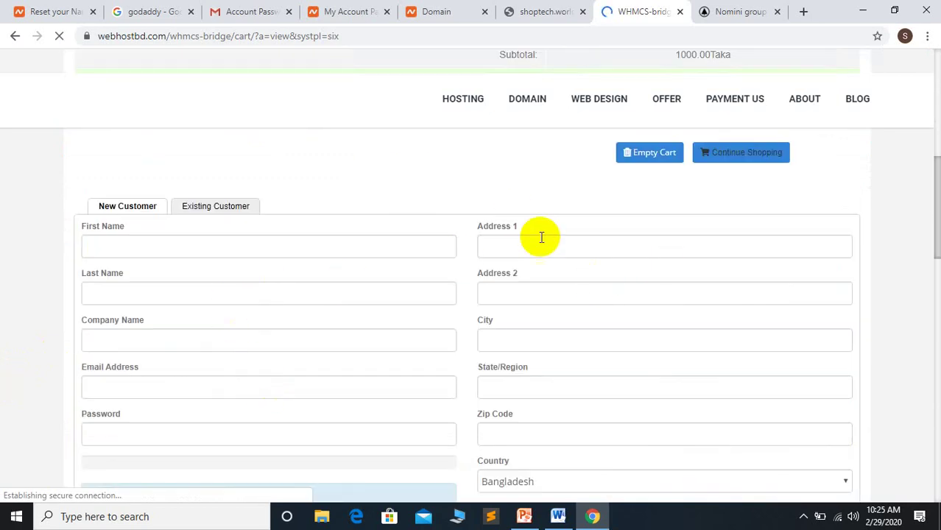
scroll(699, 288, down, 5)
scroll(456, 339, down, 5)
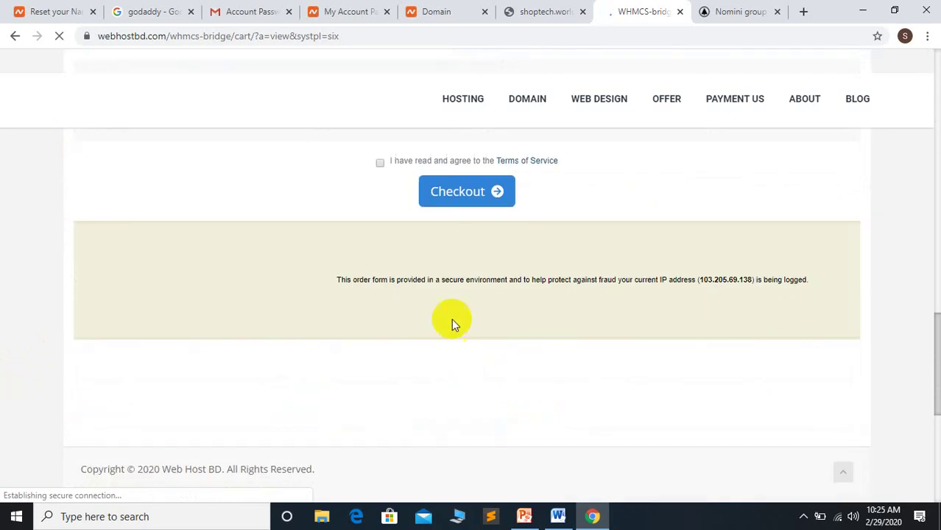
scroll(431, 246, up, 1)
click(409, 234)
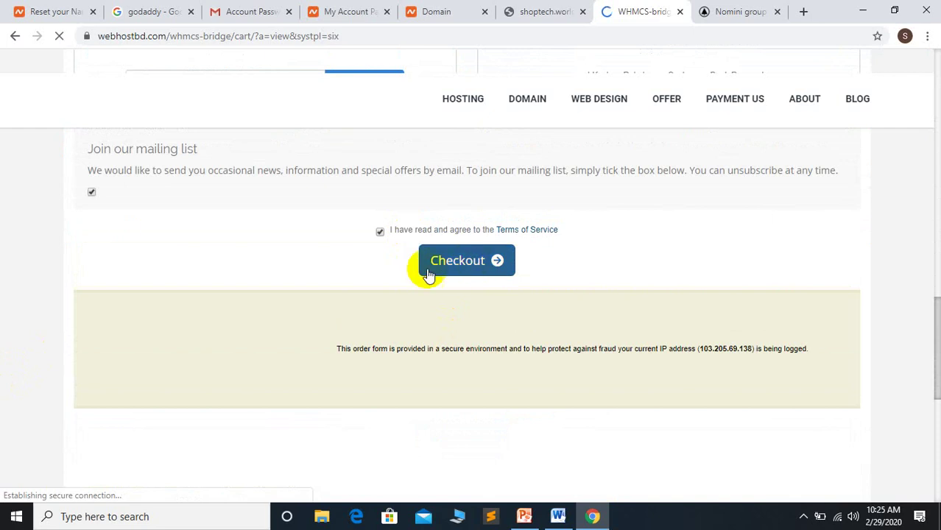
scroll(283, 258, up, 11)
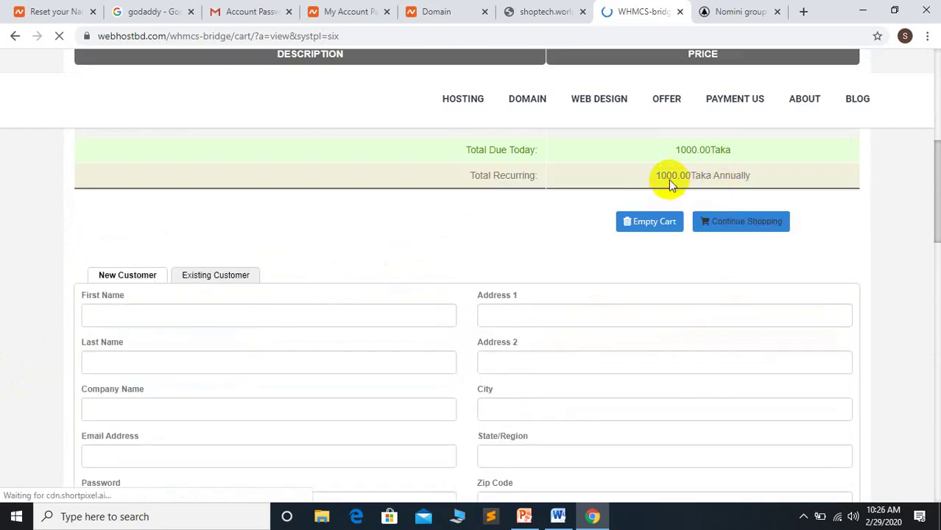
scroll(537, 206, up, 4)
scroll(516, 221, down, 15)
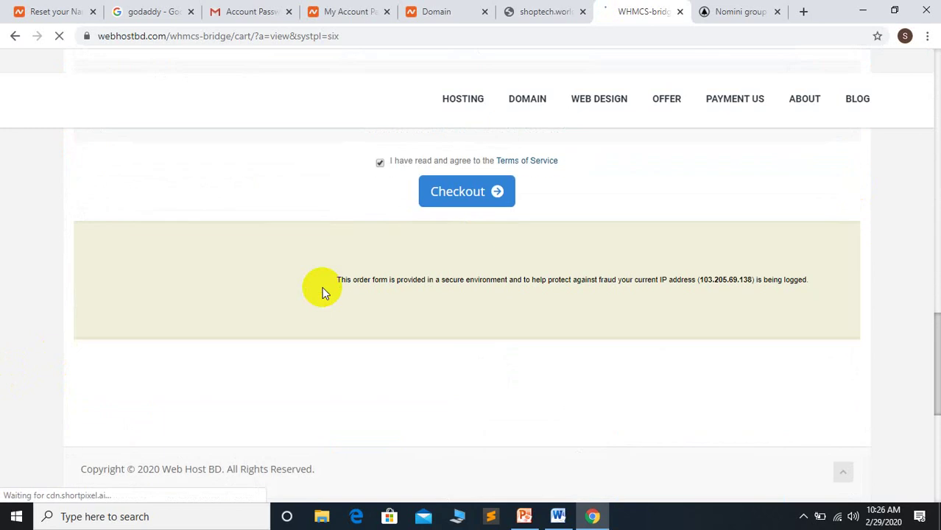
scroll(564, 147, up, 14)
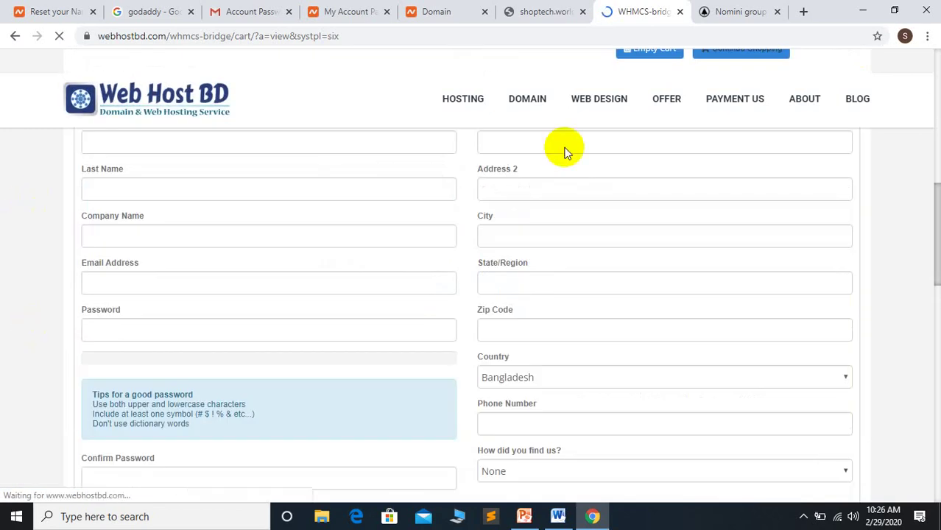
scroll(147, 125, up, 2)
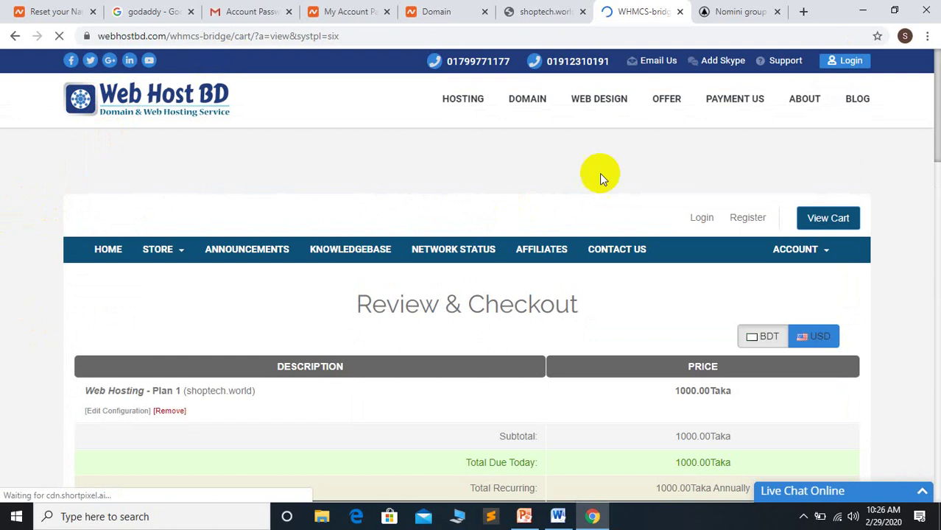
Look at the shoptech.world site tab, then return to the Review & Checkout page
click(534, 11)
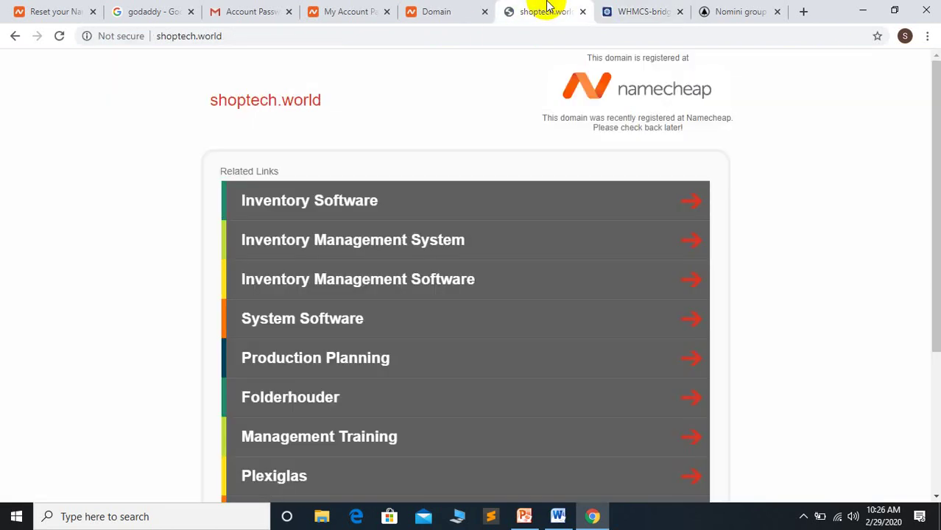
click(181, 35)
click(663, 10)
click(730, 9)
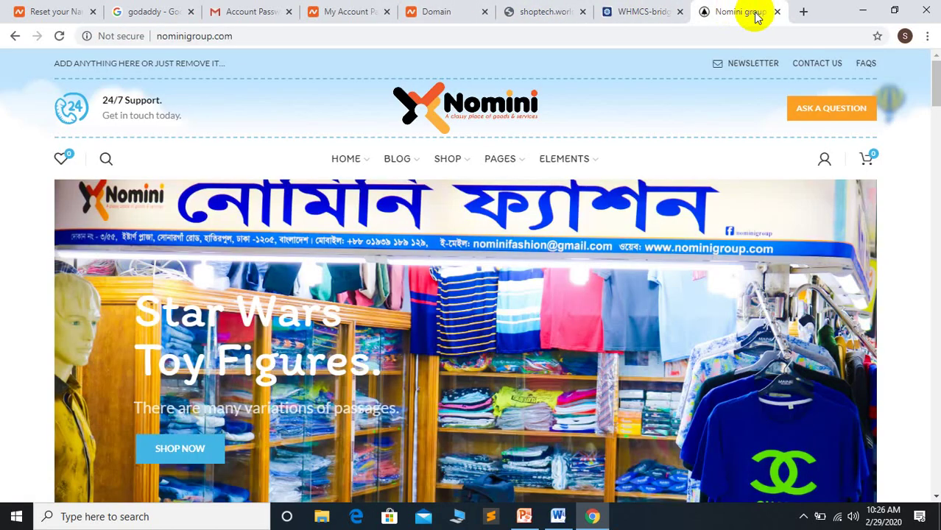
Search Google for readbaaz in a new tab and open the ReadBaaz website
click(801, 11)
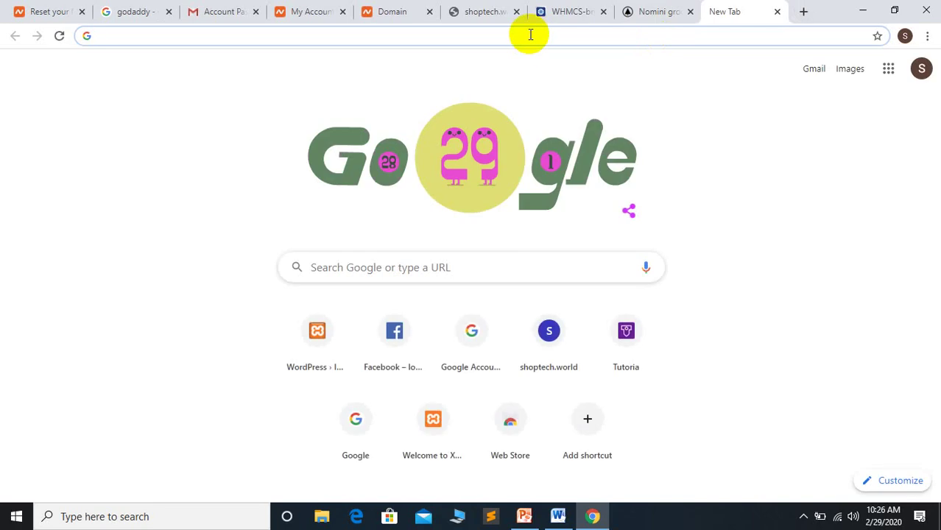
click(531, 35)
text(r)
key(BackSpace)
text(re)
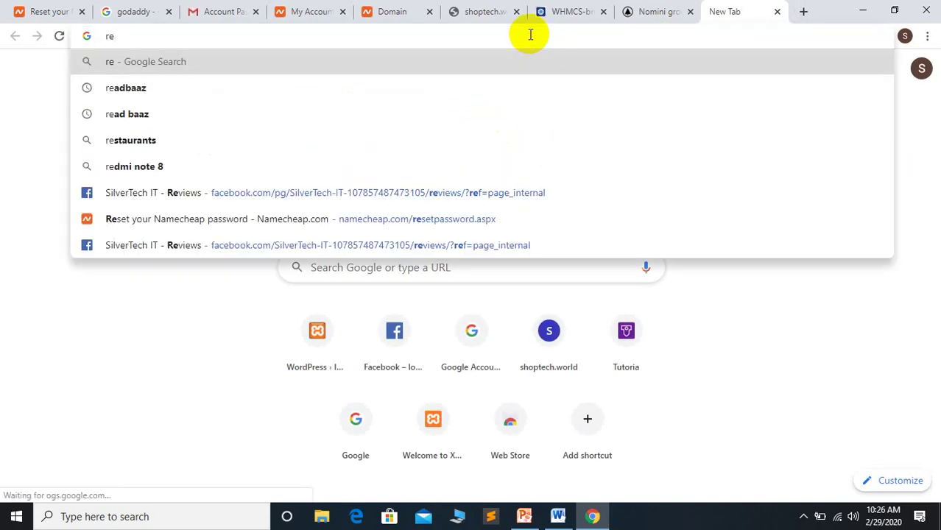
key(Down)
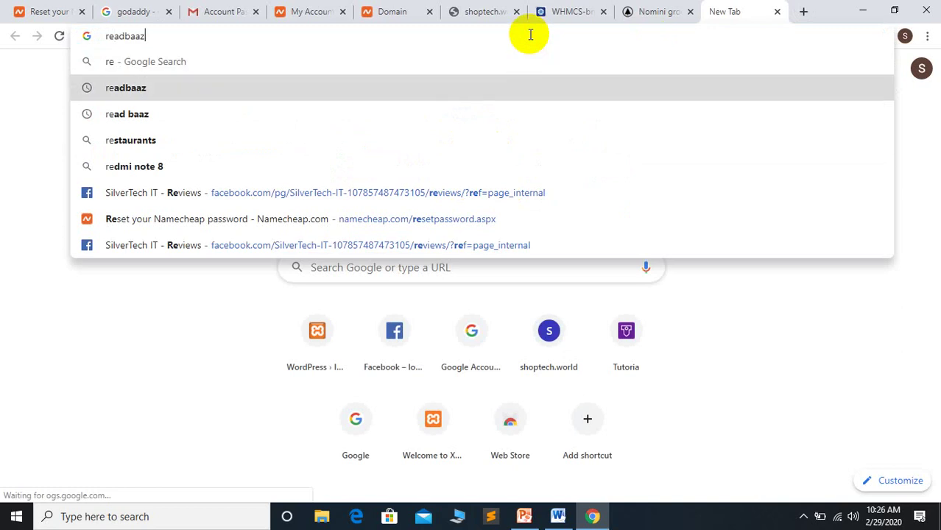
key(Return)
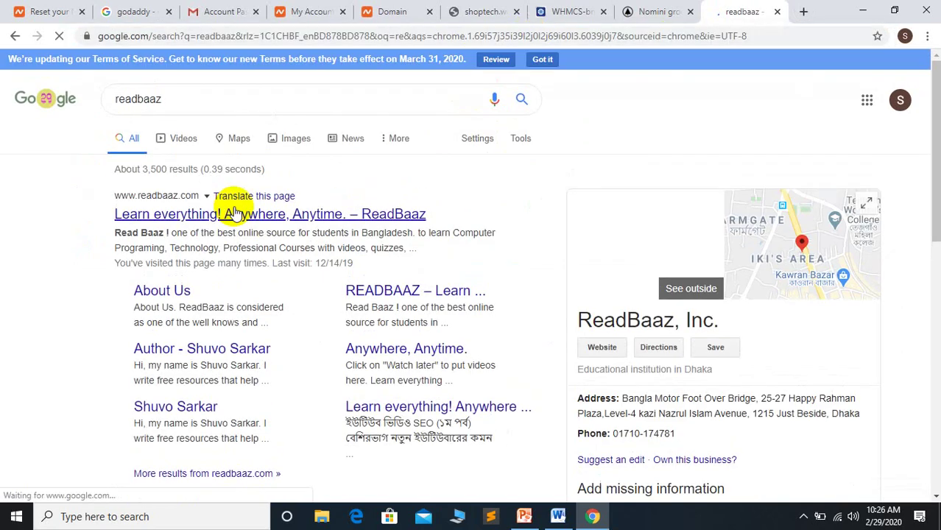
click(229, 213)
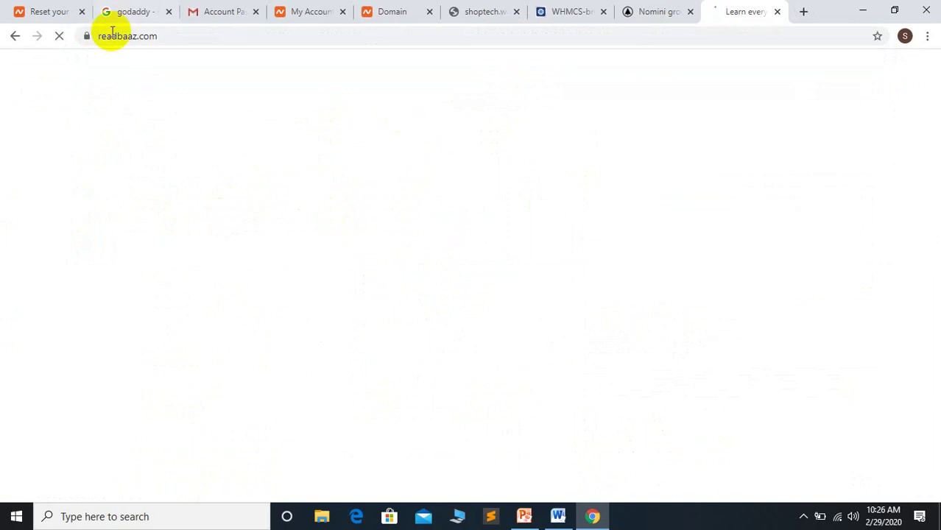
click(187, 35)
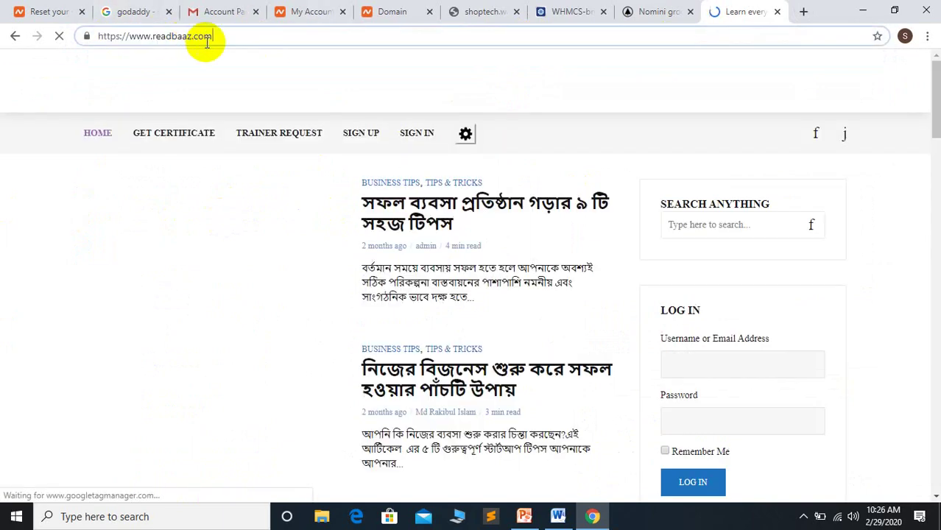
Review shoptech.world on the Namecheap dashboard, then return to the ReadBaaz site
click(632, 9)
click(410, 11)
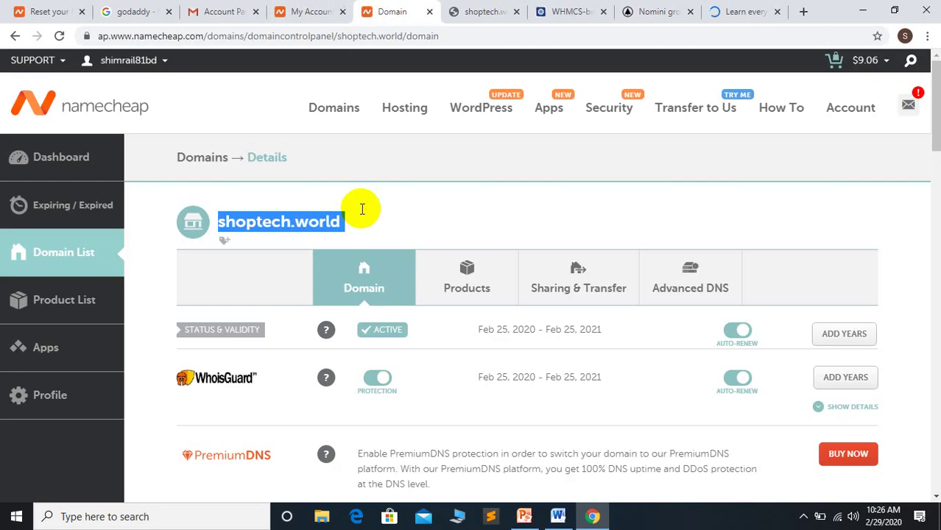
click(190, 9)
click(309, 11)
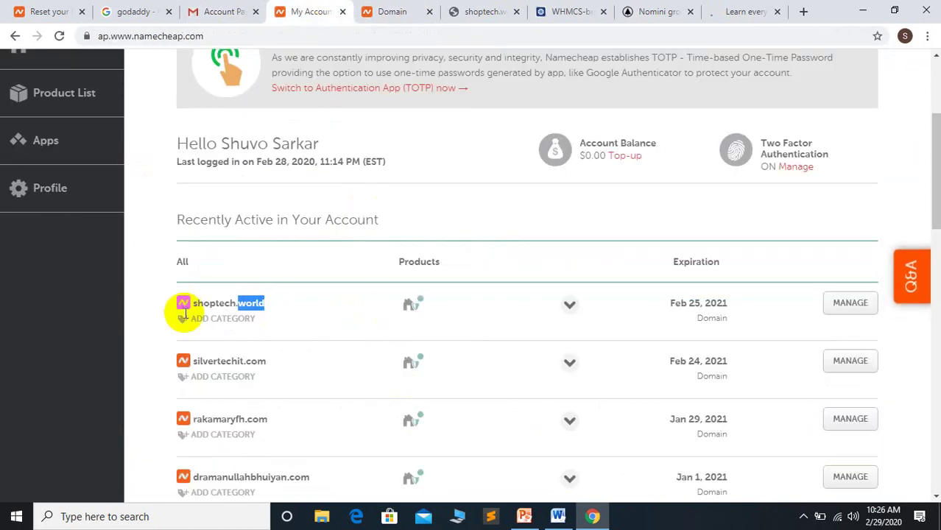
click(206, 303)
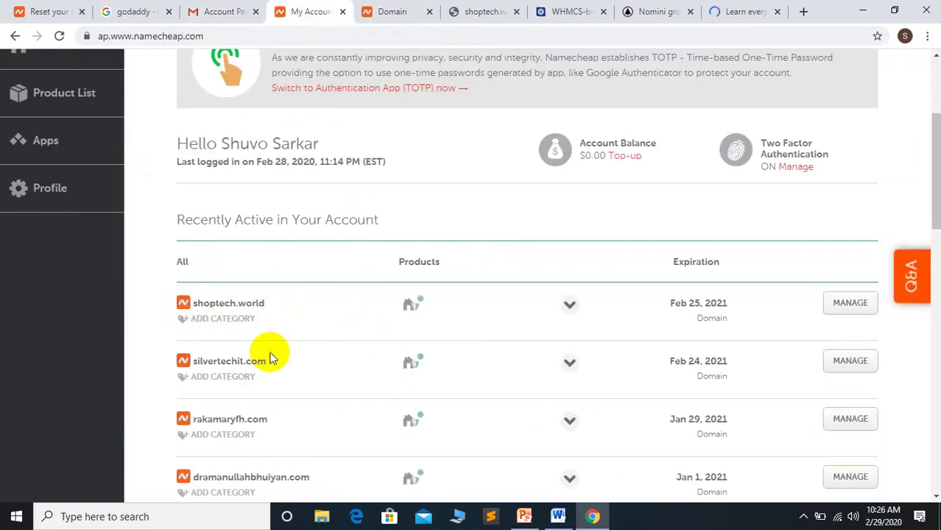
click(737, 6)
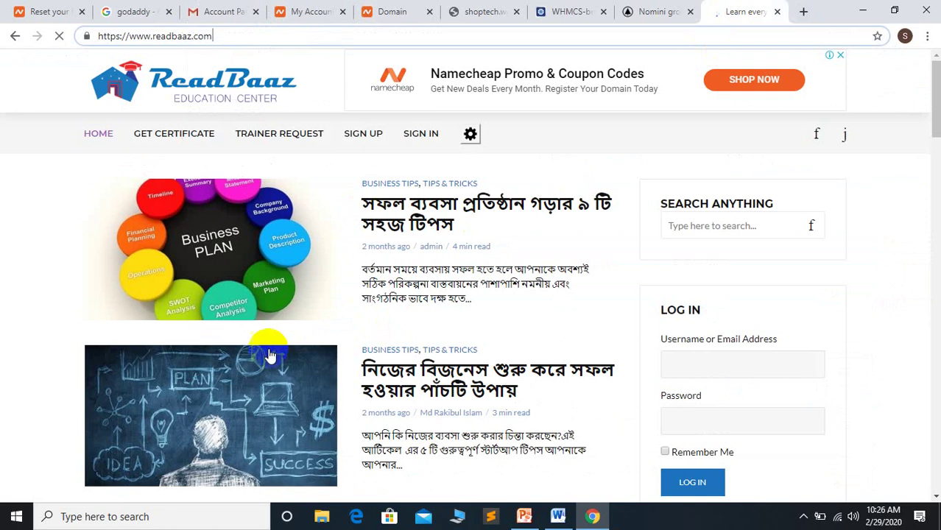
Append /cpanel to readbaaz.com to load the cPanel login page on port 2083
click(224, 36)
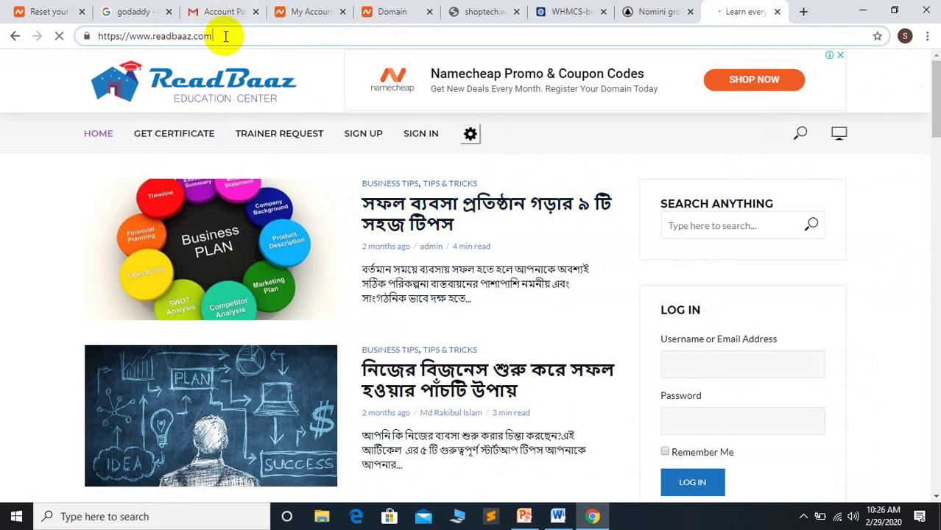
click(225, 36)
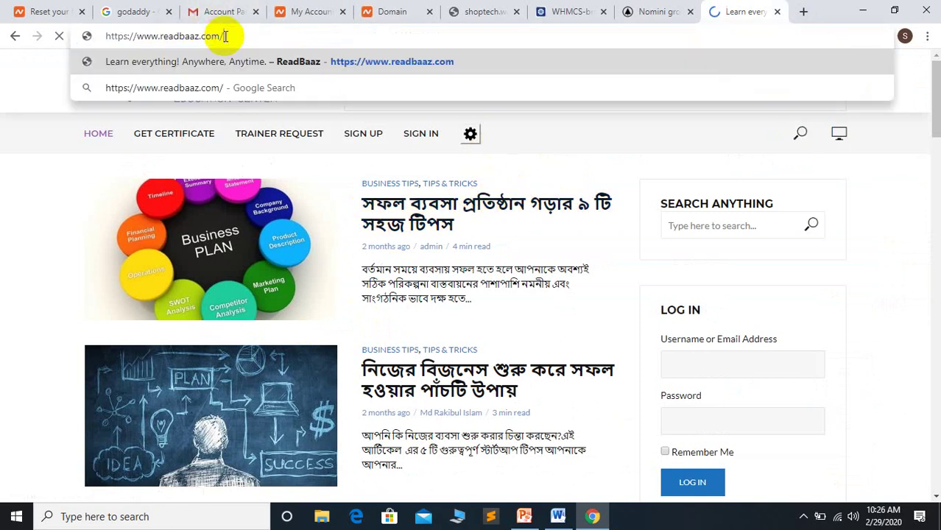
text(cp)
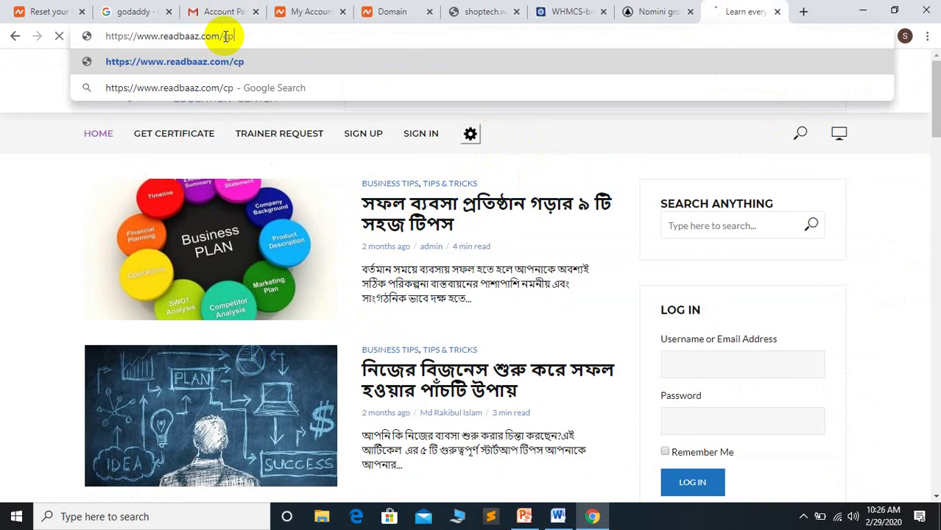
text(annel)
key(BackSpace)
key(BackSpace)
key(BackSpace)
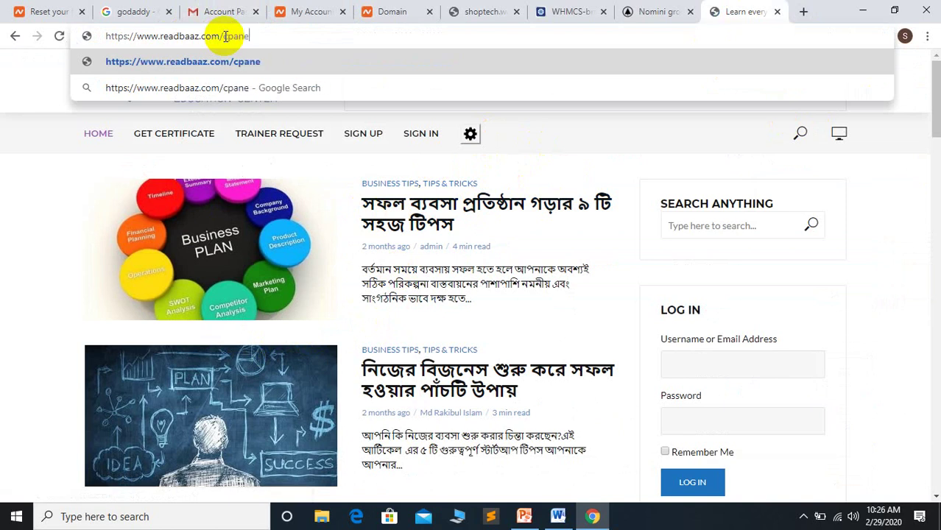
key(Return)
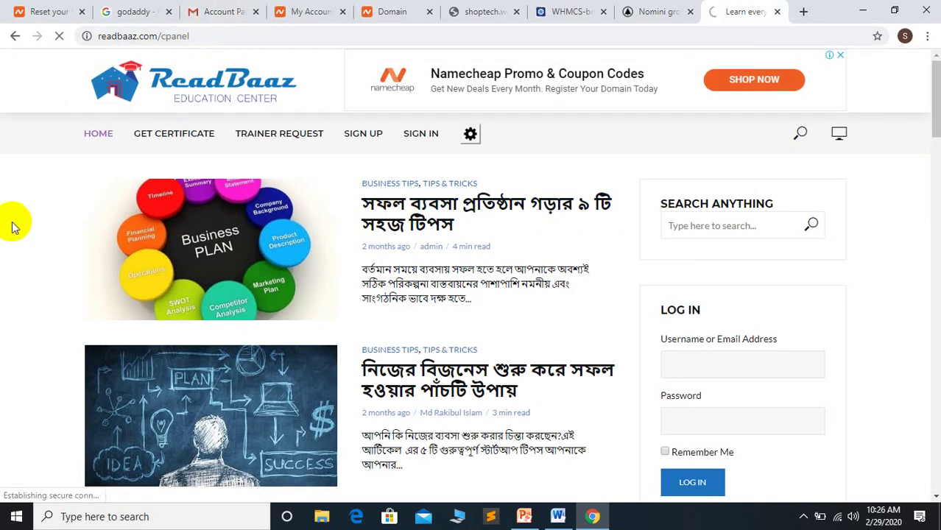
scroll(12, 226, down, 2)
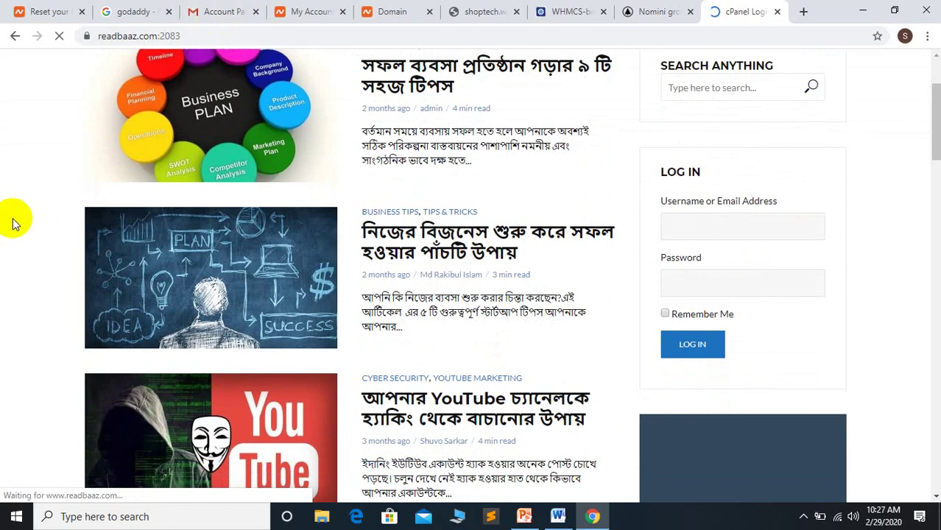
scroll(7, 212, down, 3)
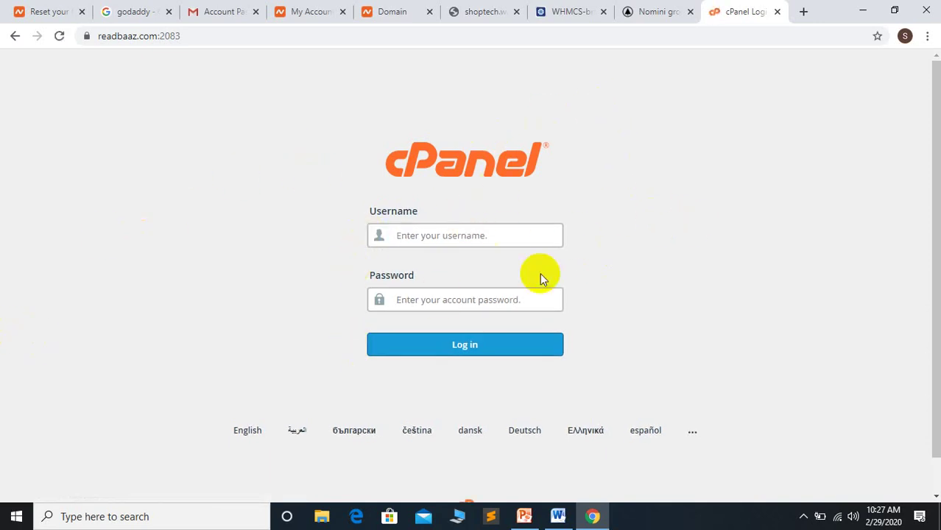
In Gmail's Starred list, open Web Host BD's 'cPanel Login Details of readbaaz.com' email
click(626, 9)
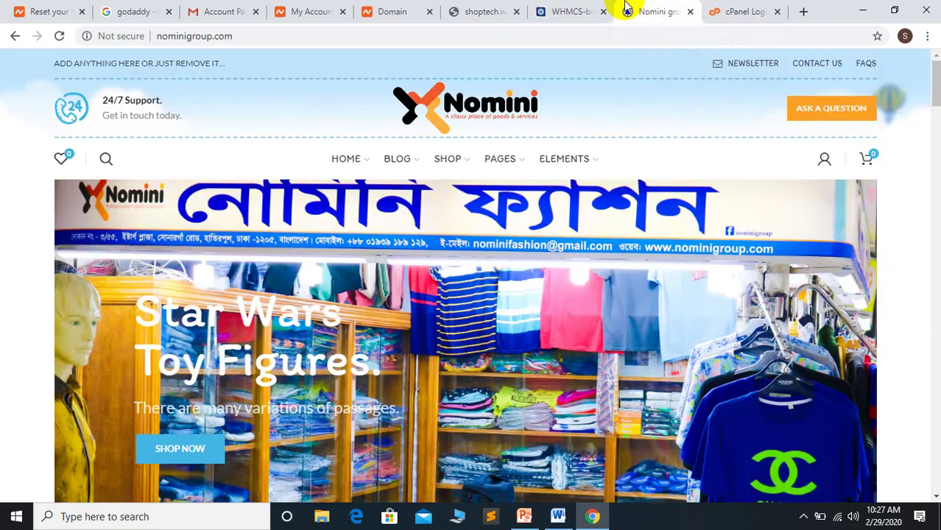
click(204, 9)
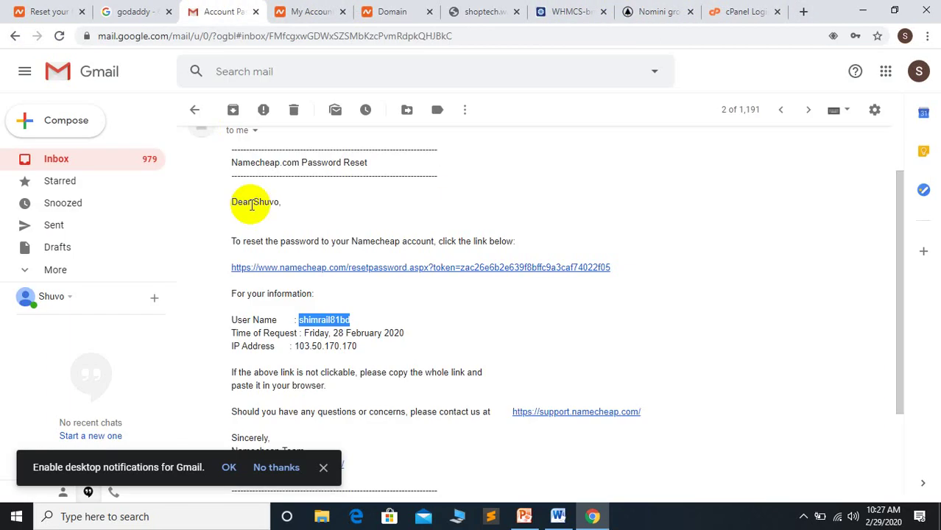
click(77, 163)
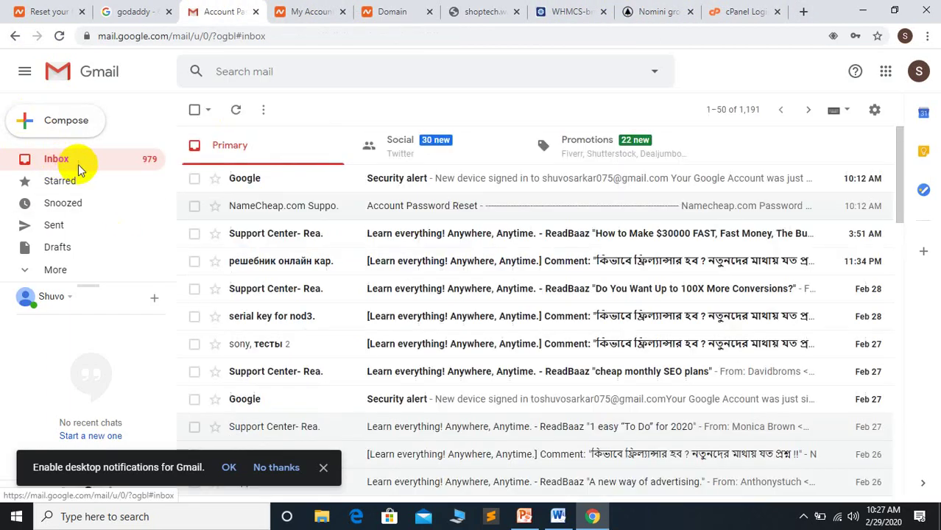
click(65, 185)
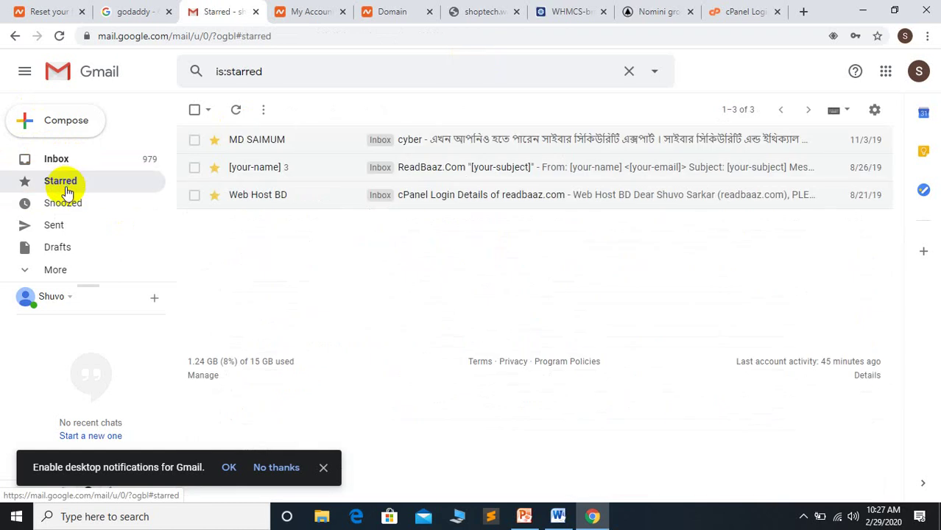
click(499, 172)
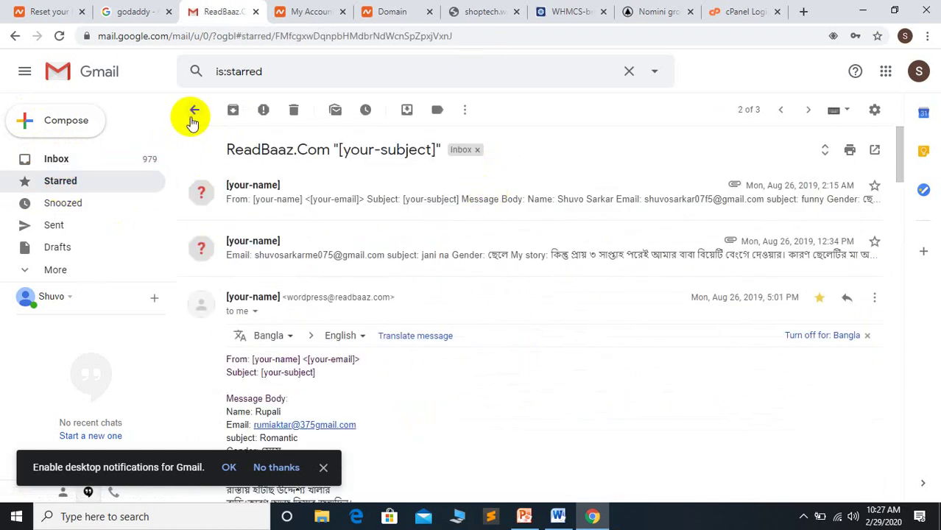
click(194, 112)
click(285, 196)
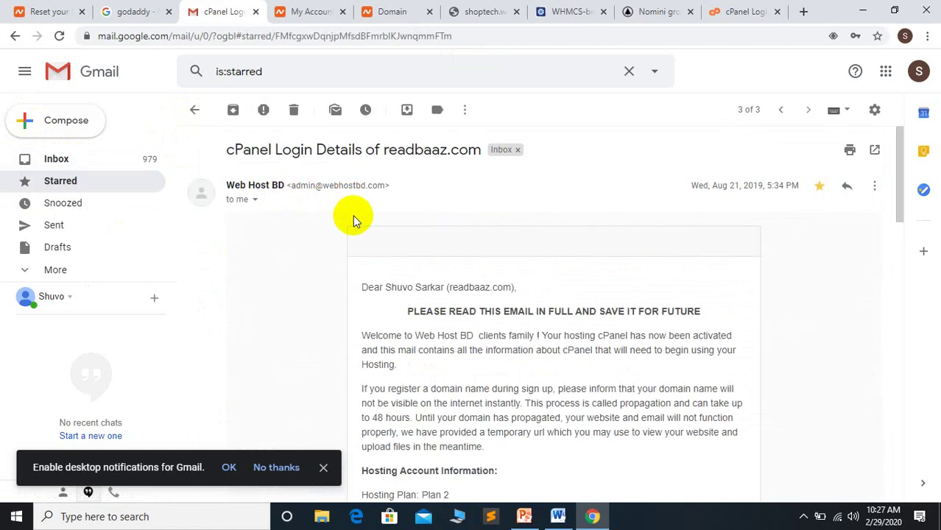
Scroll to and highlight the cPanel username and password in the email
scroll(542, 378, down, 5)
scroll(343, 368, up, 5)
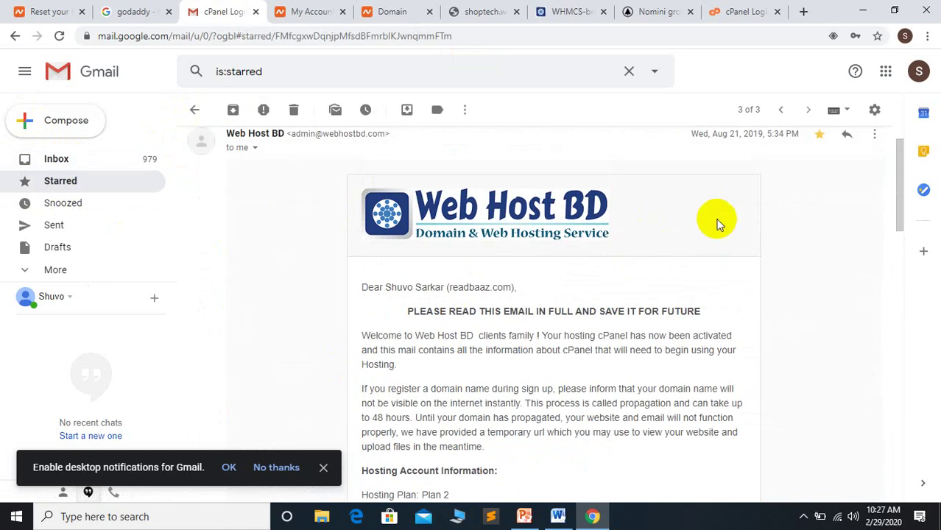
scroll(719, 223, down, 5)
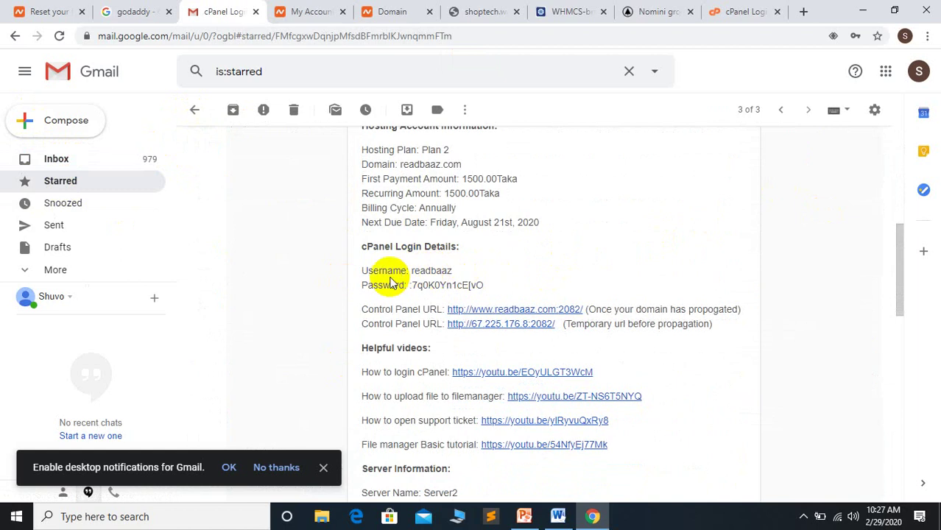
drag(414, 272, 543, 263)
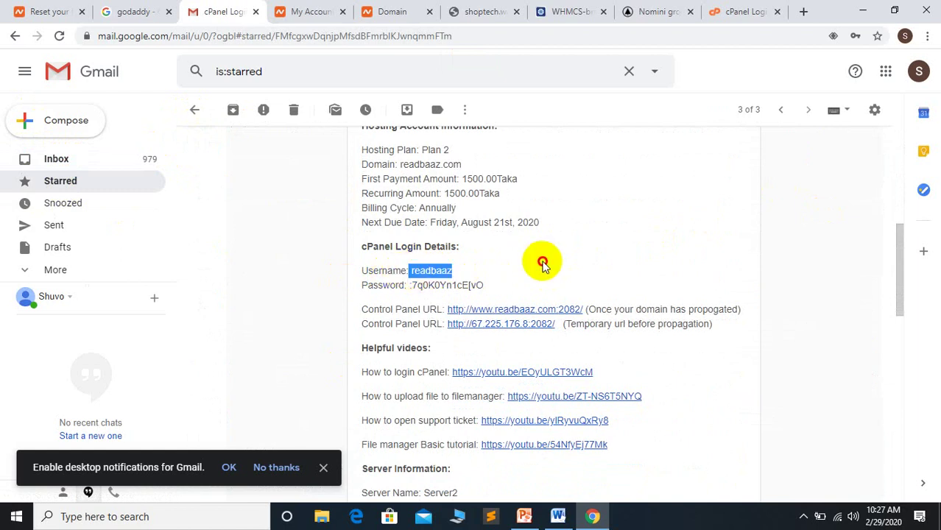
click(391, 281)
drag(409, 285, 490, 284)
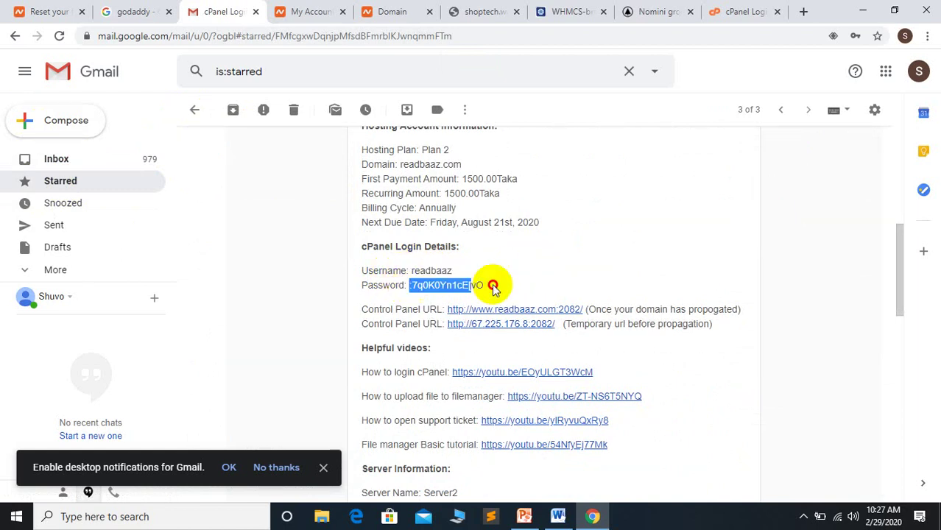
click(381, 295)
scroll(384, 309, down, 1)
Review the control panel URLs and nameserver lines in the Web Host BD email
scroll(475, 236, down, 1)
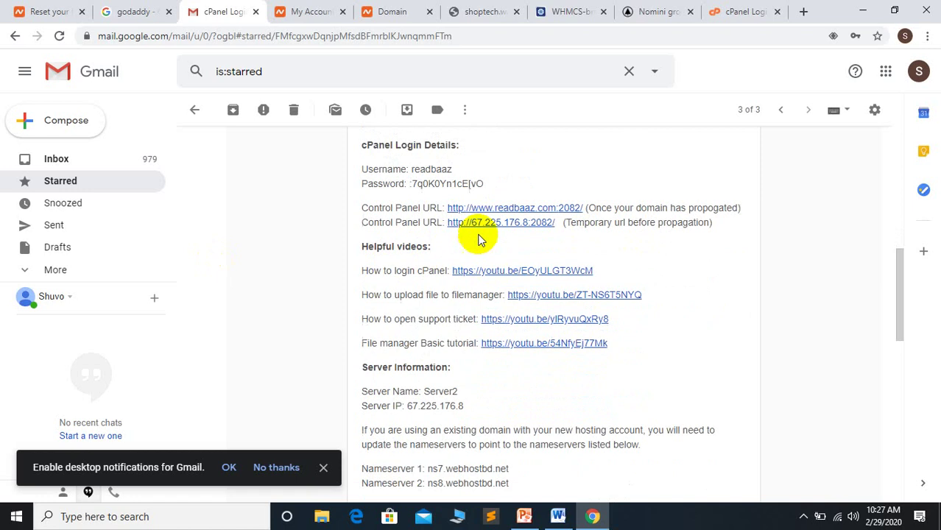
scroll(351, 237, up, 1)
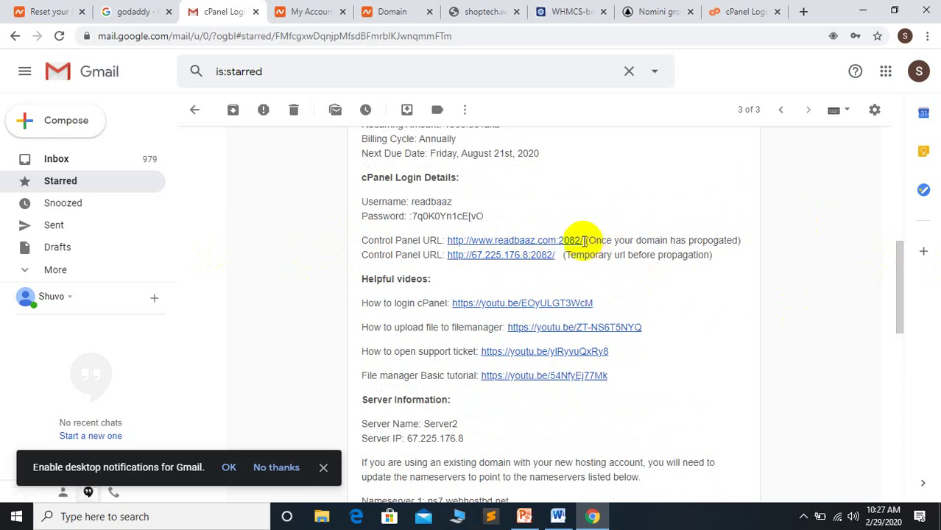
drag(584, 241, 451, 241)
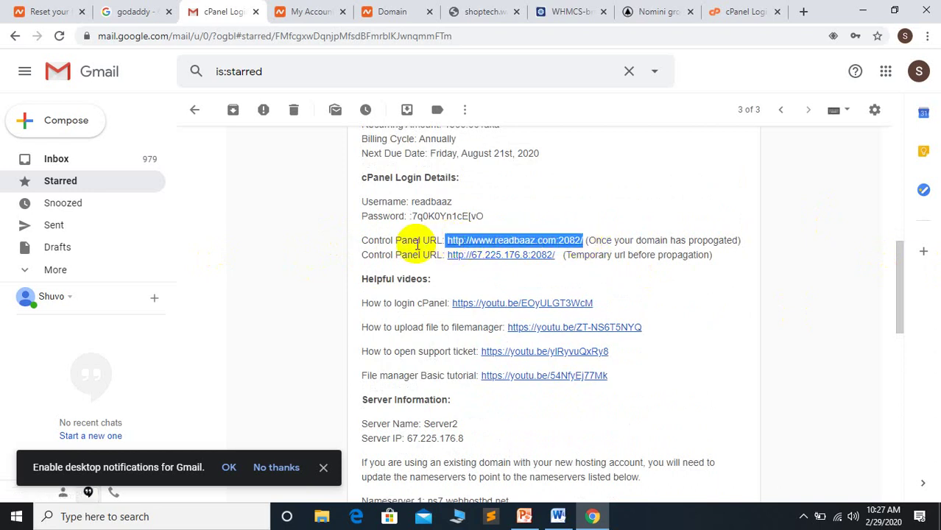
click(429, 251)
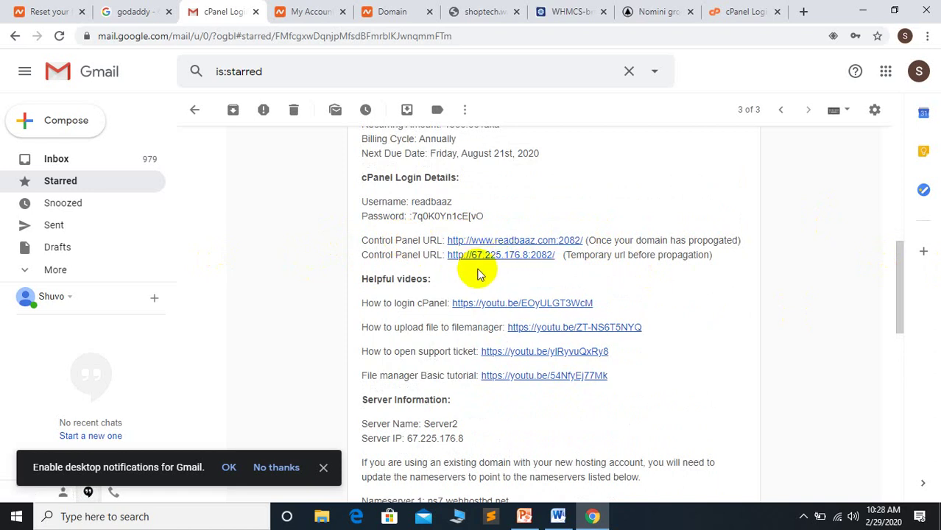
drag(470, 256, 527, 253)
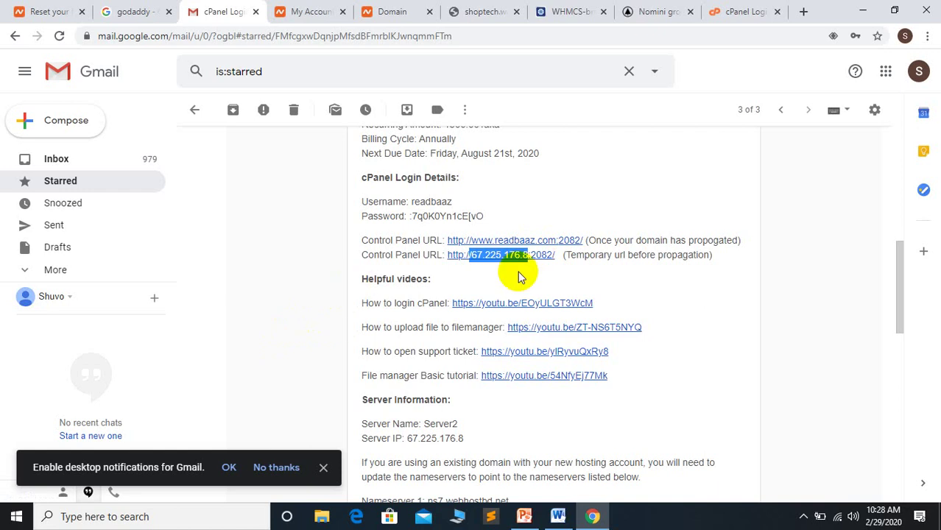
click(402, 259)
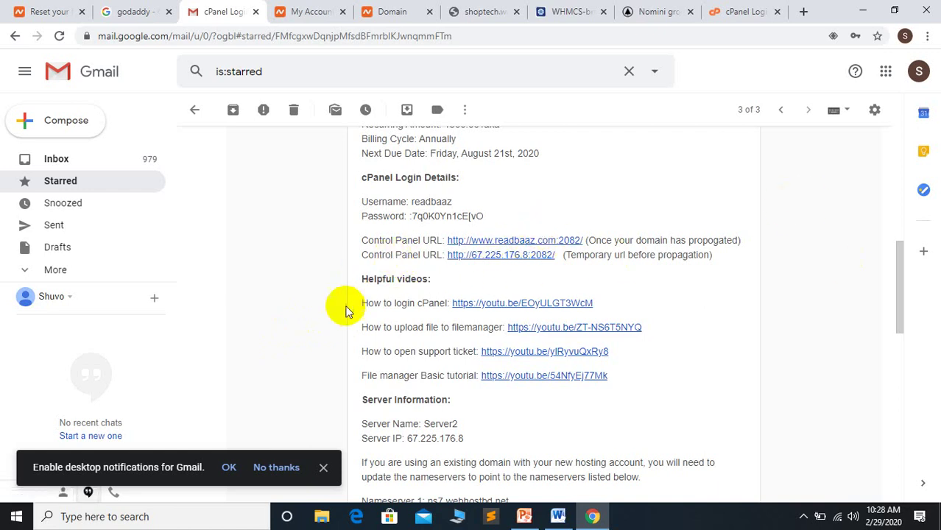
scroll(376, 305, down, 2)
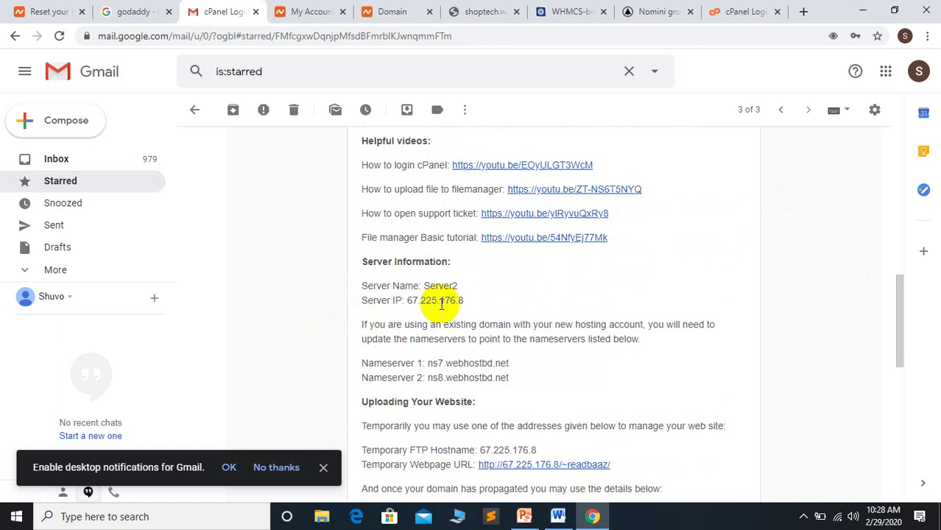
scroll(398, 280, down, 1)
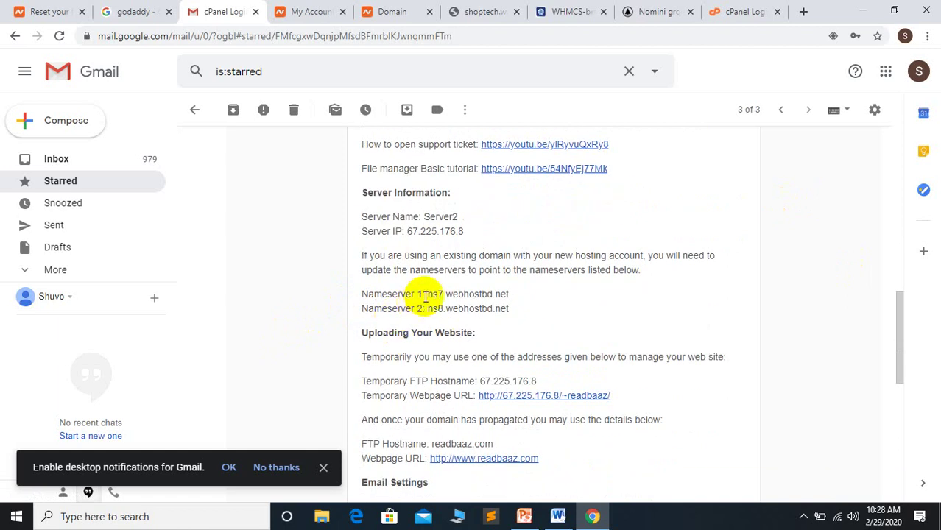
triple_click(448, 300)
click(458, 305)
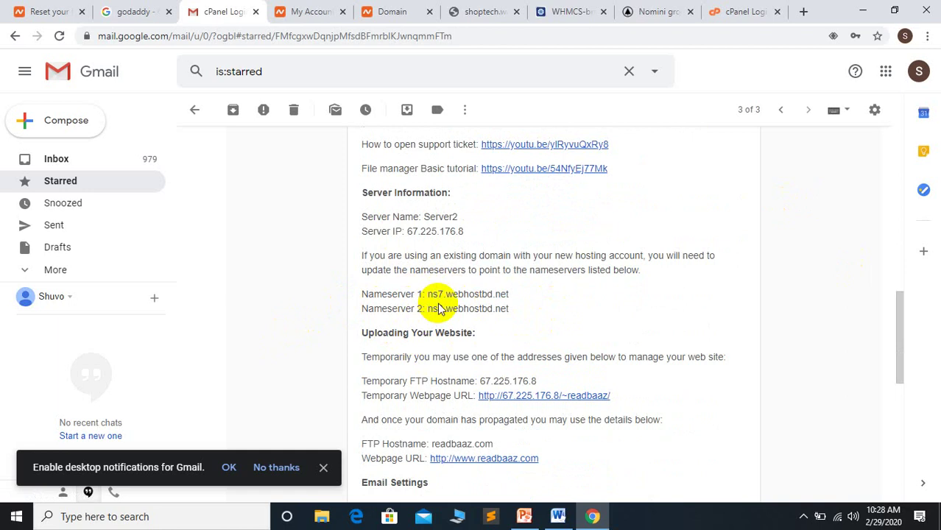
Copy the POP3 host address mail.readbaaz.com from the email
scroll(421, 313, down, 2)
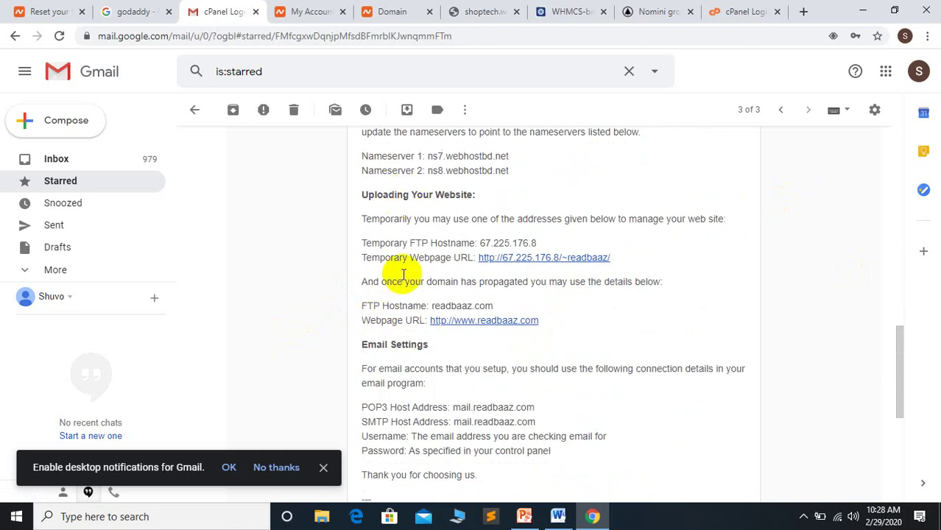
scroll(421, 400, down, 1)
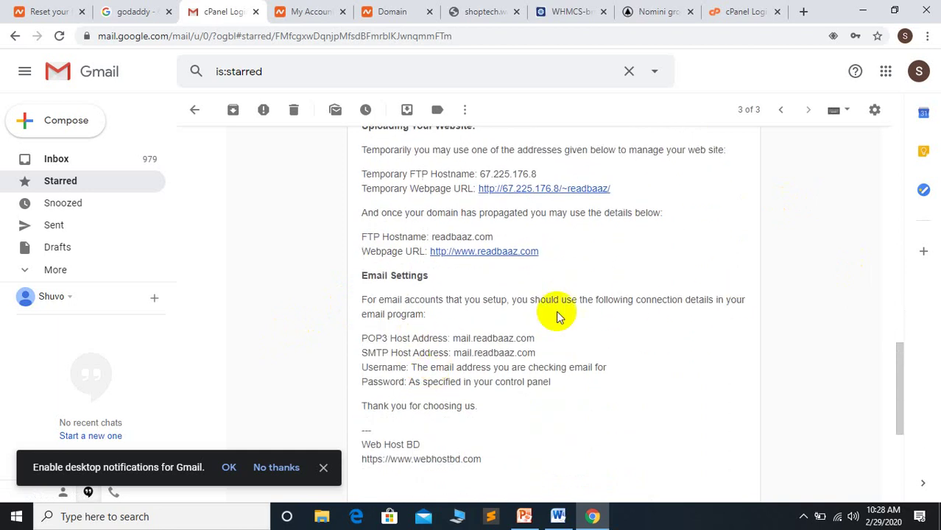
drag(453, 338, 690, 330)
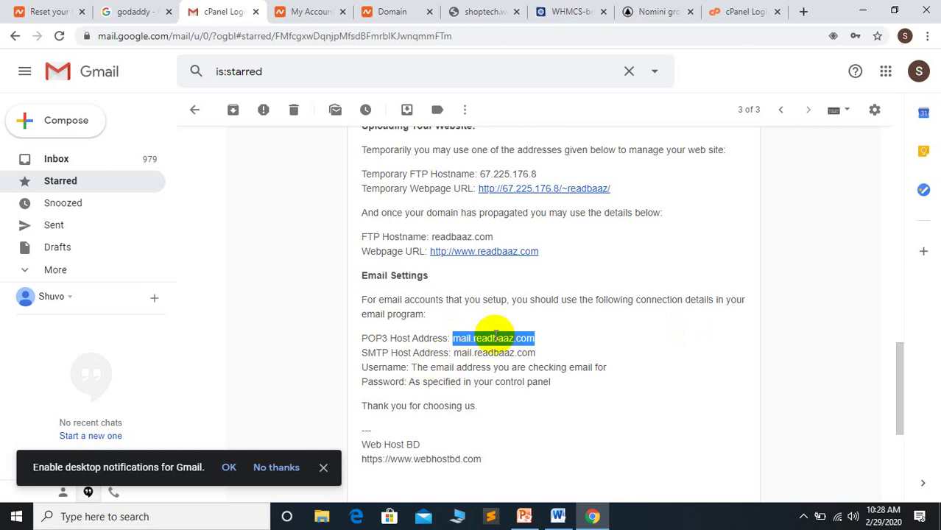
click(506, 338)
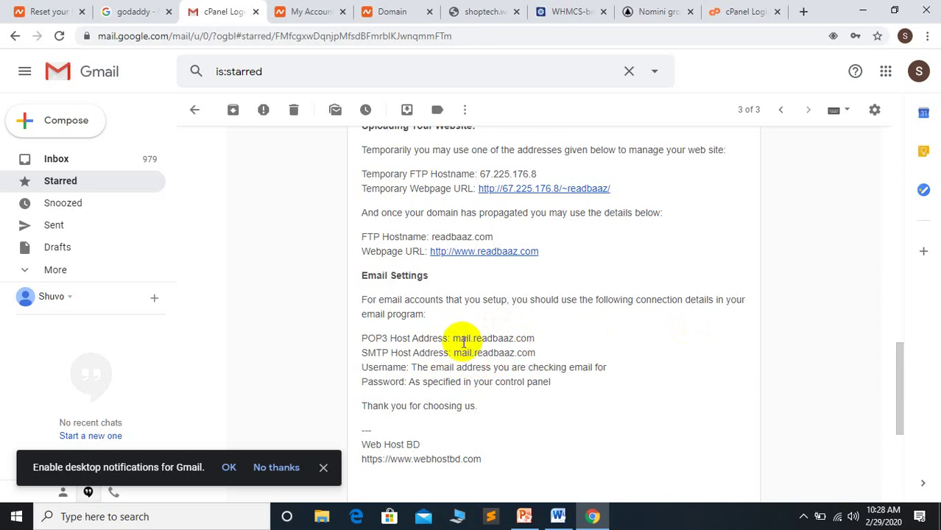
drag(453, 338, 611, 342)
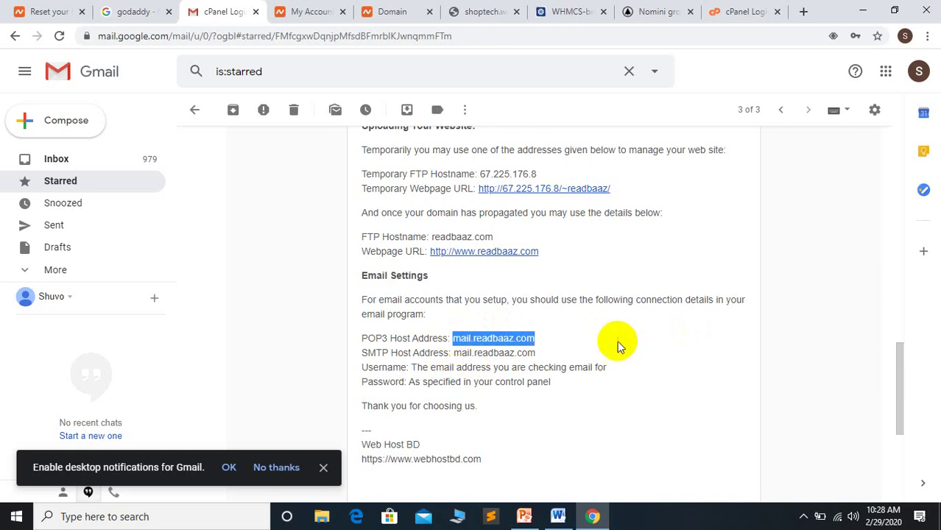
right_click(486, 337)
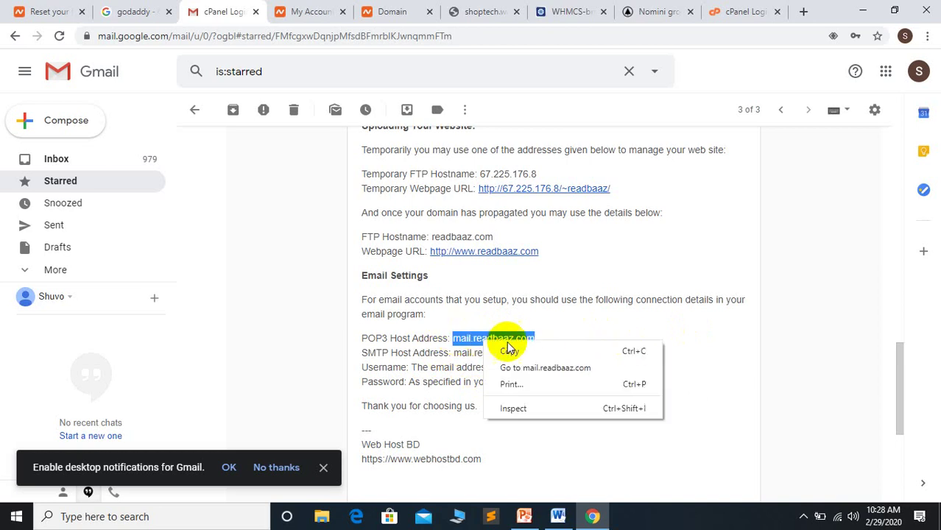
click(539, 352)
click(509, 357)
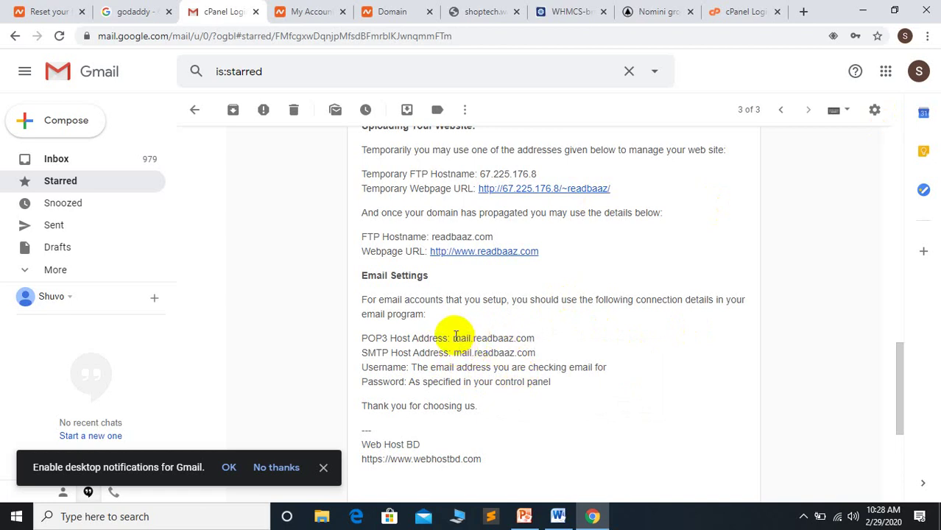
Scroll the email back to the cPanel Login Details section
scroll(412, 361, down, 3)
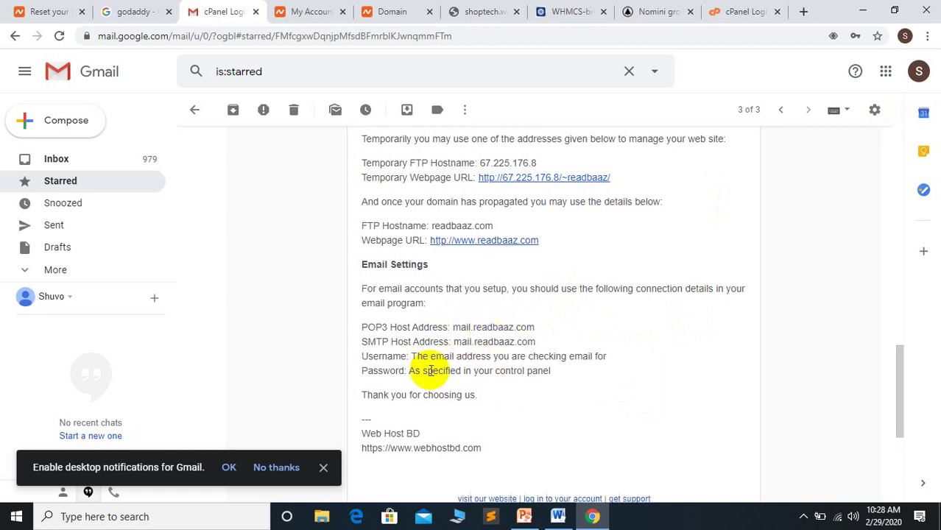
scroll(402, 354, up, 12)
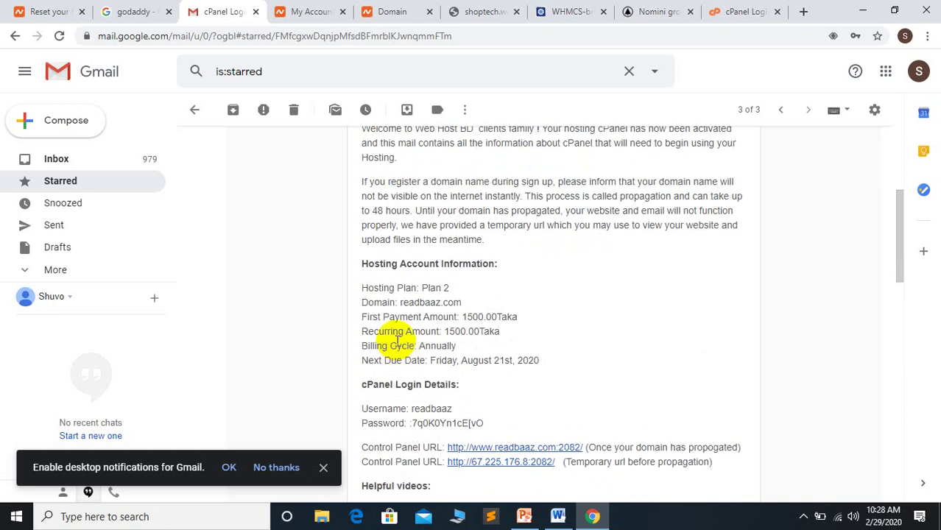
scroll(403, 335, down, 1)
scroll(406, 321, down, 5)
scroll(412, 295, up, 2)
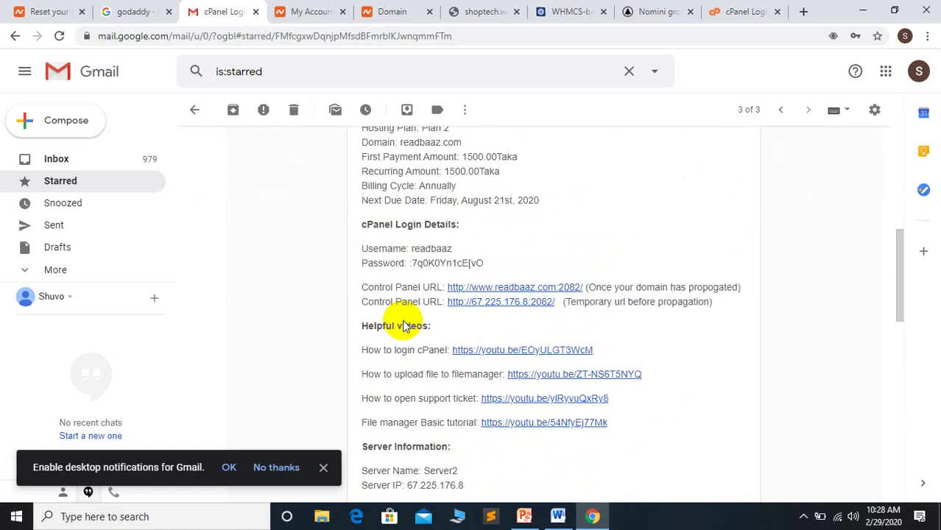
Log in to cPanel and decline Chrome's offer to save the password
click(742, 11)
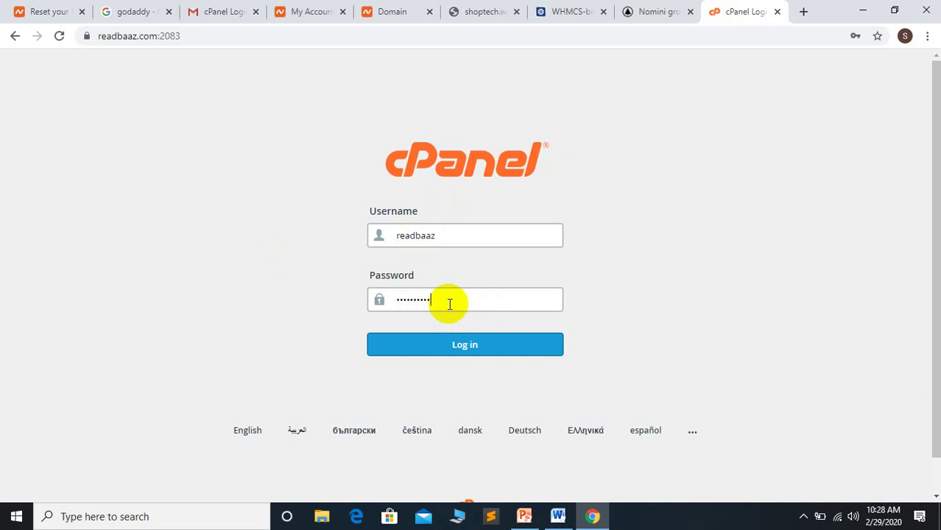
key(Return)
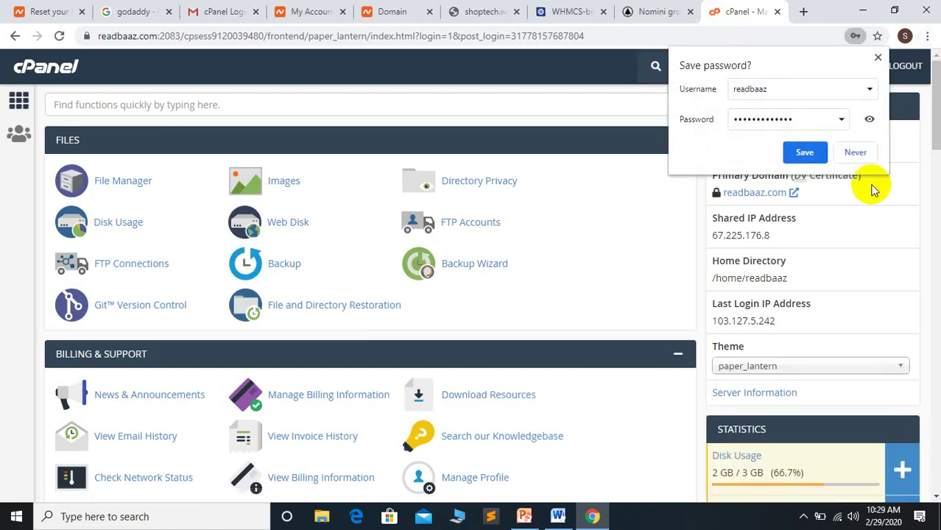
click(856, 152)
scroll(578, 291, down, 6)
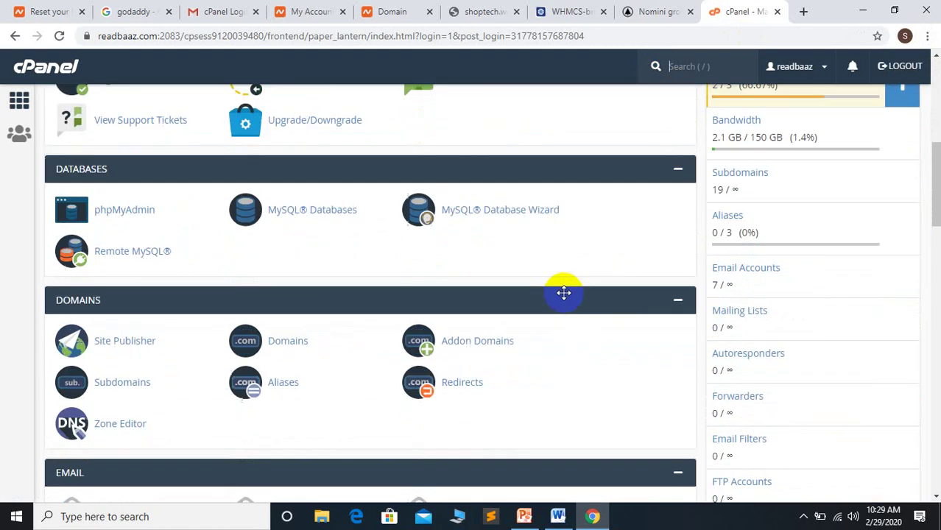
scroll(563, 298, up, 1)
scroll(572, 298, up, 1)
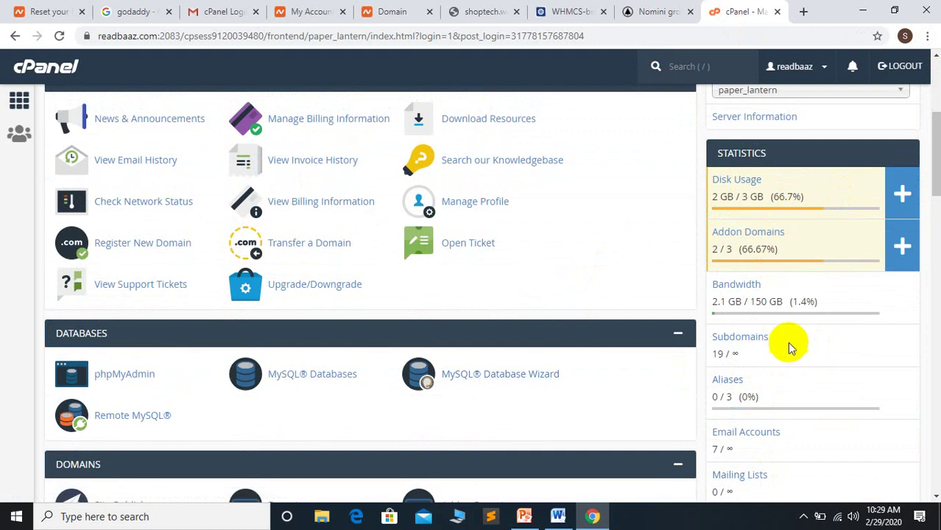
Review the readbaaz.com dashboard's disk usage and addon domain stats
click(735, 204)
drag(735, 204, 777, 198)
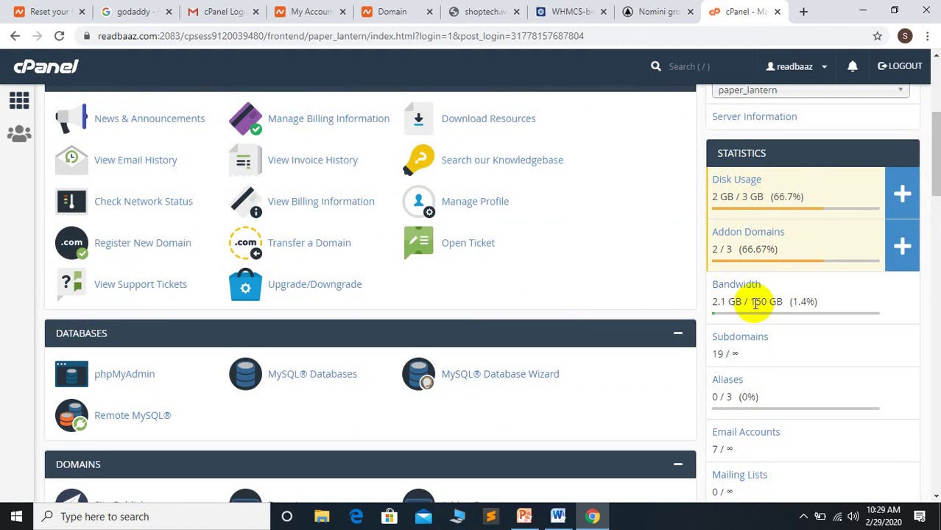
scroll(826, 319, down, 1)
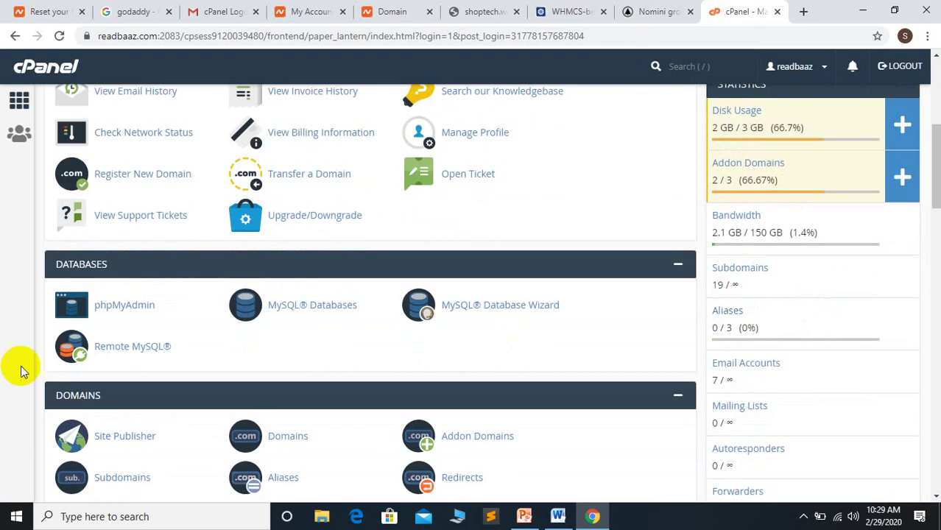
click(210, 257)
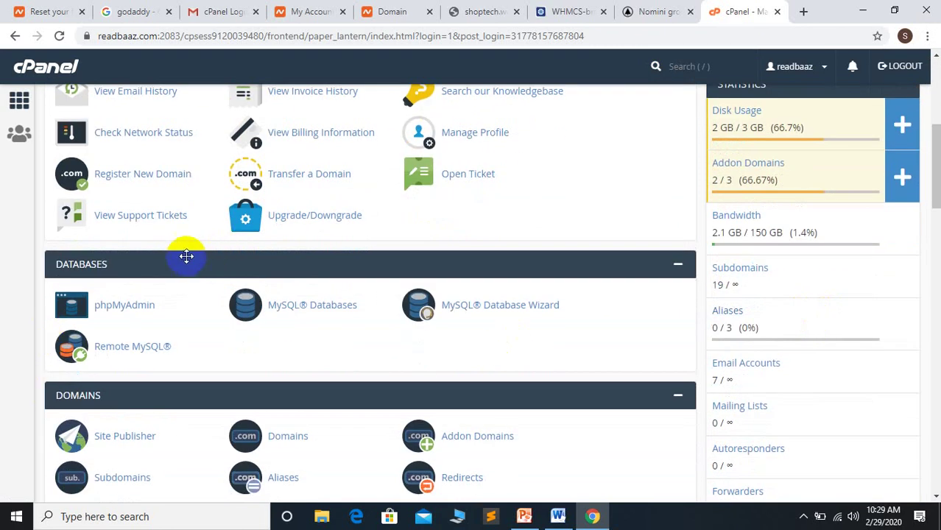
scroll(186, 257, down, 10)
scroll(6, 324, down, 6)
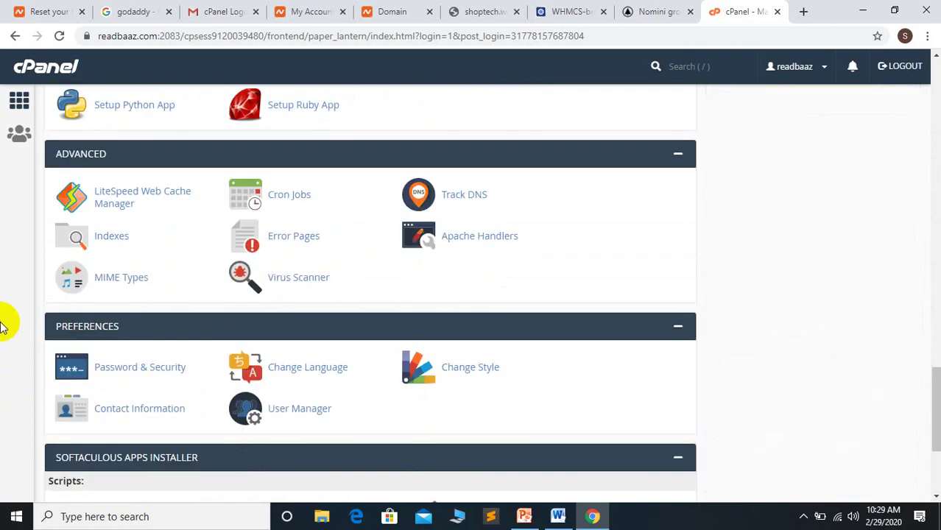
scroll(6, 321, up, 12)
scroll(282, 251, up, 5)
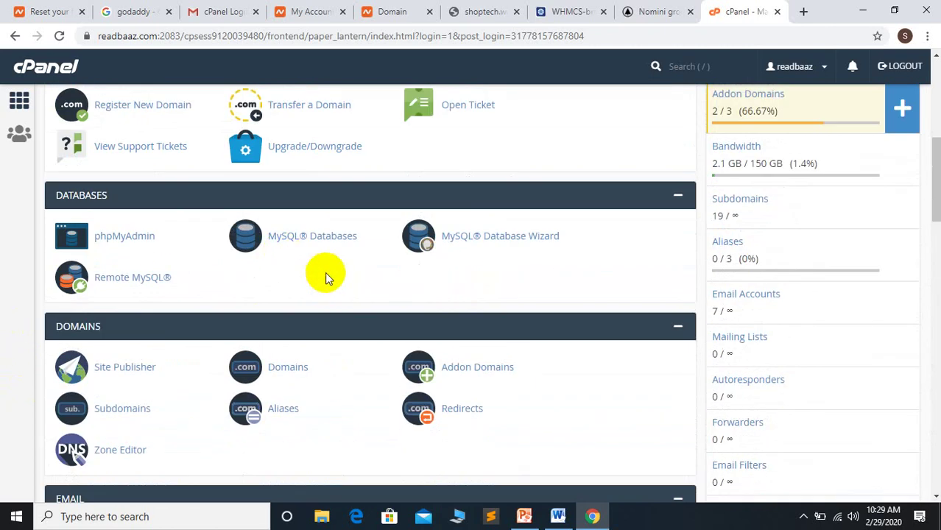
click(290, 372)
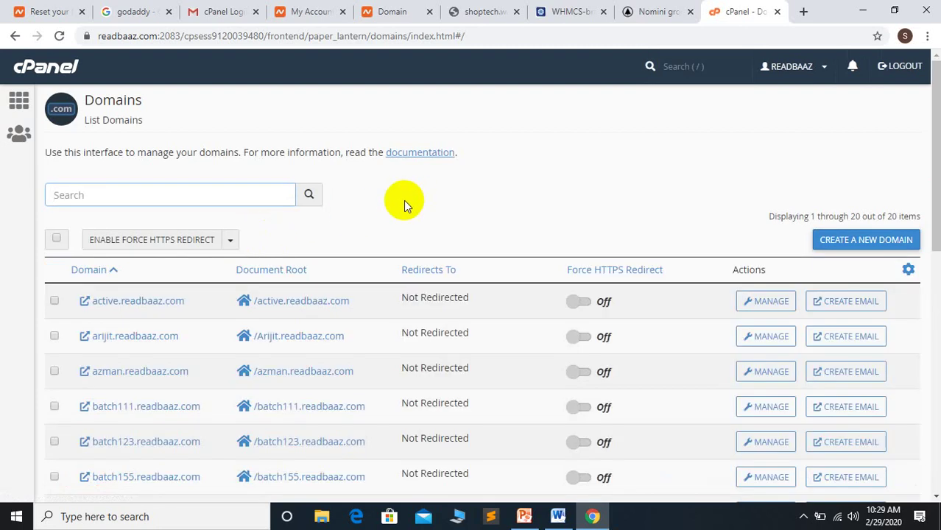
scroll(351, 294, down, 5)
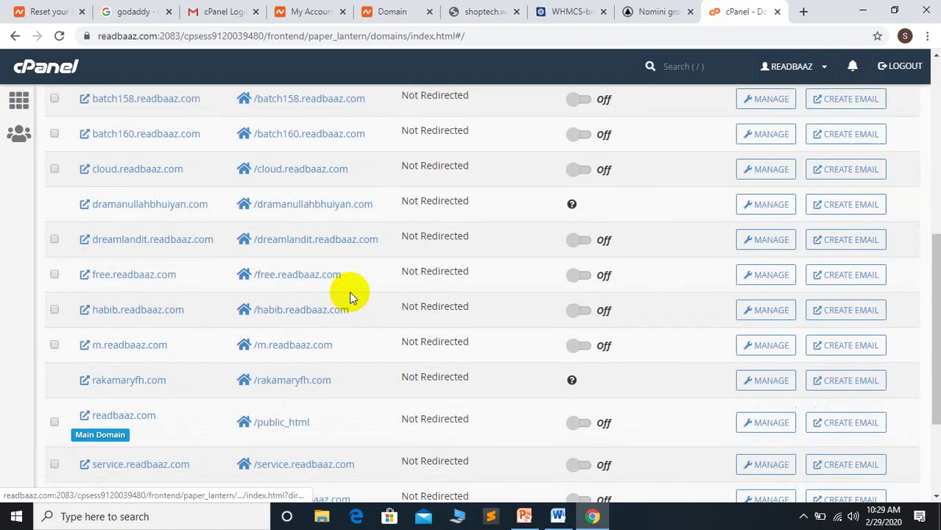
scroll(344, 302, up, 4)
scroll(344, 303, up, 2)
click(29, 79)
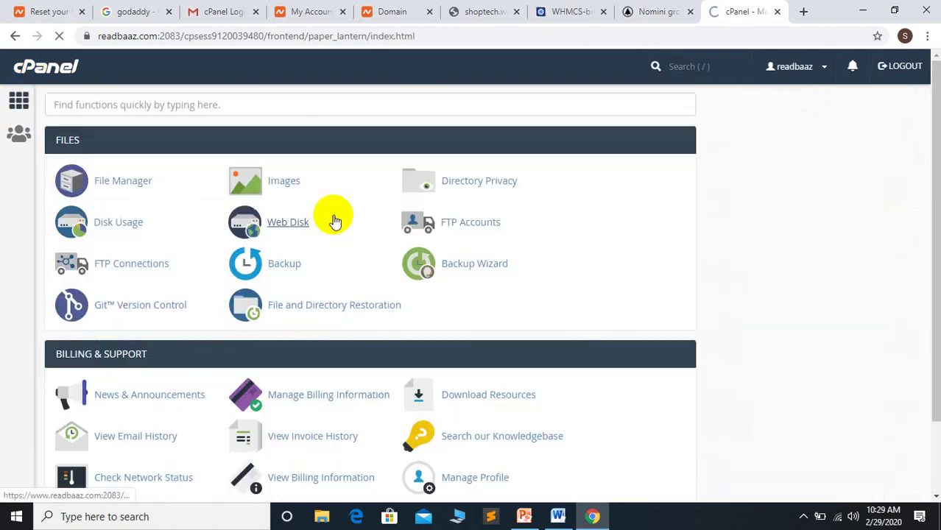
scroll(414, 299, down, 10)
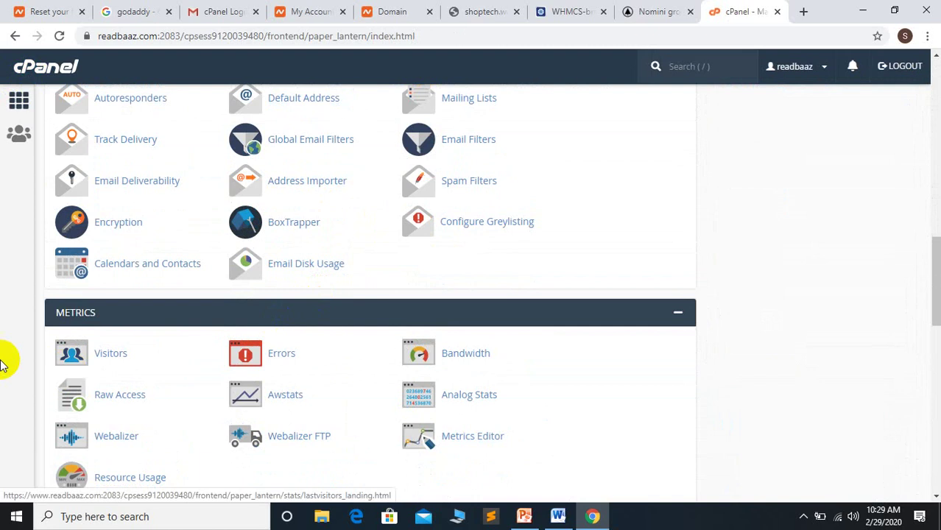
scroll(273, 273, up, 3)
scroll(274, 269, down, 10)
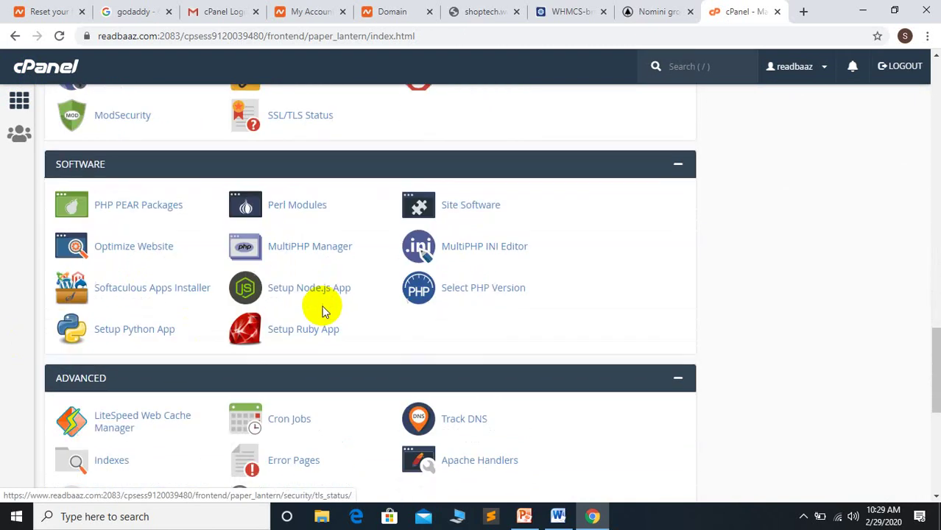
scroll(323, 311, down, 5)
scroll(412, 252, up, 10)
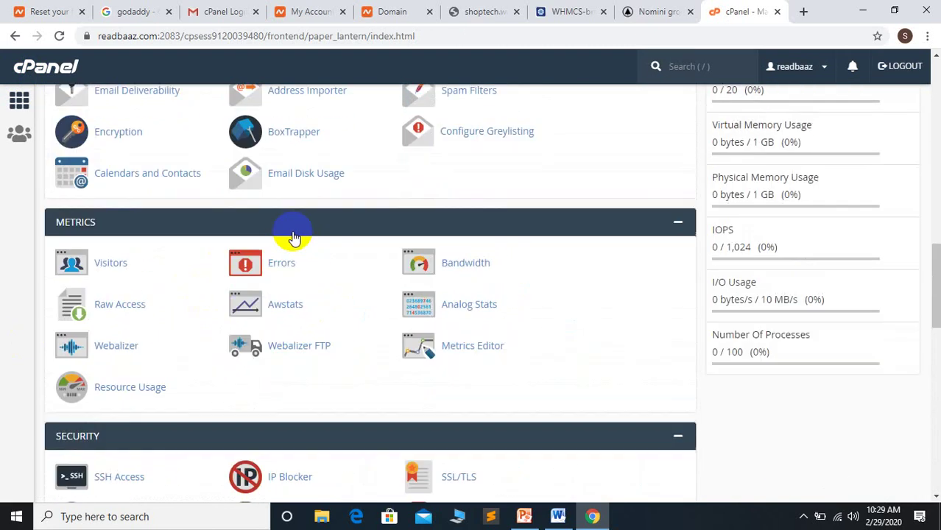
scroll(298, 236, up, 8)
scroll(356, 262, down, 1)
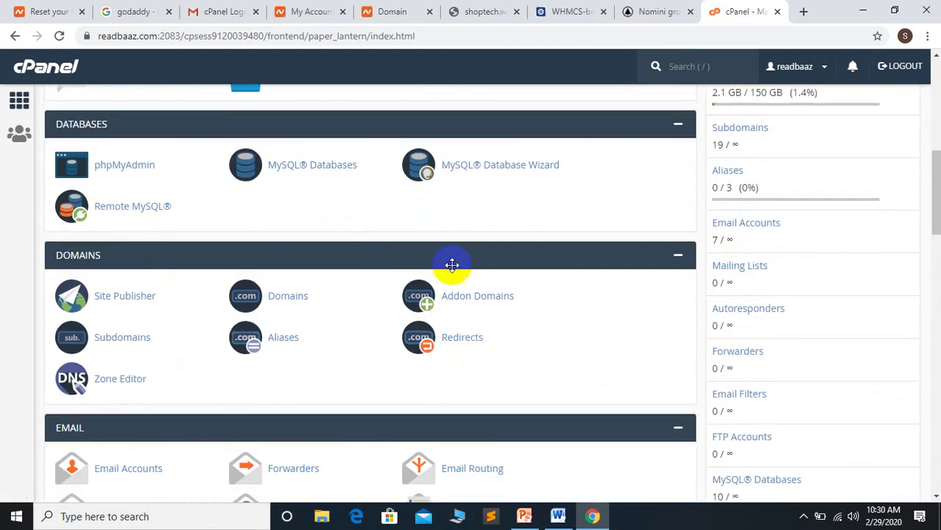
Open Addon Domains and copy shoptech.world from the Namecheap dashboard
click(480, 296)
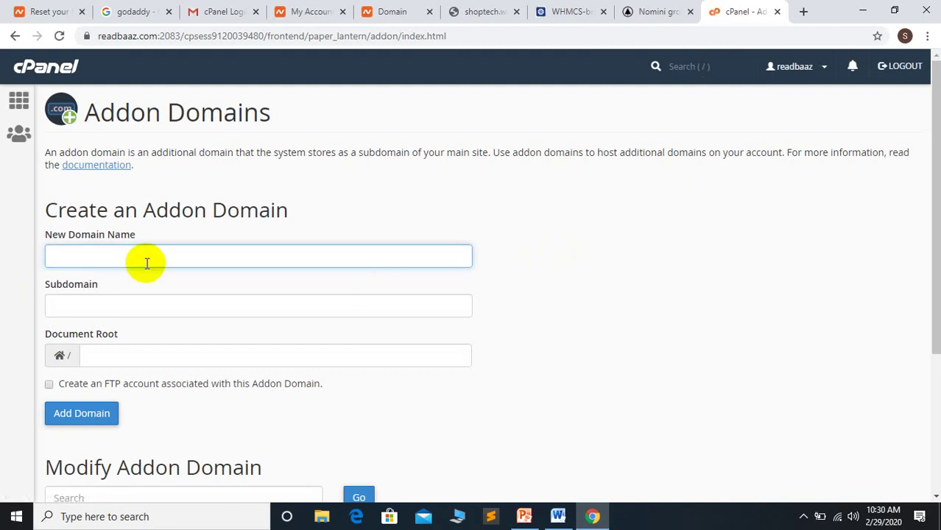
click(313, 11)
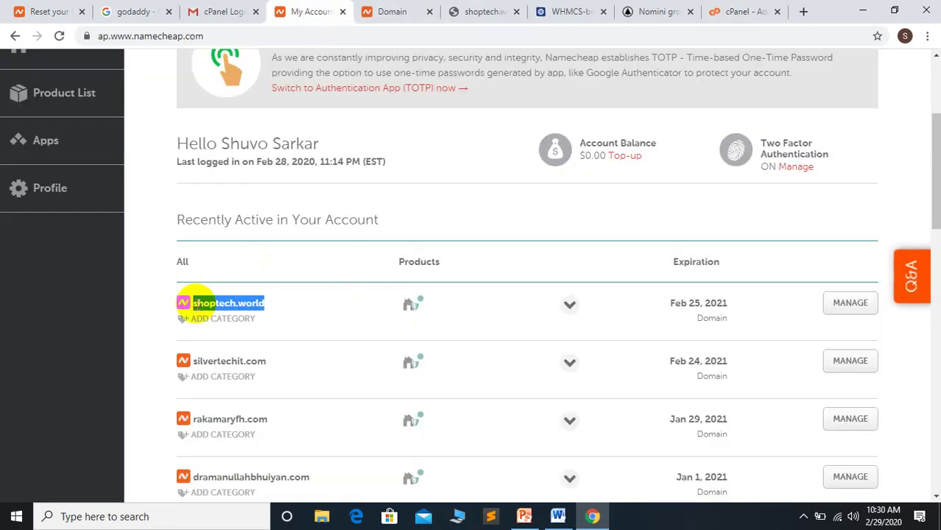
right_click(210, 302)
click(230, 311)
Add shoptech.world as an addon domain with auto-filled subdomain shoptech and root /shoptech.world
click(740, 11)
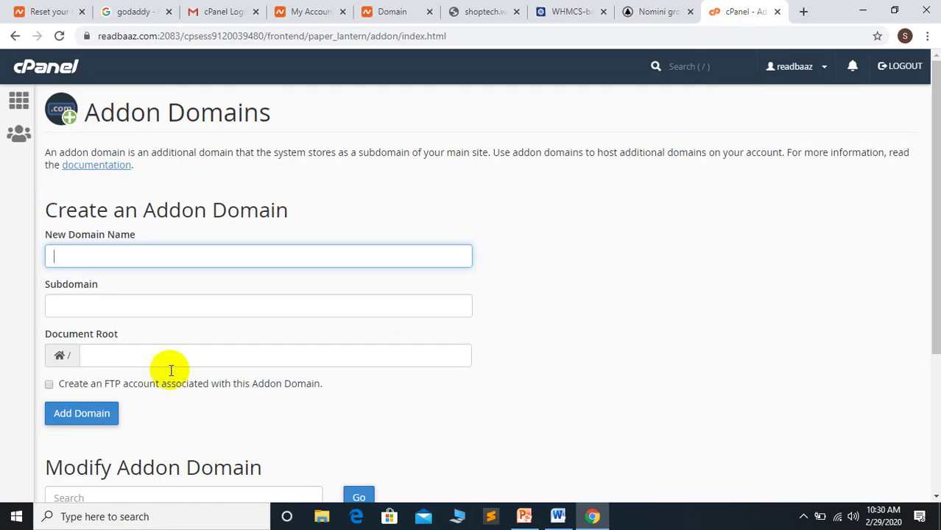
right_click(63, 252)
click(119, 358)
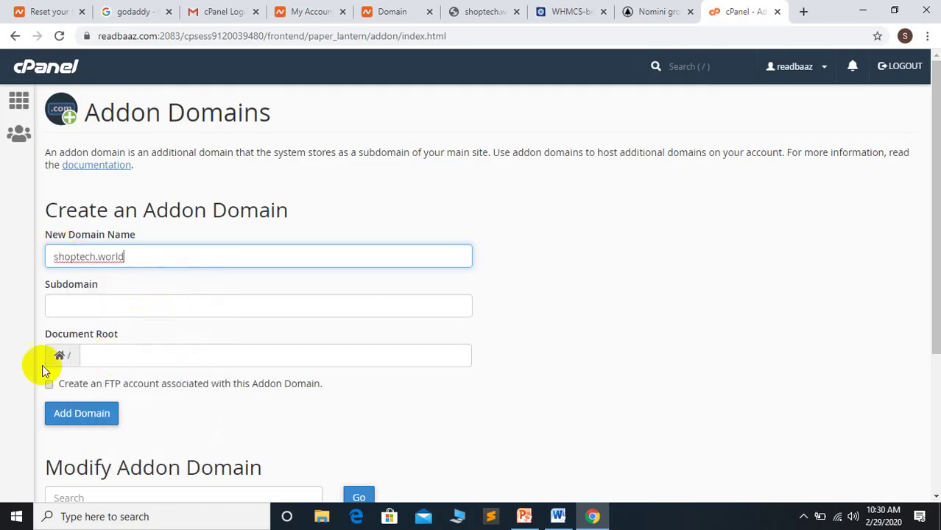
click(613, 278)
scroll(604, 288, down, 1)
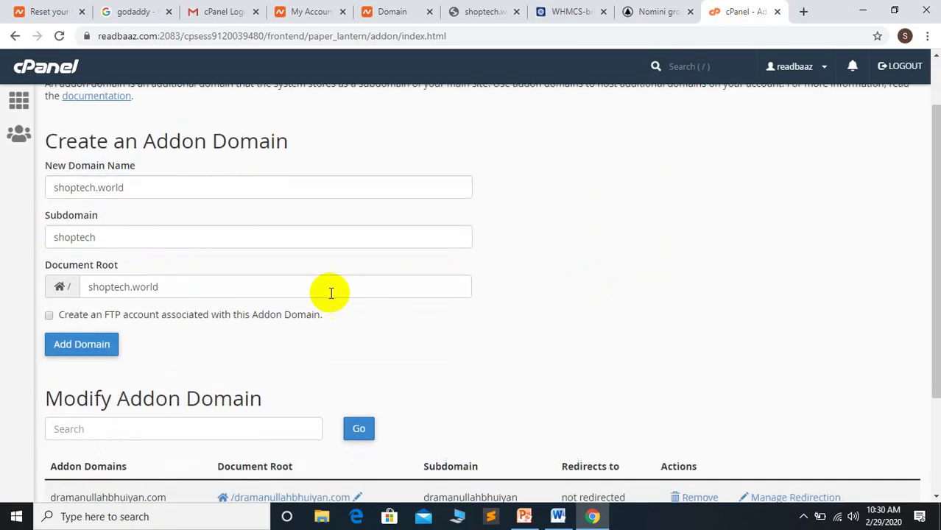
click(72, 350)
scroll(316, 315, down, 2)
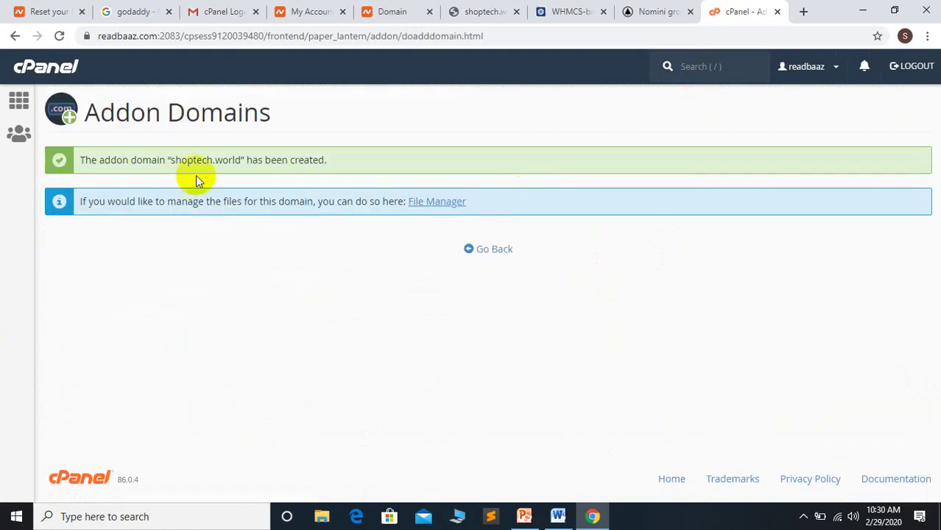
click(486, 250)
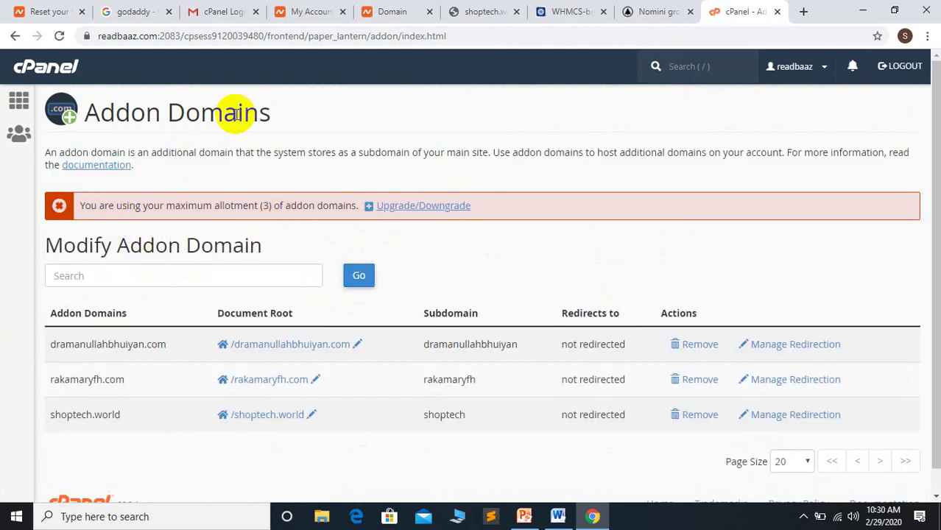
Return to cPanel home, glance at the Softaculous WordPress page, and come back
click(32, 77)
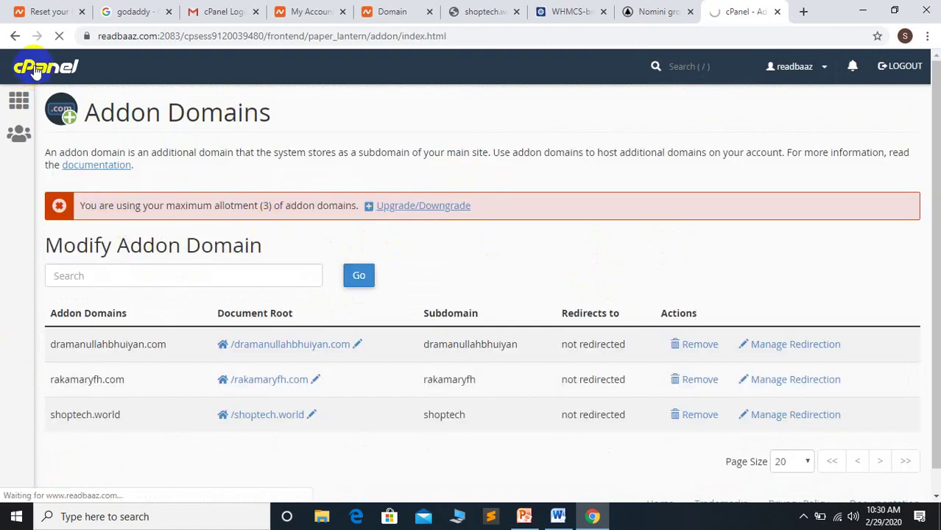
scroll(429, 238, down, 20)
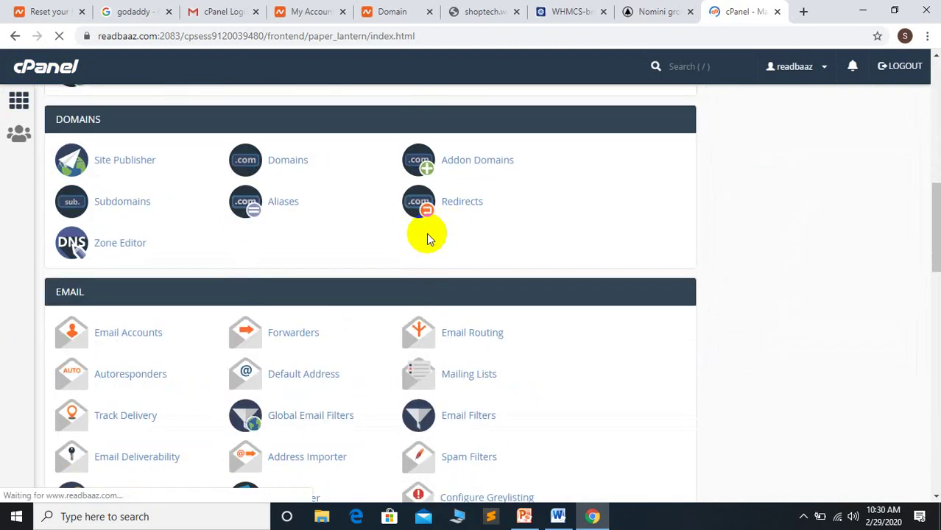
scroll(399, 238, down, 3)
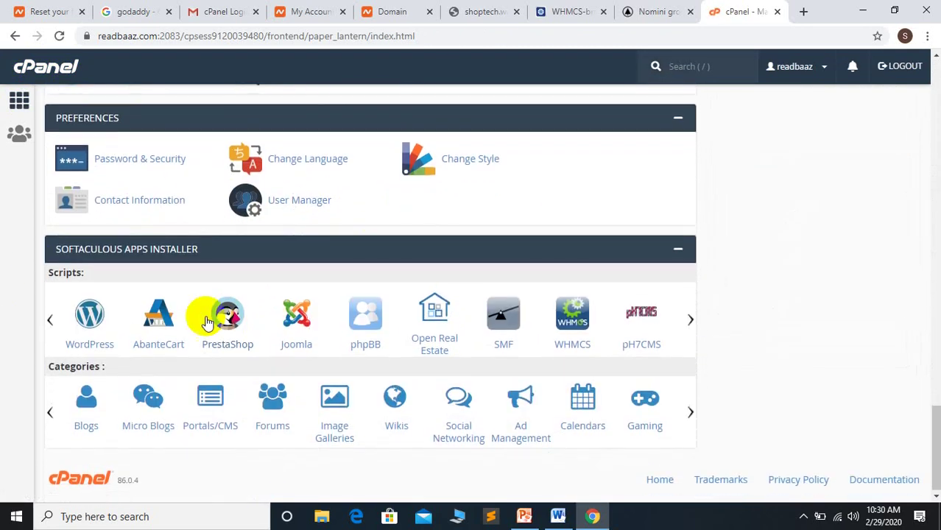
click(92, 320)
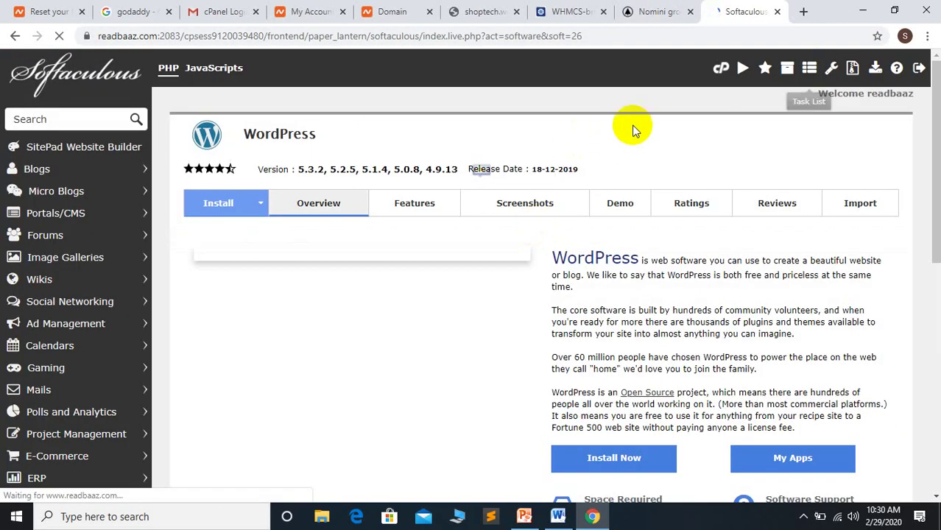
click(15, 36)
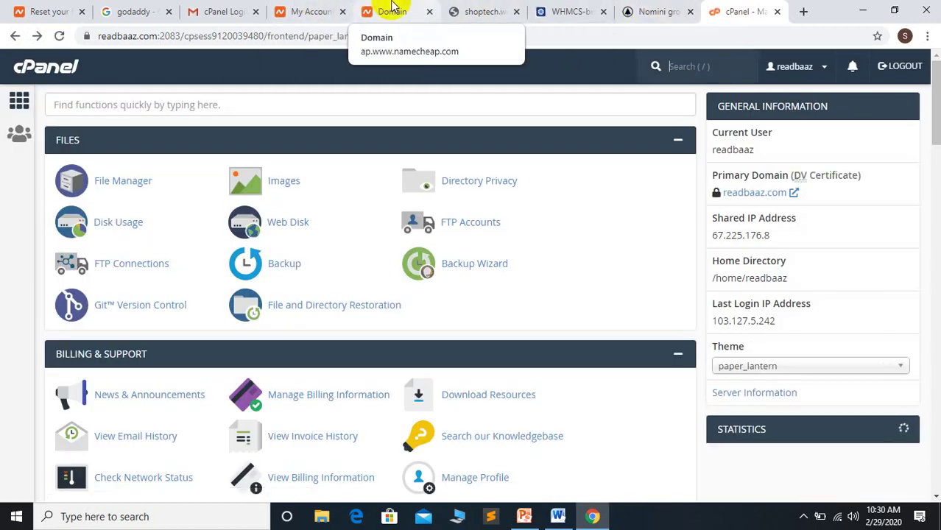
Switch shoptech.world's nameservers to Custom DNS in Namecheap
click(316, 9)
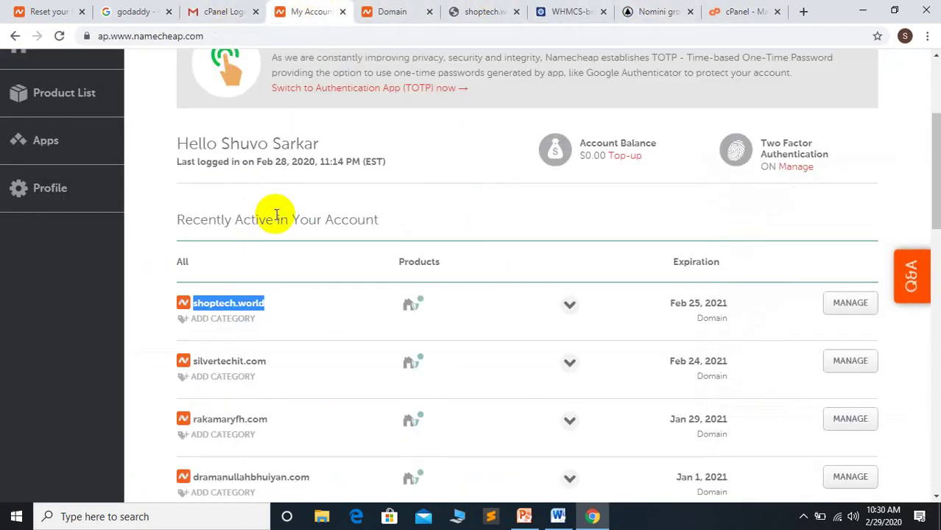
click(180, 342)
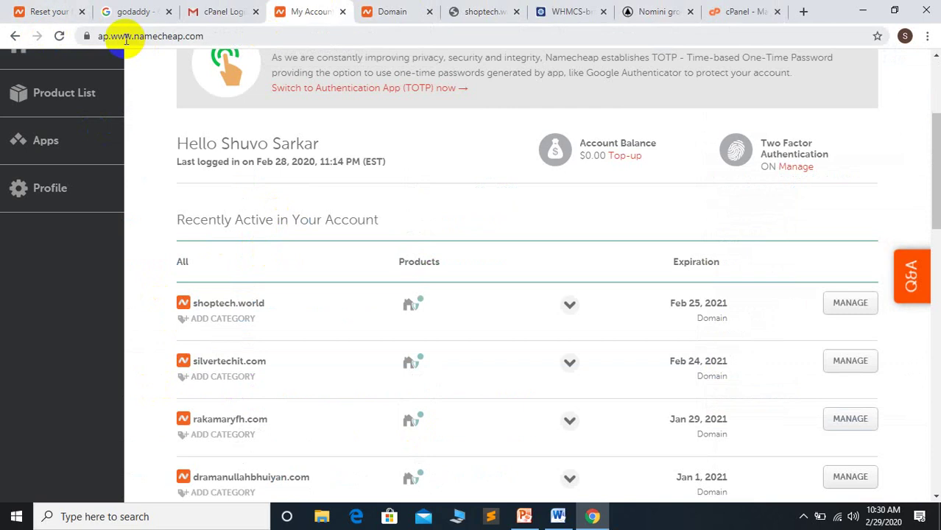
drag(215, 302, 265, 303)
click(213, 312)
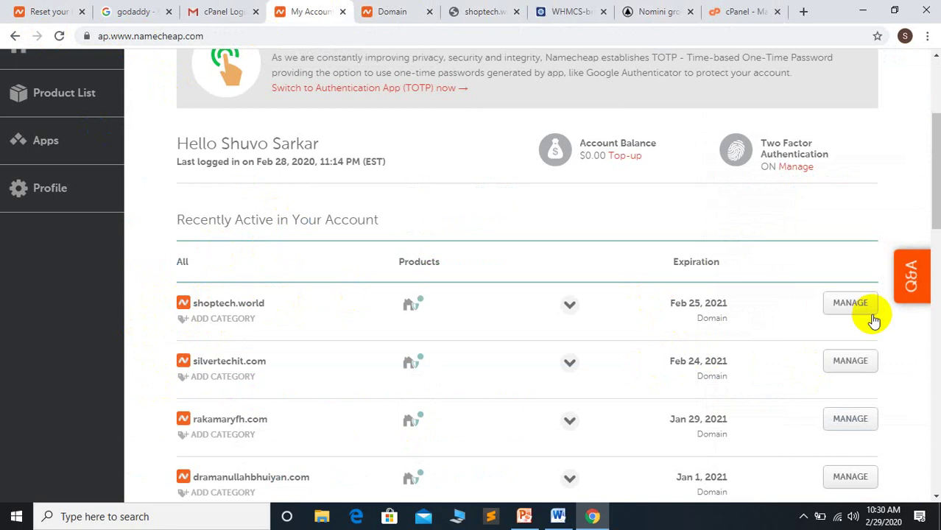
click(850, 306)
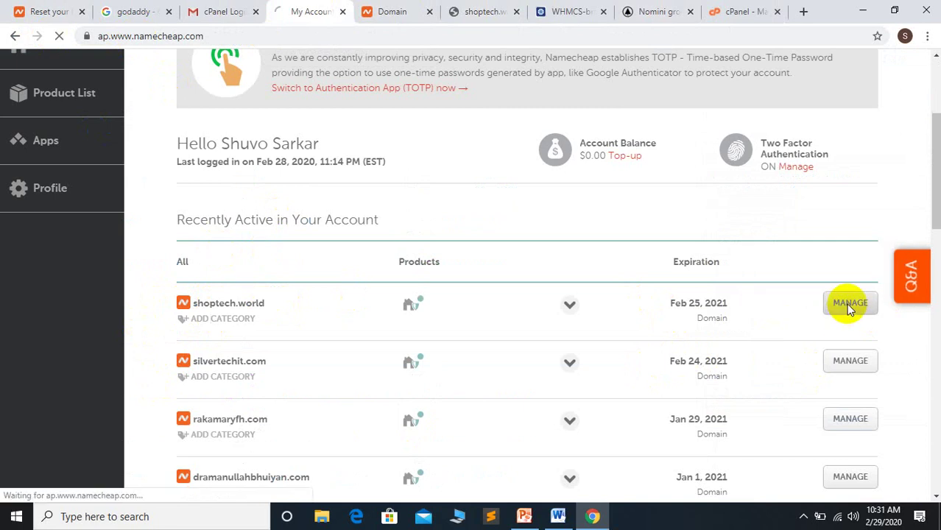
scroll(255, 335, down, 1)
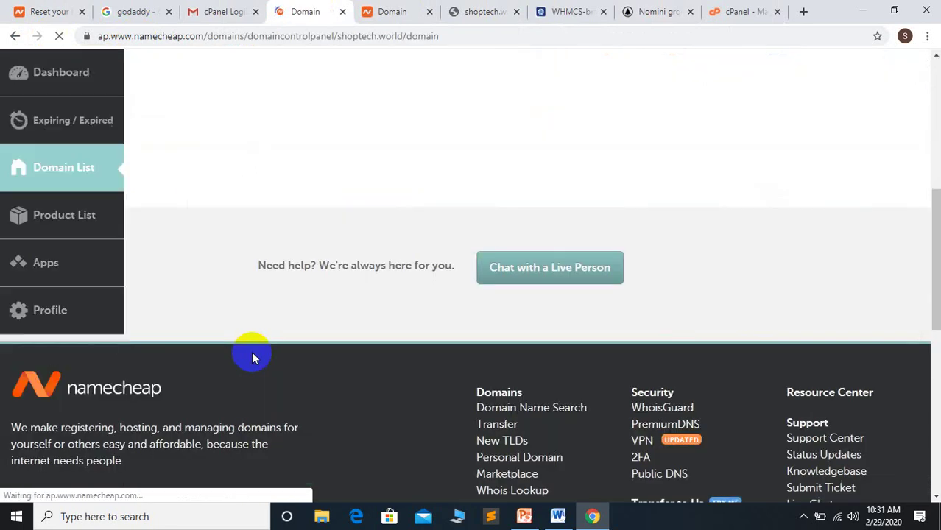
scroll(258, 338, down, 1)
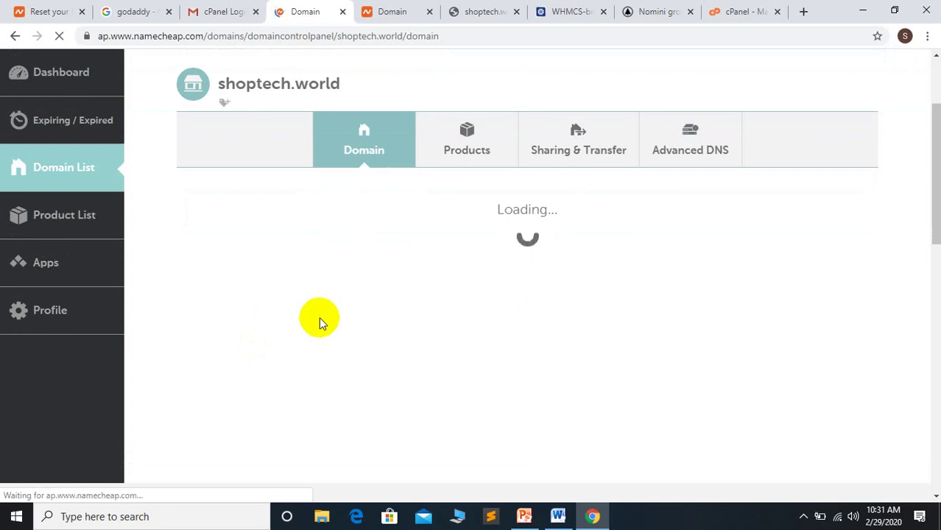
scroll(319, 320, down, 3)
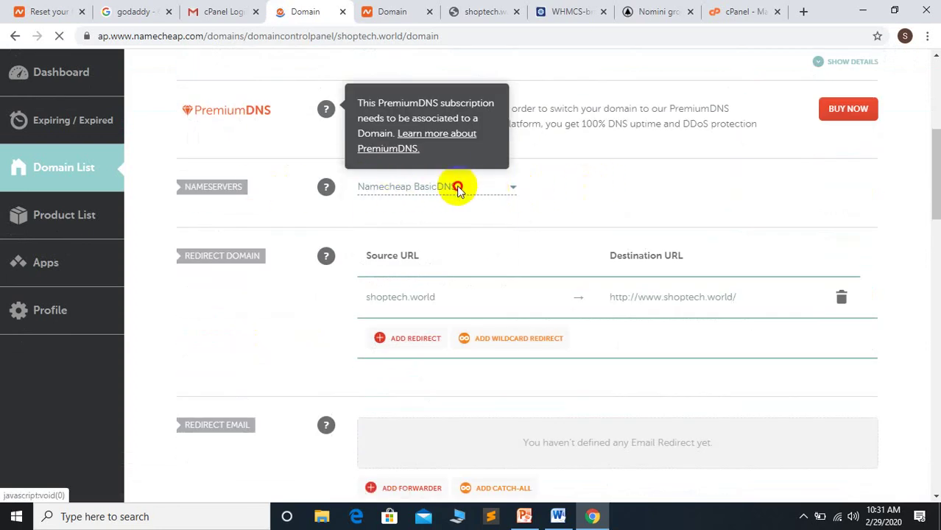
click(456, 187)
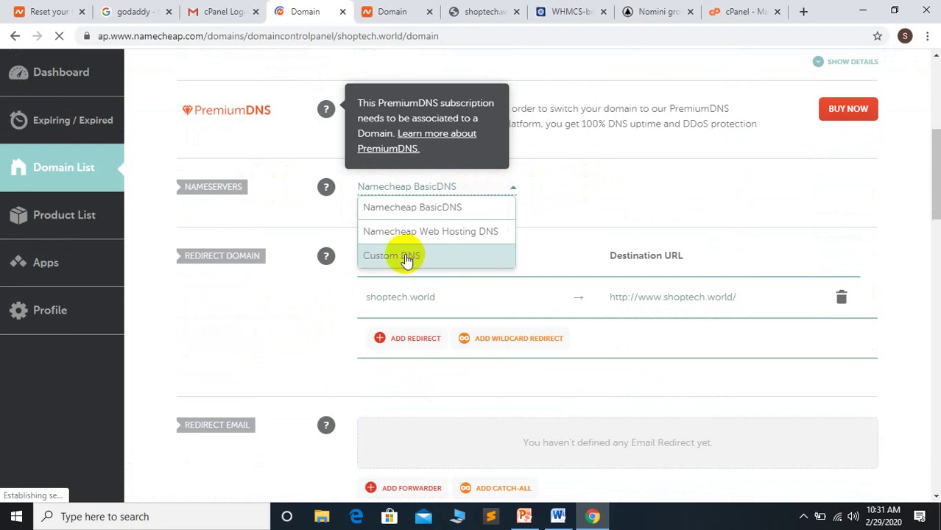
click(433, 256)
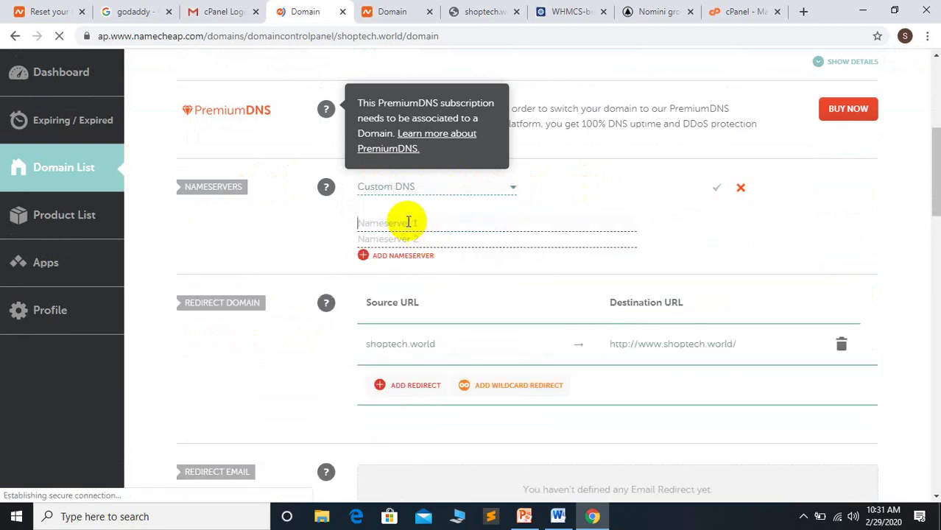
Copy ns7.webhostbd.net from the hosting email into Nameserver 1
click(716, 9)
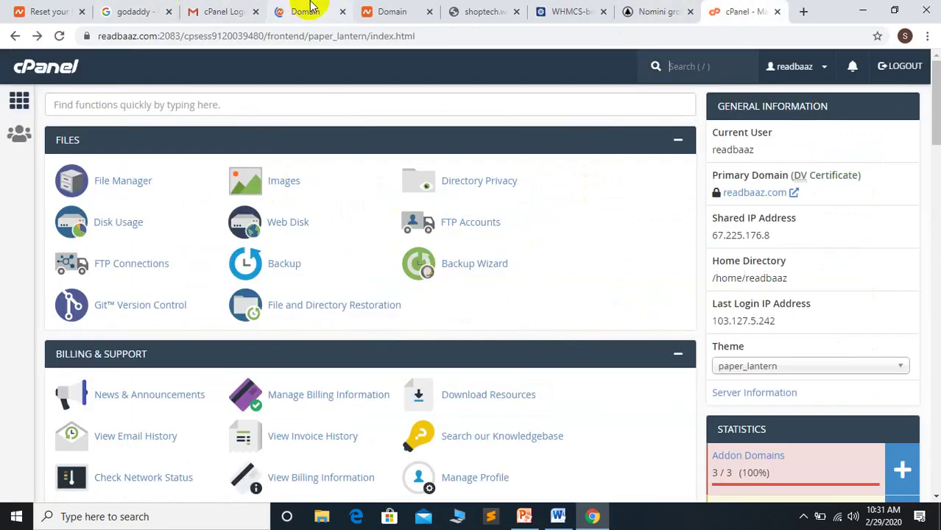
click(210, 12)
scroll(410, 389, down, 3)
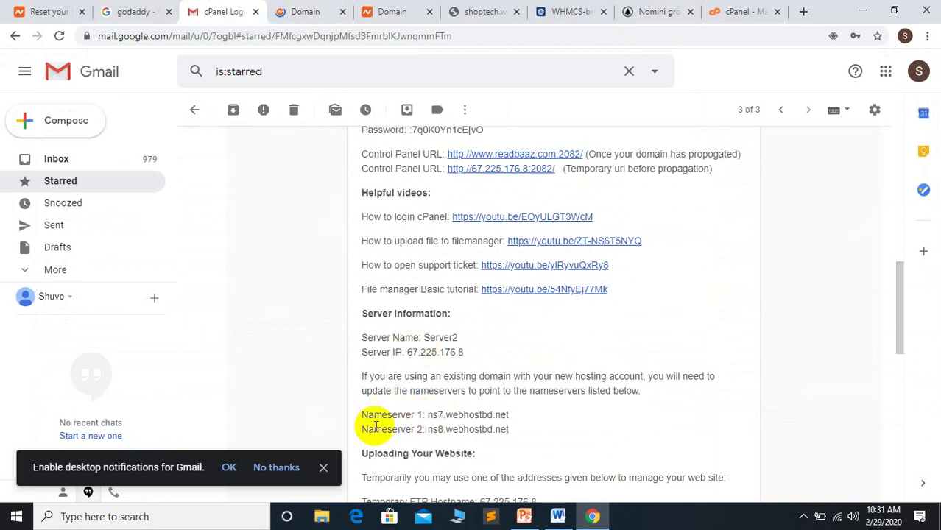
drag(429, 415, 520, 415)
right_click(479, 415)
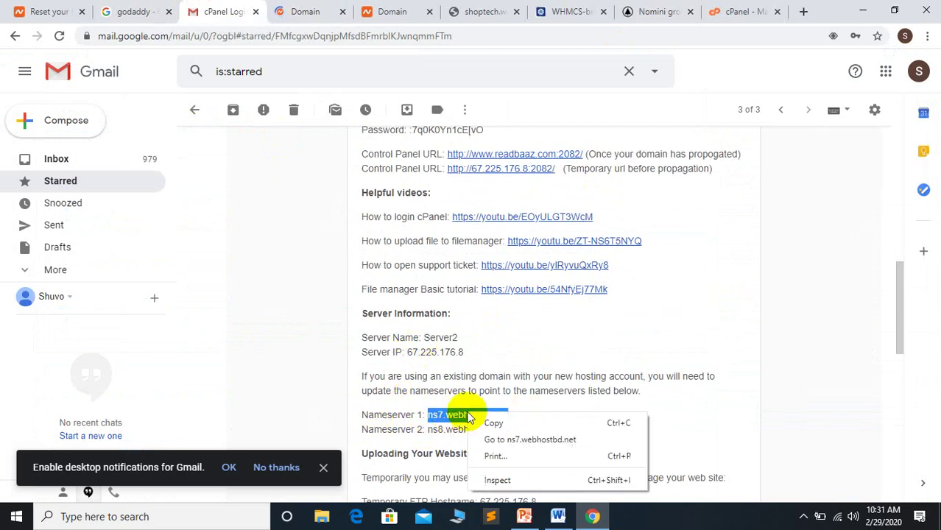
click(495, 422)
click(301, 11)
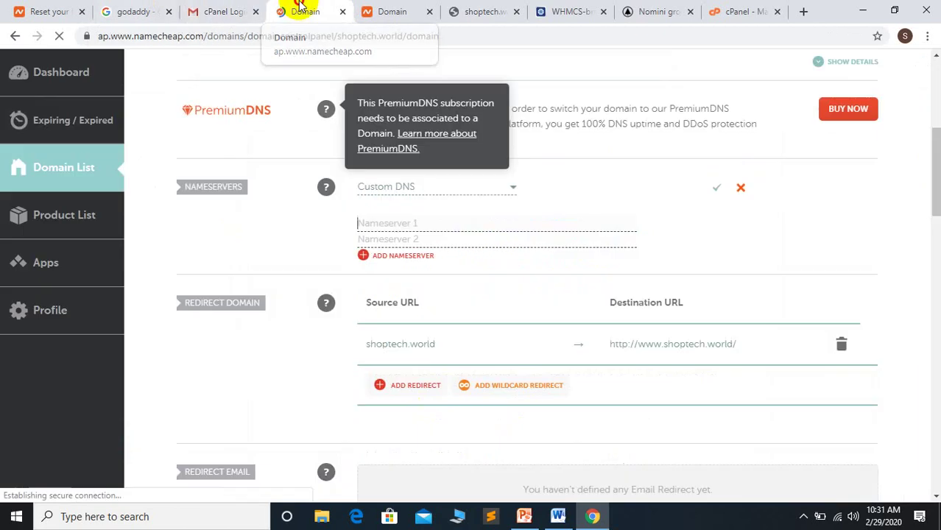
right_click(418, 228)
click(450, 336)
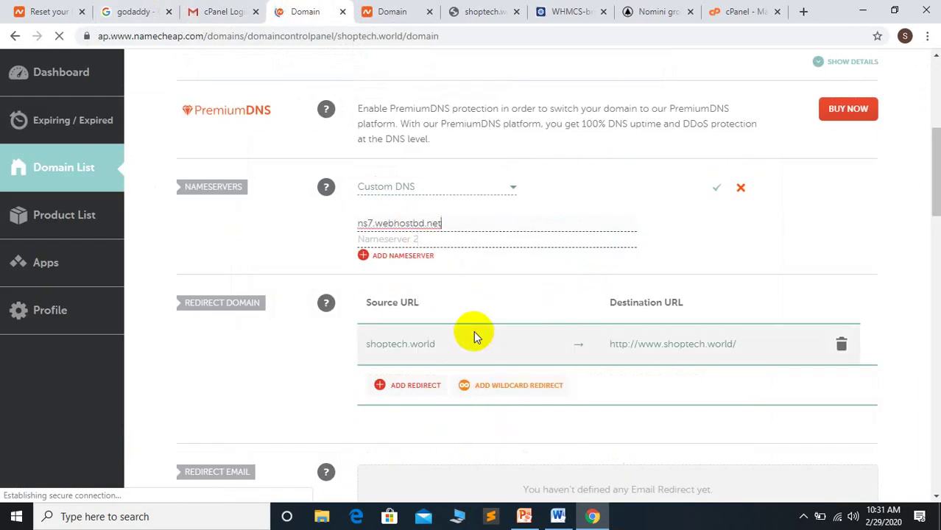
Copy ns8.webhostbd.net from the email into Nameserver 2
click(210, 11)
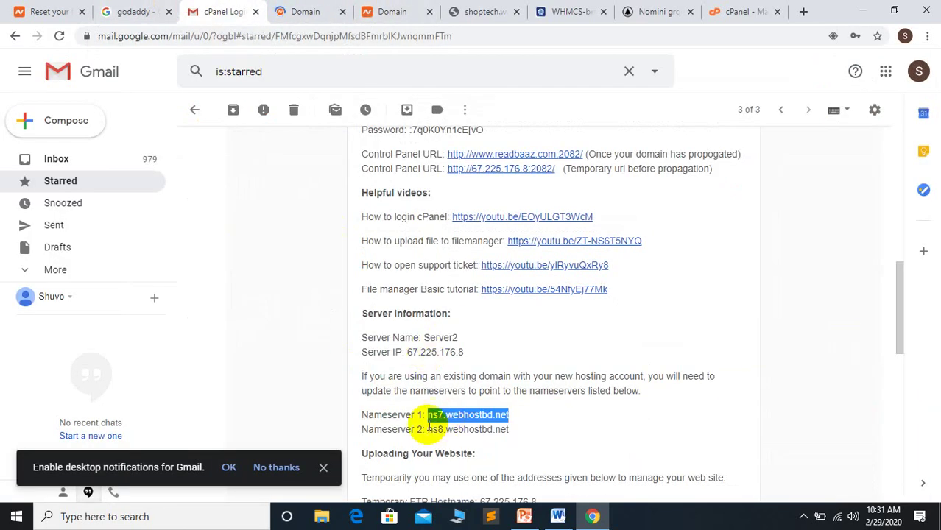
drag(430, 433, 506, 430)
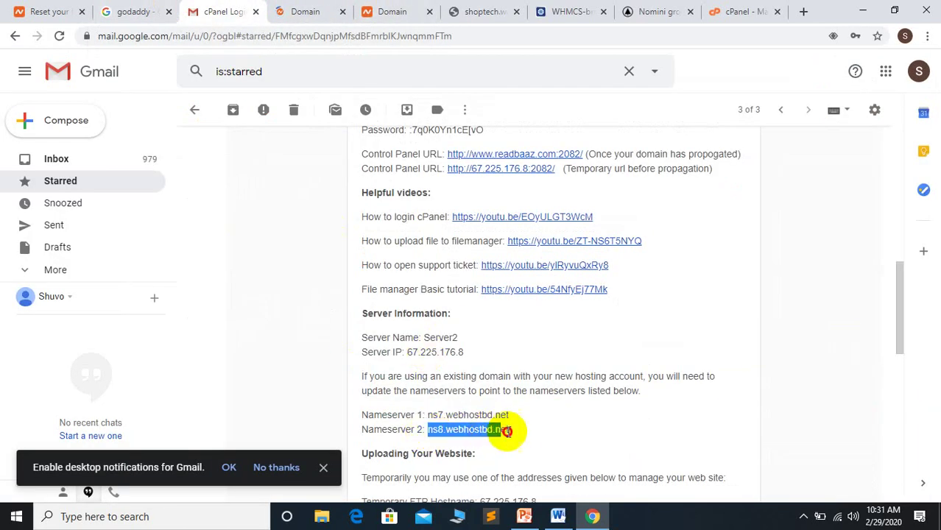
right_click(469, 430)
click(498, 362)
click(302, 11)
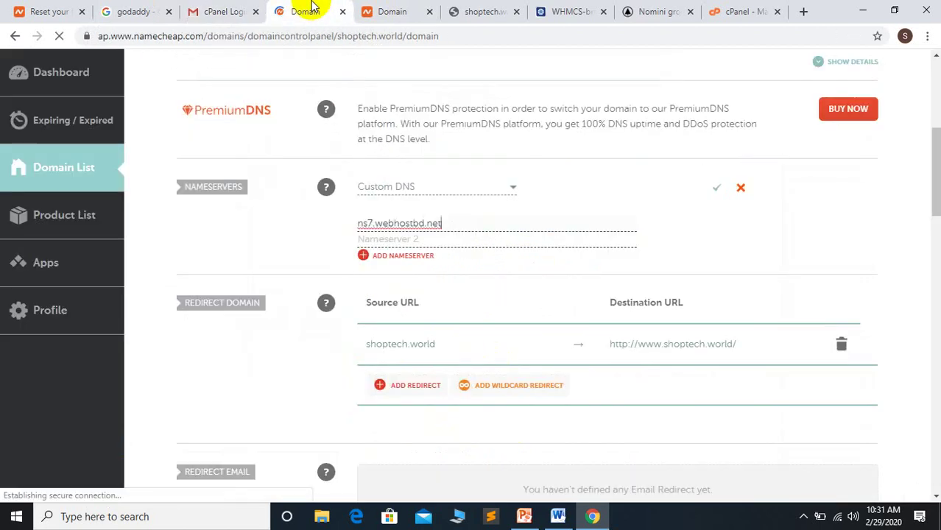
right_click(393, 242)
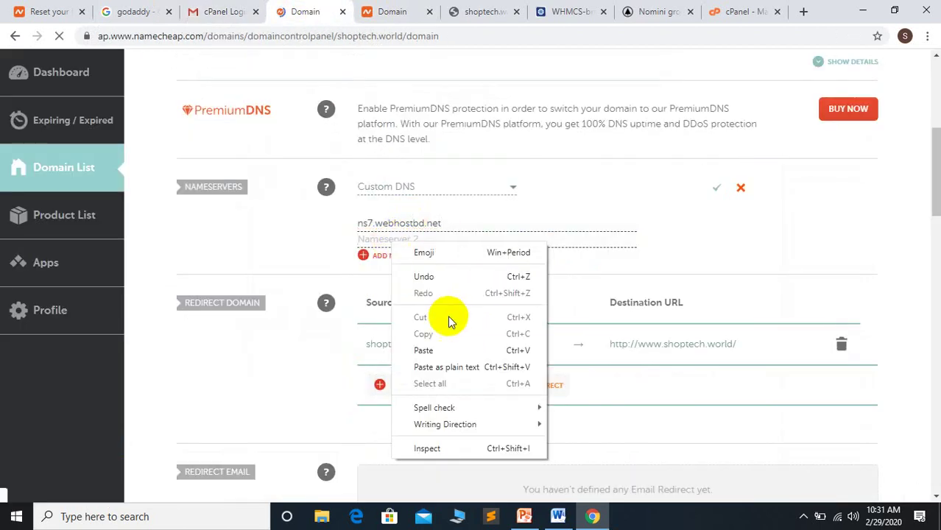
click(416, 347)
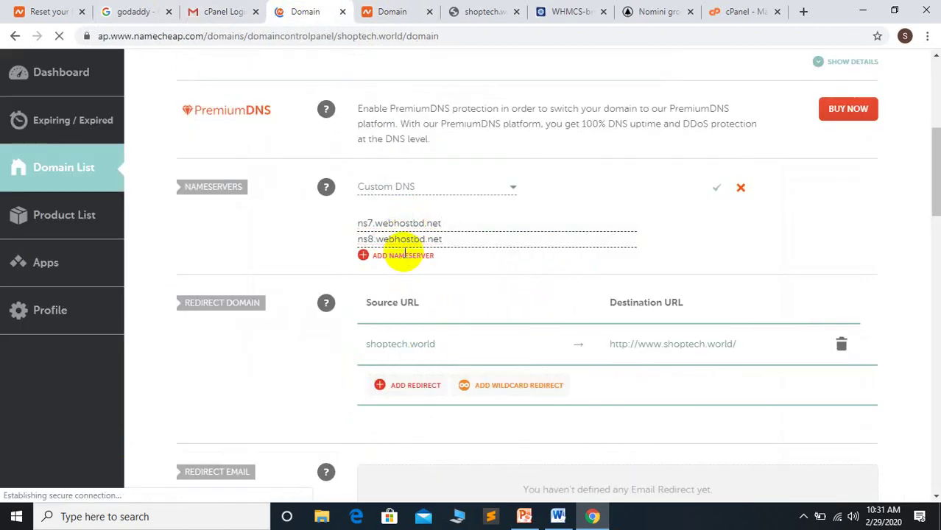
Save the custom nameservers and note the 48-hour DNS propagation notice
click(405, 257)
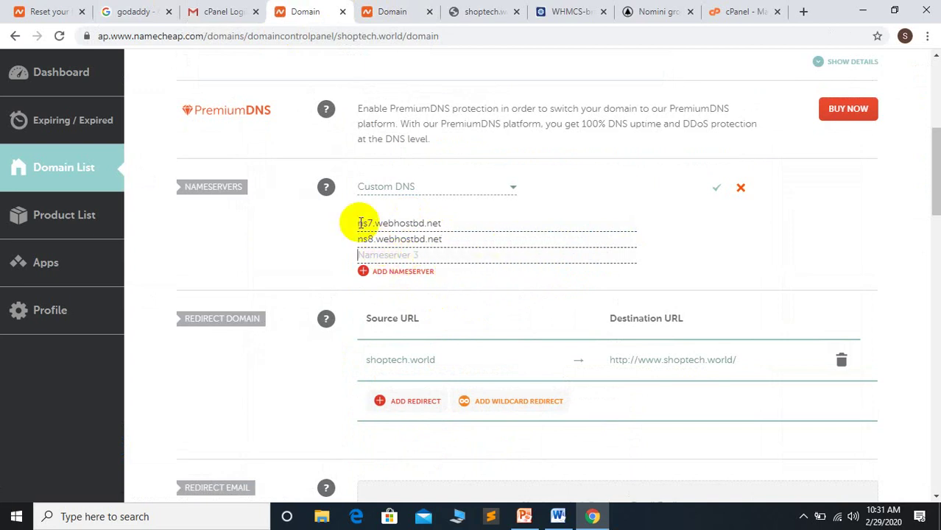
click(717, 193)
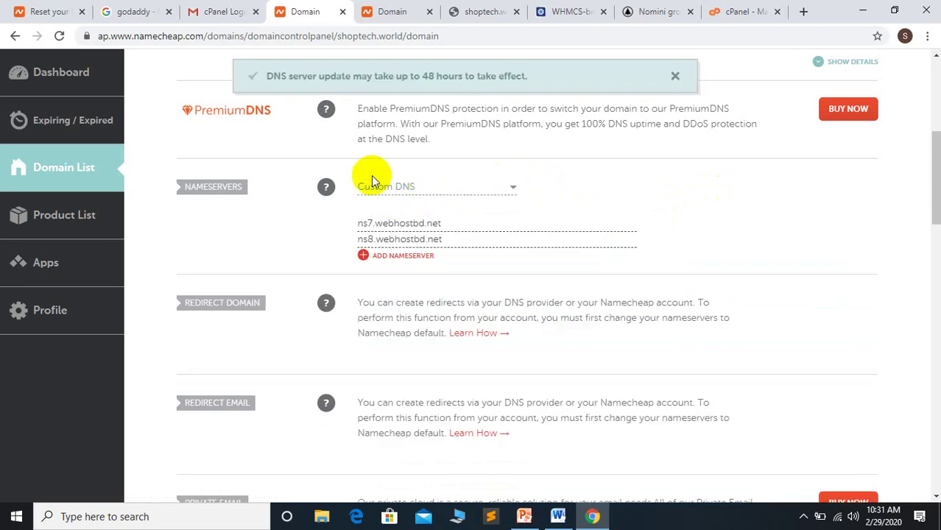
drag(414, 76, 329, 76)
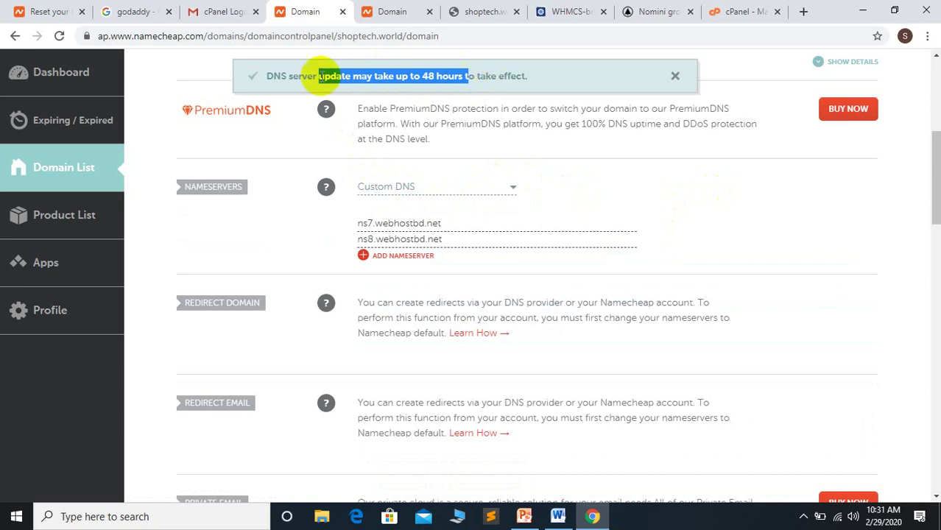
click(395, 81)
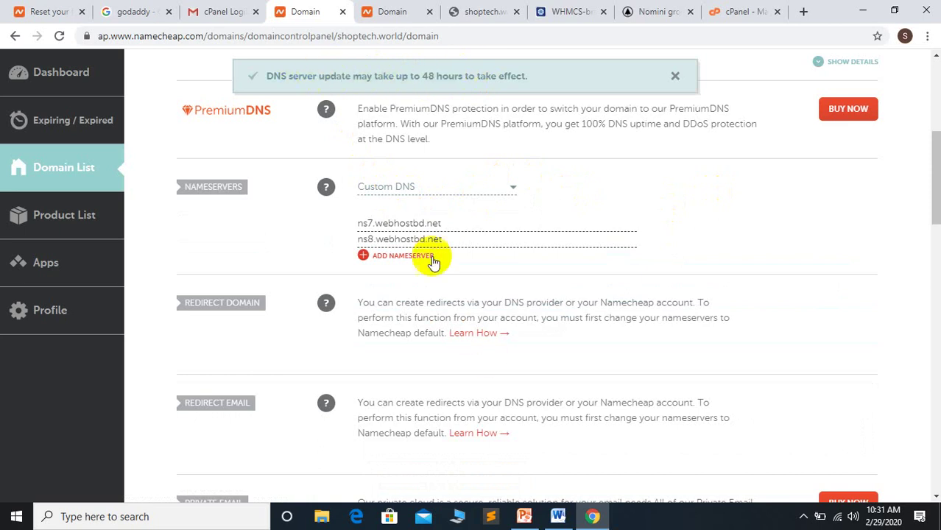
scroll(545, 328, up, 5)
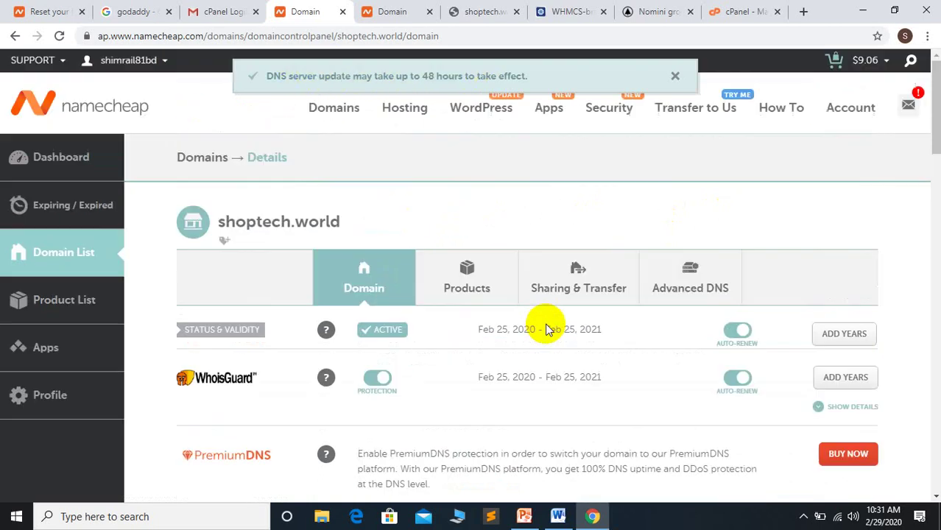
Load shoptech.world in a new browser tab
click(806, 9)
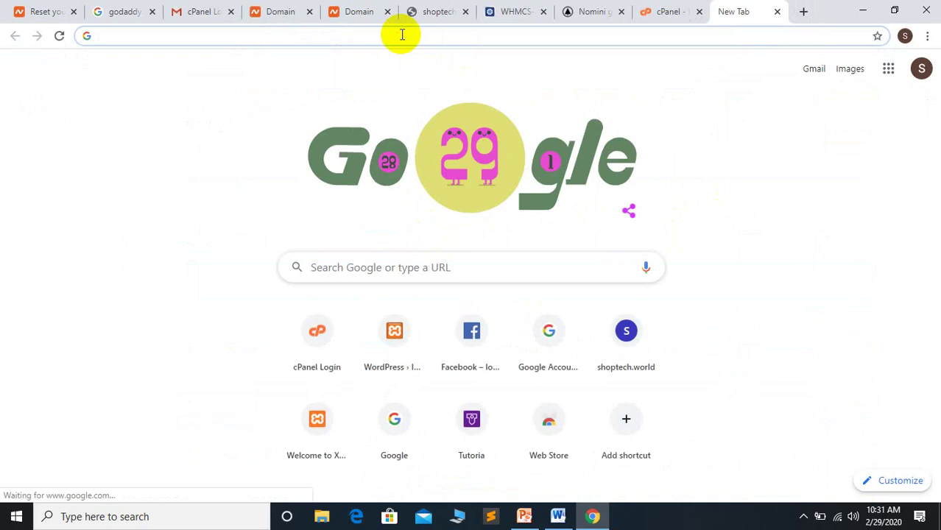
text(s)
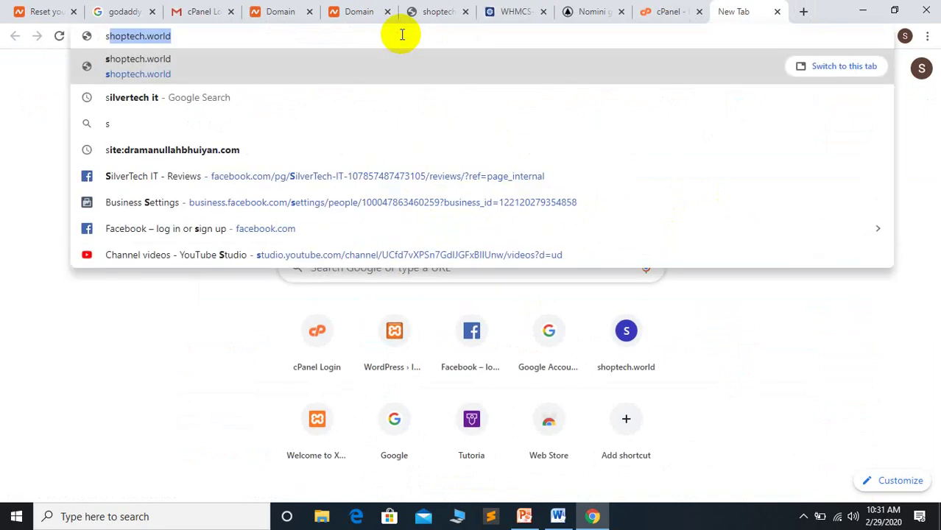
key(Return)
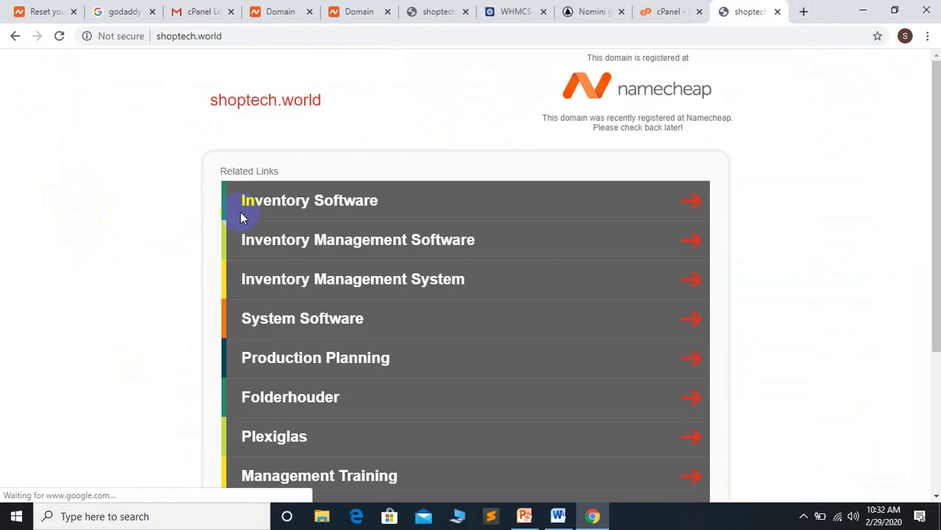
Look through the parking page, Gmail, WHMCS checkout and Nomini tabs, ending on cPanel
click(663, 9)
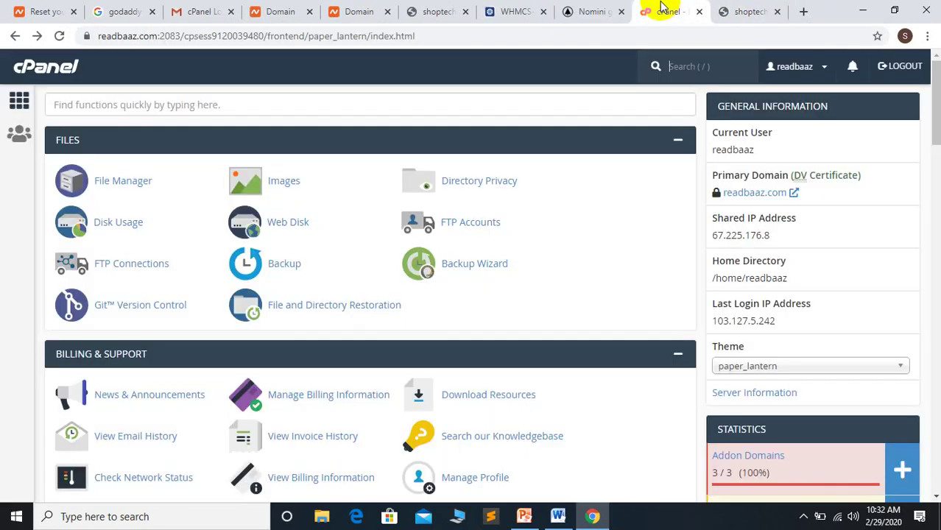
click(740, 11)
click(666, 10)
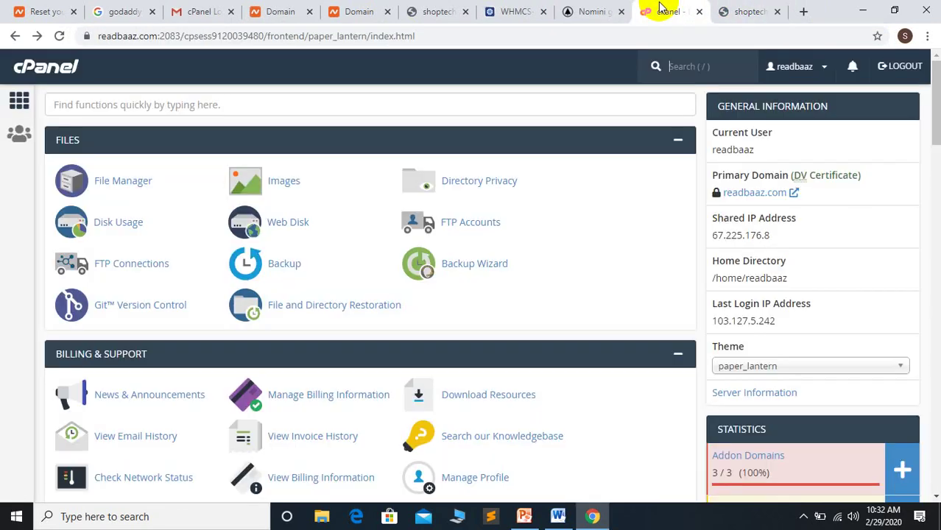
click(498, 11)
click(414, 11)
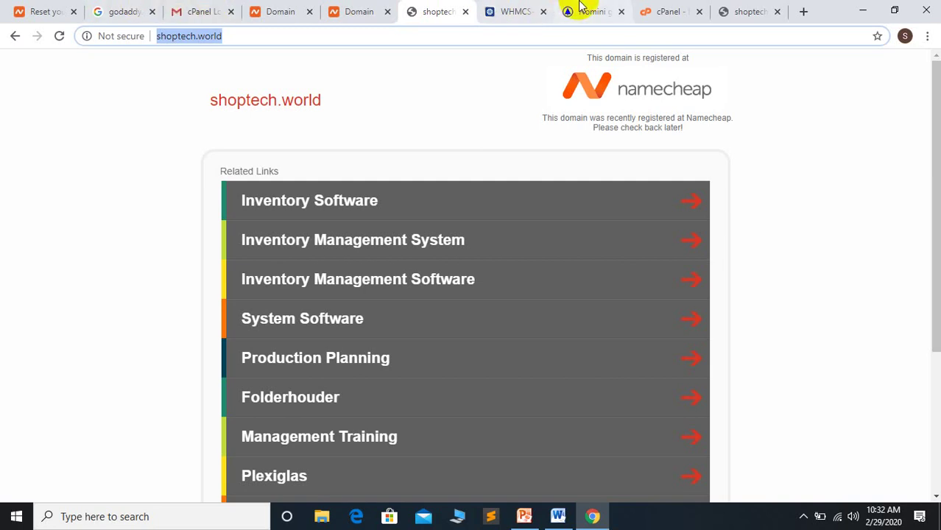
click(181, 11)
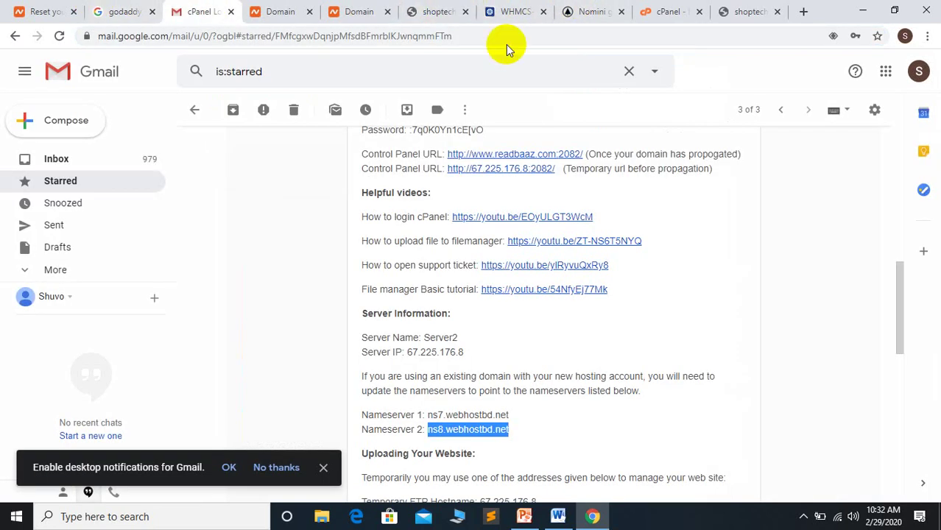
click(512, 11)
click(571, 7)
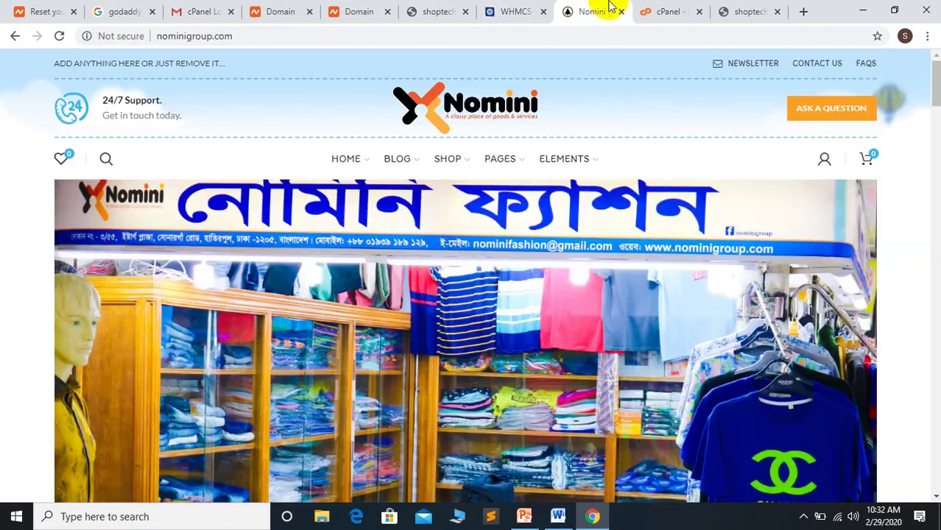
click(663, 11)
click(593, 8)
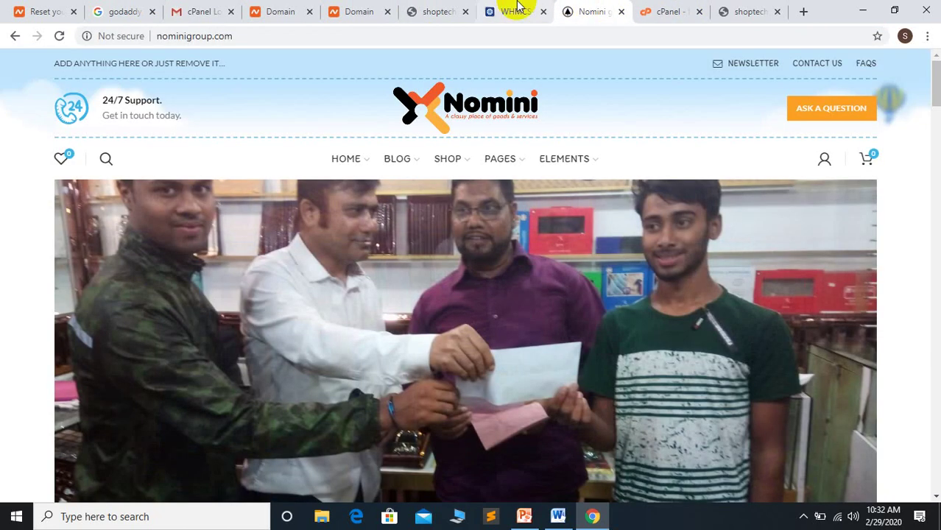
click(518, 11)
click(431, 11)
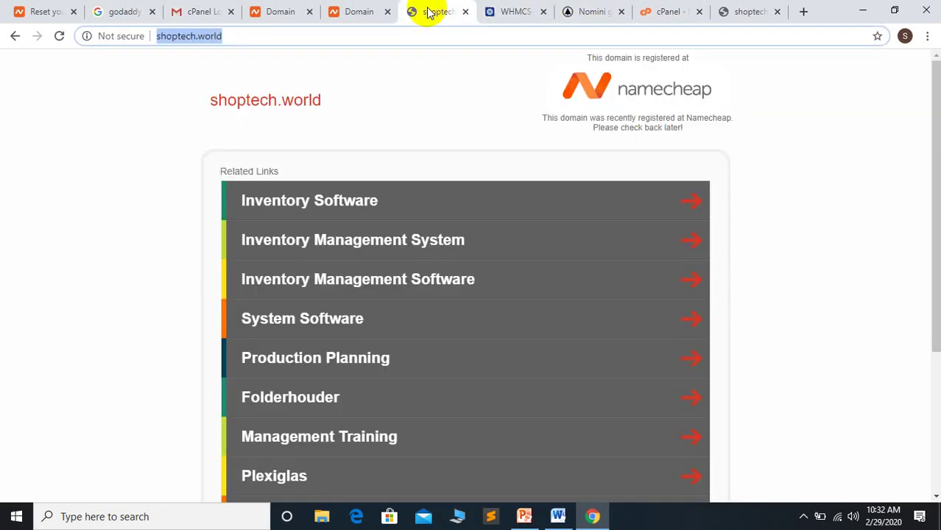
click(592, 9)
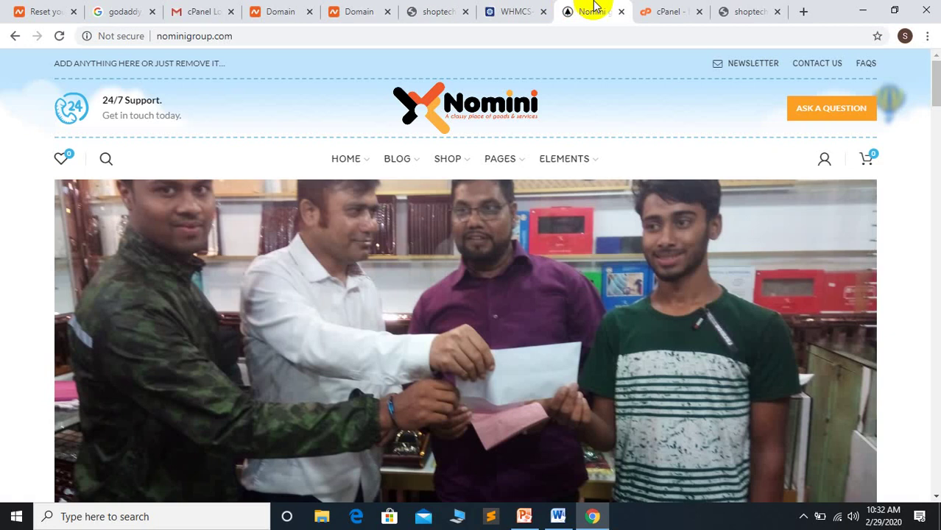
click(636, 7)
Scroll to Softaculous on the cPanel home page and open its WordPress installer
scroll(561, 263, down, 4)
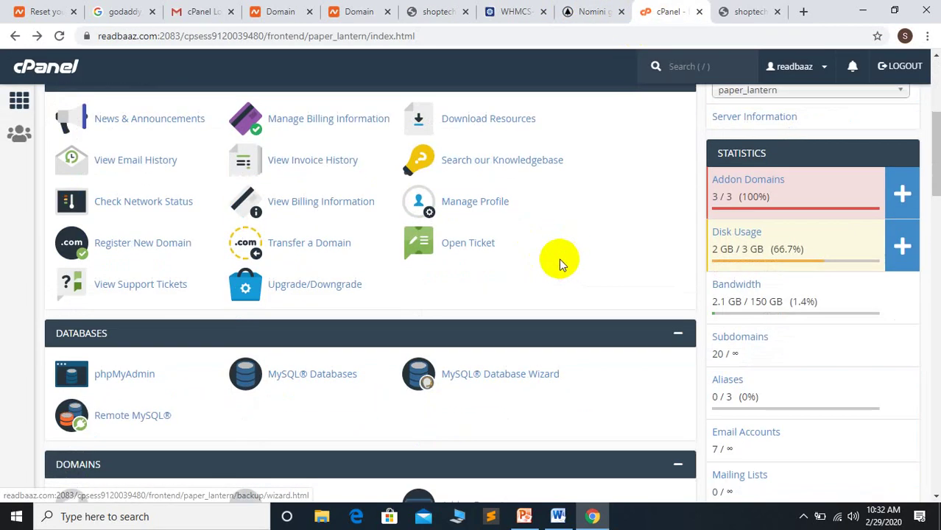
scroll(252, 317, down, 3)
scroll(289, 285, up, 6)
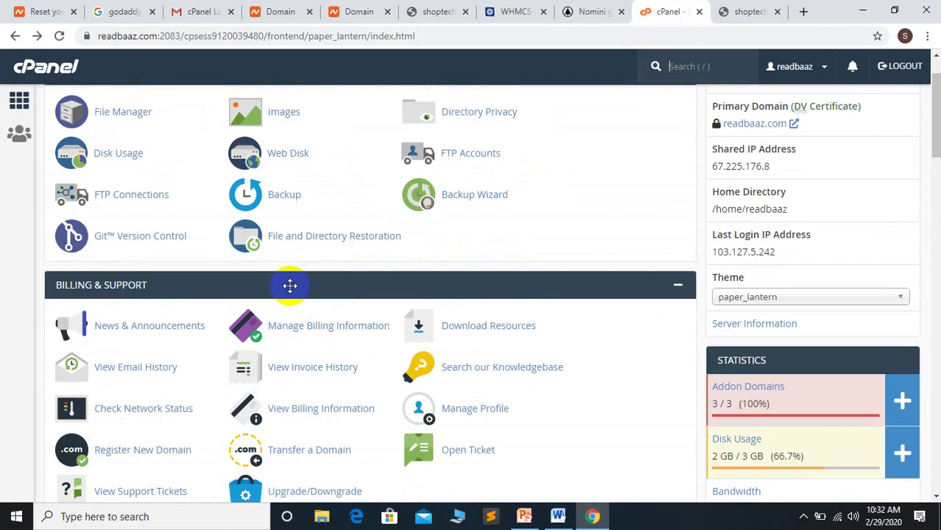
scroll(21, 383, down, 15)
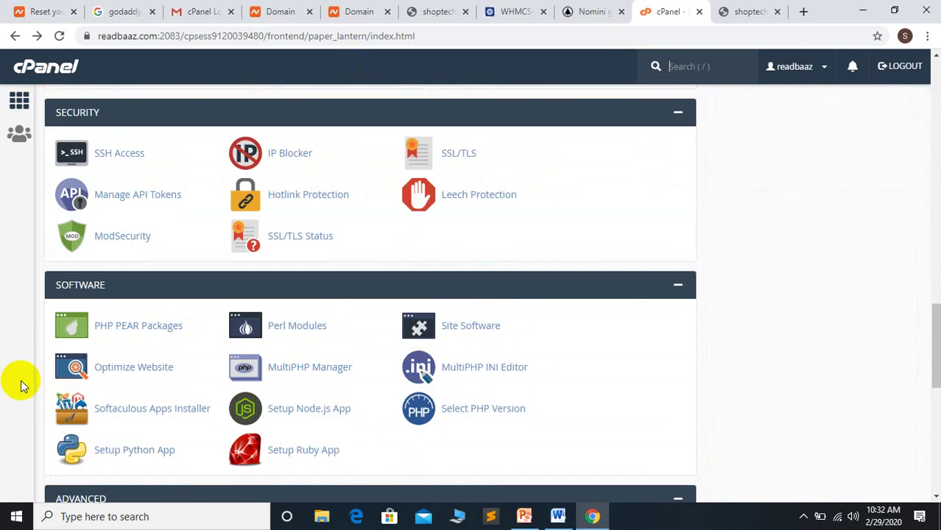
scroll(20, 382, down, 5)
click(90, 319)
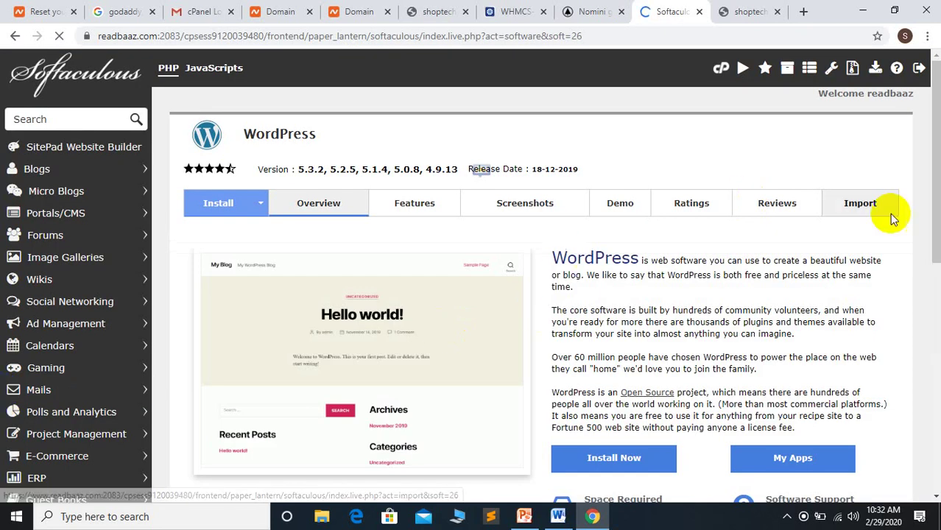
Check the available disk space figure on the WordPress installer page
scroll(667, 272, down, 4)
scroll(285, 362, up, 2)
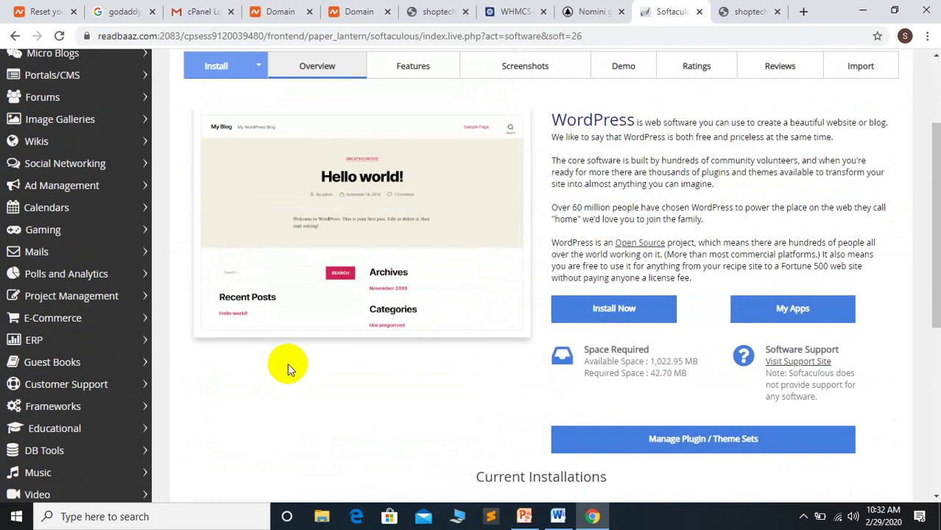
drag(598, 362, 654, 372)
click(598, 363)
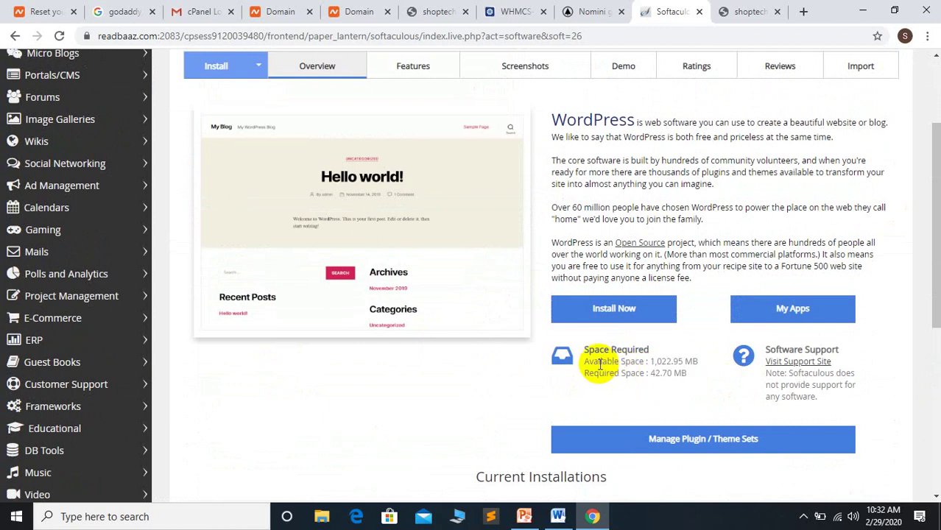
drag(587, 362, 679, 361)
click(633, 361)
click(658, 361)
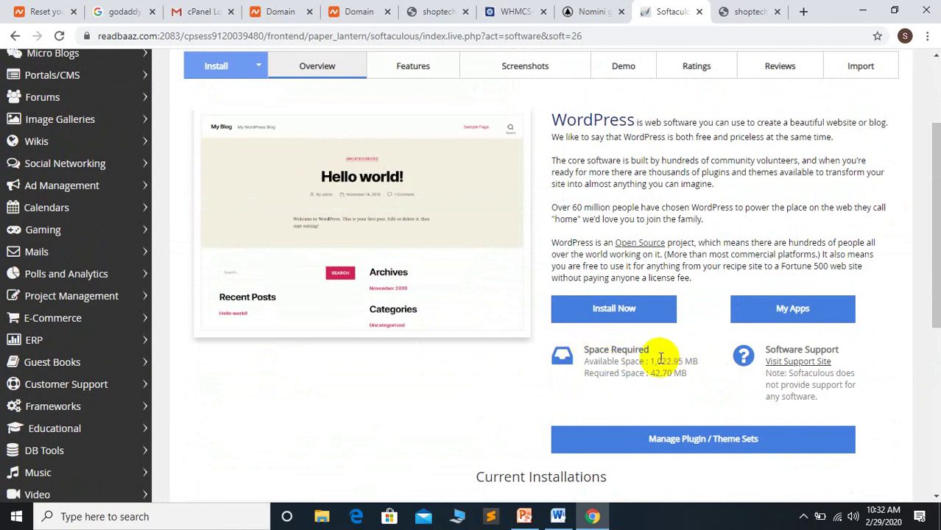
Note the 42.70 MB required space and start a new WordPress installation
drag(585, 373, 693, 373)
click(626, 374)
click(635, 372)
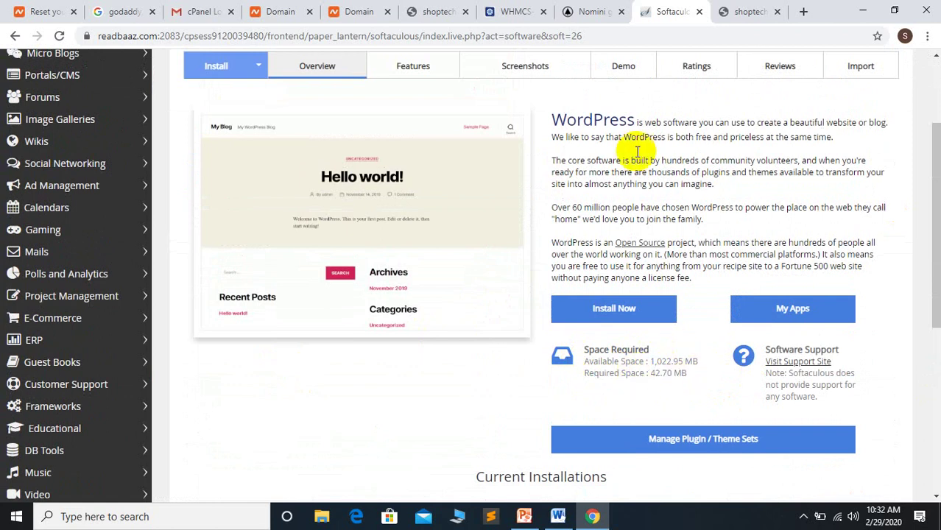
click(593, 311)
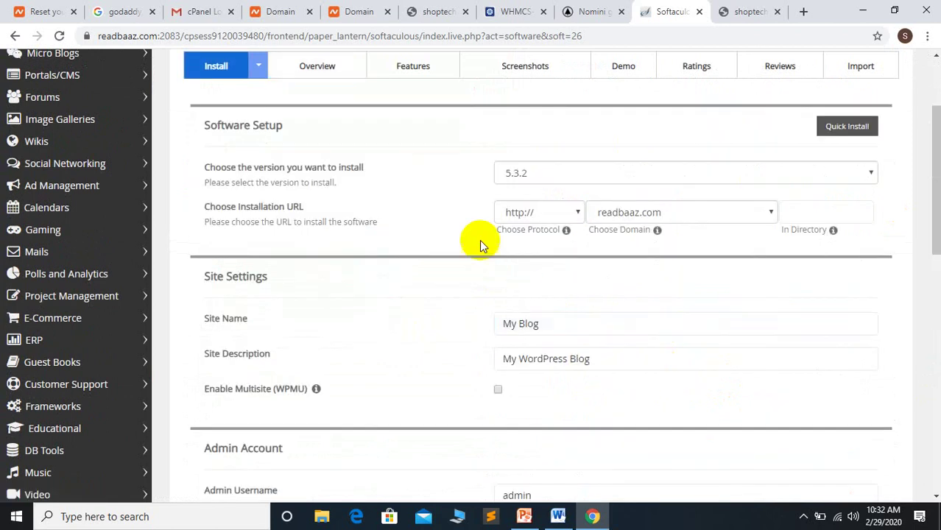
click(545, 176)
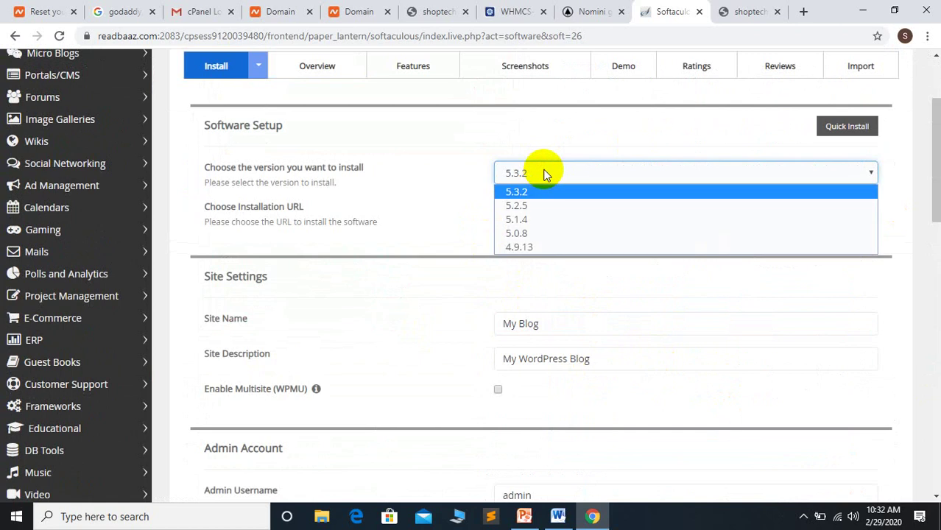
click(544, 173)
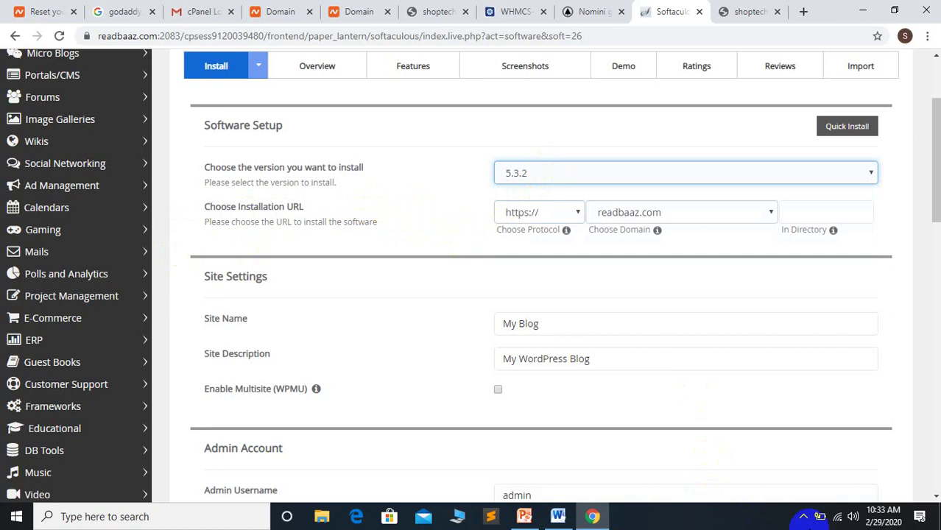
click(803, 516)
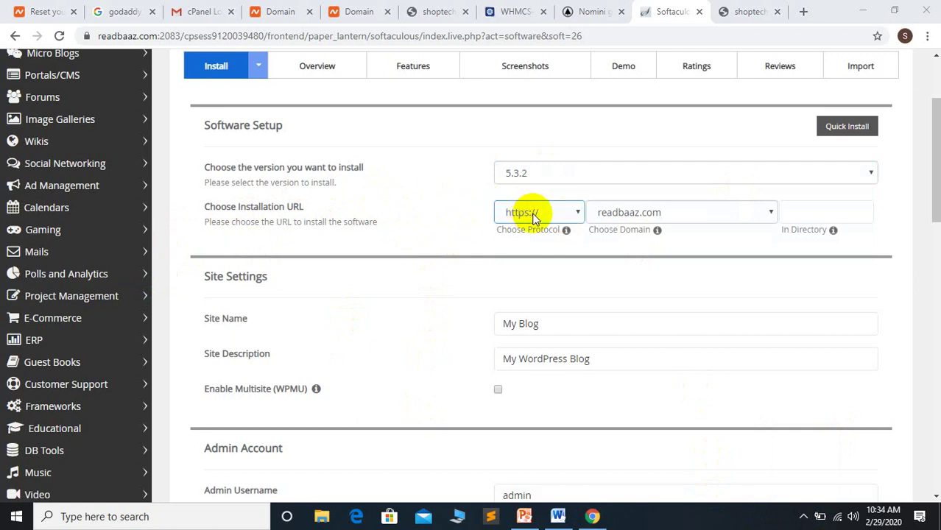
click(502, 208)
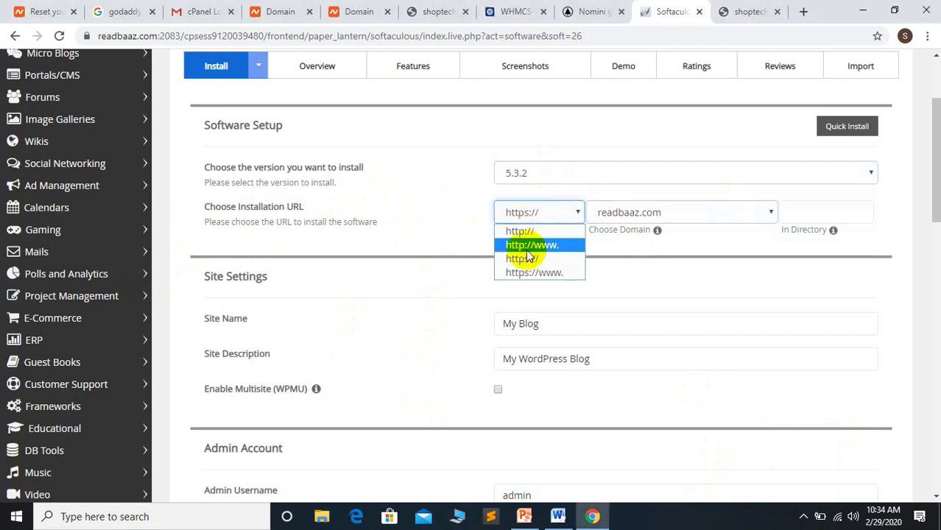
click(545, 247)
click(634, 212)
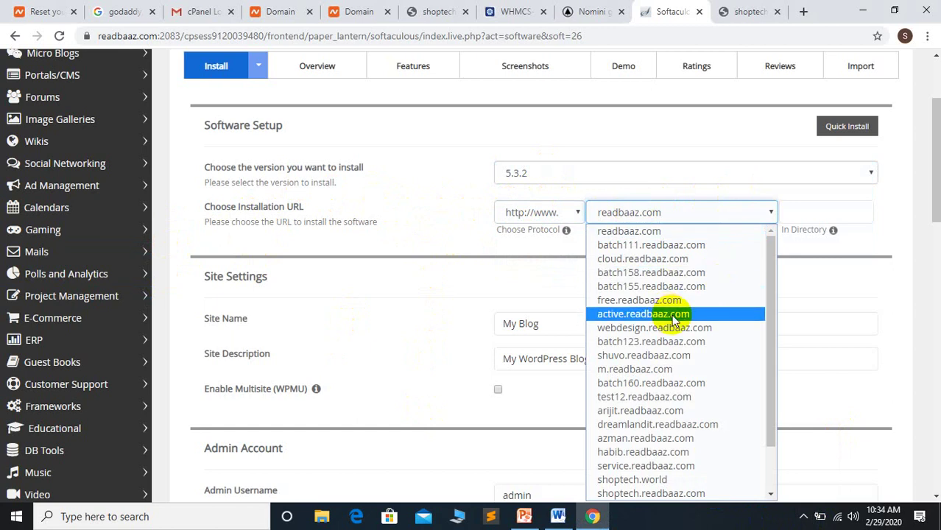
click(643, 480)
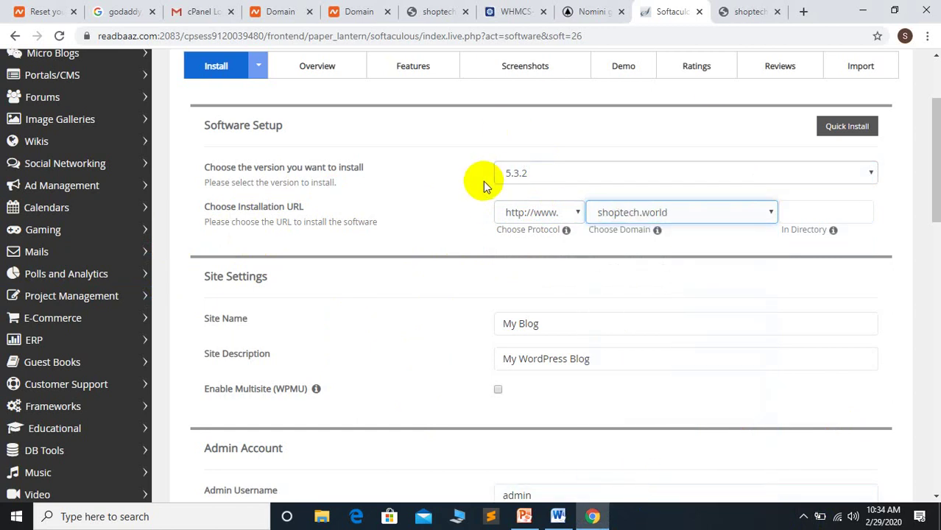
click(647, 212)
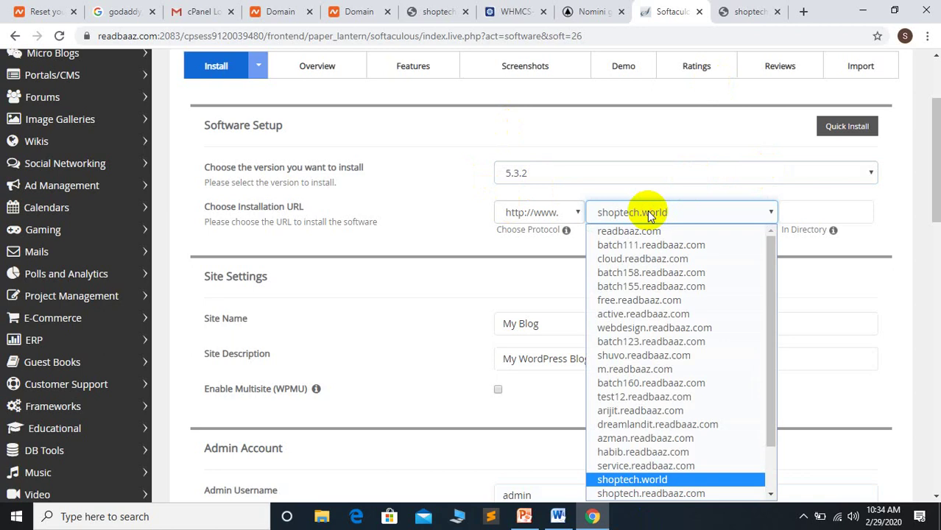
click(648, 213)
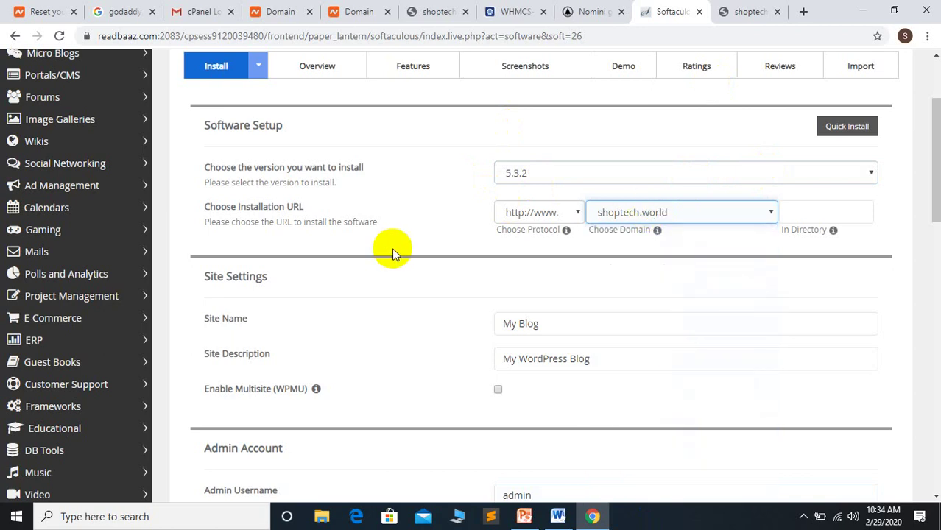
click(827, 213)
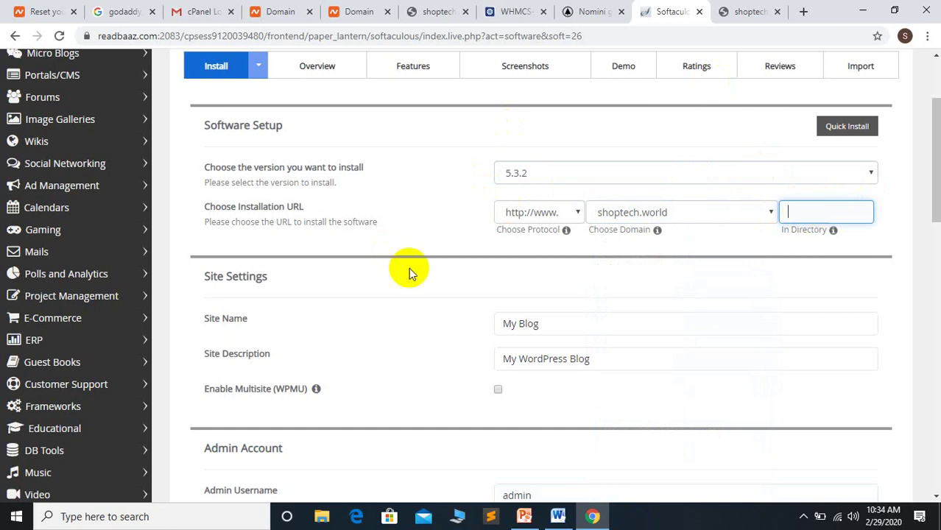
Leave the install directory empty and rename the site to 'Shop Tech'
click(406, 228)
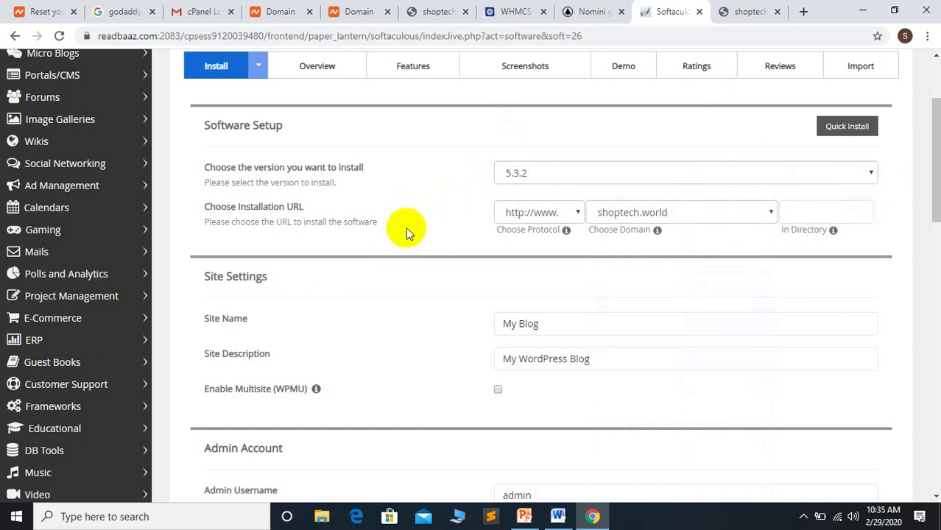
scroll(406, 230, down, 2)
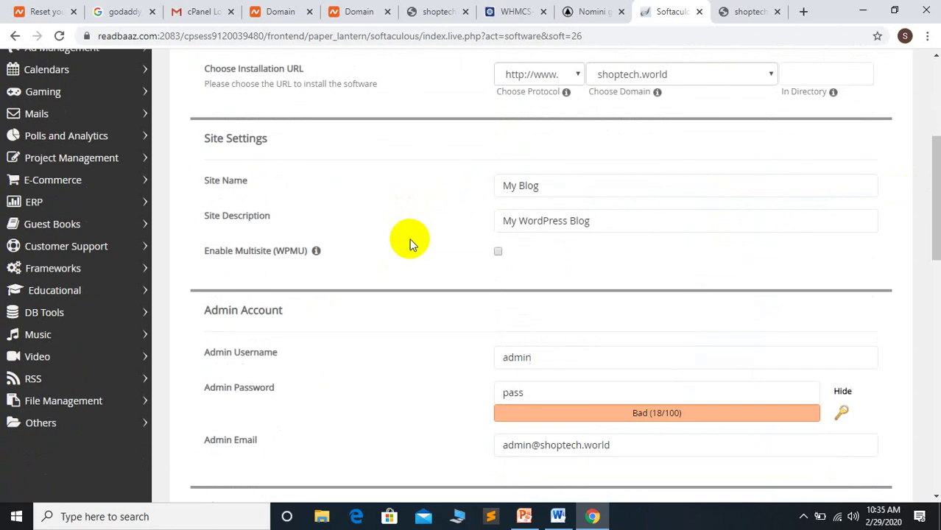
triple_click(505, 186)
scroll(545, 193, up, 1)
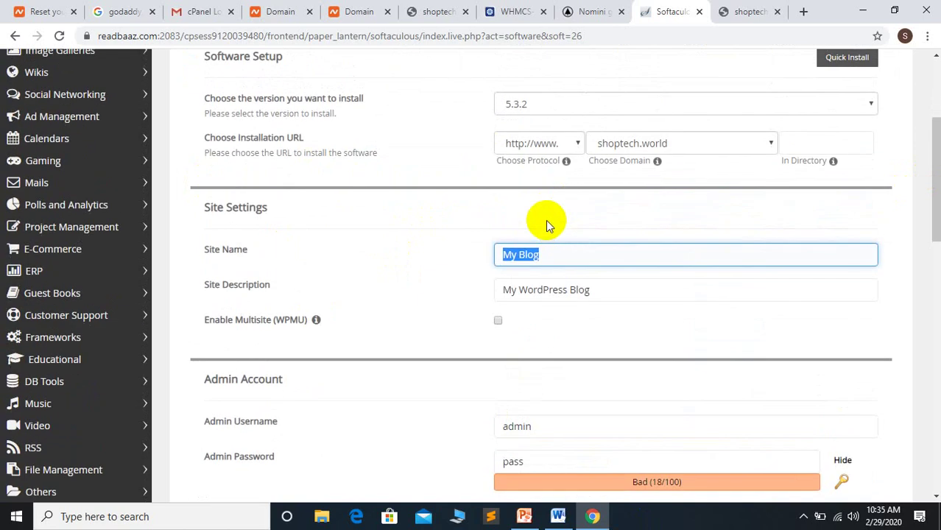
text(Sho)
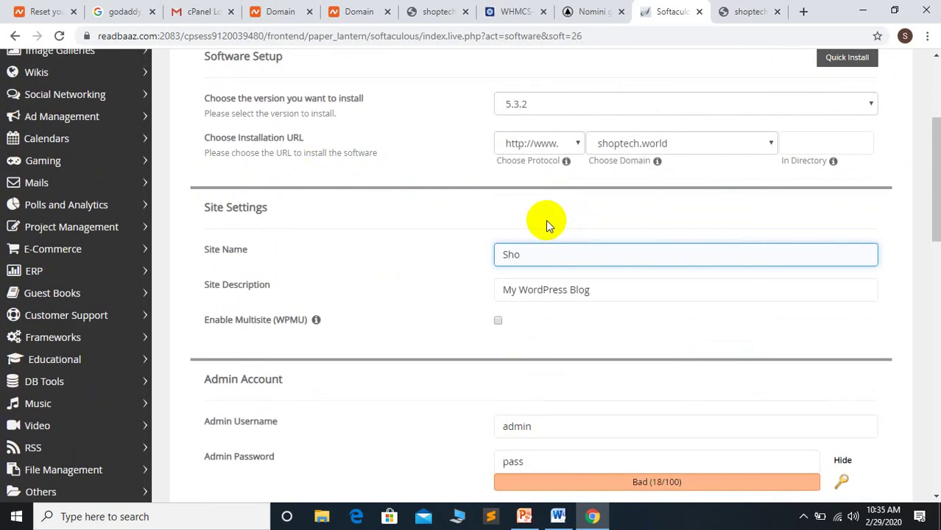
key(BackSpace)
text(op Tech)
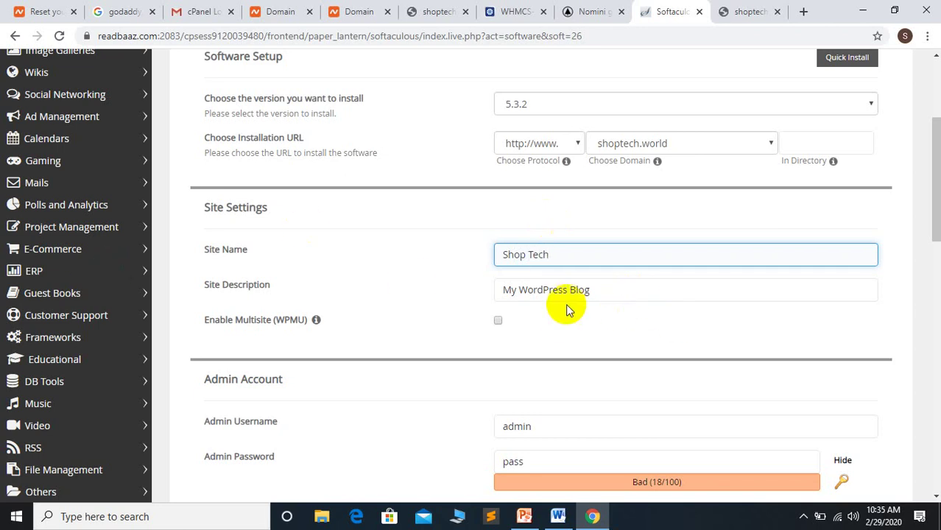
click(528, 253)
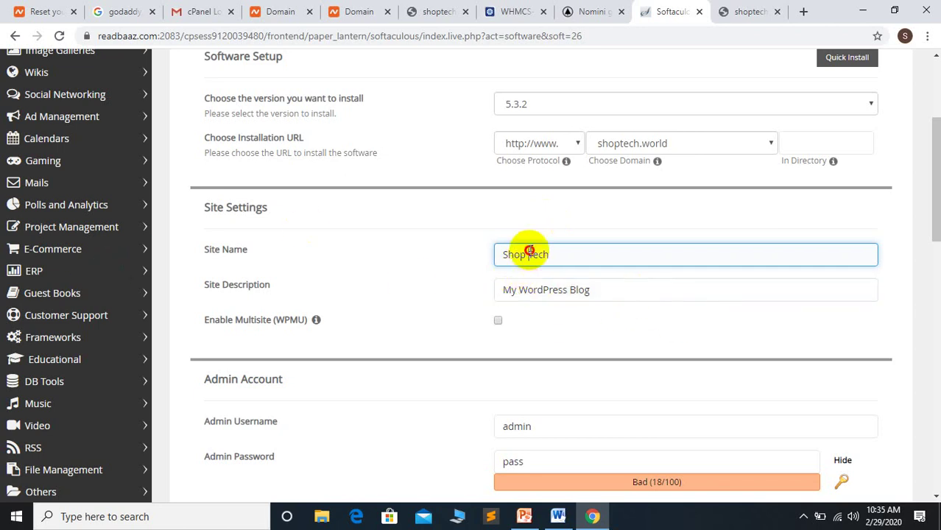
Change the site description to 'My WordPress website'
double_click(536, 291)
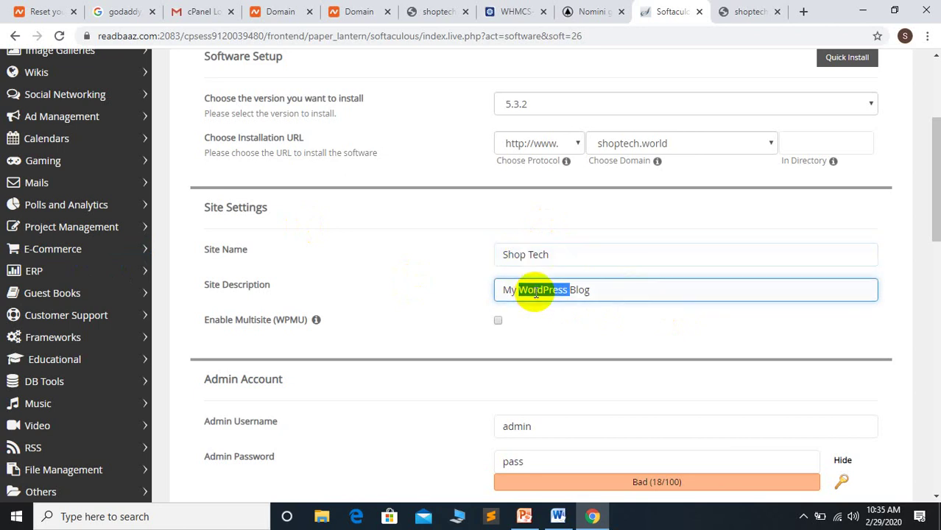
key(ctrl+a)
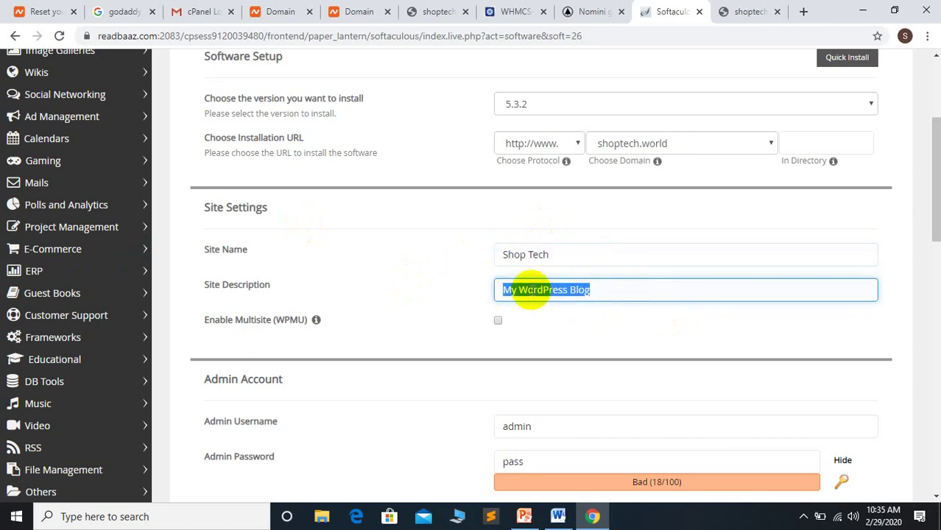
click(504, 290)
click(552, 291)
double_click(552, 291)
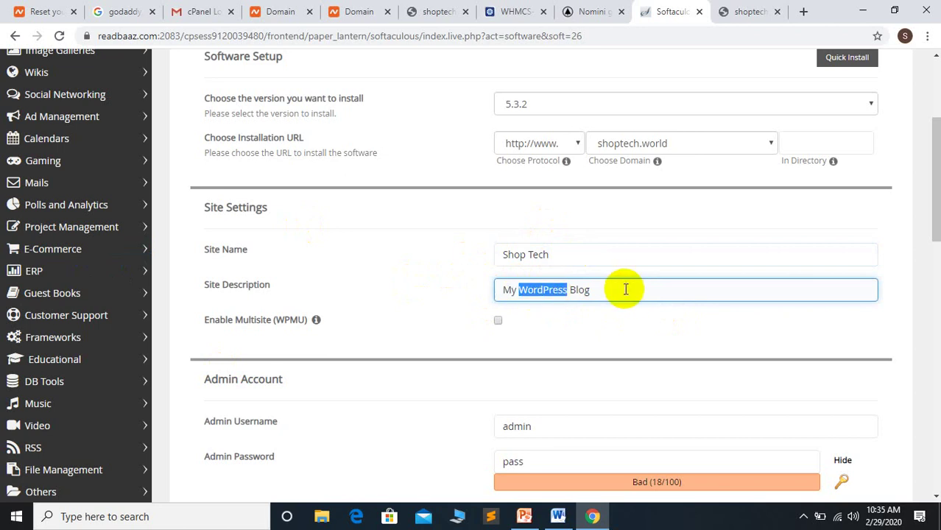
click(393, 303)
scroll(439, 310, down, 2)
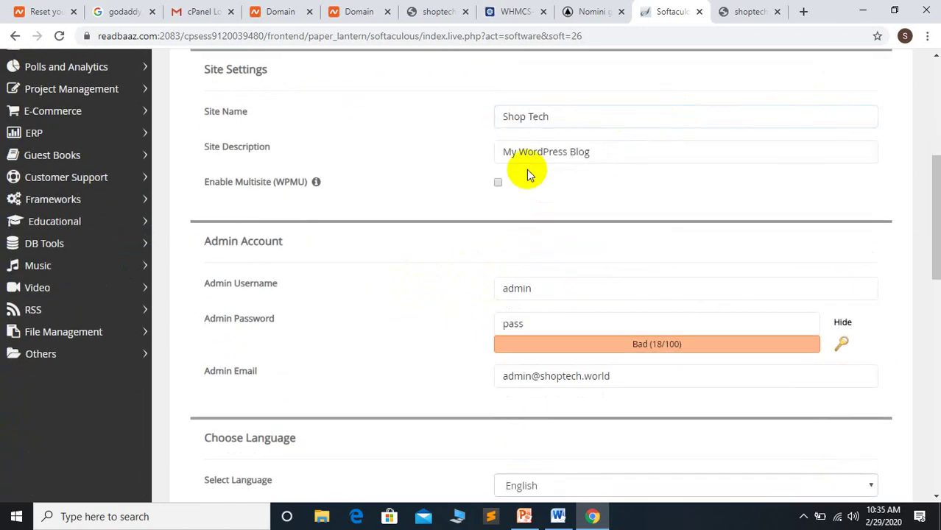
double_click(579, 152)
text(w)
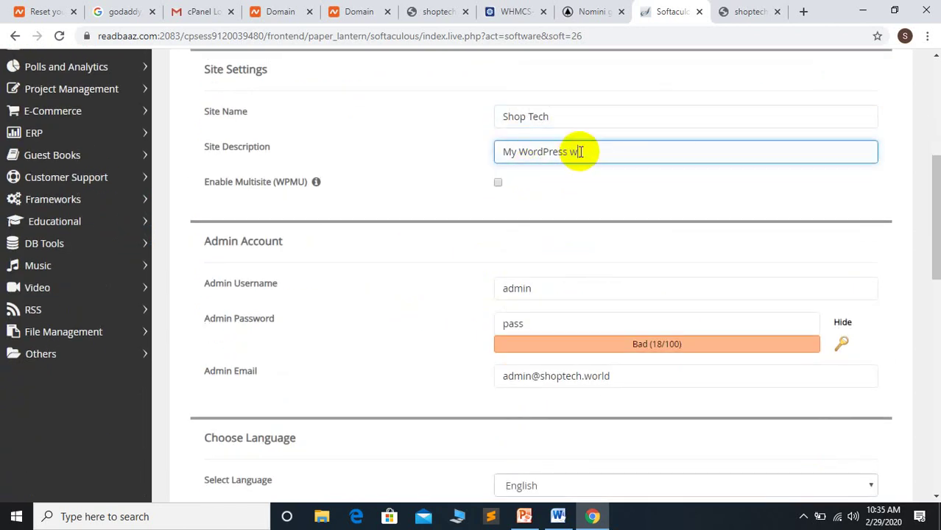
text(ebsigtge)
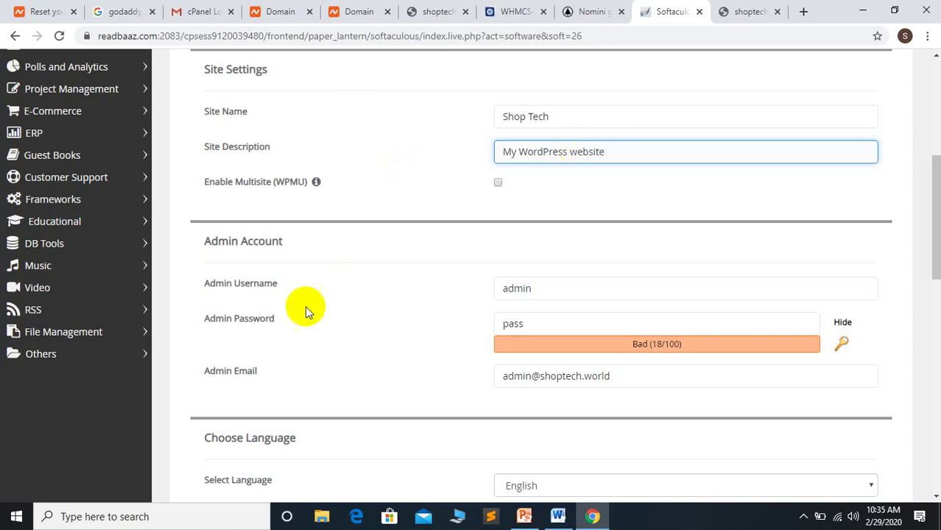
Replace the generated admin password with a short typed password
click(601, 289)
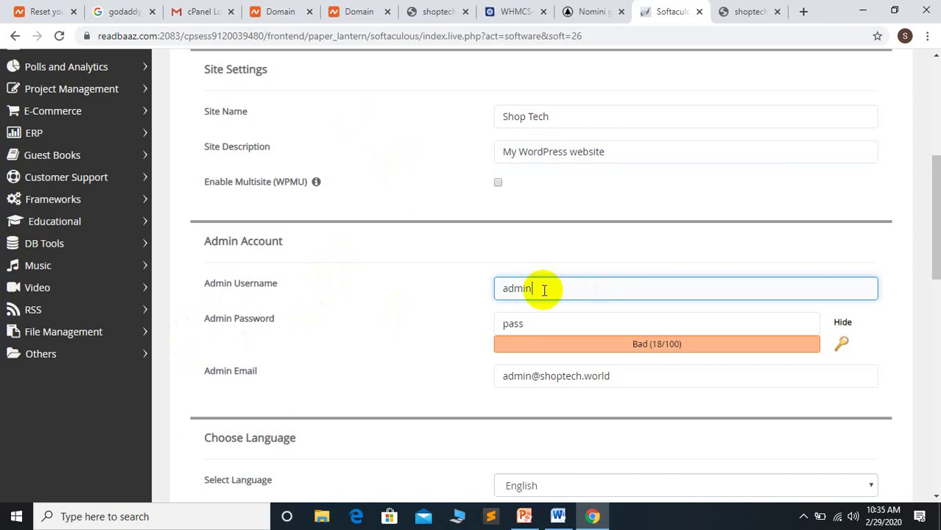
drag(542, 290, 506, 288)
click(620, 321)
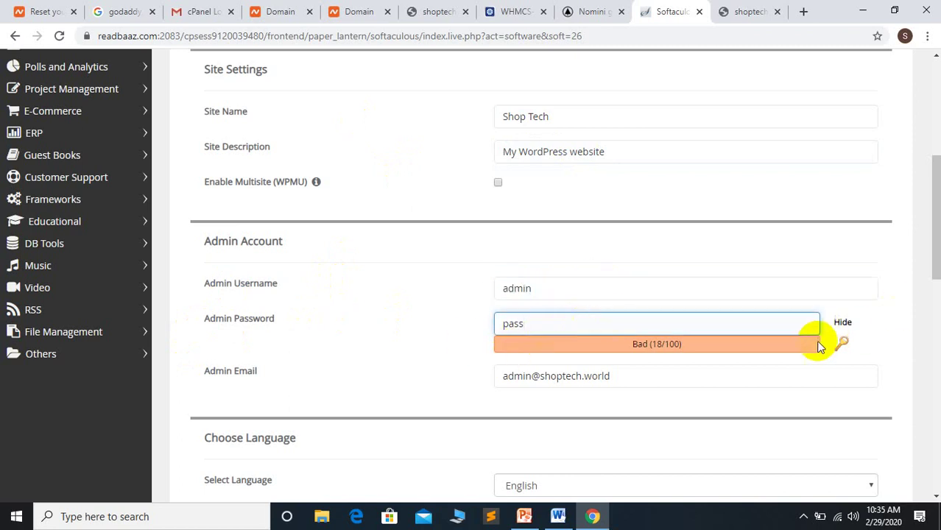
click(841, 343)
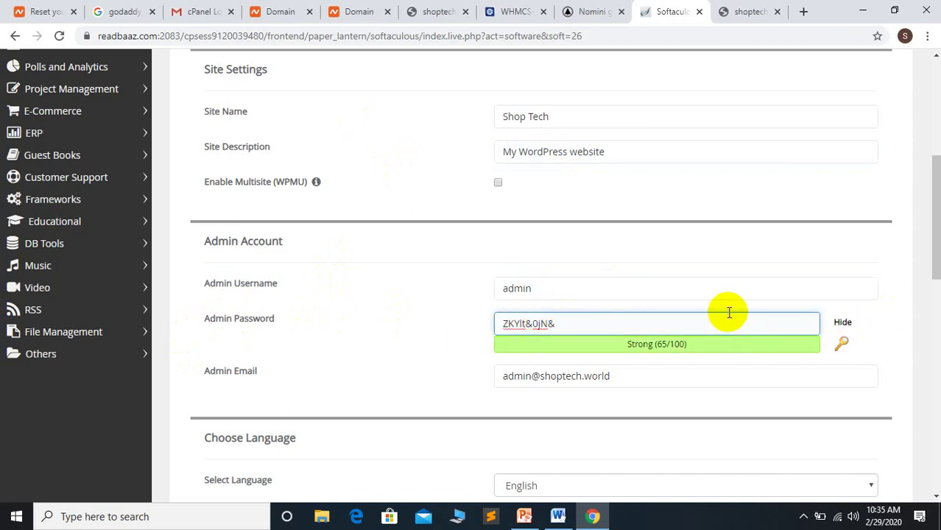
click(843, 323)
double_click(524, 323)
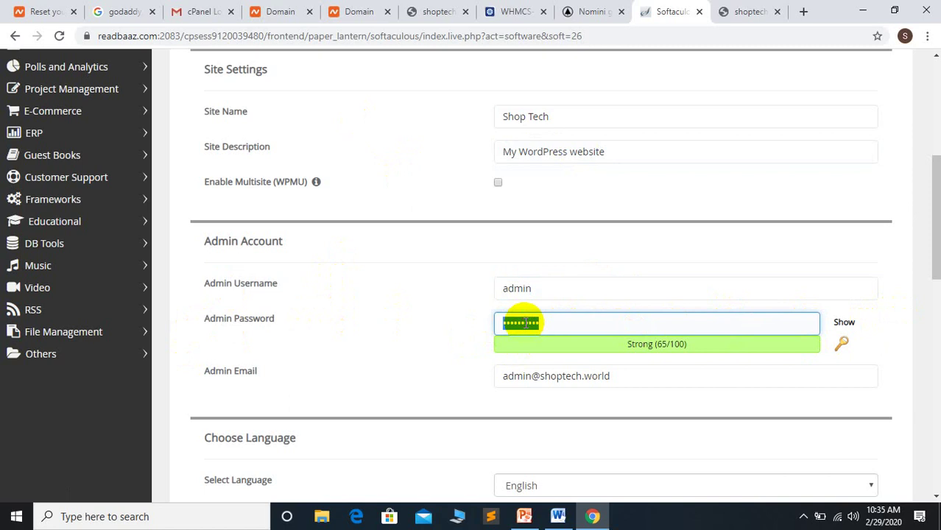
key(BackSpace)
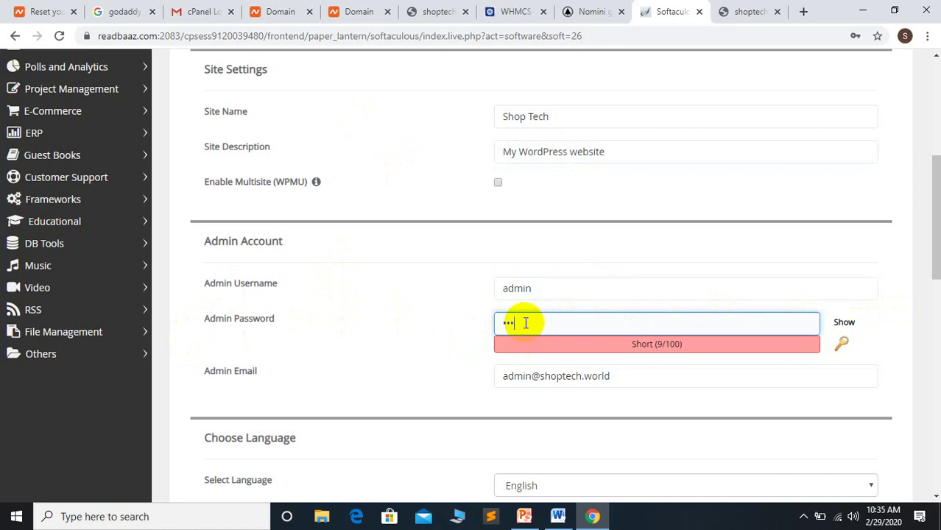
Choose the EduExpert theme for the WordPress install
scroll(398, 332, down, 1)
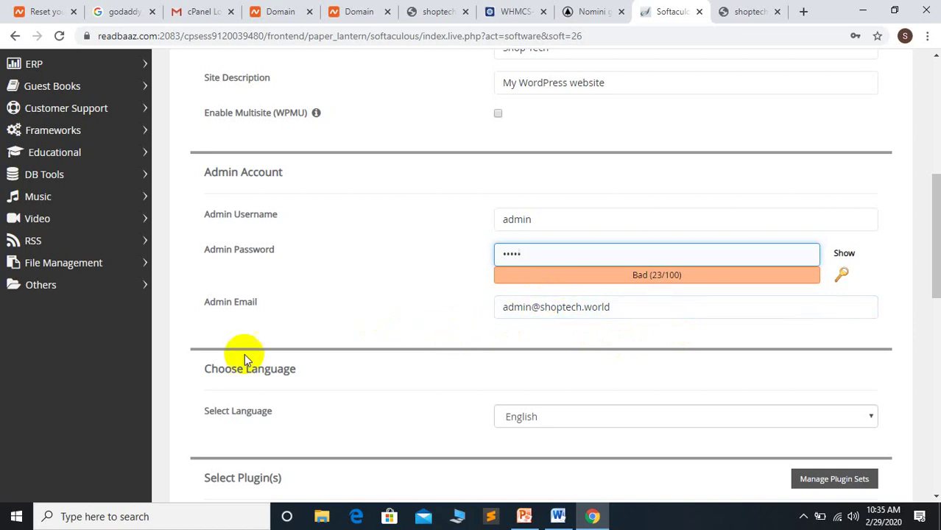
scroll(243, 354, down, 2)
scroll(346, 306, down, 4)
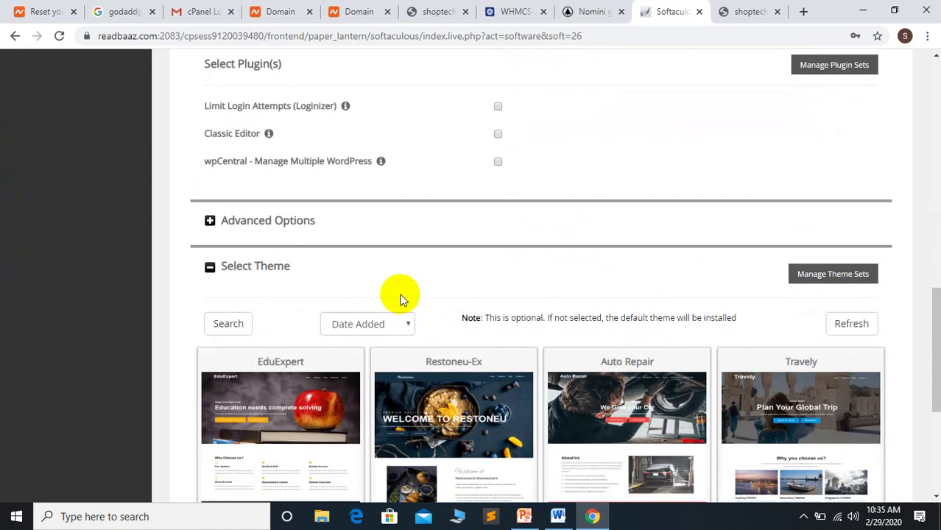
scroll(280, 313, down, 3)
click(280, 321)
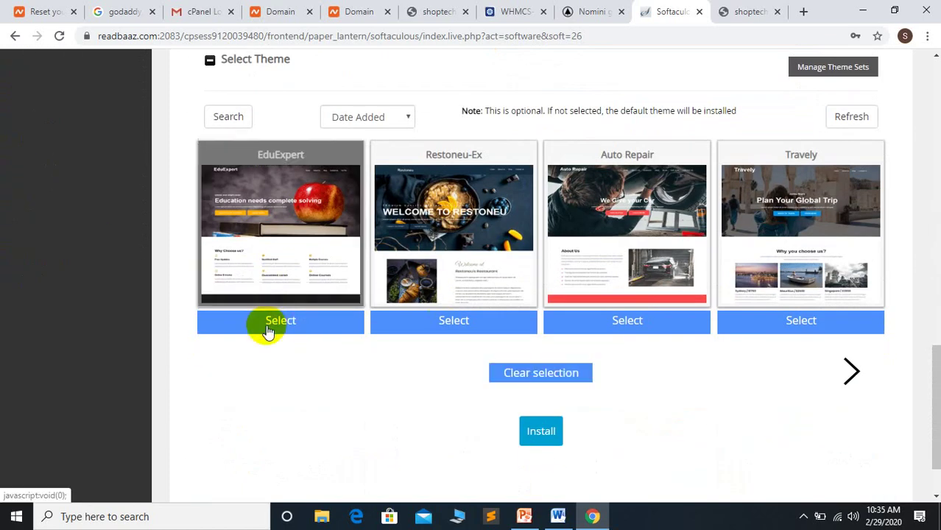
scroll(281, 267, up, 6)
scroll(295, 254, up, 4)
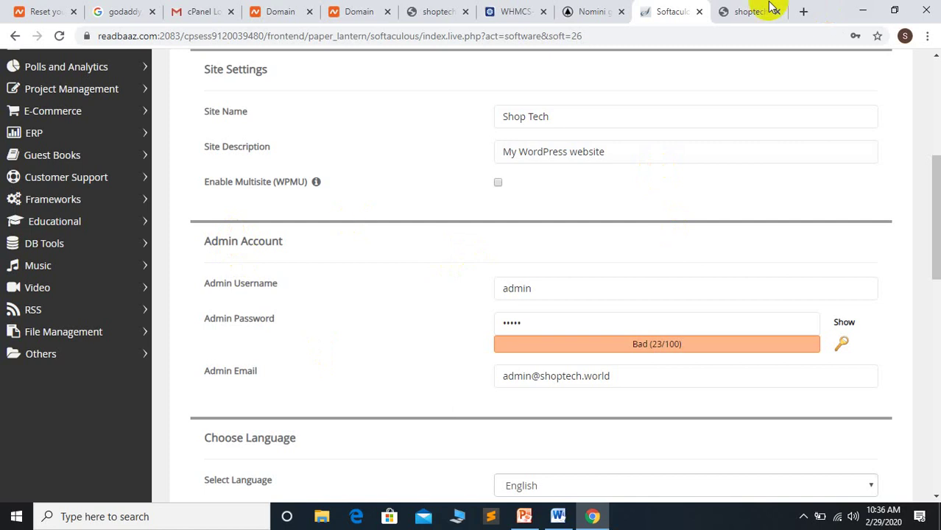
After checking the shoptech.world tab, clear the Admin Email field and enter the owner's Gmail address
click(720, 11)
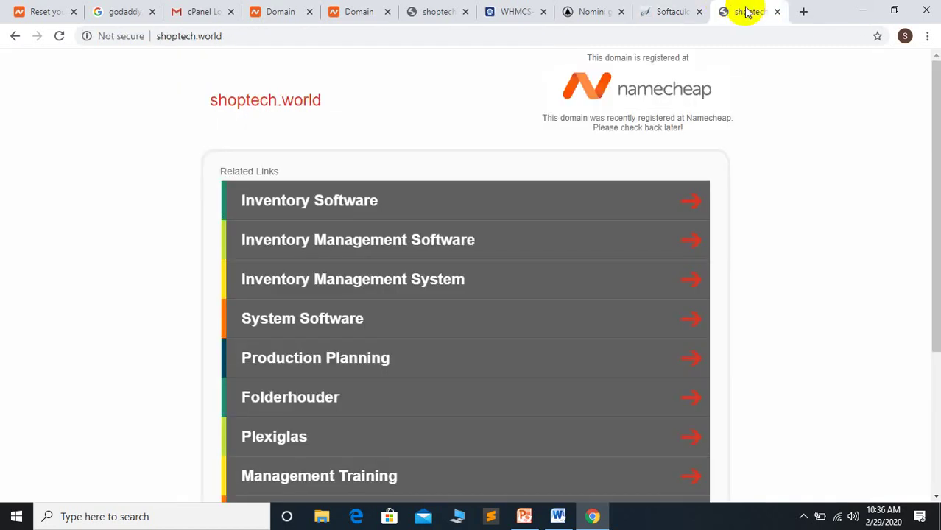
click(674, 10)
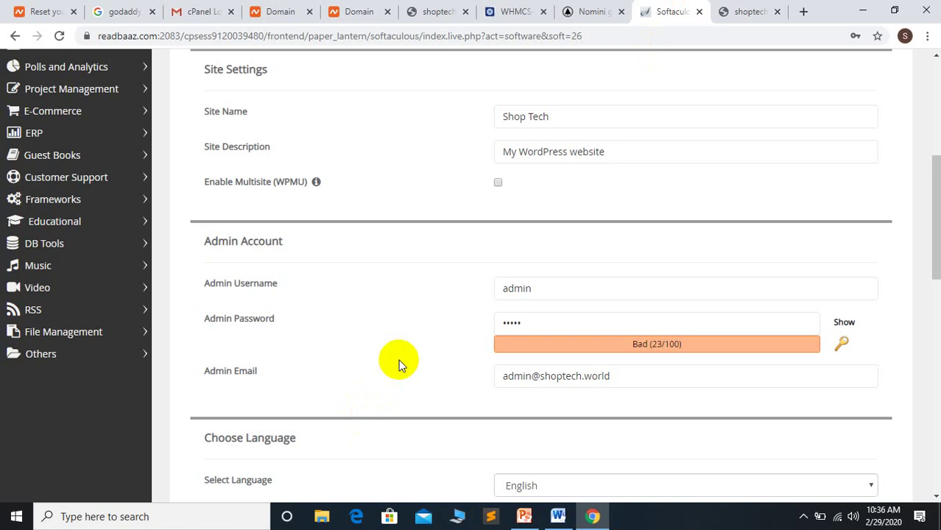
scroll(399, 359, down, 3)
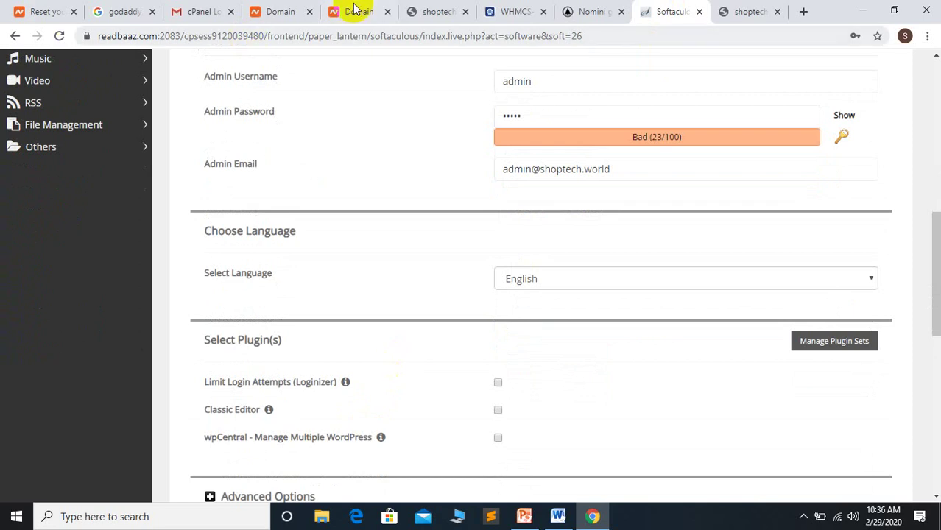
double_click(561, 170)
triple_click(561, 170)
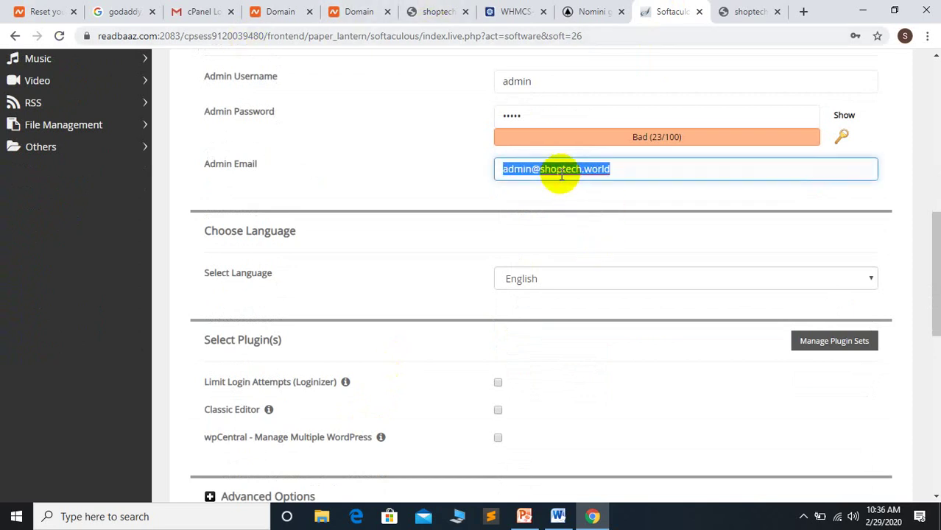
key(BackSpace)
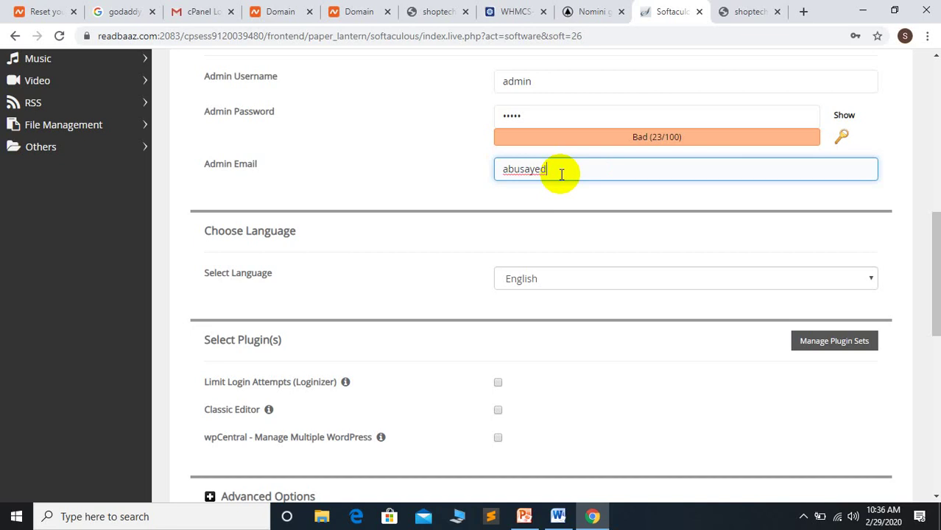
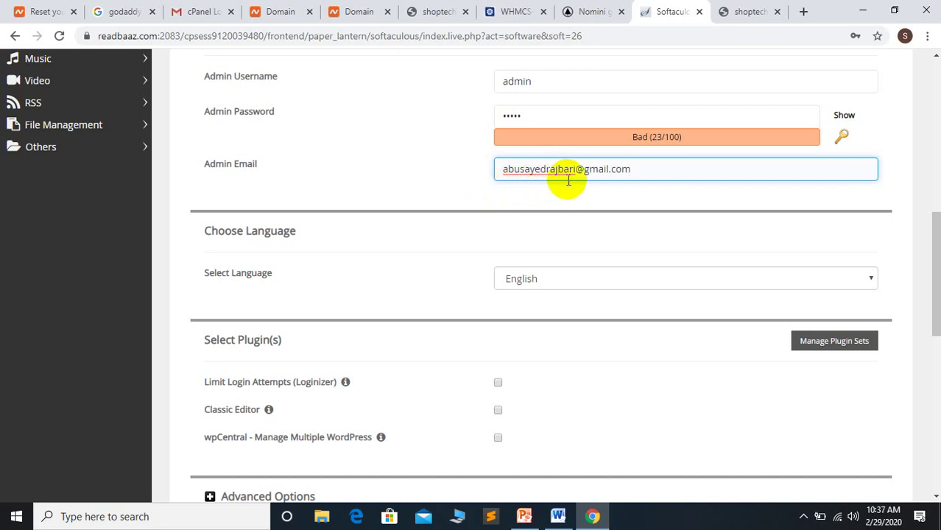
scroll(584, 193, down, 3)
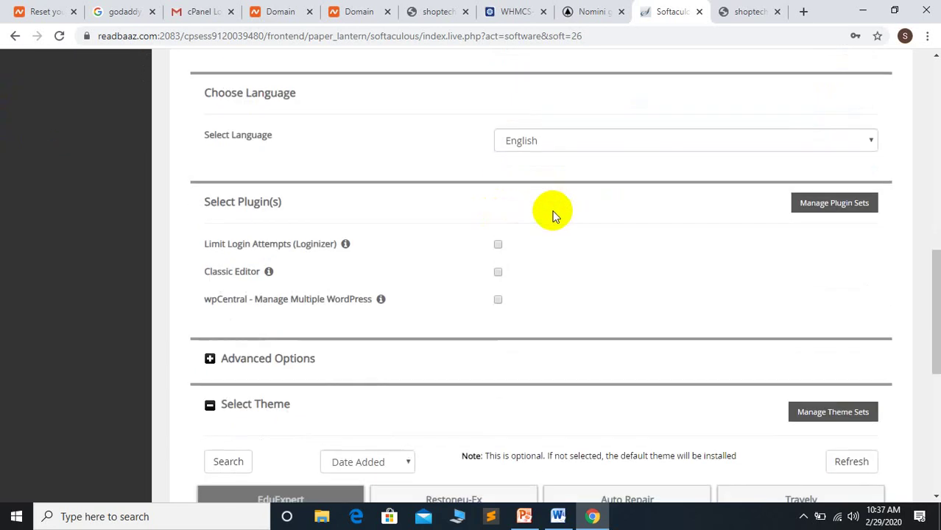
scroll(62, 328, down, 5)
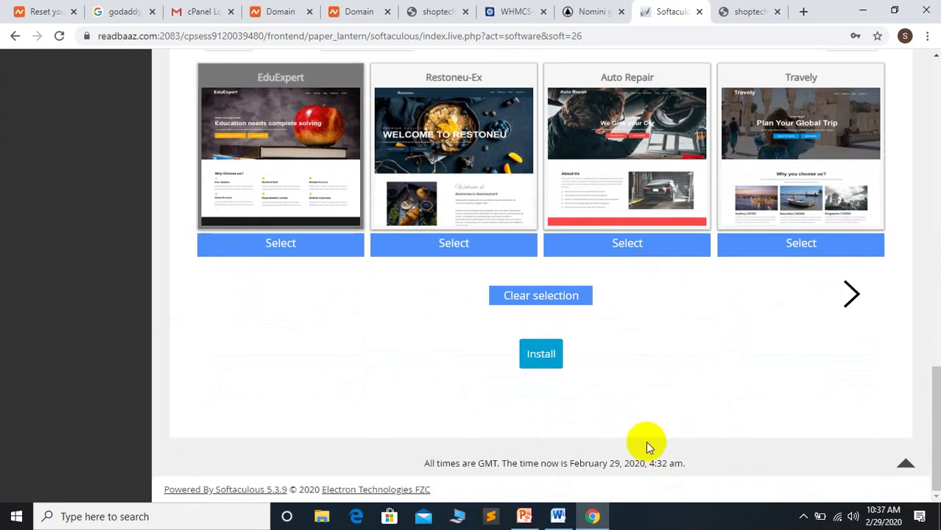
Submit the WordPress installation, which fails with a MySQL connection error
click(556, 366)
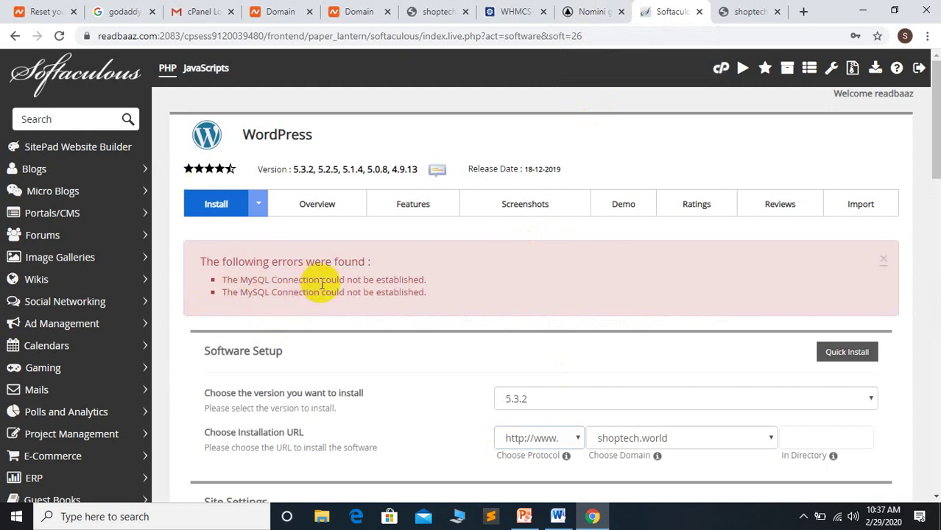
scroll(384, 315, down, 1)
scroll(384, 315, down, 7)
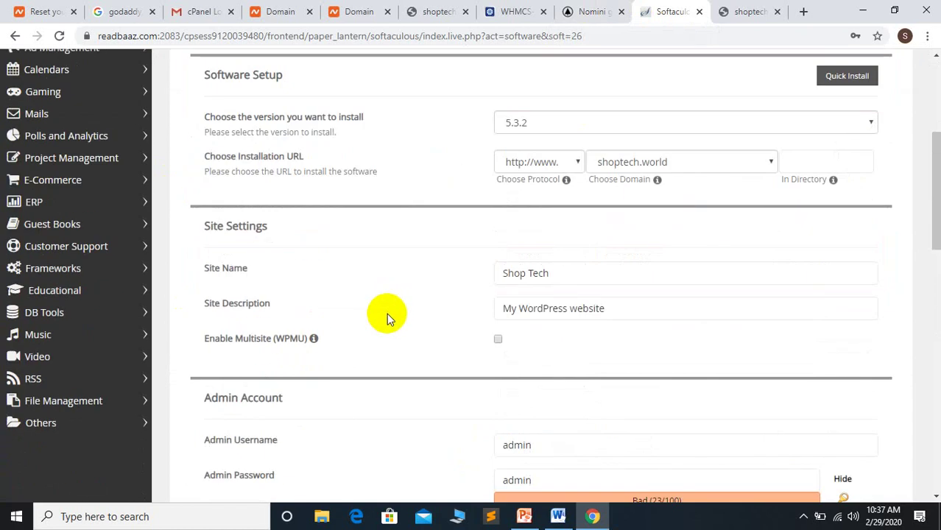
scroll(391, 317, down, 3)
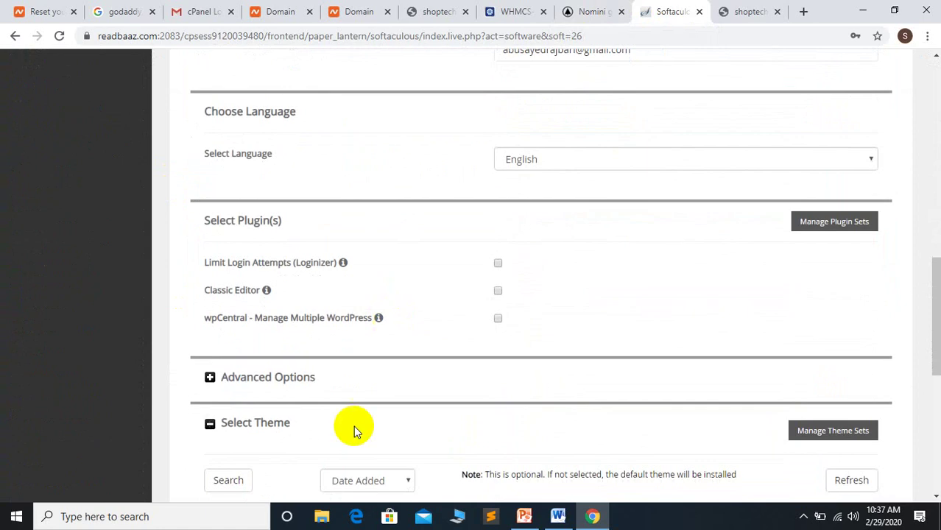
Expand Advanced Options and change the database name from wp255 to wp256
click(295, 378)
scroll(352, 346, down, 3)
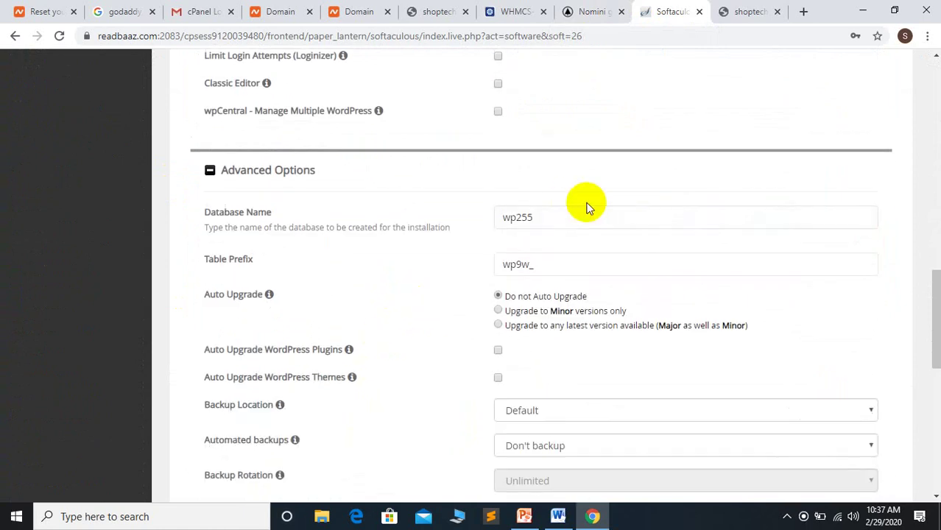
click(520, 218)
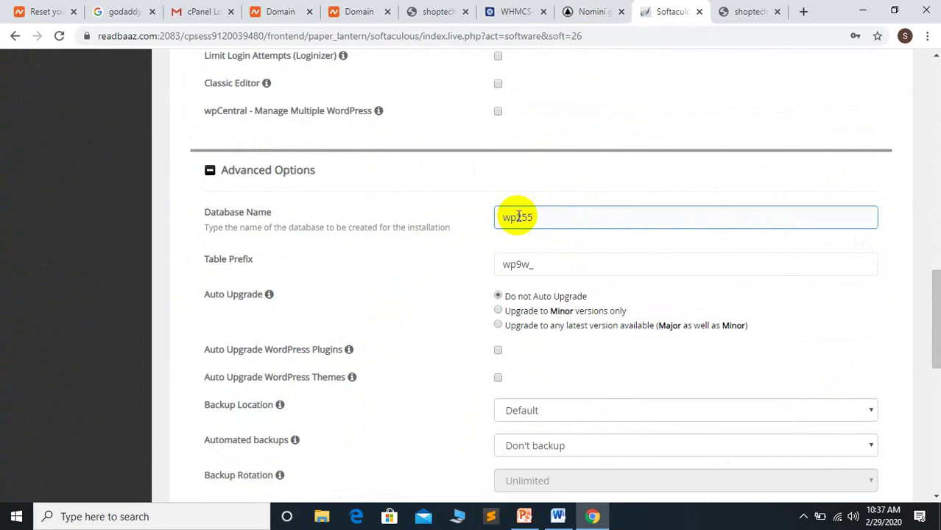
drag(520, 217, 553, 219)
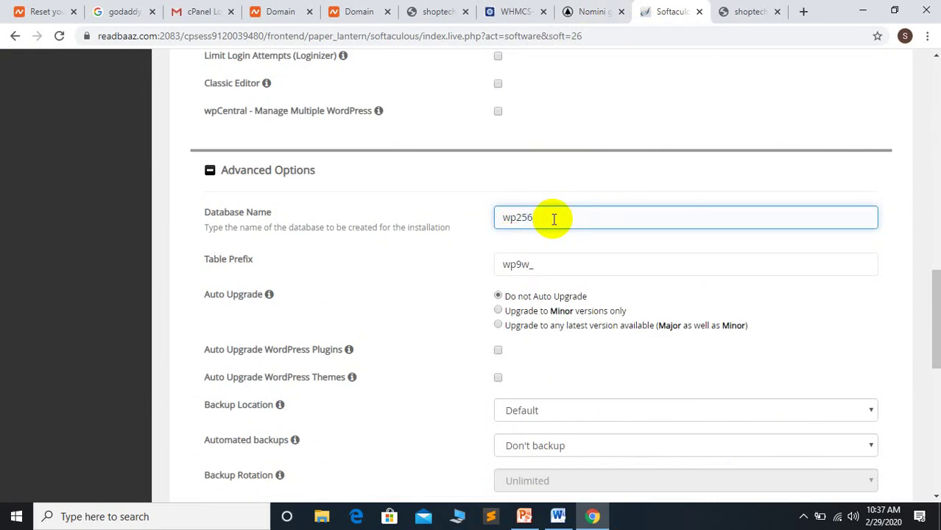
scroll(373, 312, down, 3)
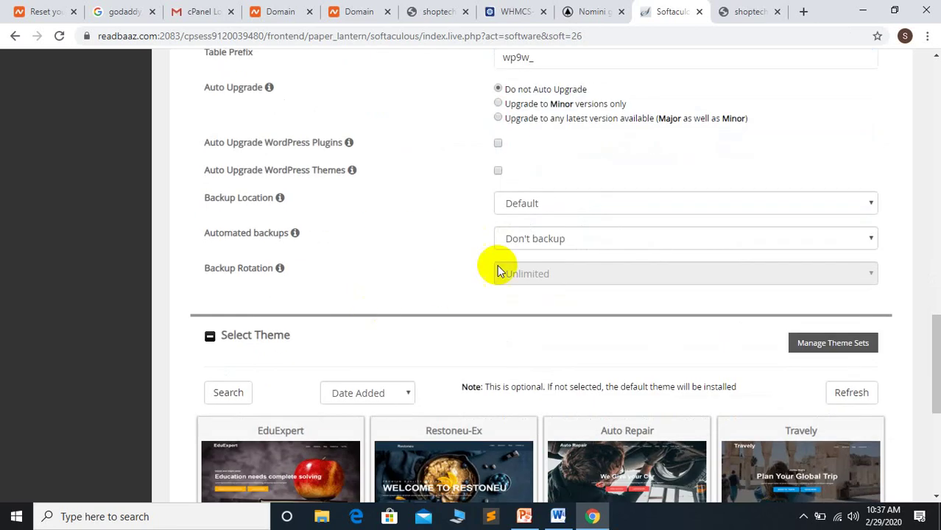
scroll(498, 266, down, 4)
scroll(519, 420, up, 5)
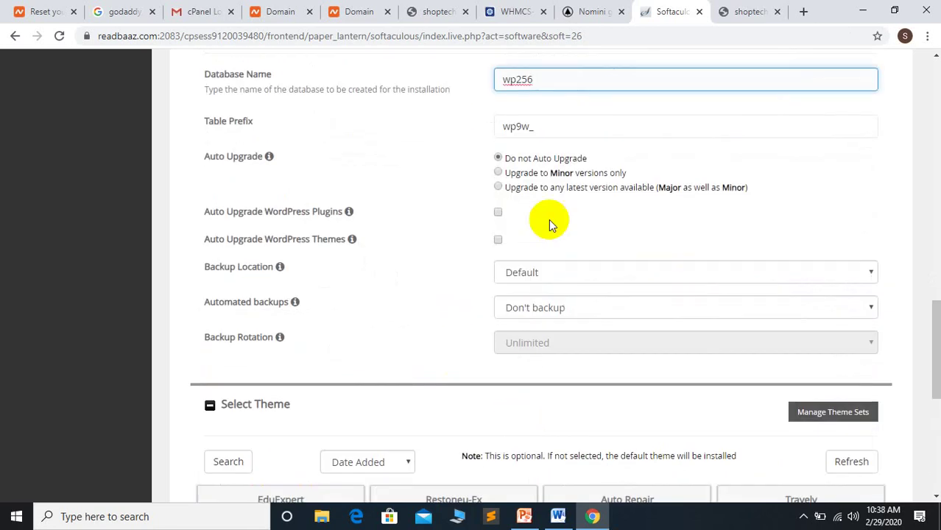
Resubmit the installation and open the installed shoptech.world site in a new tab
scroll(414, 252, down, 7)
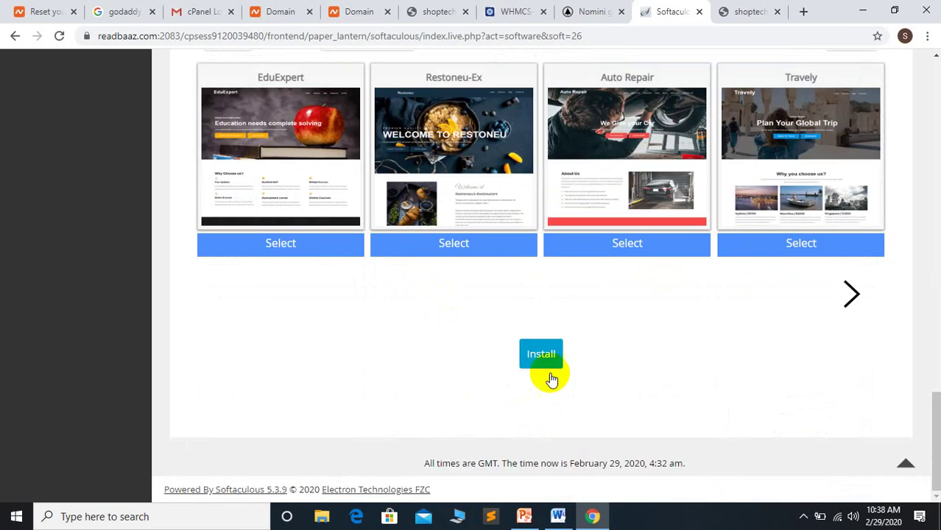
click(545, 356)
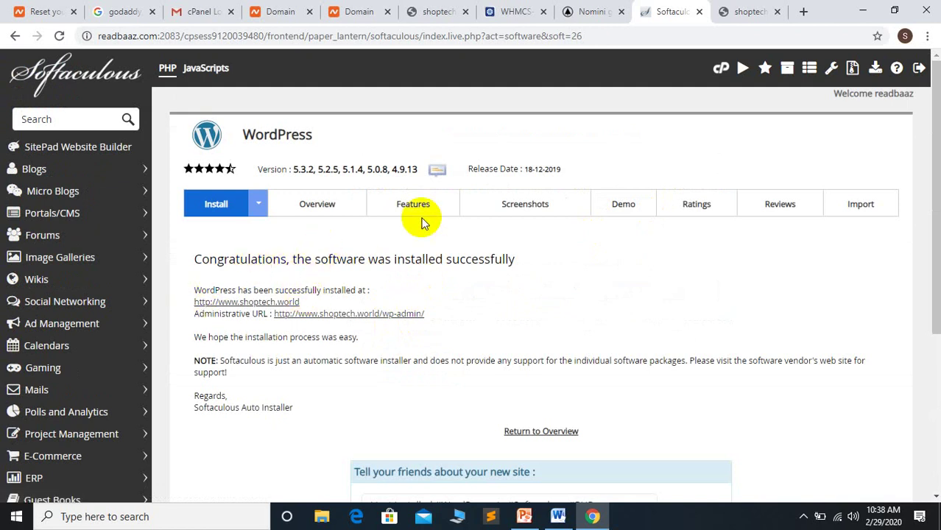
right_click(213, 302)
click(294, 310)
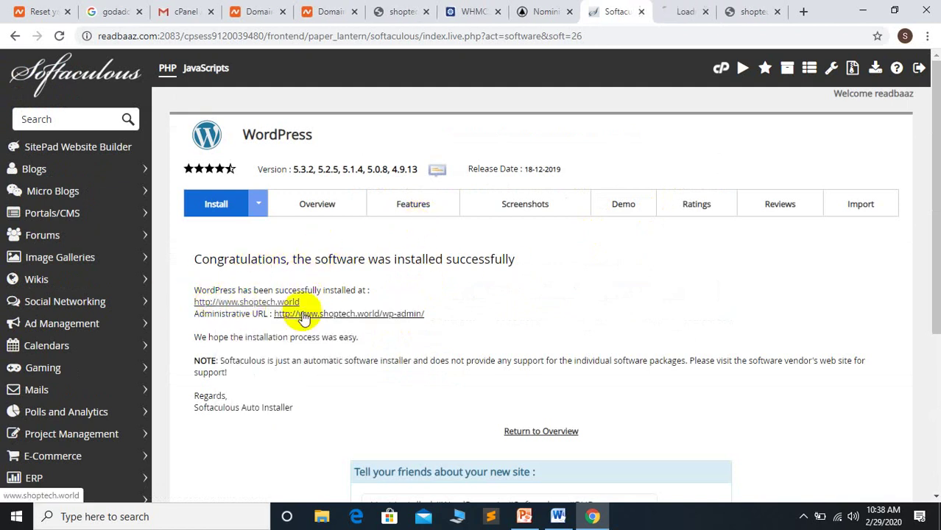
click(678, 11)
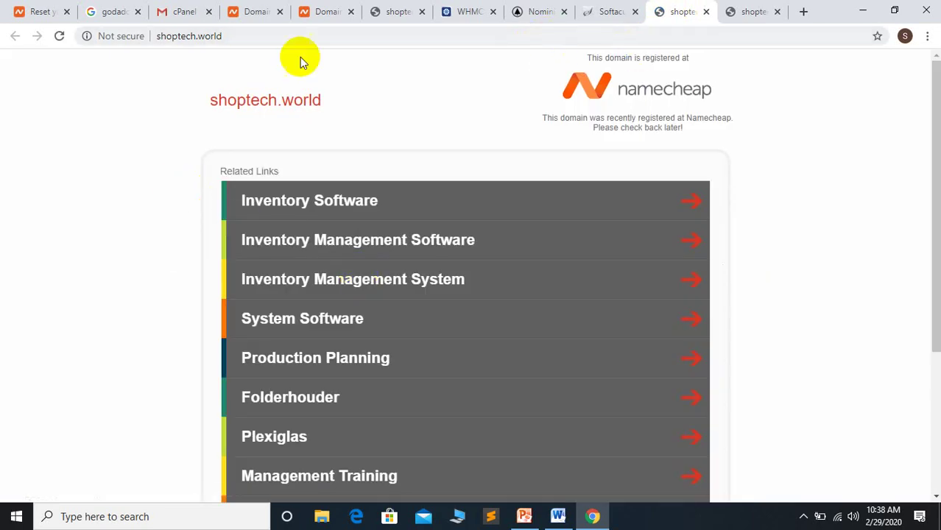
click(597, 11)
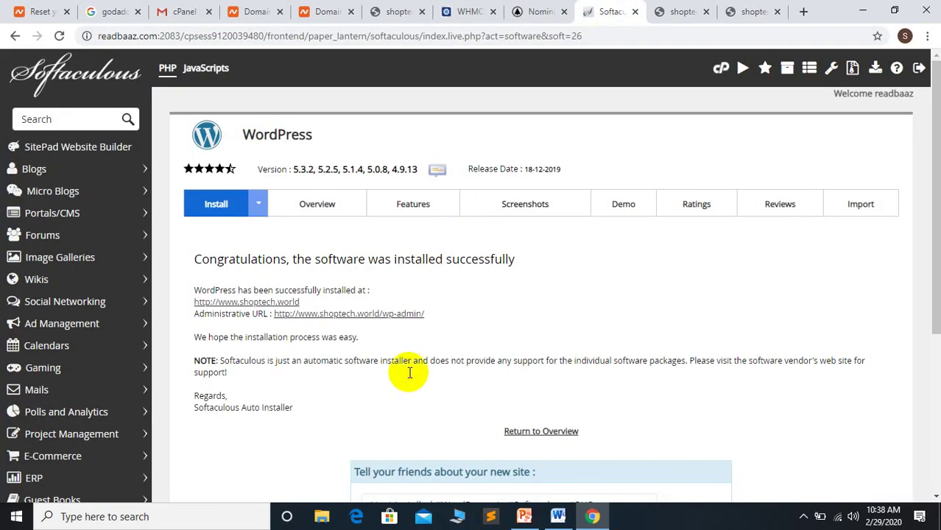
Open the wp-admin Administrative URL in a new tab and highlight the success message
right_click(366, 316)
click(390, 323)
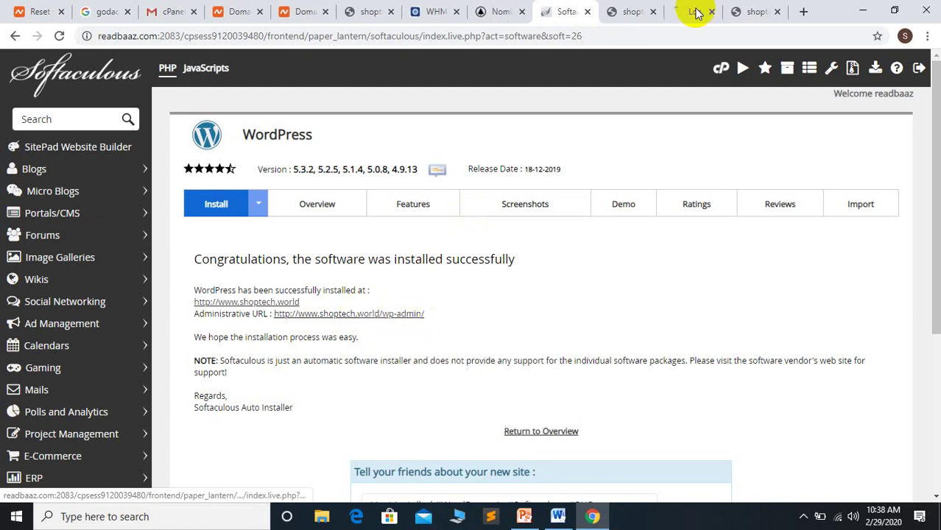
click(623, 13)
click(556, 11)
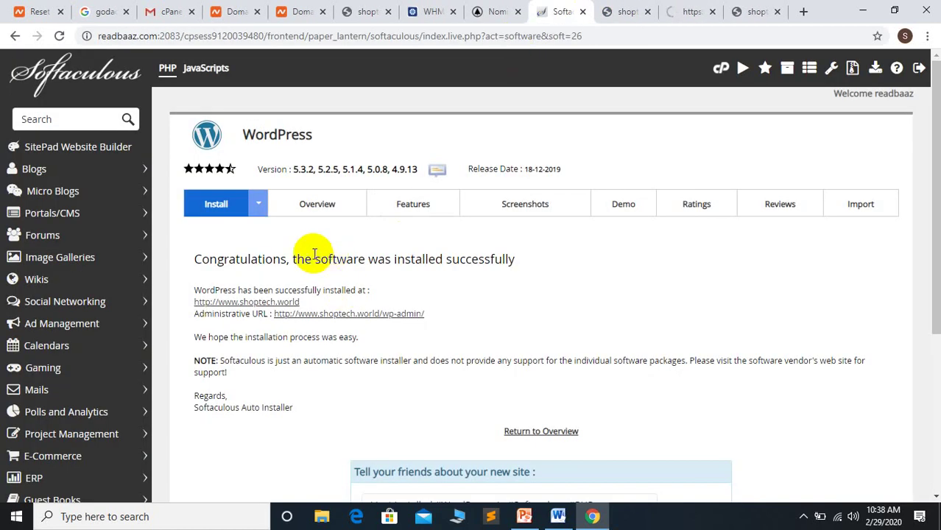
drag(339, 260, 678, 259)
Check the shoptech.world and wp-admin tabs, close the Softaculous tab, and bring up Class Outline.docx in Word
click(635, 10)
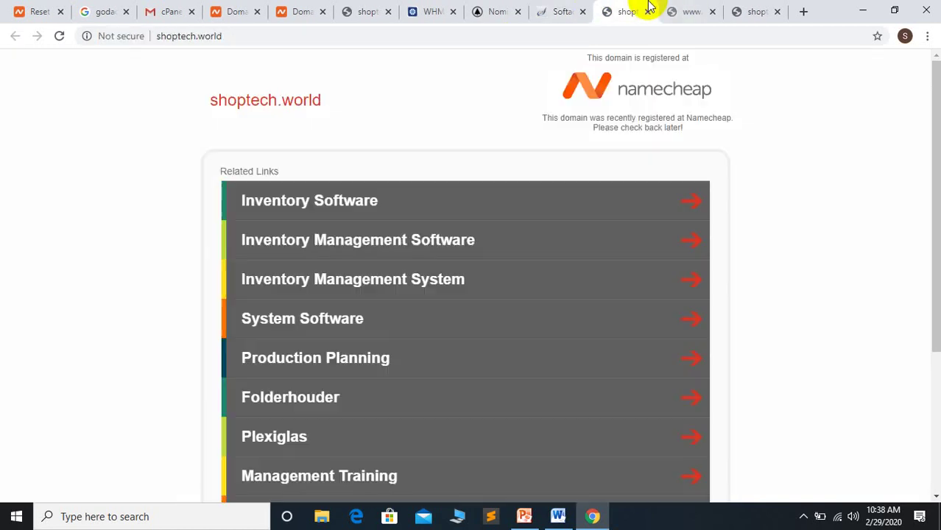
click(685, 9)
click(607, 9)
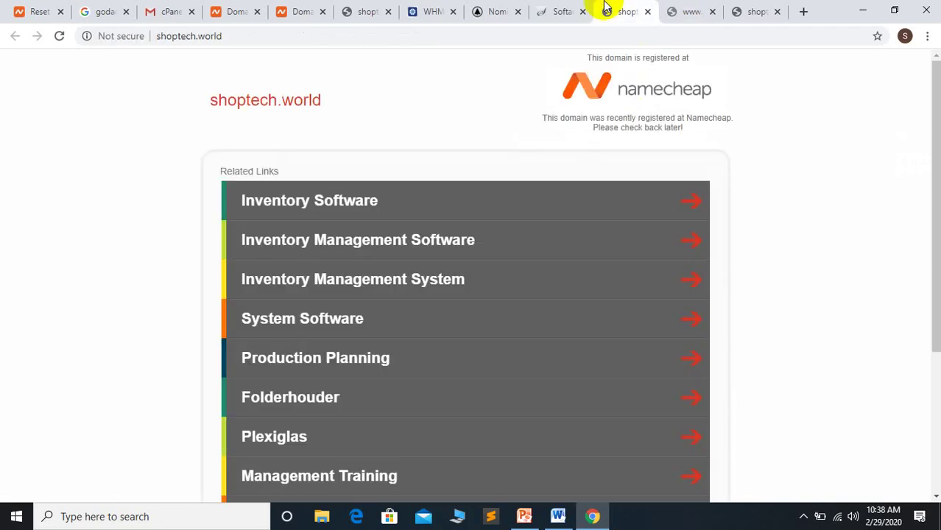
scroll(184, 280, down, 3)
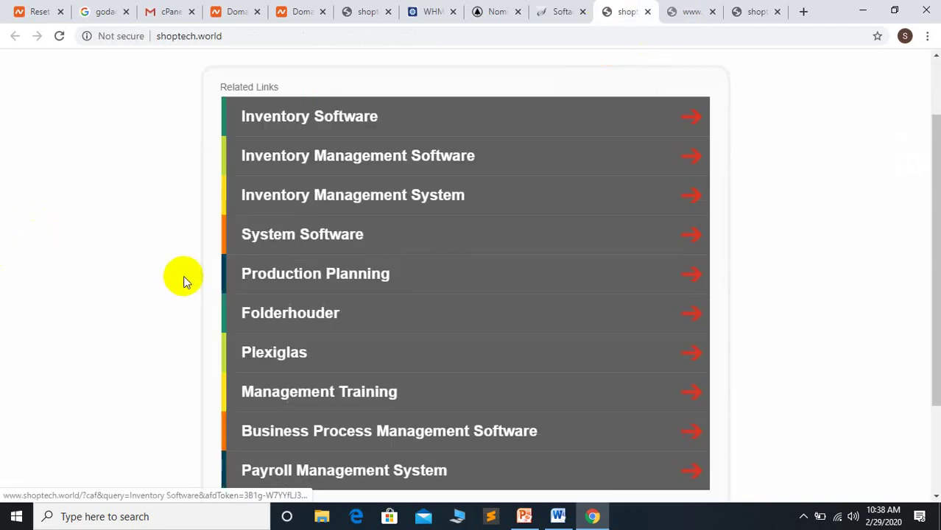
scroll(184, 278, up, 3)
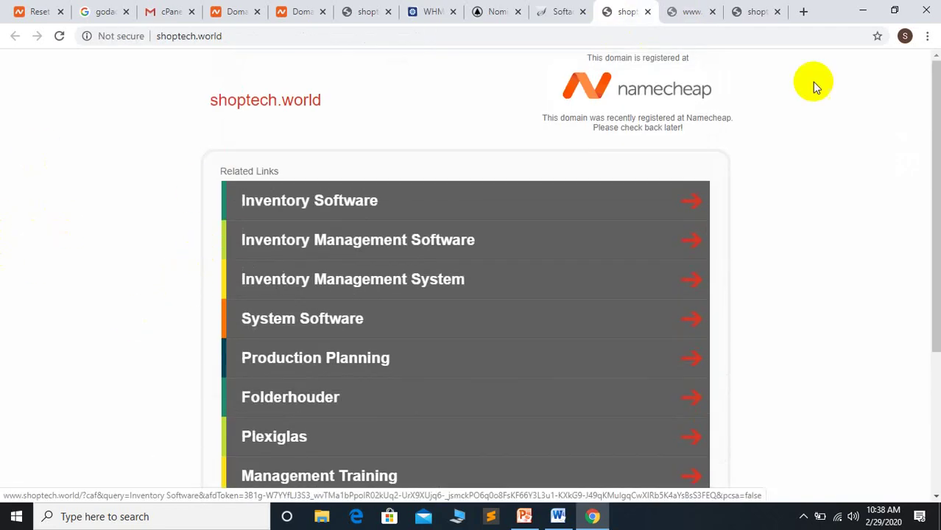
click(563, 10)
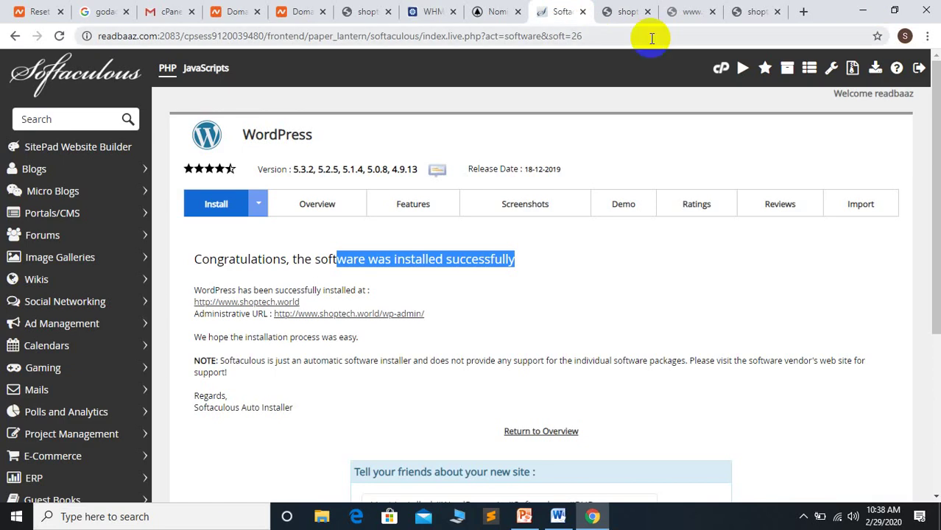
click(582, 12)
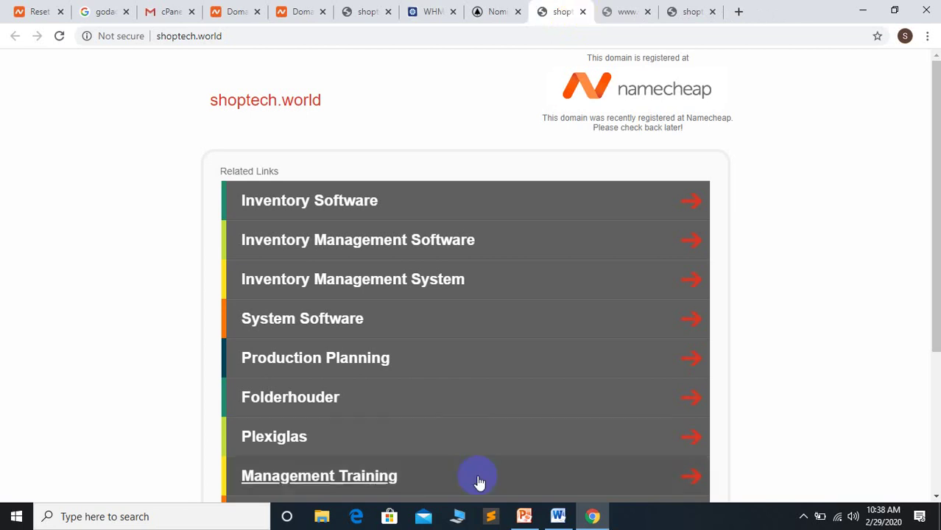
click(558, 517)
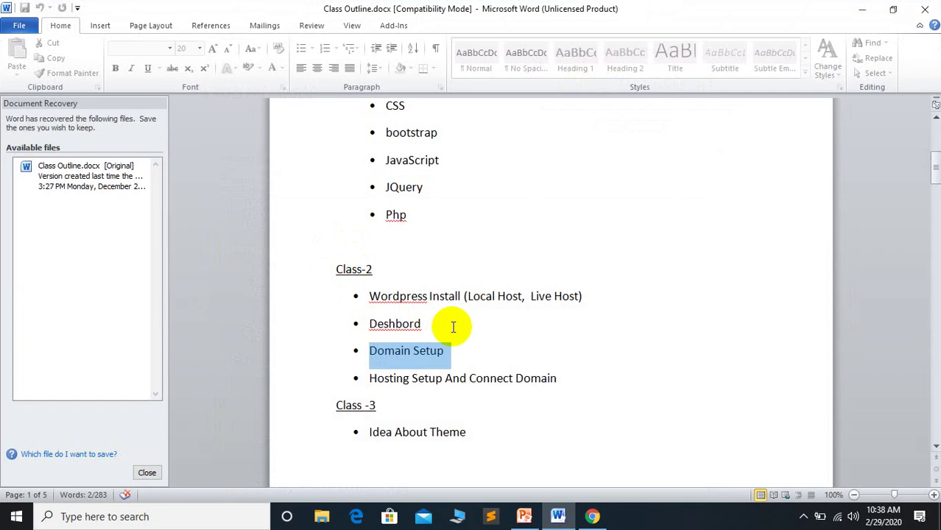
Select the Domain Setup, Live Host and Deshbord topics in the Class-2 outline, then minimize Word
click(485, 358)
drag(462, 349, 362, 353)
click(451, 360)
drag(448, 359, 378, 357)
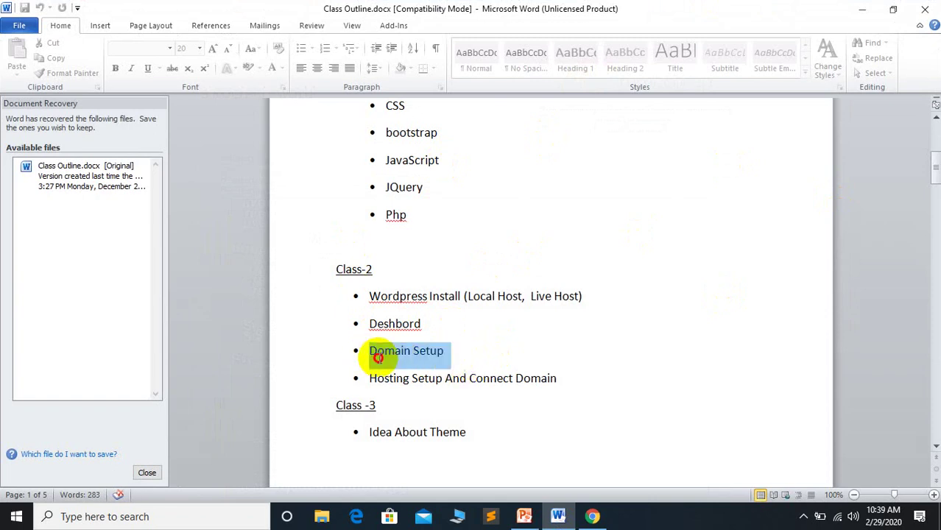
click(451, 346)
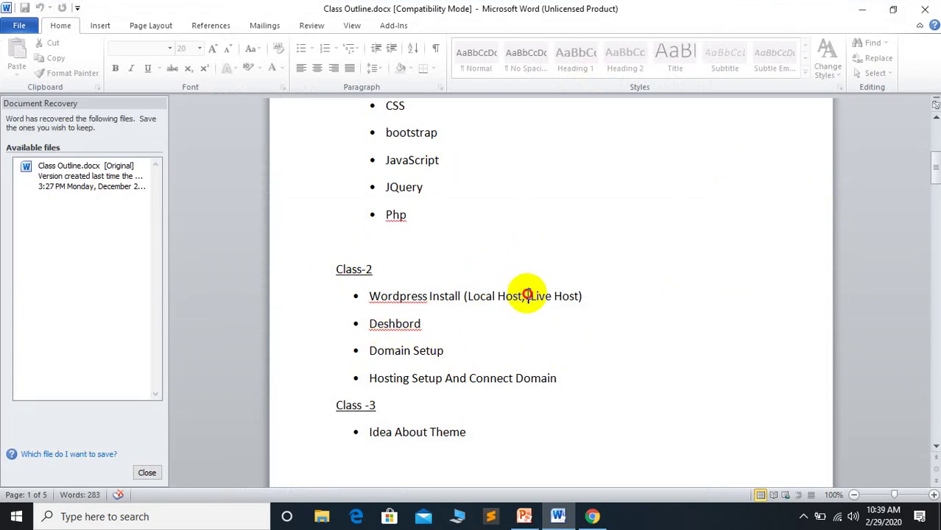
mouse_move(523, 296)
mouse_down()
mouse_move(567, 296)
mouse_move(528, 296)
mouse_up()
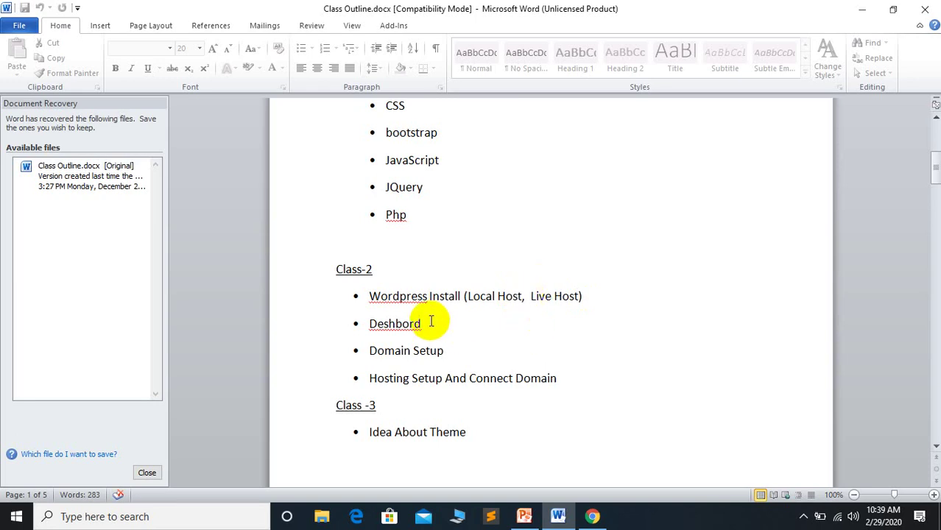
click(531, 313)
drag(530, 314, 510, 321)
click(450, 321)
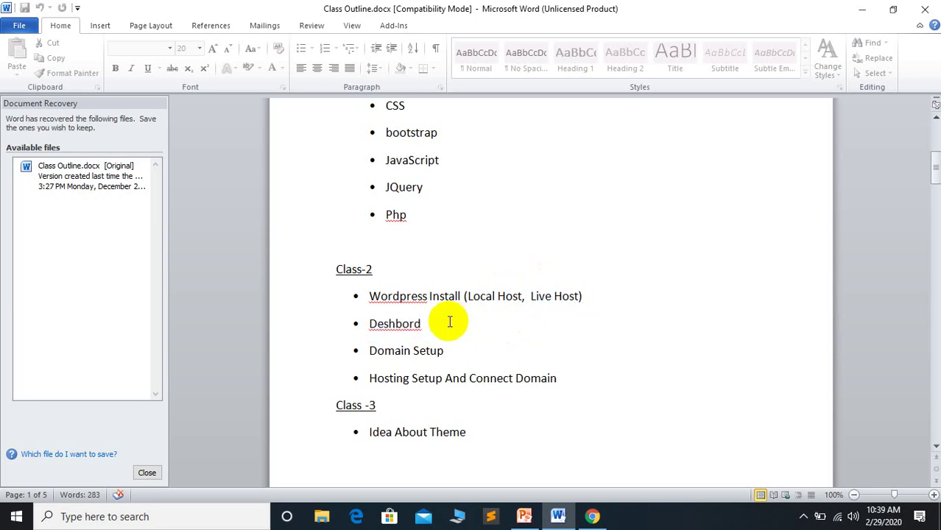
scroll(450, 322, down, 2)
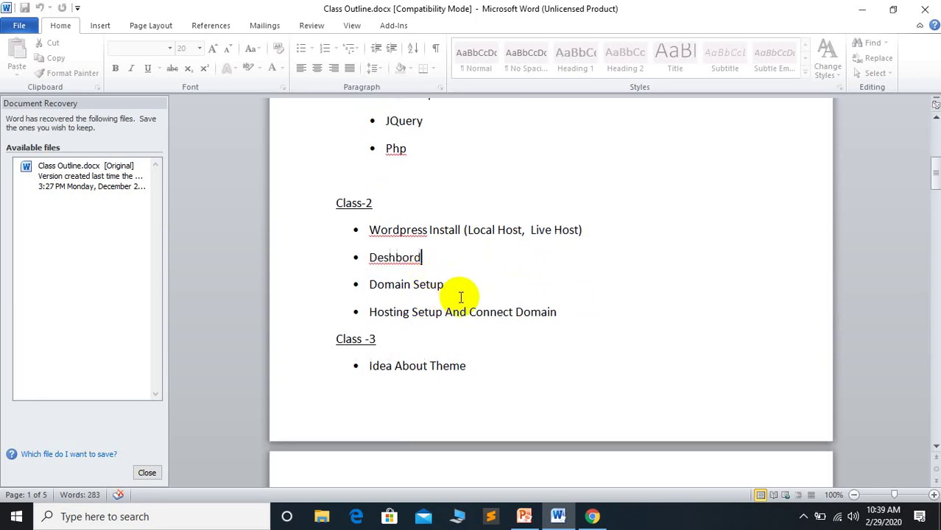
drag(426, 254, 321, 273)
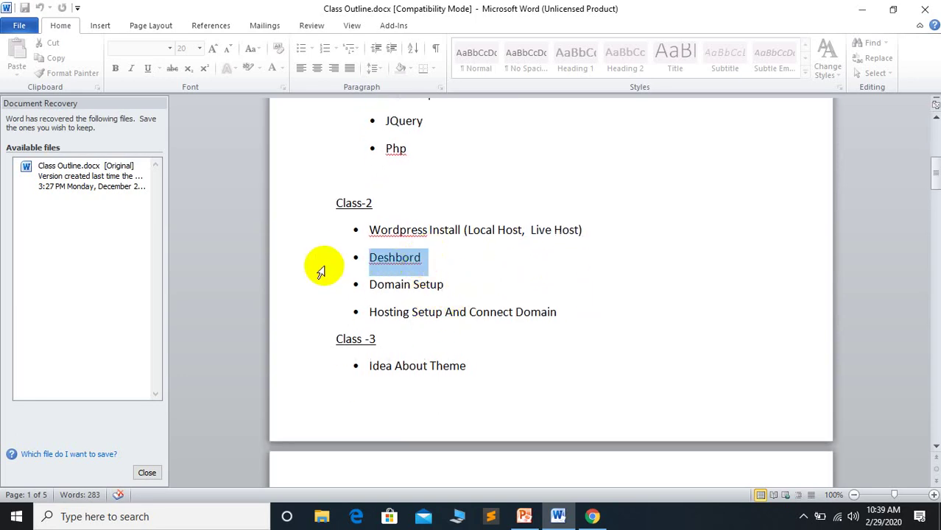
click(859, 9)
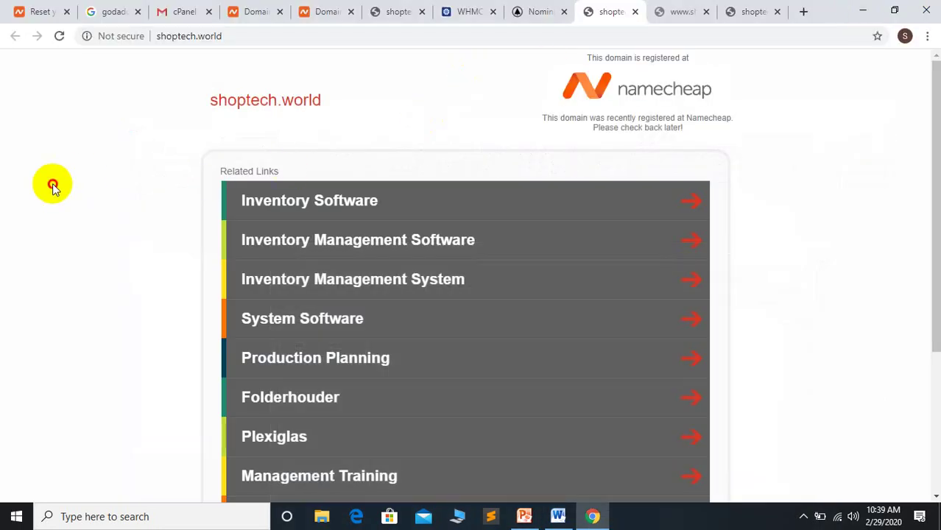
Look over the nominigroup.com, shoptech.world and wp-admin tabs, ending on the last shoptech.world tab
click(529, 10)
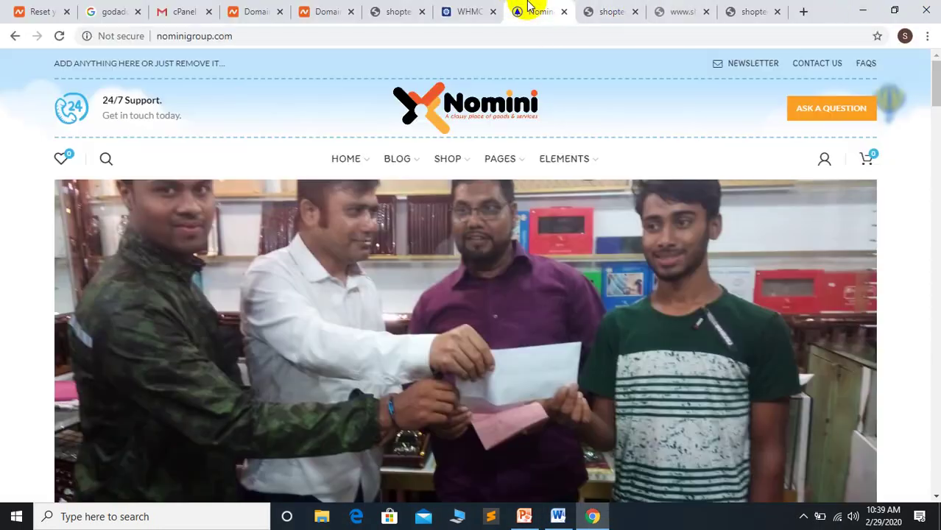
click(580, 11)
click(554, 8)
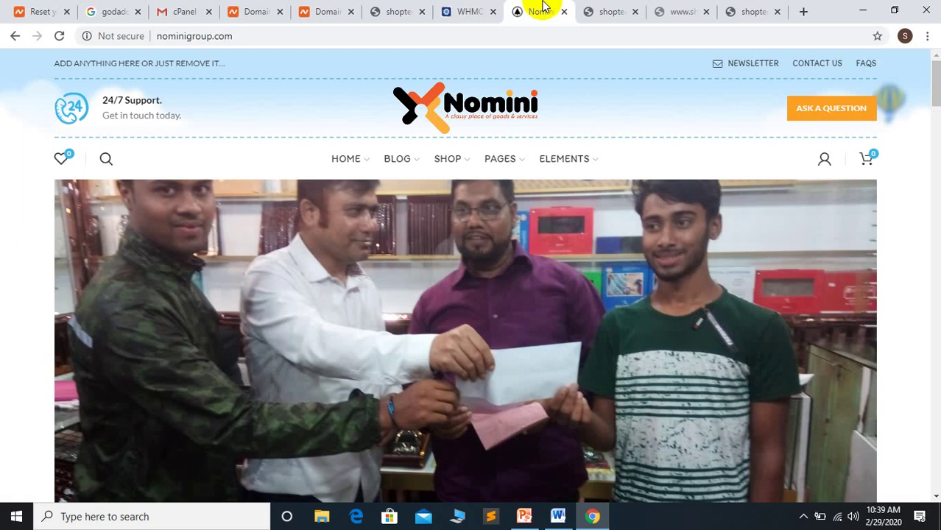
click(628, 9)
click(677, 9)
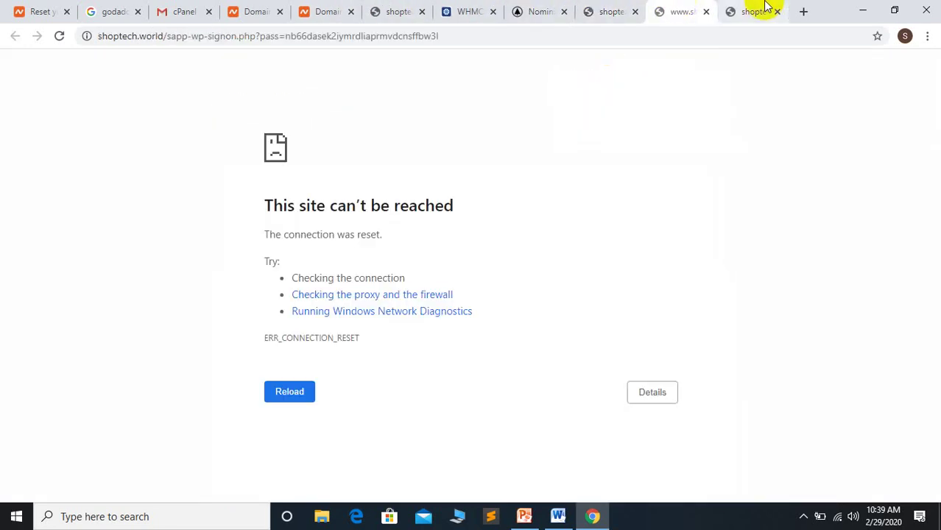
click(752, 10)
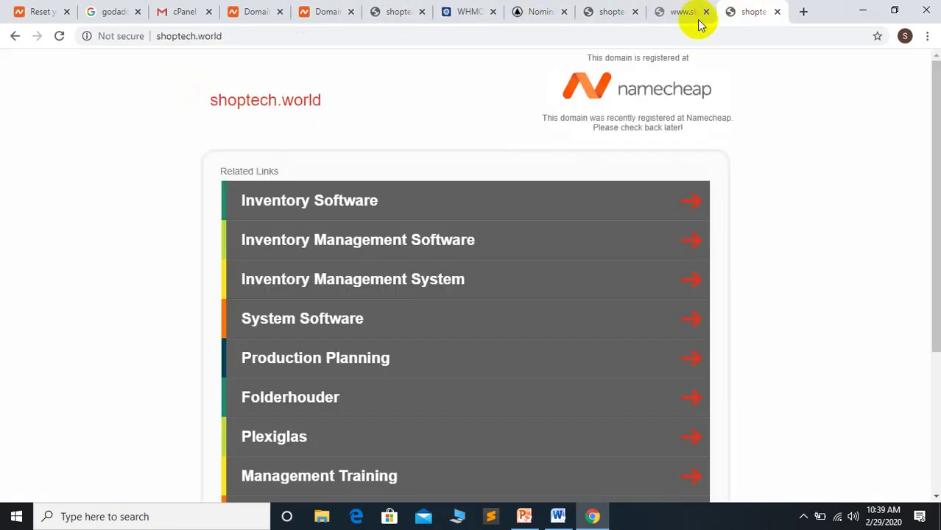
Search for readbaaz in the last tab and open the ReadBaaz site from the Google results
click(250, 37)
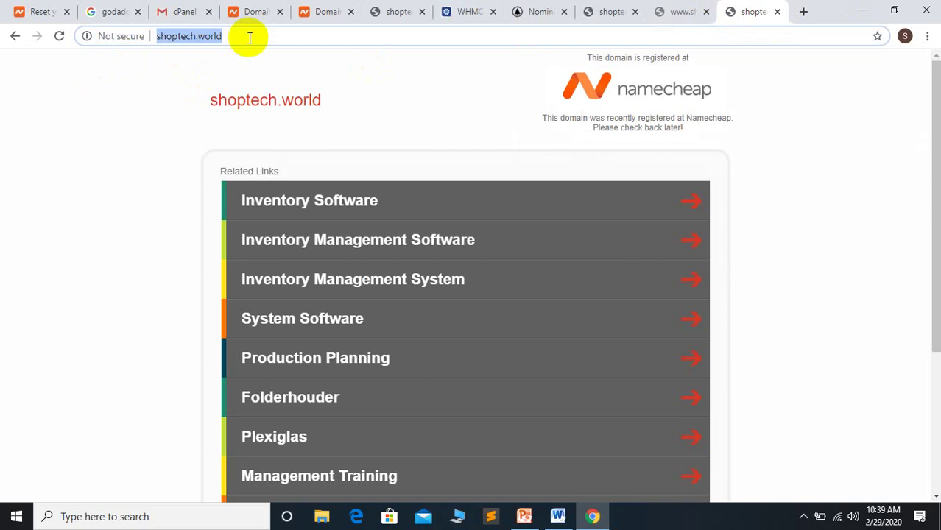
key(BackSpace)
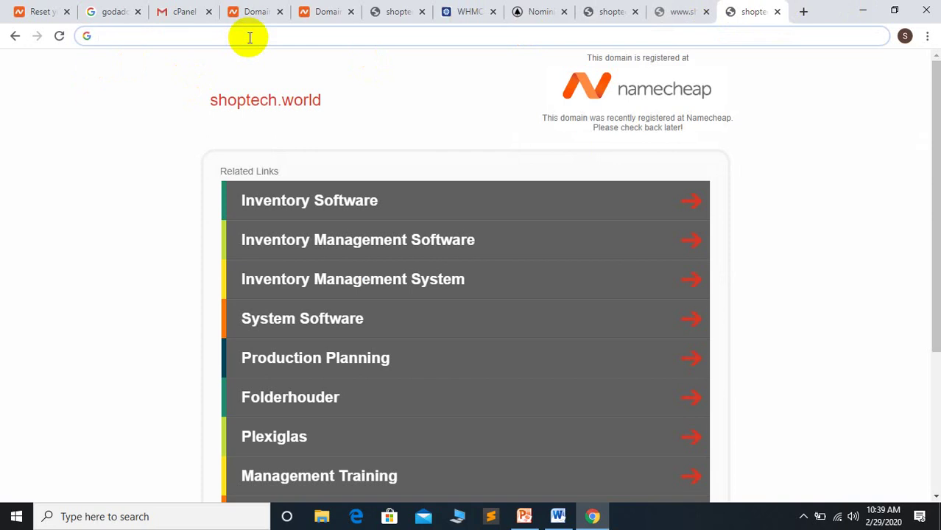
text(r)
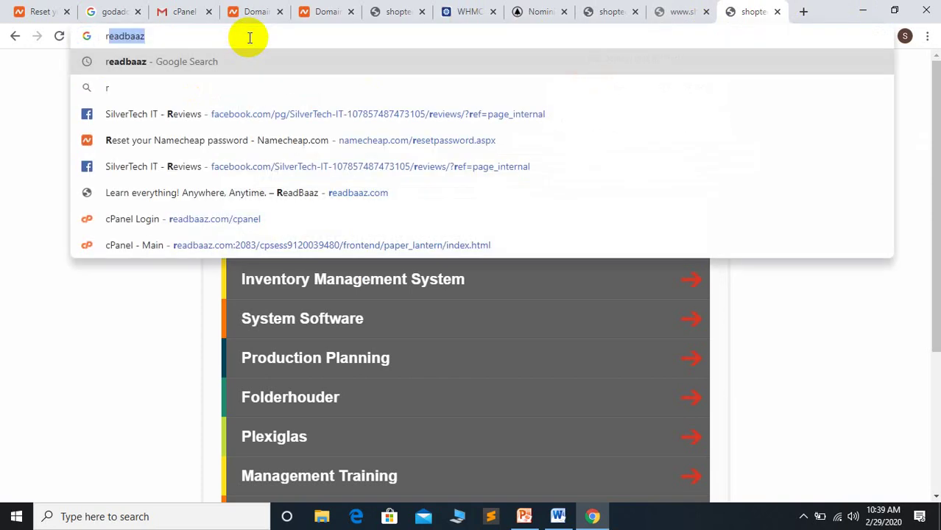
key(Return)
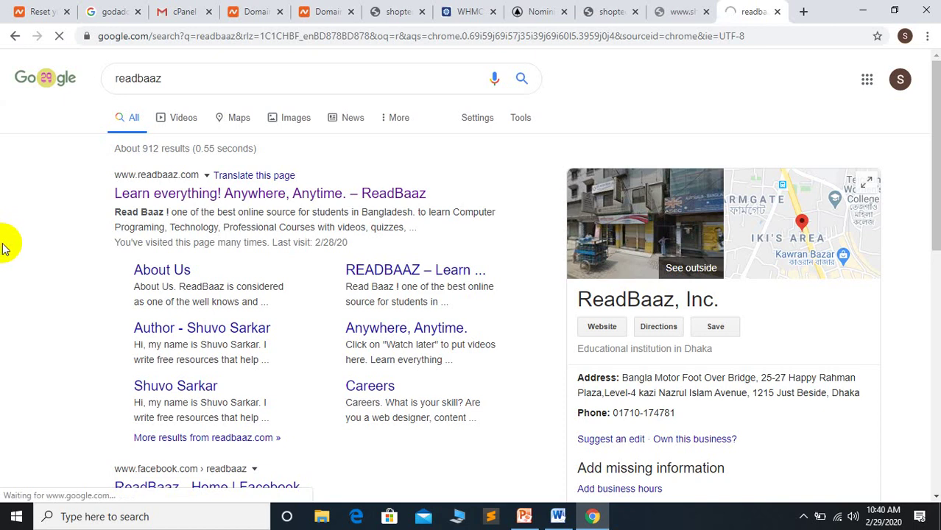
click(215, 196)
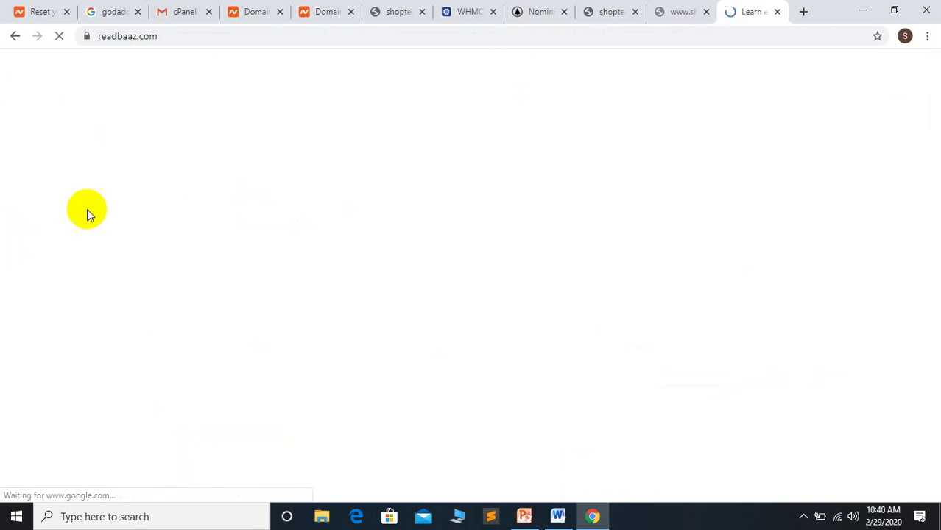
click(671, 9)
click(739, 7)
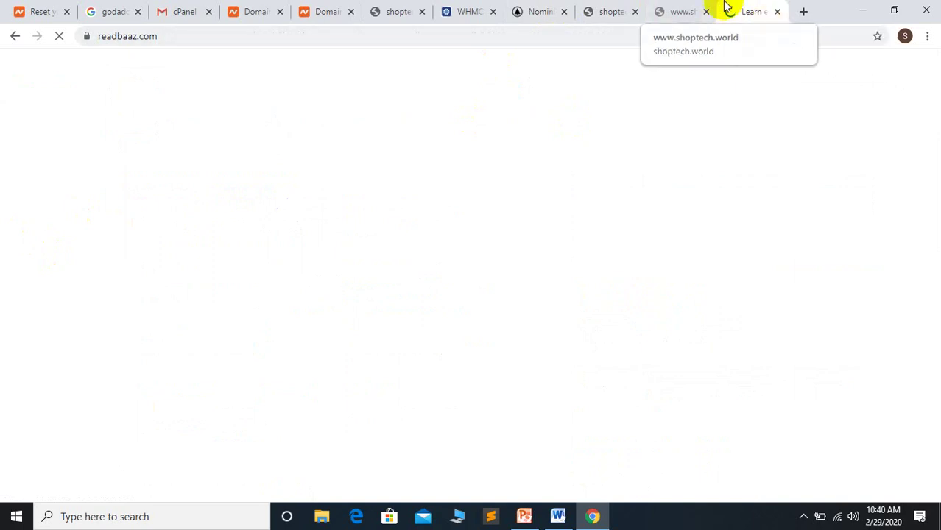
click(681, 9)
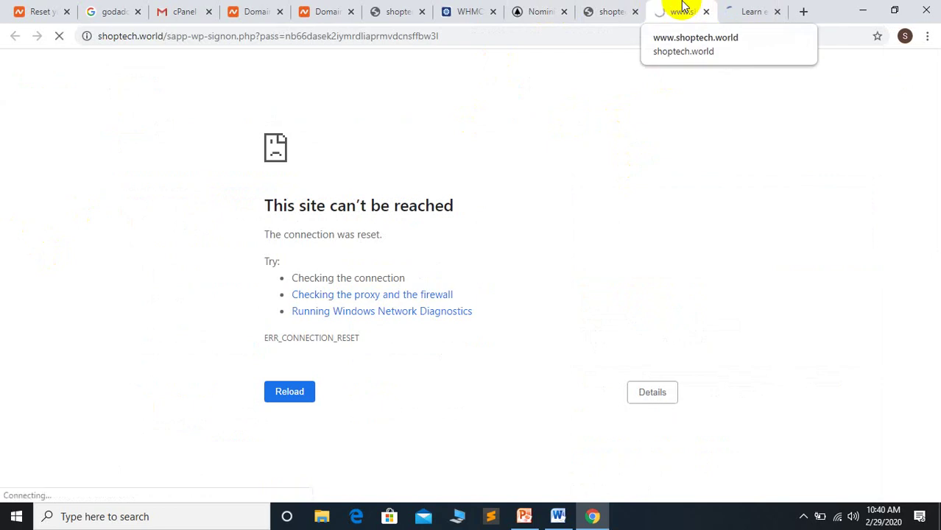
click(726, 9)
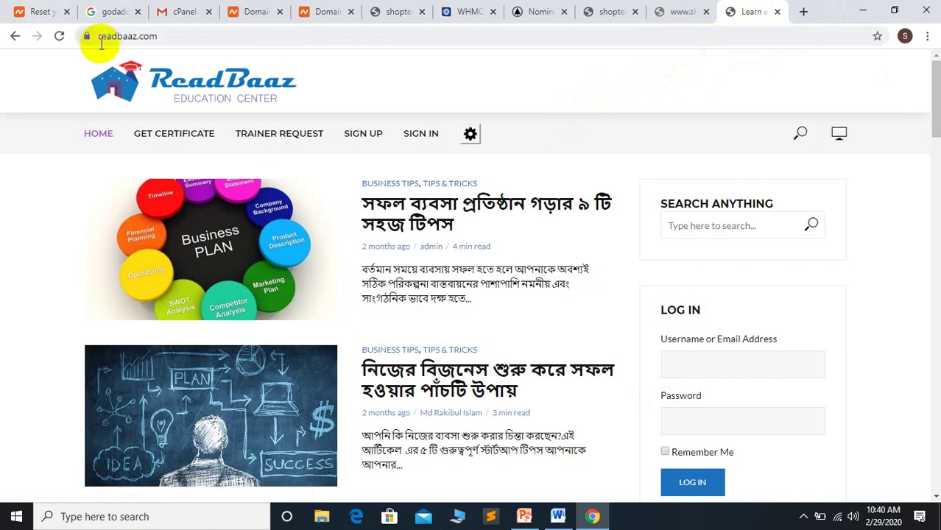
click(181, 36)
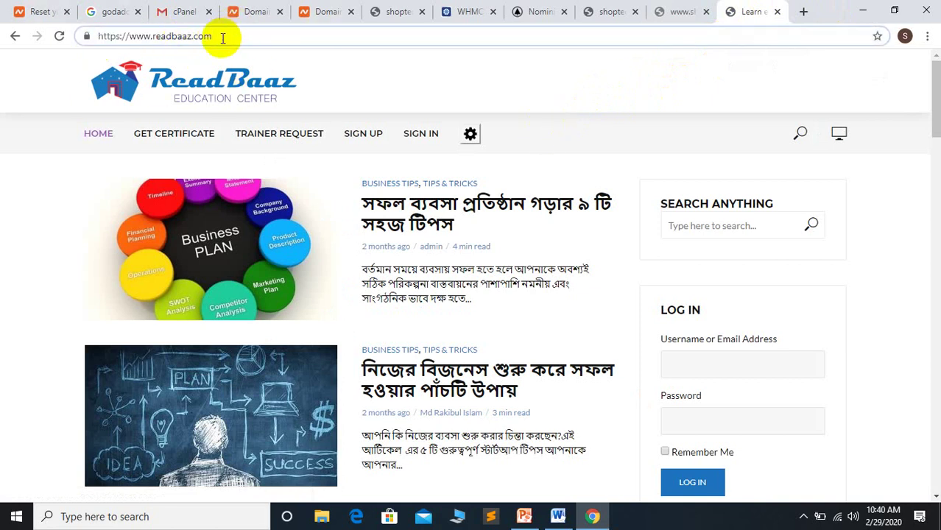
text(/)
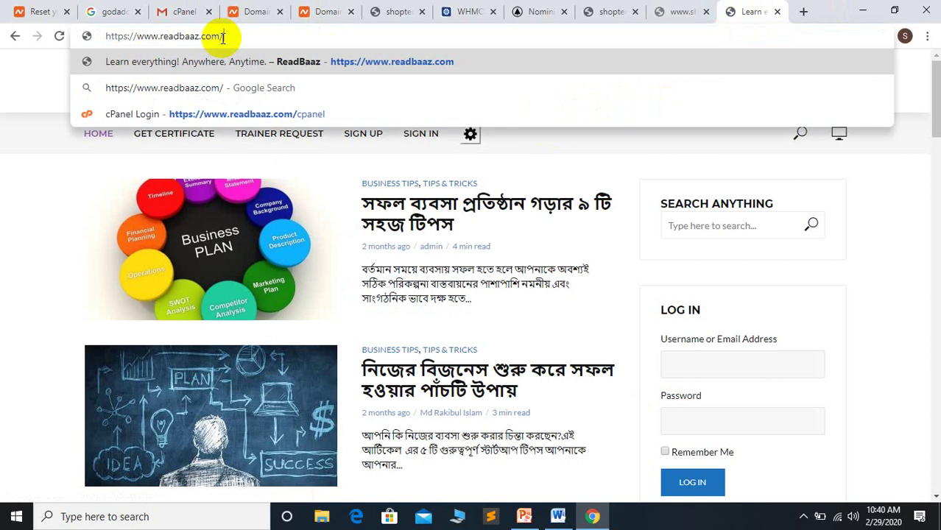
drag(223, 36, 125, 33)
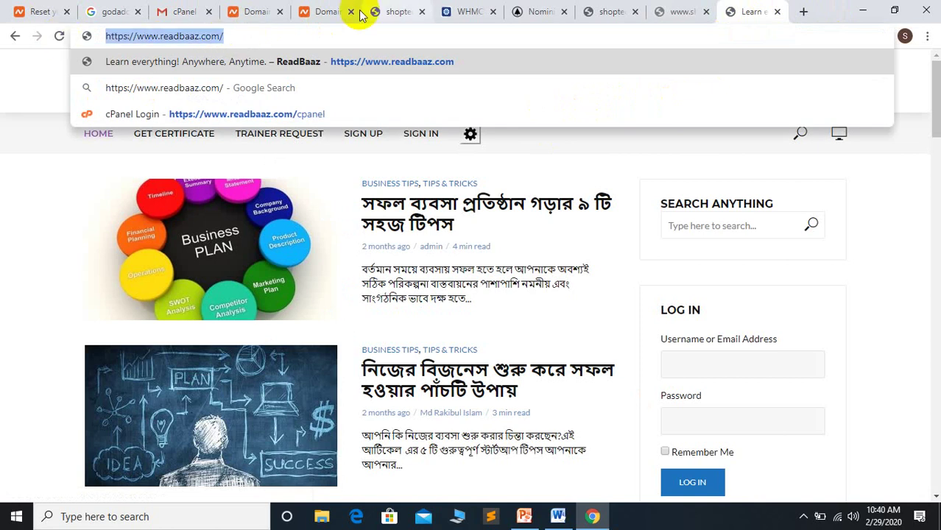
click(268, 38)
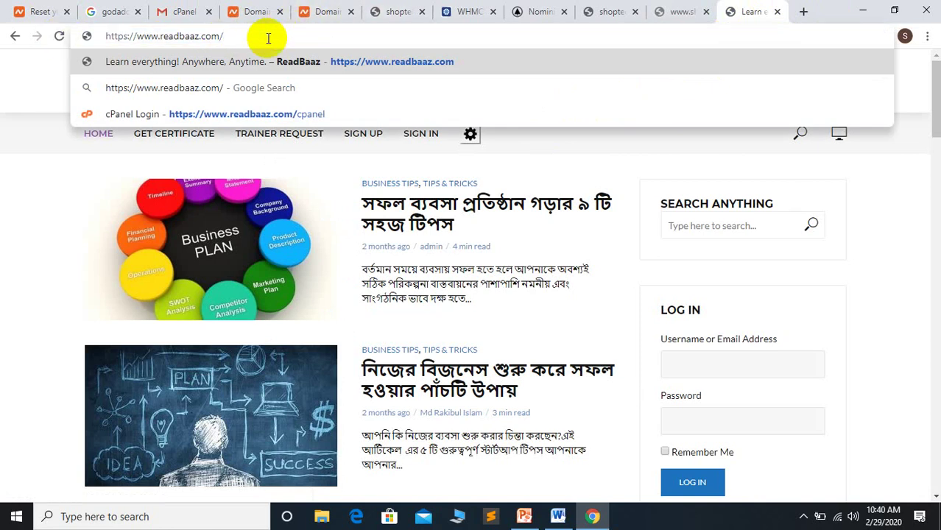
text(admi)
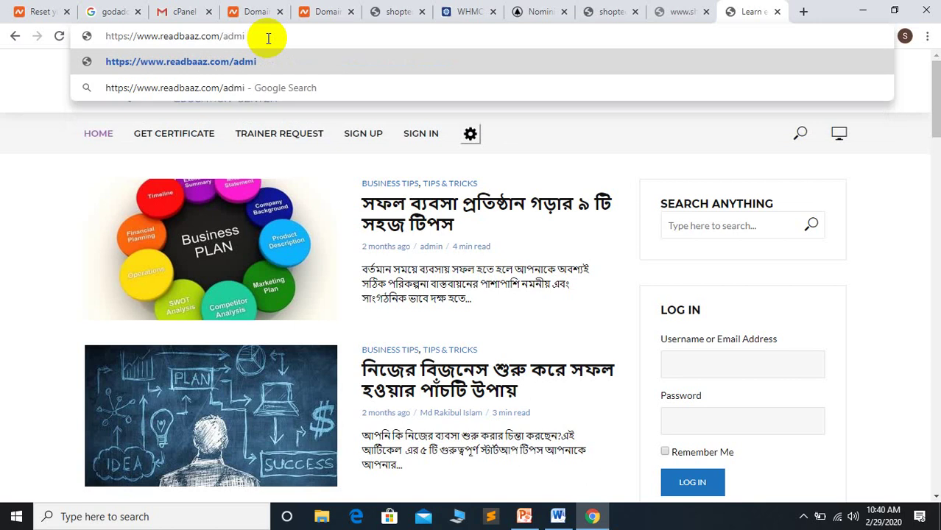
text(n)
key(BackSpace)
key(BackSpace)
key(BackSpace)
key(BackSpace)
key(BackSpace)
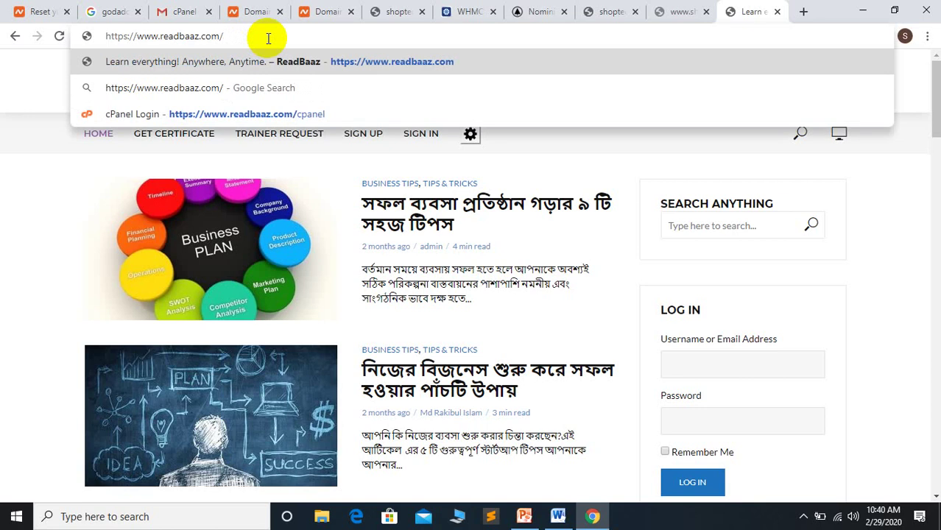
text(wp=-)
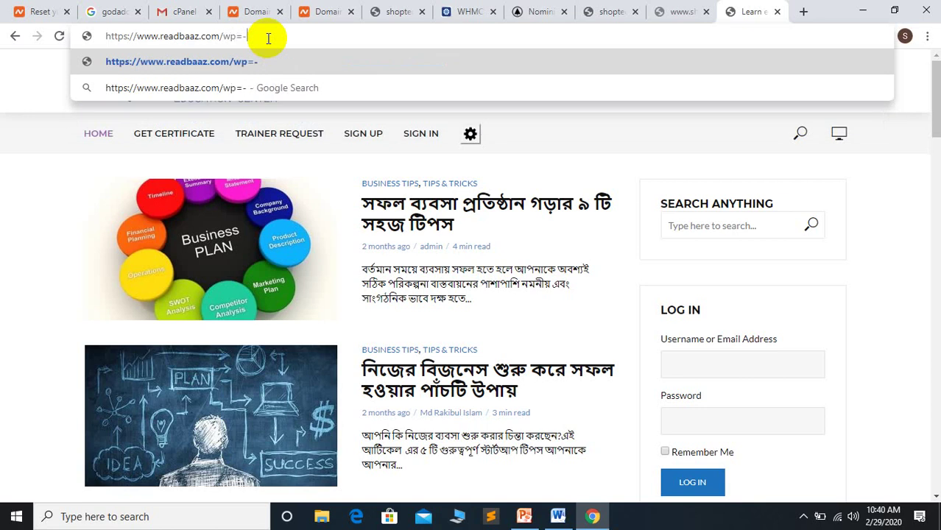
key(BackSpace)
key(BackSpace)
text(-admin)
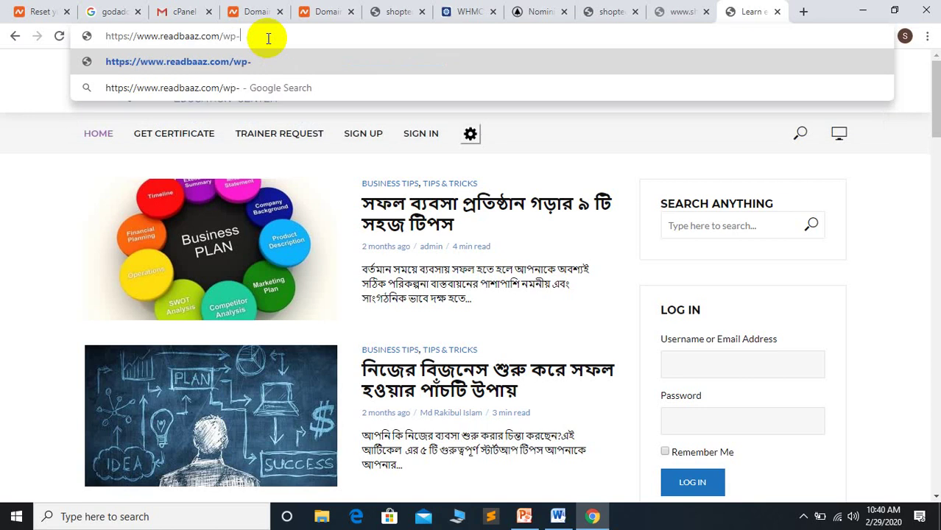
key(Return)
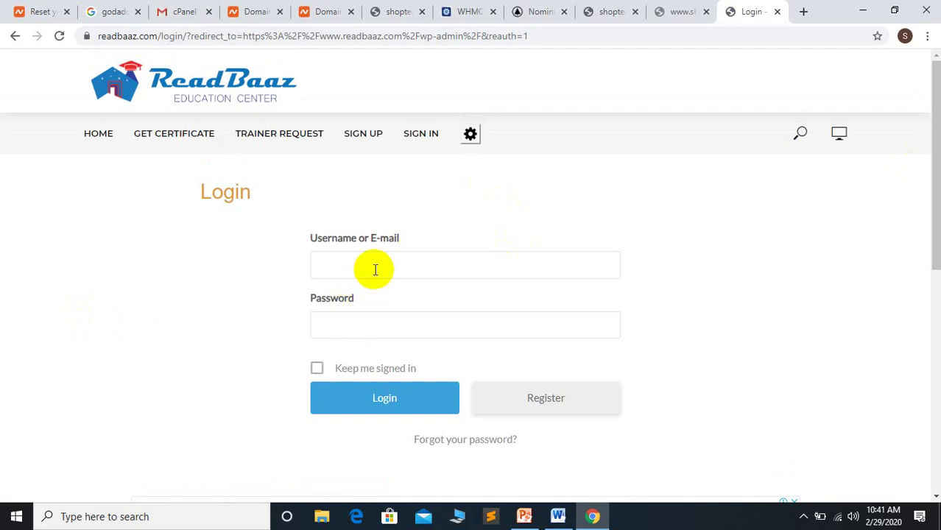
Log in to the readbaaz.com wp-admin form with the admin username and password
click(351, 271)
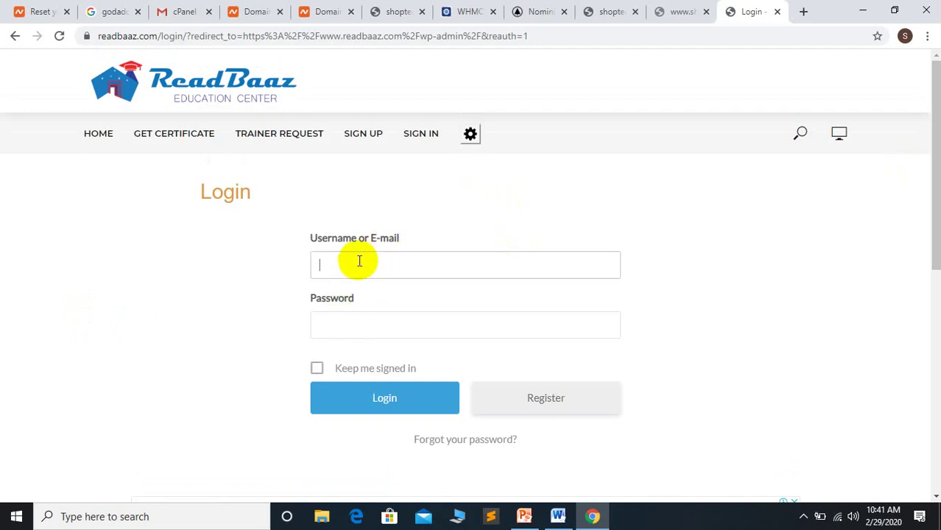
text(aad)
text(dmin)
click(381, 325)
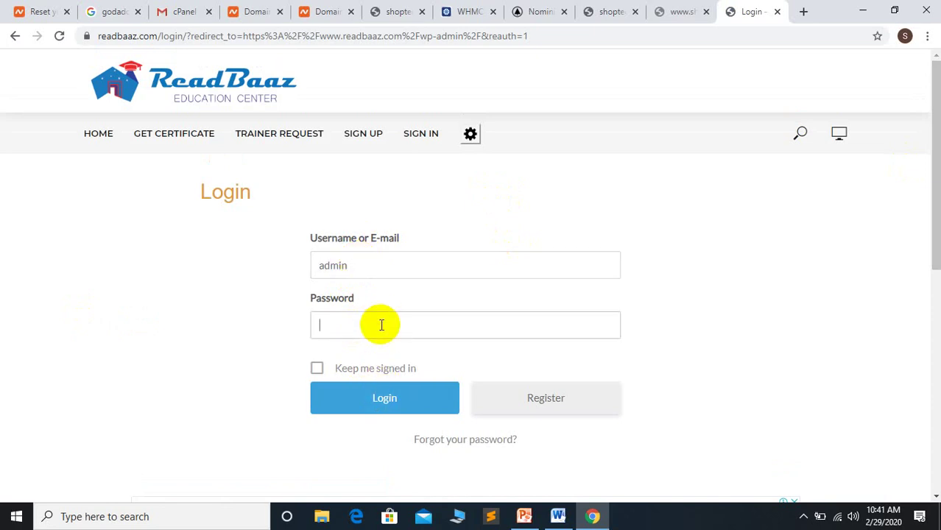
text(•••••••••)
key(Return)
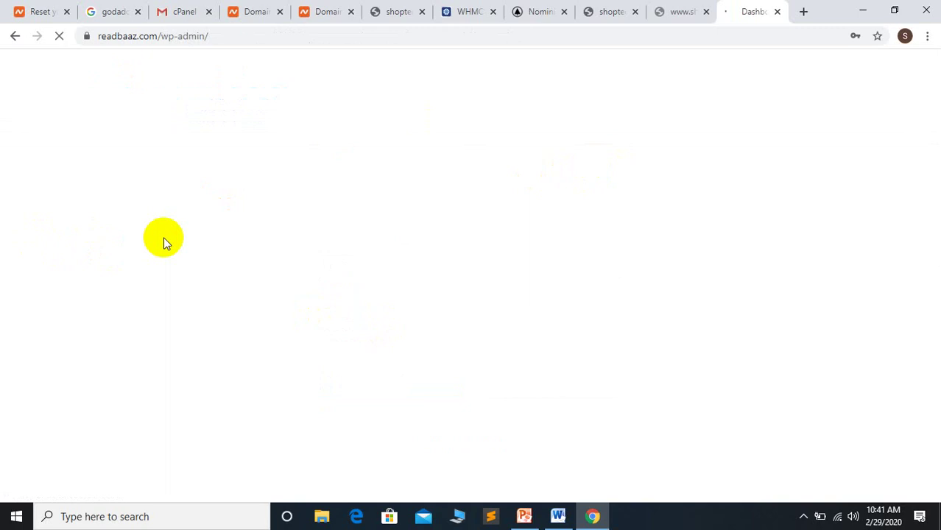
Decline Chrome's save-password prompt and compare the shoptech.world tab with the Dashboard
click(674, 10)
click(744, 11)
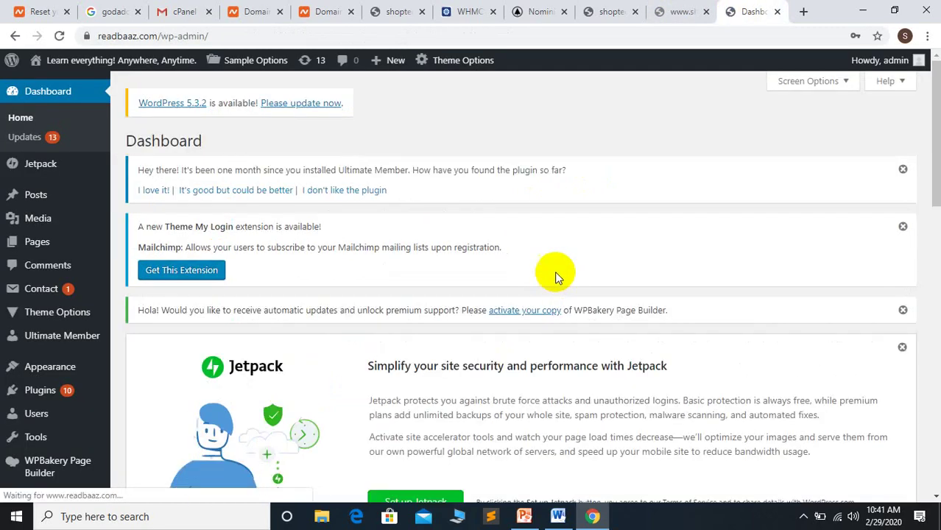
click(849, 151)
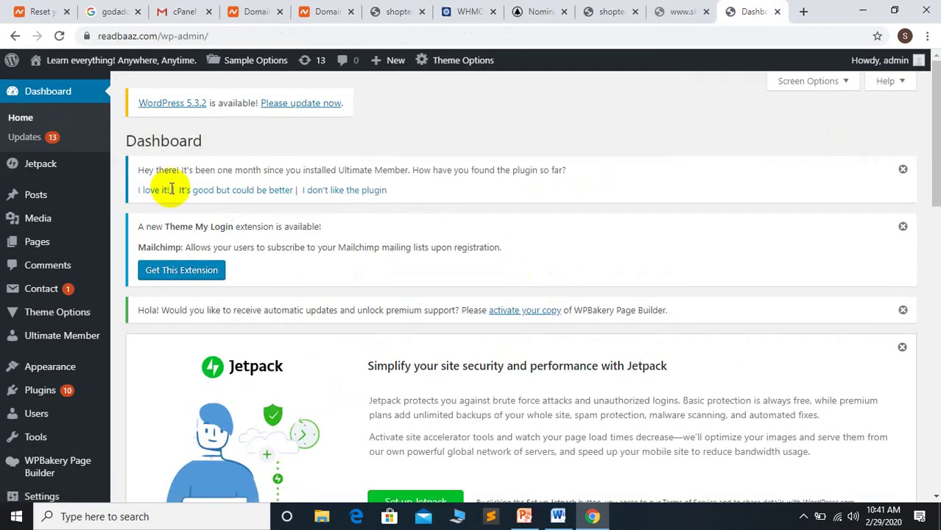
scroll(458, 170, down, 12)
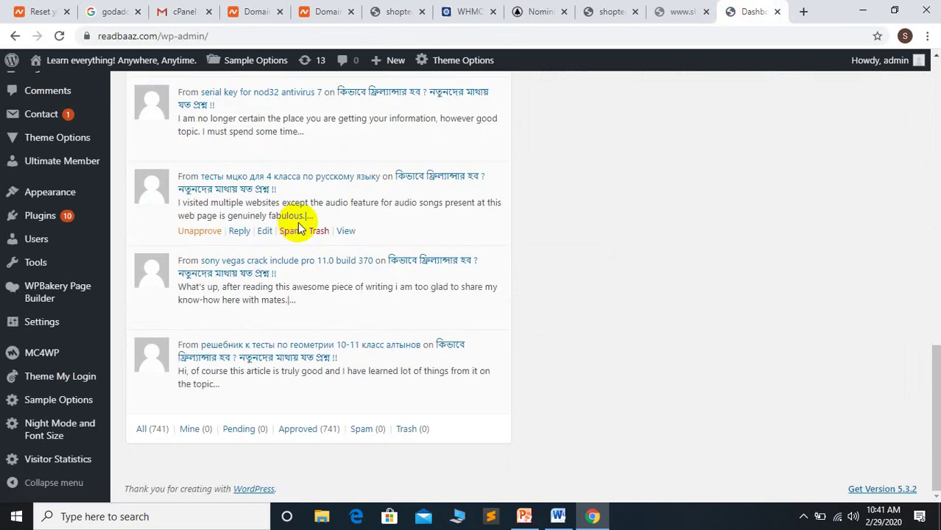
scroll(299, 222, up, 12)
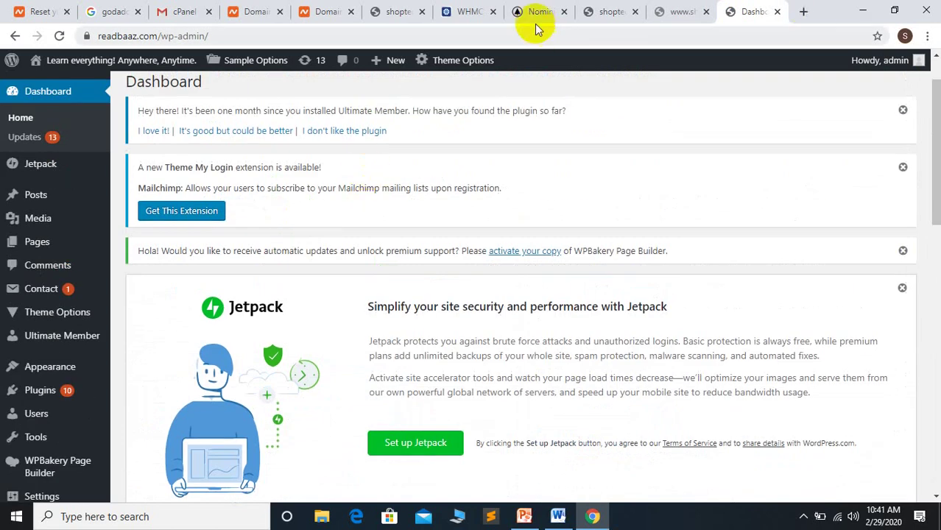
click(672, 10)
click(746, 10)
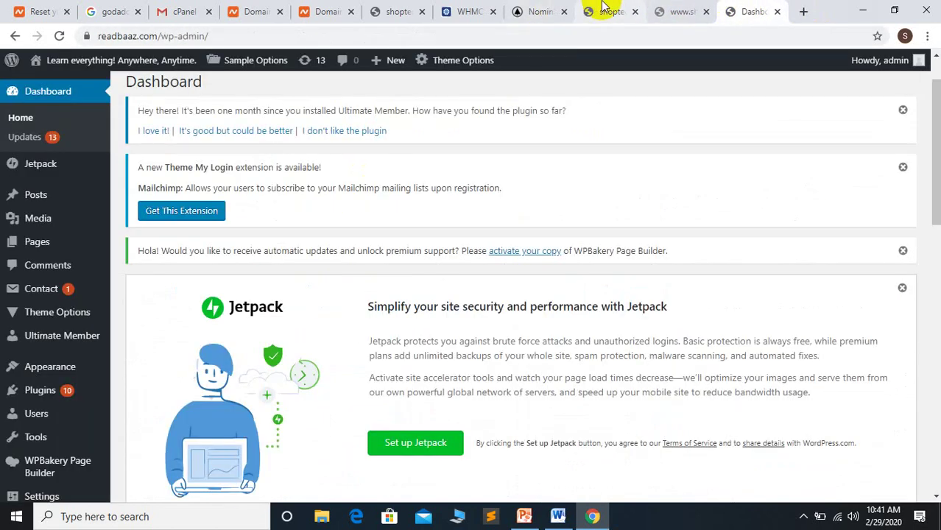
Minimize Chrome, launch the XAMPP Control Panel, and start Apache and MySQL
click(870, 9)
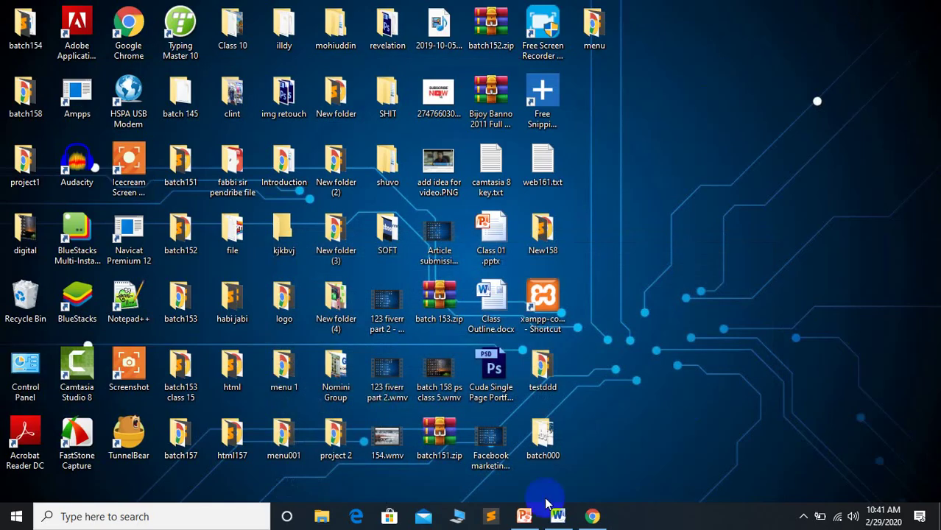
double_click(542, 298)
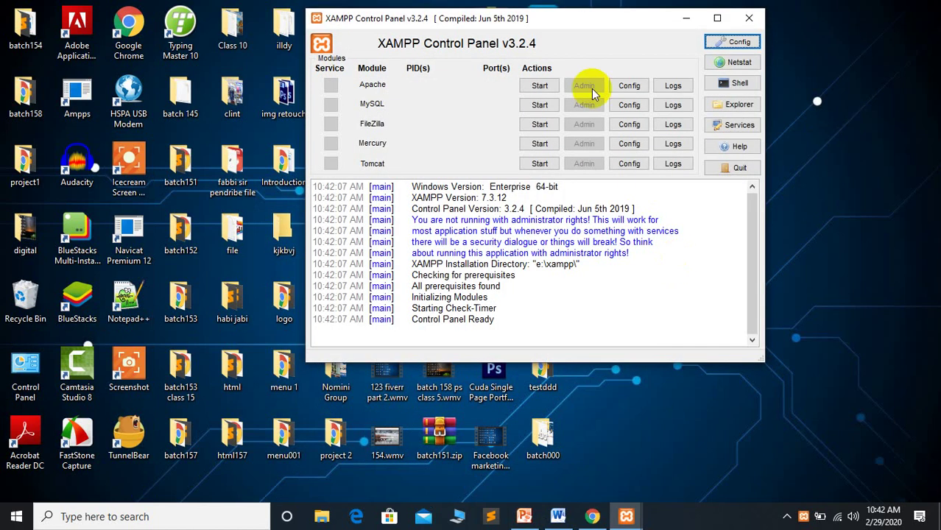
click(540, 86)
click(540, 105)
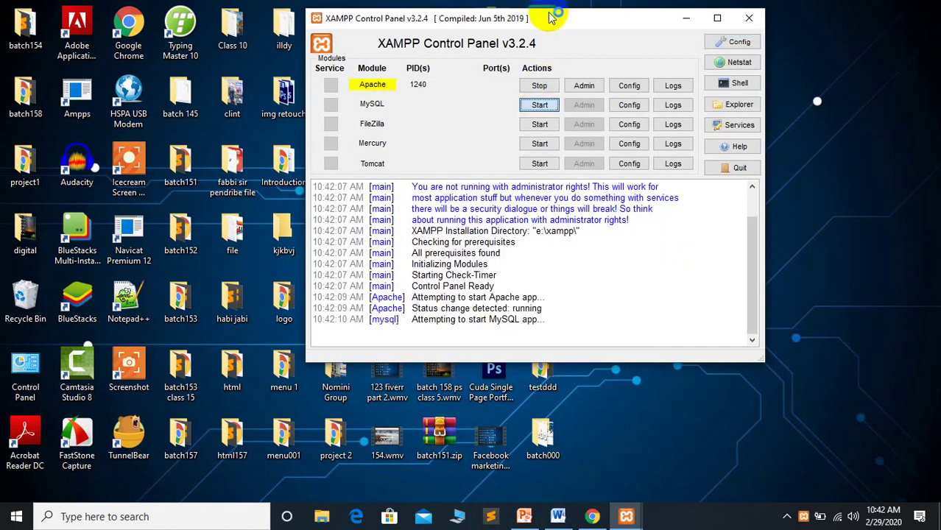
Reposition the XAMPP Control Panel window and refresh the desktop
drag(551, 17, 537, 193)
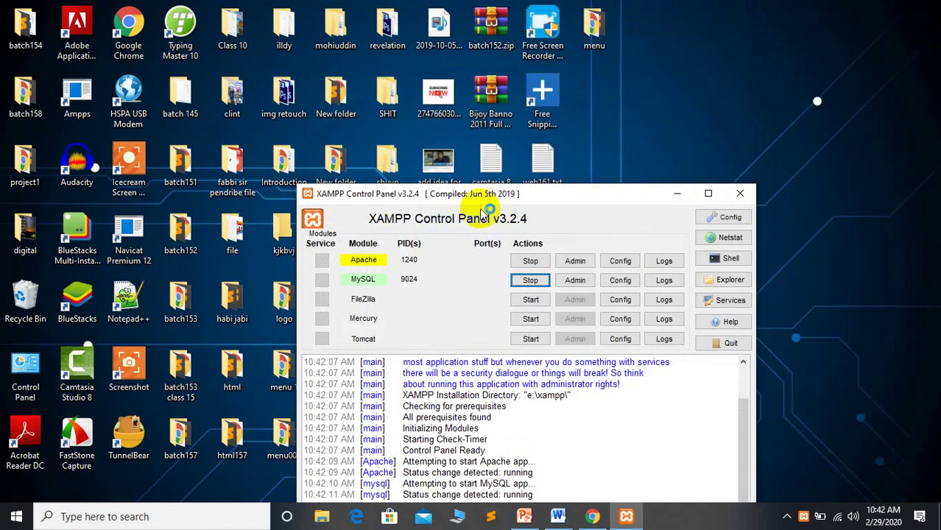
click(473, 193)
drag(474, 193, 529, 131)
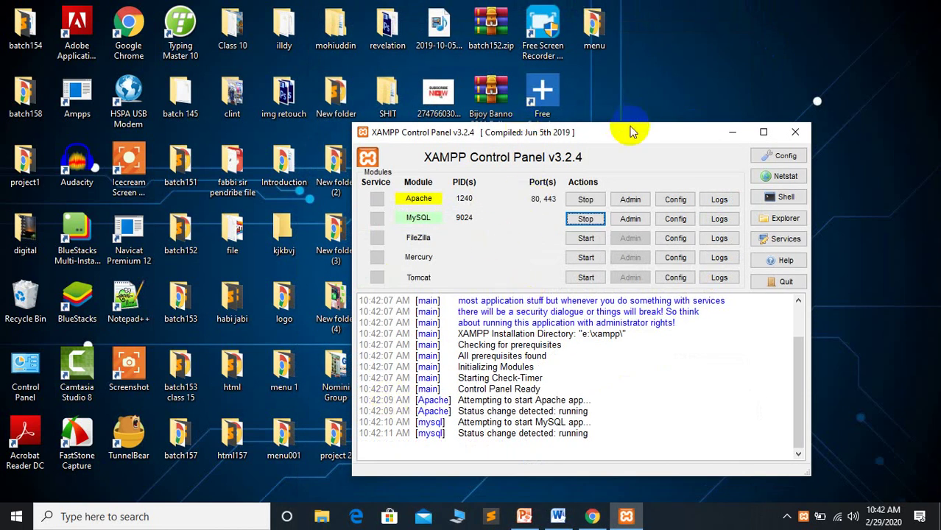
drag(602, 134, 594, 96)
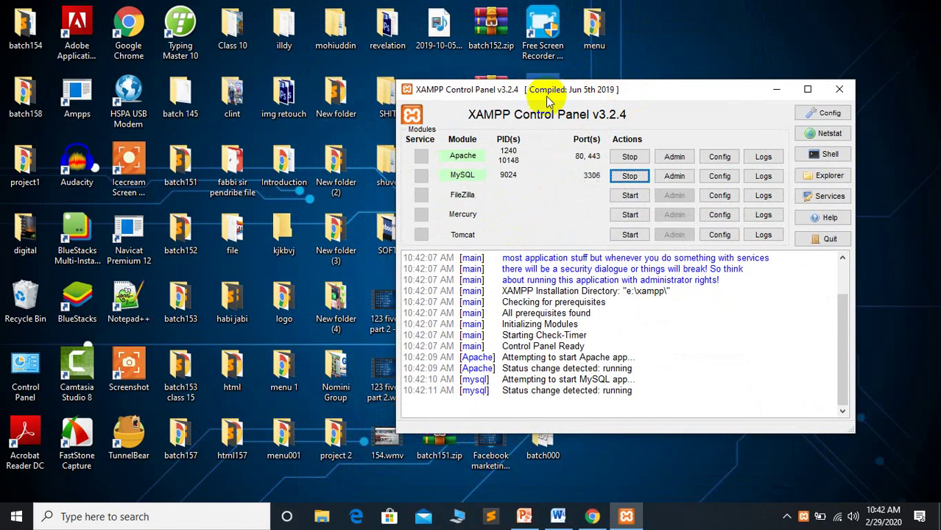
drag(542, 93, 545, 98)
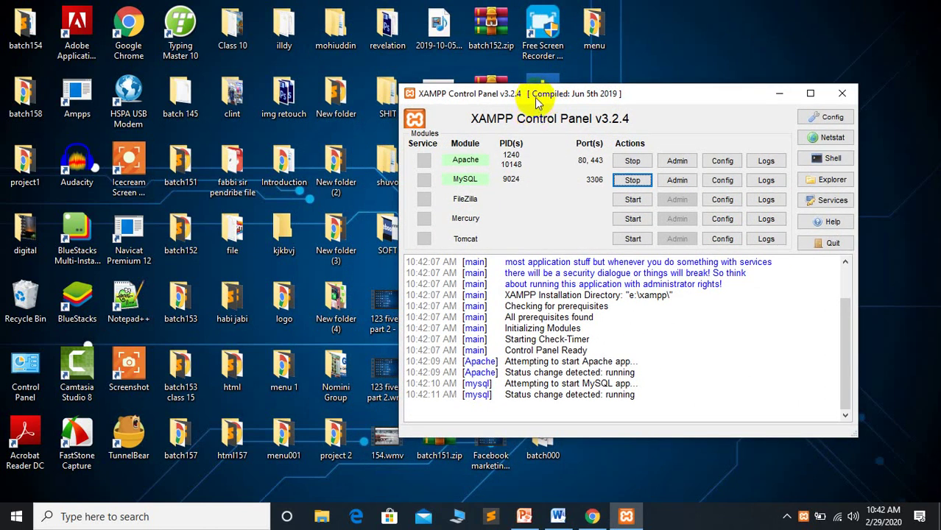
drag(539, 95, 548, 122)
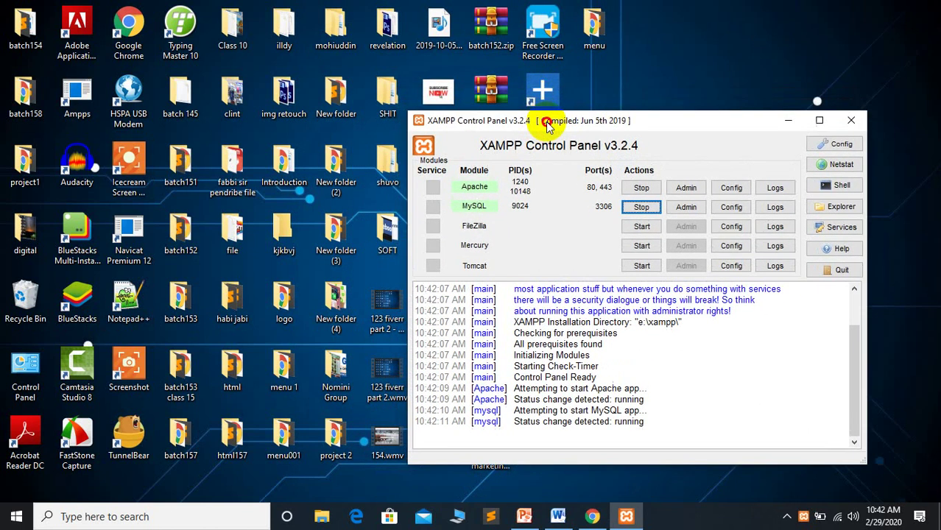
right_click(739, 3)
click(764, 44)
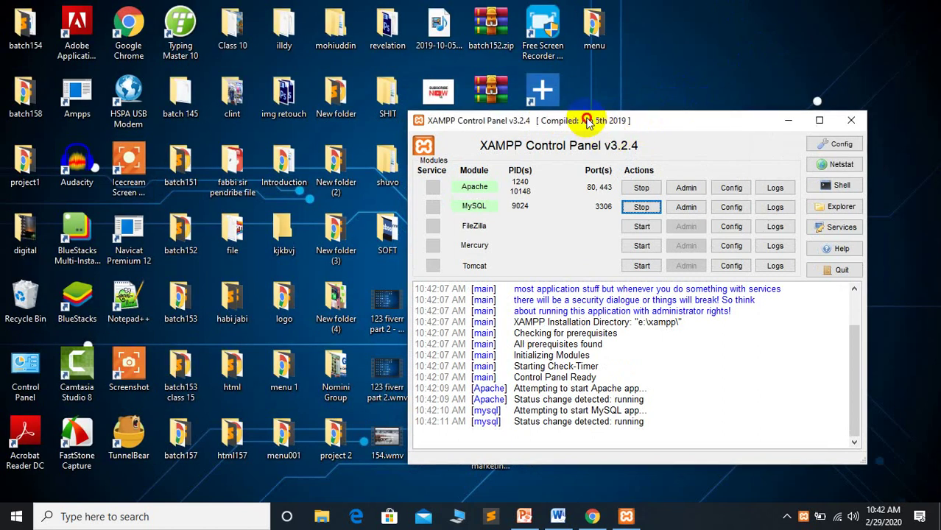
drag(587, 122, 631, 135)
right_click(616, 12)
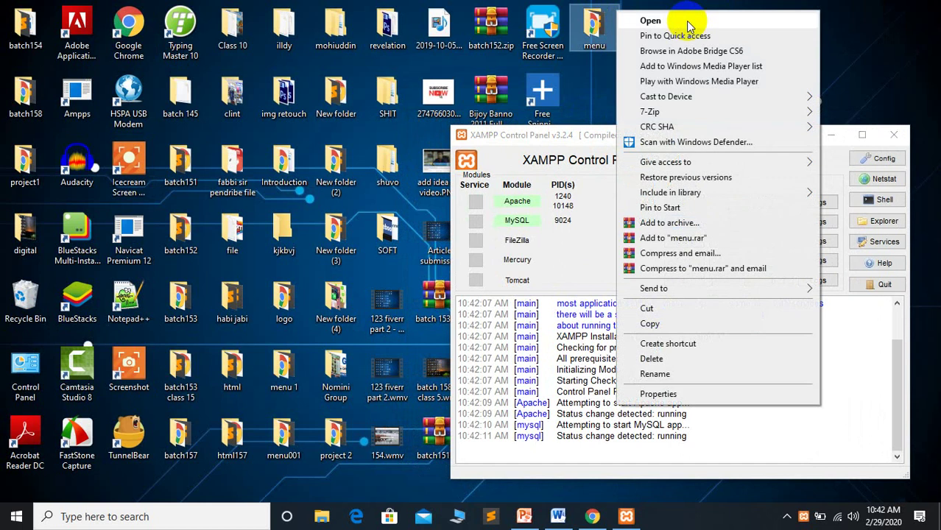
click(898, 44)
right_click(787, 36)
click(799, 76)
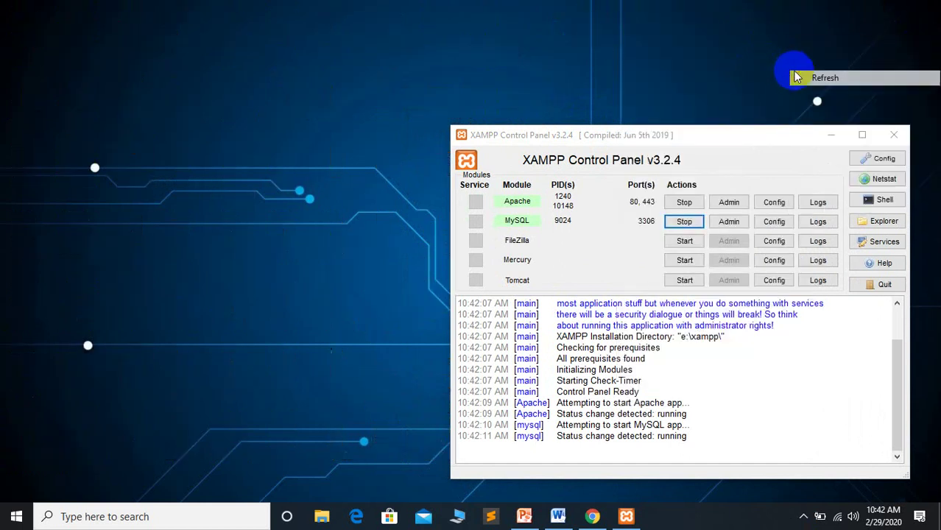
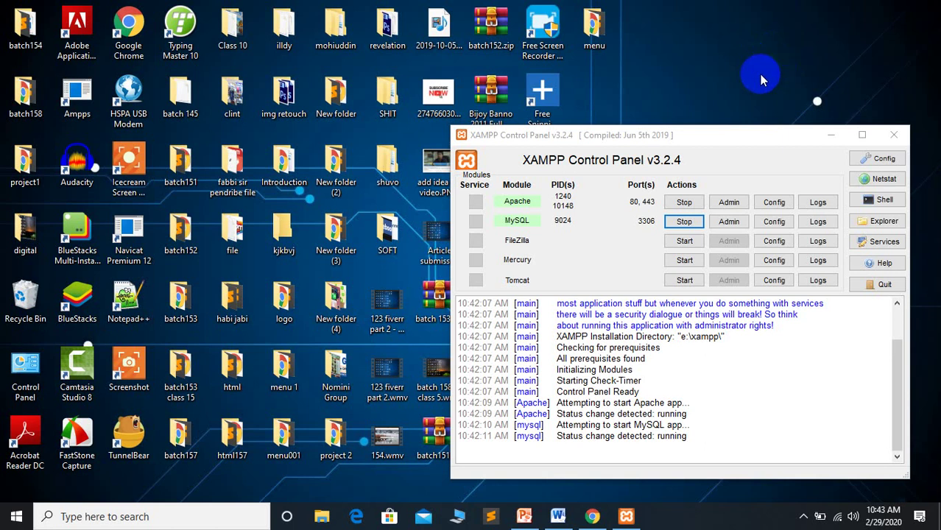
Reposition the control panel window and refresh the desktop
drag(697, 137, 721, 110)
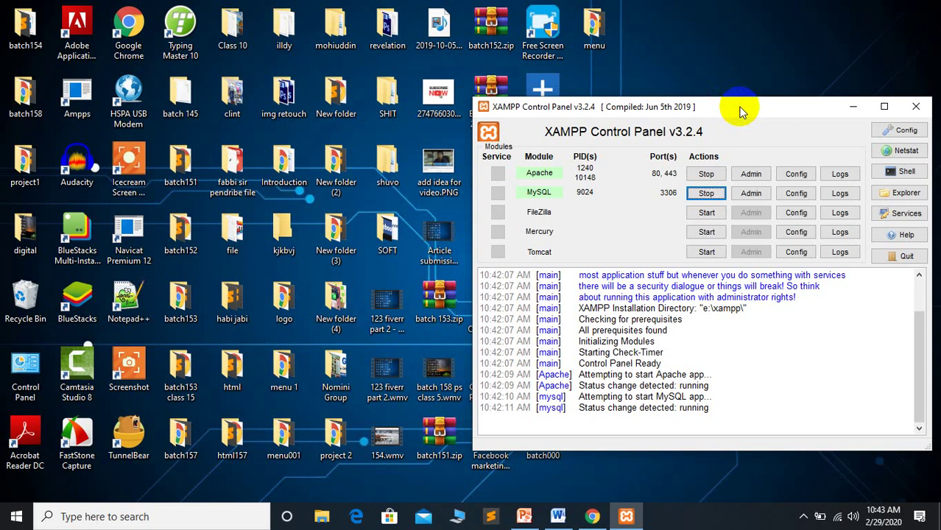
drag(719, 106, 669, 120)
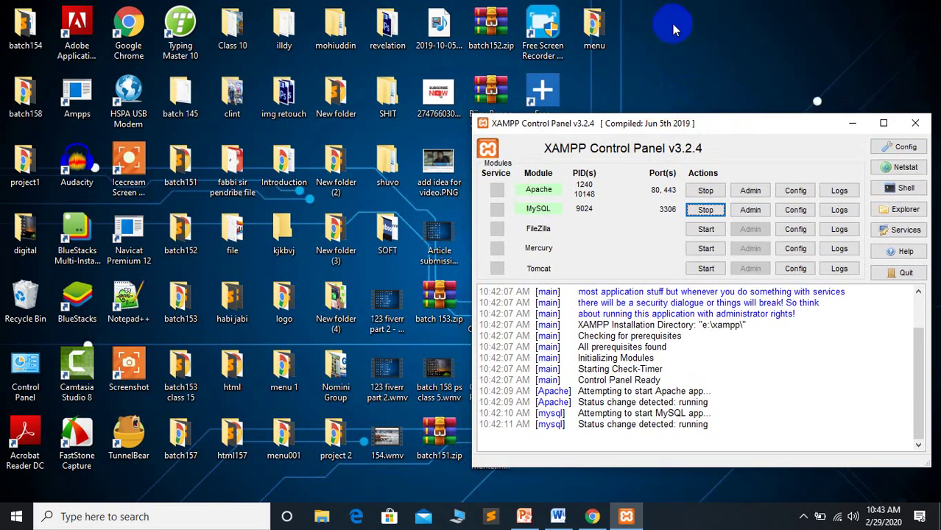
right_click(673, 25)
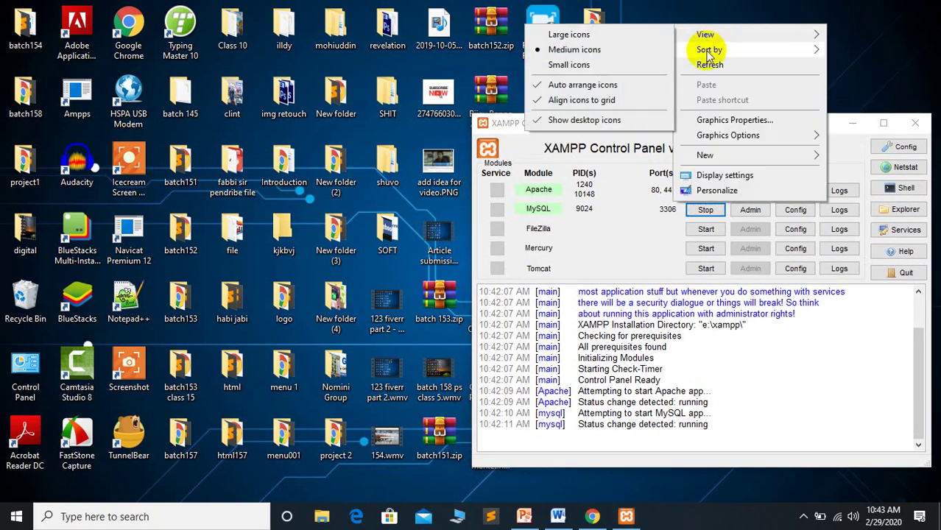
click(710, 64)
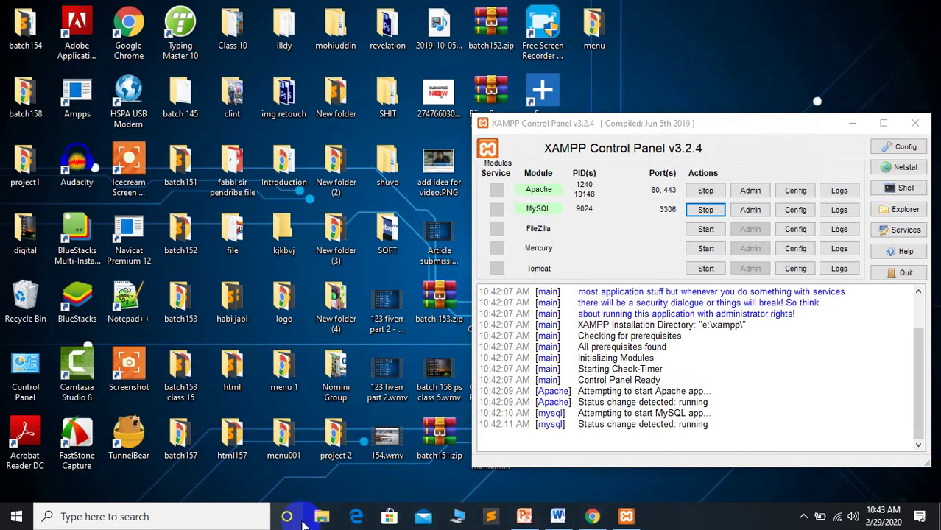
Open a file browser briefly, close it, then minimize the browser to reveal the desktop
mouse_move(461, 519)
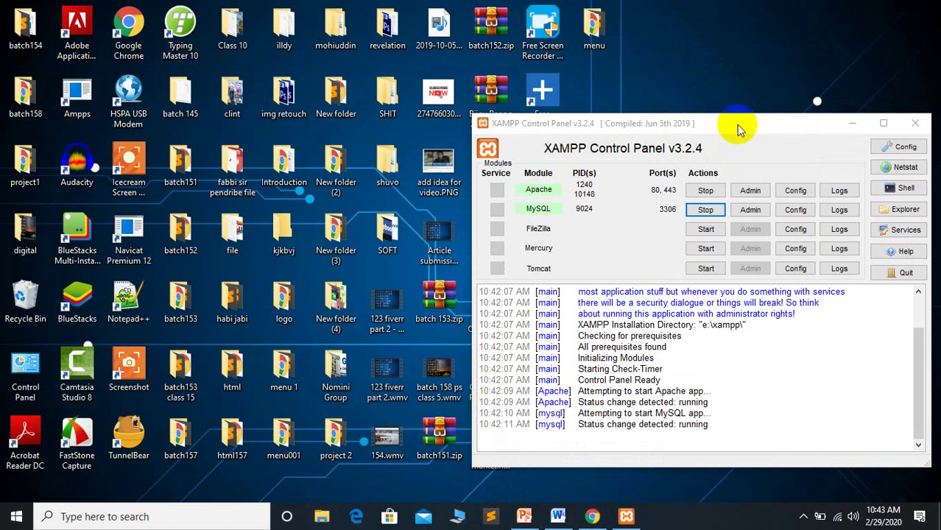
double_click(328, 225)
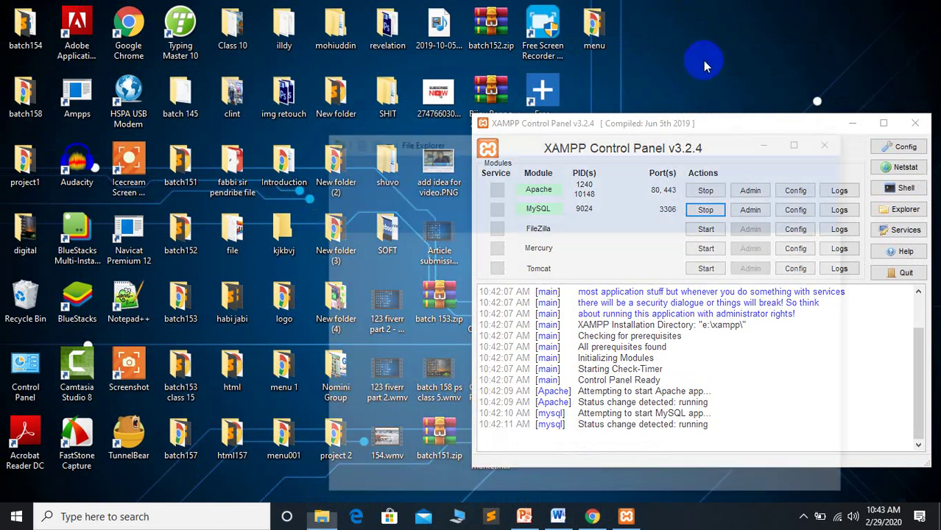
scroll(540, 363, down, 5)
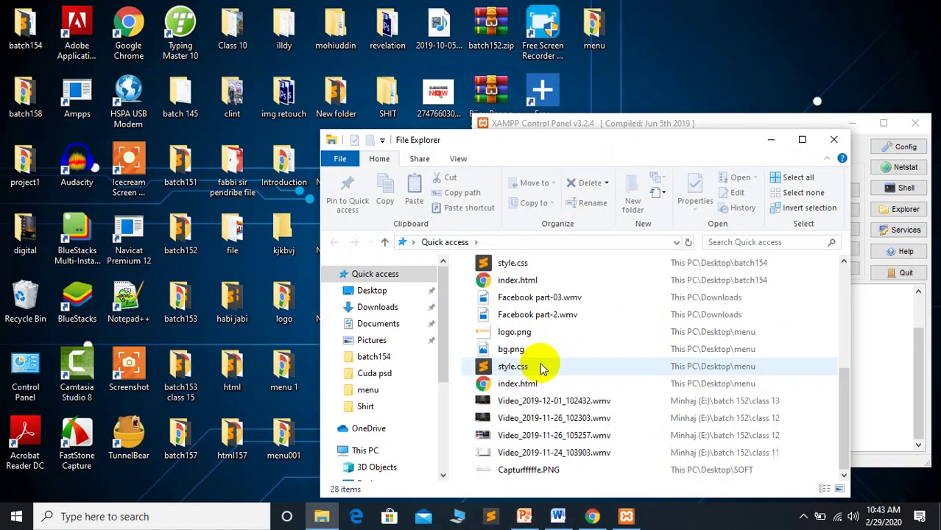
scroll(557, 347, up, 8)
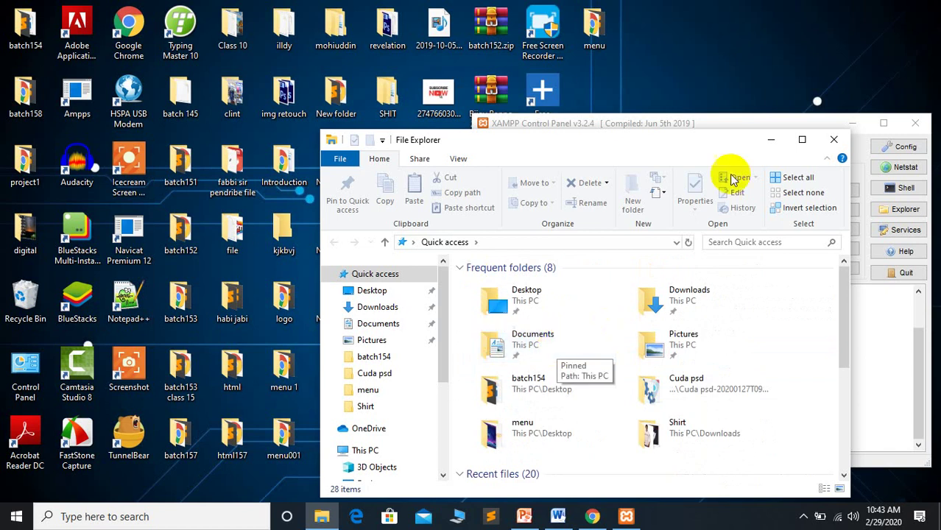
drag(725, 141, 655, 95)
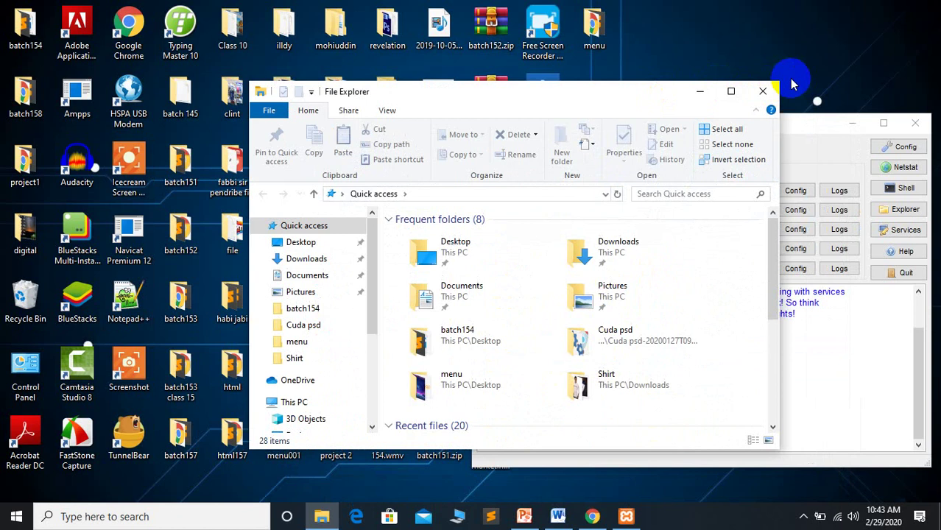
click(763, 91)
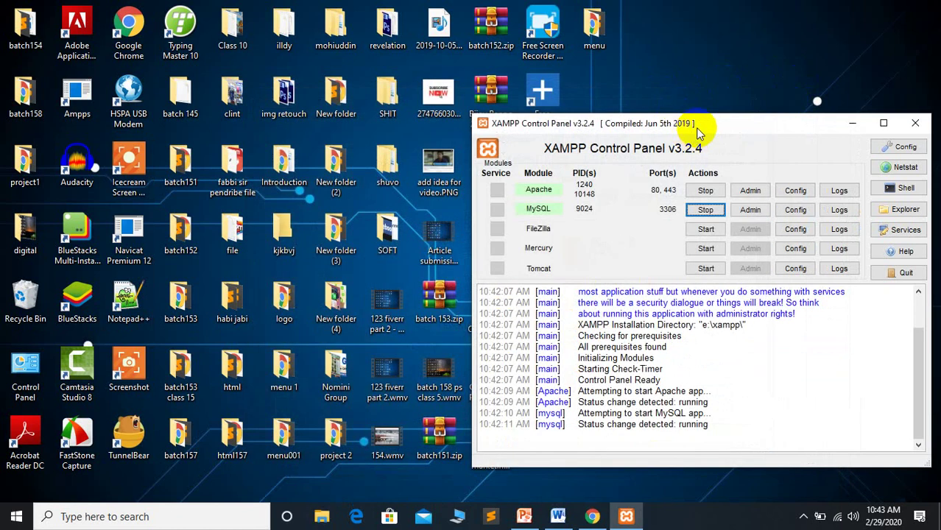
drag(702, 126, 661, 96)
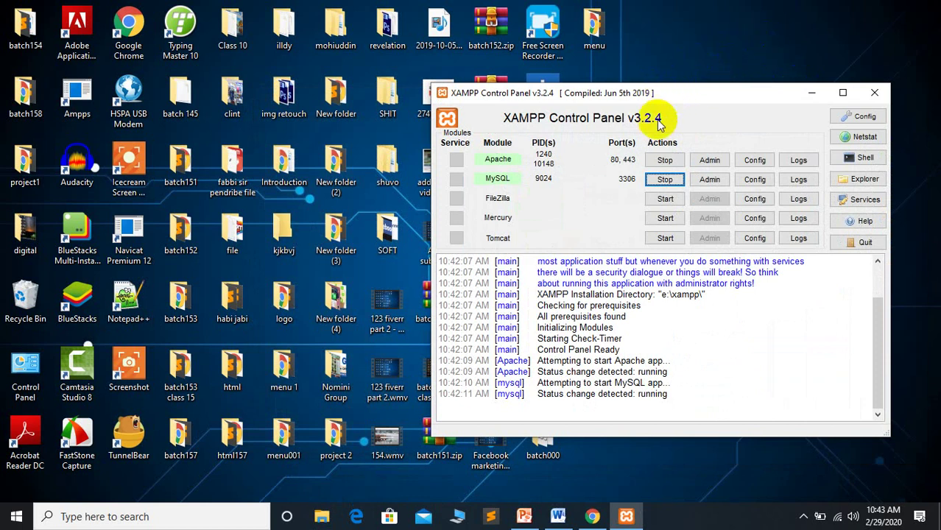
click(589, 518)
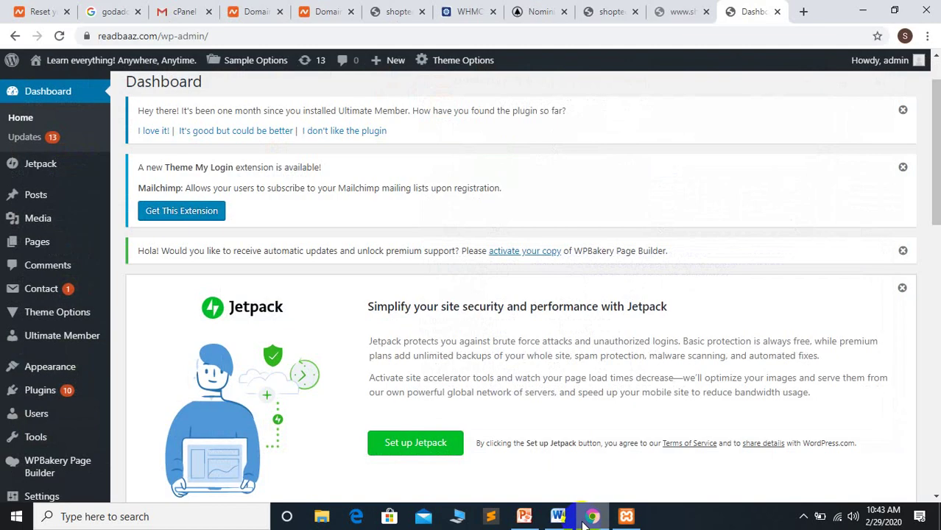
click(587, 519)
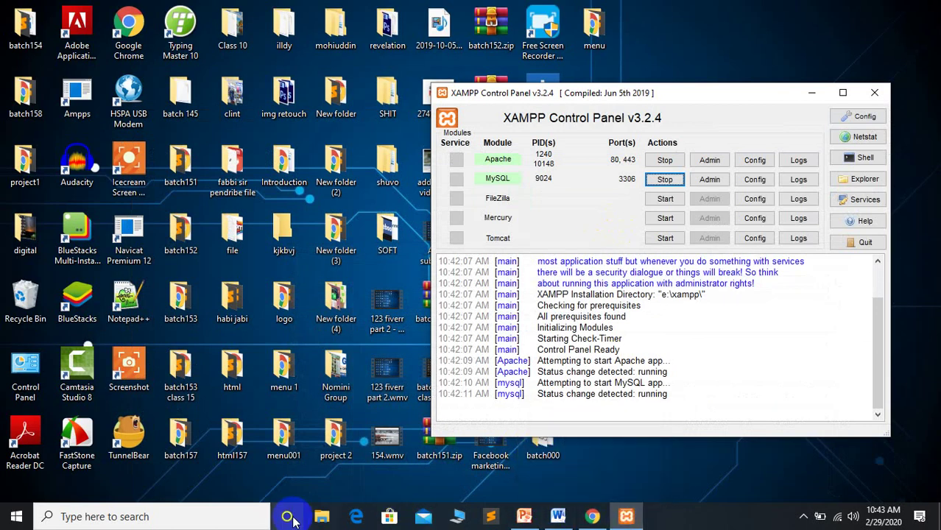
Reopen File Explorer and navigate to E:\xampp\htdocs
click(327, 518)
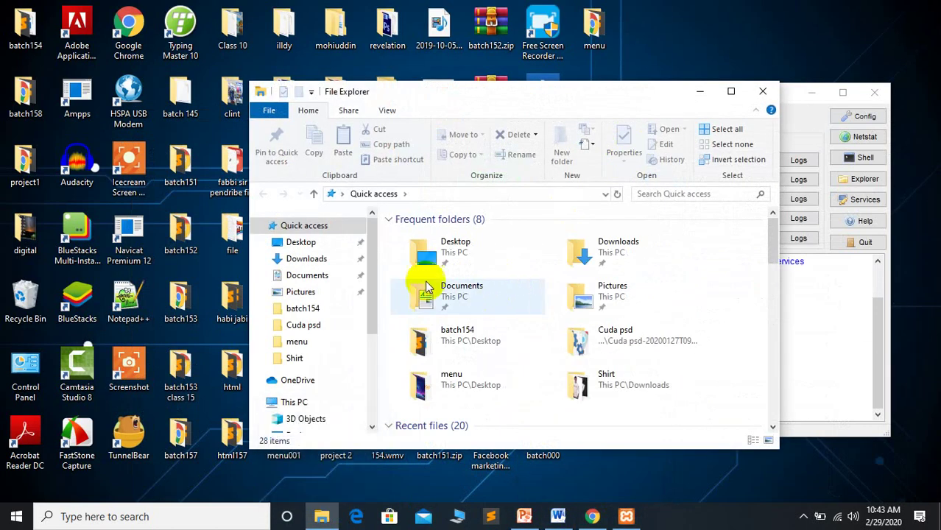
scroll(478, 316, down, 5)
scroll(314, 382, down, 1)
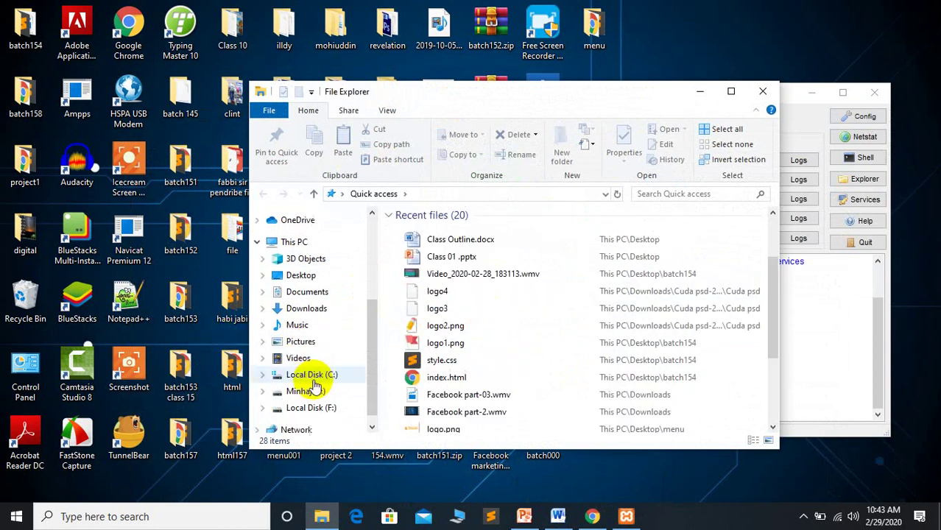
click(311, 388)
click(306, 369)
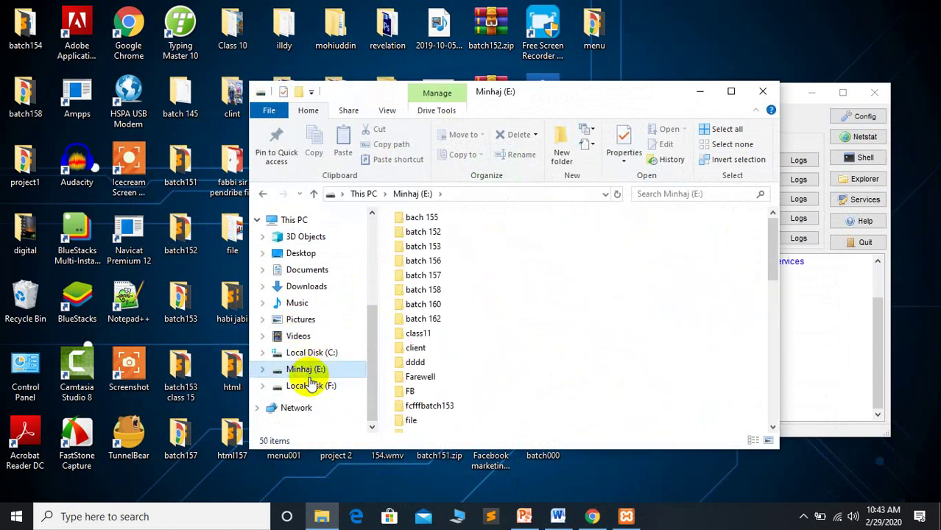
scroll(582, 318, down, 2)
scroll(581, 318, down, 5)
double_click(435, 333)
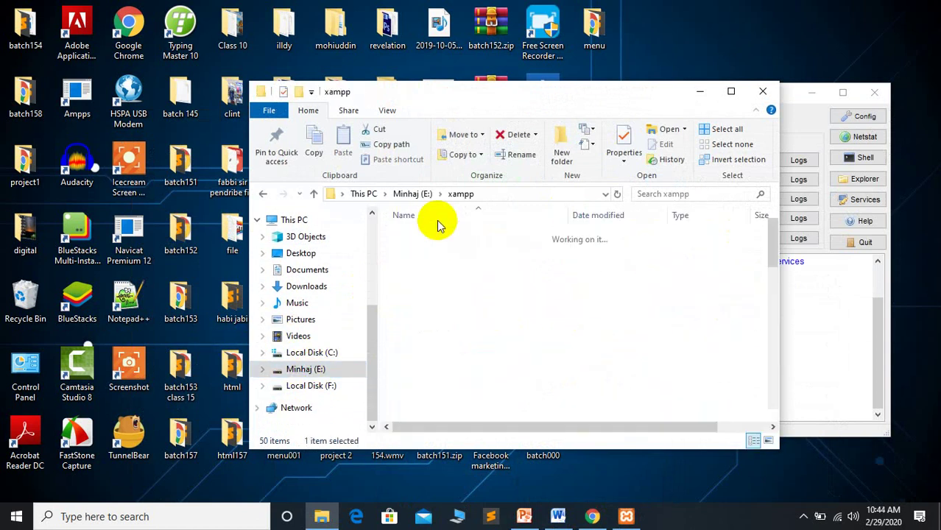
scroll(500, 310, down, 2)
scroll(421, 302, up, 1)
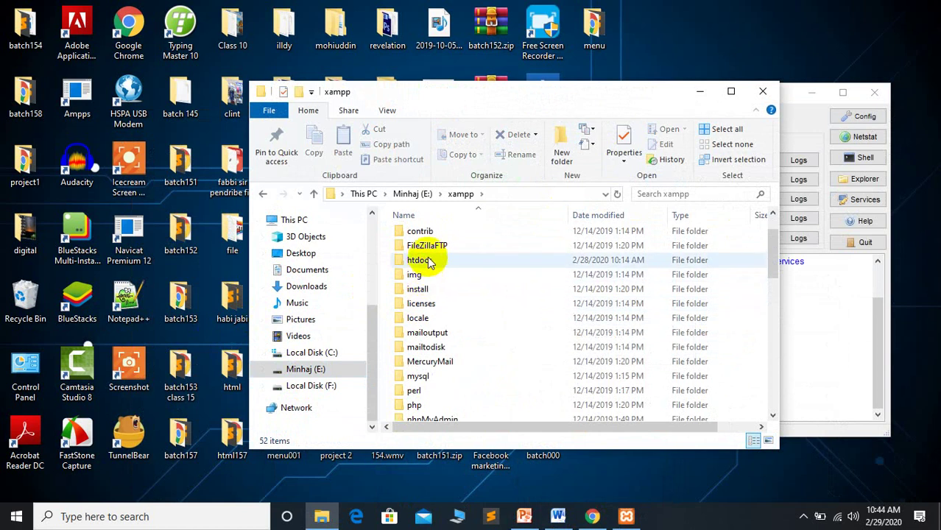
click(429, 263)
double_click(430, 261)
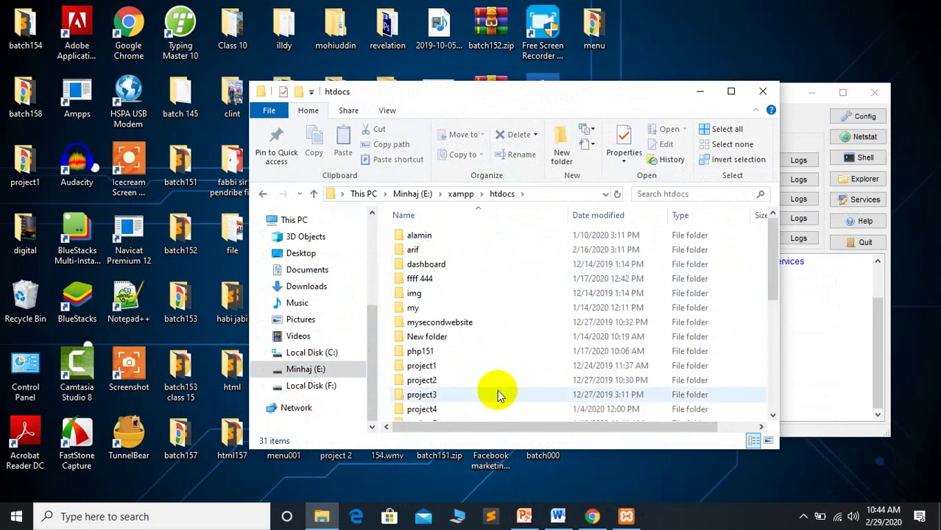
Select the project162 folder and start renaming it
scroll(498, 332, down, 6)
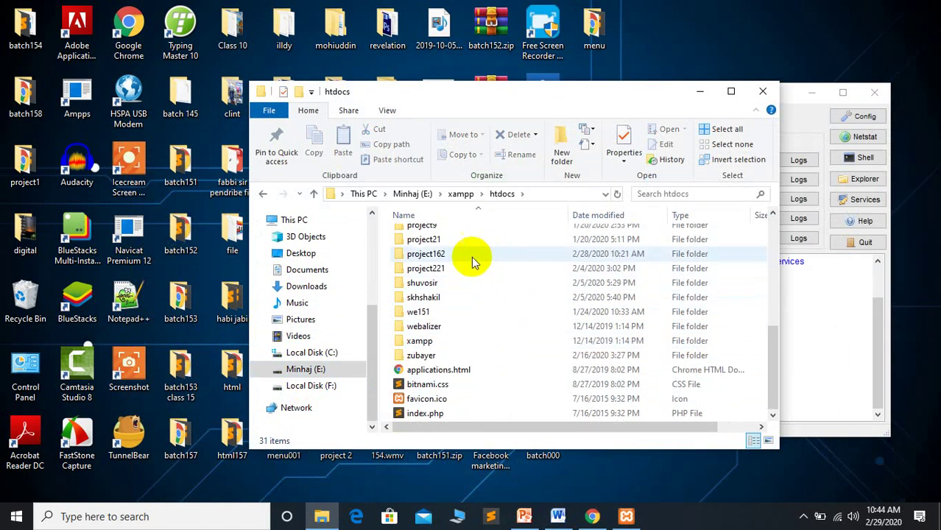
click(433, 255)
right_click(435, 257)
click(458, 466)
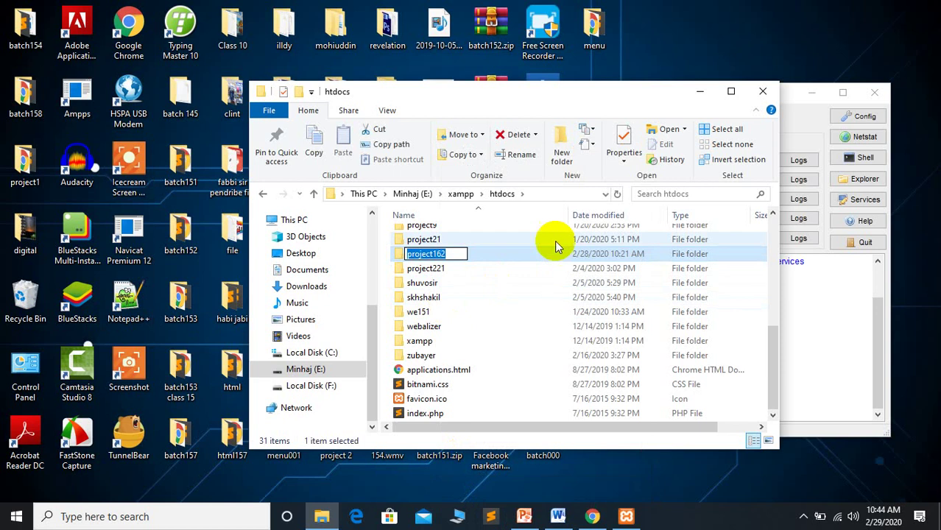
click(522, 254)
In Chrome, open a new tab and go to localhost/project162
click(593, 516)
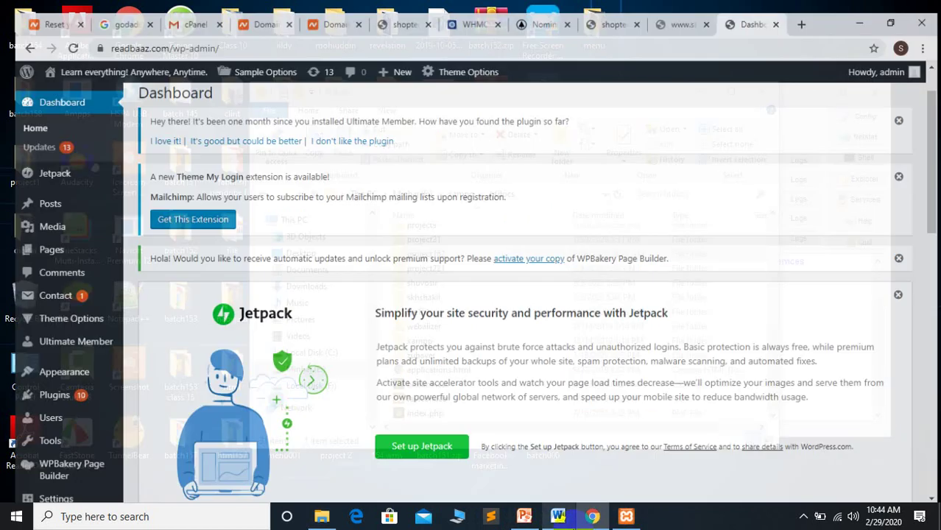
double_click(792, 9)
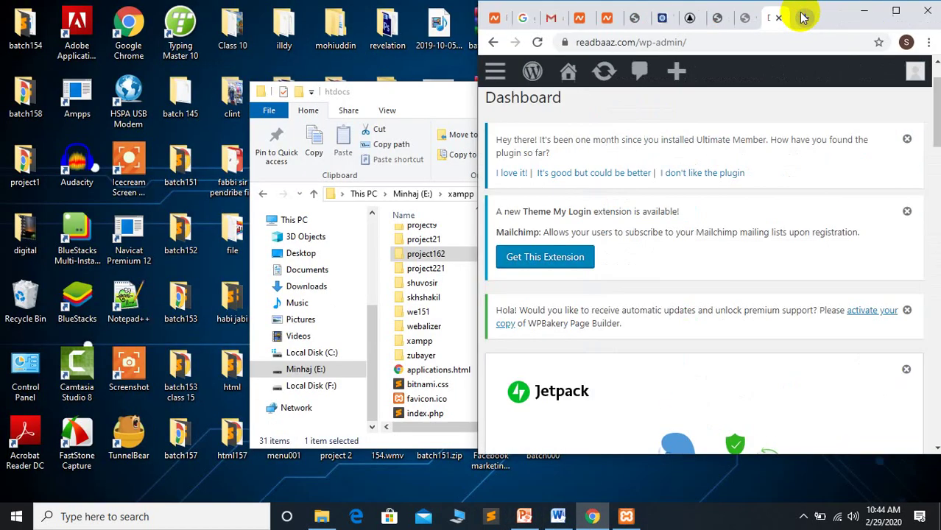
double_click(860, 14)
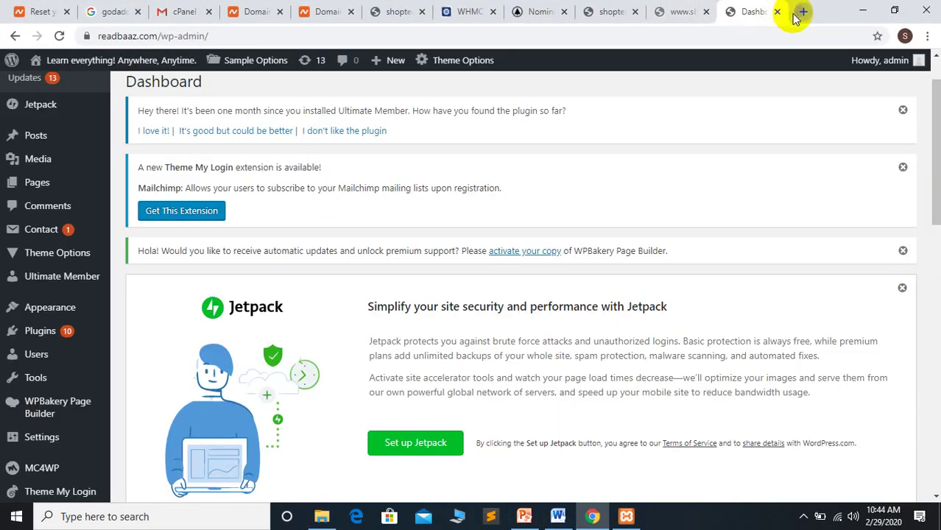
click(803, 12)
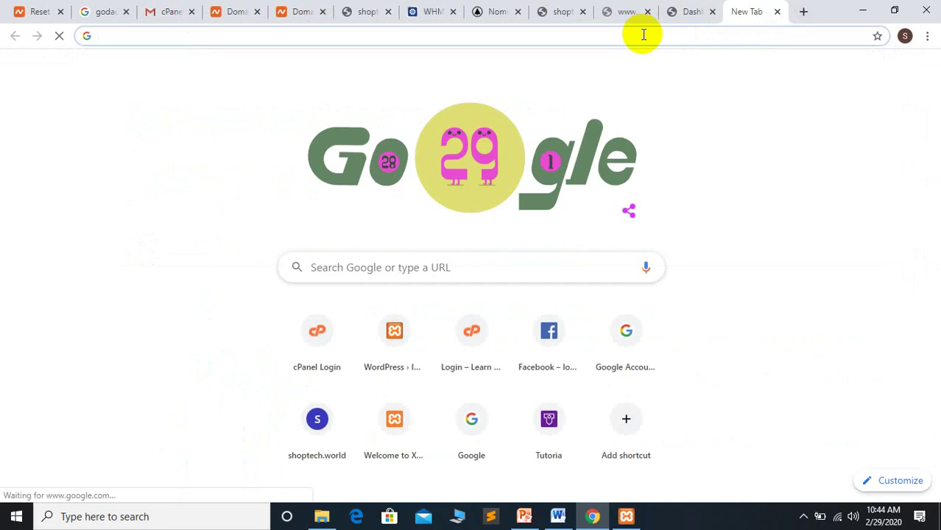
text(l)
key(BackSpace)
text(/)
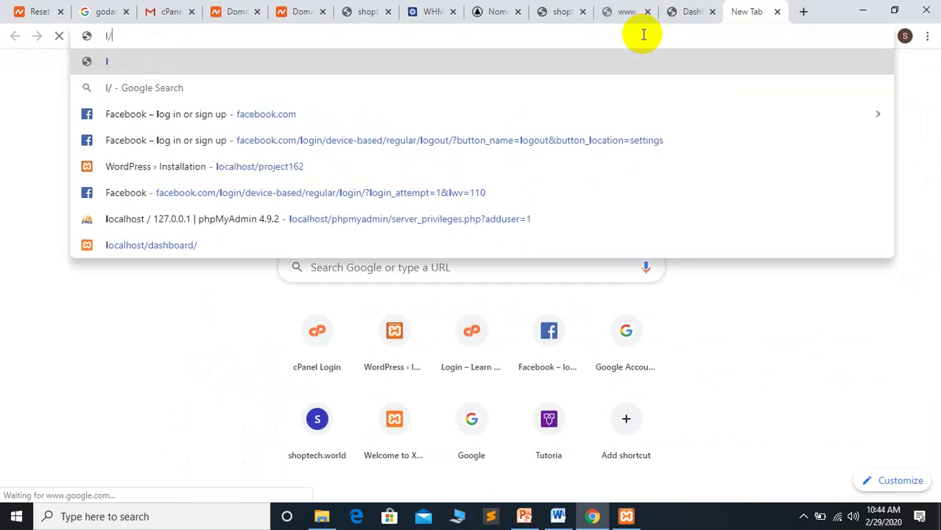
key(BackSpace)
key(BackSpace)
text(l)
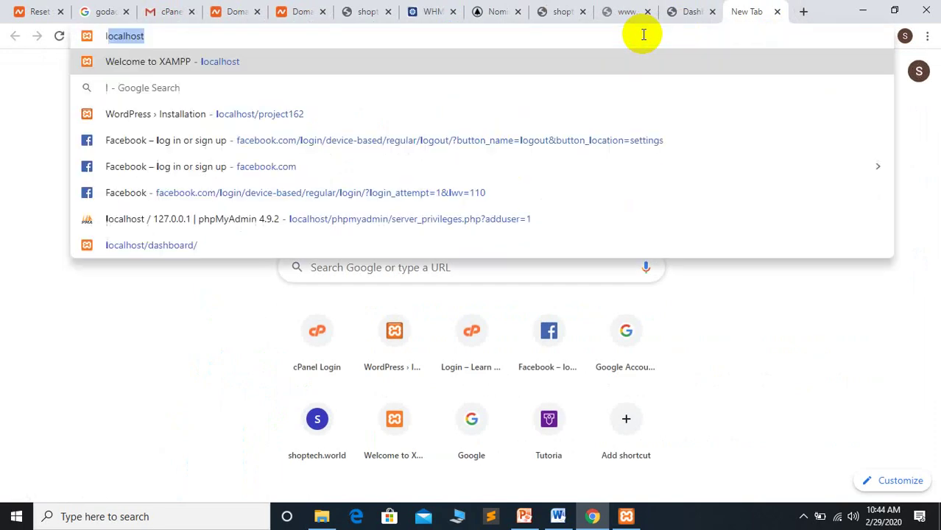
text(ocalhost/)
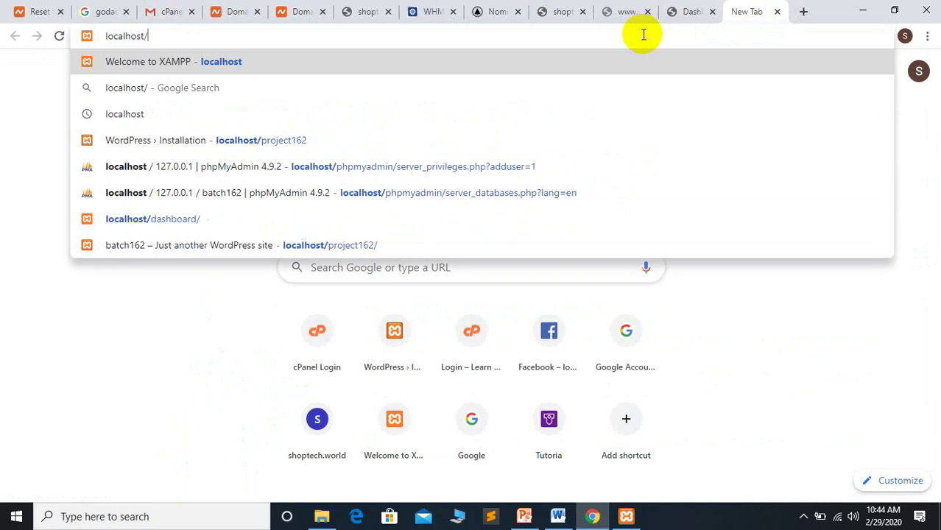
text(project162)
key(Return)
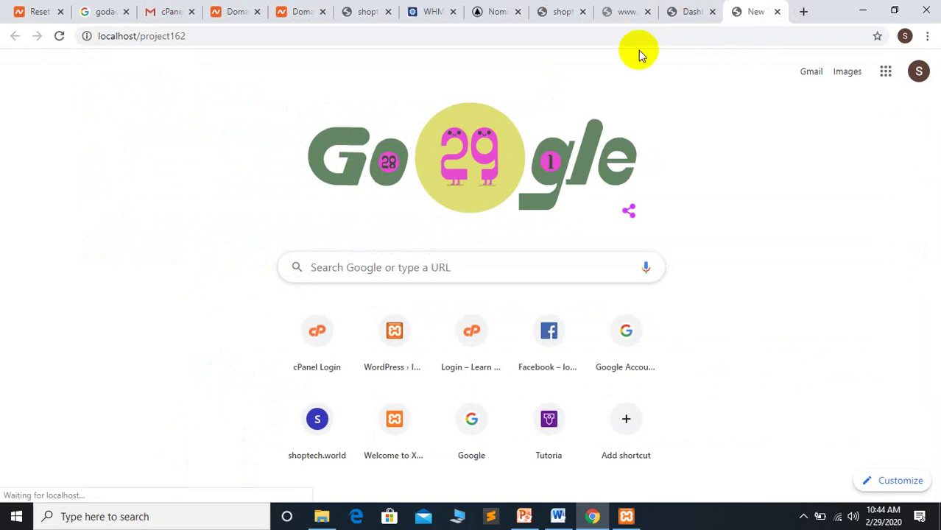
click(169, 41)
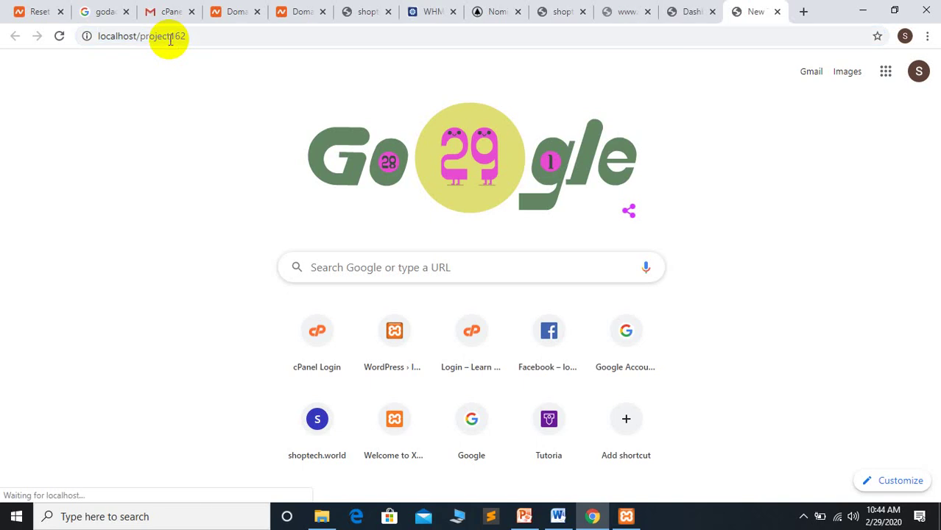
click(172, 42)
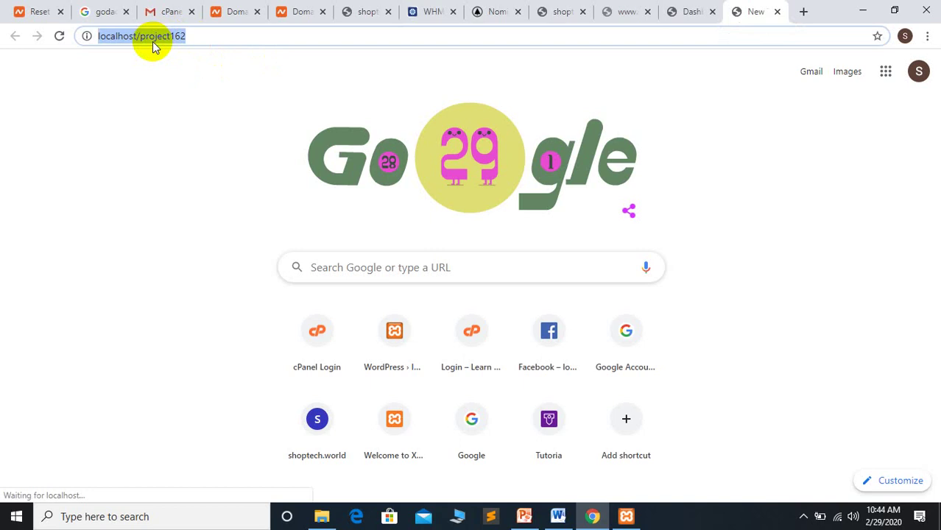
text(localhost)
key(Return)
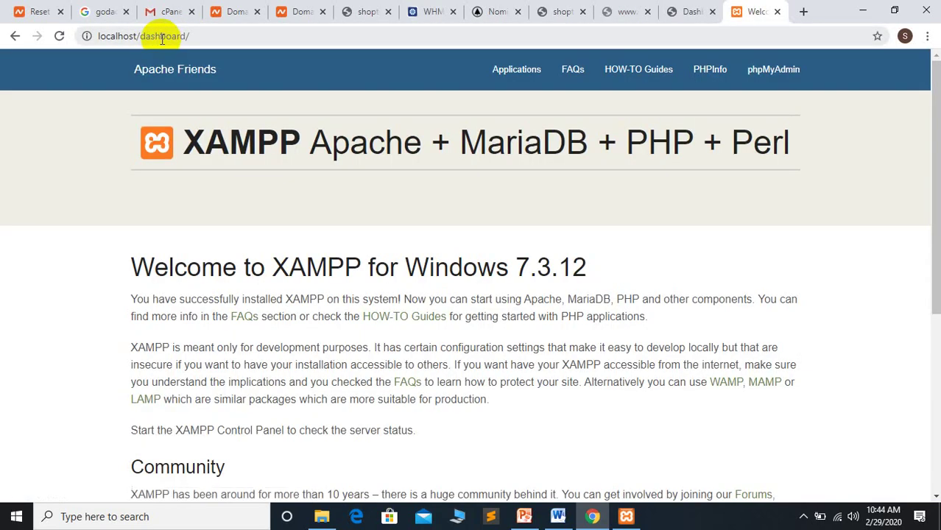
drag(142, 38, 257, 40)
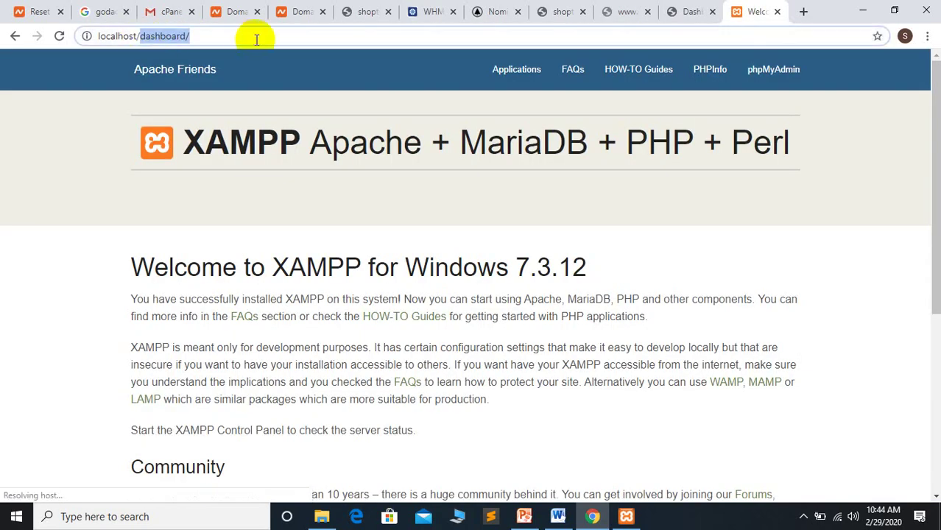
text(project162)
key(Return)
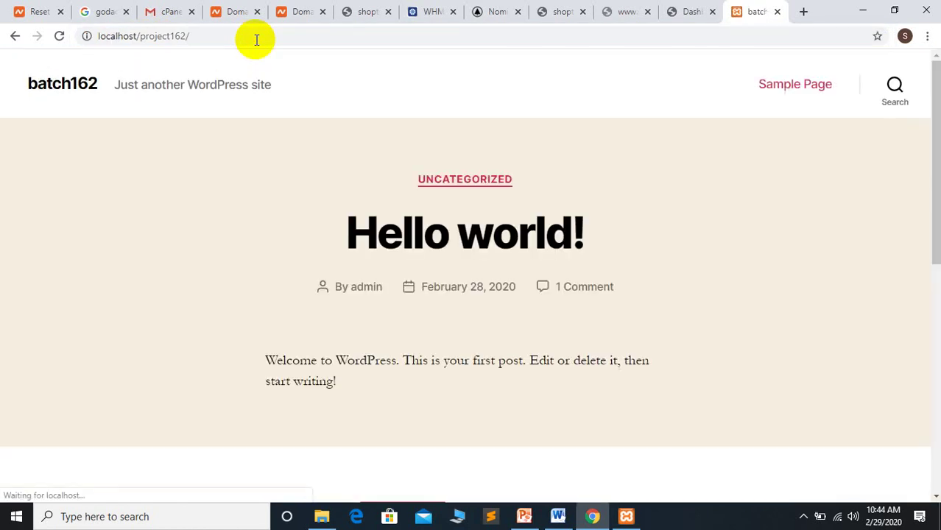
click(257, 40)
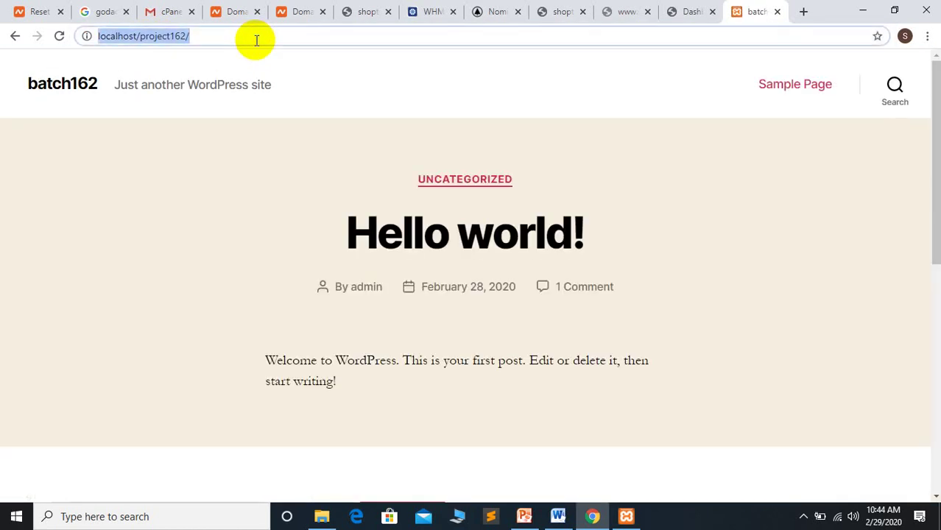
double_click(257, 40)
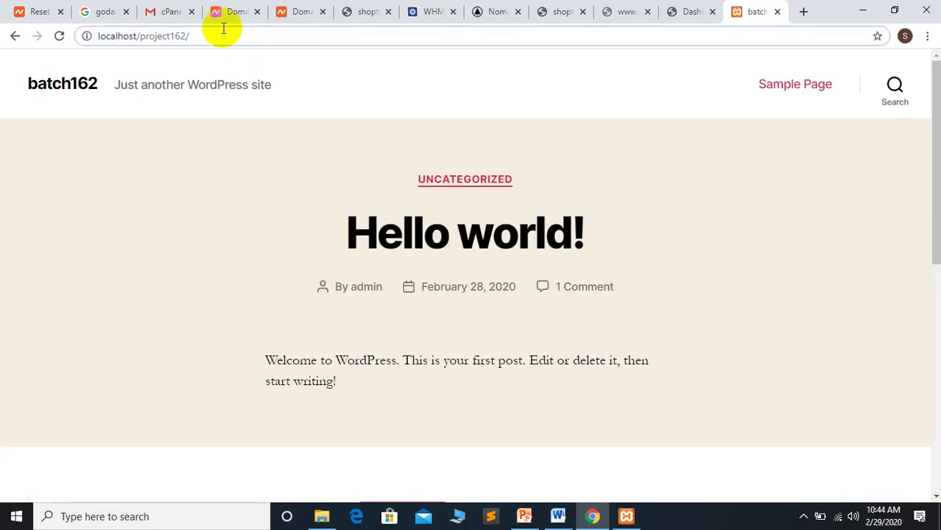
text(wp-addmin)
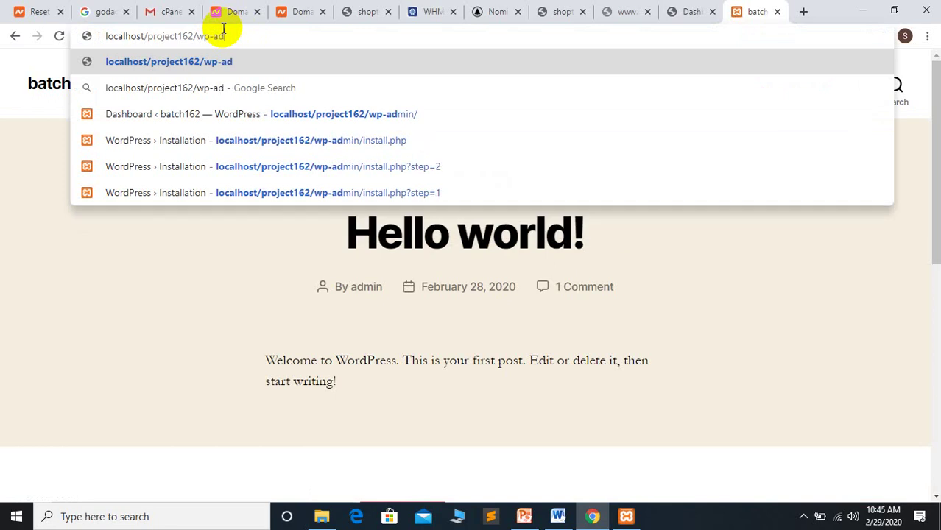
key(BackSpace)
key(BackSpace)
key(BackSpace)
key(BackSpace)
text(min)
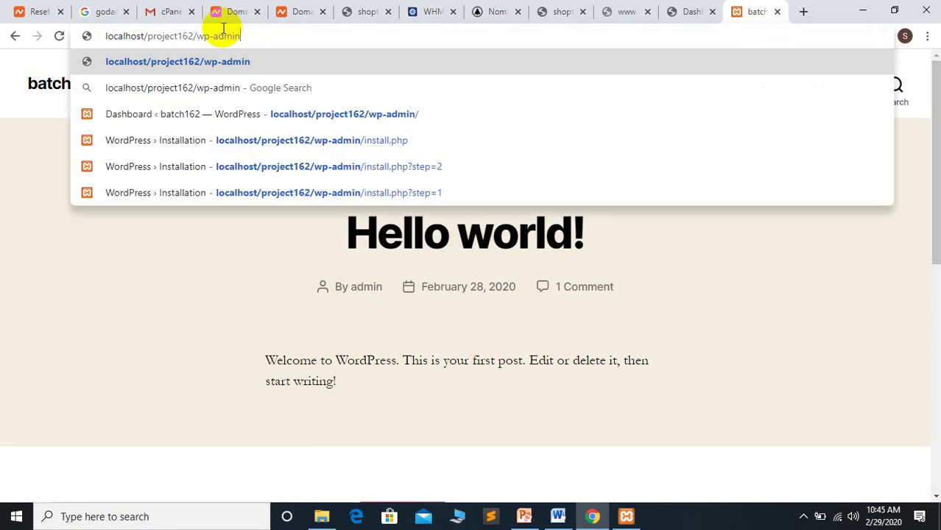
key(Return)
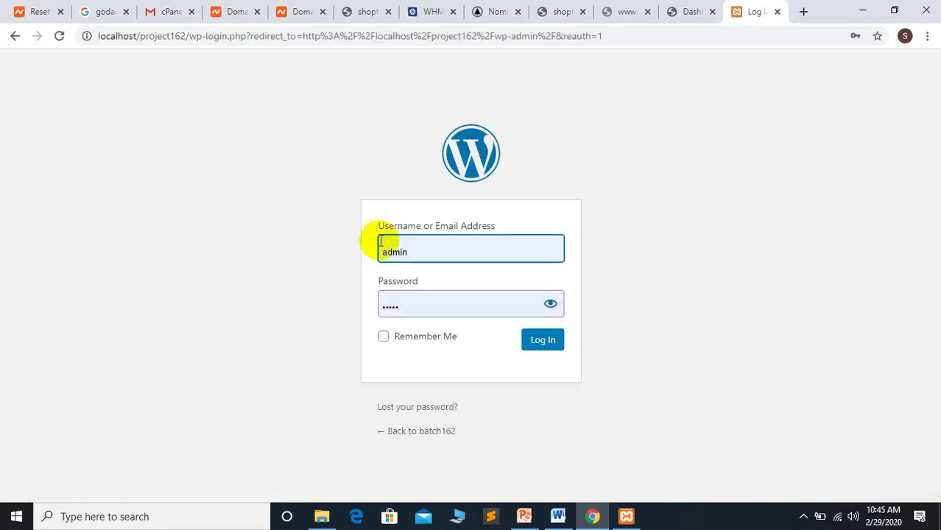
click(551, 345)
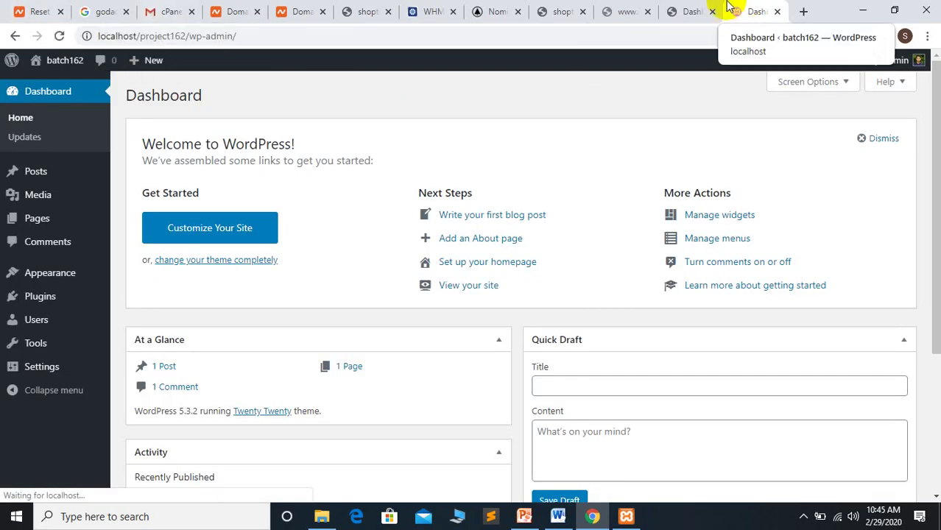
scroll(261, 374, down, 3)
scroll(269, 366, up, 3)
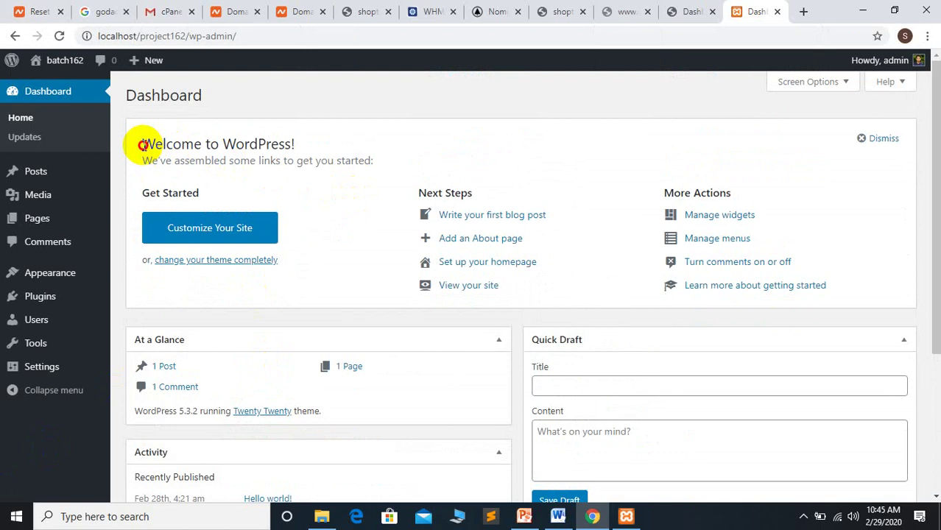
drag(142, 145, 391, 153)
click(158, 143)
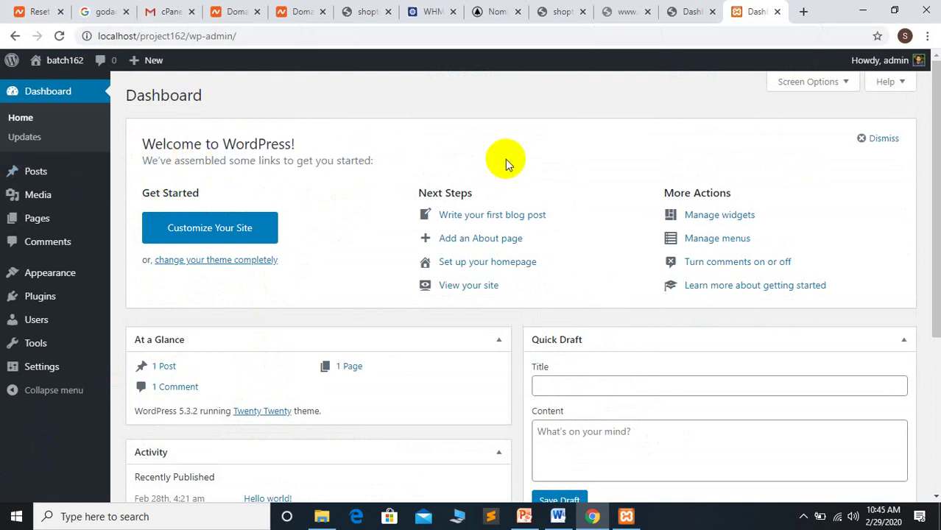
Close the Namecheap password reset, godaddy search and Gmail tabs
click(628, 9)
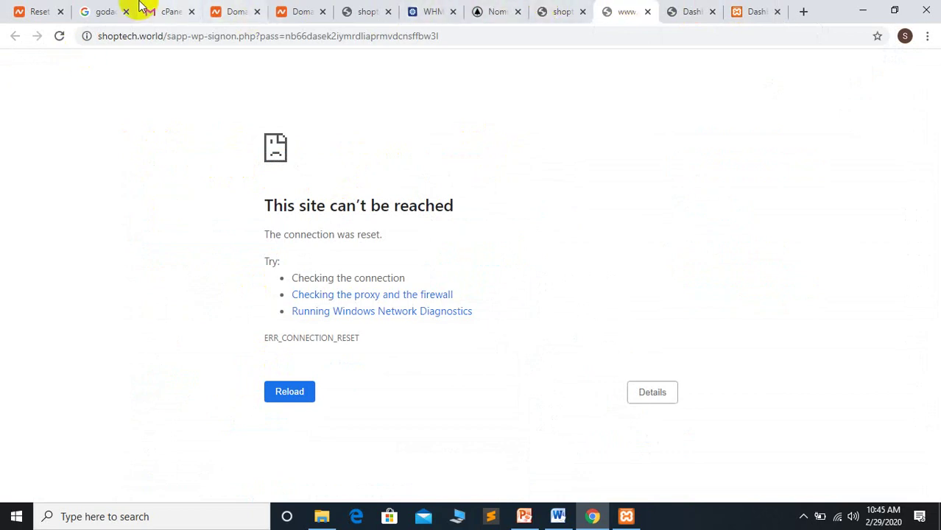
click(103, 11)
click(33, 11)
click(61, 11)
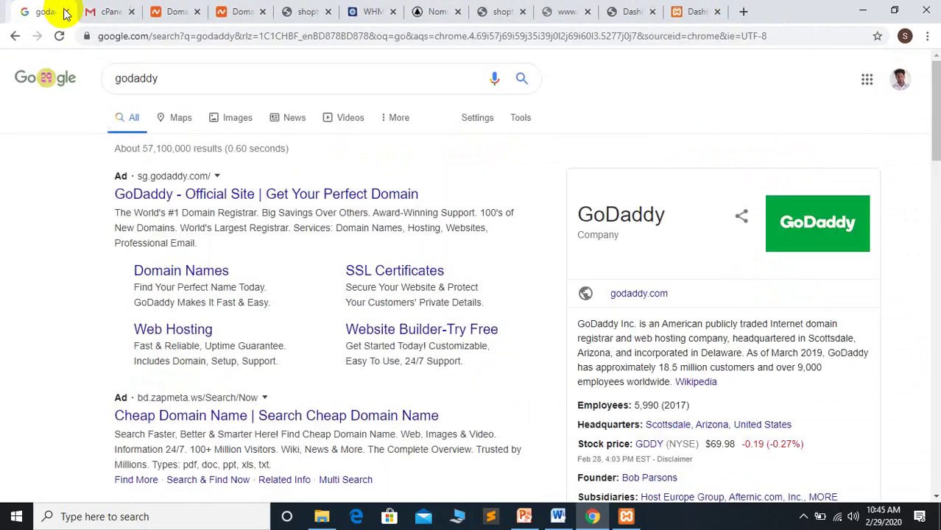
click(65, 12)
click(64, 13)
Close the leftover Namecheap, Web Host BD, Nomini and shoptech.world tabs
click(64, 13)
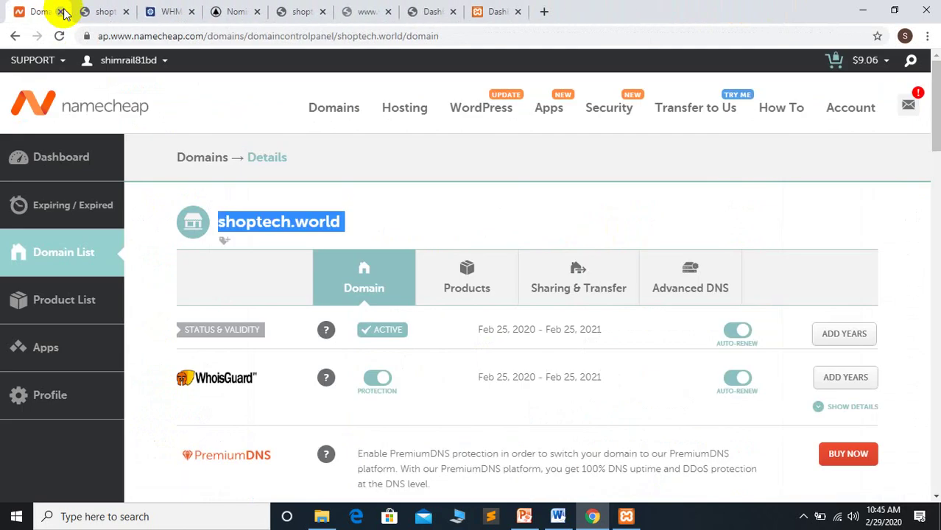
click(63, 12)
click(63, 12)
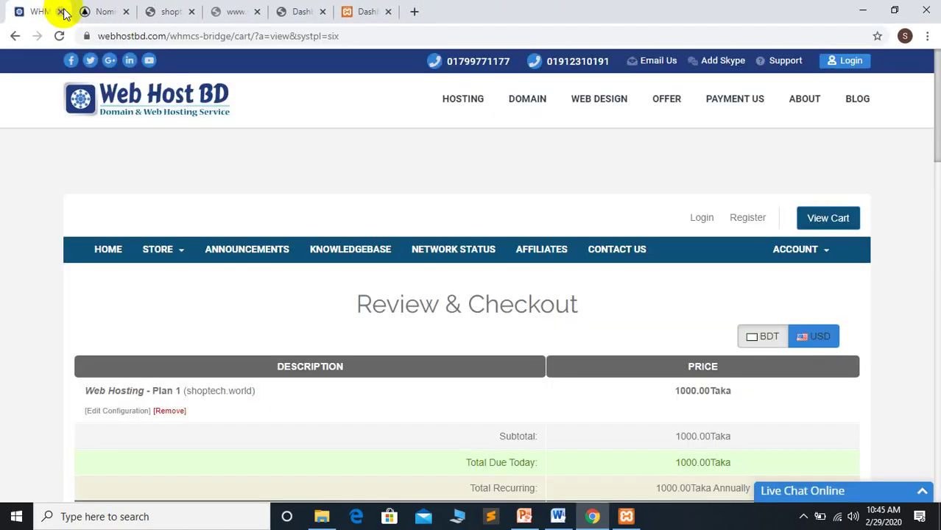
click(63, 12)
click(63, 13)
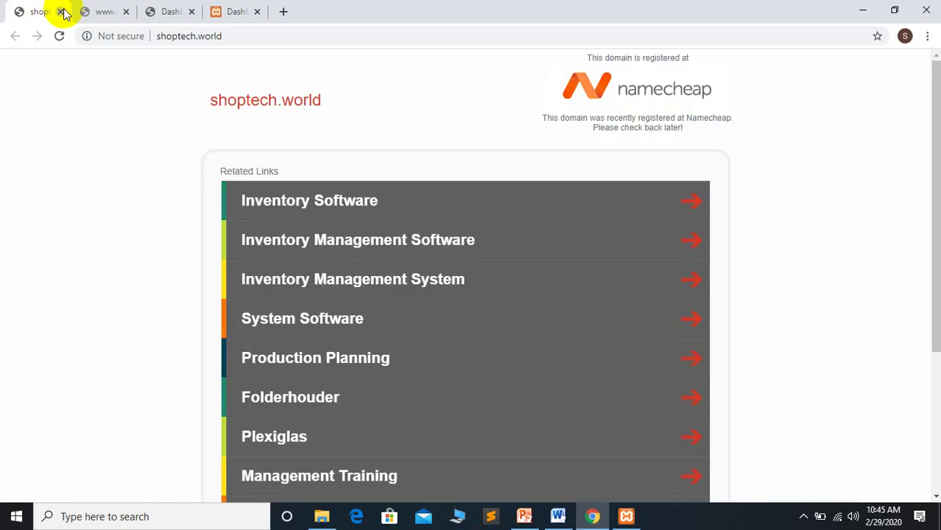
click(61, 13)
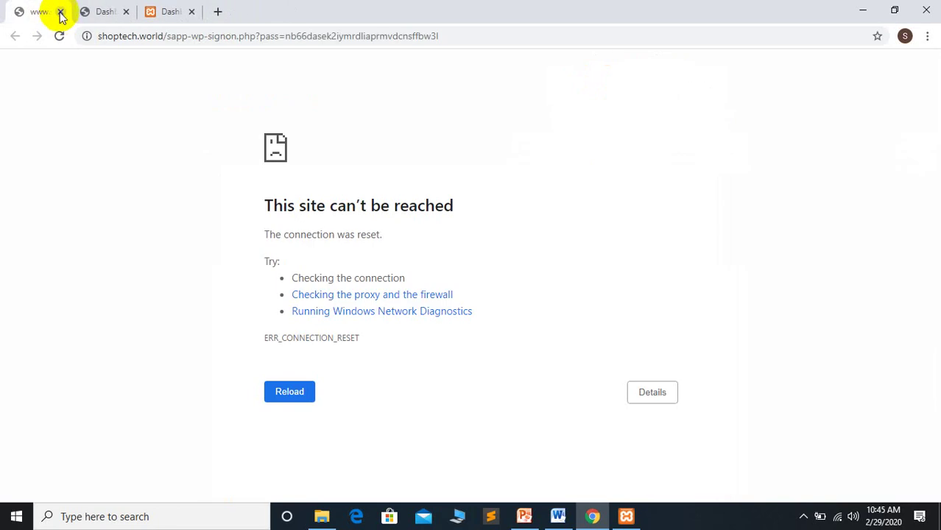
click(119, 37)
text(readbaaz)
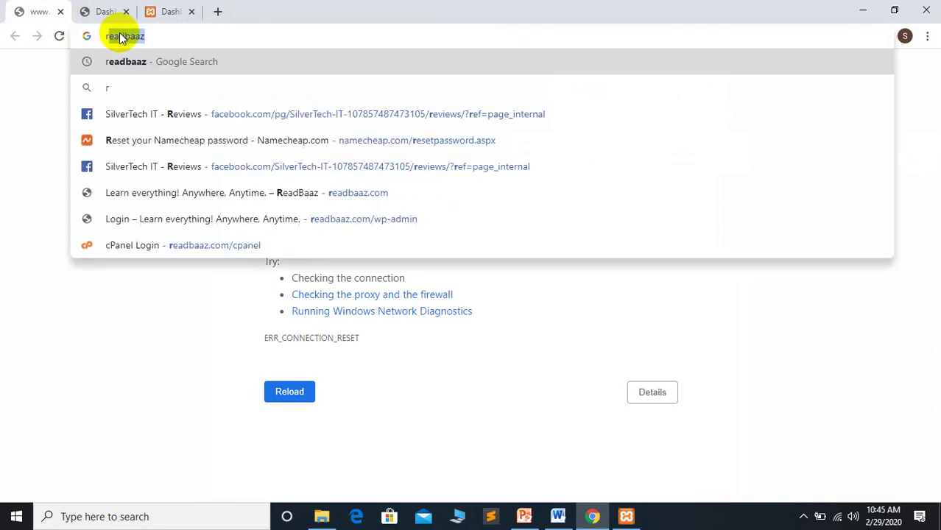
key(Return)
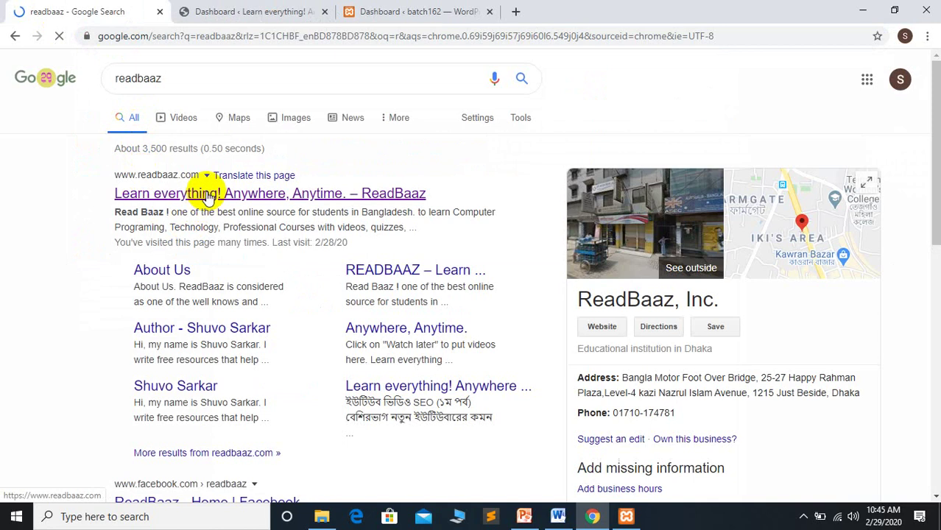
click(205, 195)
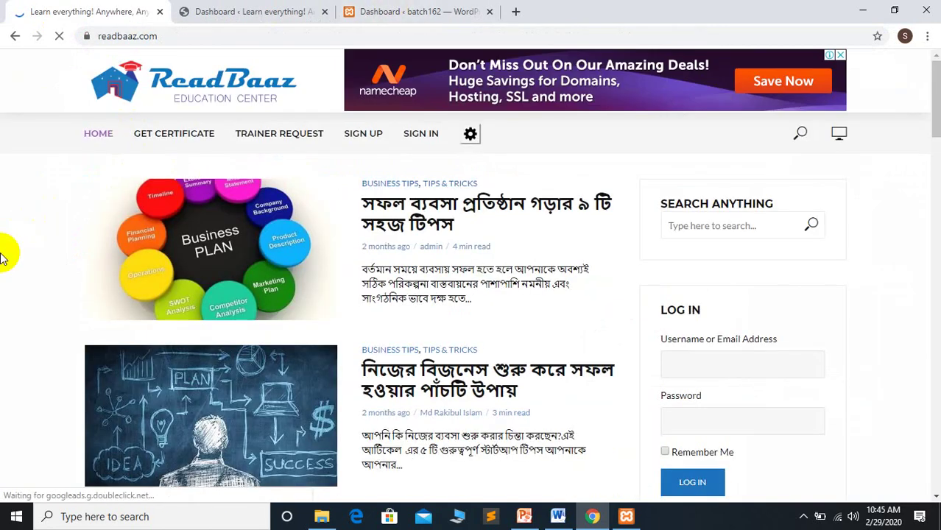
scroll(318, 257, down, 10)
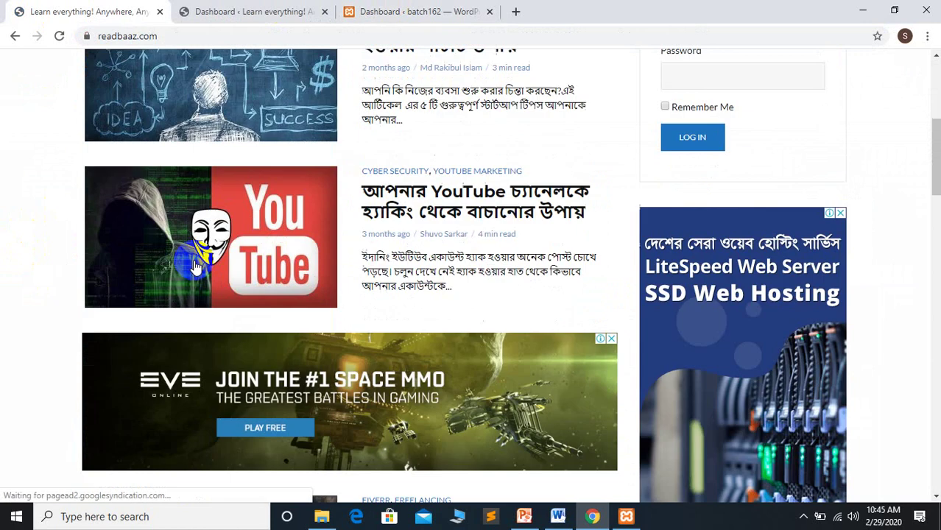
scroll(318, 260, down, 5)
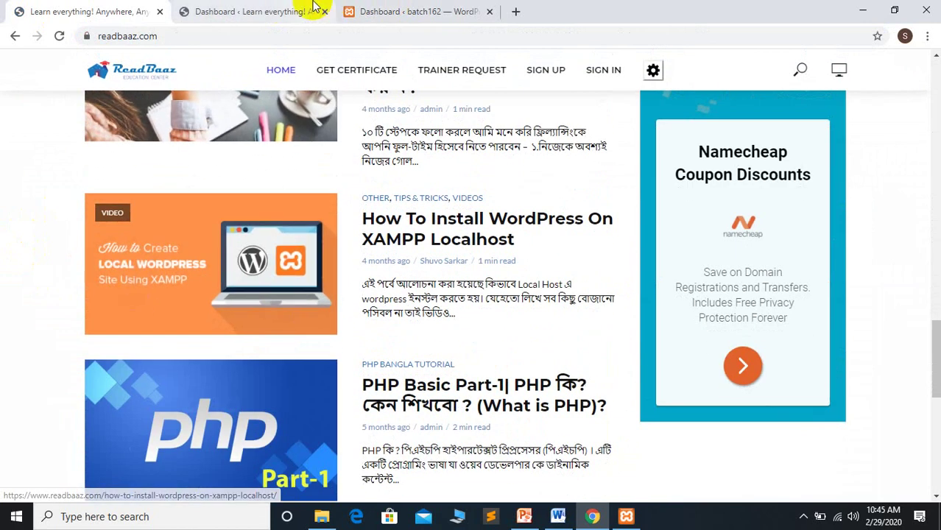
click(306, 10)
click(425, 11)
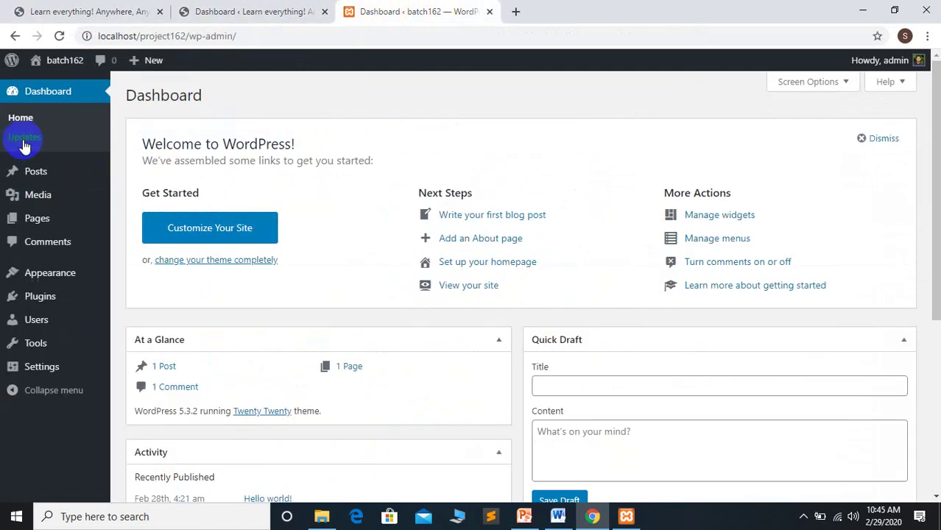
click(324, 11)
click(39, 173)
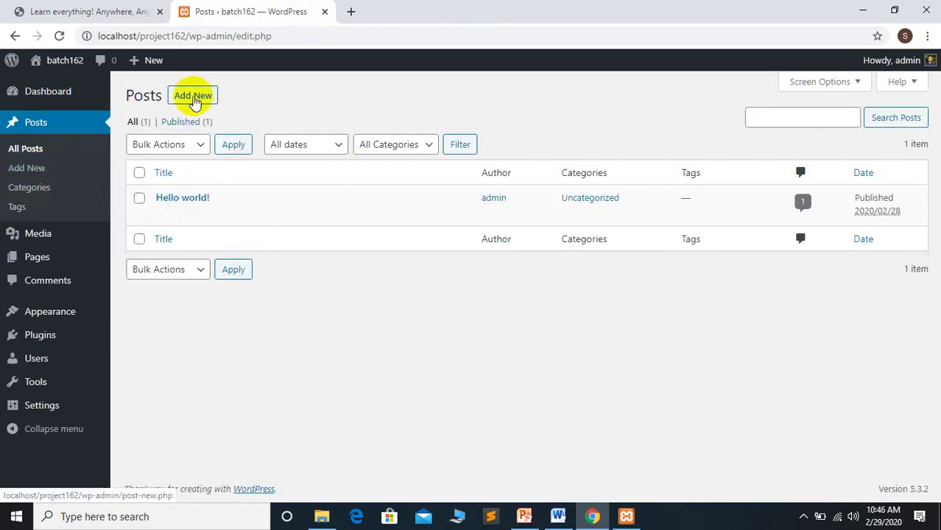
click(193, 99)
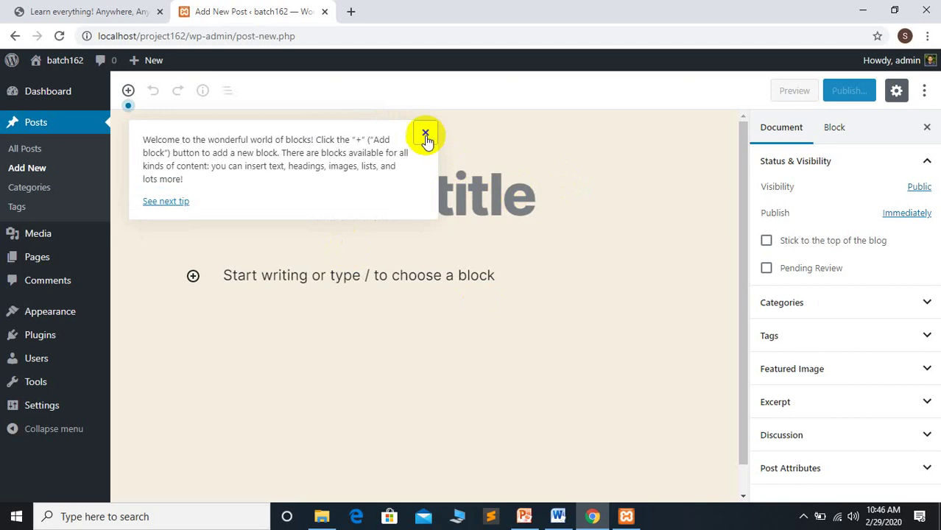
click(425, 134)
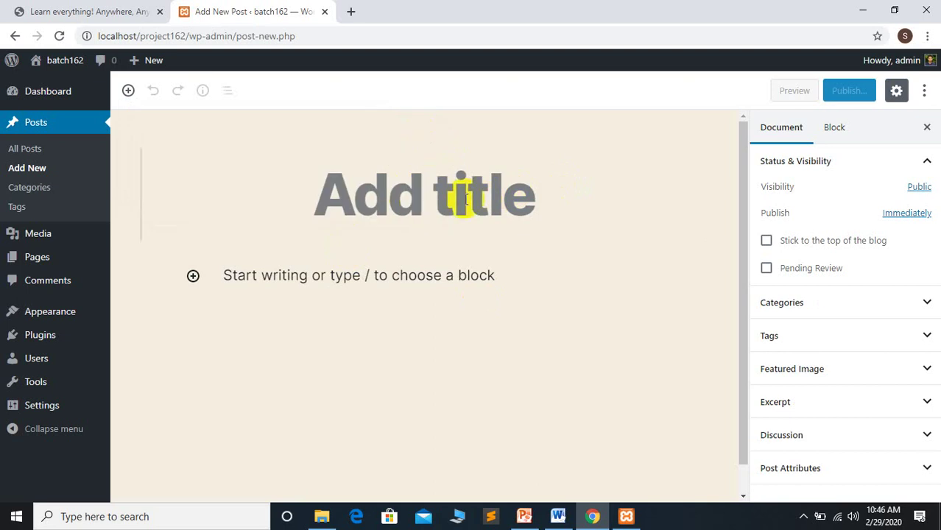
text(bbaa)
key(BackSpace)
key(BackSpace)
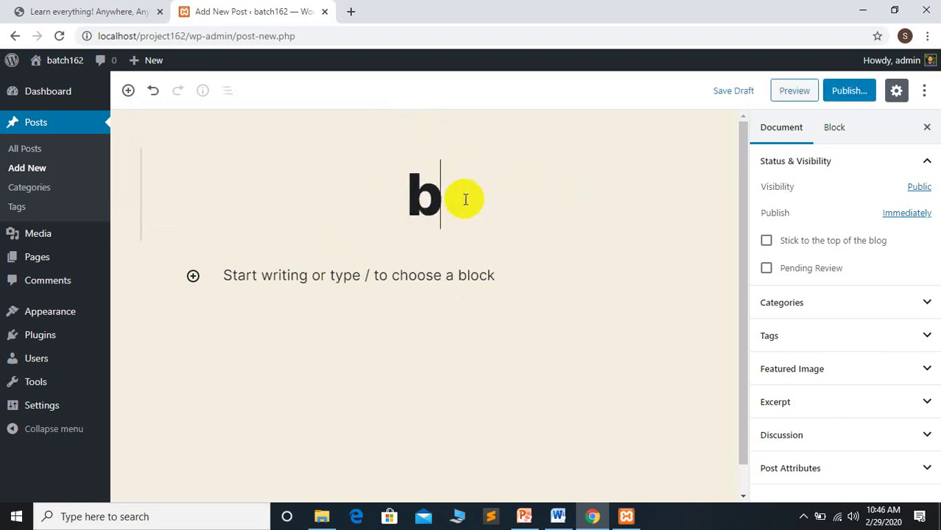
text(aat)
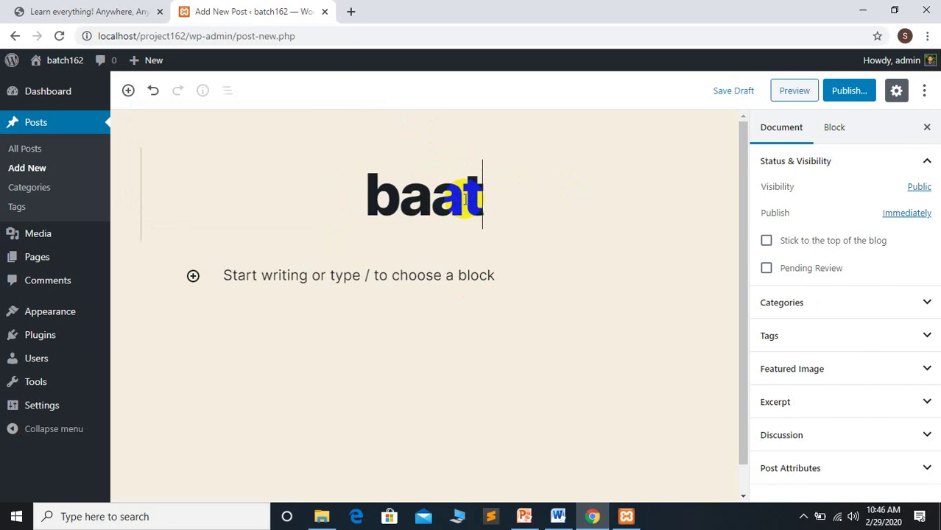
key(BackSpace)
key(BackSpace)
text(tch )
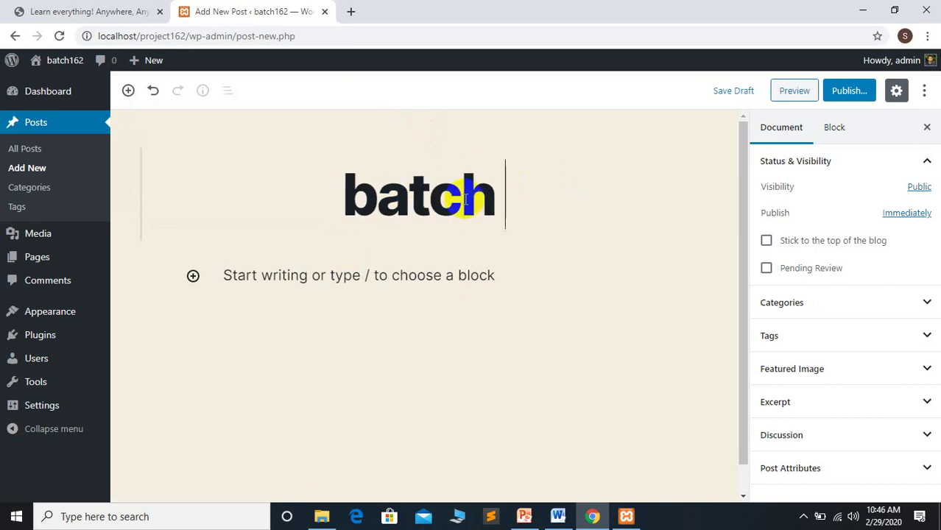
text(162)
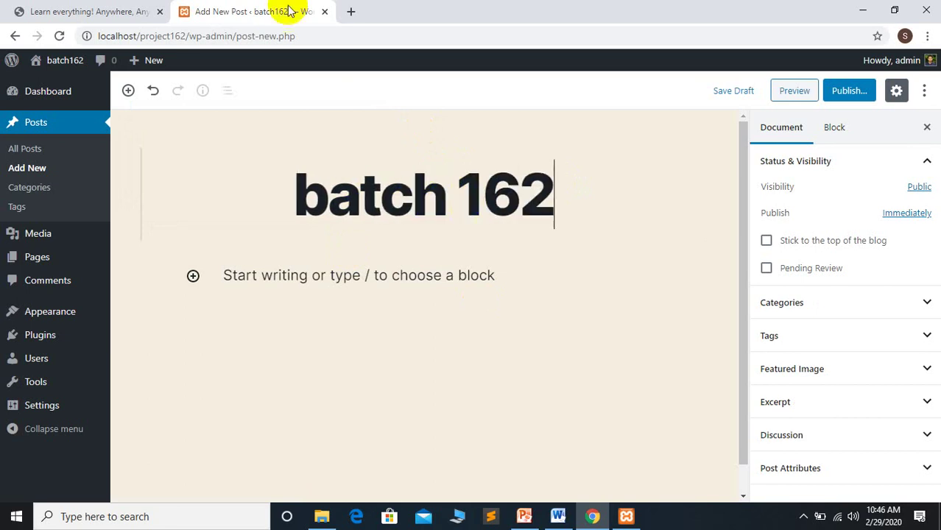
Paste the repeated 'project162' text into the post's paragraph, then switch to ReadBaaz
click(277, 274)
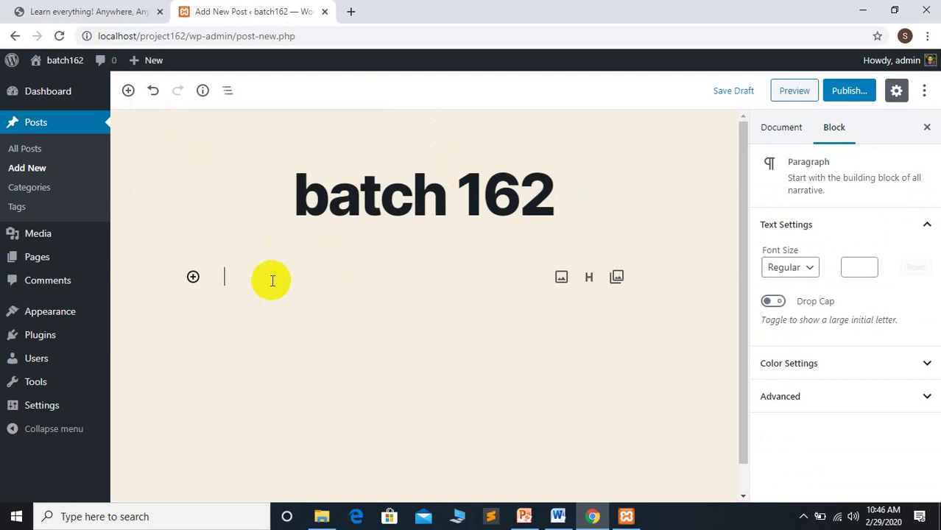
double_click(320, 206)
key(Return)
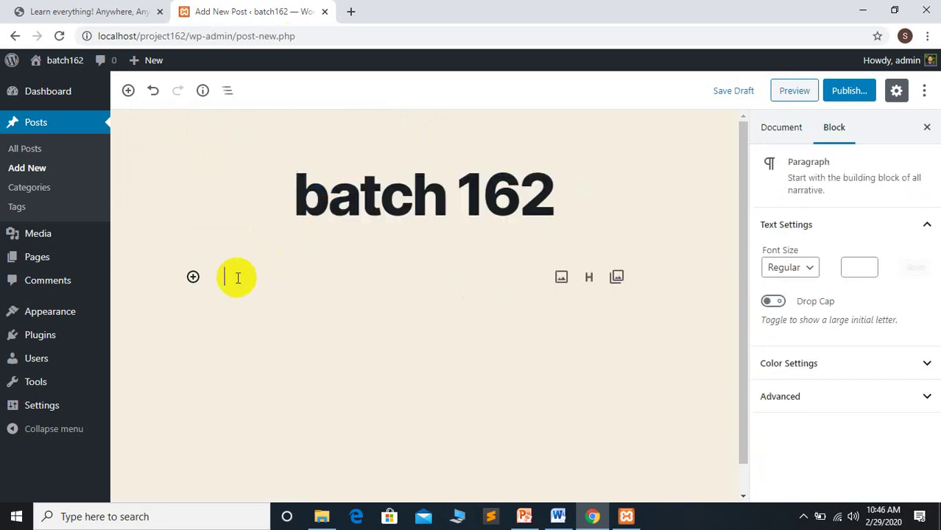
key(ctrl+v)
key(ctrl+v)
key(ctrl+v)
key(ctrl+v)
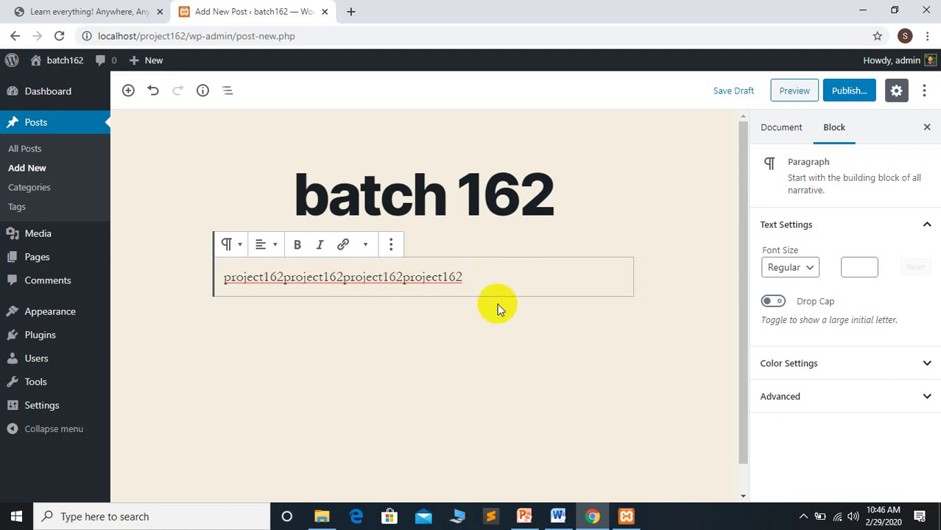
click(77, 10)
scroll(454, 160, up, 5)
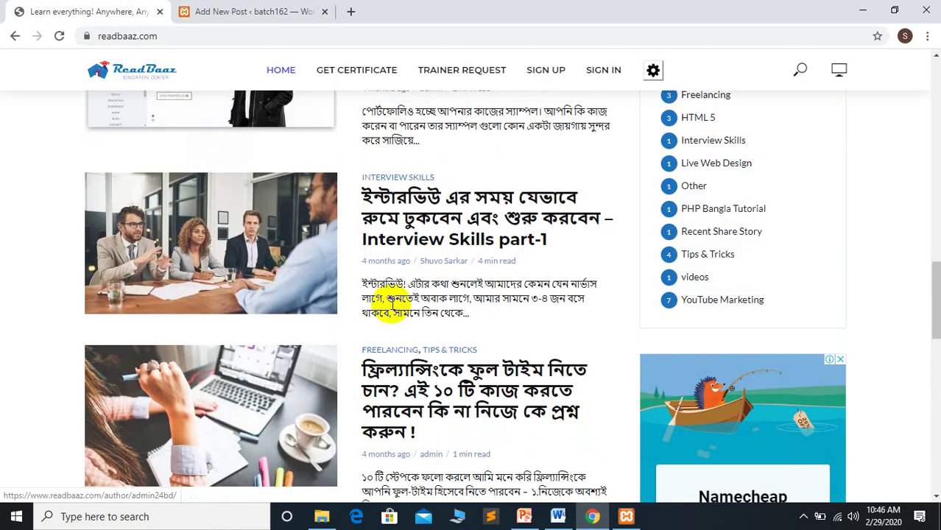
Open and skim ReadBaaz's Interview Skills part-1 article, then return to the post editor
click(419, 213)
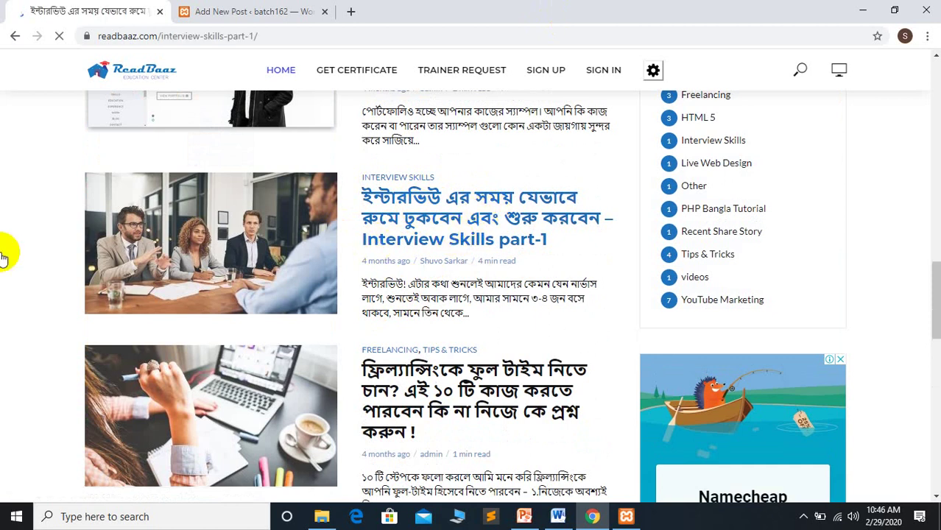
scroll(10, 272, down, 10)
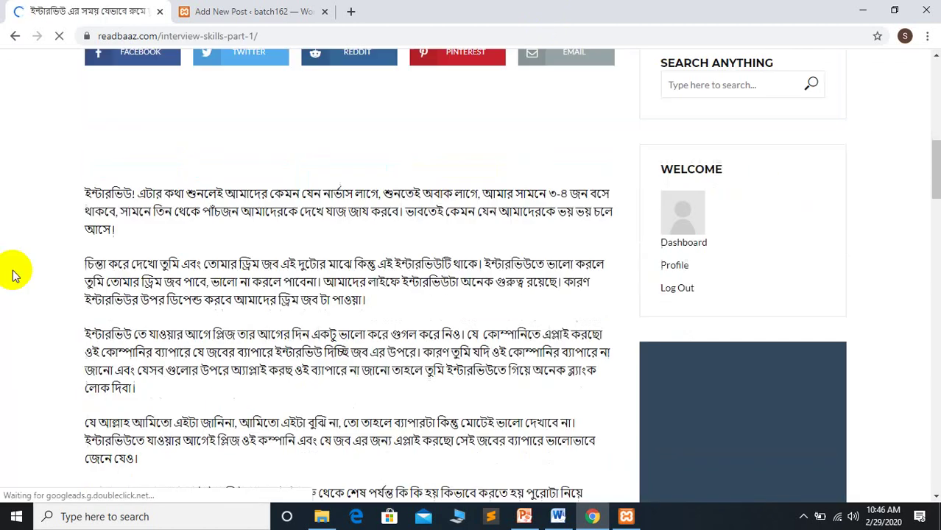
scroll(121, 365, down, 15)
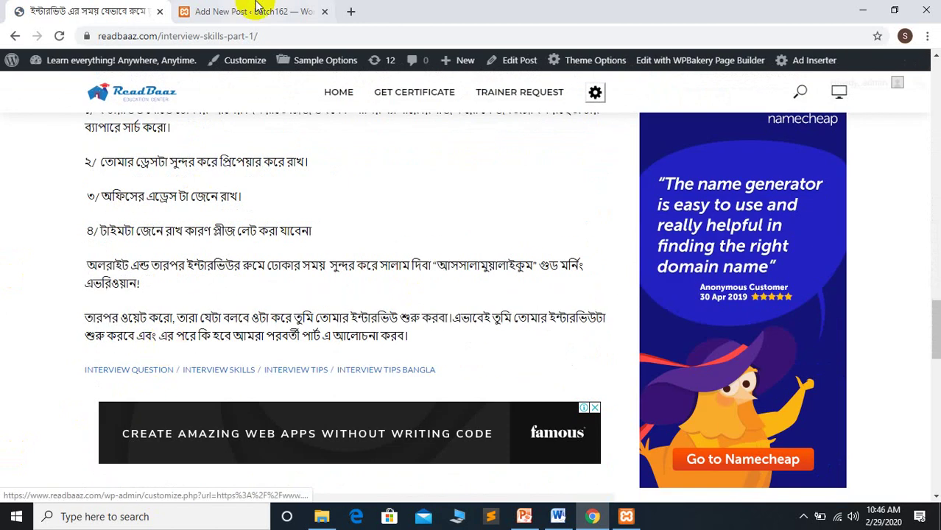
click(257, 6)
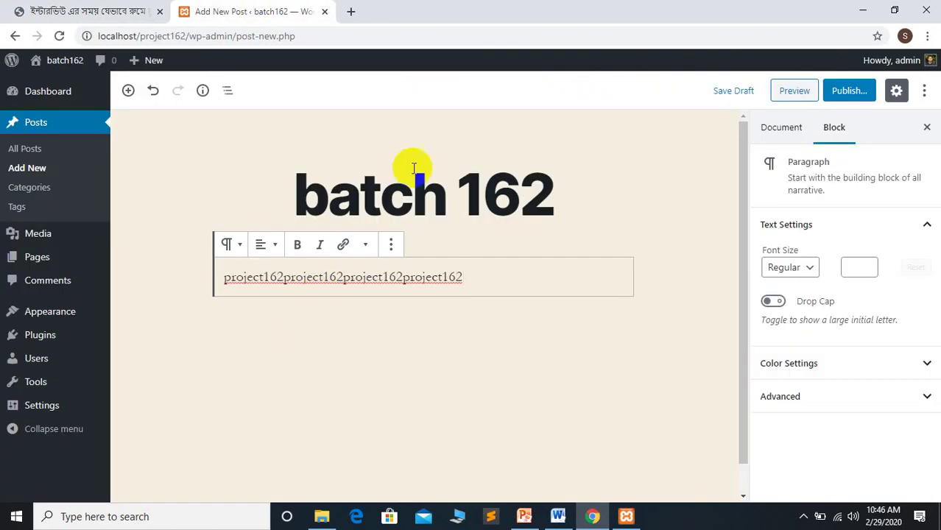
click(358, 202)
click(275, 277)
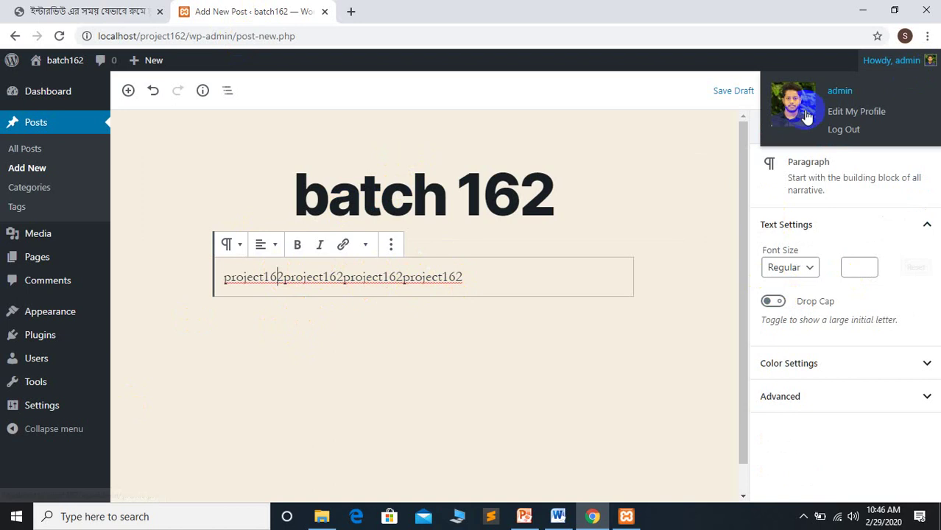
click(849, 91)
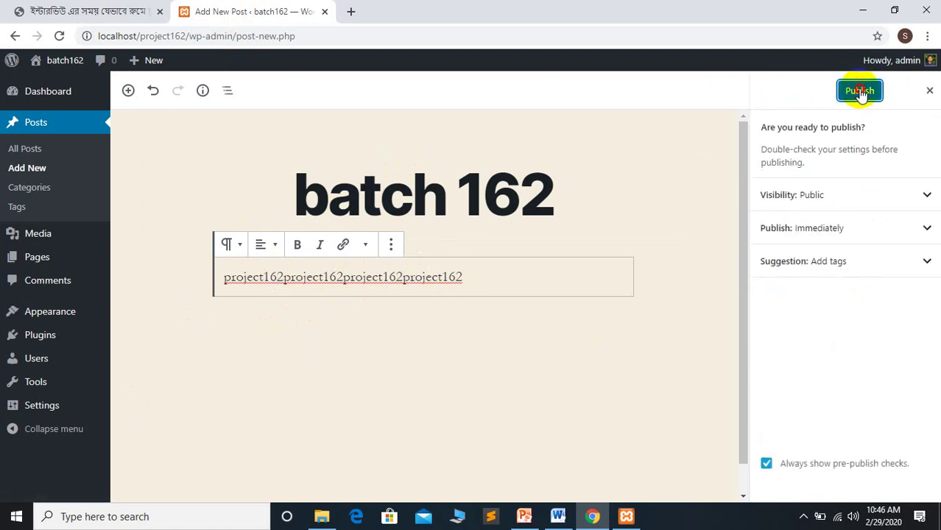
click(860, 92)
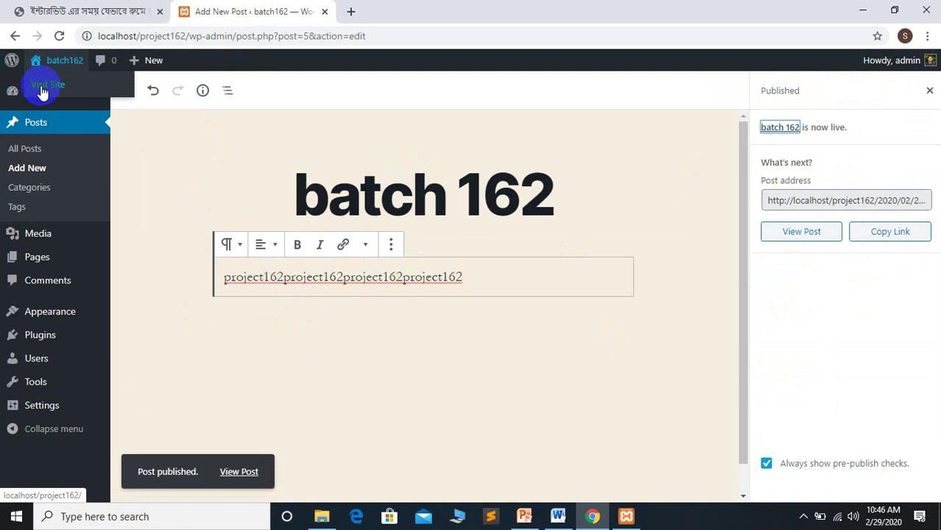
right_click(56, 84)
click(81, 94)
click(363, 9)
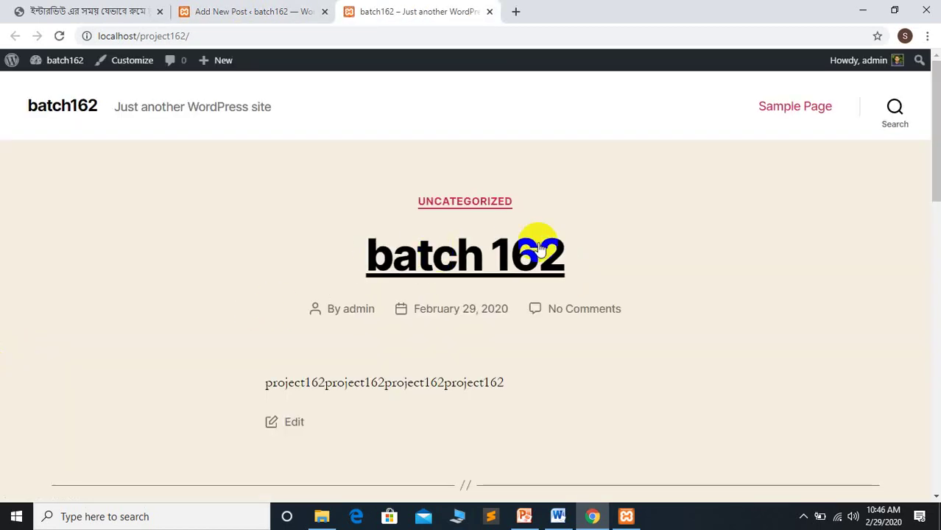
drag(311, 382, 472, 383)
click(470, 387)
click(443, 257)
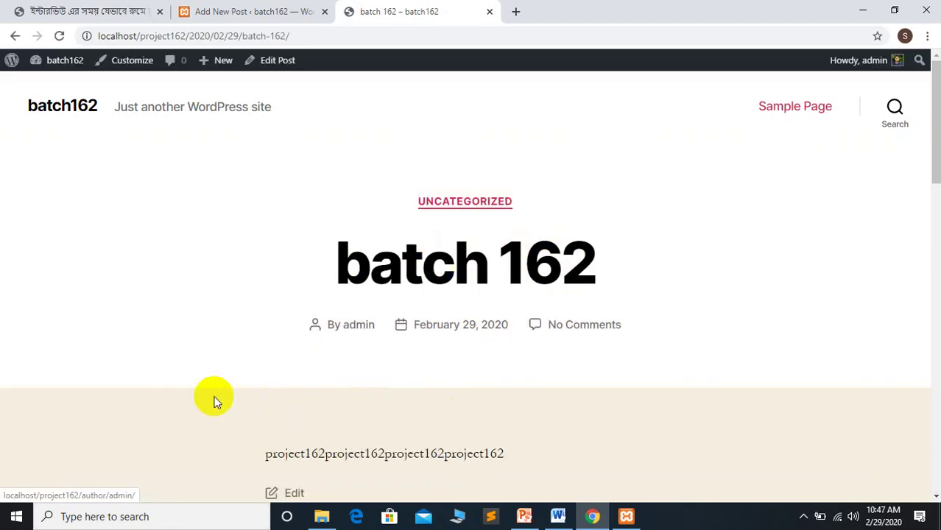
scroll(364, 322, down, 6)
scroll(371, 254, up, 3)
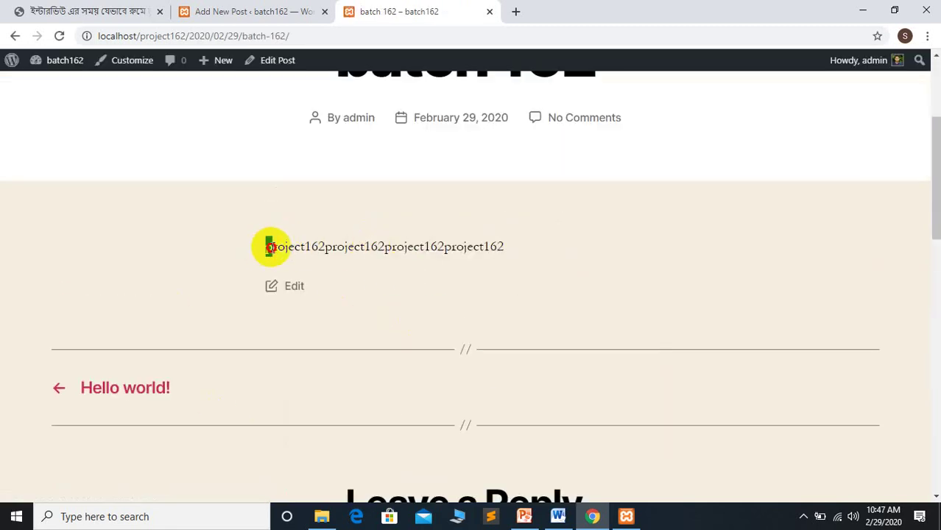
drag(269, 246, 554, 246)
scroll(288, 288, up, 3)
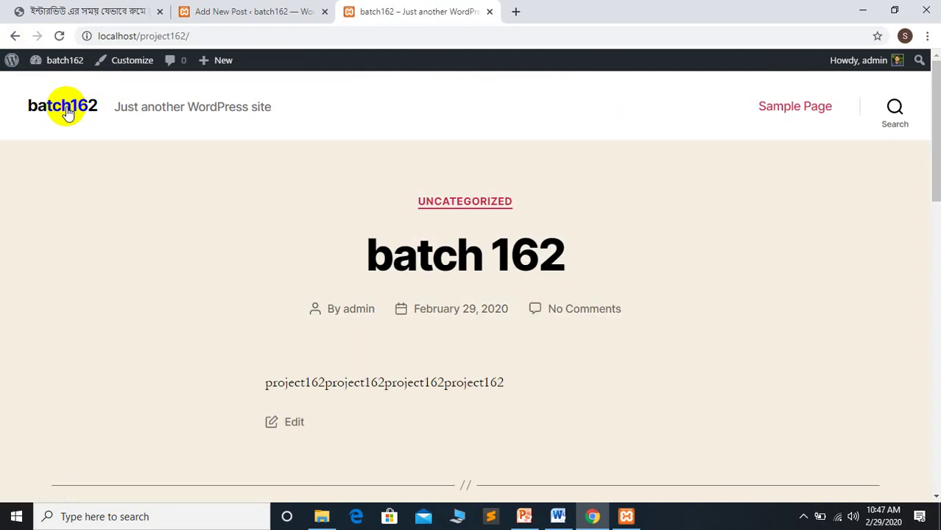
click(280, 10)
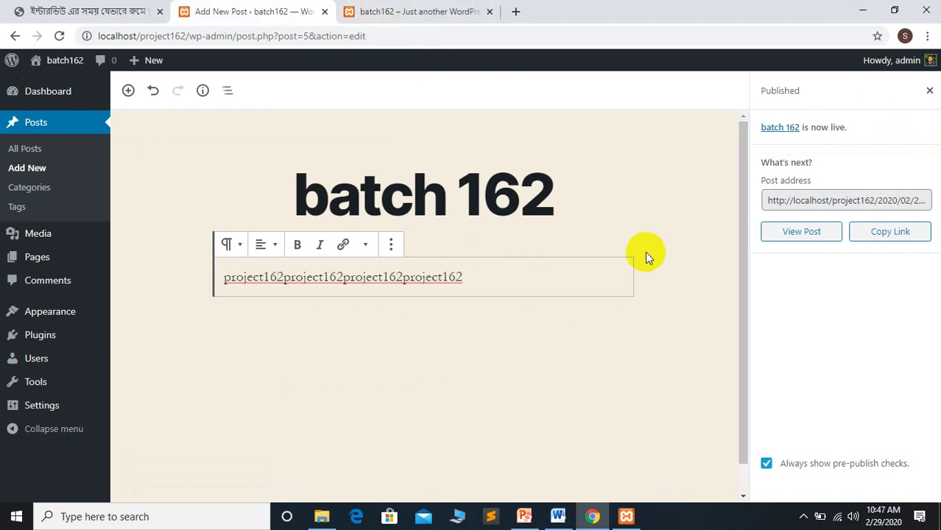
Open the post's featured image settings and upload Capture.PNG
click(930, 90)
click(779, 135)
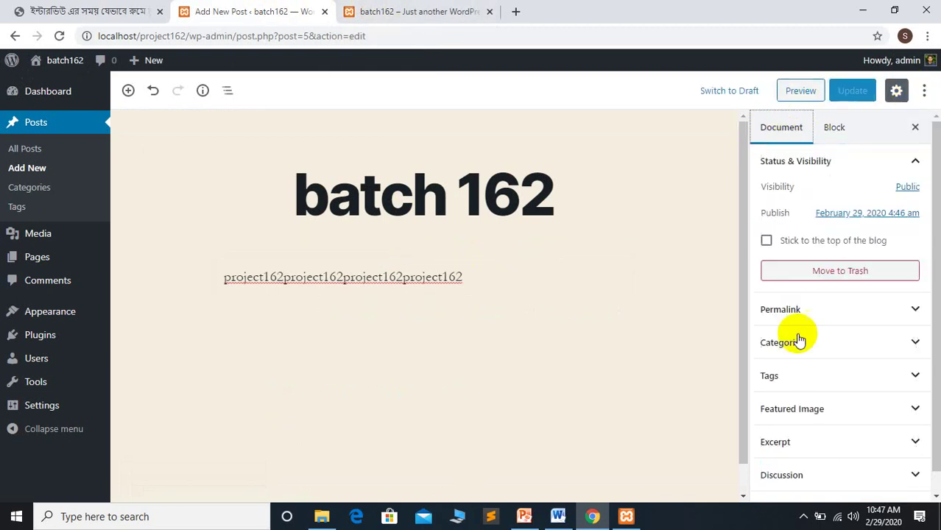
scroll(824, 420, down, 1)
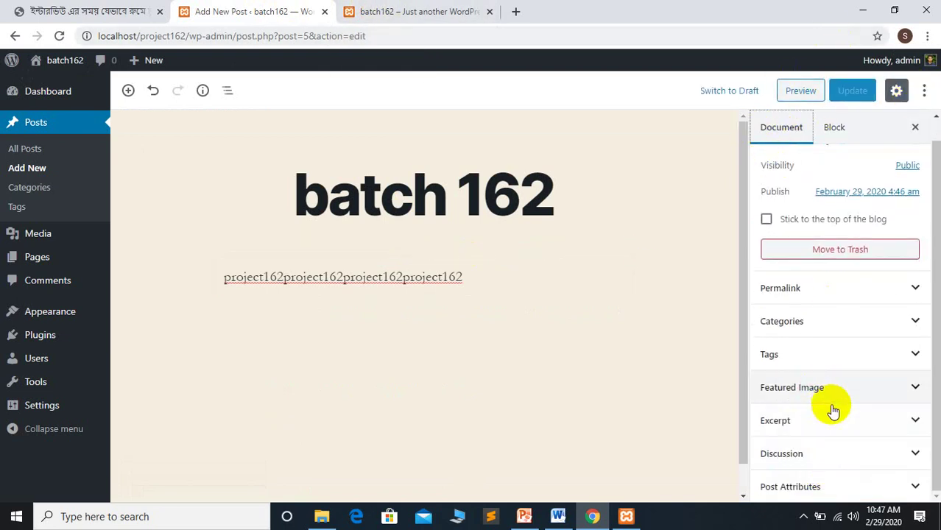
click(838, 390)
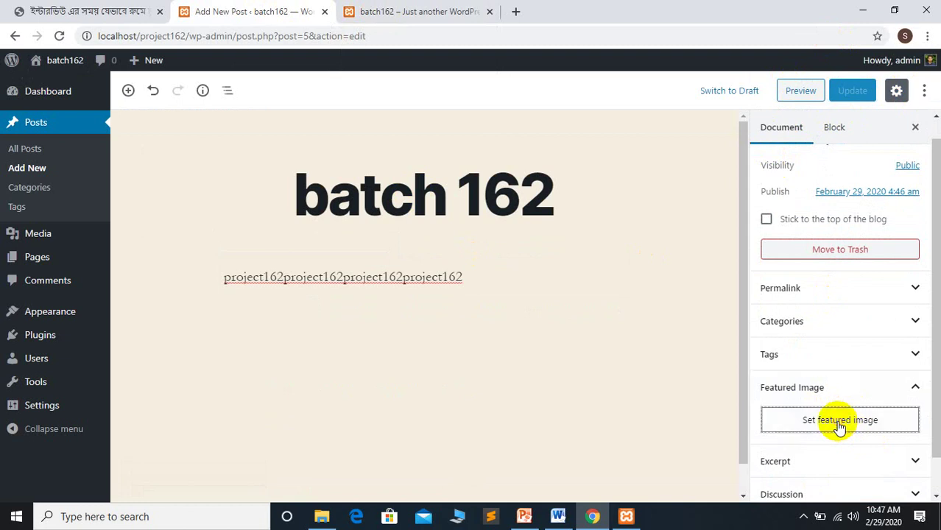
click(839, 424)
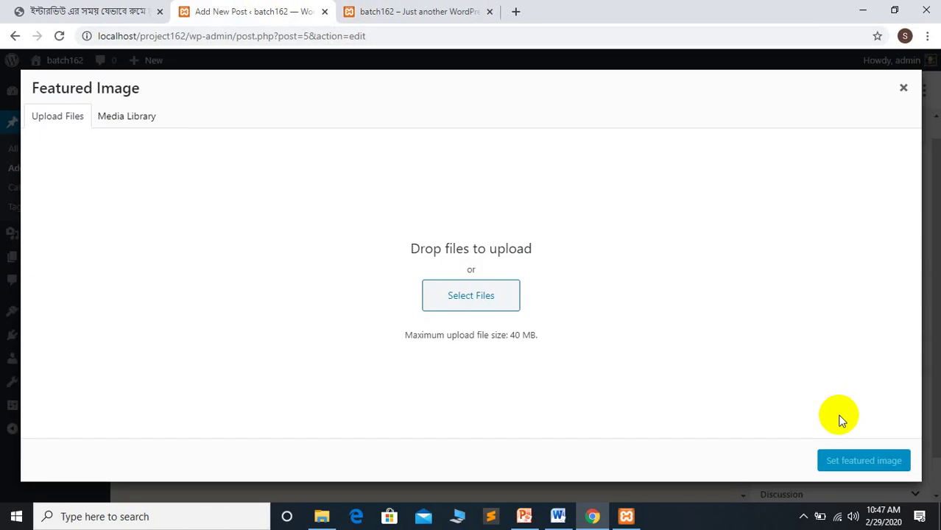
click(442, 295)
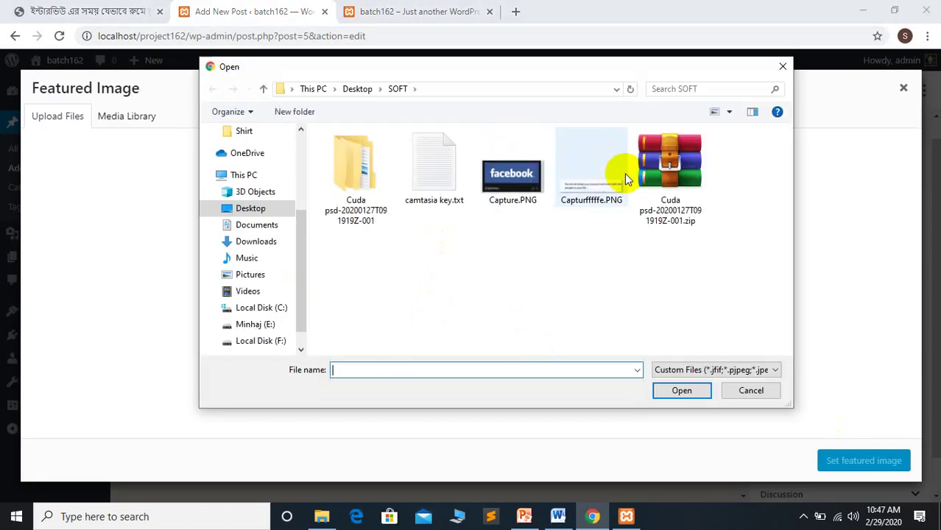
click(512, 169)
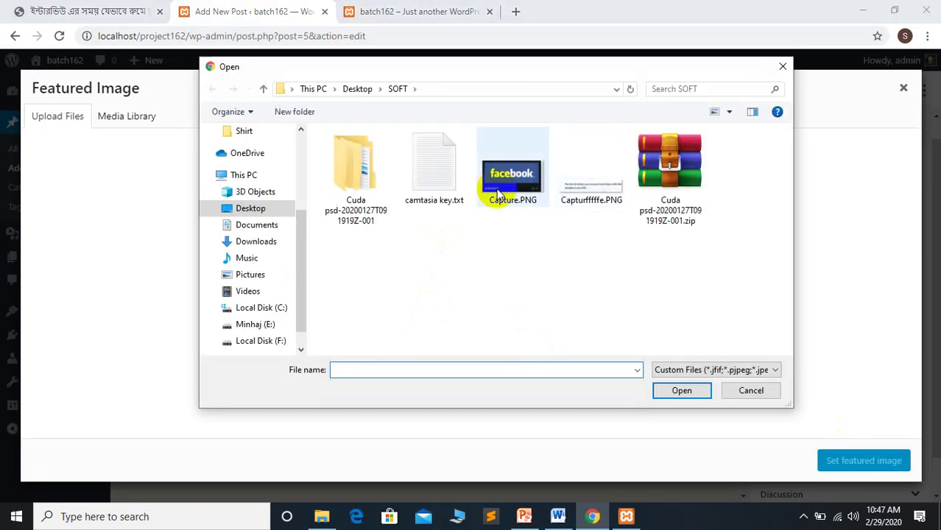
click(684, 395)
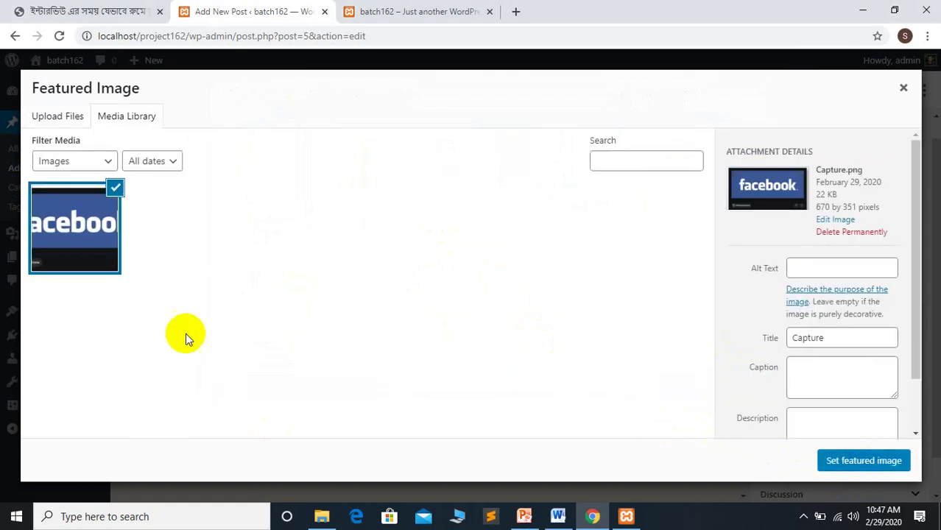
Review the Capture image's alt text, title, caption and description fields, then set it as the featured image
click(808, 271)
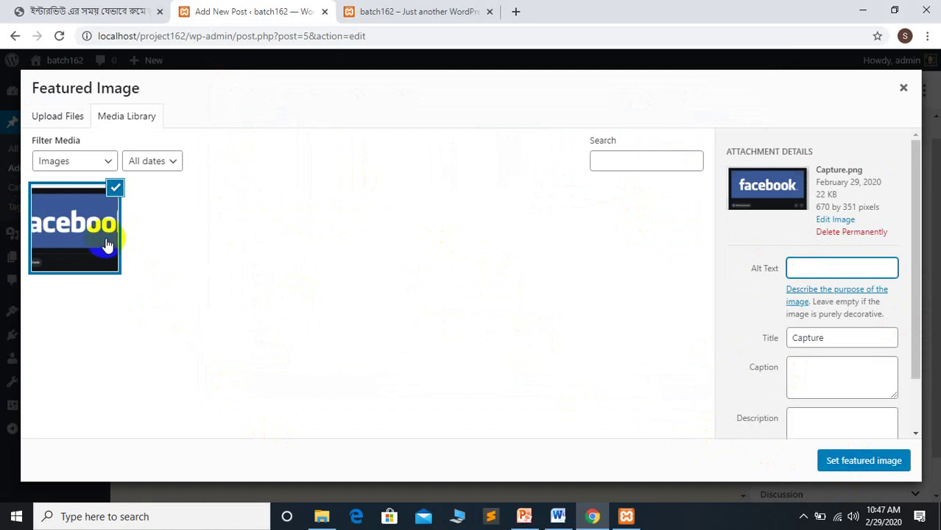
scroll(726, 316, down, 2)
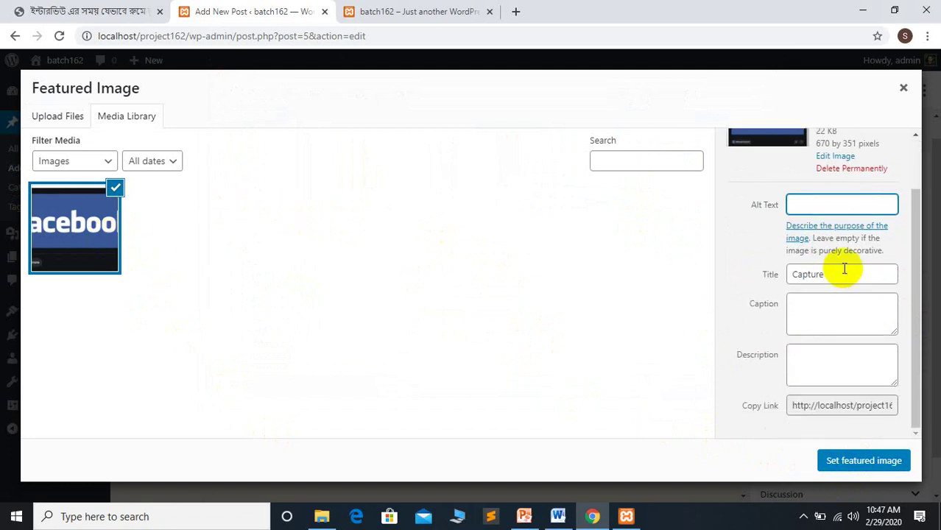
click(808, 274)
click(64, 249)
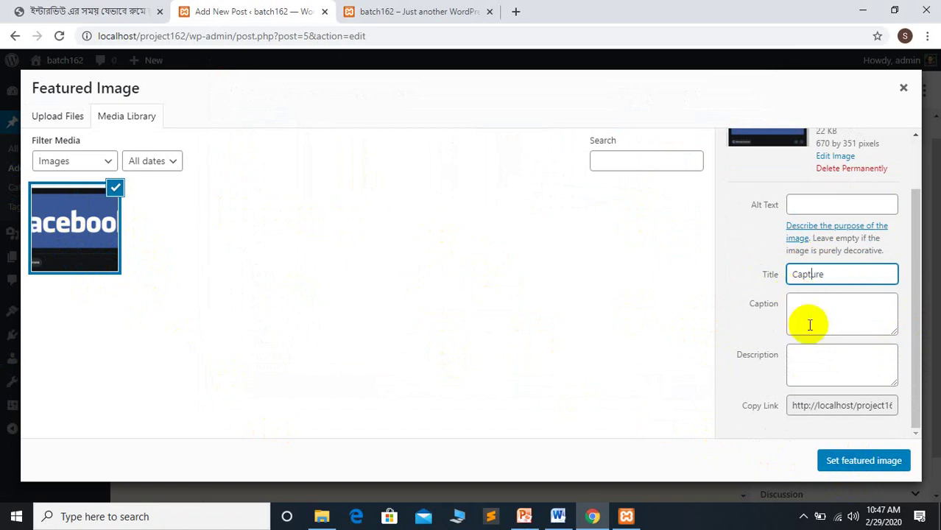
click(832, 325)
click(829, 369)
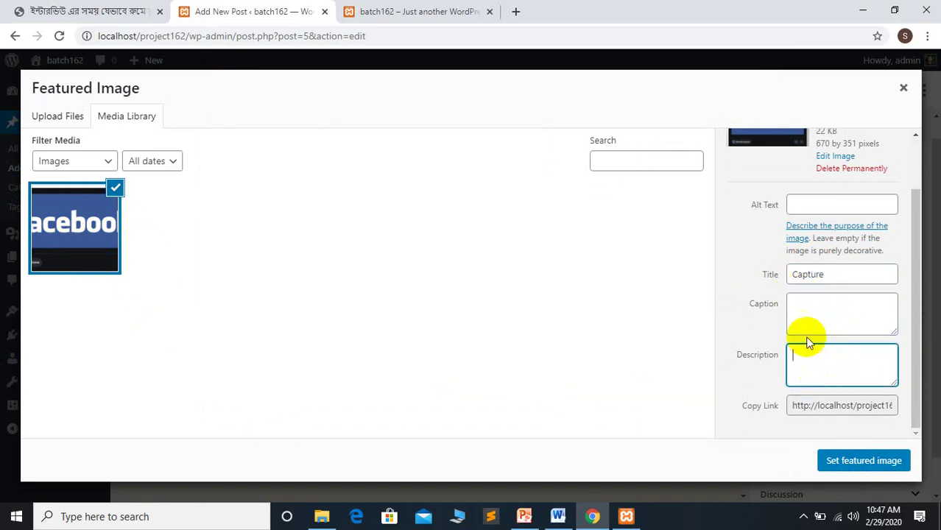
scroll(764, 305, up, 1)
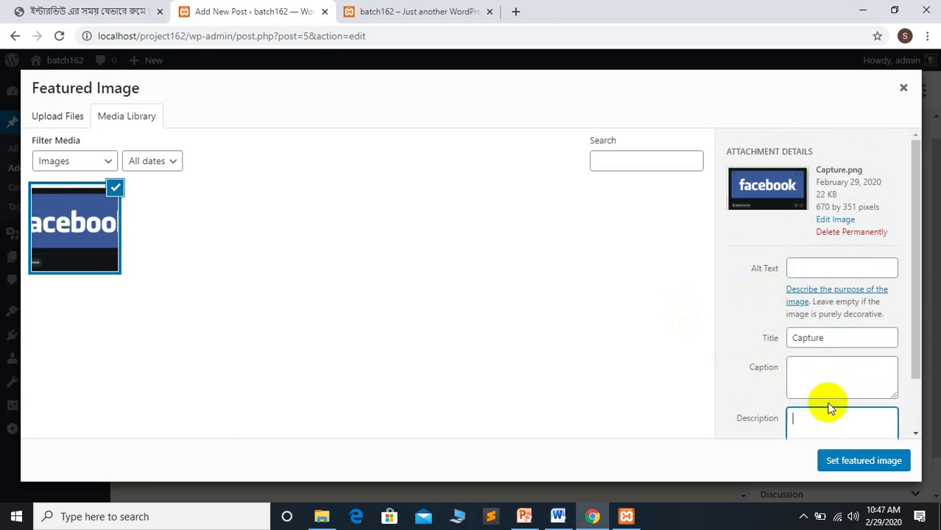
scroll(826, 399, down, 1)
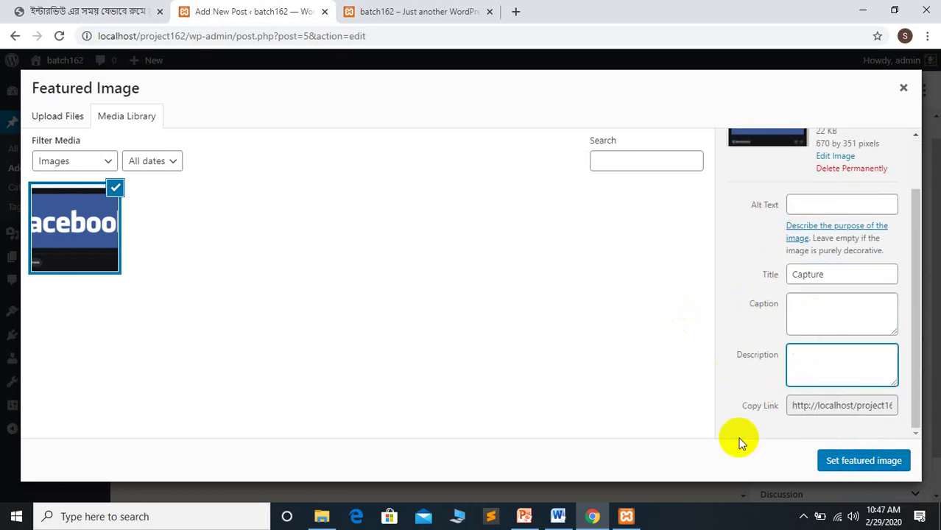
click(858, 462)
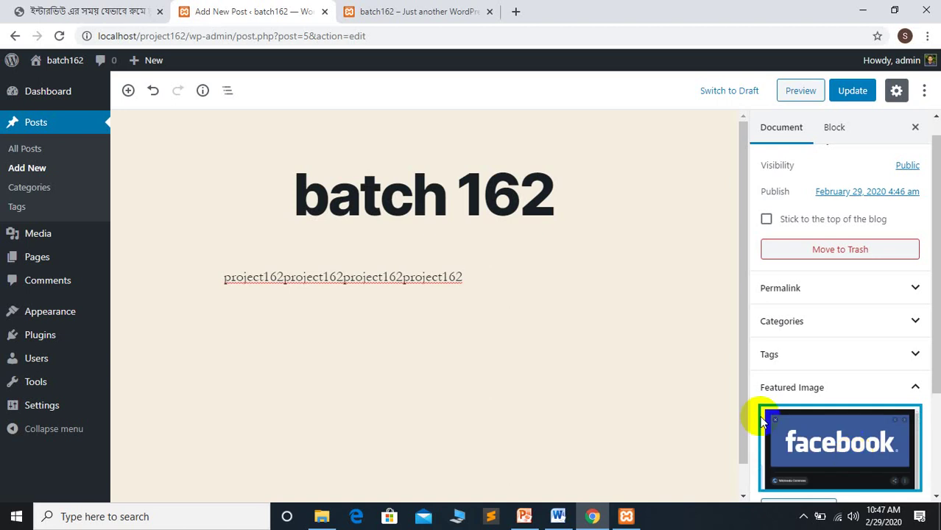
Expand the Categories panel in the post's Document settings
scroll(825, 417, down, 2)
scroll(803, 309, up, 2)
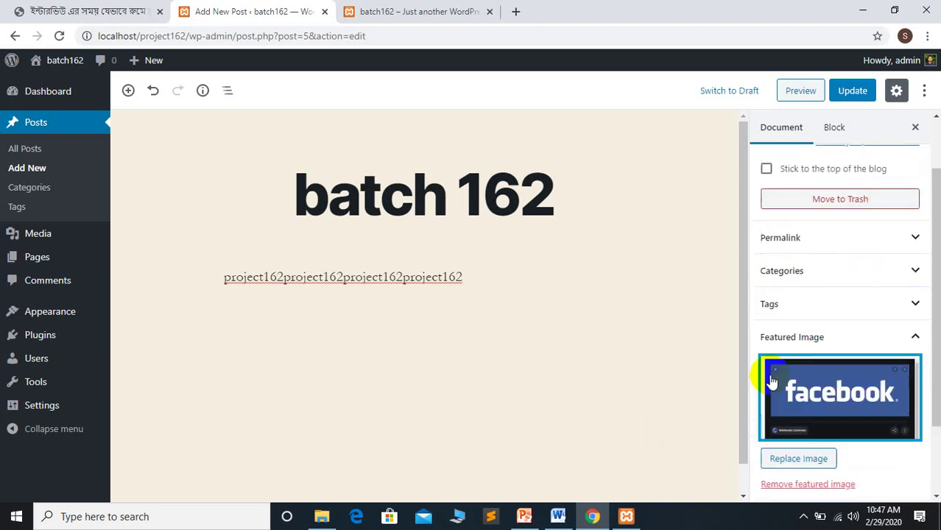
click(831, 315)
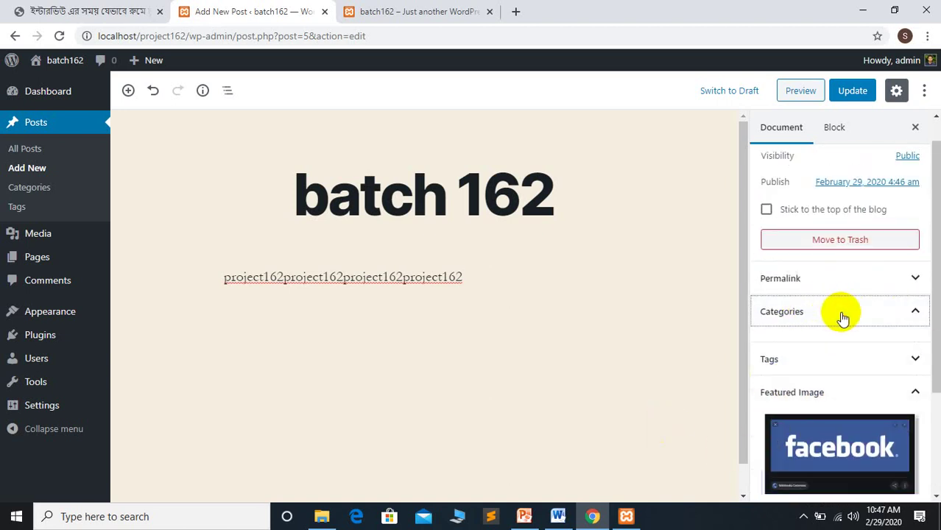
click(85, 11)
scroll(556, 204, down, 5)
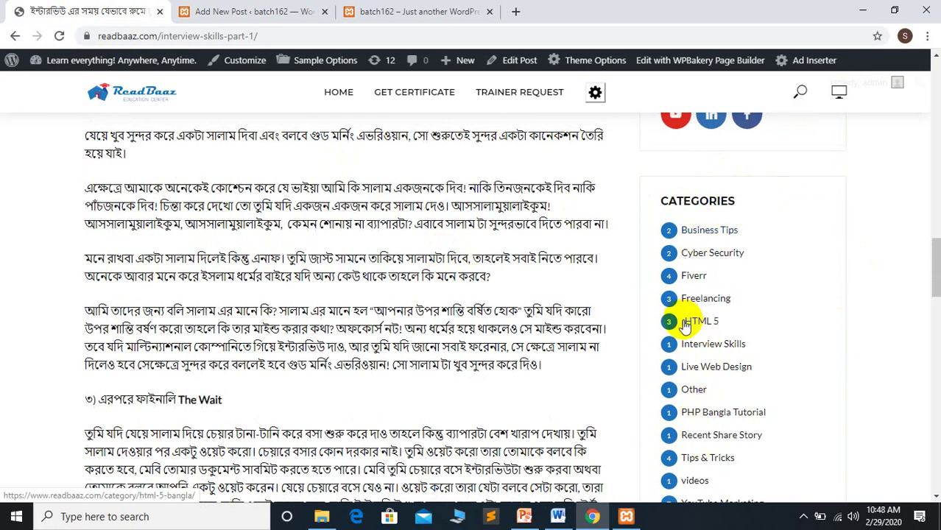
click(273, 9)
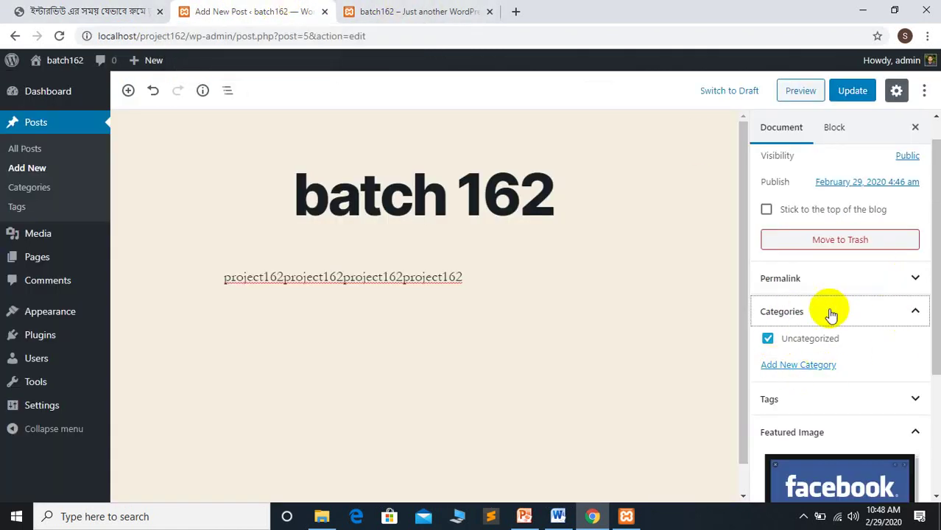
Create a 'test' category for the post, checked alongside Uncategorized, and expand Tags
click(789, 369)
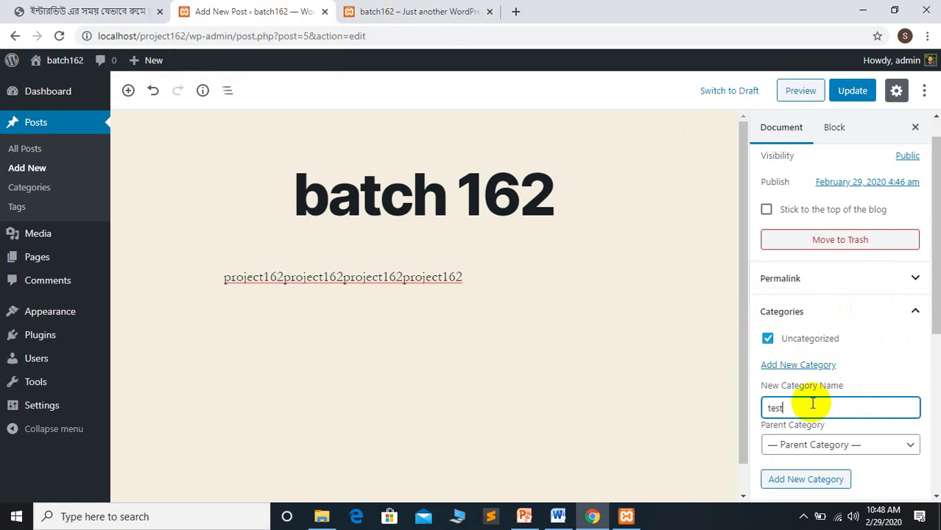
text(test)
click(806, 479)
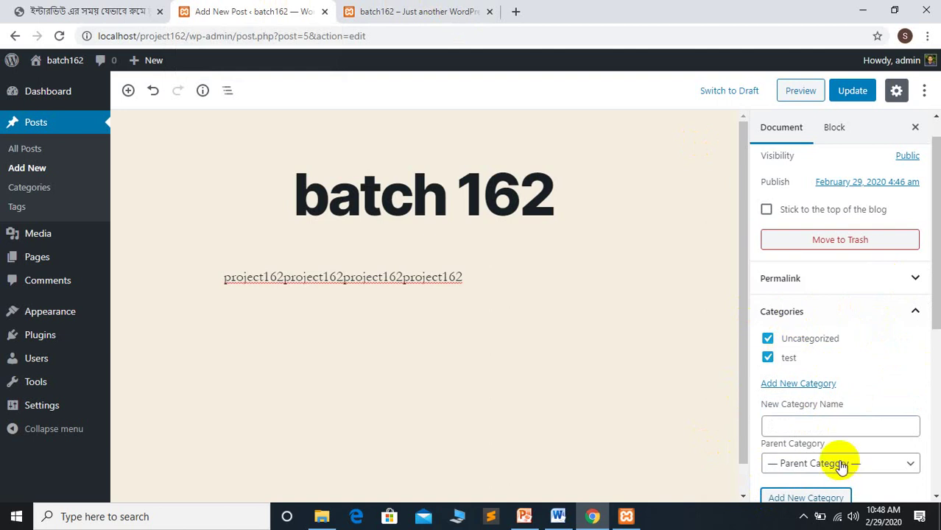
scroll(868, 330, up, 1)
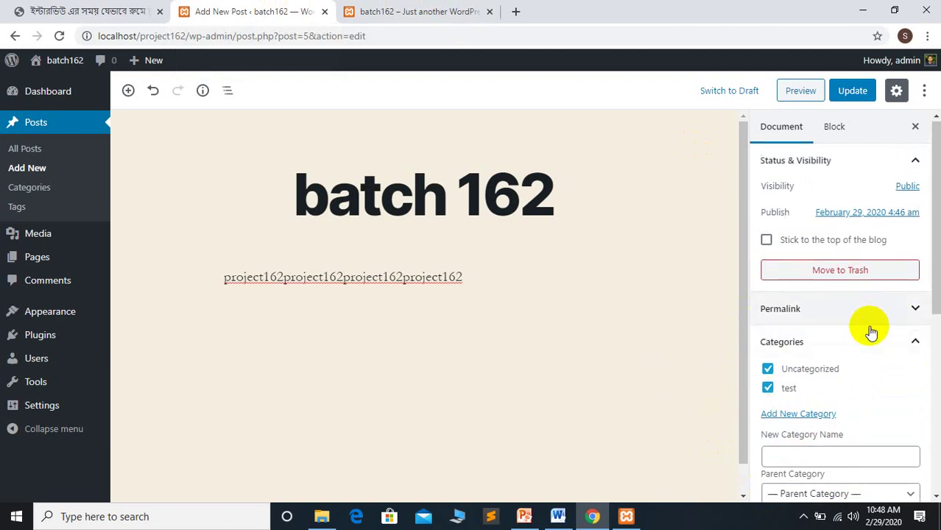
scroll(868, 330, down, 3)
click(808, 361)
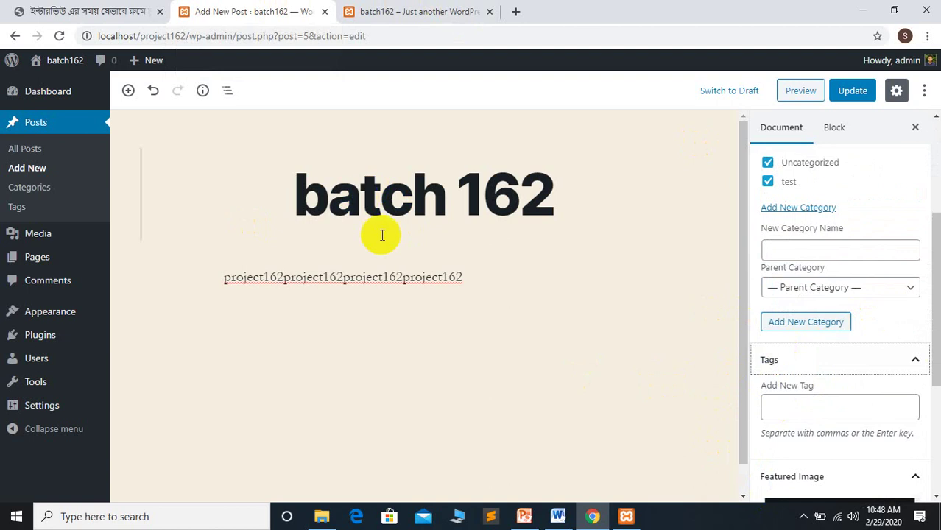
click(801, 410)
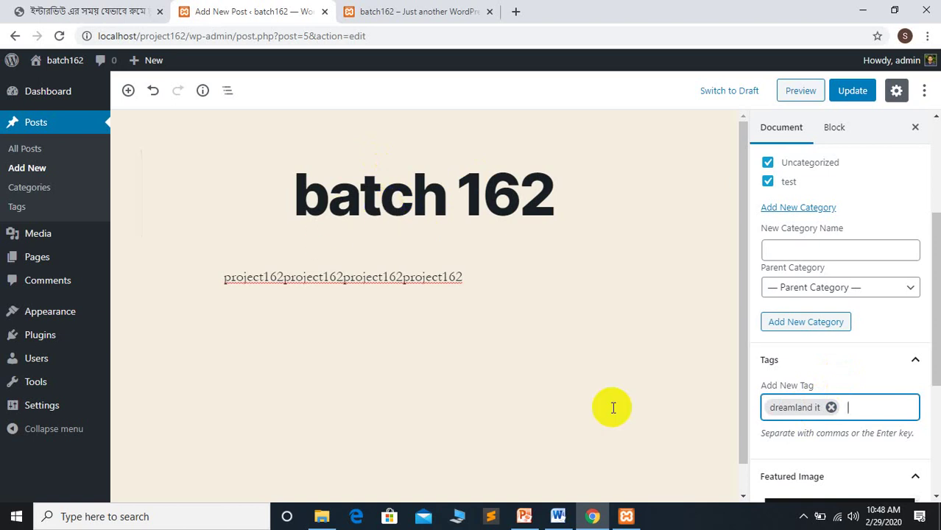
click(856, 92)
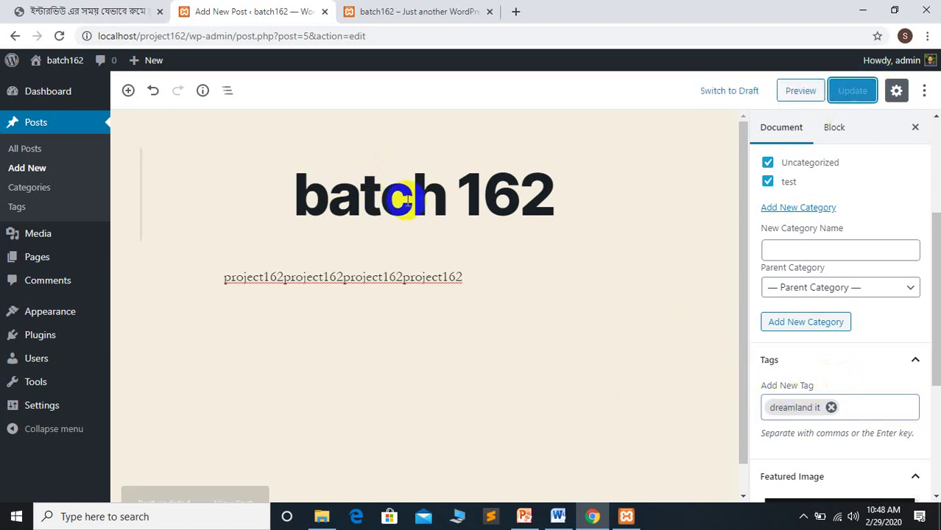
click(442, 7)
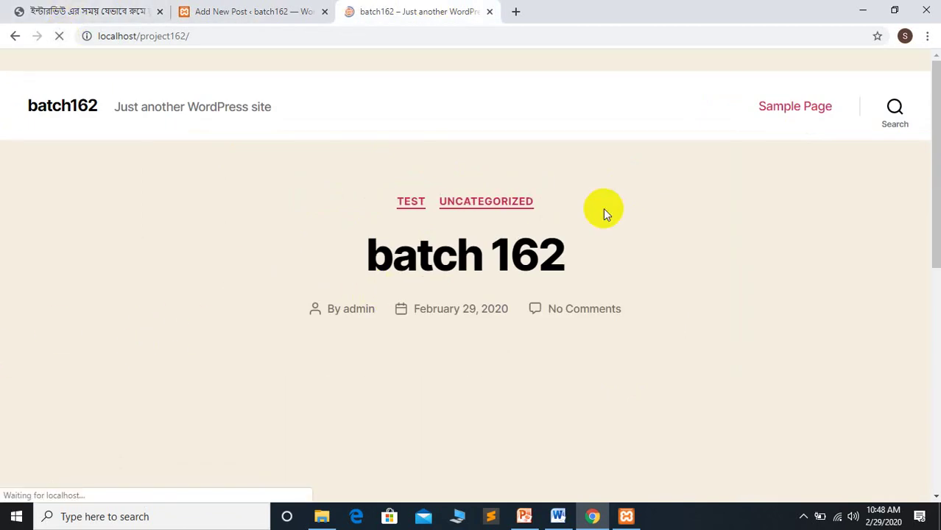
scroll(295, 331, down, 7)
scroll(648, 261, up, 3)
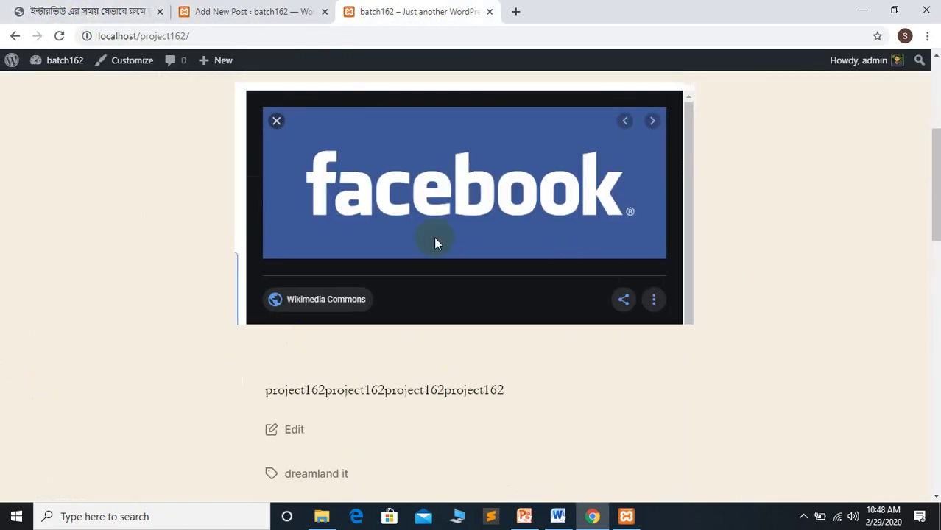
scroll(433, 261, up, 2)
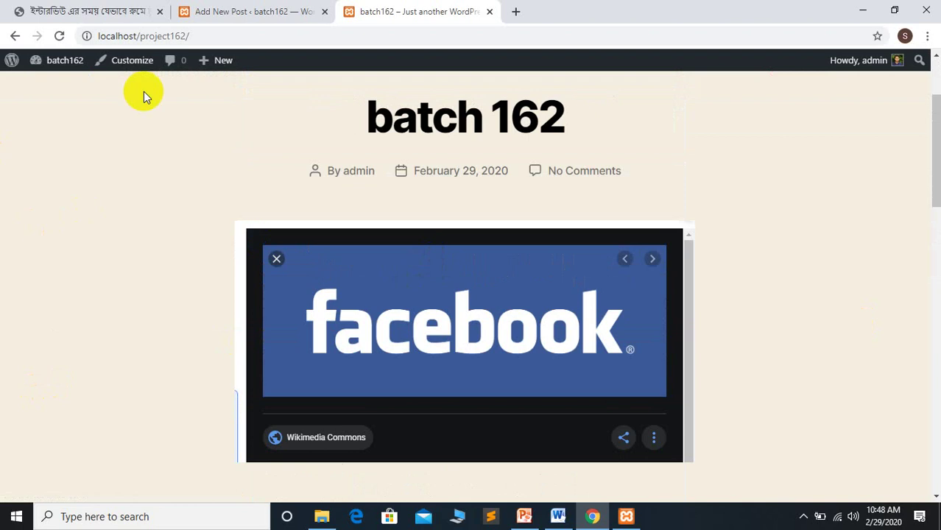
click(246, 9)
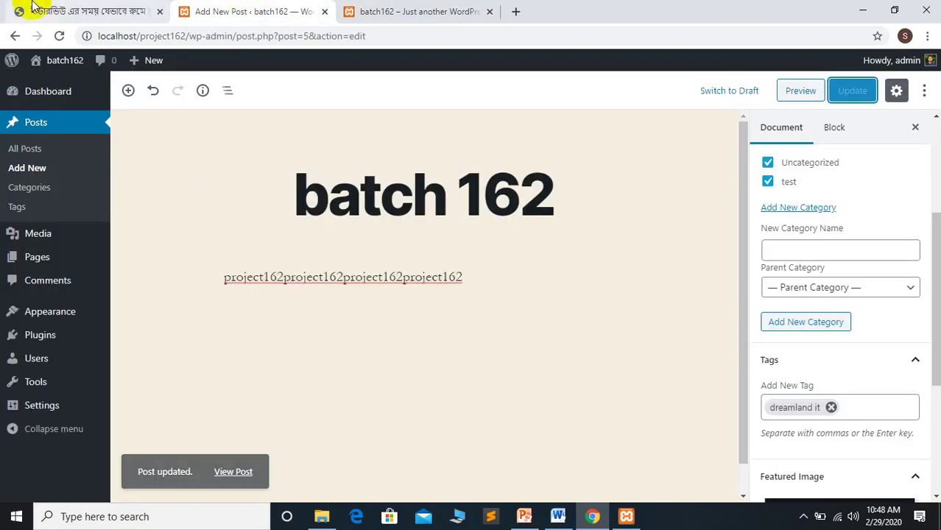
click(46, 8)
click(225, 7)
Go to the ReadBaaz home page from the article
click(66, 10)
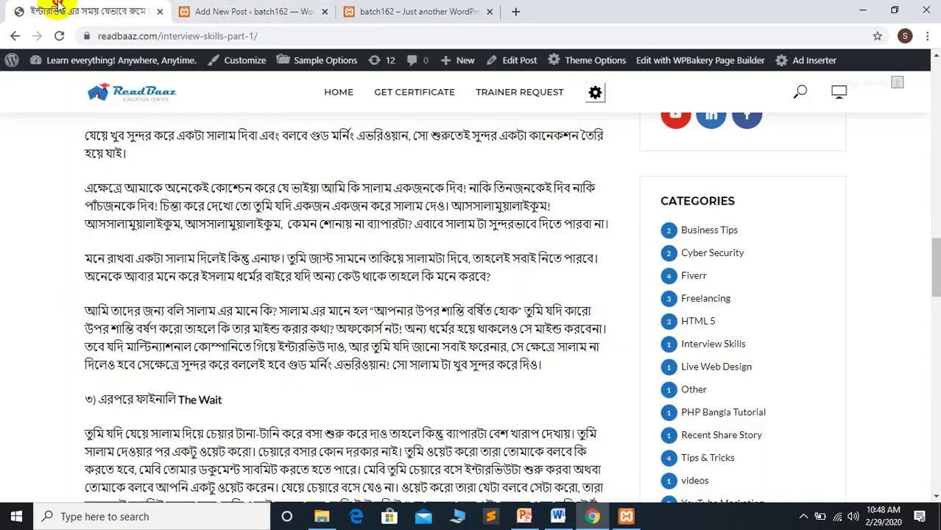
scroll(70, 322, up, 5)
scroll(88, 243, up, 5)
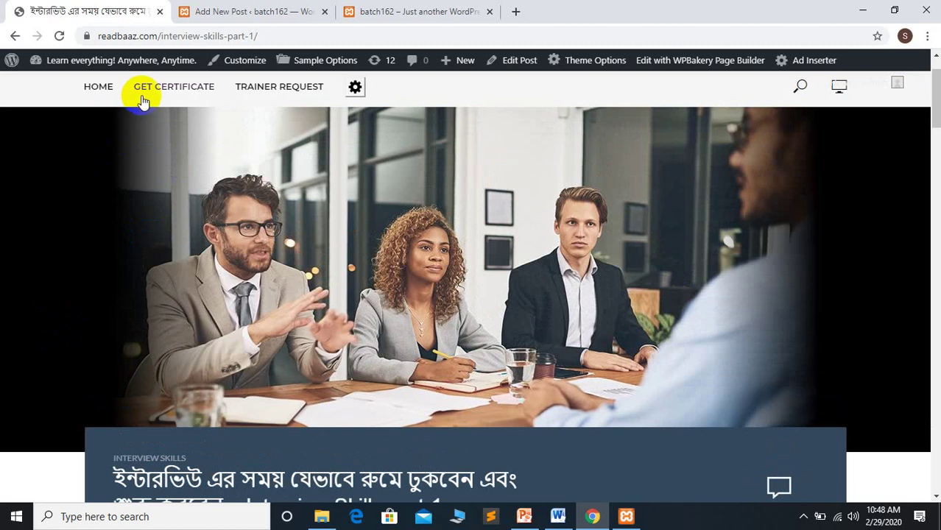
click(98, 86)
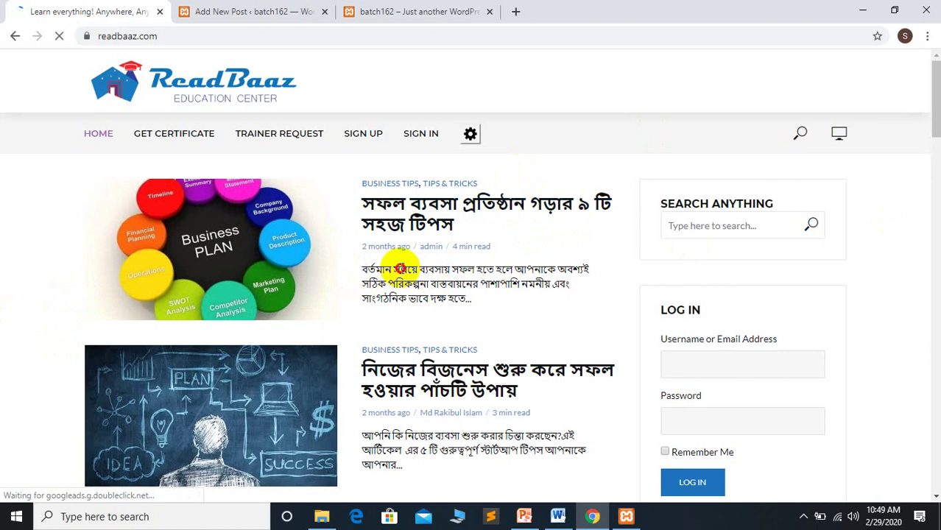
Select the first post's excerpt on ReadBaaz, then return to the WordPress editor
drag(399, 269, 457, 299)
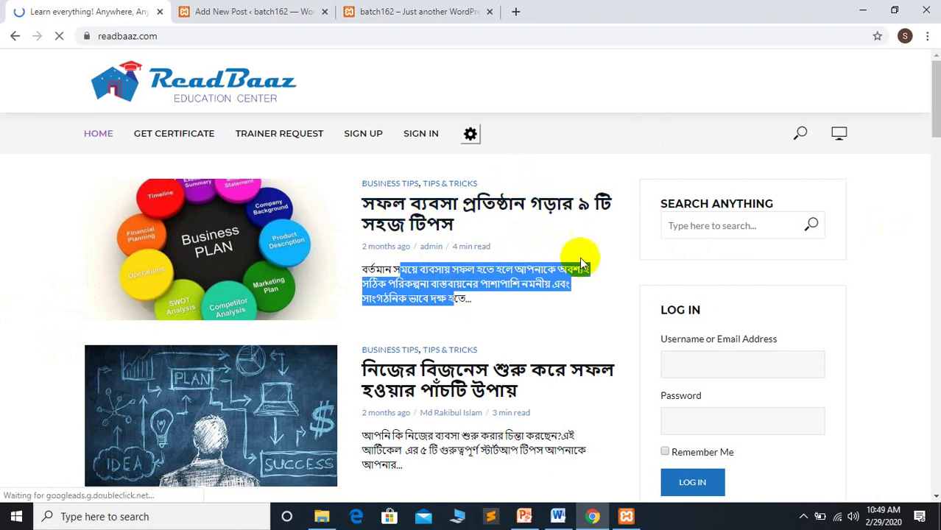
click(450, 289)
triple_click(401, 284)
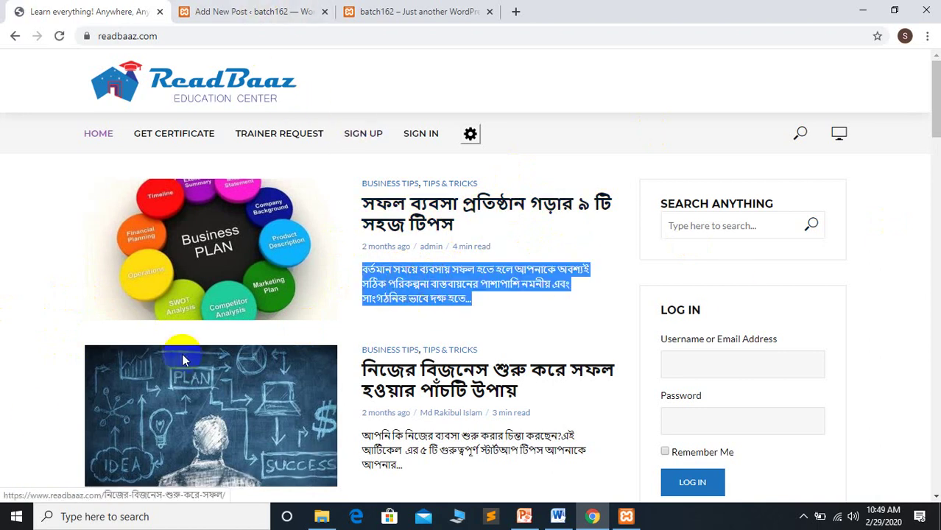
click(21, 263)
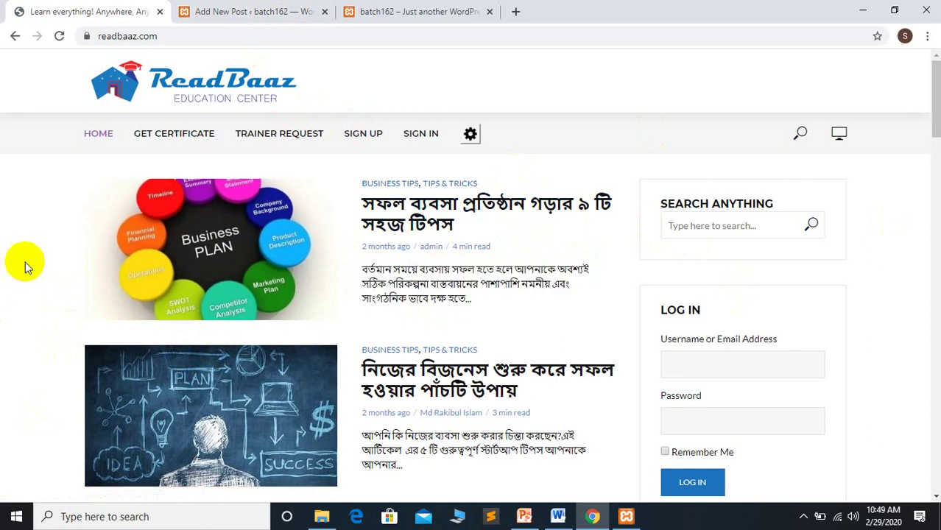
click(224, 11)
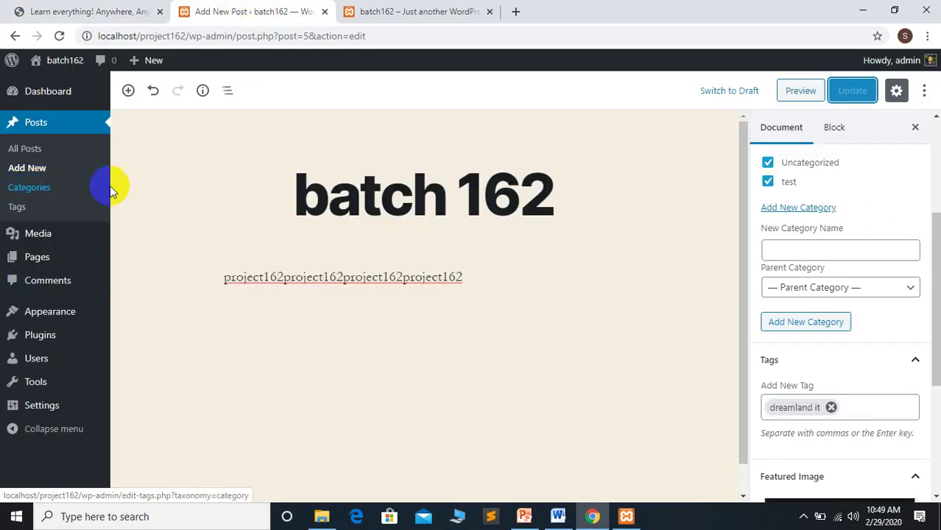
Open the Categories admin page and briefly check the site's front page
click(40, 194)
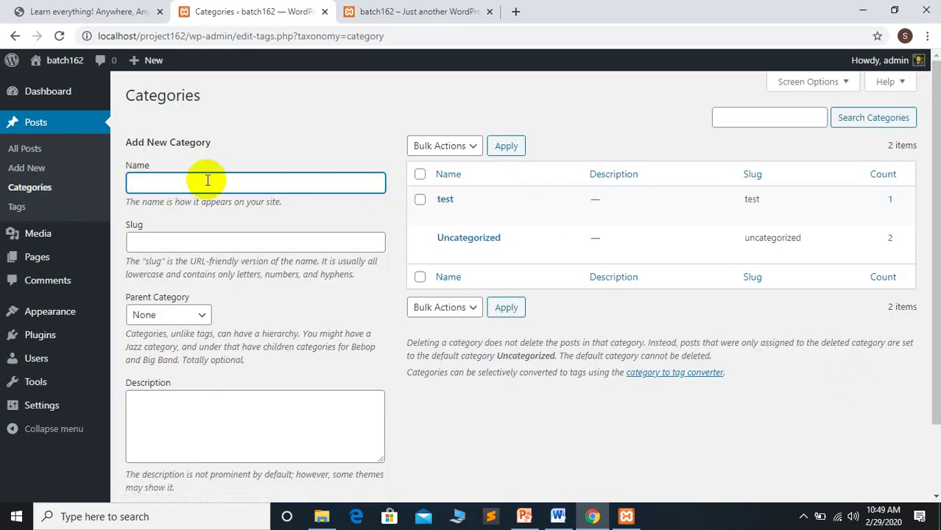
click(165, 190)
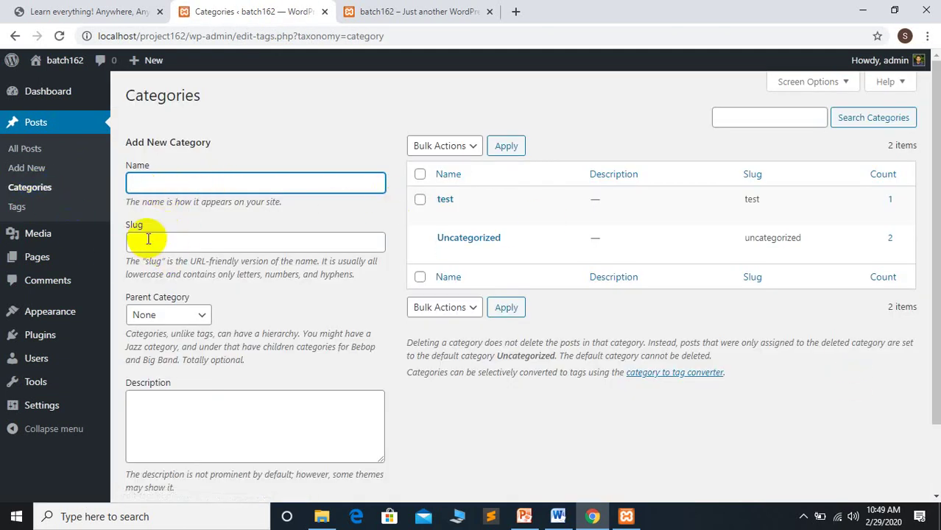
click(390, 10)
click(139, 36)
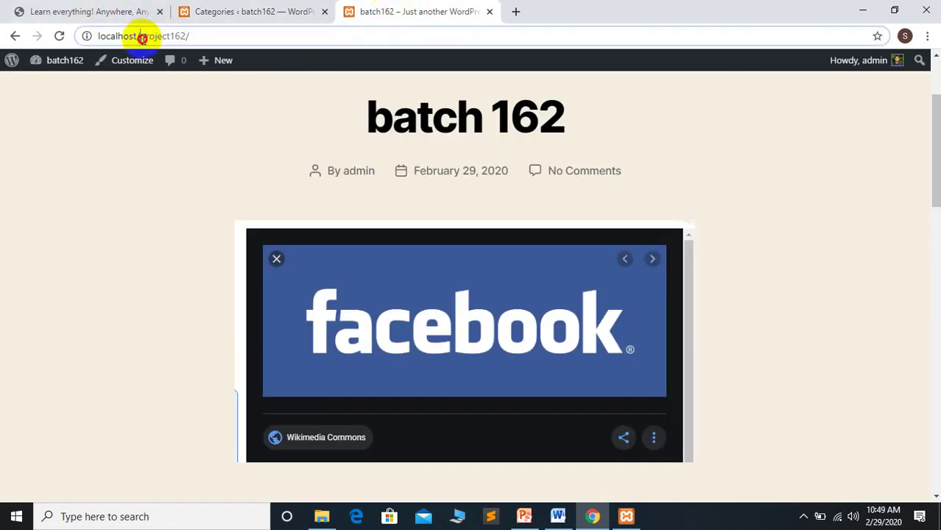
drag(140, 35, 227, 34)
click(221, 34)
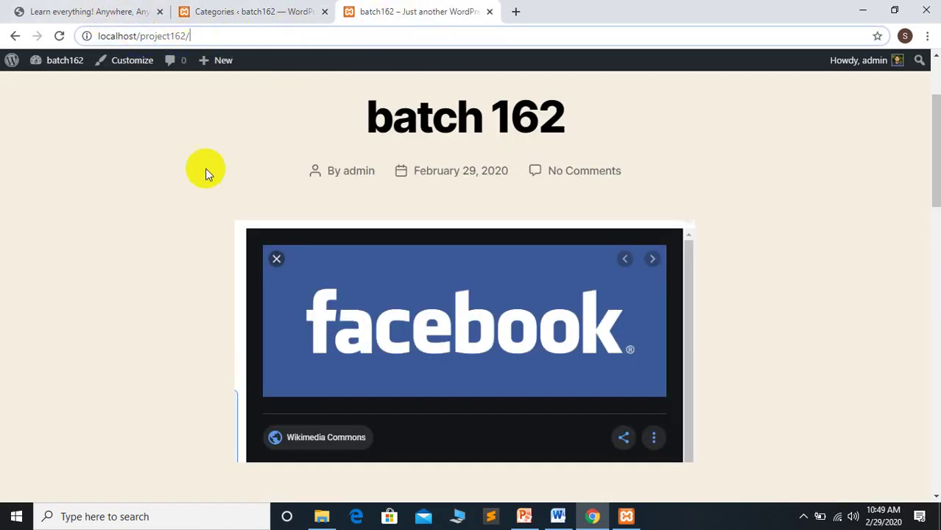
click(234, 9)
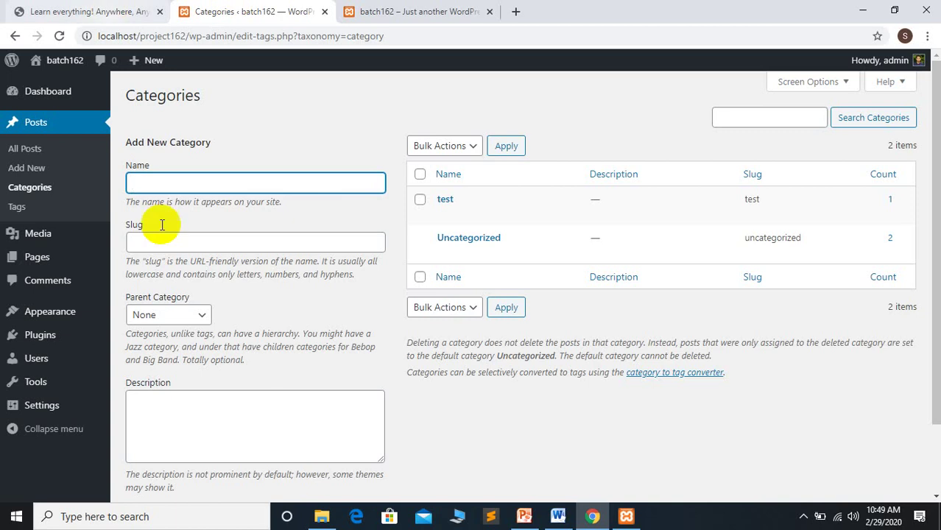
Browse the category slug and description fields, then open the Tags page listing 'dreamland it'
click(187, 240)
scroll(260, 273, down, 2)
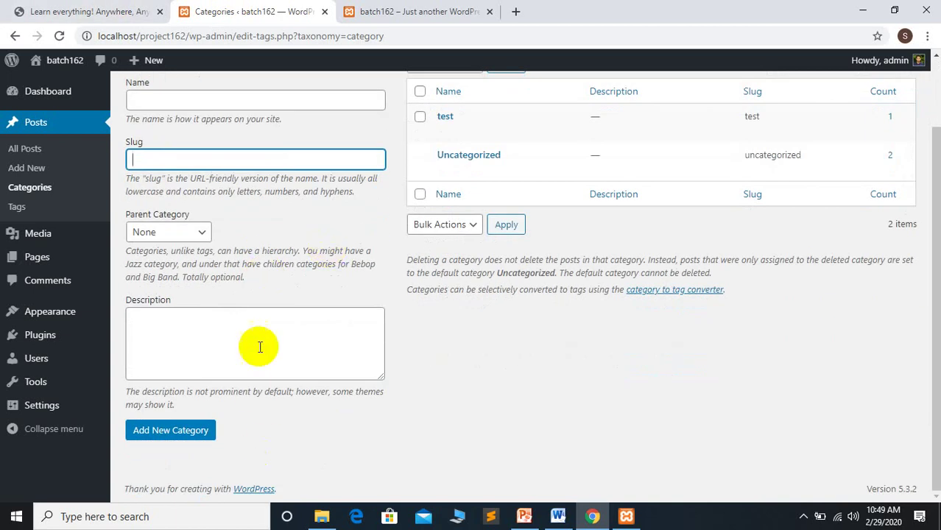
click(208, 336)
scroll(221, 251, up, 2)
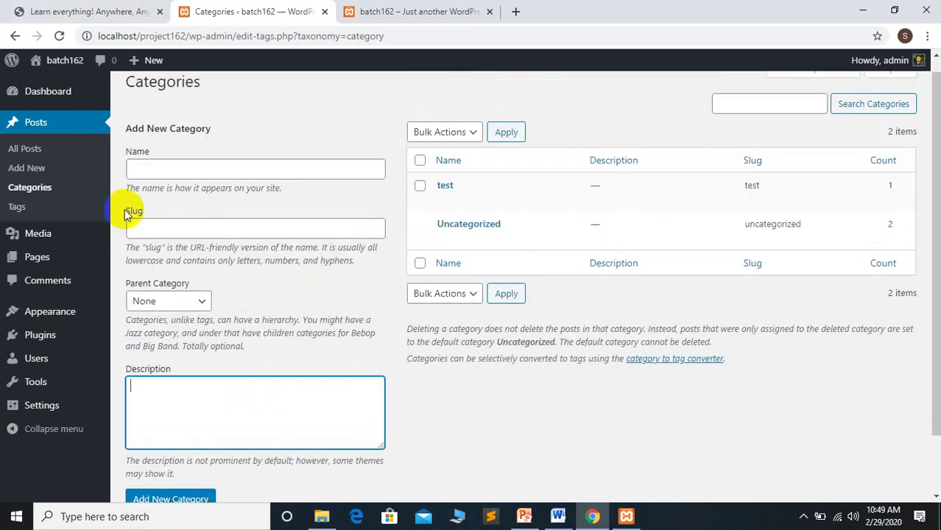
scroll(294, 336, down, 2)
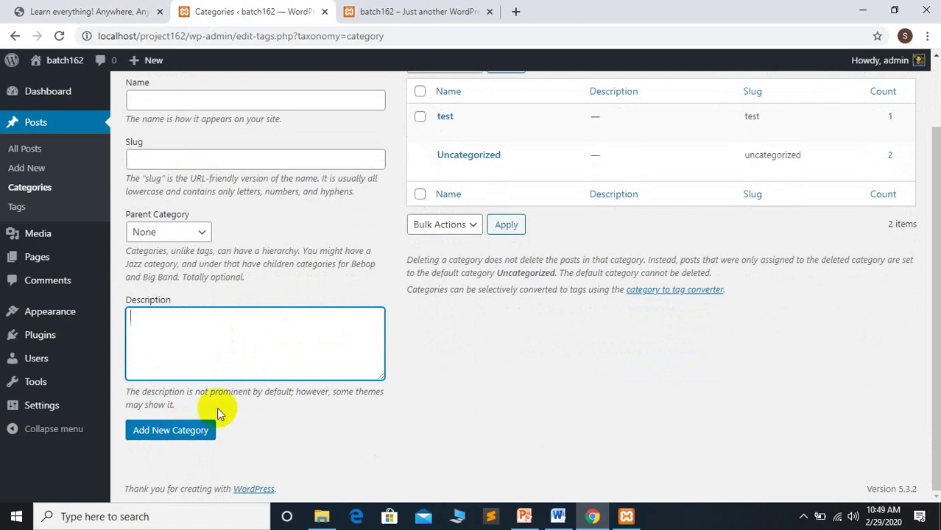
click(22, 210)
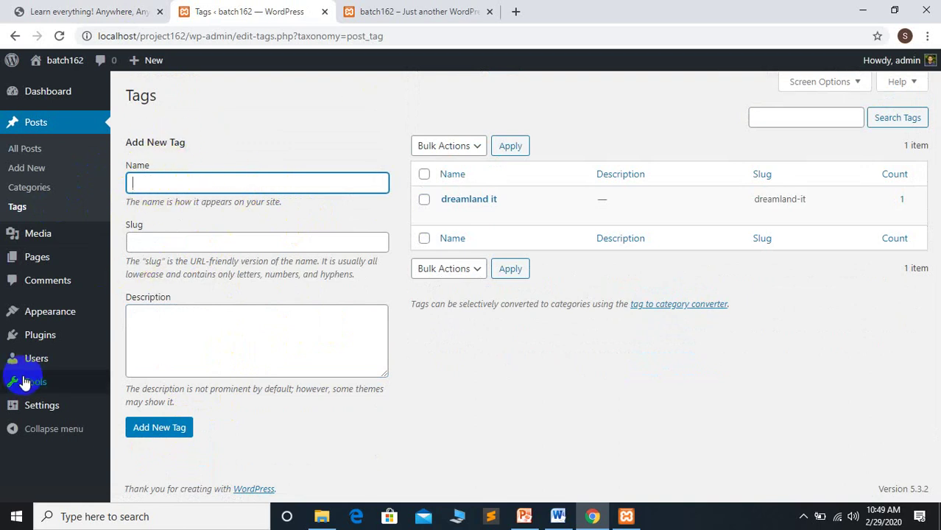
Browse the Media Library with the Facebook image, then return to the ReadBaaz homepage
click(37, 247)
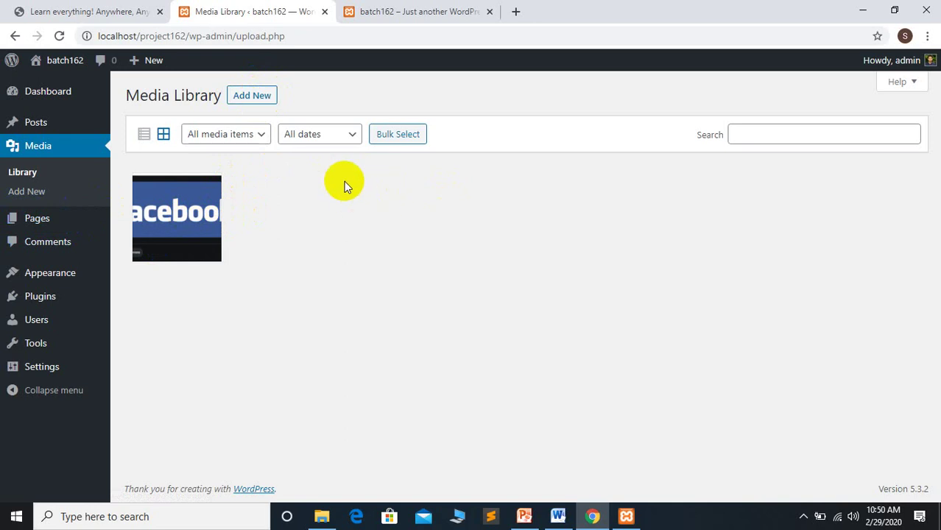
mouse_move(4, 219)
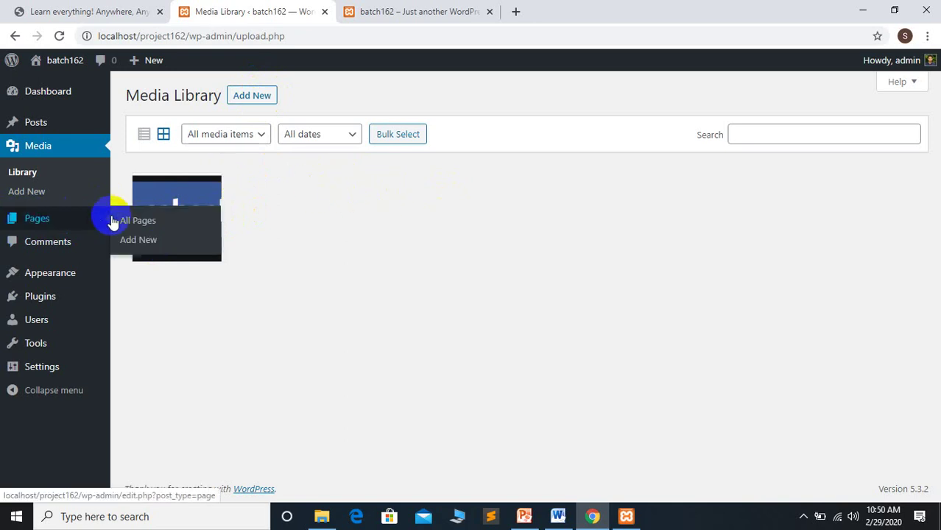
click(24, 9)
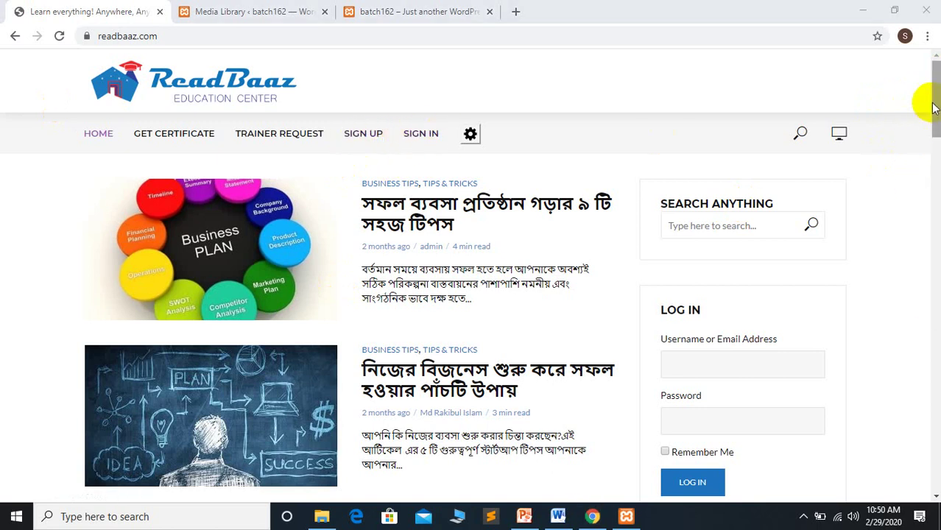
Scroll to the ReadBaaz footer and open Contact Us, which shows an error
drag(929, 101, 936, 451)
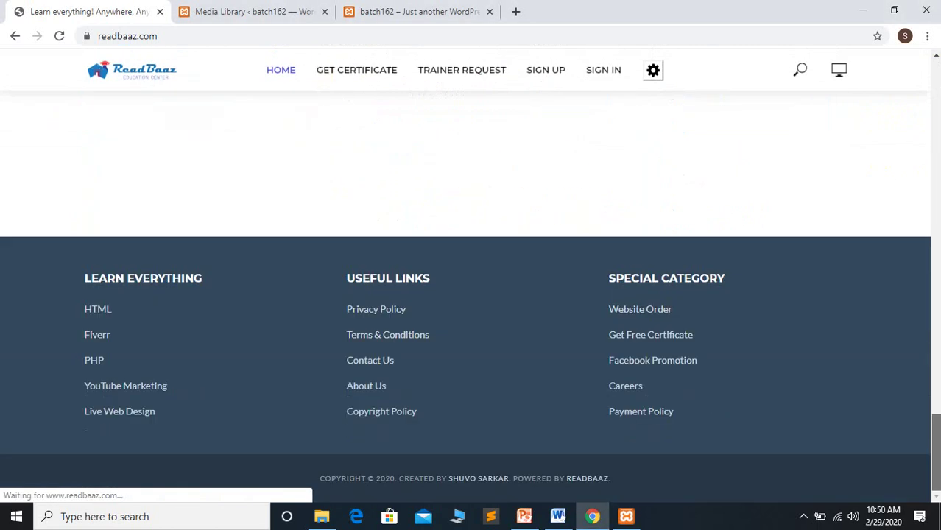
click(352, 360)
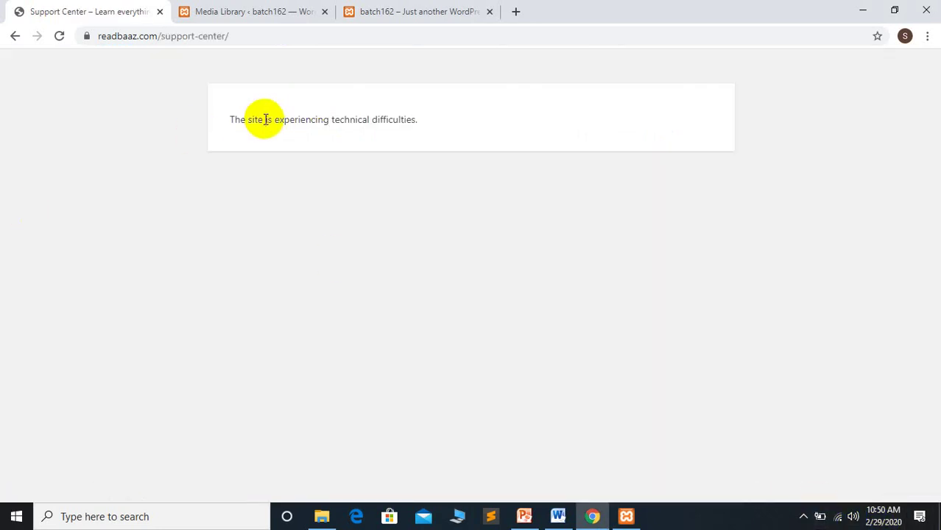
drag(265, 120, 508, 120)
click(301, 116)
Reload the Support Center page until its name, email, number and subject form appears
click(167, 39)
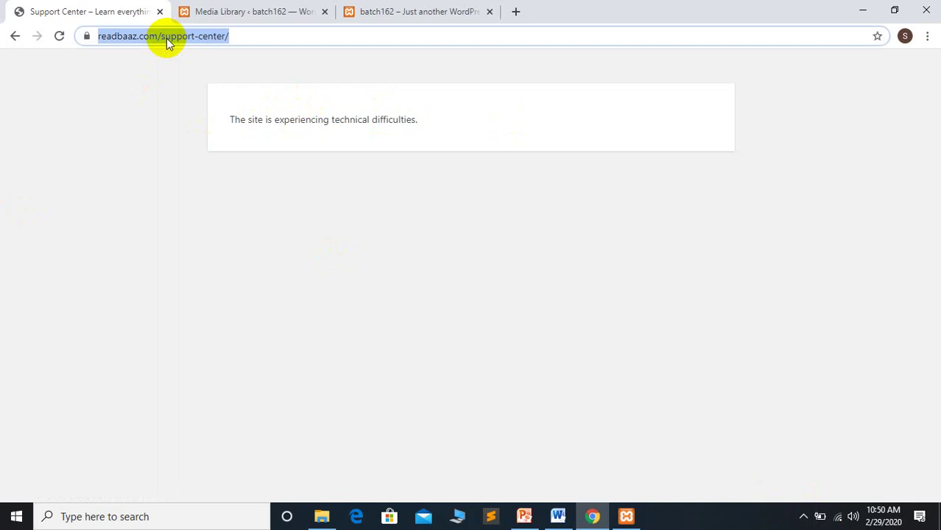
key(Return)
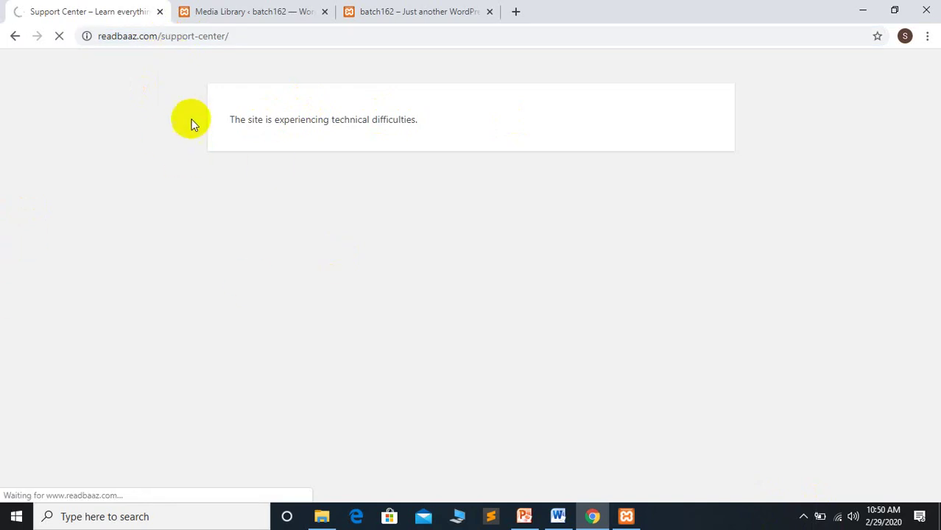
drag(253, 123, 451, 115)
click(263, 116)
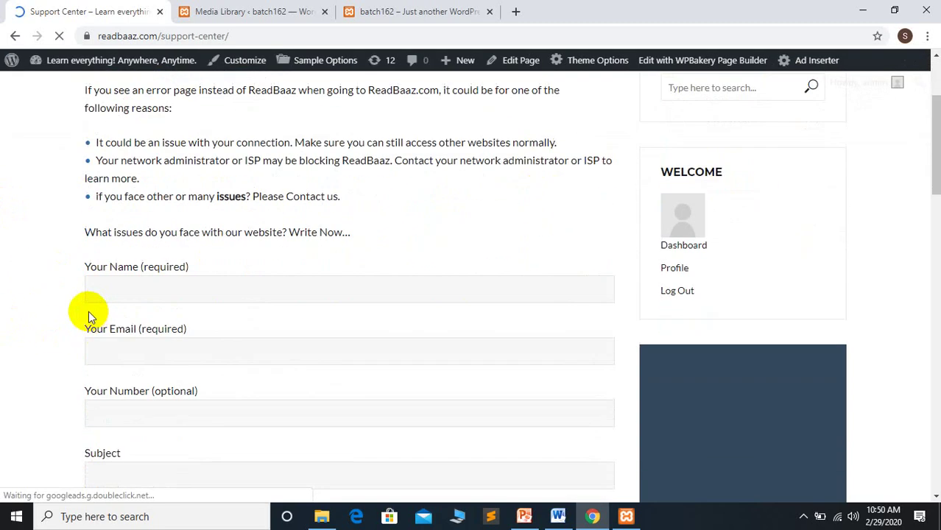
drag(85, 158, 412, 345)
click(221, 241)
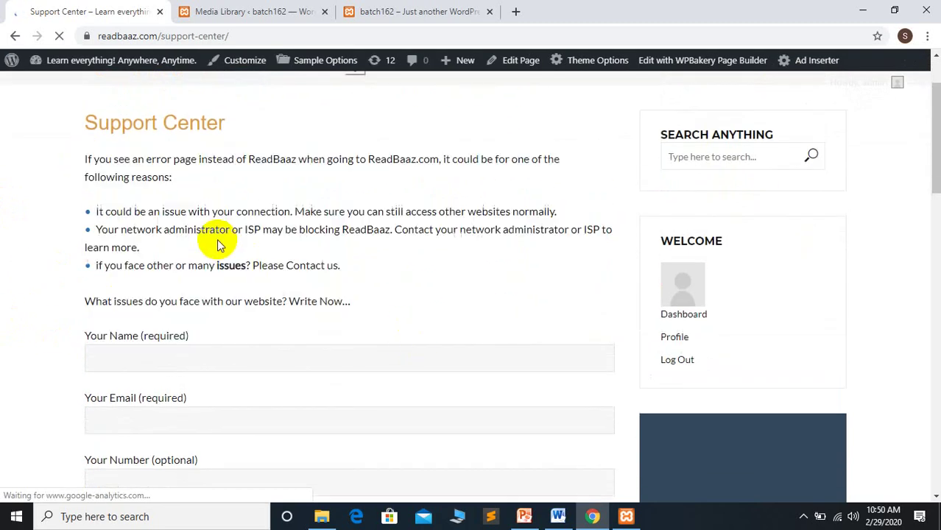
Go to Pages > All Pages in WordPress and start a new page
click(477, 8)
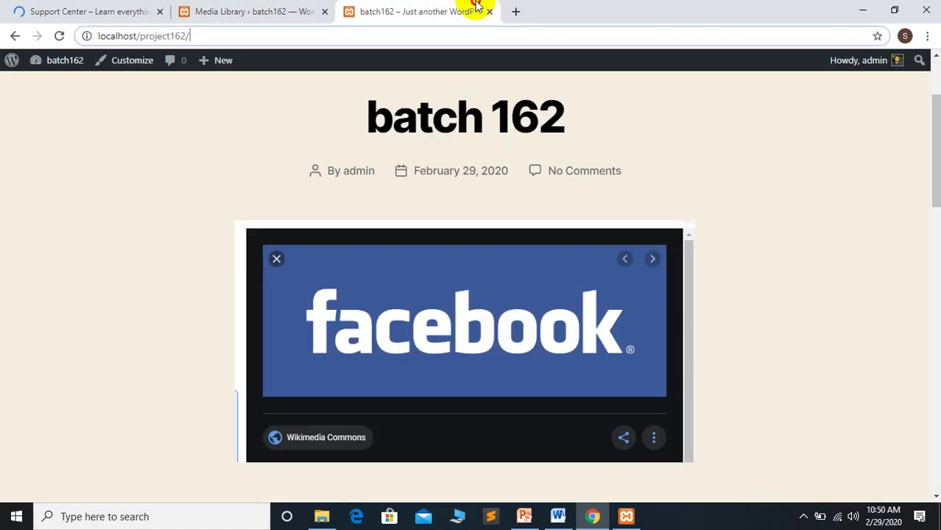
click(274, 6)
mouse_move(34, 217)
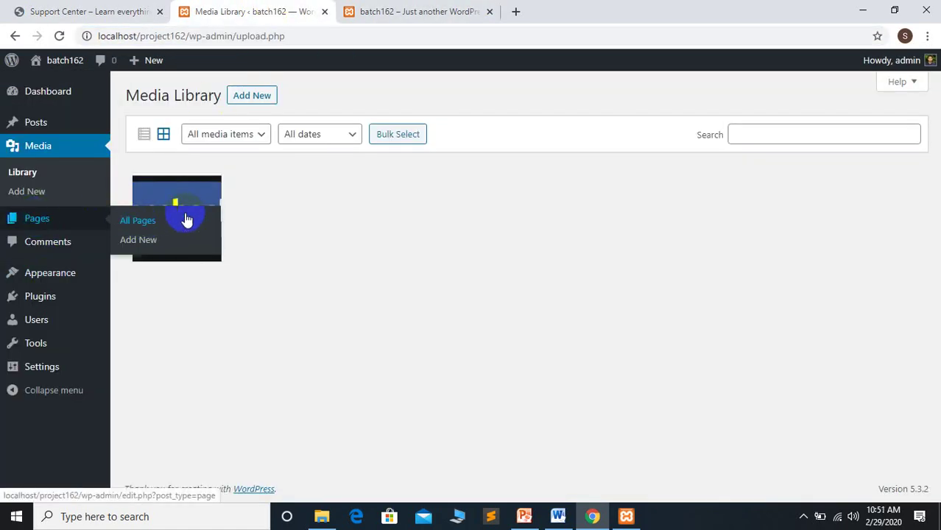
click(128, 221)
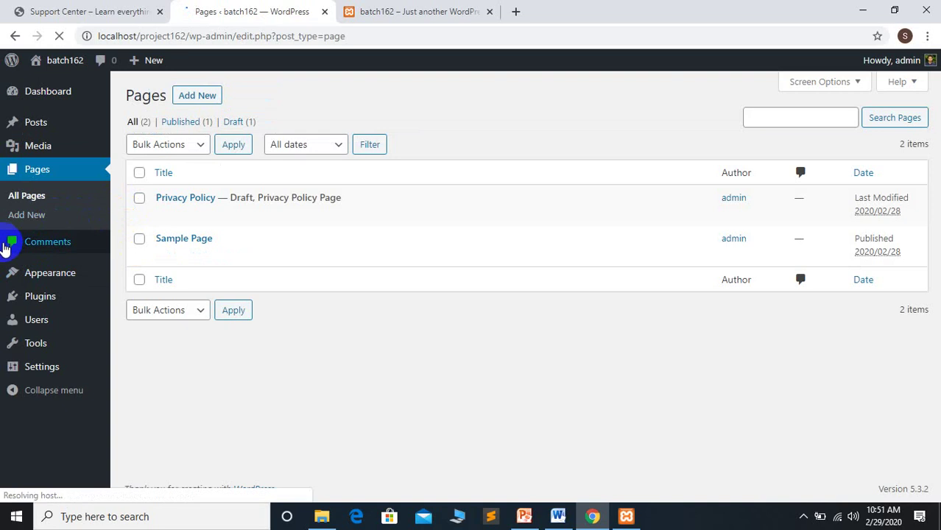
click(37, 216)
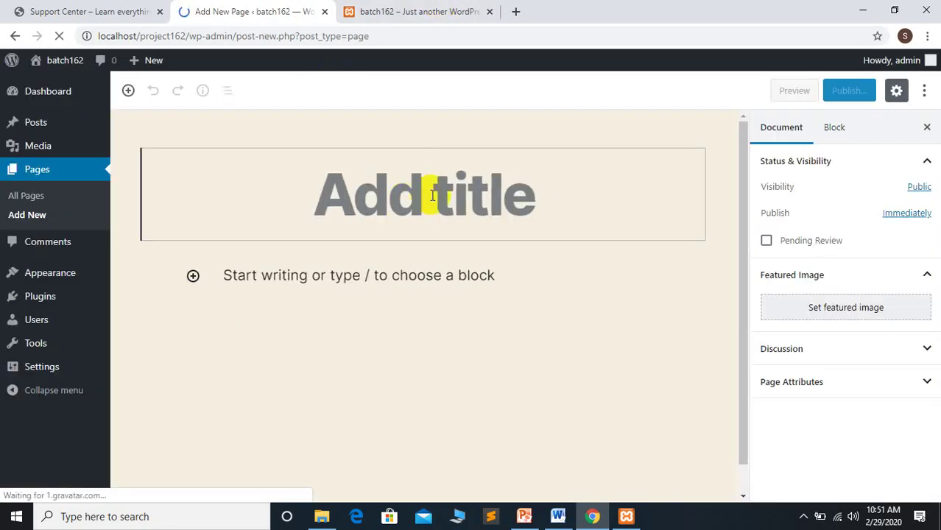
Title the new page 'about us' and publish it
text(aboout)
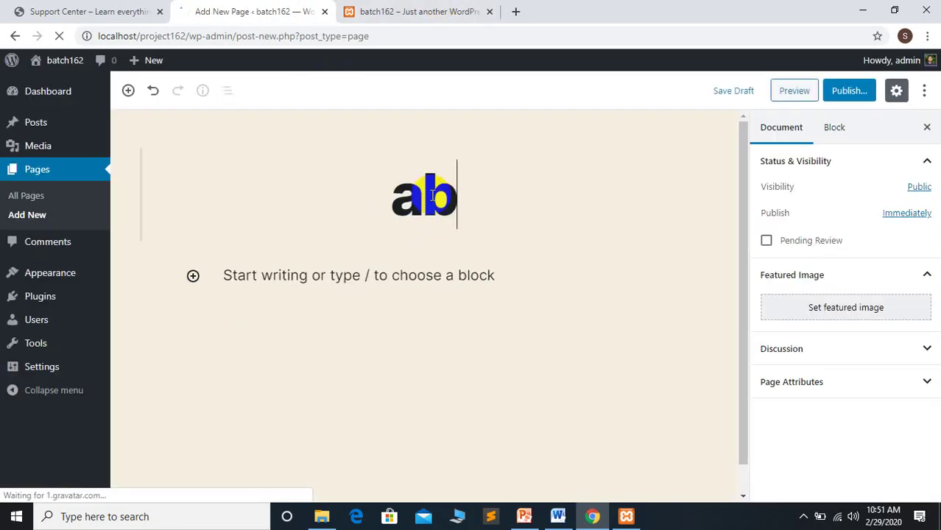
key(BackSpace)
key(BackSpace)
key(BackSpace)
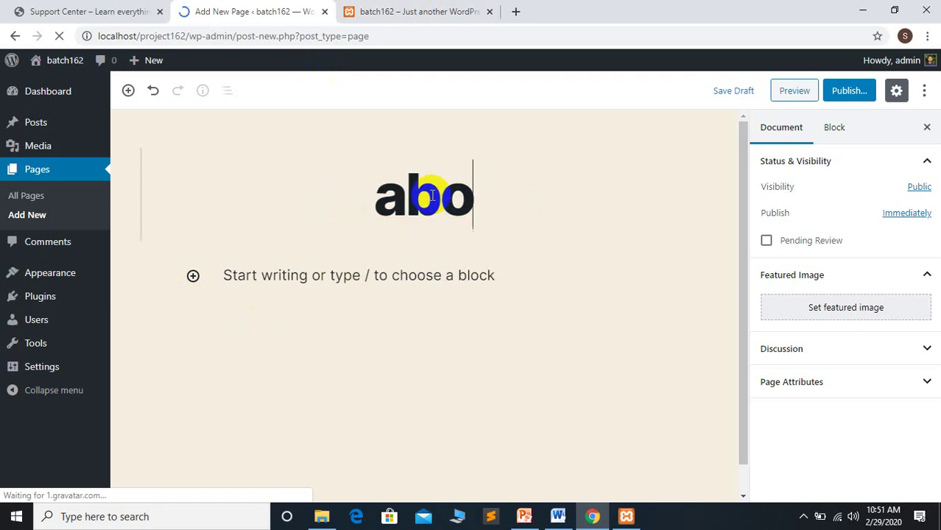
text(ut us)
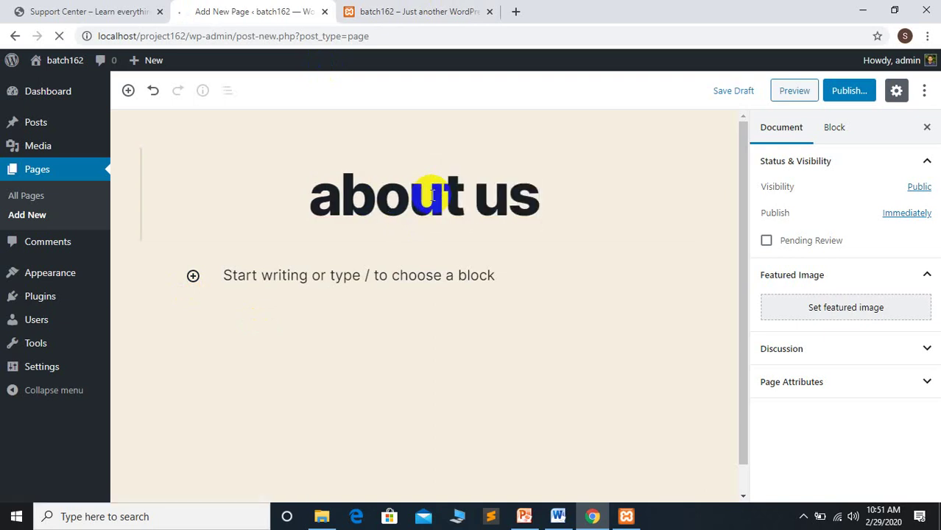
click(343, 279)
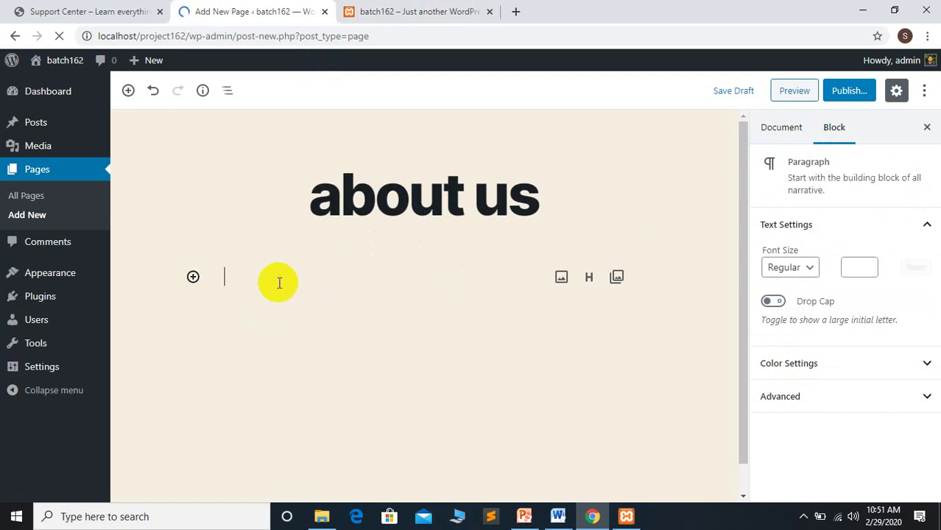
click(781, 128)
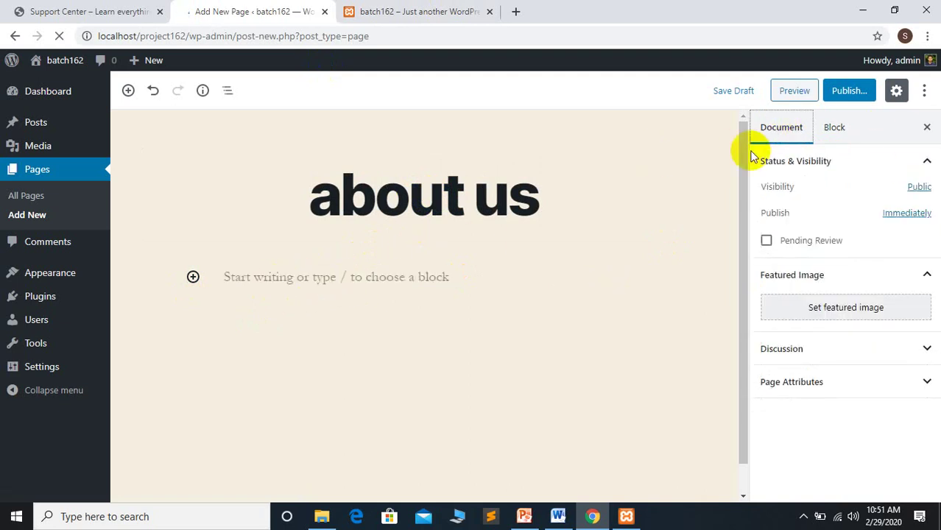
click(272, 283)
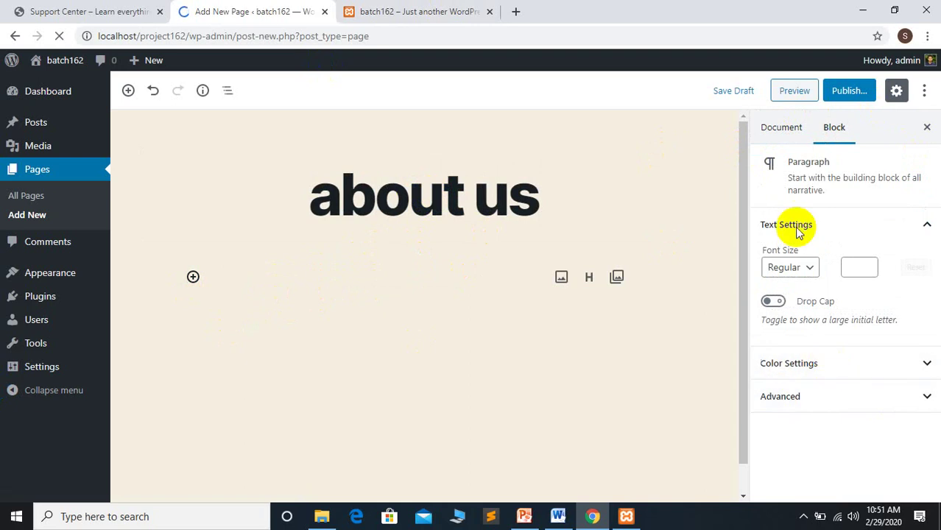
click(782, 128)
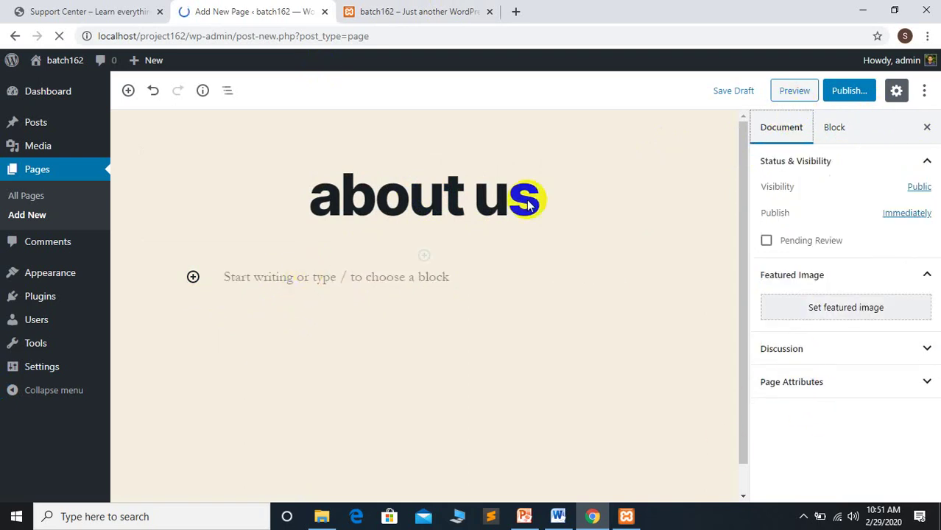
click(840, 92)
click(857, 90)
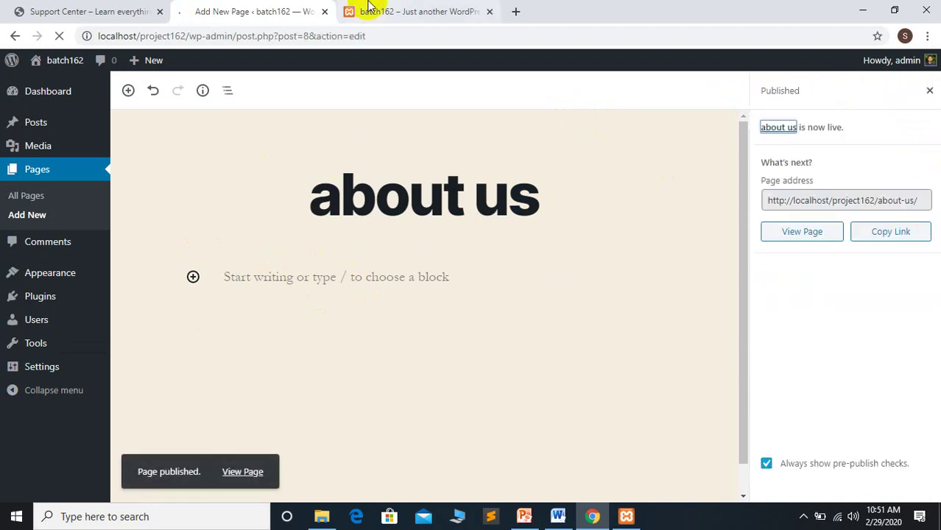
Look over the ReadBaaz Support Center form, then return to WordPress's Comments list
click(22, 9)
scroll(145, 383, up, 3)
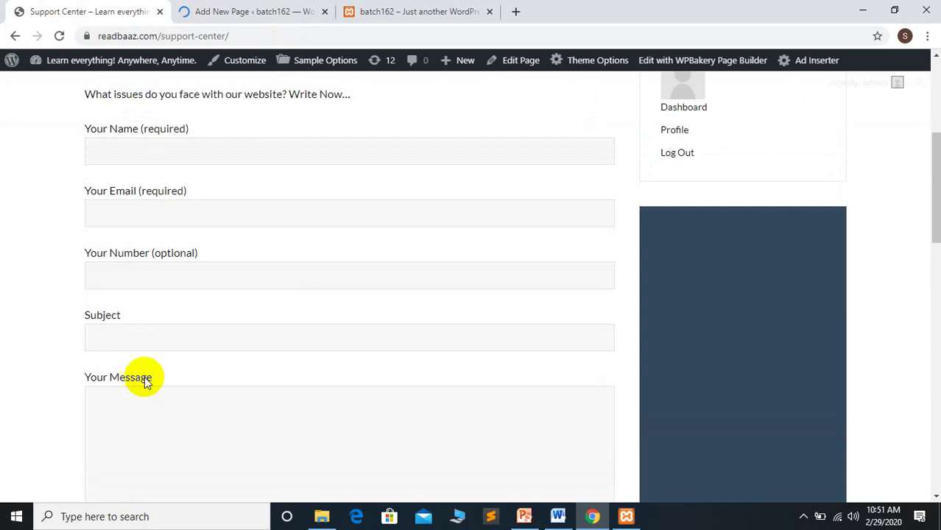
click(399, 9)
click(252, 11)
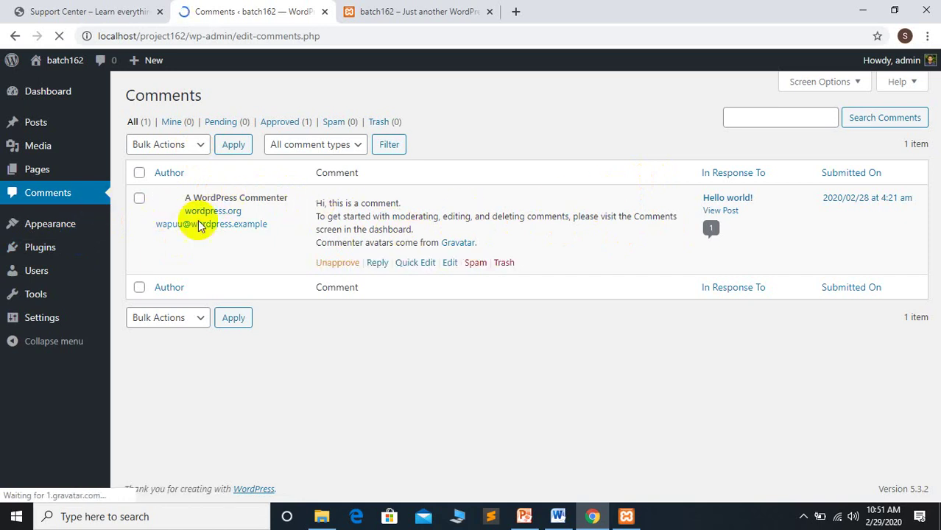
Expand the Appearance menu, then load the ReadBaaz home page via its HOME link
click(62, 232)
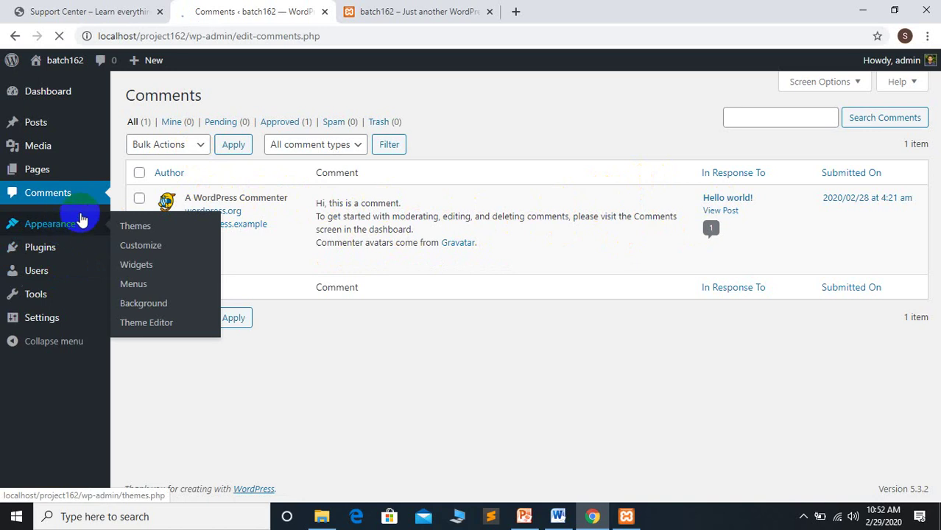
click(50, 231)
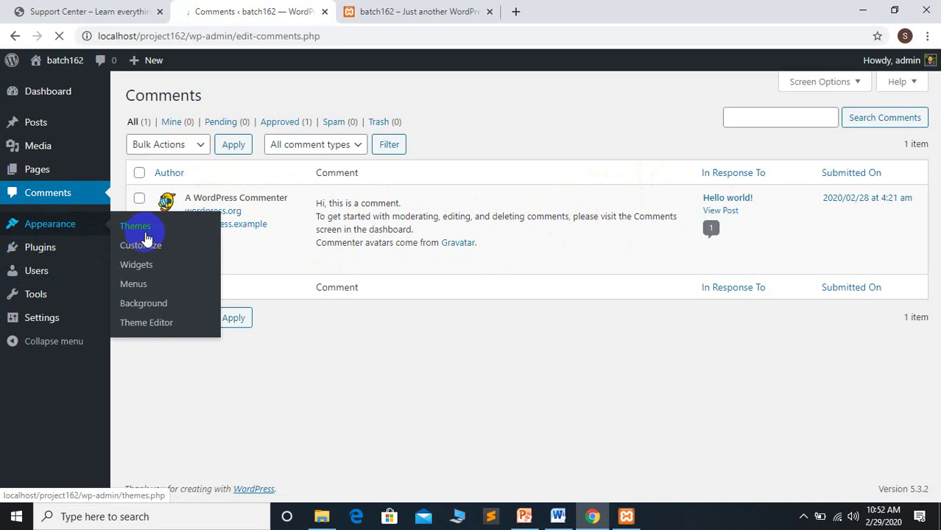
click(93, 11)
scroll(2, 332, up, 4)
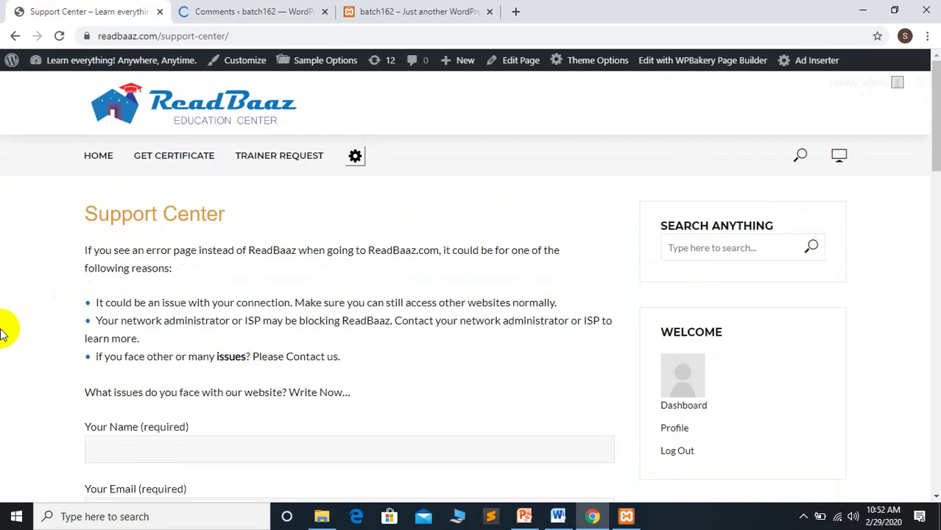
click(504, 122)
Return briefly to the WordPress Comments list, then bring the ReadBaaz homepage back
click(201, 9)
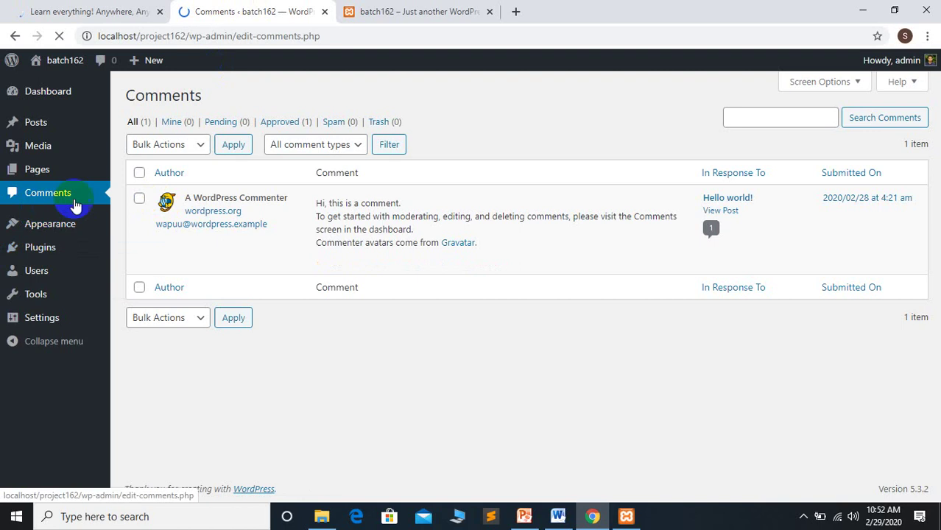
mouse_move(45, 225)
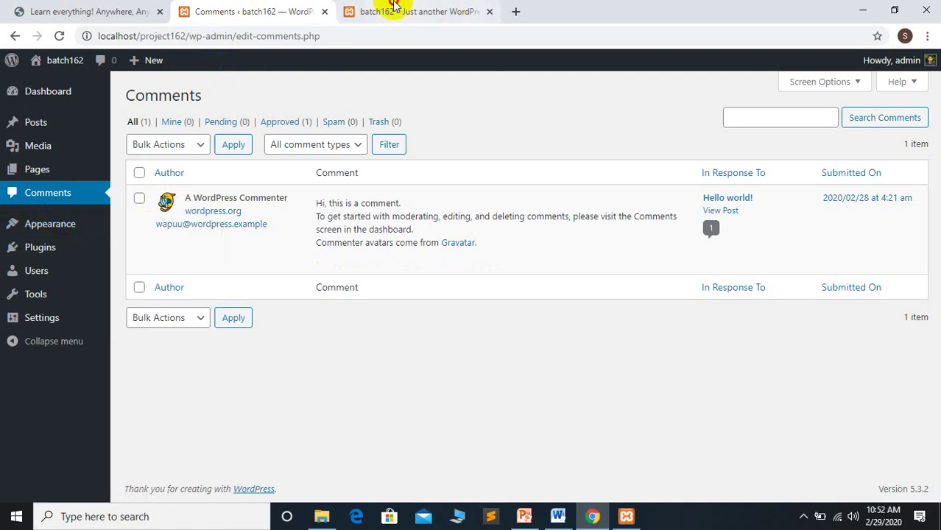
click(89, 11)
Scroll through the posts on the ReadBaaz homepage
scroll(726, 354, down, 5)
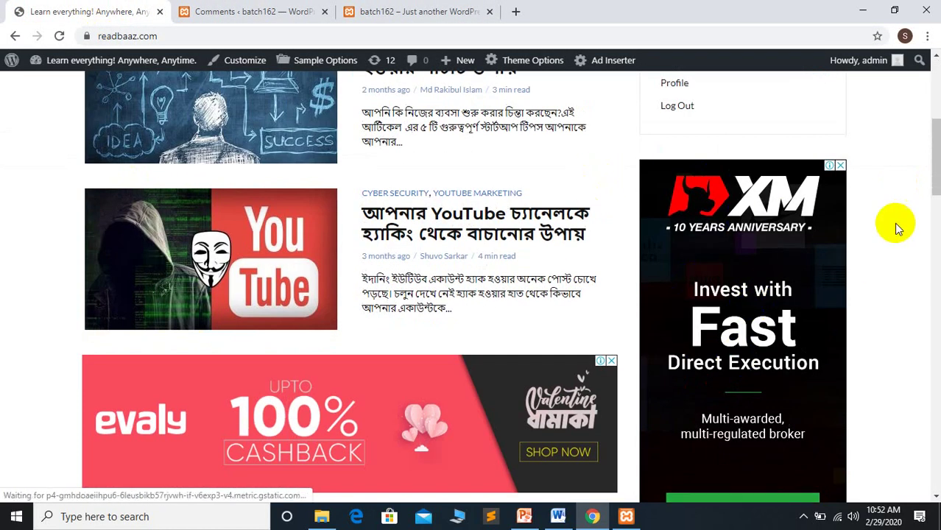
click(765, 260)
scroll(773, 243, down, 3)
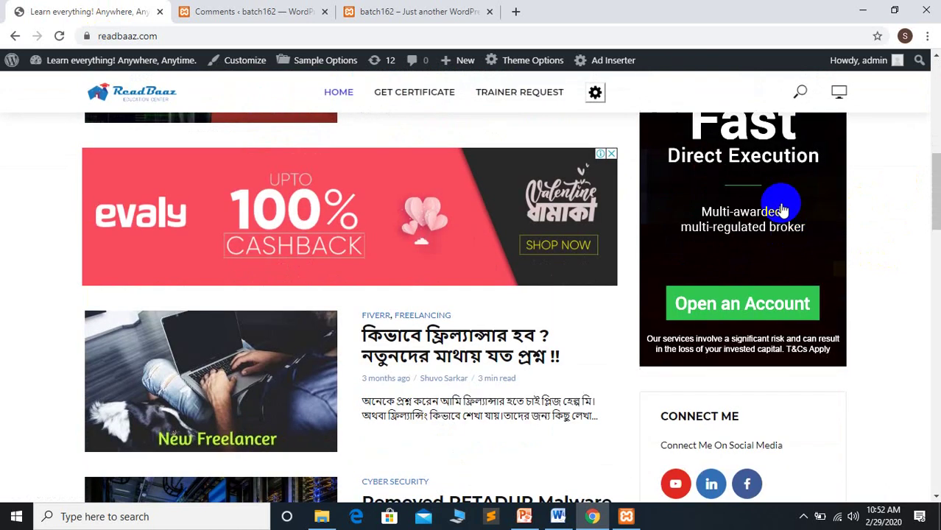
scroll(789, 280, up, 2)
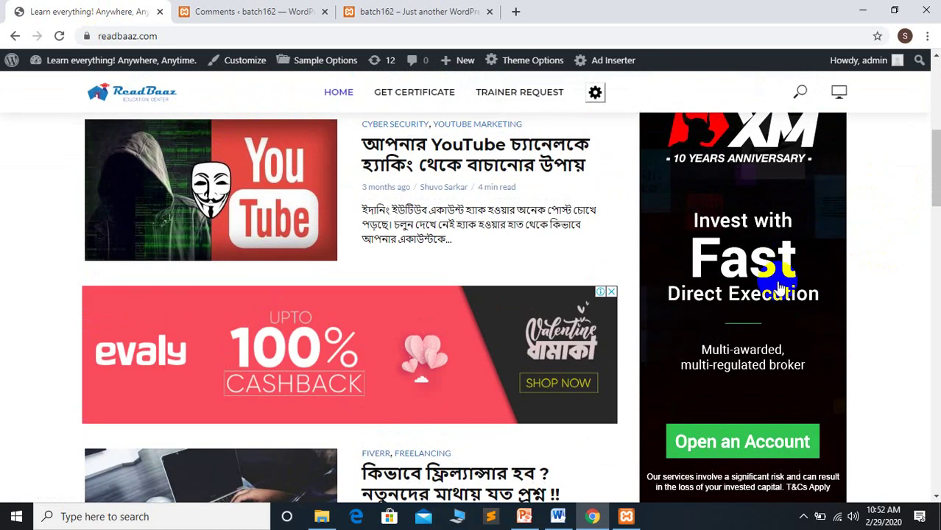
scroll(774, 272, down, 4)
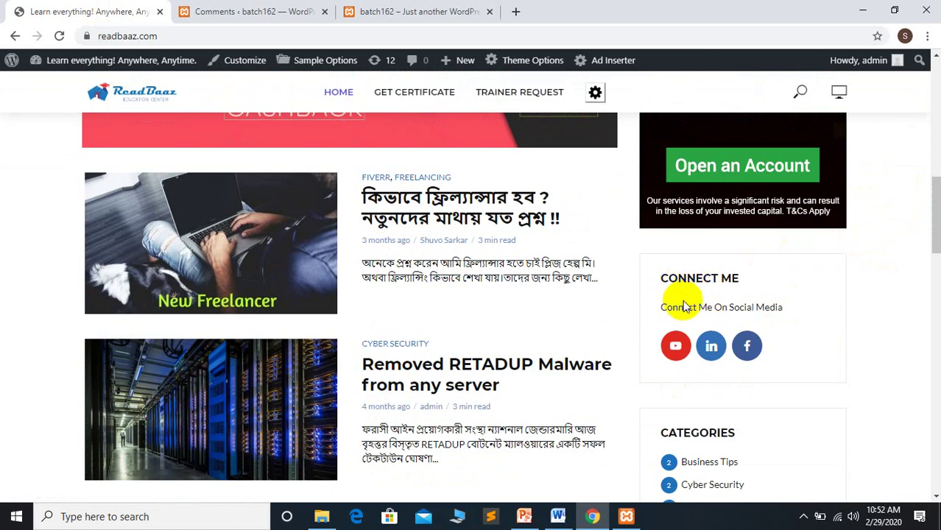
scroll(736, 317, down, 1)
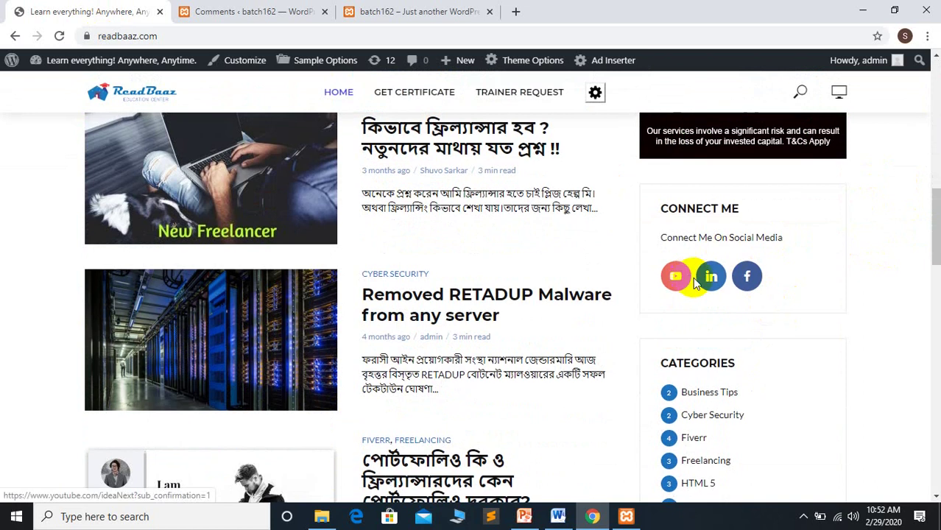
scroll(707, 302, down, 2)
scroll(713, 269, down, 20)
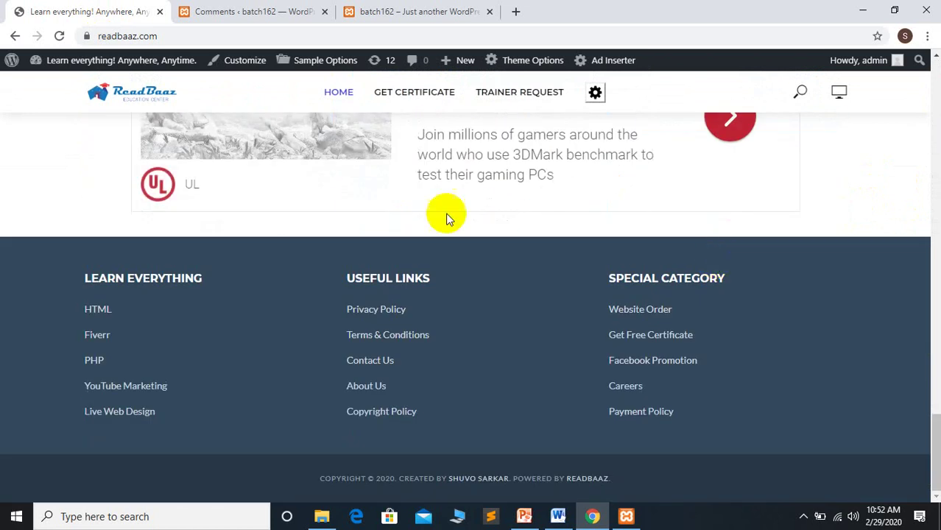
Check the WordPress Comments page and Appearance menu, then reload the ReadBaaz homepage
click(261, 11)
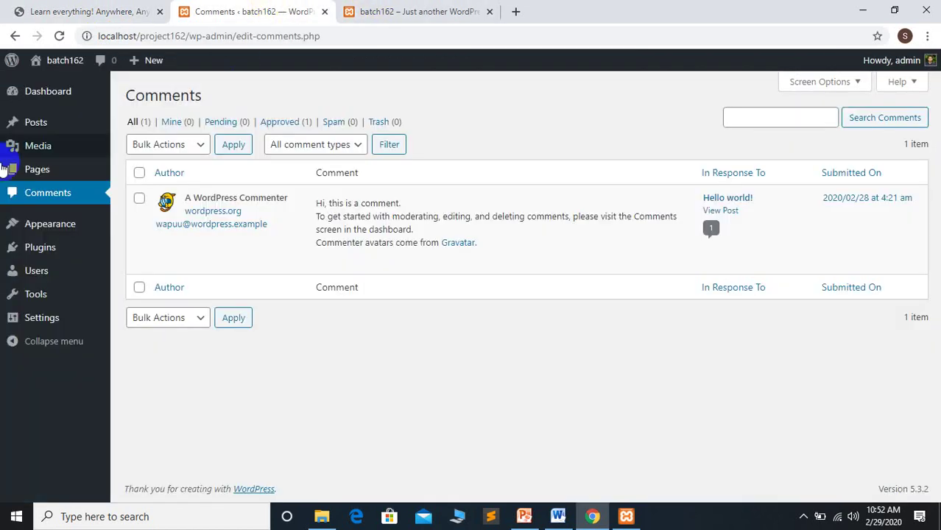
mouse_move(14, 218)
click(156, 266)
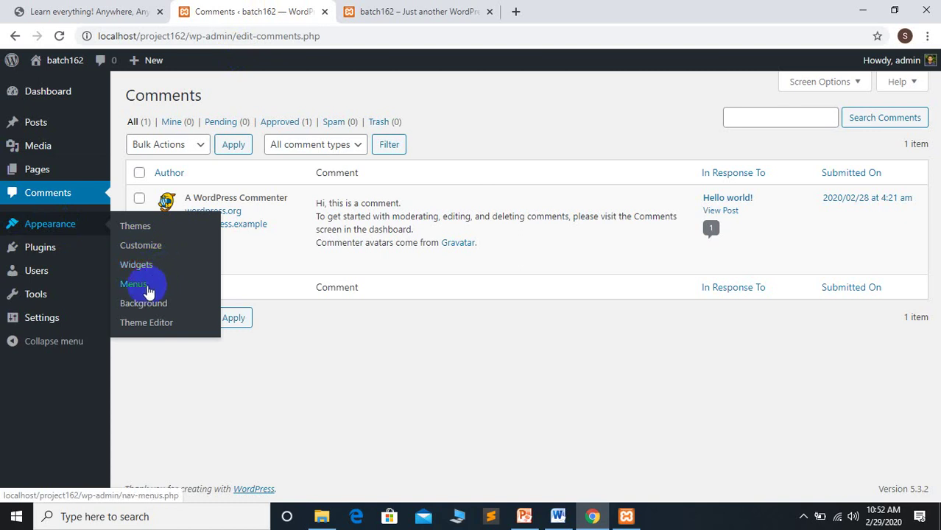
click(81, 11)
scroll(370, 328, up, 10)
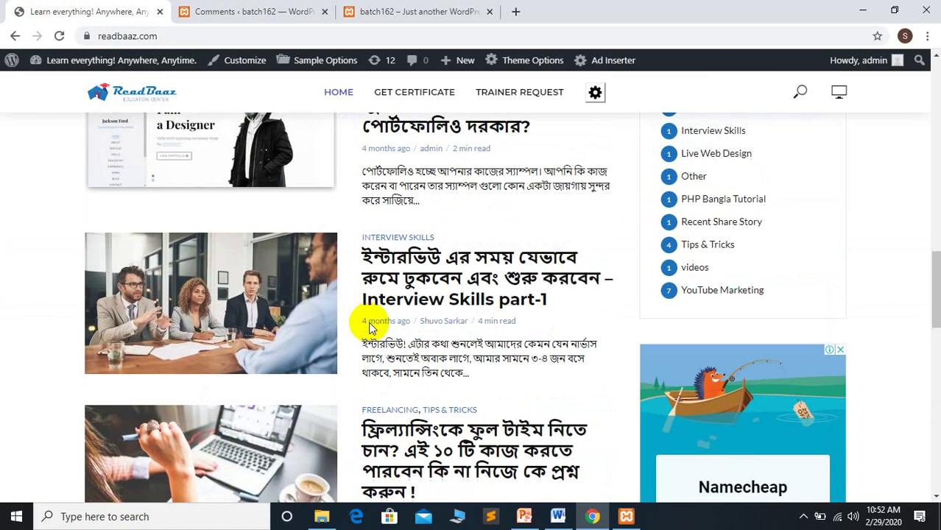
drag(935, 287, 932, 95)
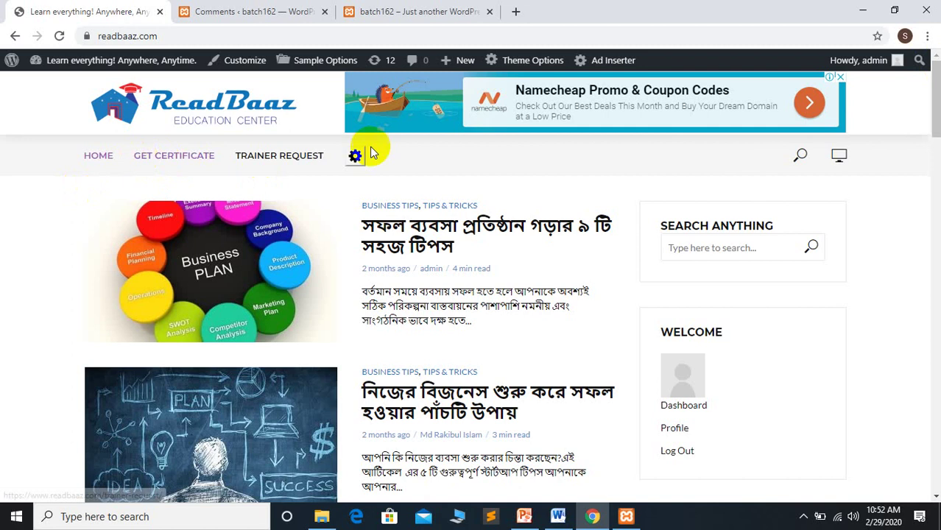
click(99, 157)
Glance at the WordPress Comments page again, then scroll down the ReadBaaz homepage
click(254, 11)
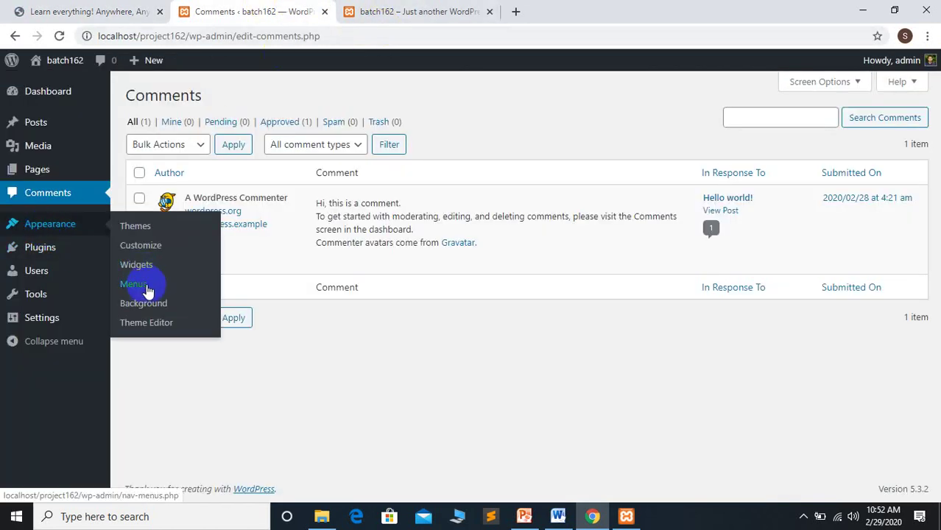
click(81, 11)
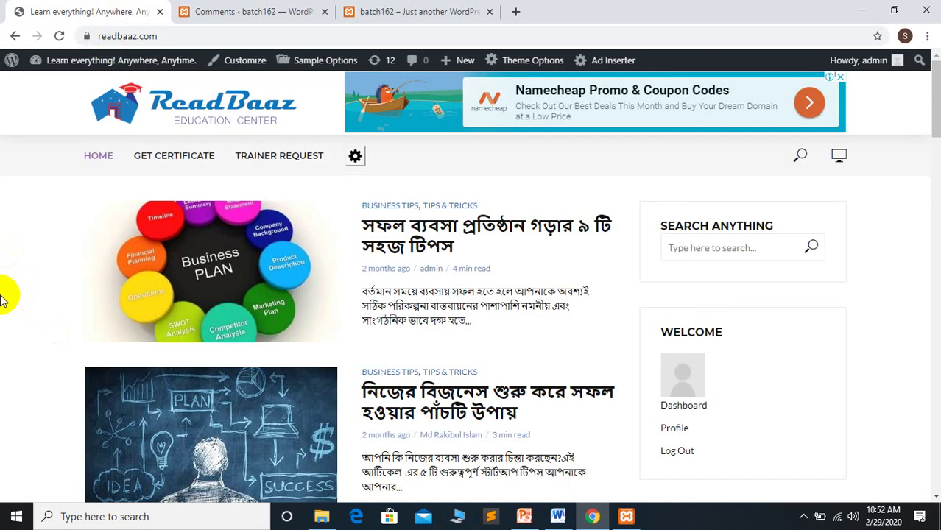
scroll(4, 295, down, 10)
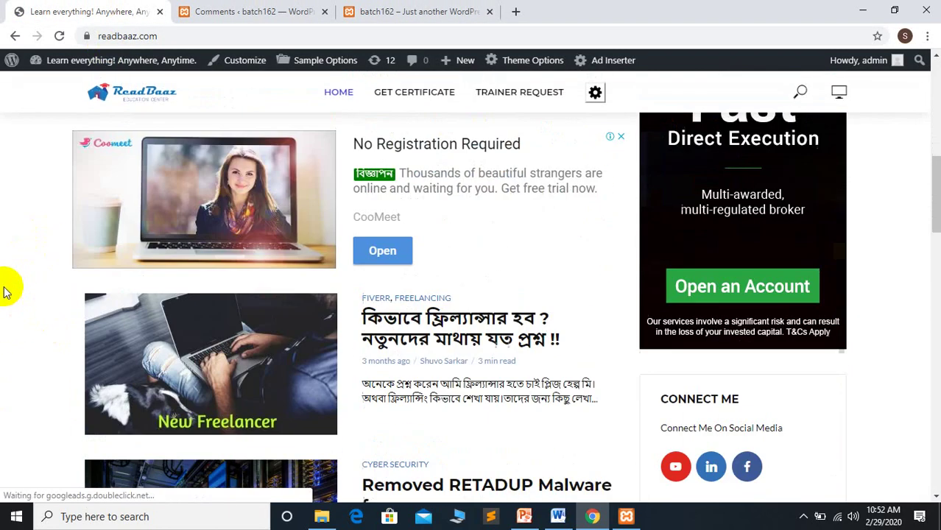
scroll(7, 287, down, 4)
On the WordPress Comments page, look over the Appearance and Plugins sidebar menus
click(234, 11)
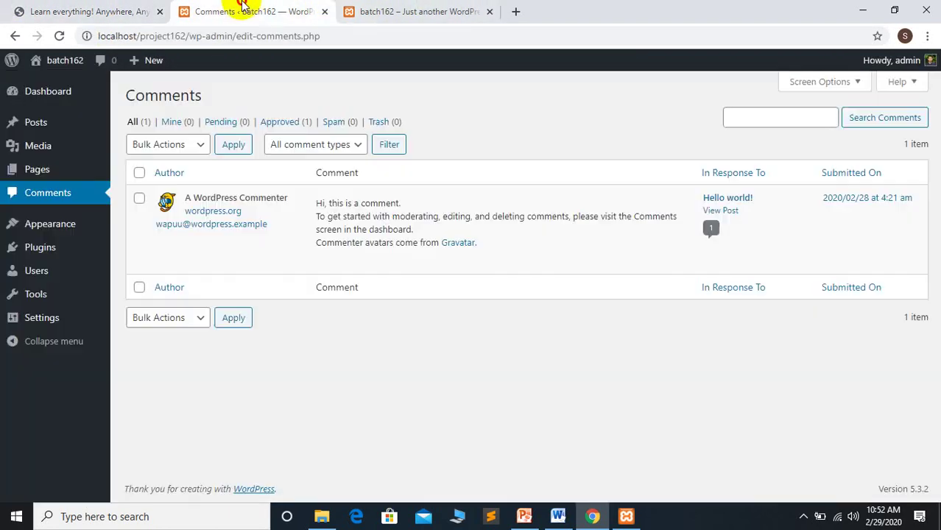
click(37, 234)
mouse_move(37, 234)
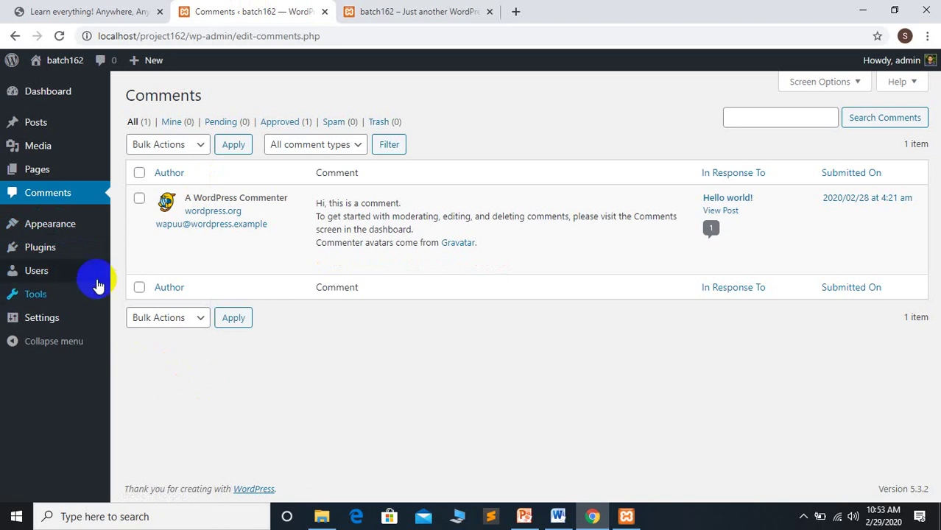
mouse_move(71, 240)
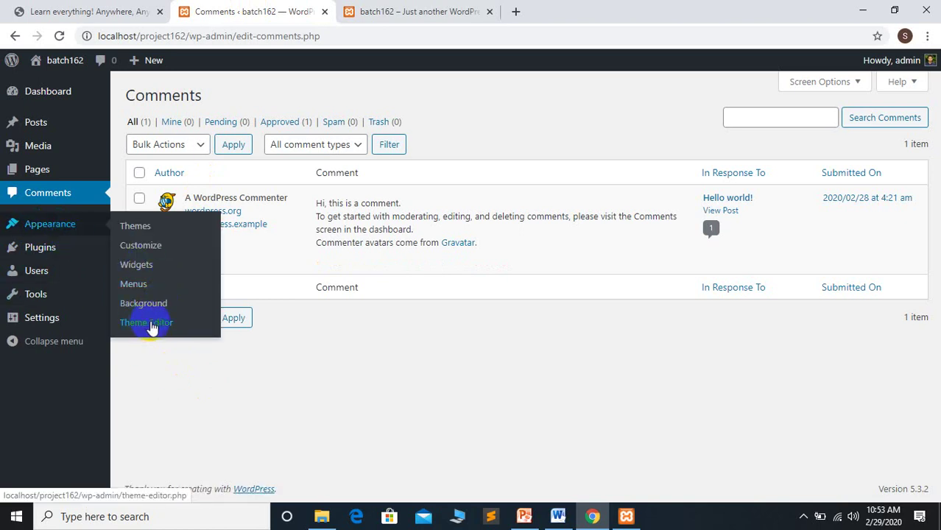
mouse_move(47, 259)
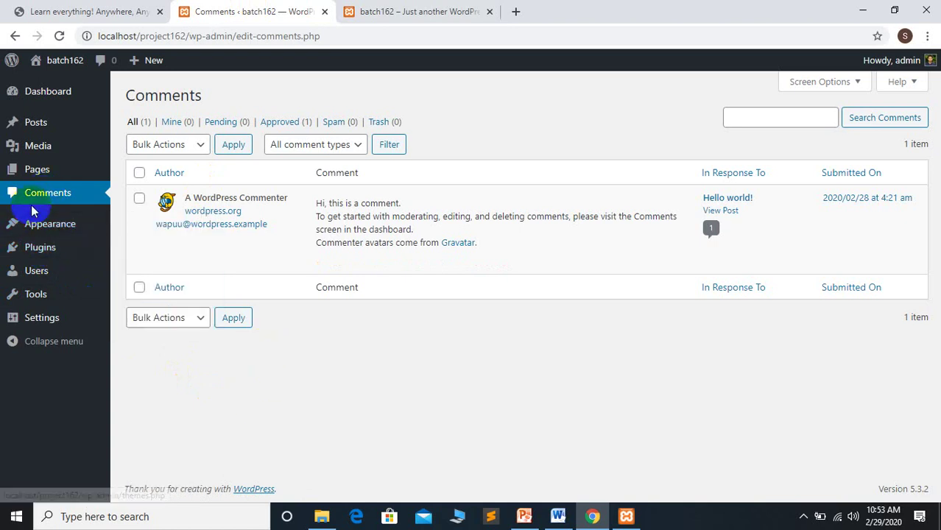
mouse_move(20, 221)
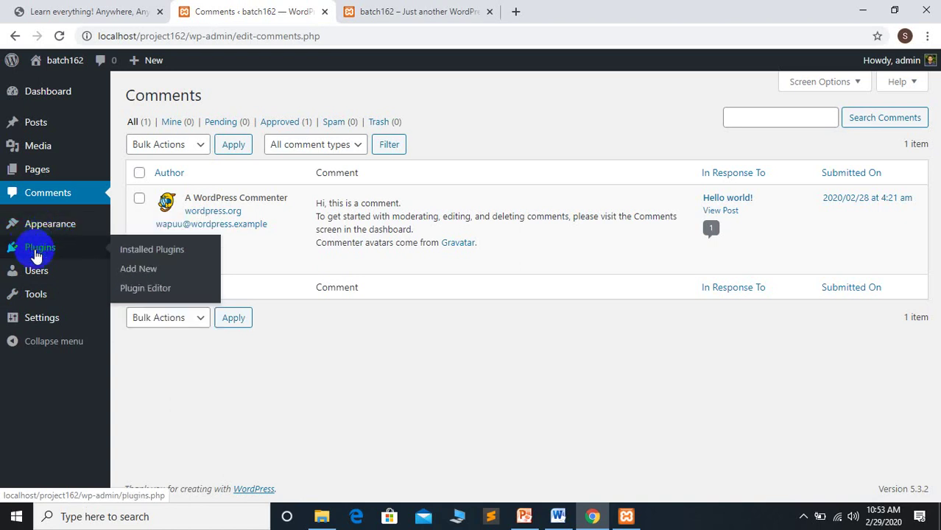
Turn ReadBaaz's Night Mode on and back off from the gear settings panel, then return to WordPress admin
click(63, 11)
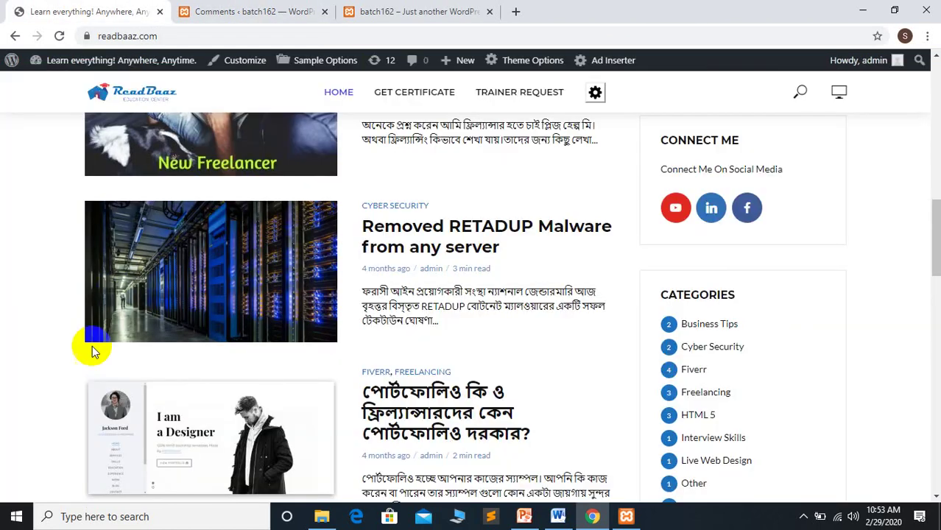
scroll(21, 347, up, 10)
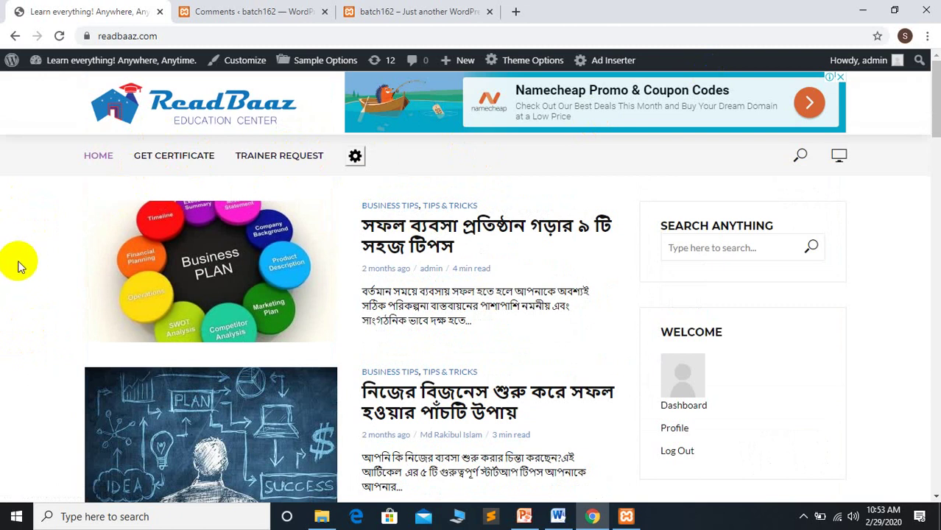
click(355, 157)
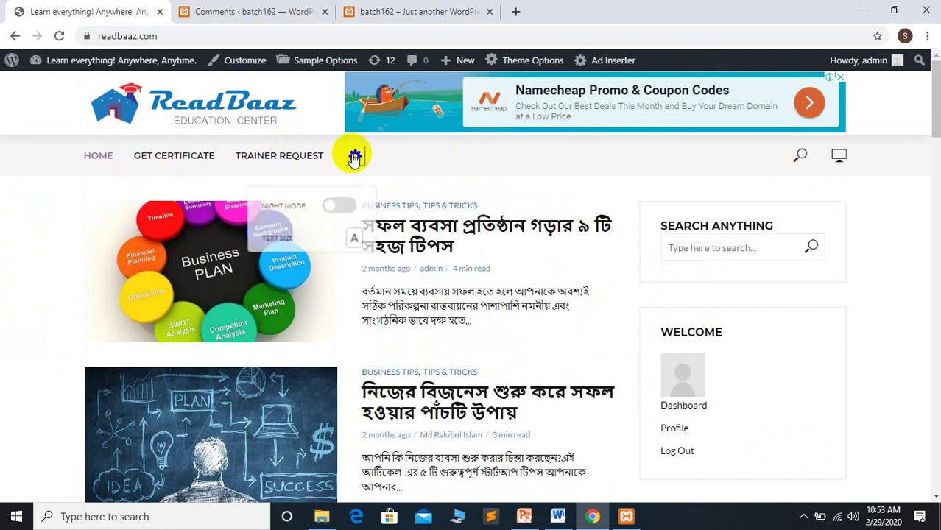
click(341, 205)
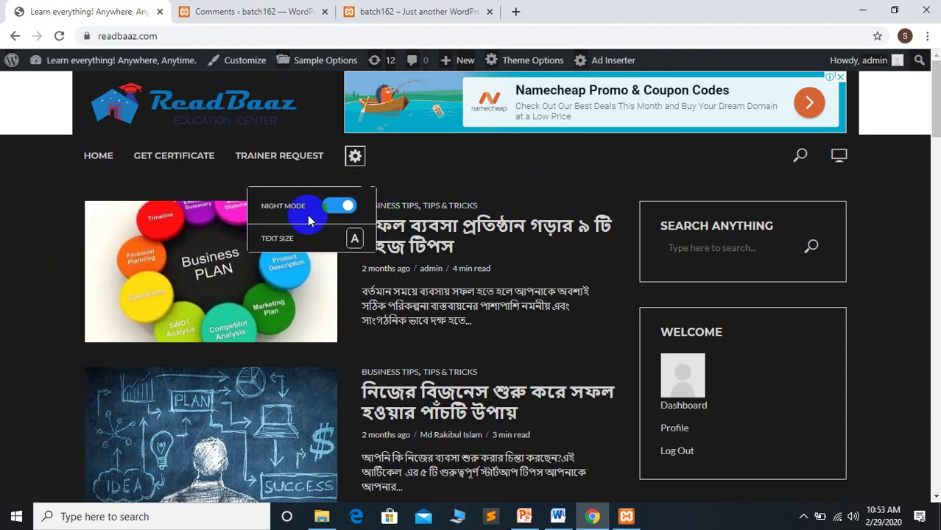
click(349, 205)
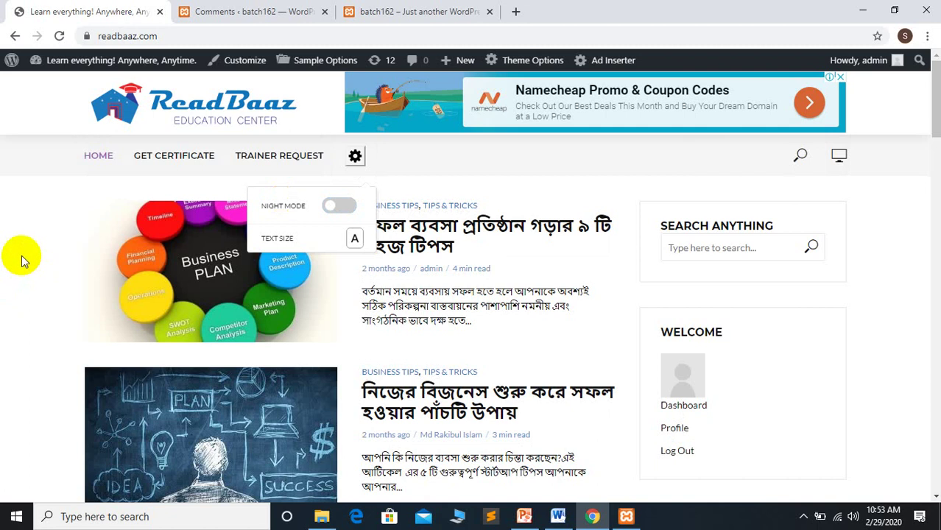
click(267, 9)
Open the WordPress Users page listing the single admin Administrator account
mouse_move(65, 274)
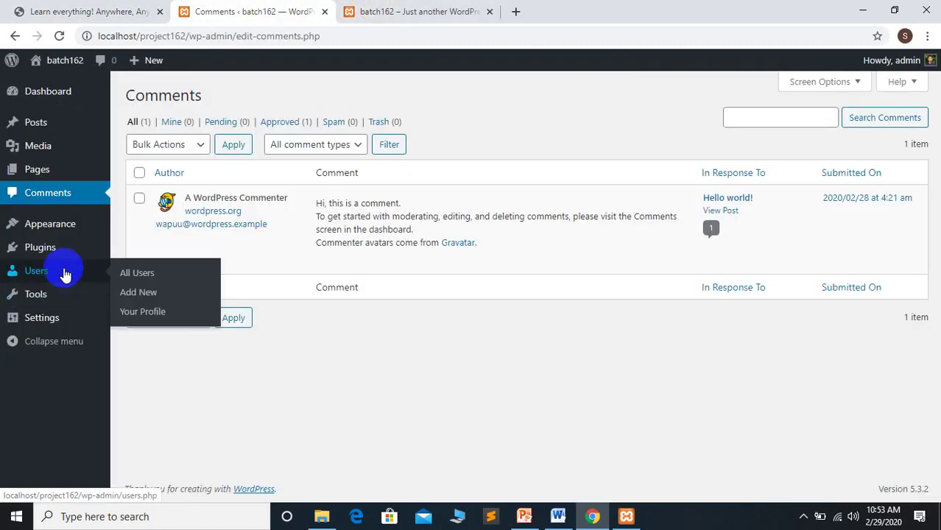
mouse_move(42, 248)
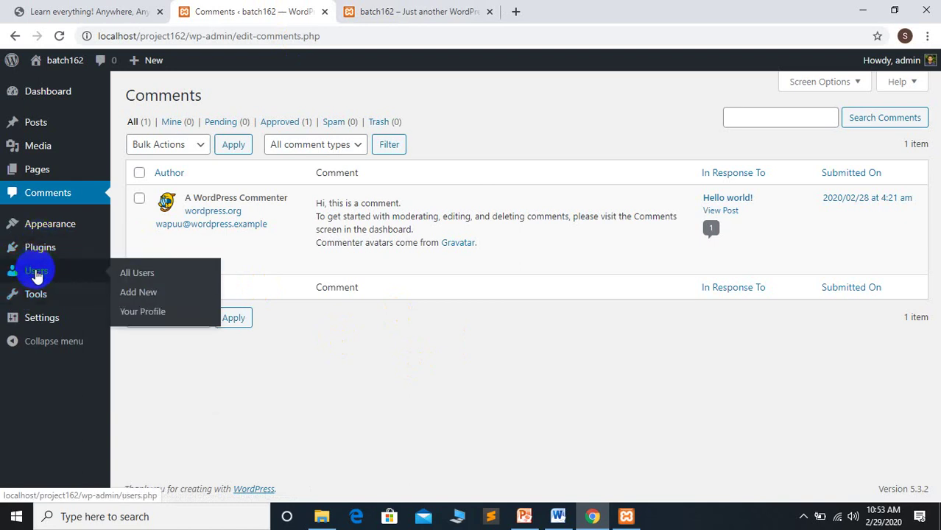
click(43, 281)
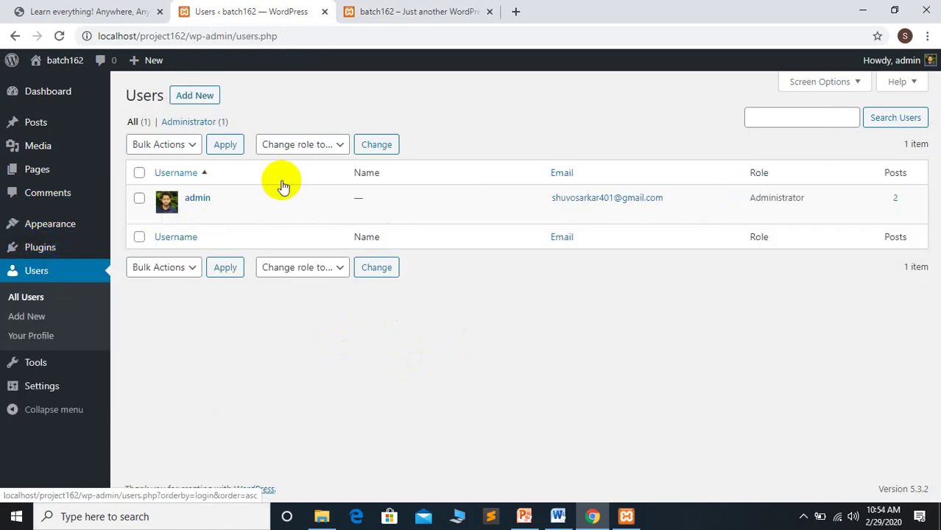
Open Settings > General from the WordPress admin sidebar
mouse_move(624, 199)
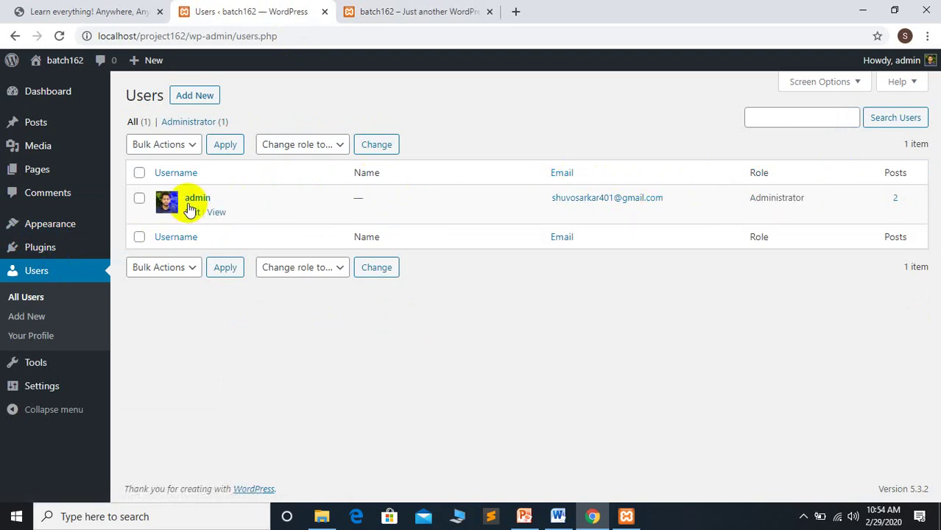
mouse_move(284, 196)
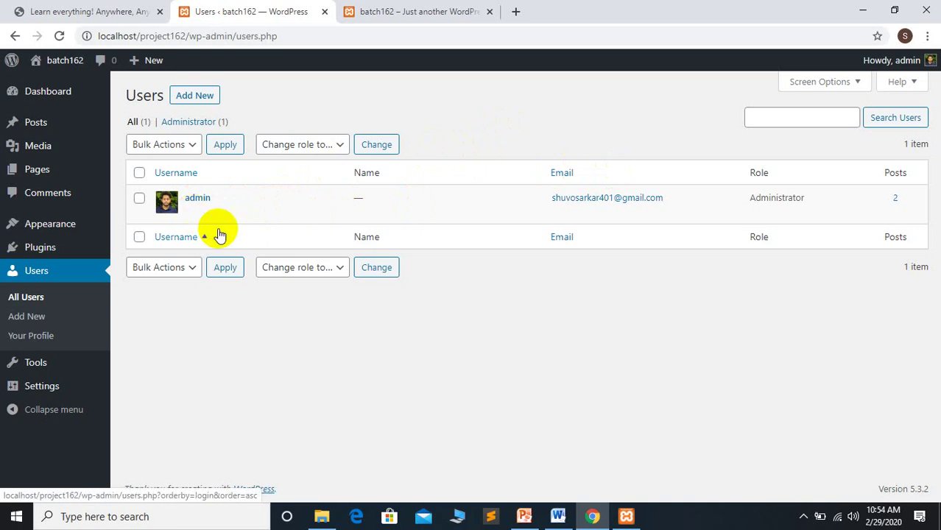
mouse_move(3, 373)
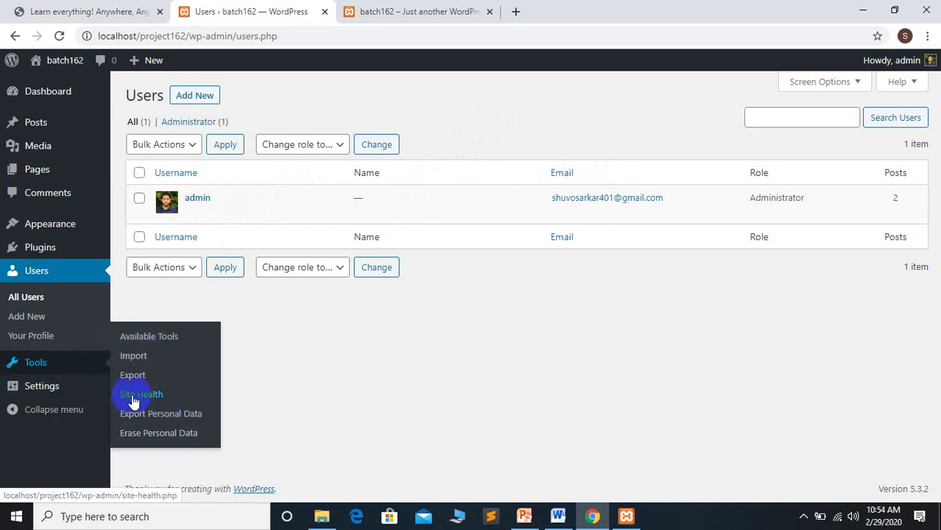
mouse_move(39, 392)
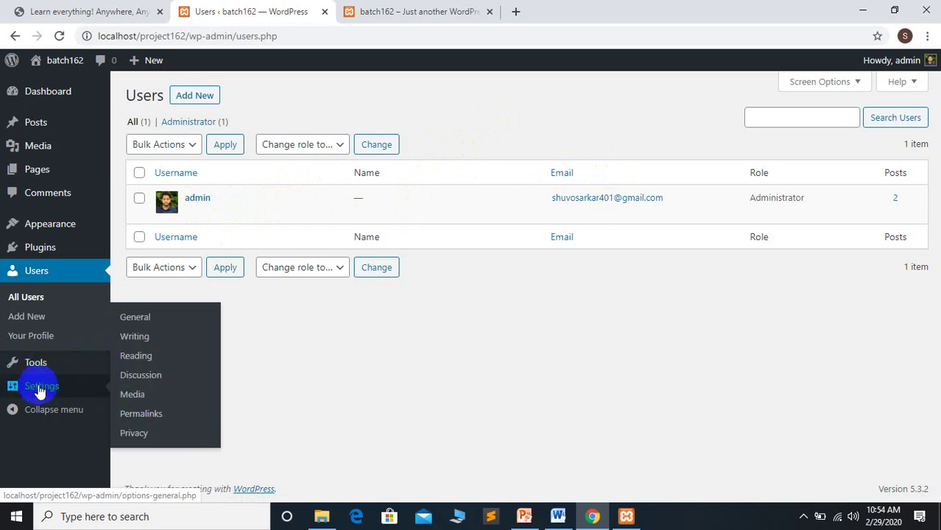
click(146, 318)
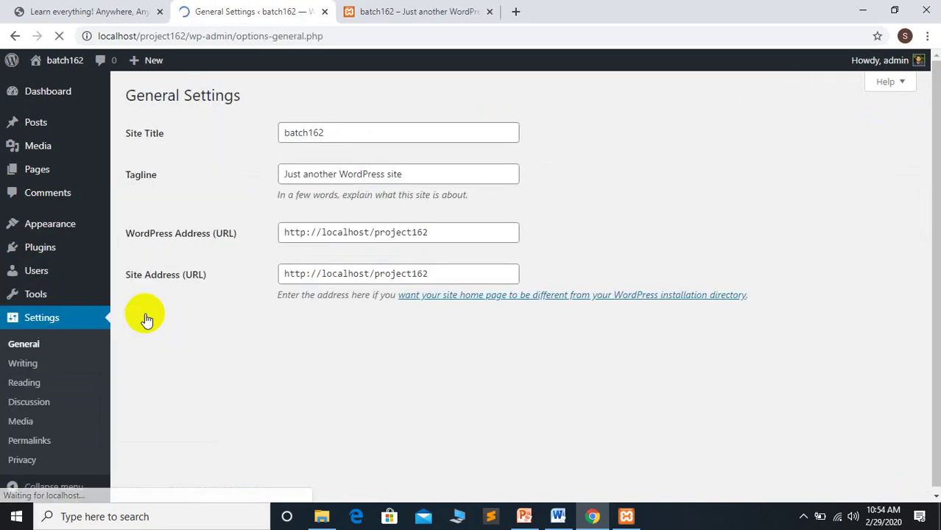
click(391, 13)
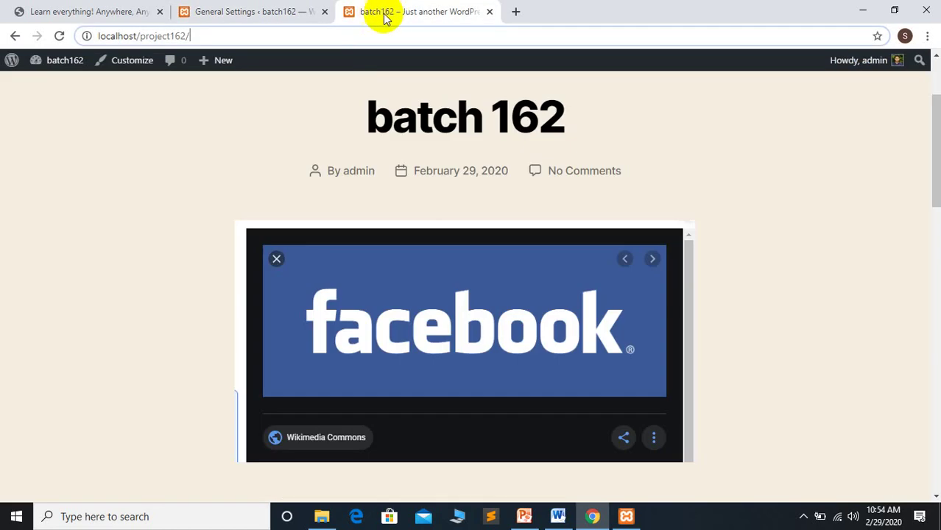
click(246, 13)
click(340, 131)
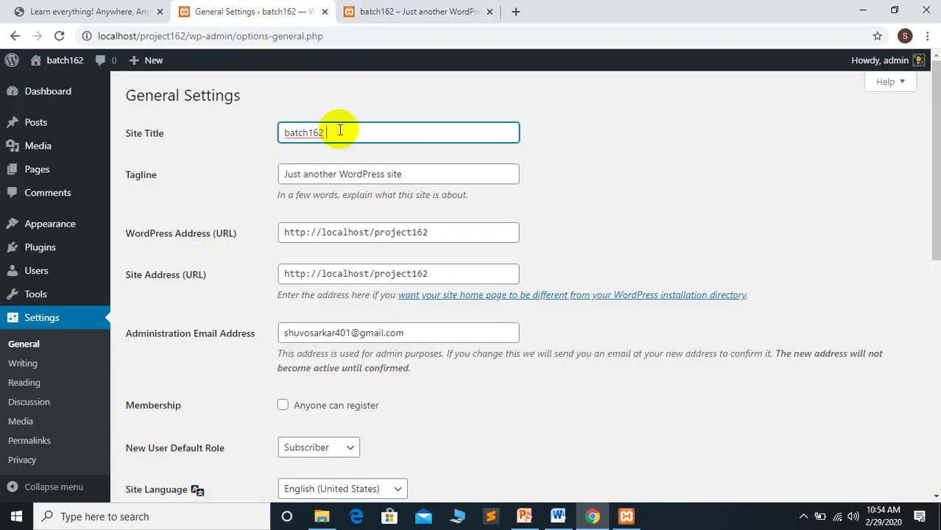
double_click(352, 134)
text(dd)
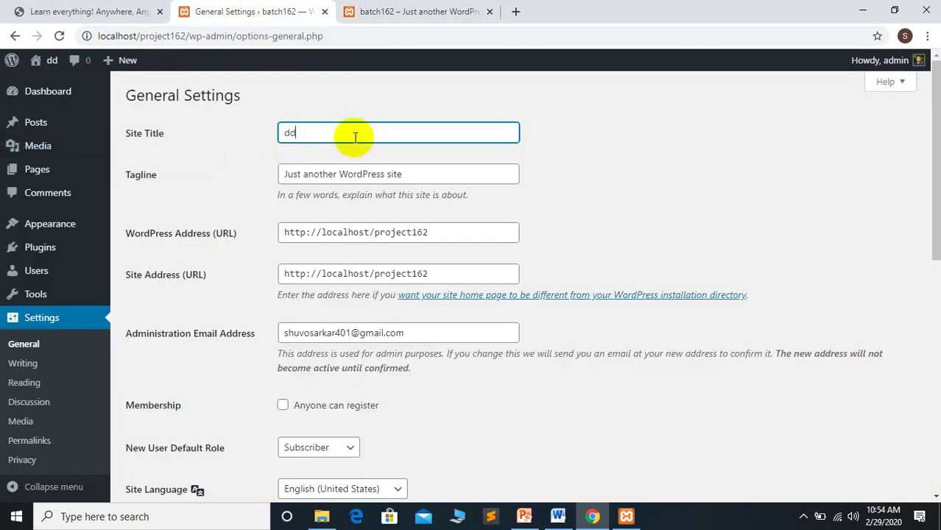
key(BackSpace)
text(reaa)
key(BackSpace)
text(m)
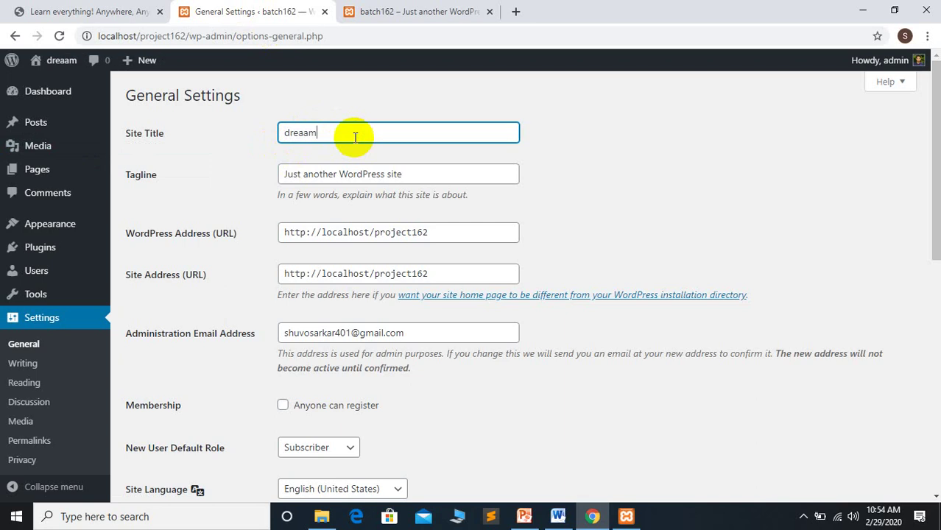
key(BackSpace)
text(amlan d)
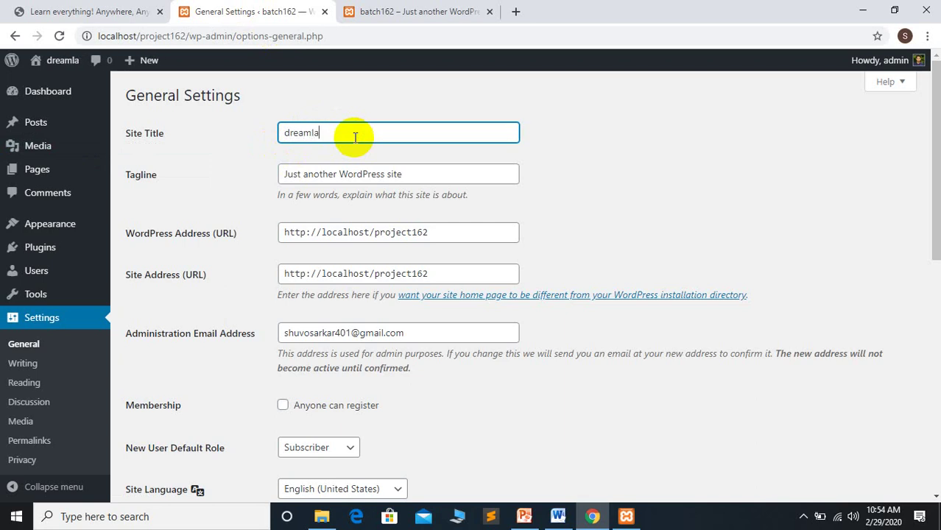
key(BackSpace)
key(BackSpace)
text(d i)
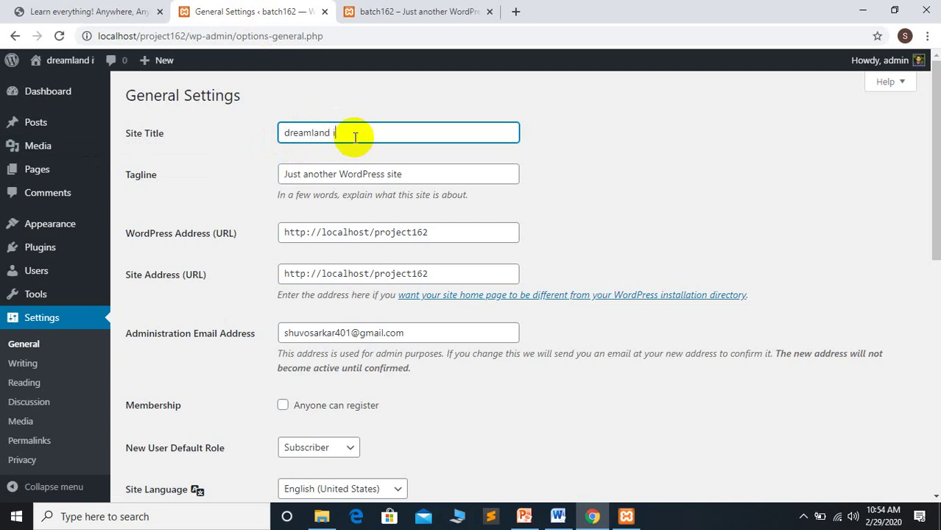
text(t)
Shorten the tagline to 'Just another site' and save the general settings
click(412, 11)
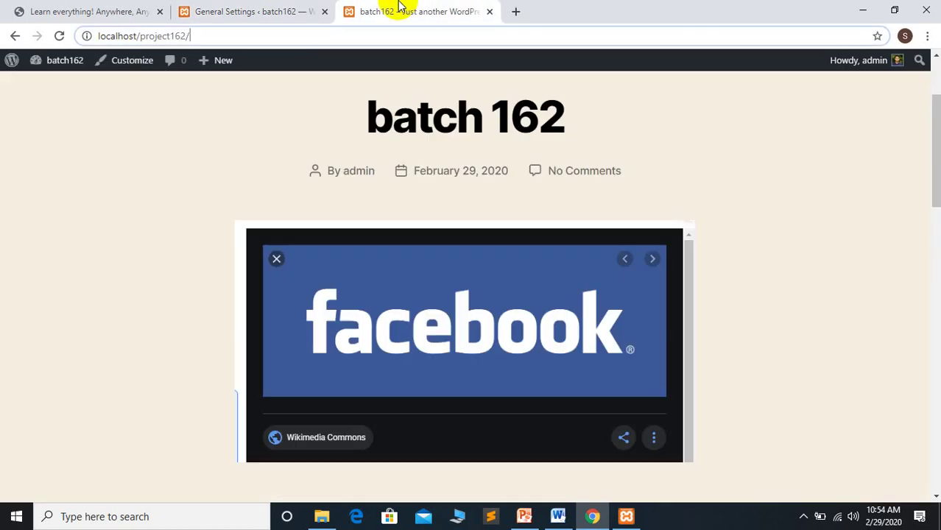
click(271, 10)
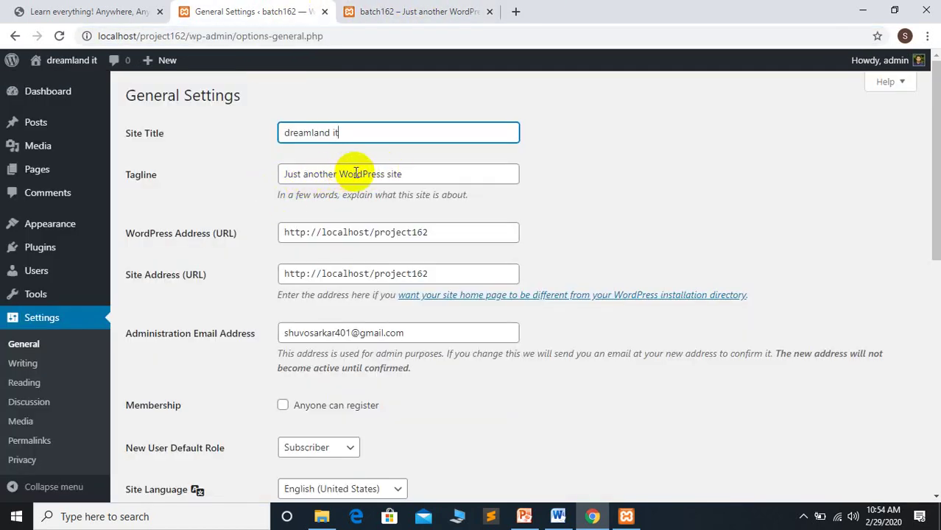
double_click(357, 174)
key(BackSpace)
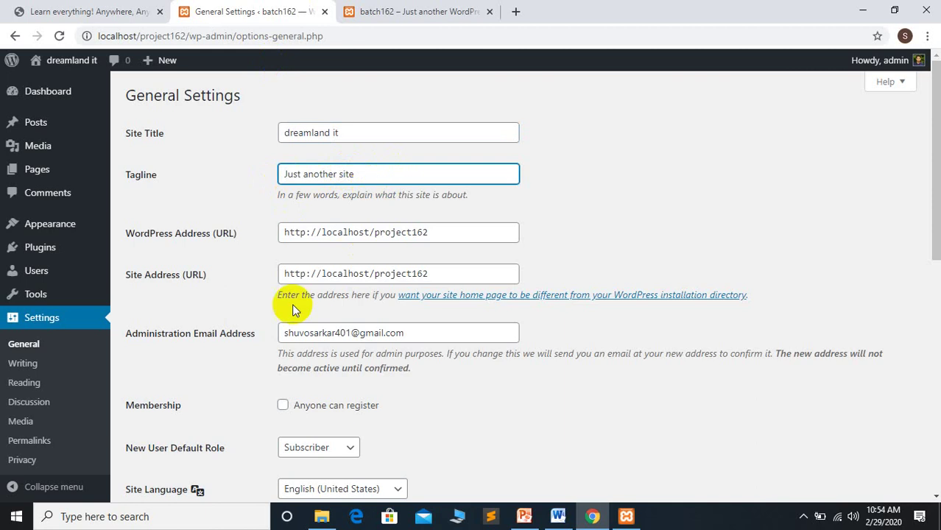
scroll(221, 299, down, 5)
scroll(227, 308, down, 2)
click(163, 431)
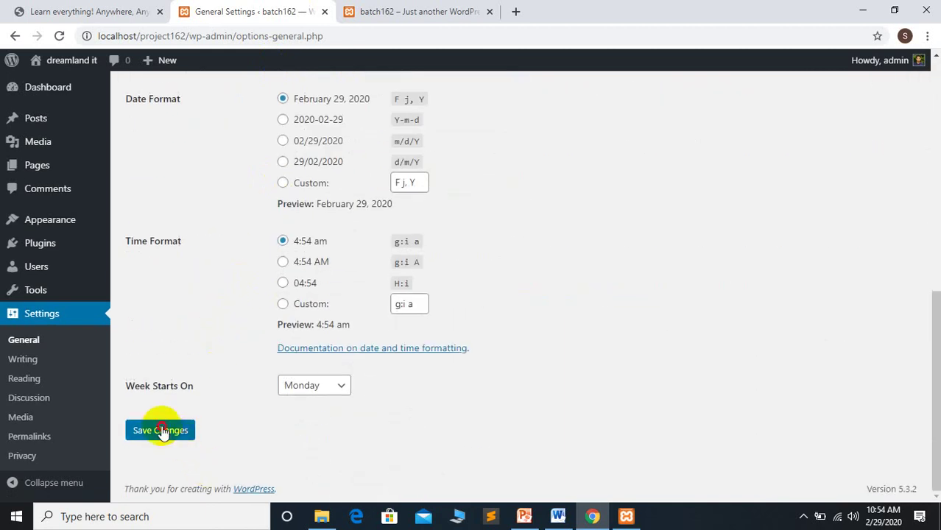
click(399, 11)
Reload the front page to show the name 'dreamland it', then go to the admin Dashboard
click(59, 34)
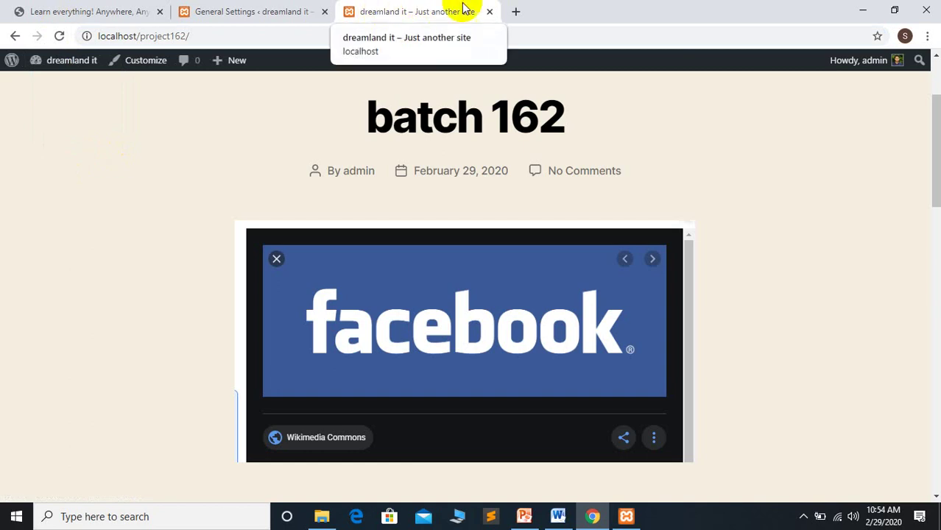
click(153, 10)
click(225, 10)
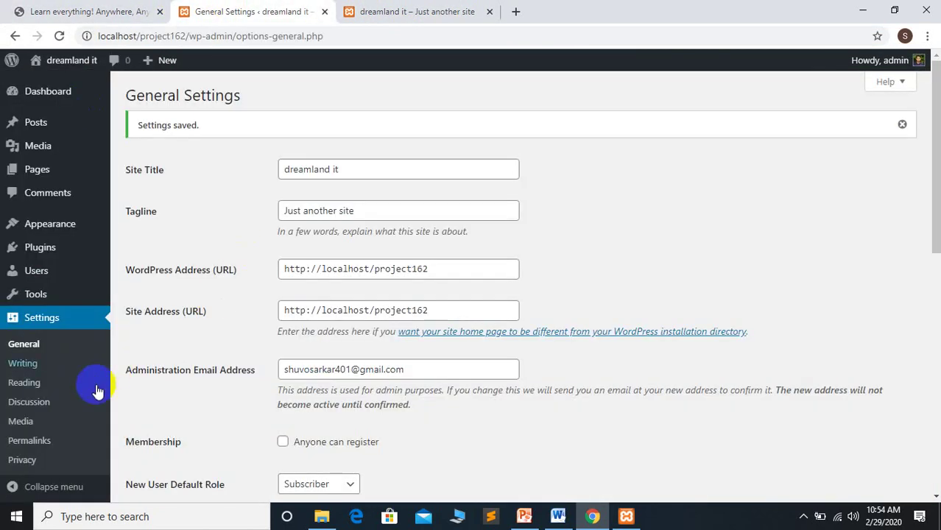
scroll(37, 384, down, 4)
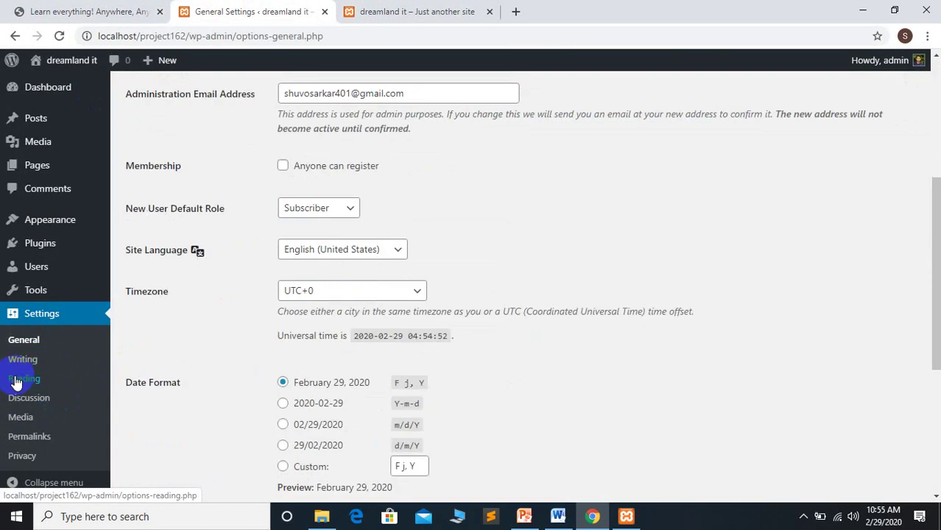
scroll(15, 380, up, 4)
click(27, 90)
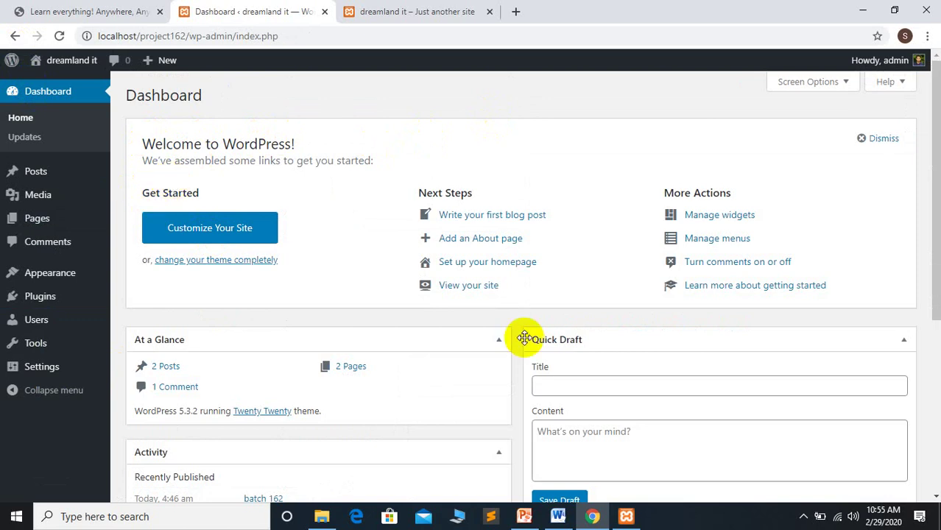
Select and deselect the 'Welcome to WordPress!' heading and welcome text on the Dashboard
mouse_move(558, 520)
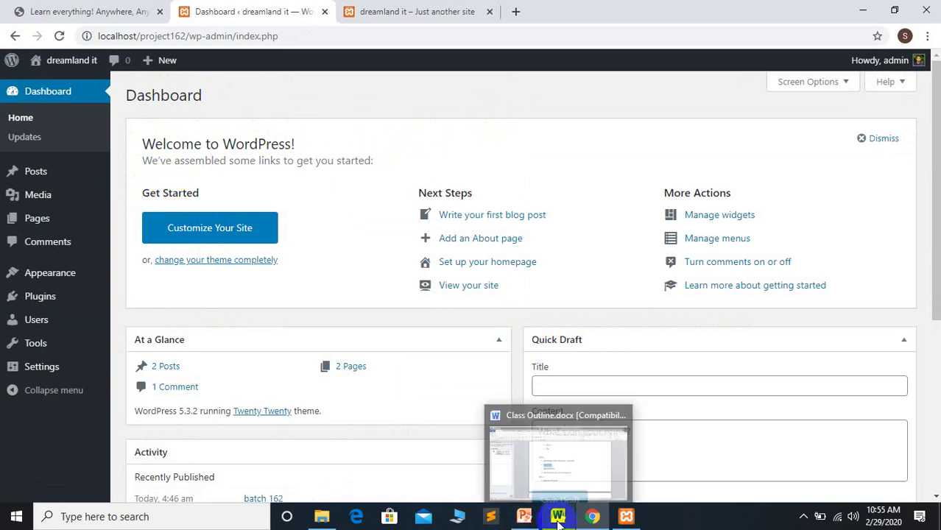
mouse_move(501, 409)
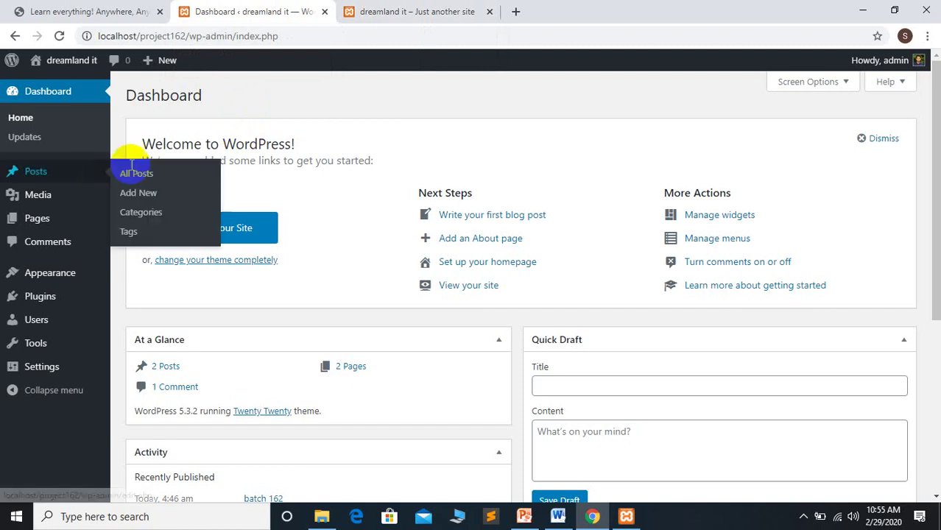
drag(145, 143, 400, 156)
click(251, 151)
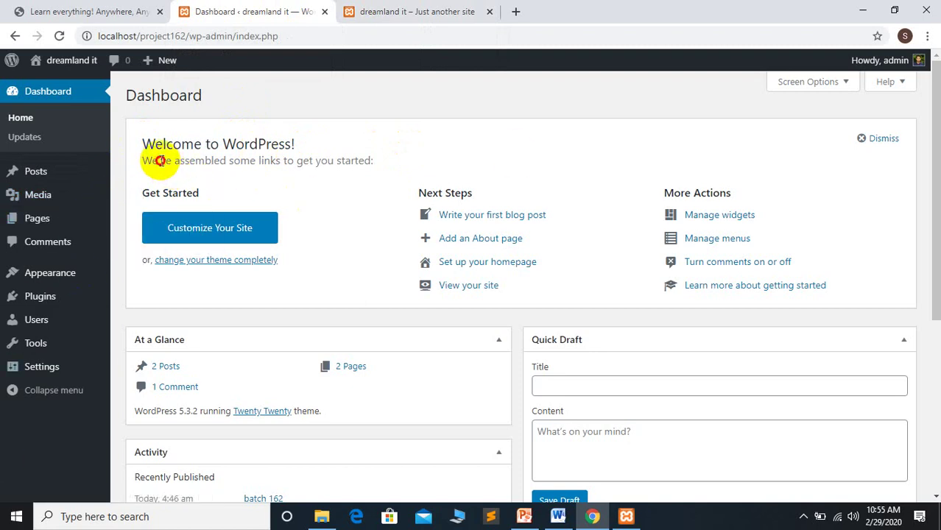
triple_click(157, 160)
click(159, 149)
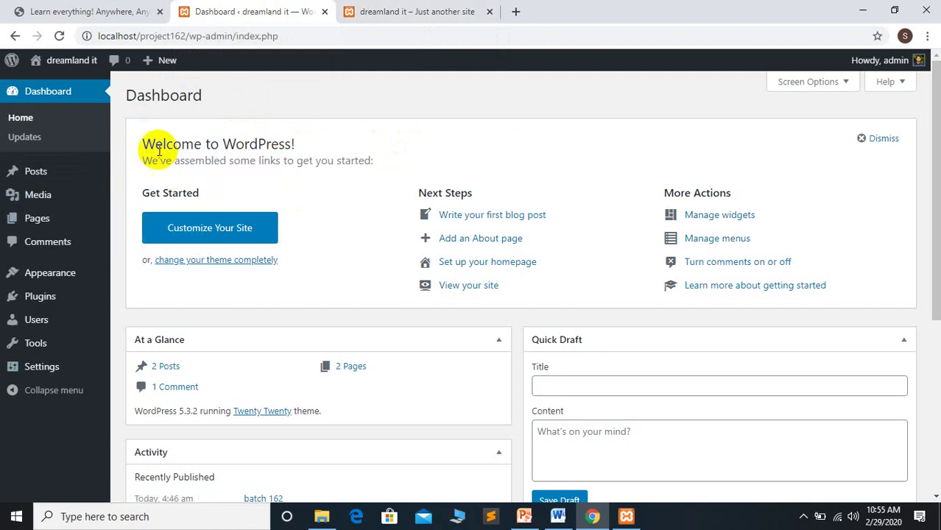
click(557, 516)
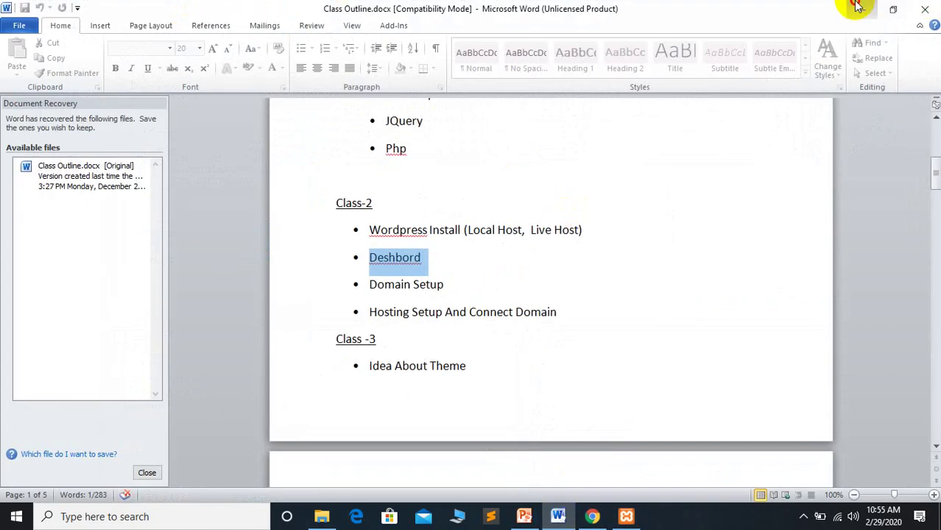
click(857, 6)
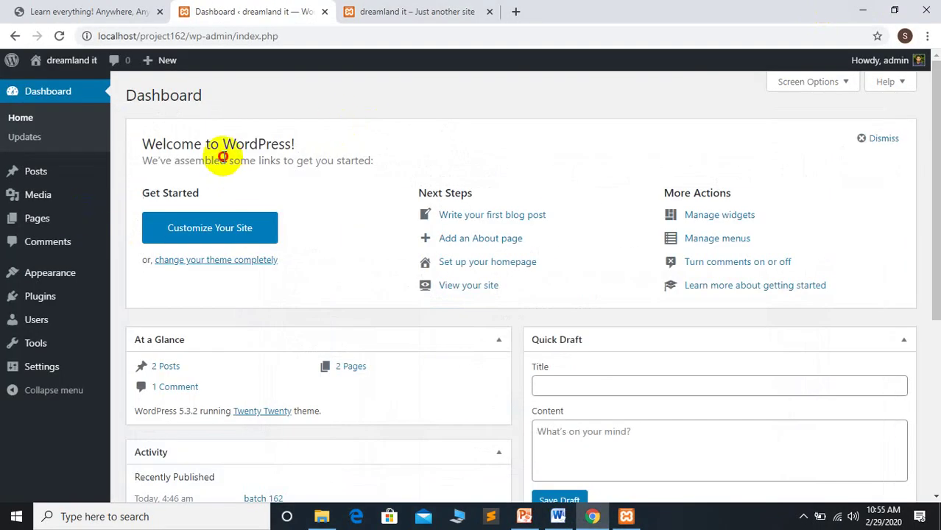
triple_click(225, 158)
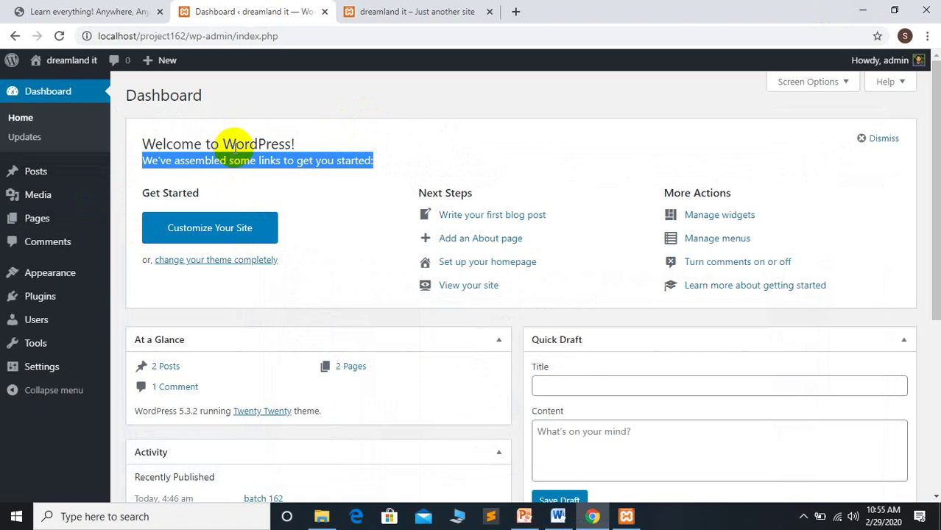
click(235, 148)
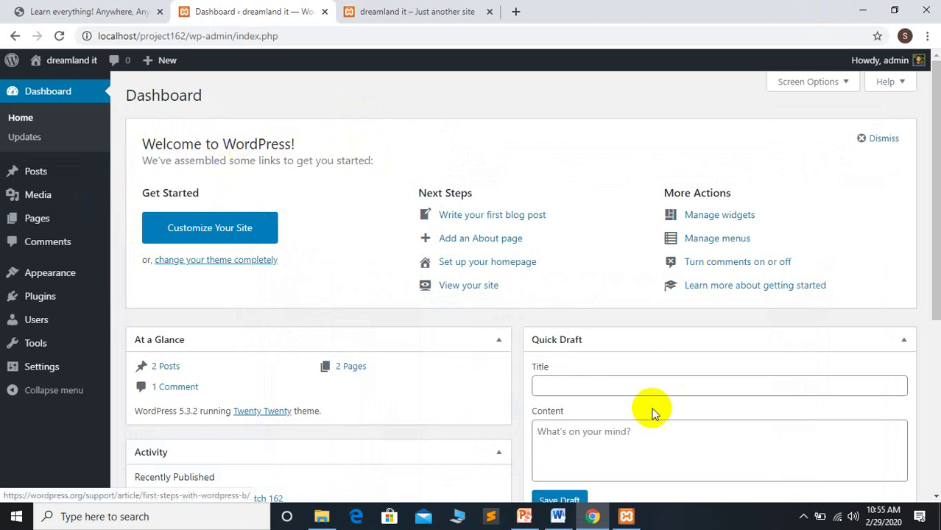
click(558, 518)
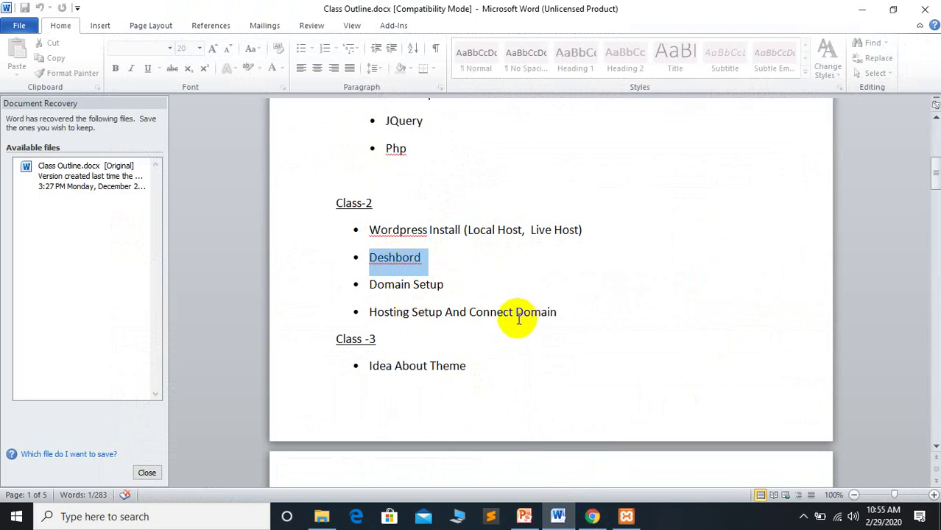
click(569, 321)
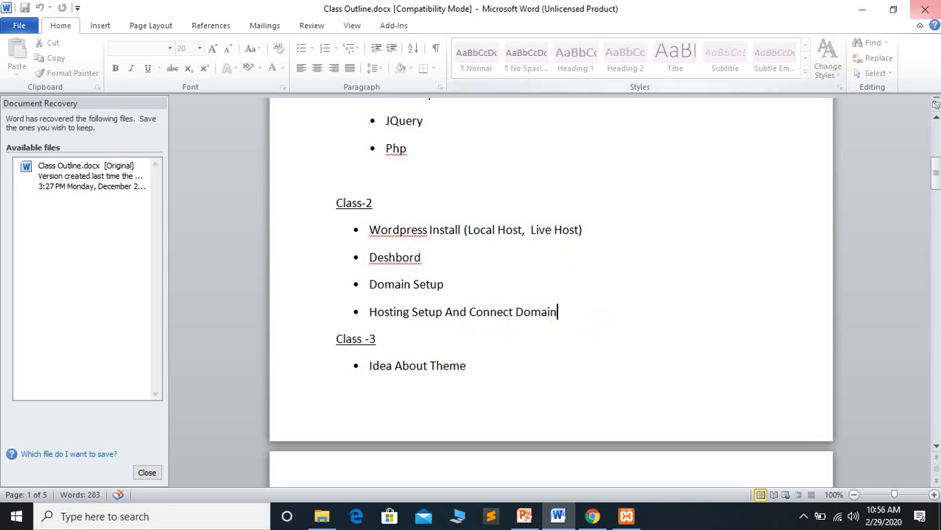
click(860, 7)
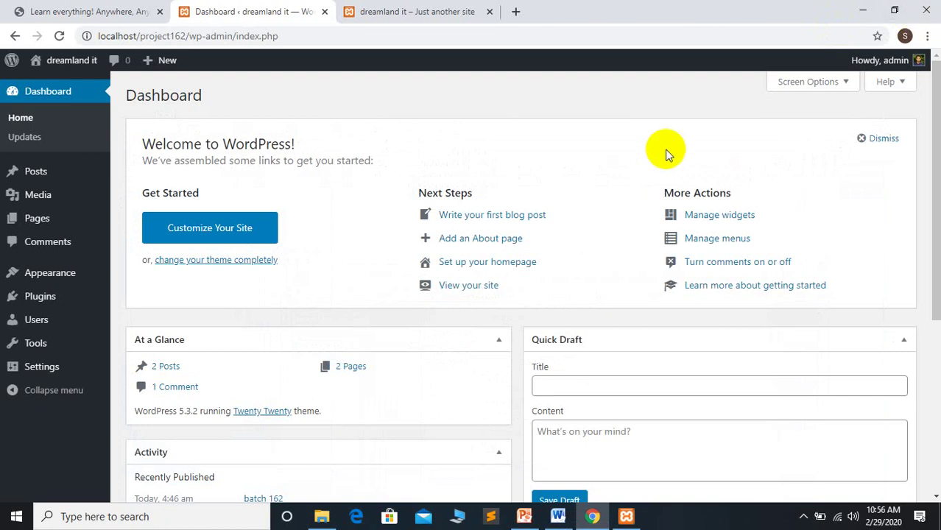
click(379, 9)
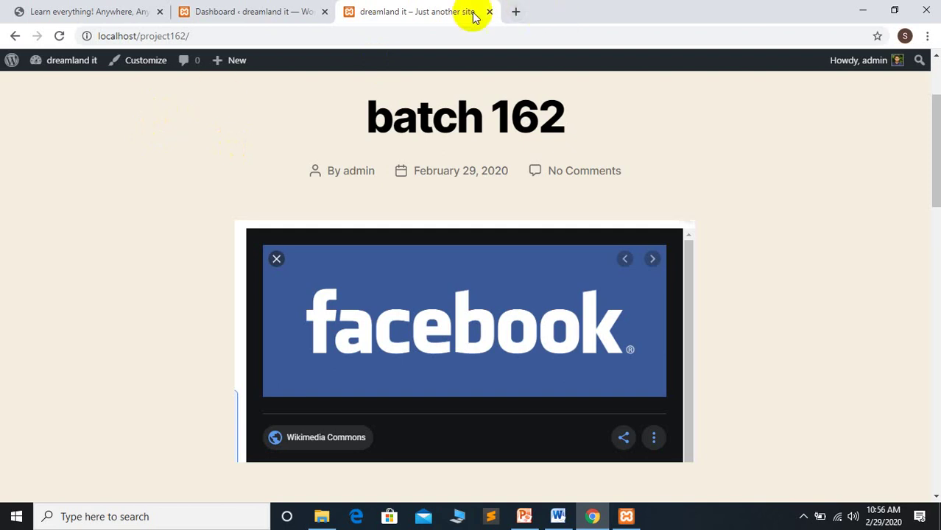
drag(377, 107, 363, 100)
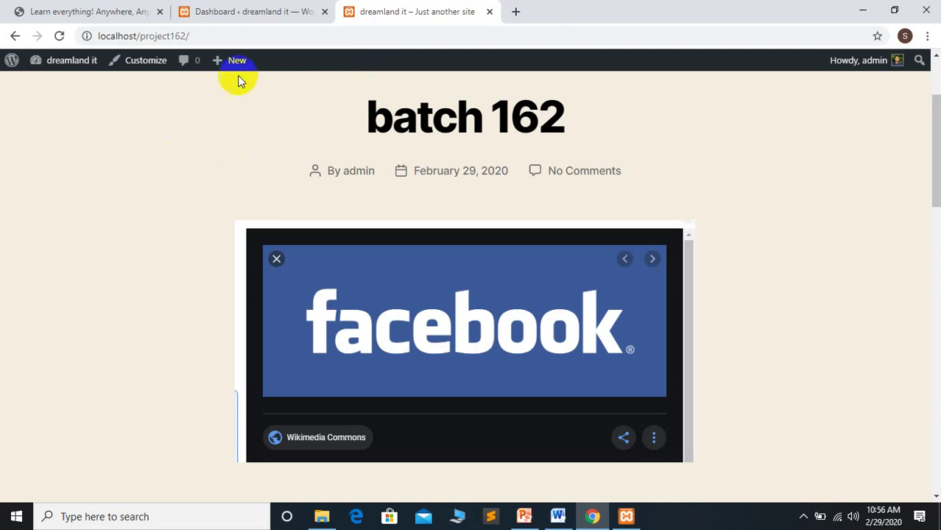
click(234, 11)
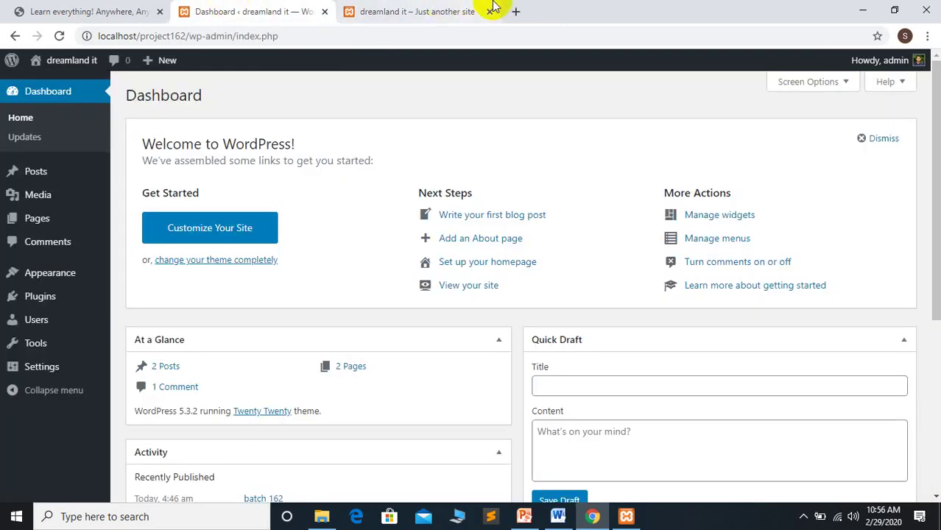
click(387, 10)
Search for readbaaz in a new tab and open the ReadBaaz site
click(519, 12)
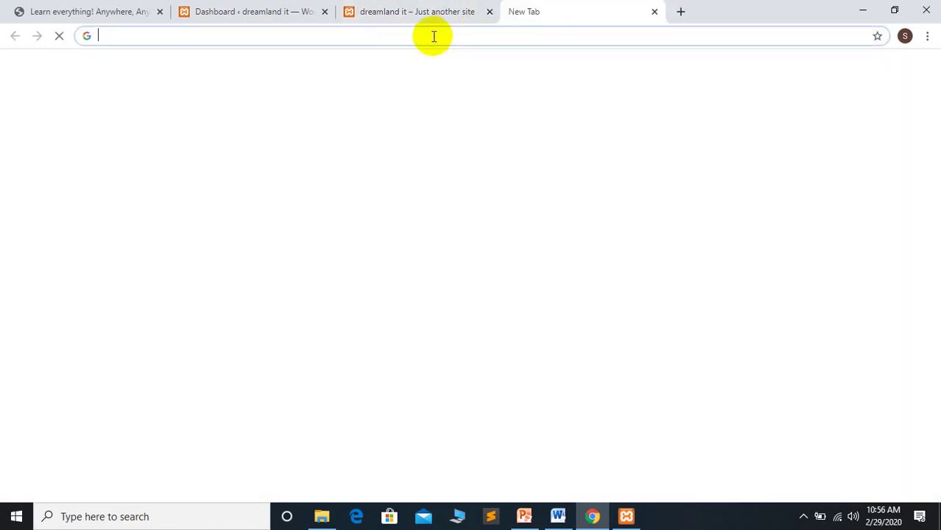
text(r)
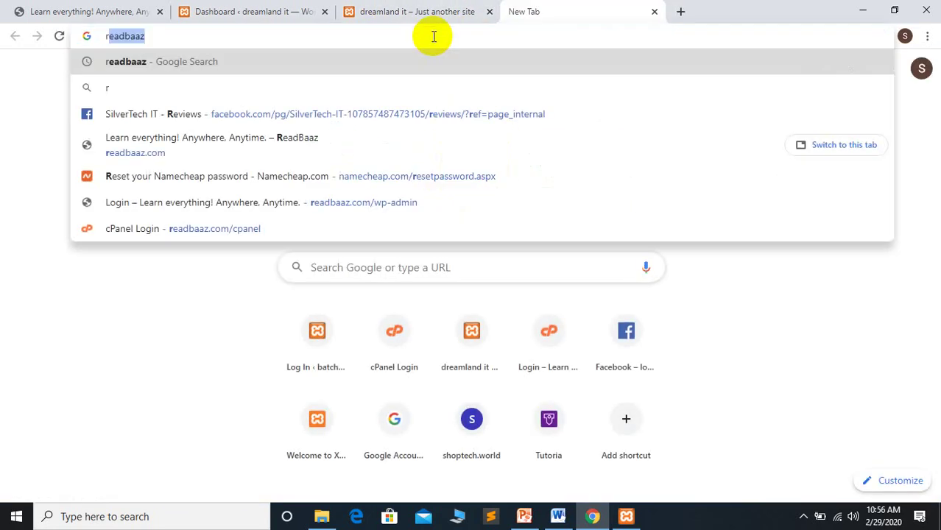
key(Return)
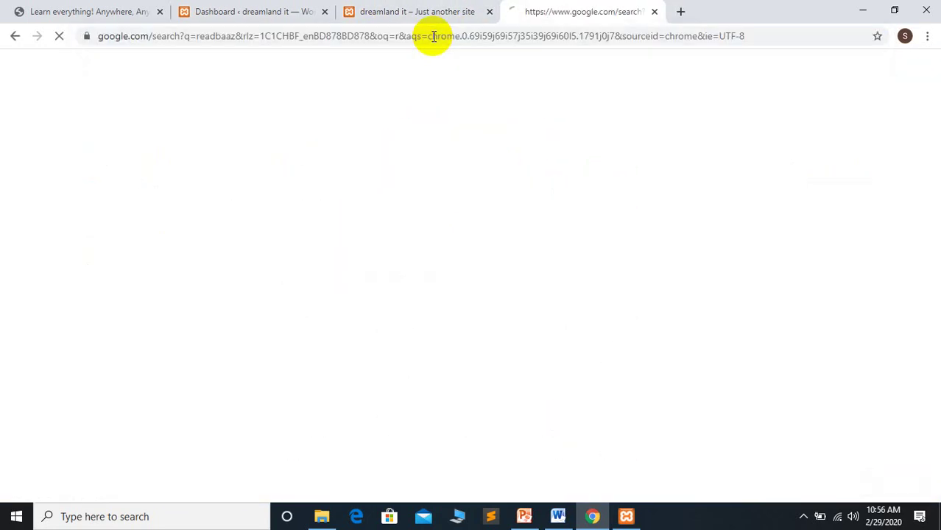
click(188, 199)
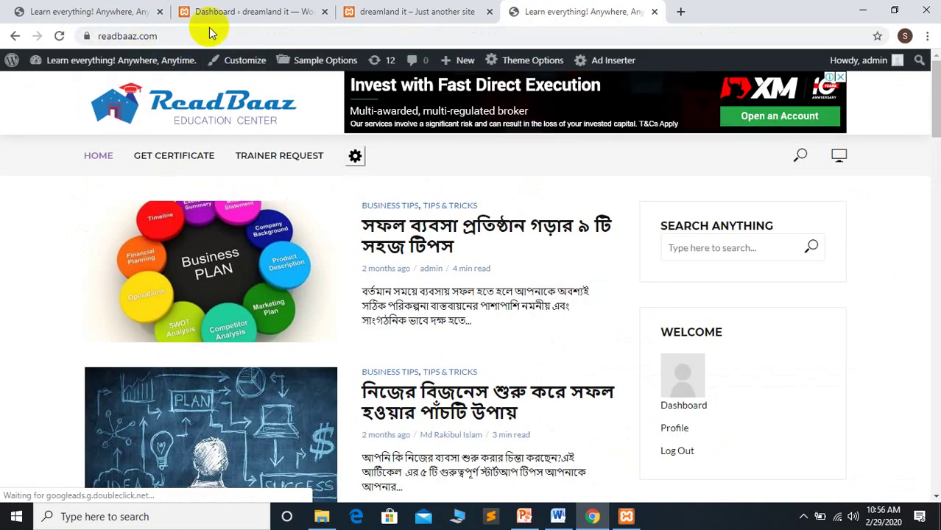
Go to the readbaaz.com/cpanel login address
click(186, 37)
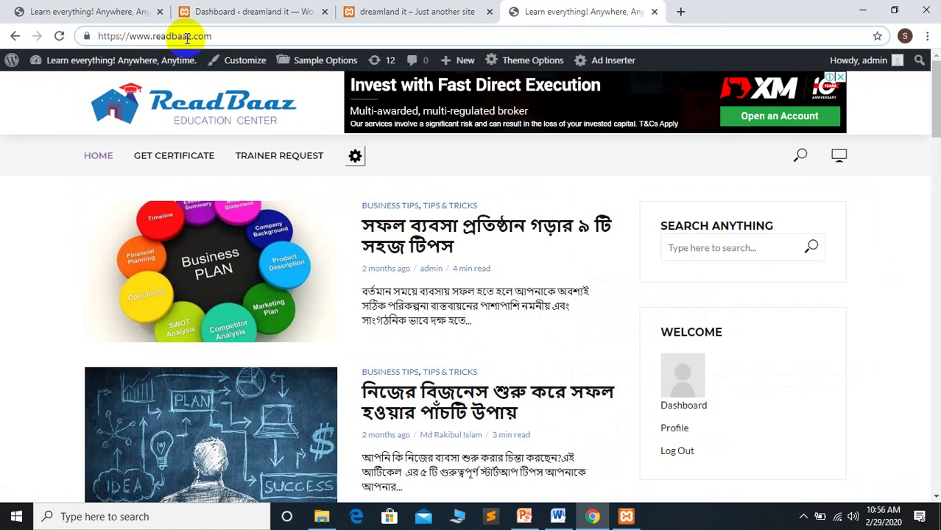
text(/c)
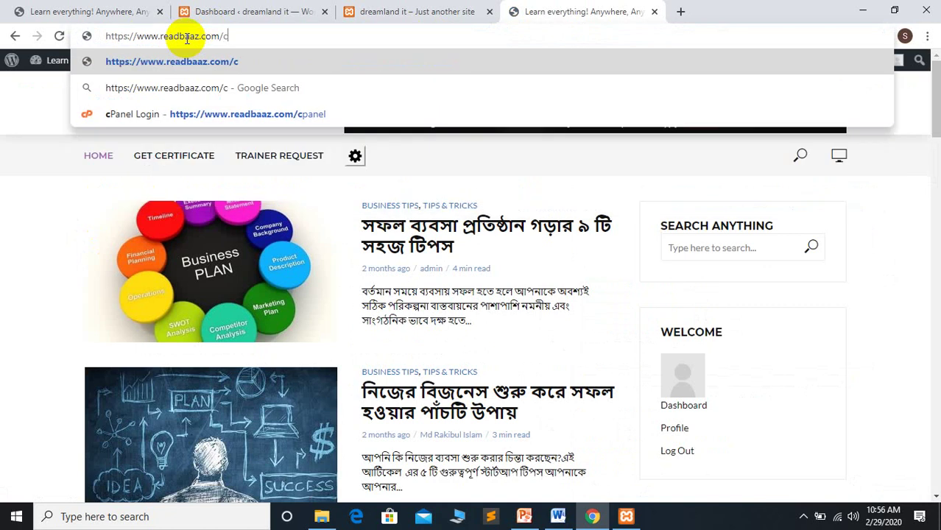
key(Down)
key(Down)
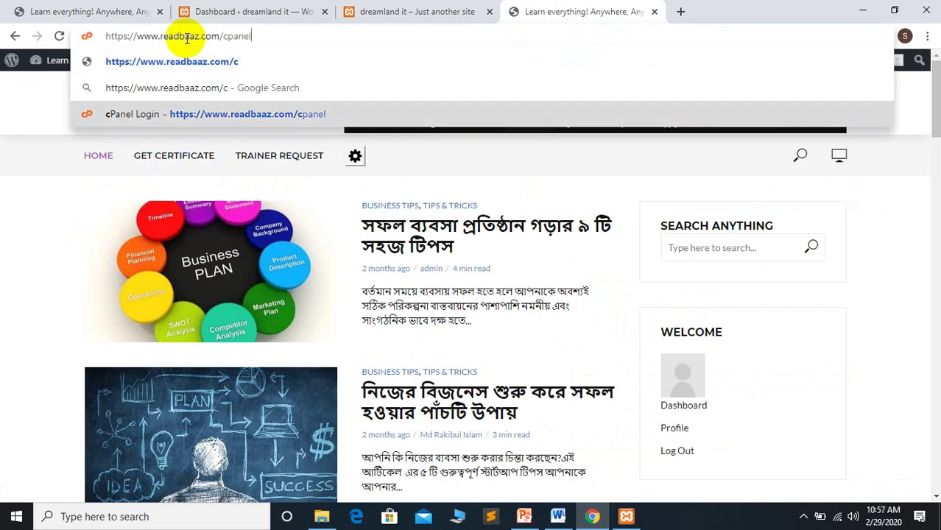
key(Return)
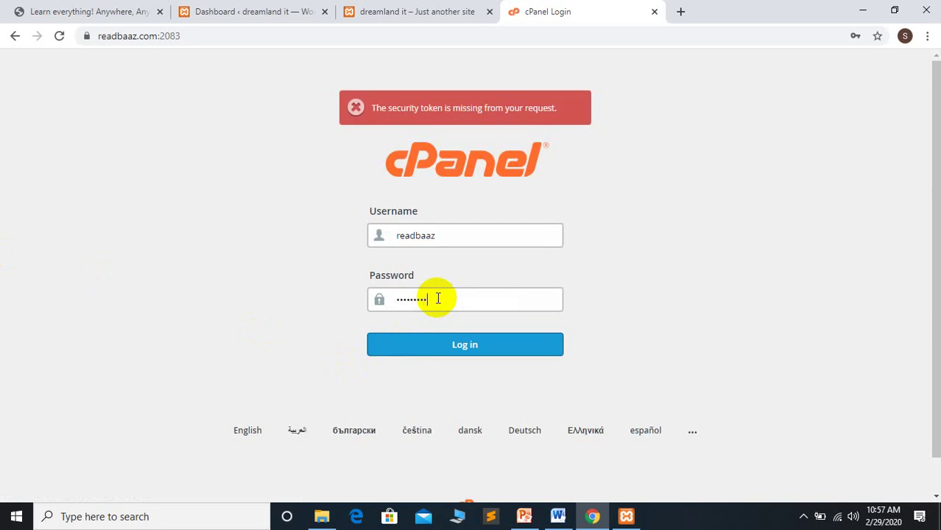
Log in to cPanel and open the Email Accounts list
key(Return)
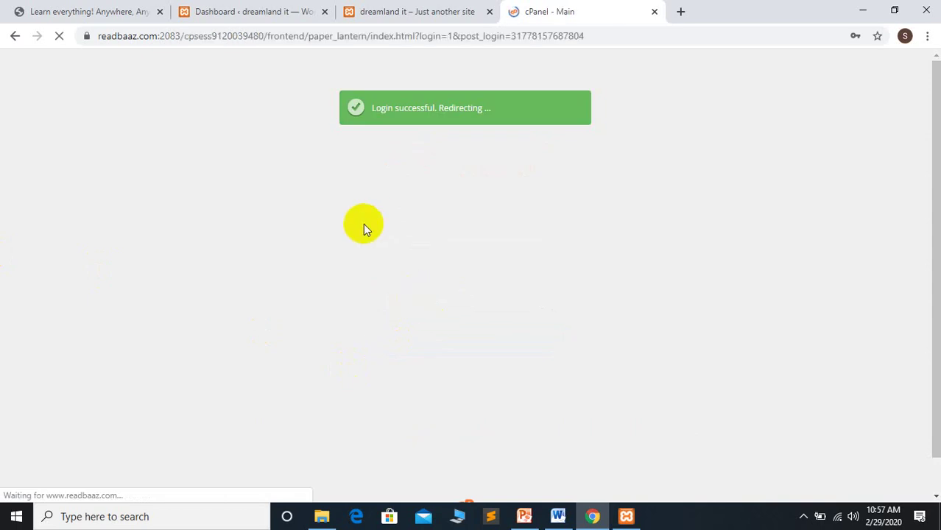
scroll(11, 330, down, 1)
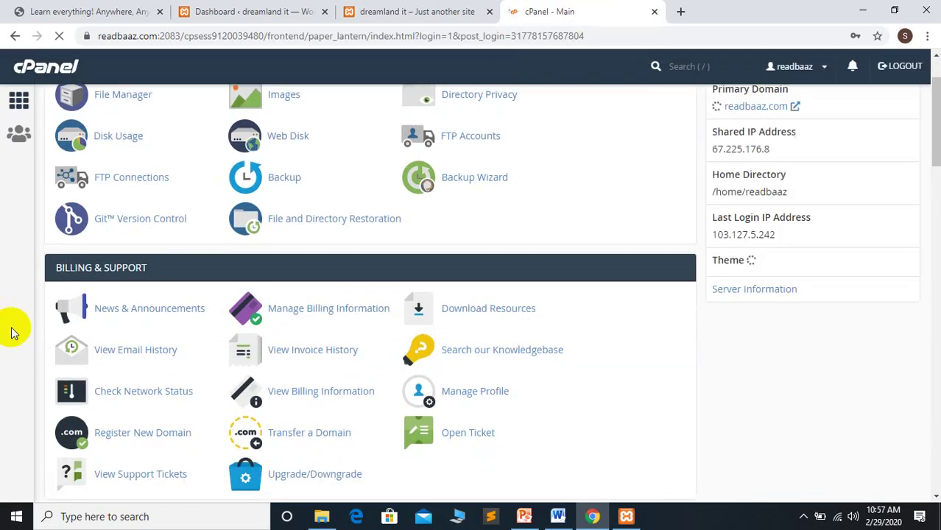
scroll(392, 261, down, 6)
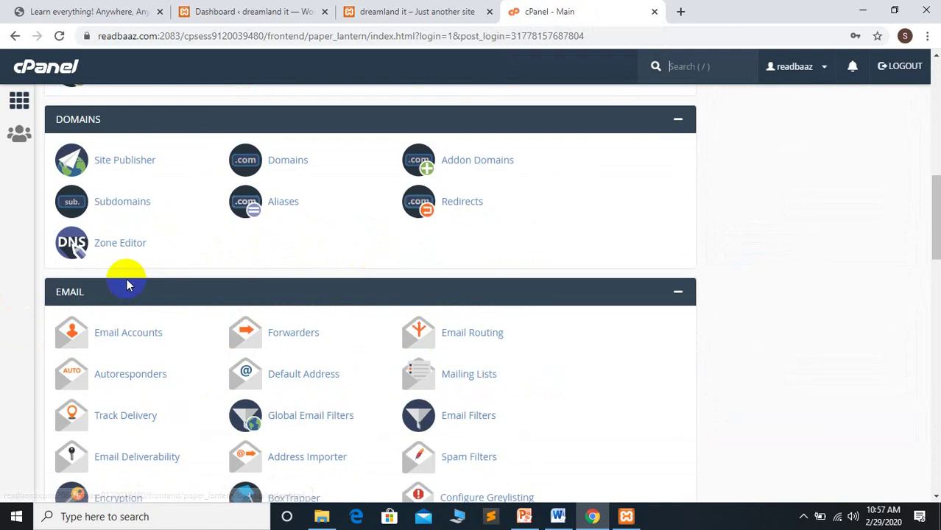
scroll(126, 284, up, 1)
scroll(204, 359, down, 2)
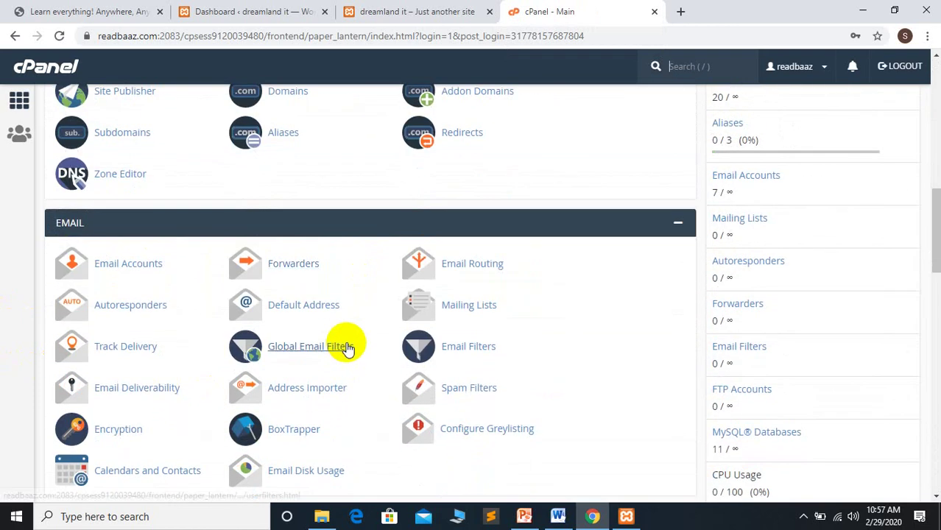
click(127, 265)
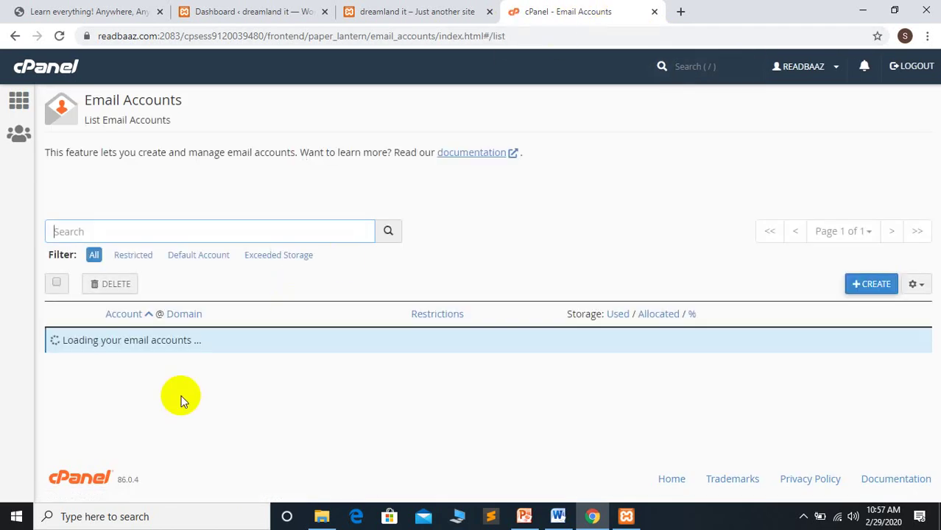
scroll(232, 373, down, 3)
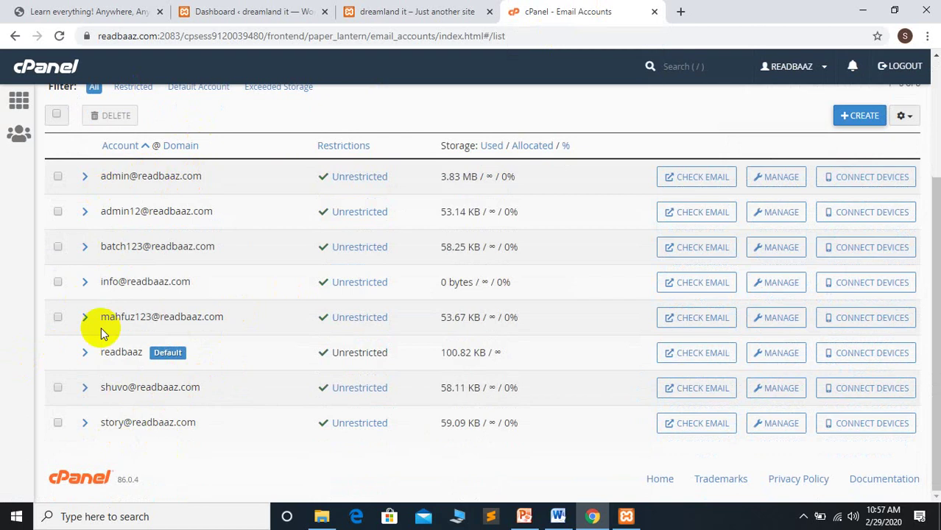
scroll(185, 262, up, 3)
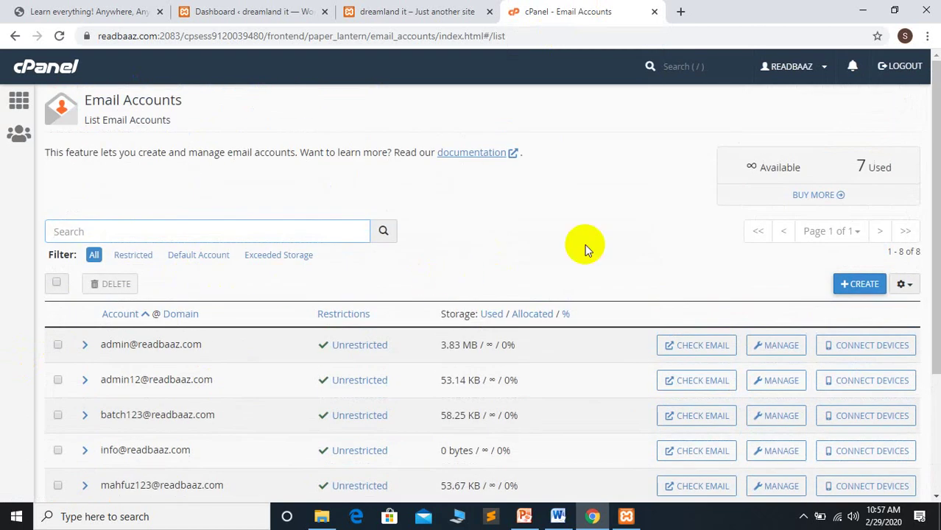
click(858, 285)
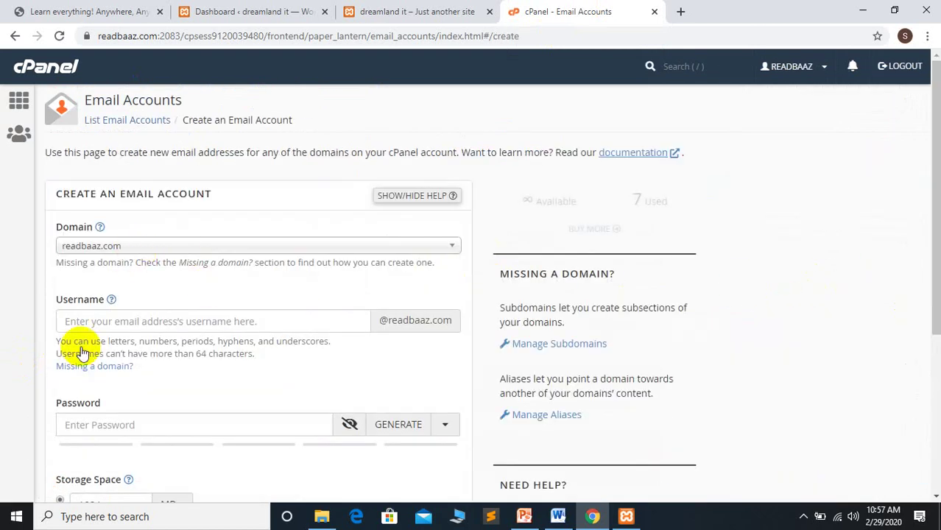
click(95, 322)
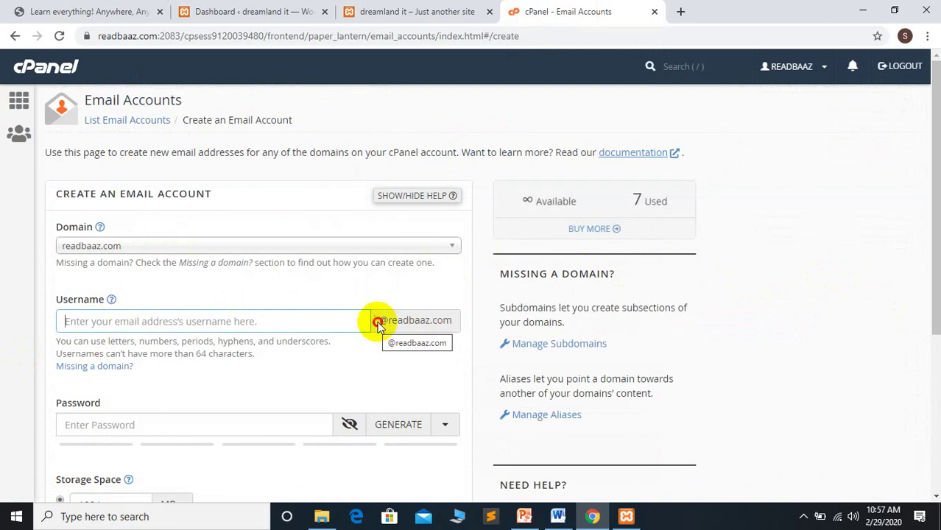
double_click(420, 329)
click(414, 326)
drag(382, 320, 421, 322)
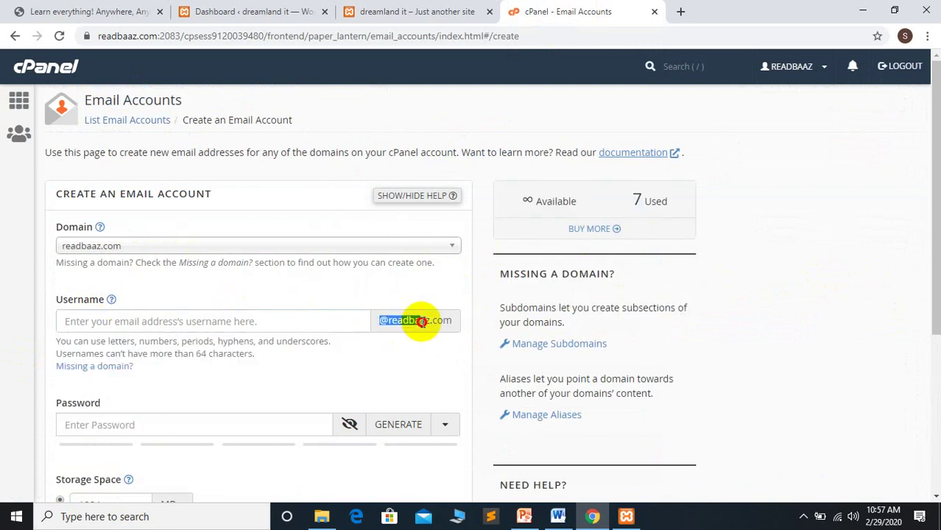
click(284, 329)
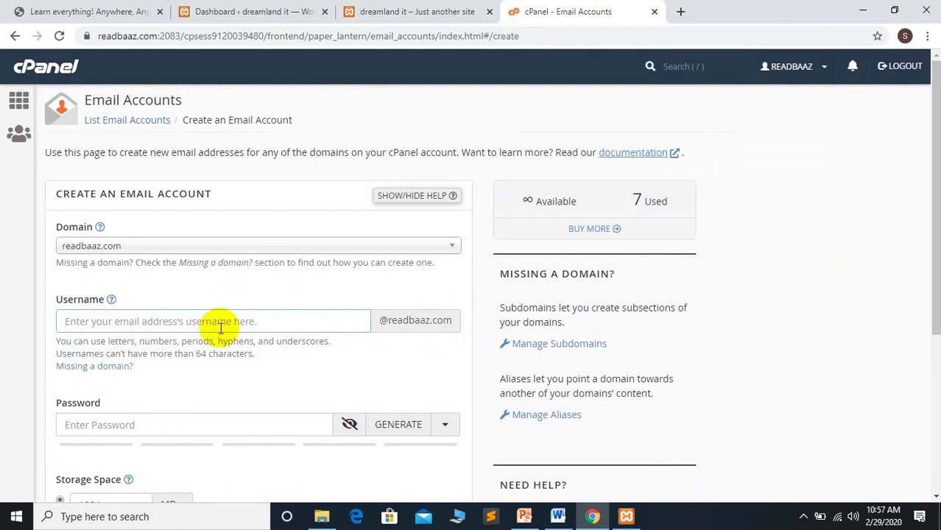
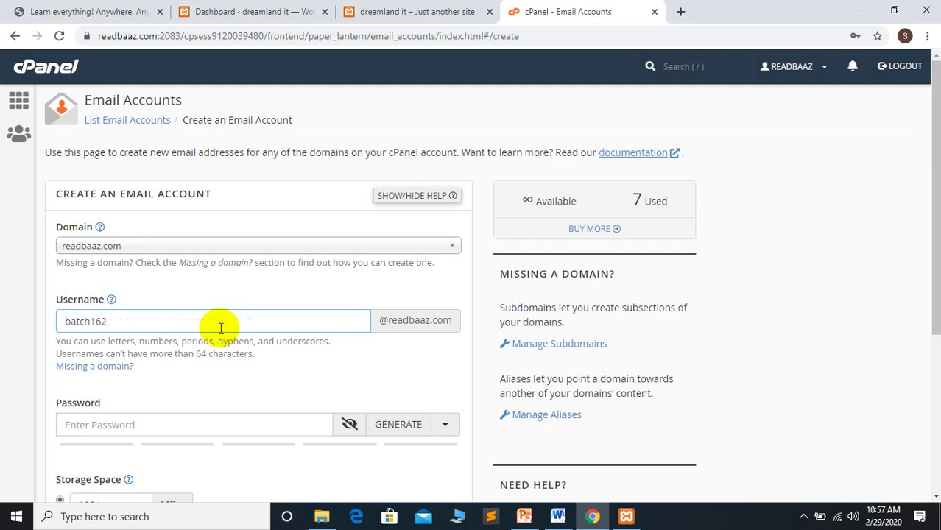
click(190, 251)
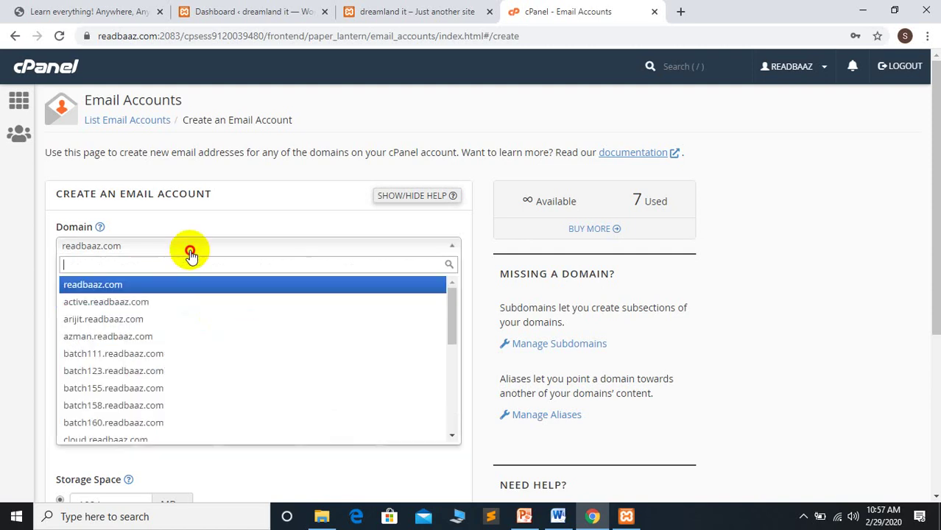
scroll(193, 364, down, 5)
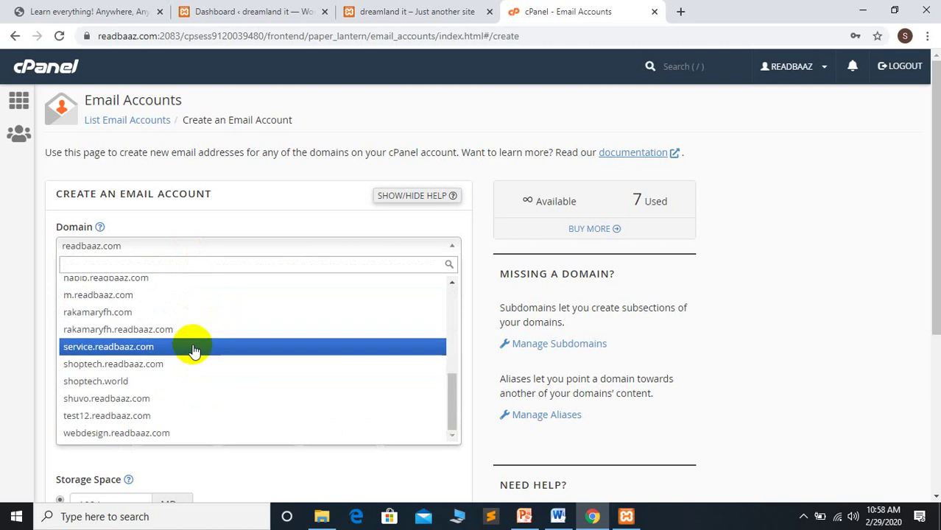
click(112, 250)
scroll(44, 368, down, 4)
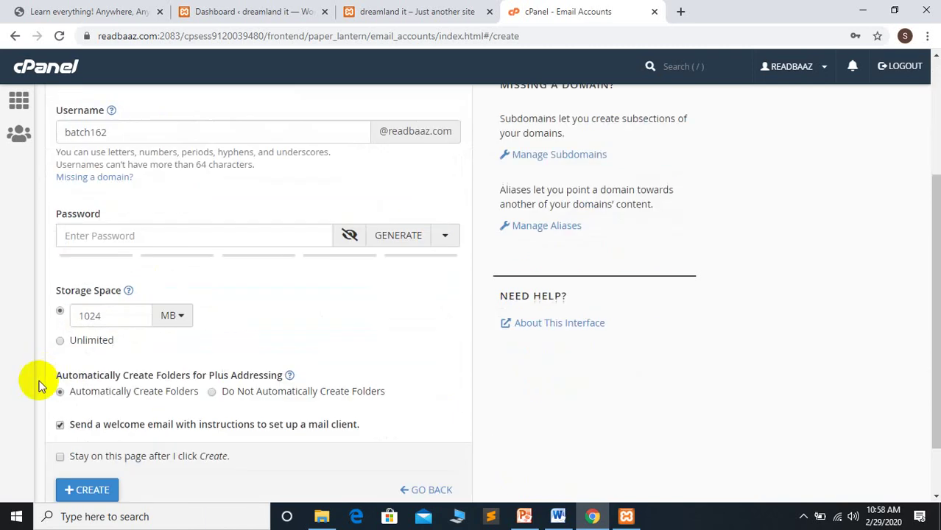
Generate a strong random password for the account and copy it
click(83, 166)
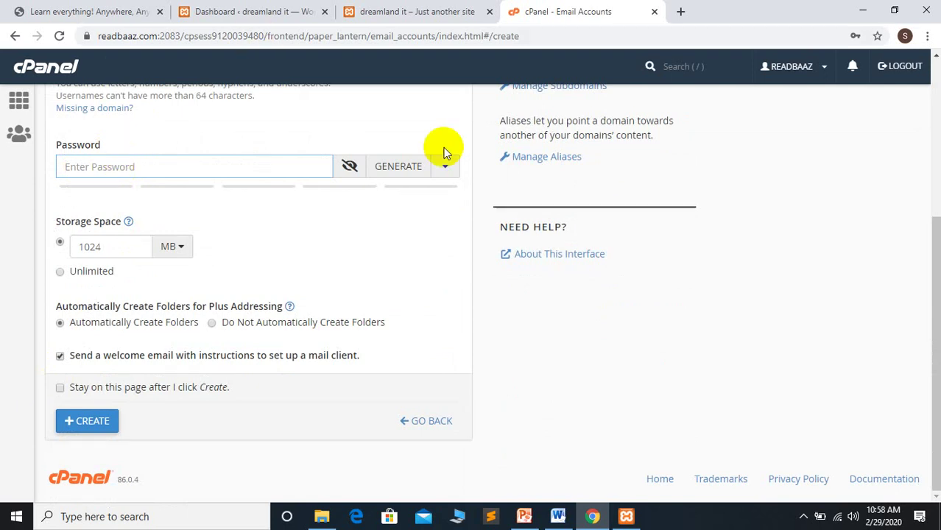
click(402, 167)
click(98, 168)
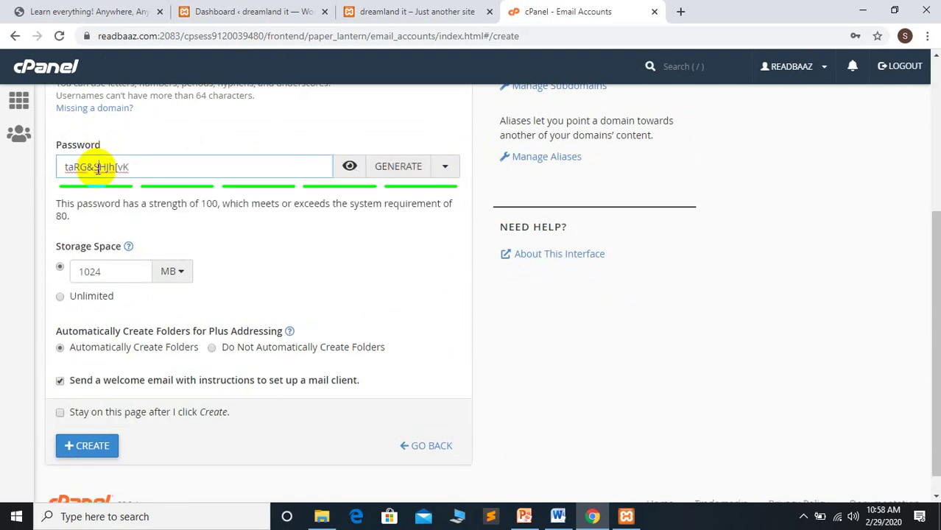
right_click(98, 168)
click(164, 220)
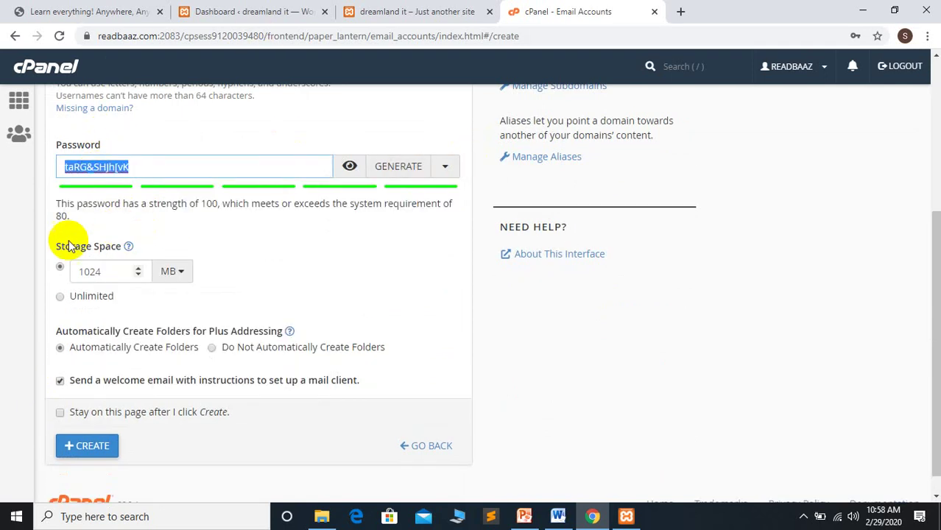
click(140, 197)
Change the mailbox storage from 1024 MB to Unlimited and create the account
scroll(294, 221, down, 1)
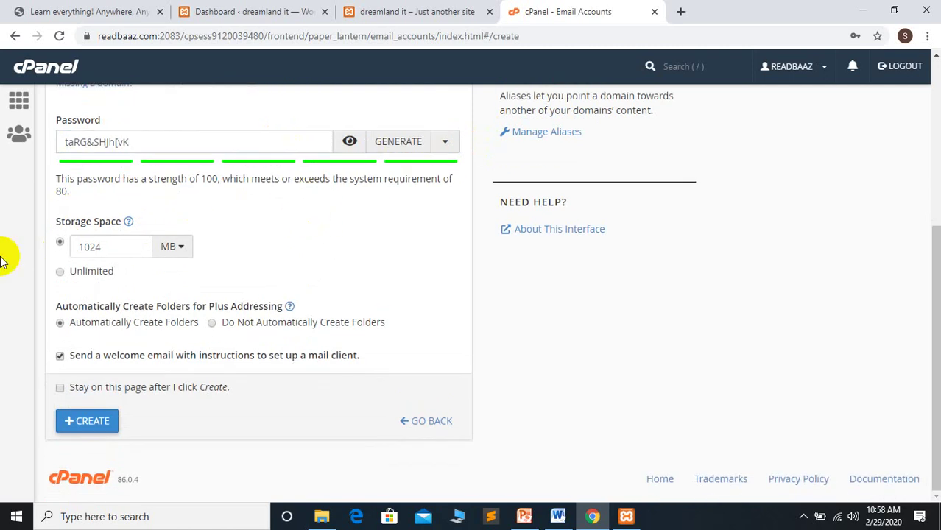
double_click(114, 248)
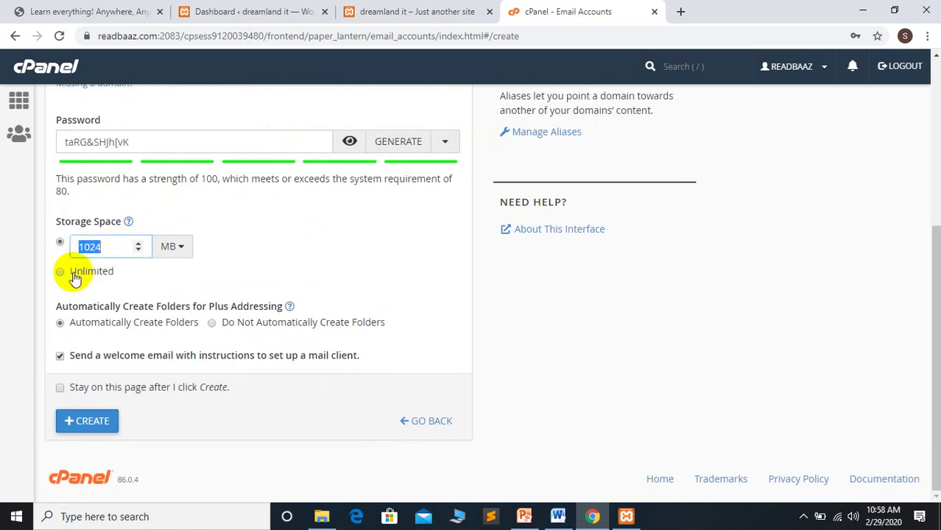
click(77, 269)
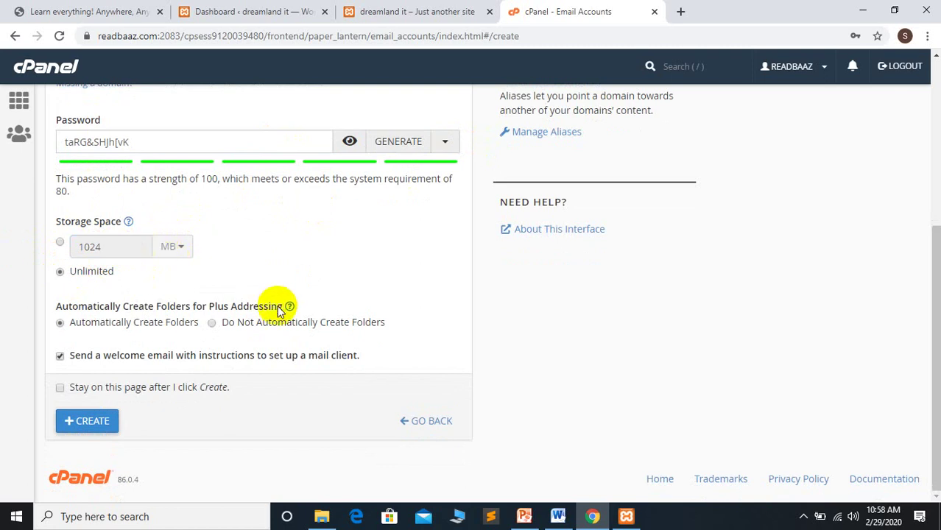
scroll(199, 348, up, 5)
scroll(192, 325, down, 4)
scroll(143, 389, up, 3)
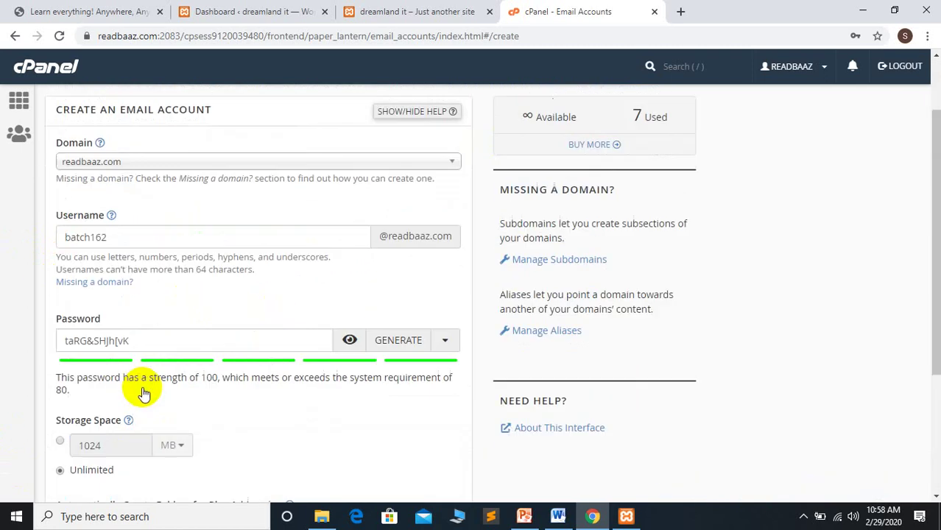
scroll(236, 236, down, 3)
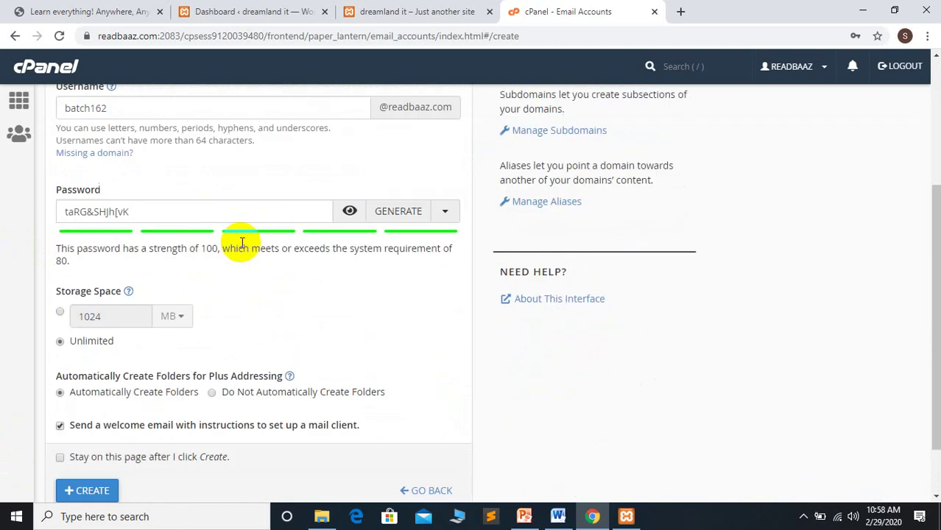
click(86, 421)
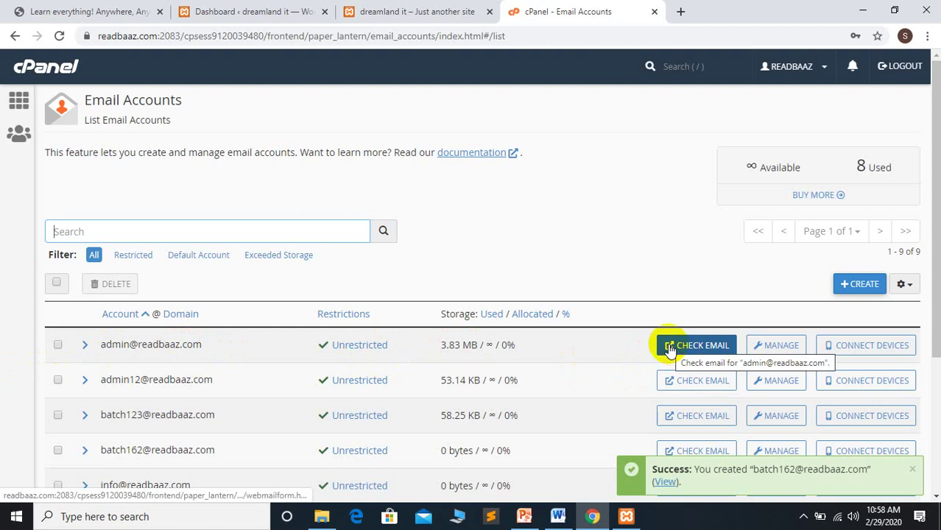
scroll(184, 344, down, 3)
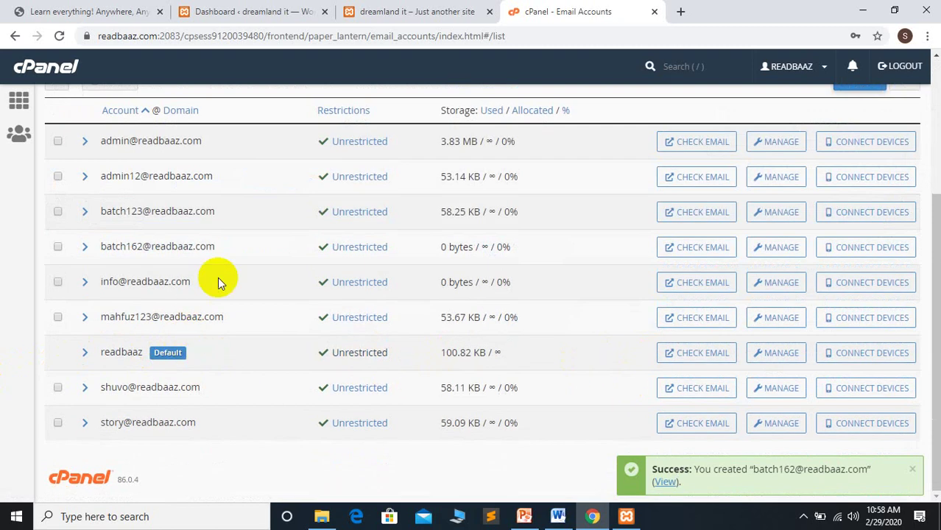
drag(120, 246, 200, 247)
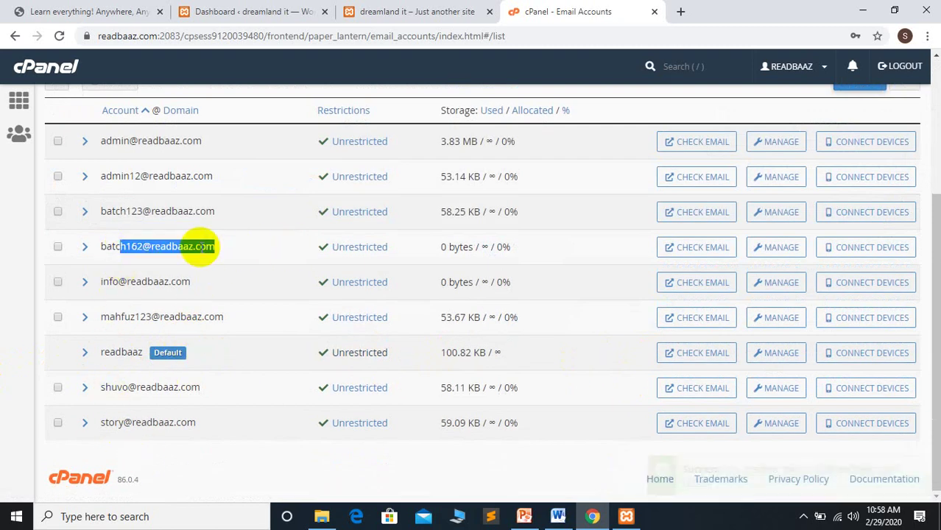
click(169, 248)
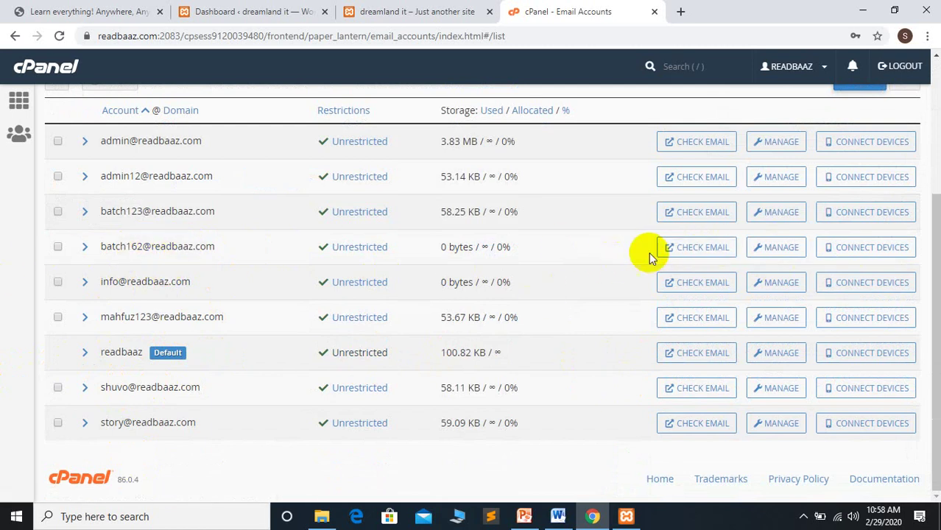
click(691, 249)
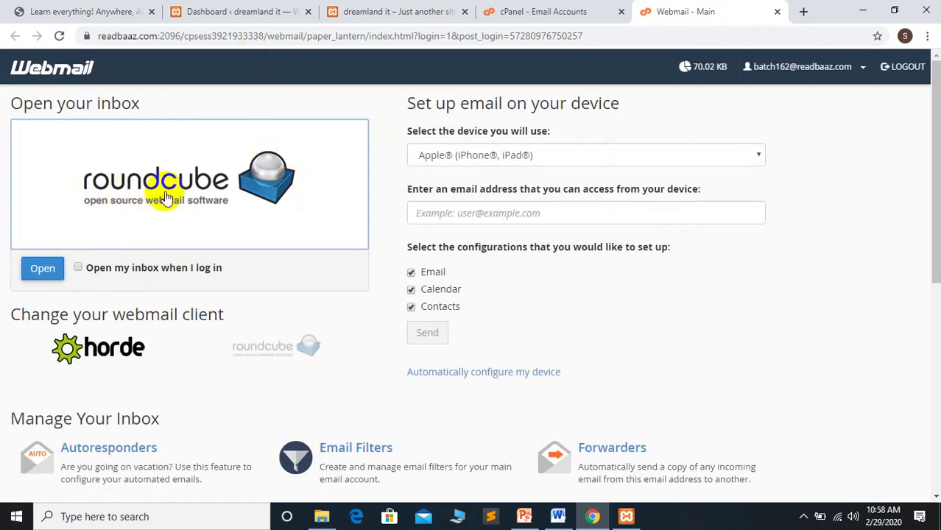
Open the Roundcube inbox and read the email configuration settings message
click(33, 270)
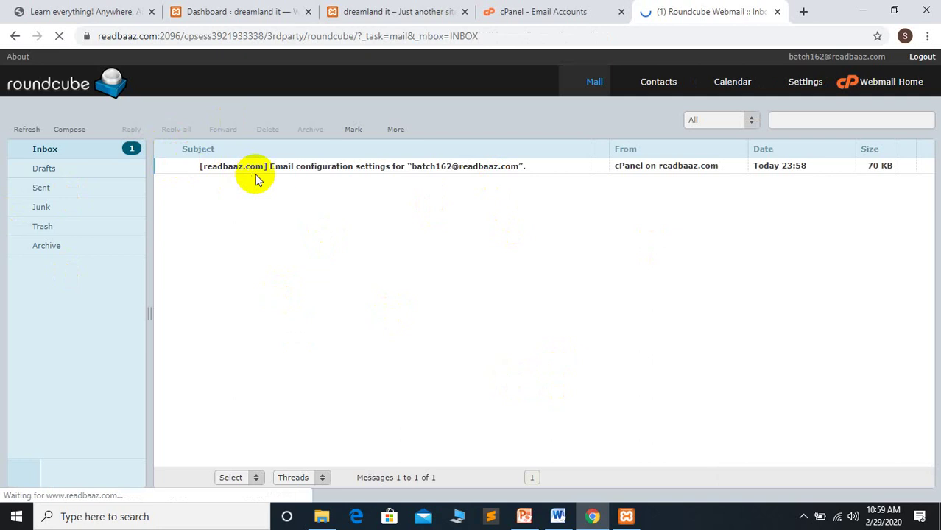
drag(790, 59, 893, 60)
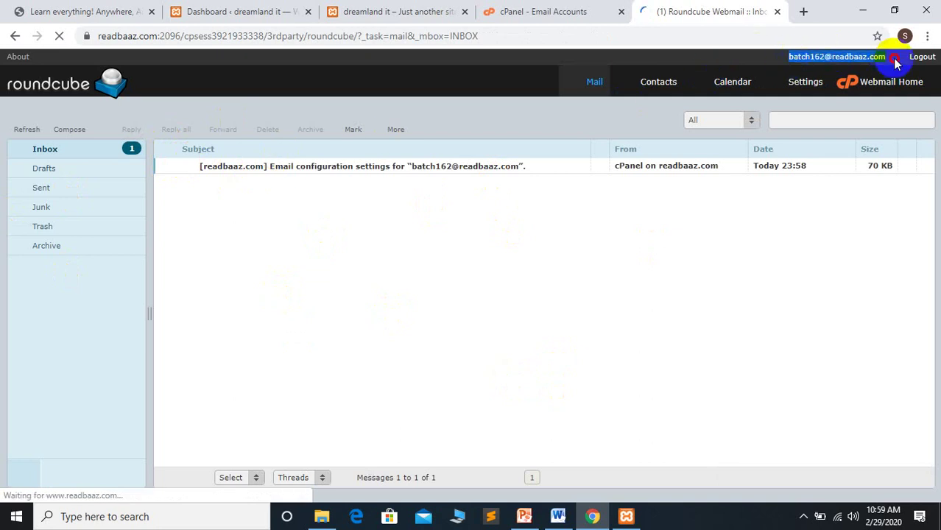
click(818, 59)
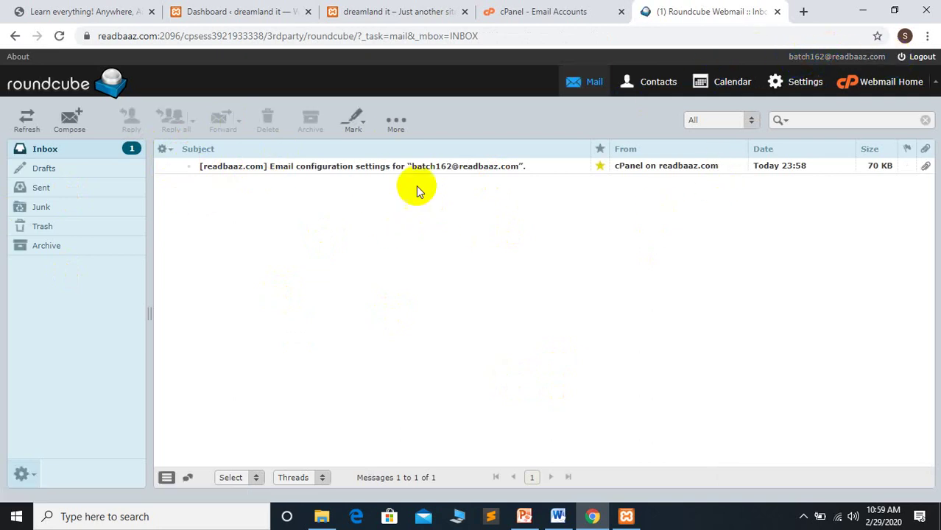
double_click(335, 168)
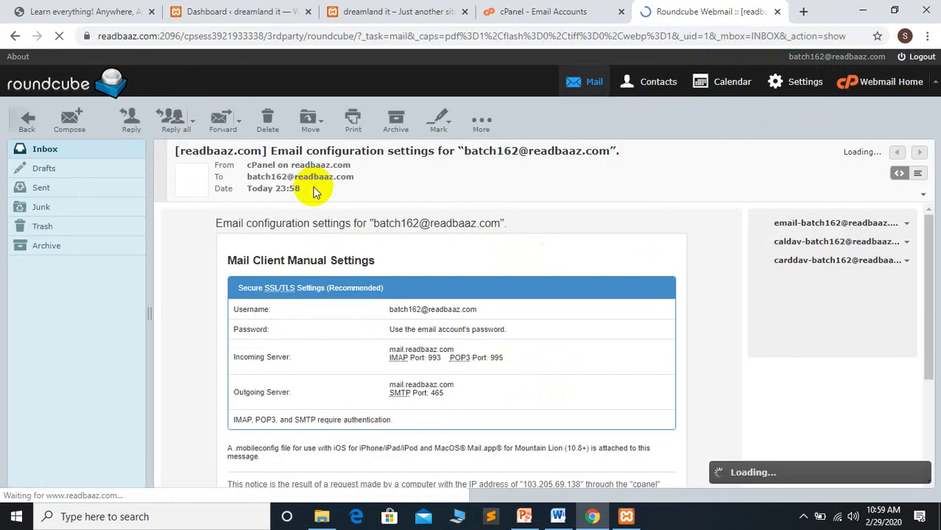
scroll(374, 324, down, 3)
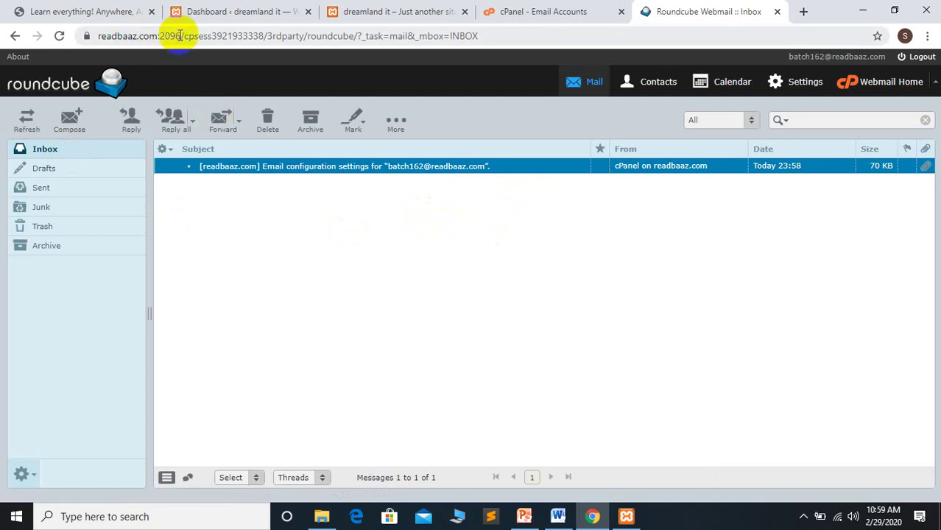
Copy the webmail server address from the URL and paste it after the cPanel tab's address
drag(179, 35, 96, 33)
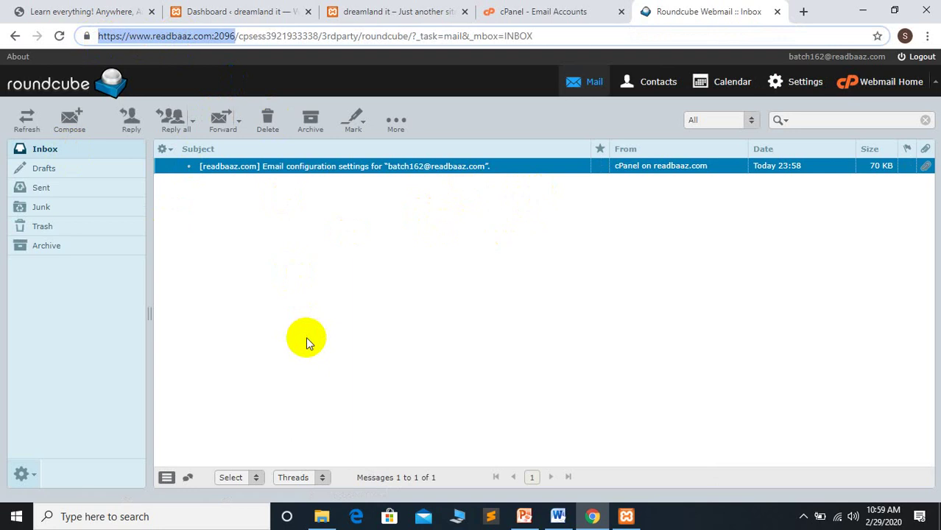
click(310, 291)
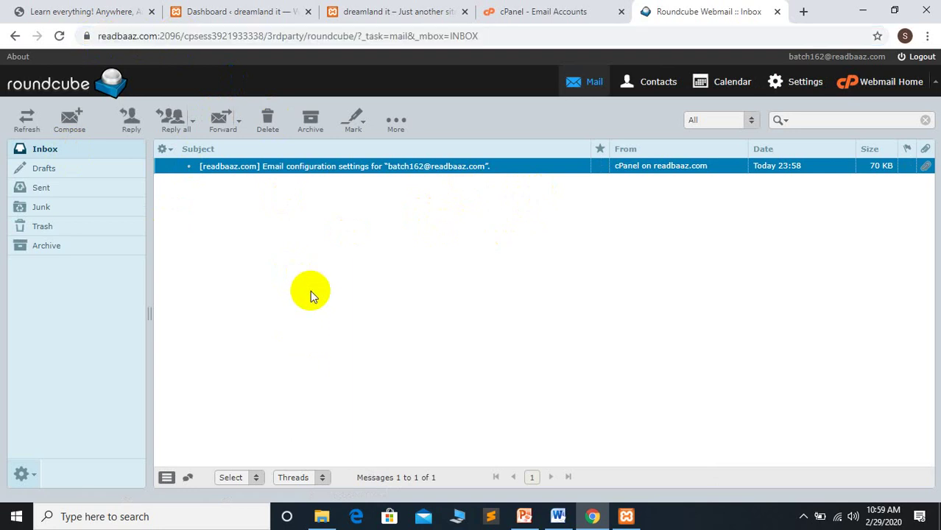
drag(179, 33, 94, 34)
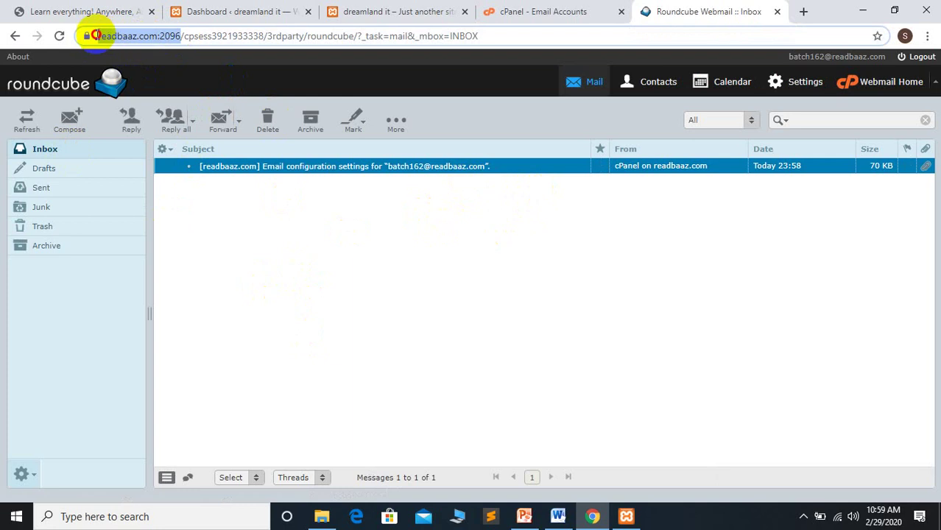
click(213, 34)
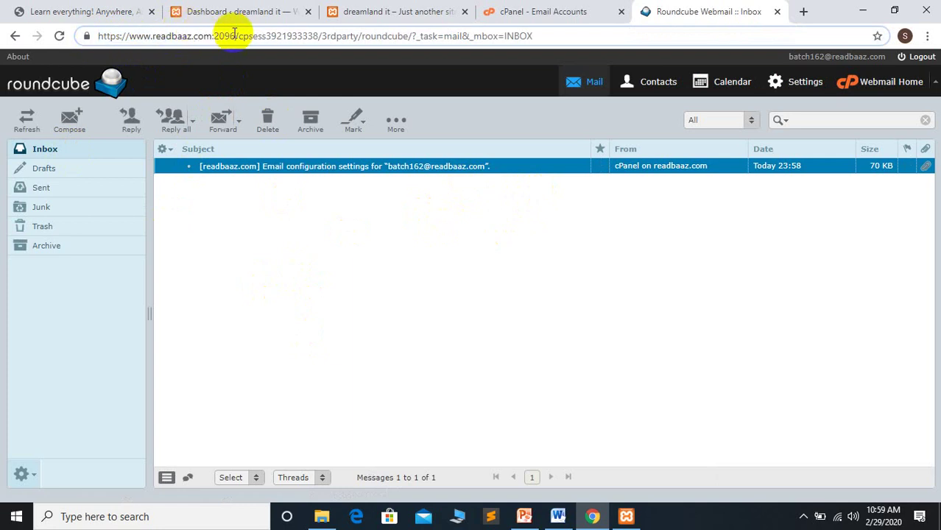
drag(234, 33, 79, 33)
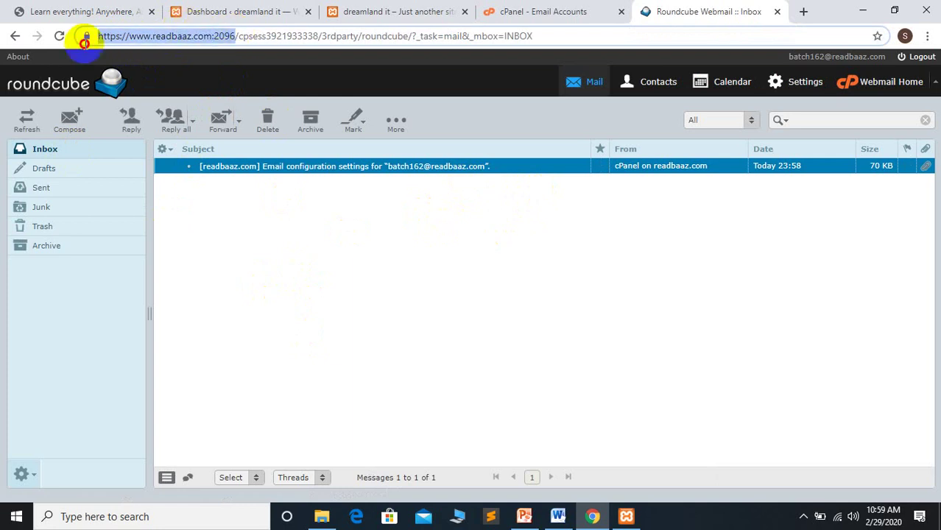
click(537, 7)
click(526, 35)
click(531, 35)
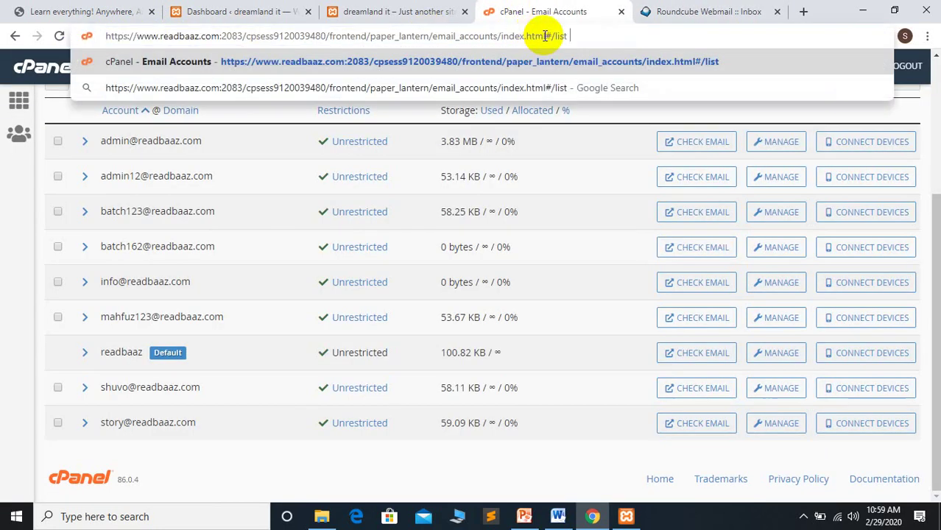
key(ctrl+v)
click(685, 9)
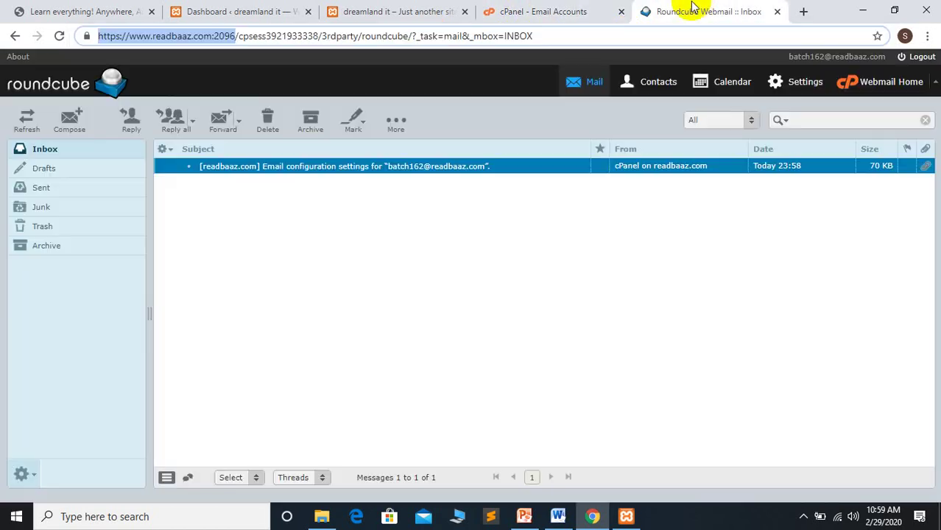
click(802, 12)
key(ctrl+v)
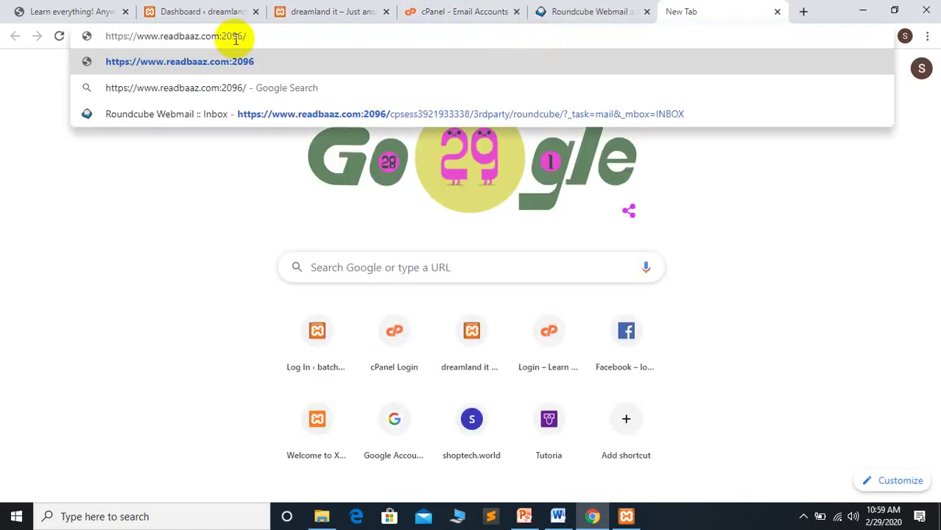
key(Return)
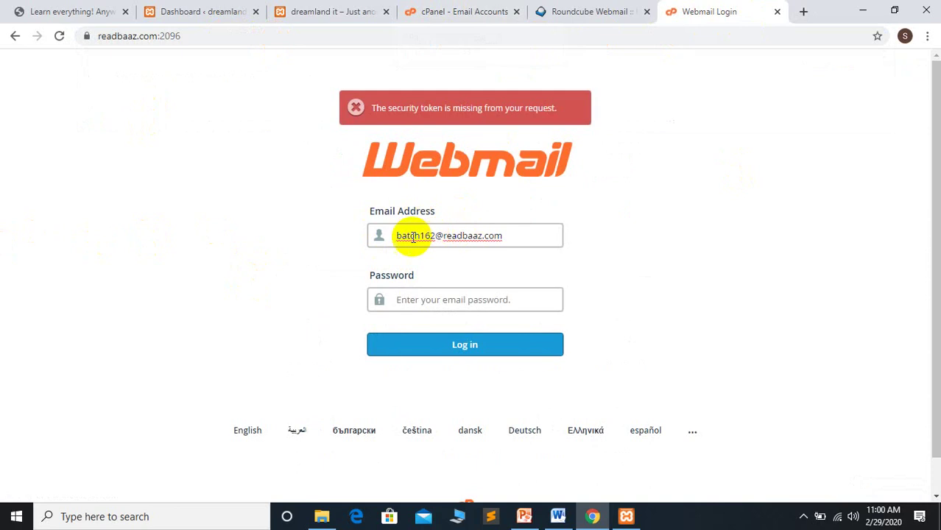
Copy the account password from the cPanel tab, paste it into the login form, and log in
click(445, 296)
click(569, 6)
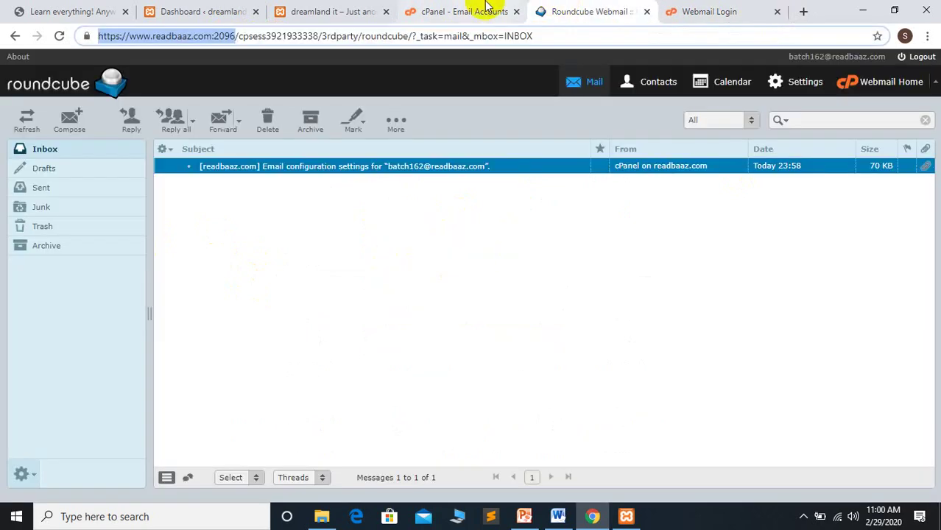
click(453, 10)
click(544, 9)
click(475, 14)
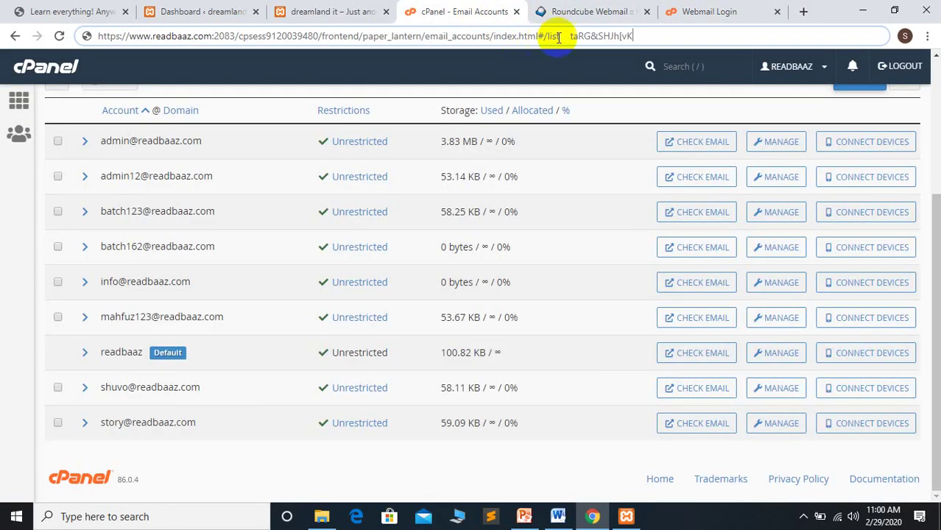
drag(571, 36, 659, 35)
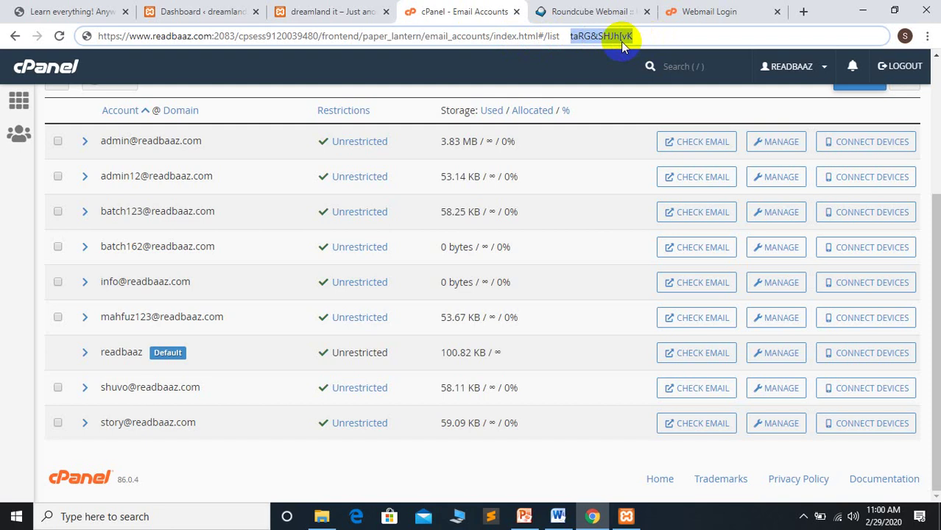
click(710, 11)
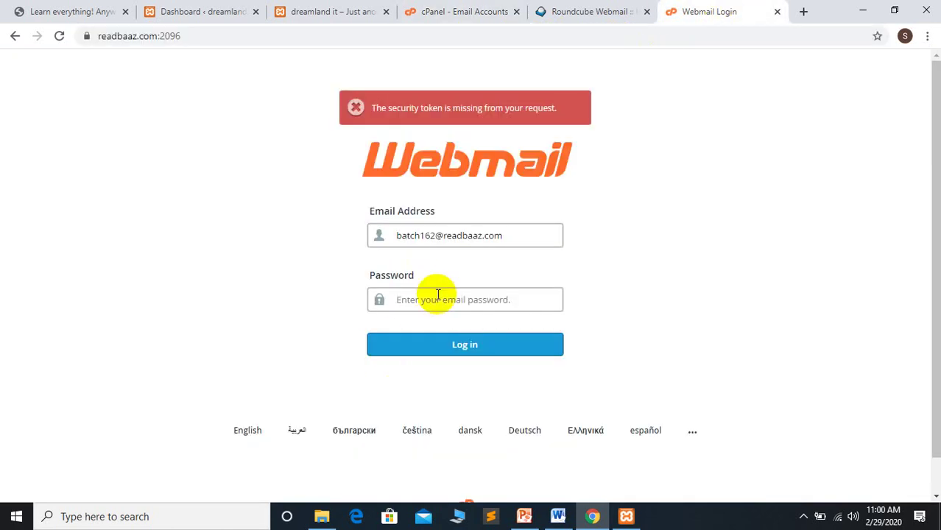
key(ctrl+v)
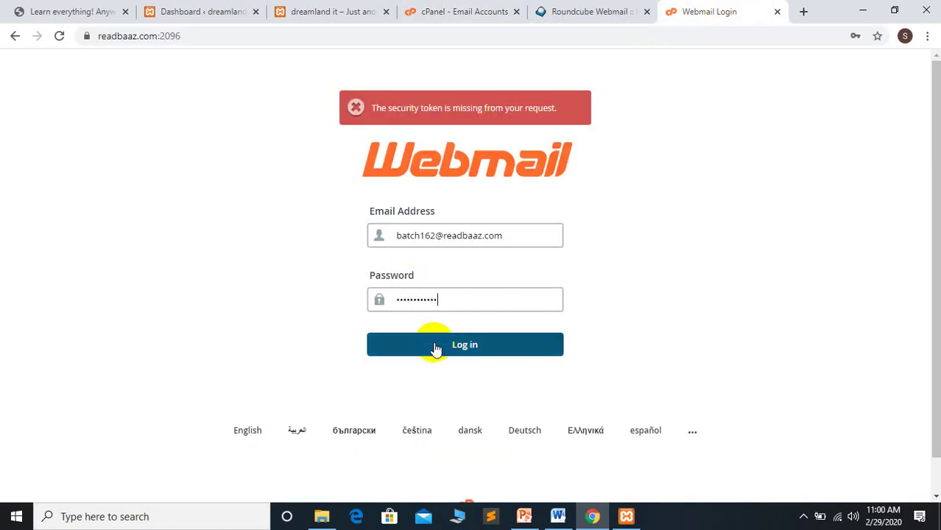
click(435, 347)
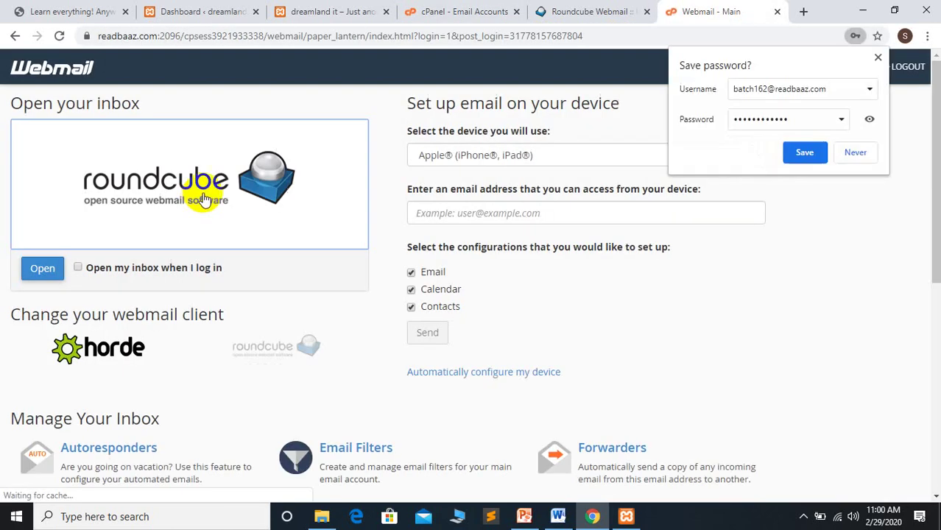
Open Roundcube, decline saving the password, and select the configuration settings message
click(44, 269)
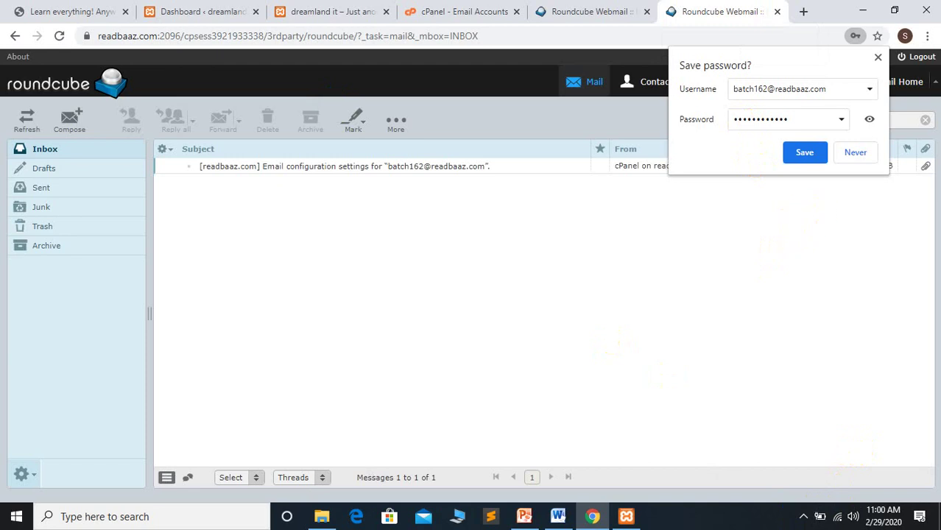
click(854, 153)
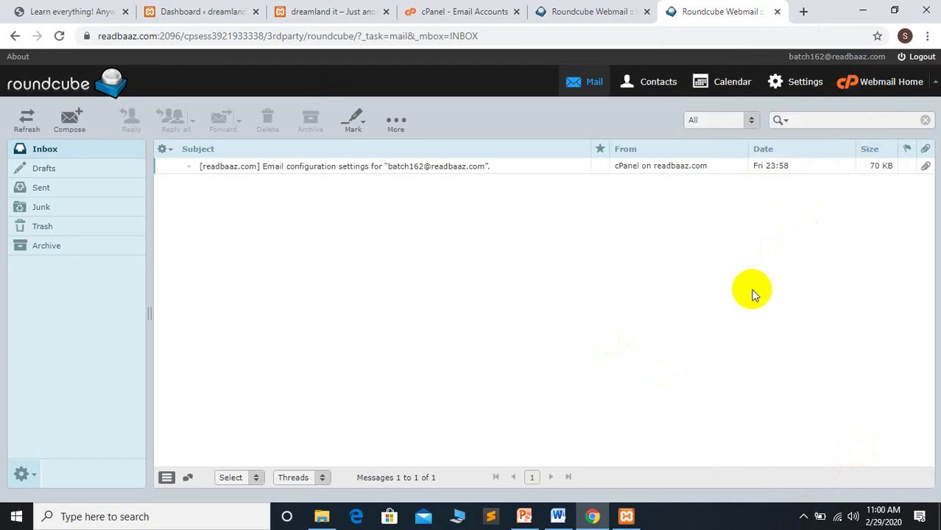
click(378, 169)
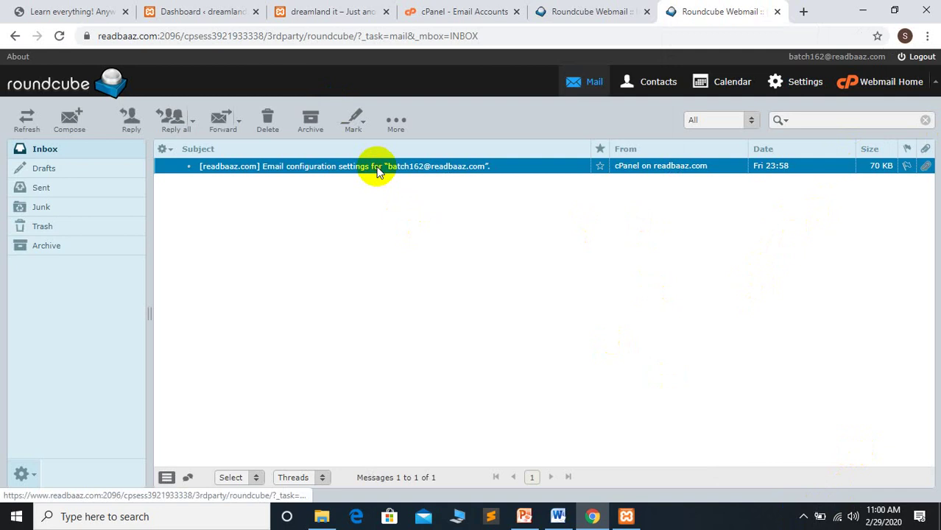
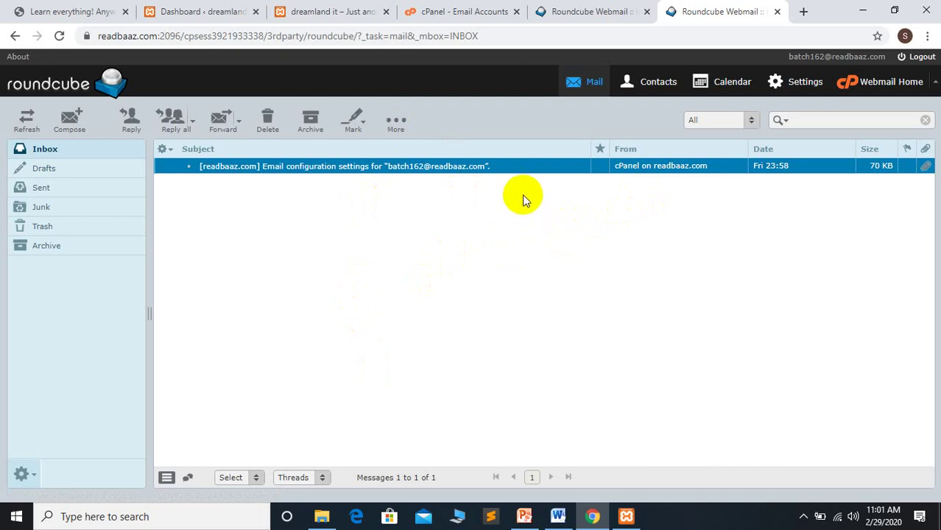
Look through the dreamland blog, cPanel Email Accounts and first Roundcube inbox tabs
click(505, 116)
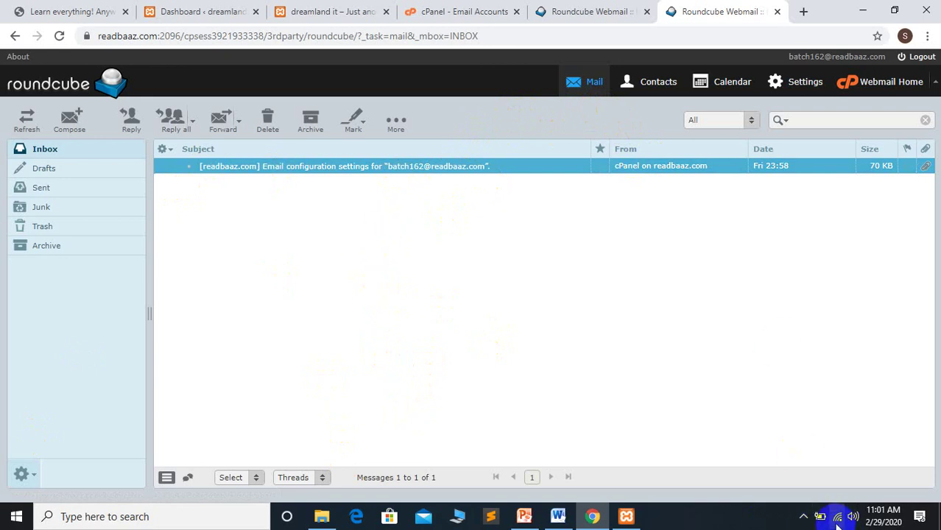
mouse_move(837, 523)
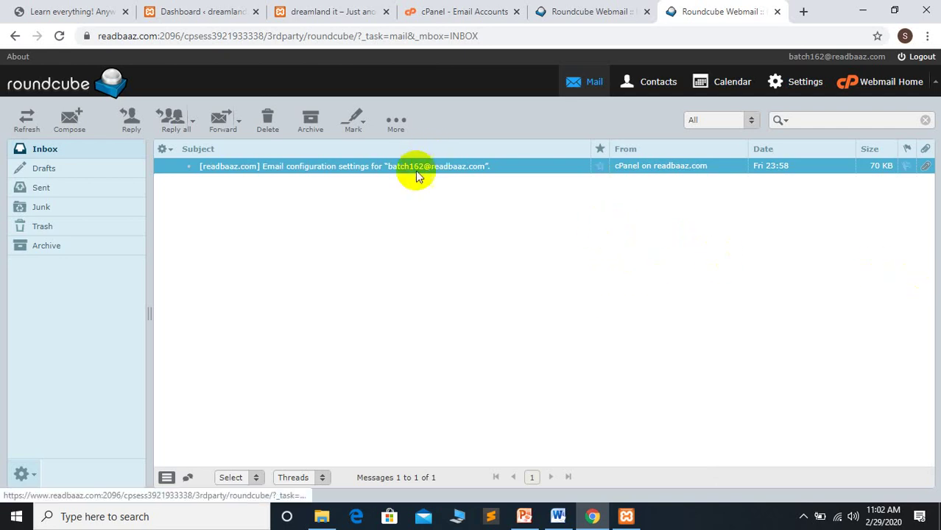
click(351, 6)
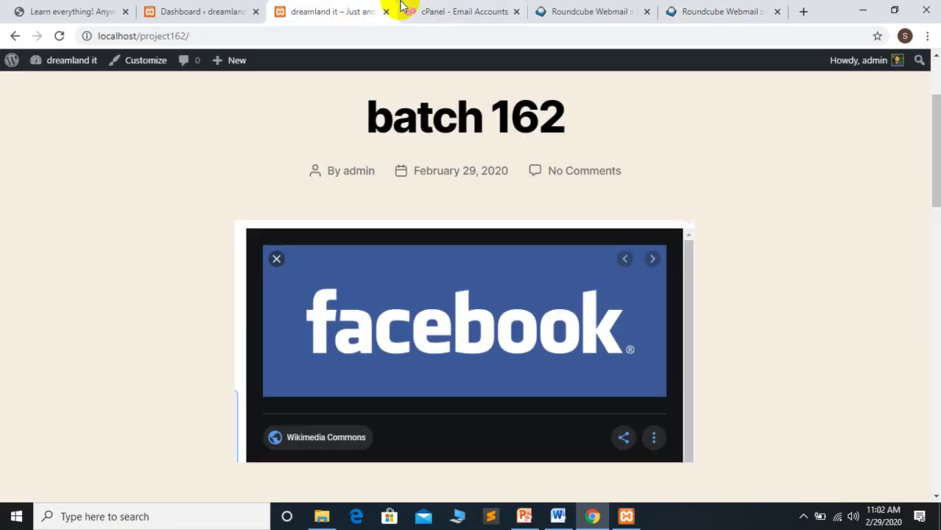
click(462, 7)
click(556, 9)
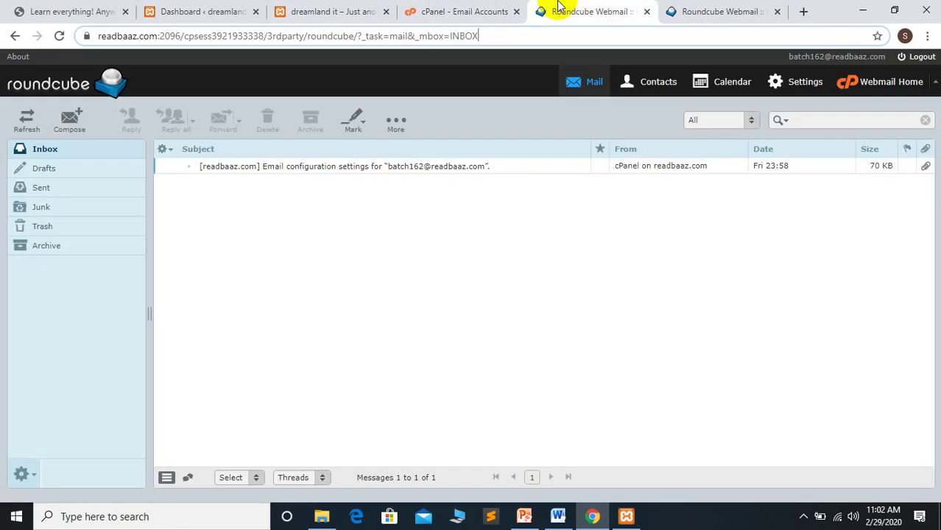
click(455, 9)
click(557, 9)
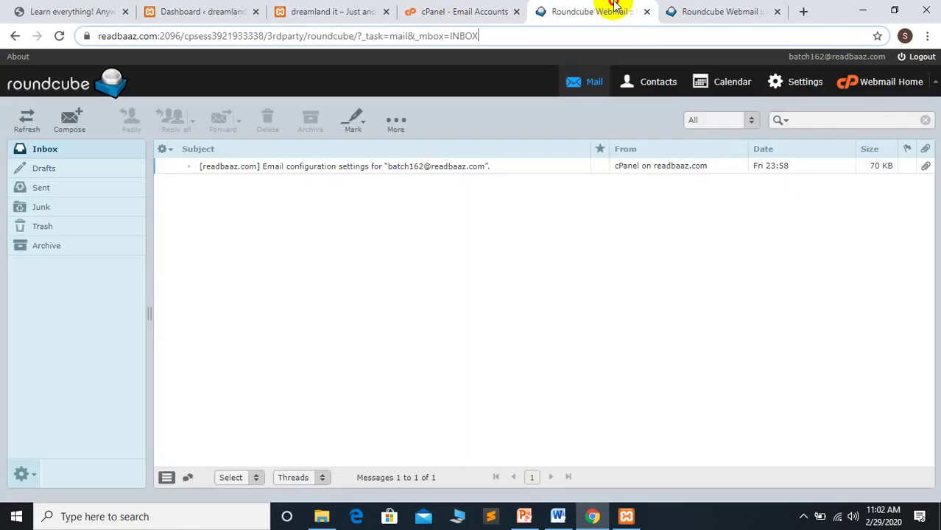
Toggle between the two Roundcube inbox tabs and settle on the second one
click(667, 9)
click(600, 8)
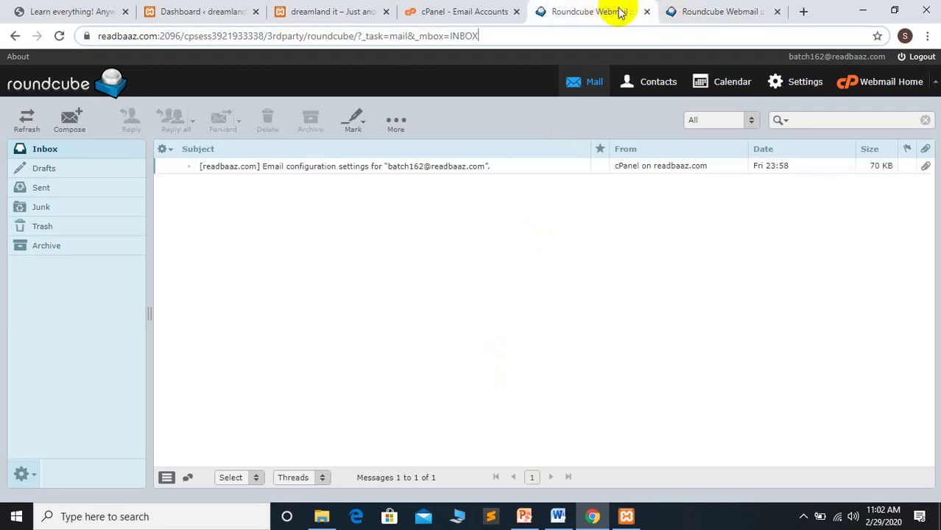
click(455, 9)
click(616, 10)
click(674, 9)
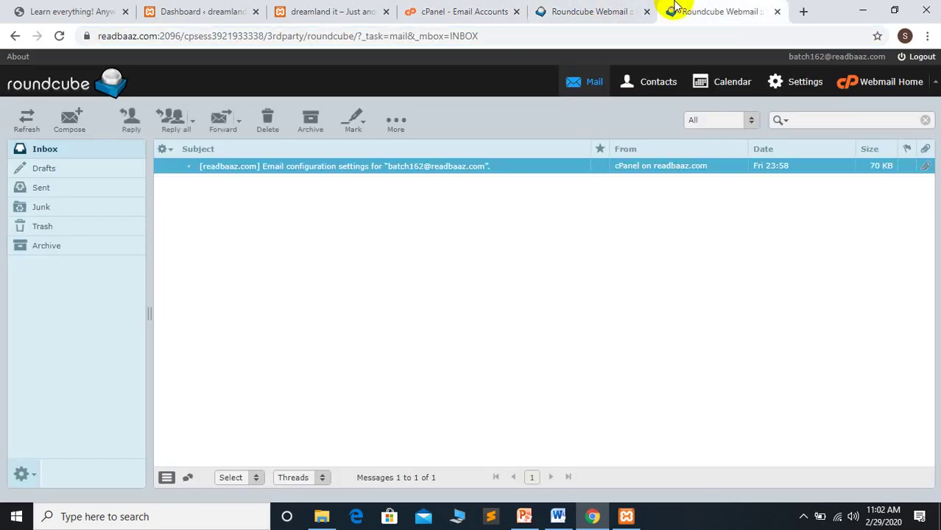
click(552, 7)
click(698, 12)
click(632, 9)
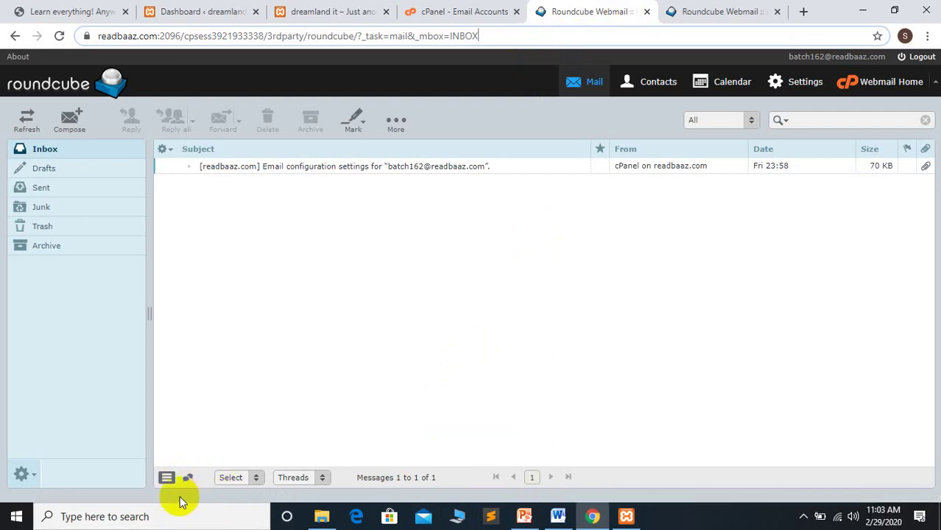
click(582, 11)
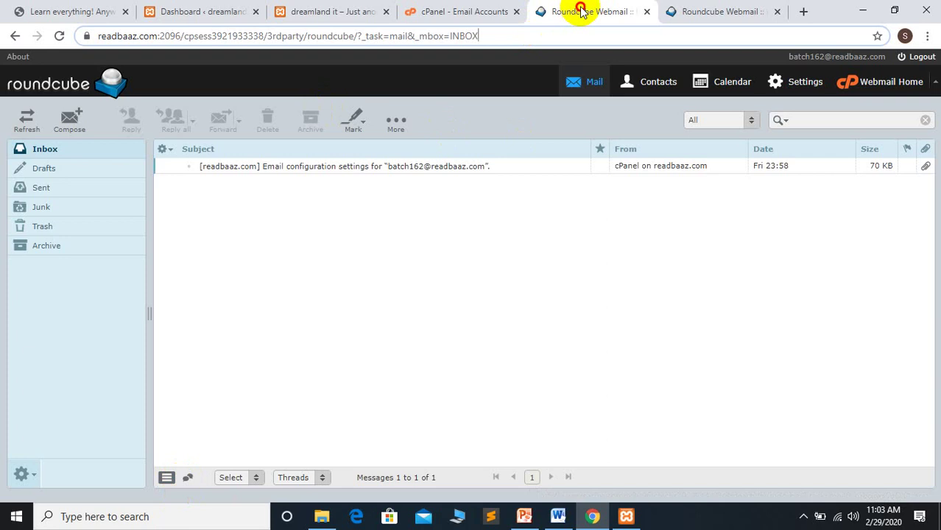
Close both Roundcube, cPanel, dreamland and WordPress Dashboard tabs, then open a new tab
click(646, 12)
click(507, 12)
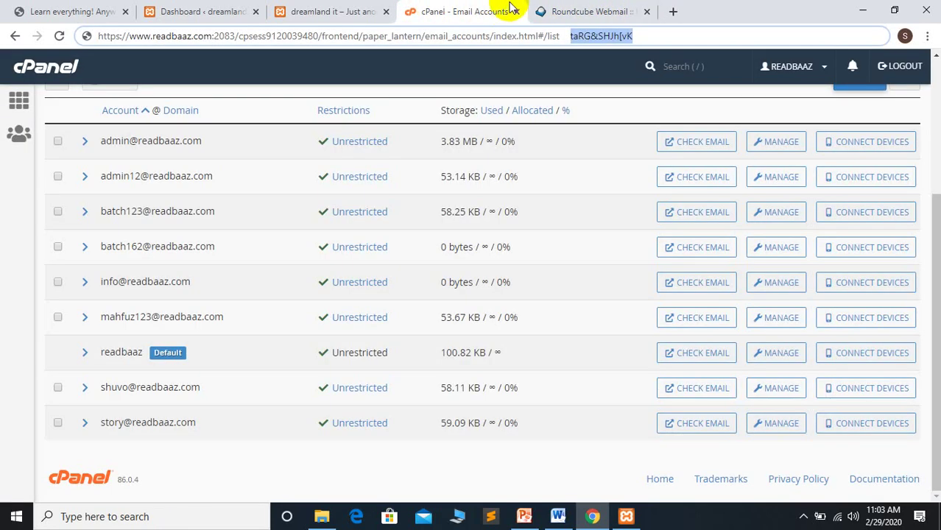
click(514, 12)
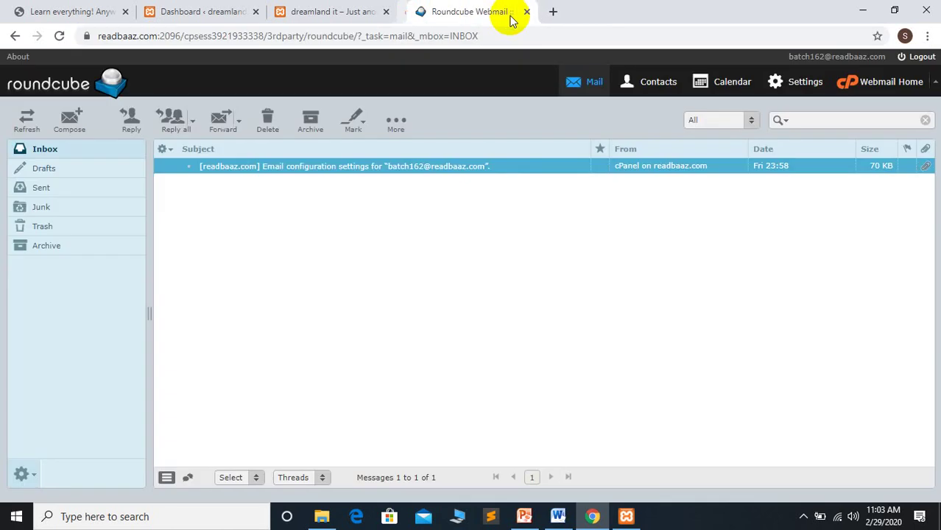
click(361, 14)
drag(451, 12, 376, 16)
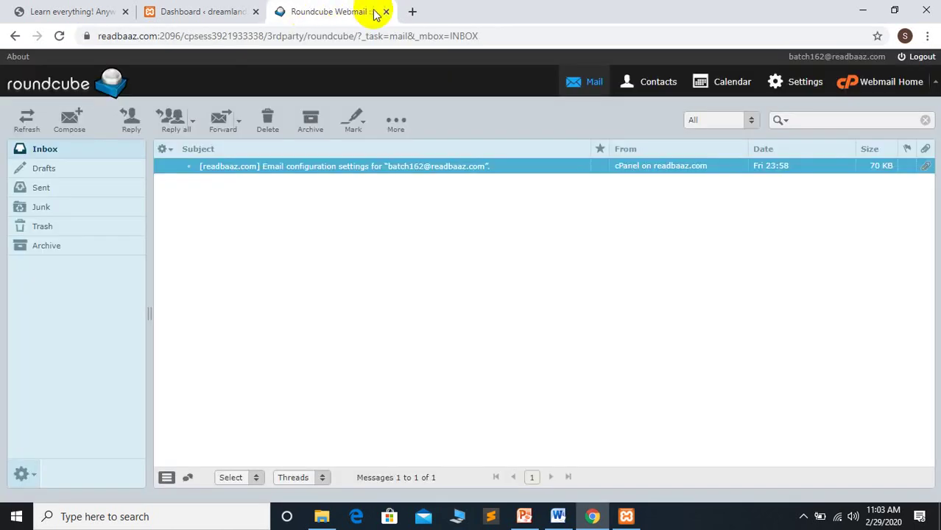
click(385, 13)
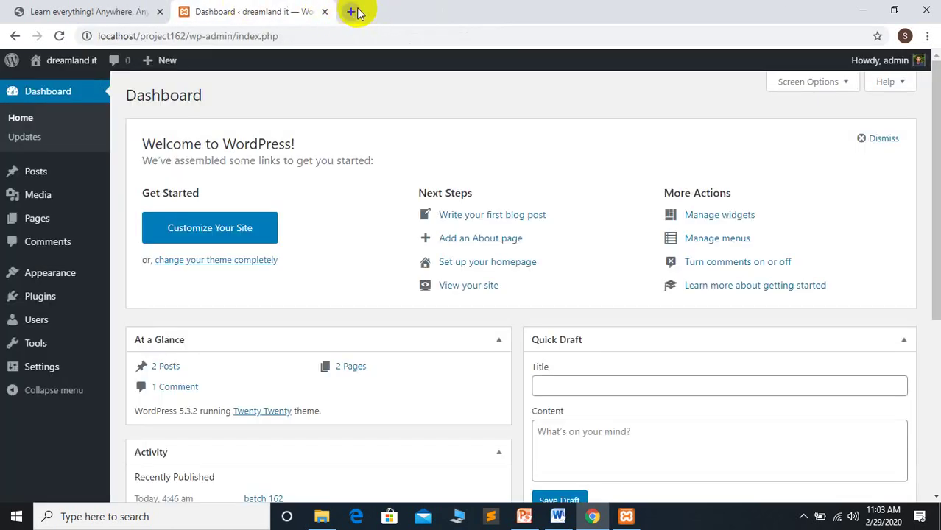
click(324, 11)
click(184, 12)
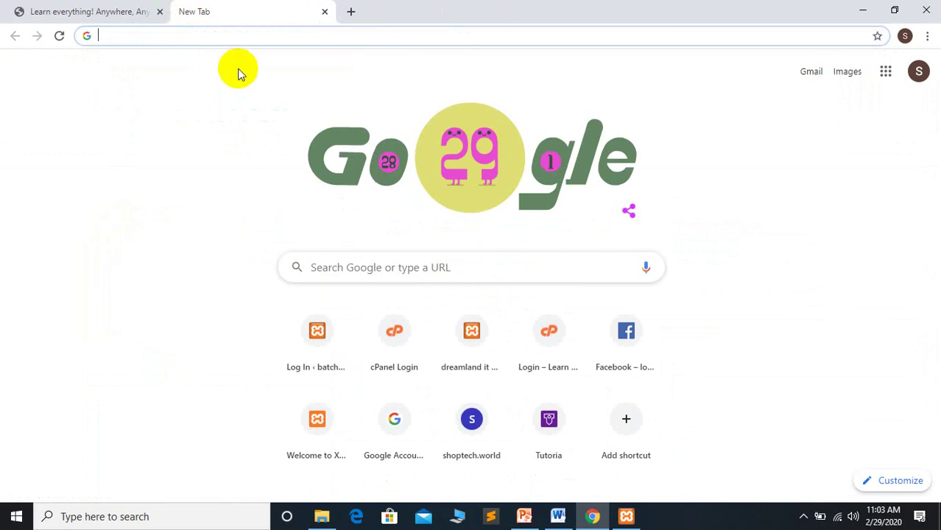
Search Google for 'domain name search' using the address bar autocomplete
click(175, 183)
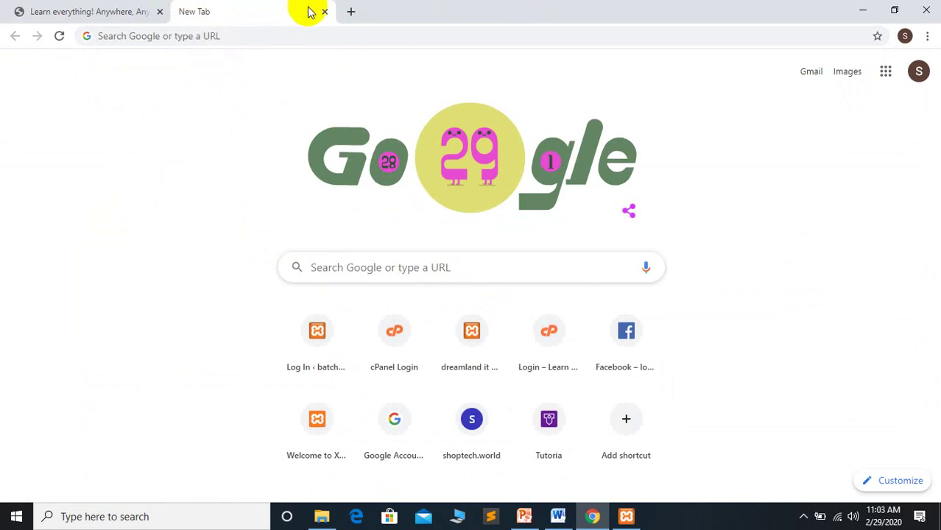
click(242, 38)
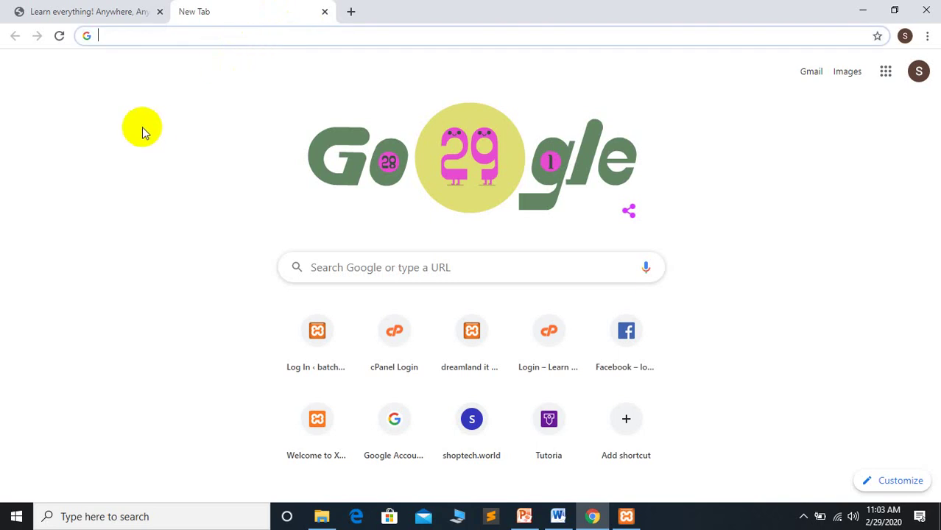
click(219, 64)
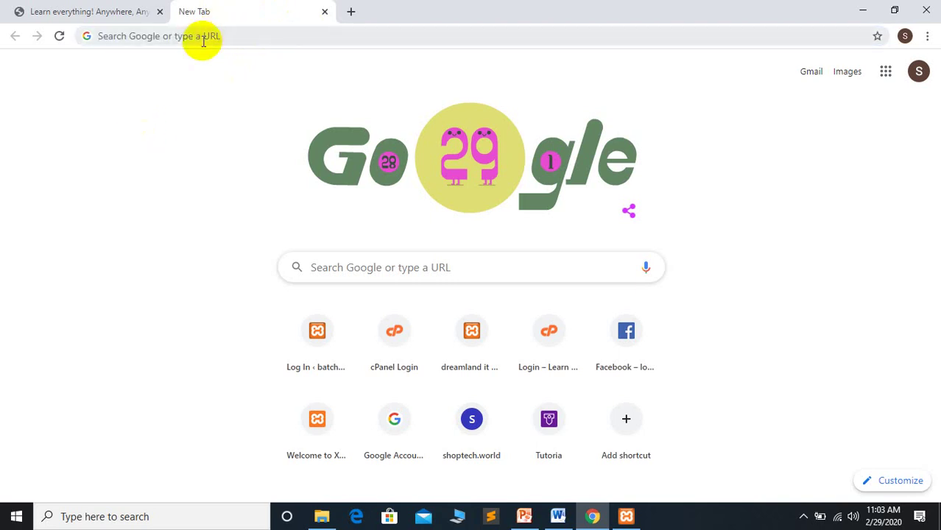
click(203, 42)
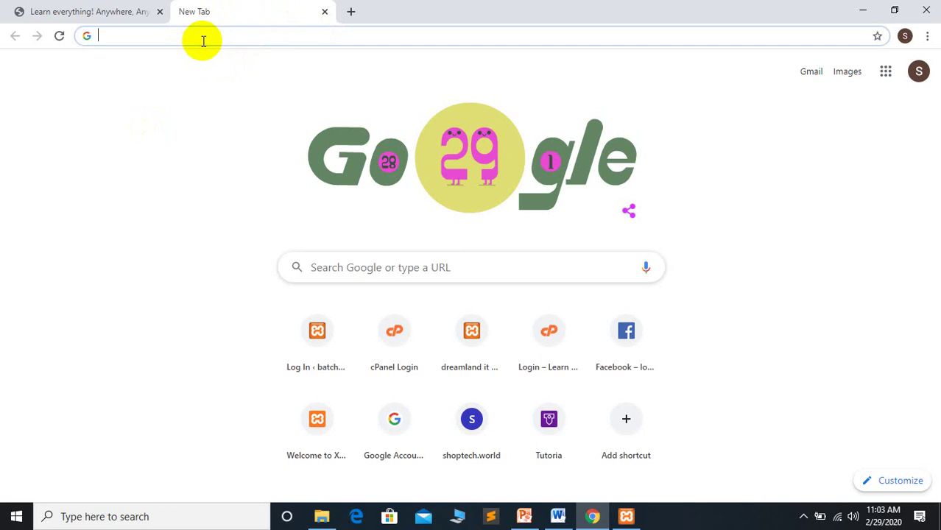
text(do)
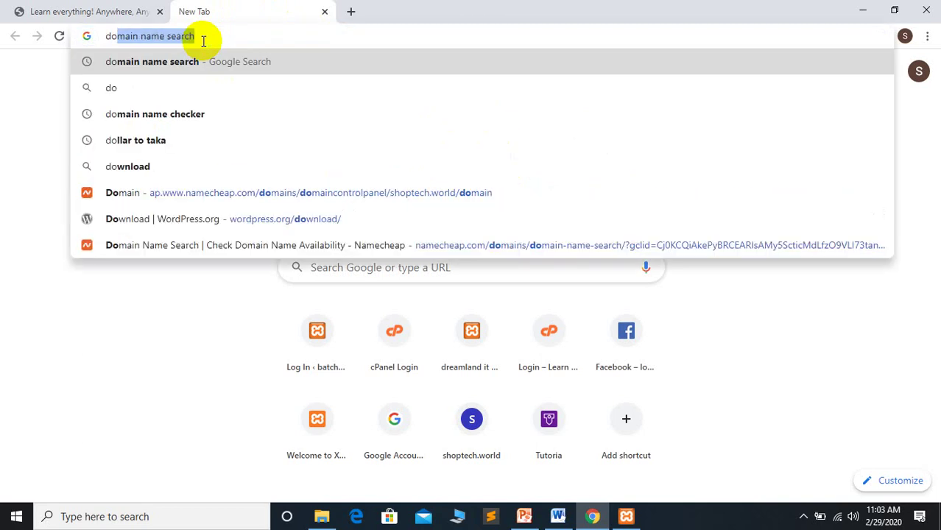
key(Return)
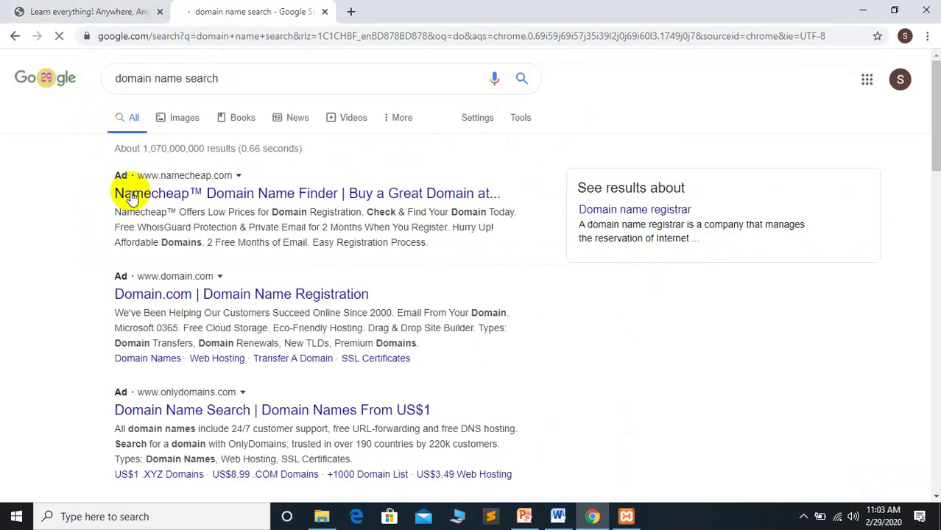
Replace the query with a Google search for 'free domain tk'
click(152, 77)
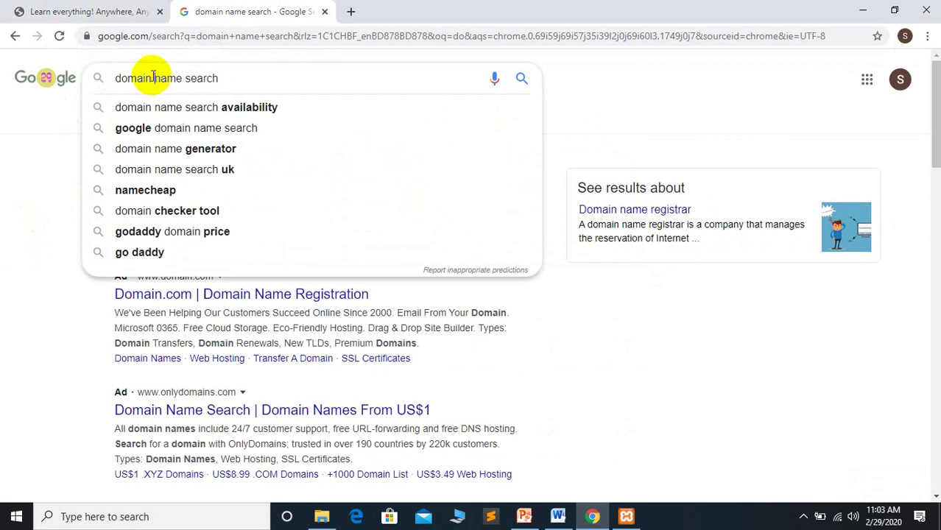
triple_click(153, 78)
text(free do)
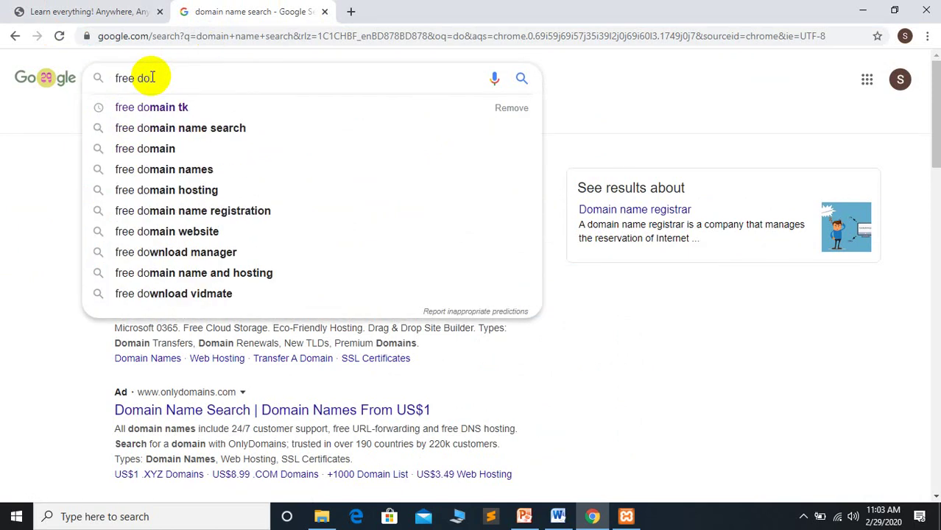
click(122, 109)
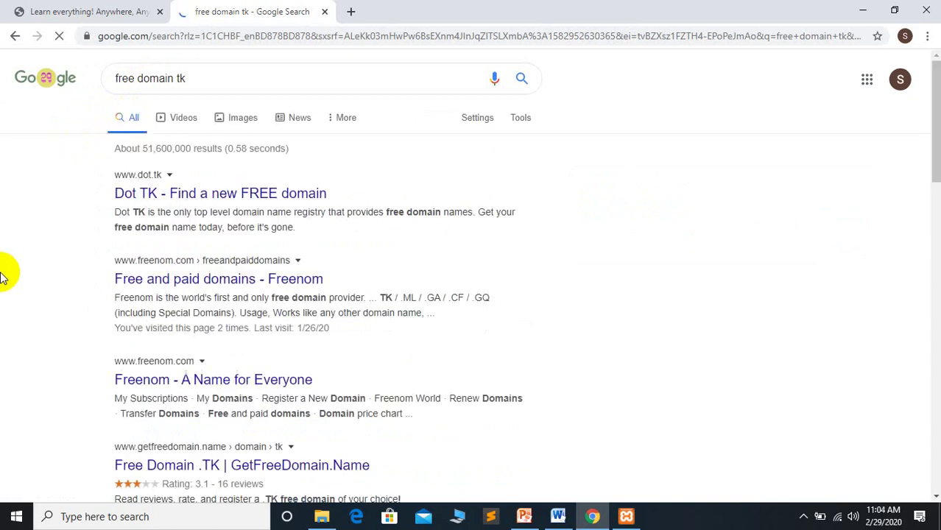
Open the Freenom 'Free and paid domains' result in a new tab and view it
right_click(184, 269)
click(254, 277)
click(366, 6)
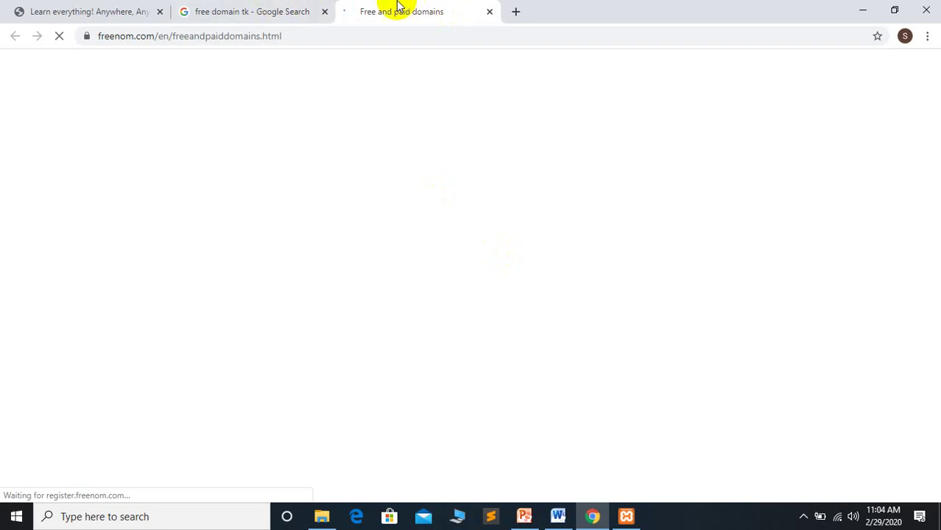
click(241, 9)
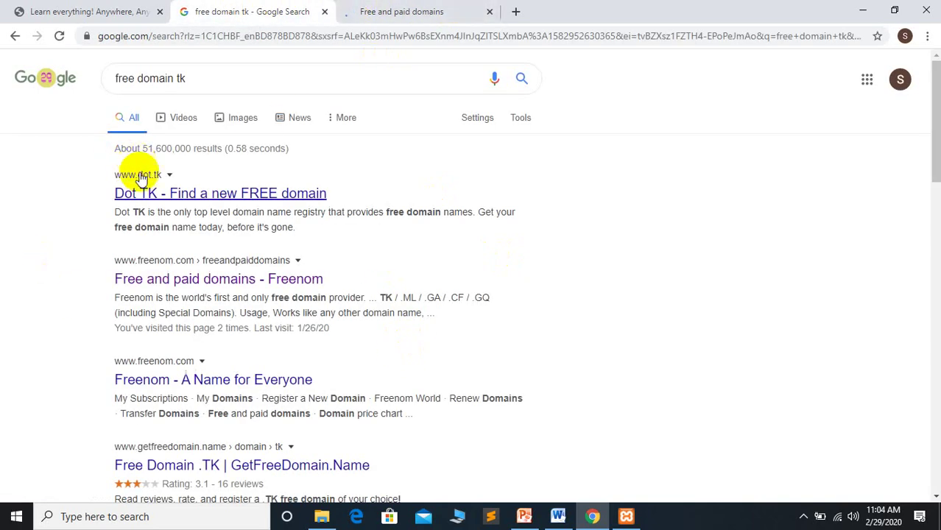
click(366, 7)
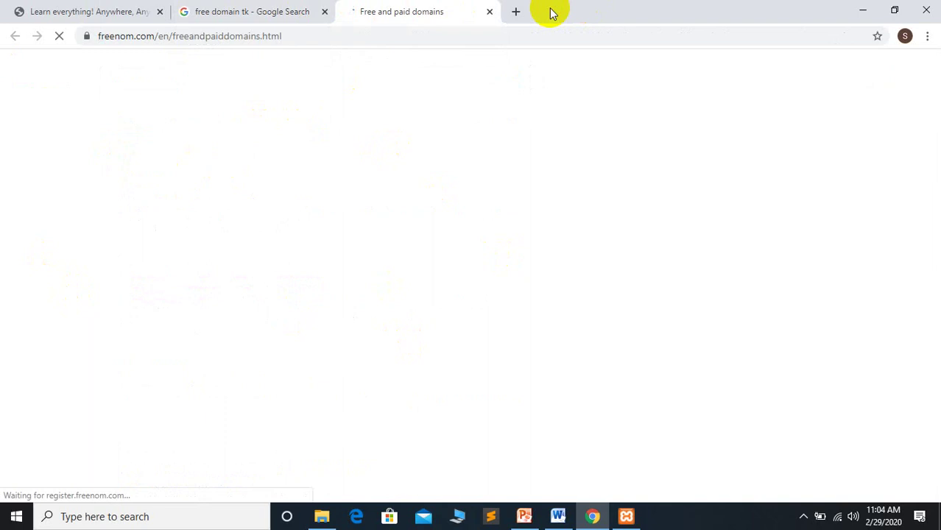
Search Google for 'free hosting' in a new tab
click(515, 12)
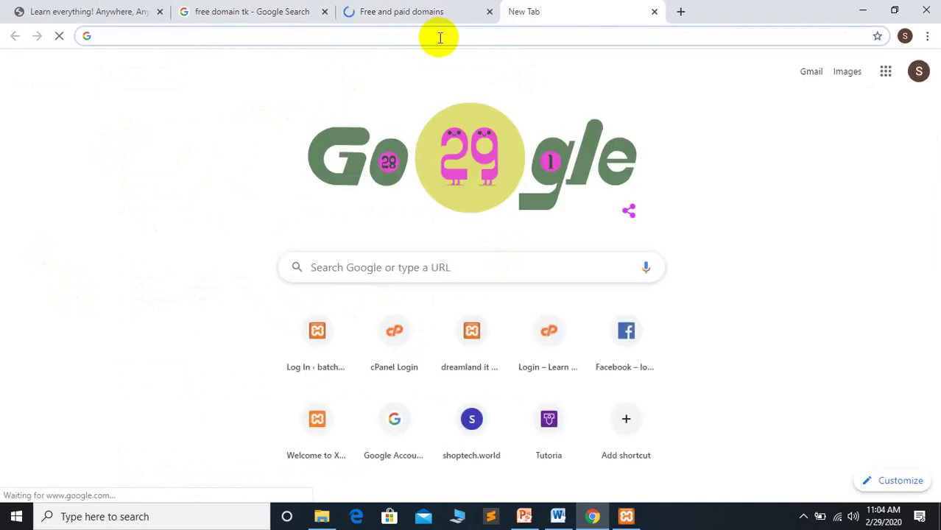
text(free)
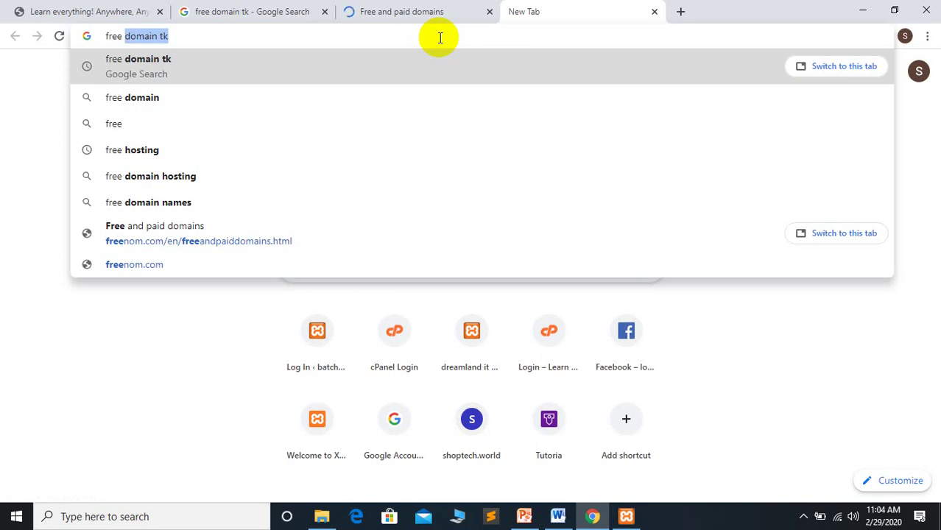
text(ho)
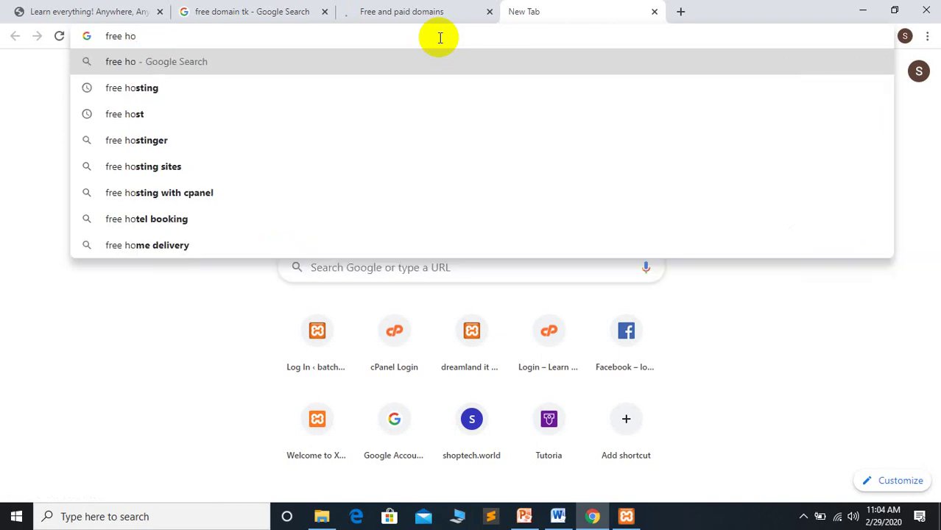
click(129, 88)
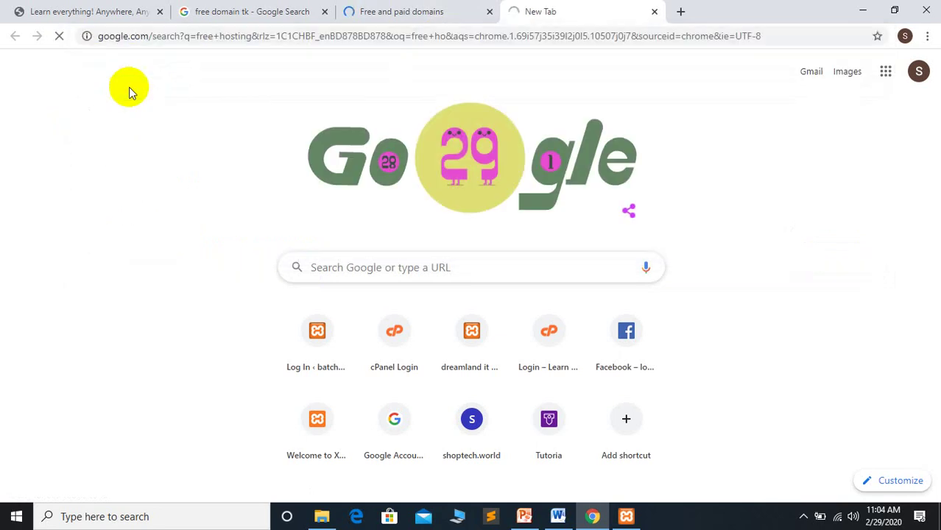
Compare the Freenom page, the free hosting results and the free domain tk results
click(386, 8)
click(584, 10)
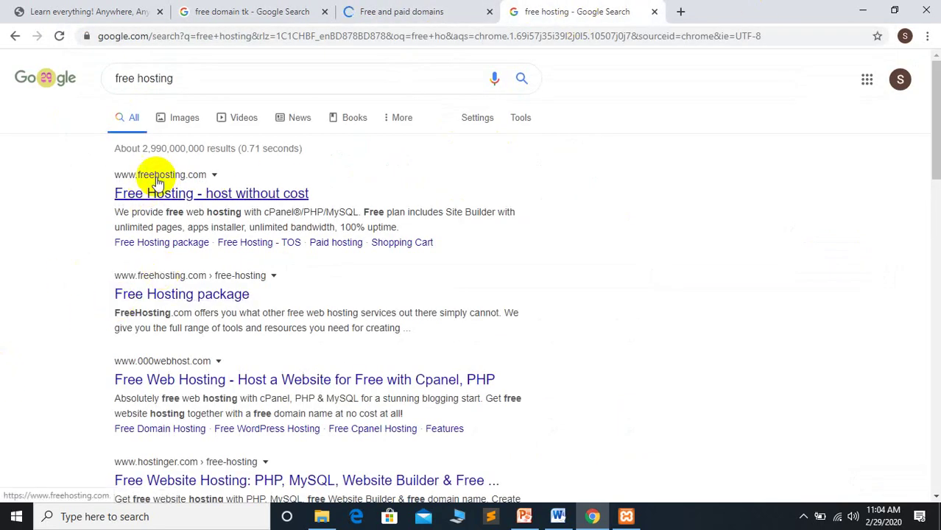
scroll(43, 368, down, 2)
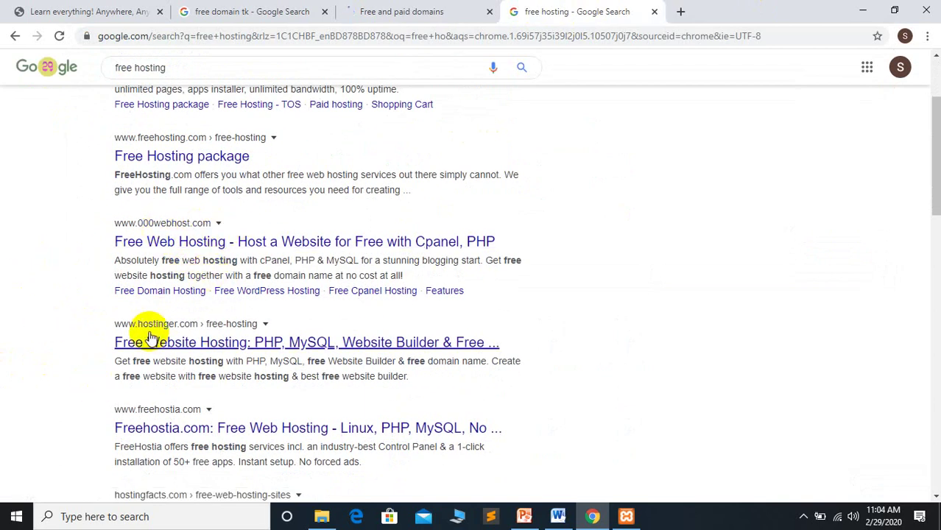
click(390, 9)
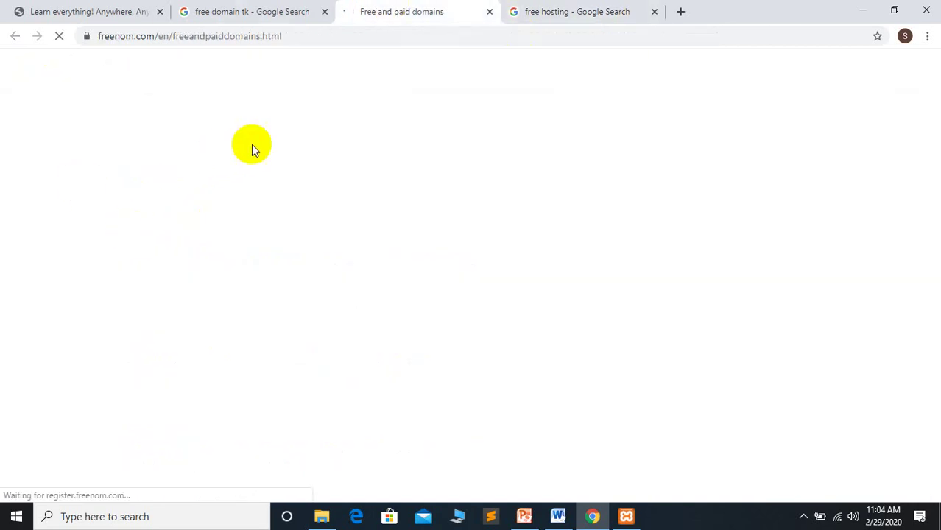
click(243, 11)
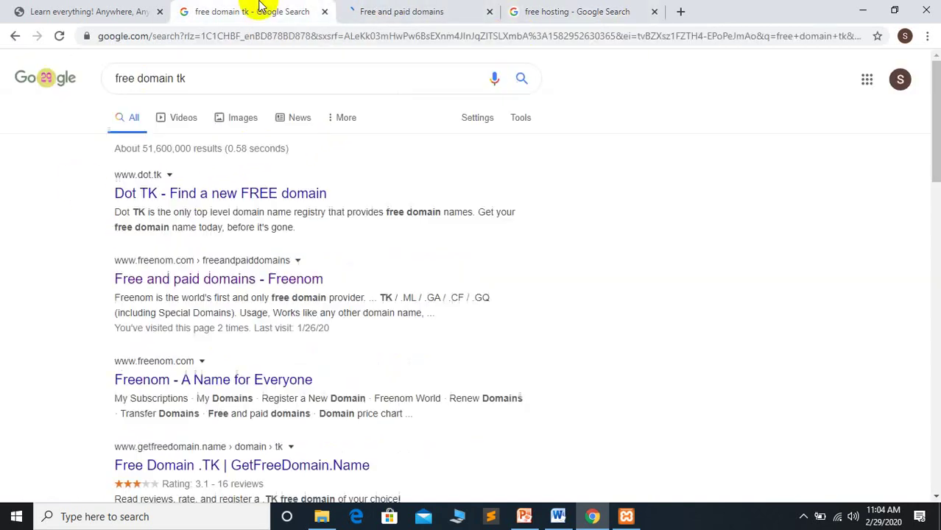
Close the free domain tk, Freenom and free hosting tabs, then scroll ReadBaaz to the top
click(322, 13)
click(293, 11)
click(322, 11)
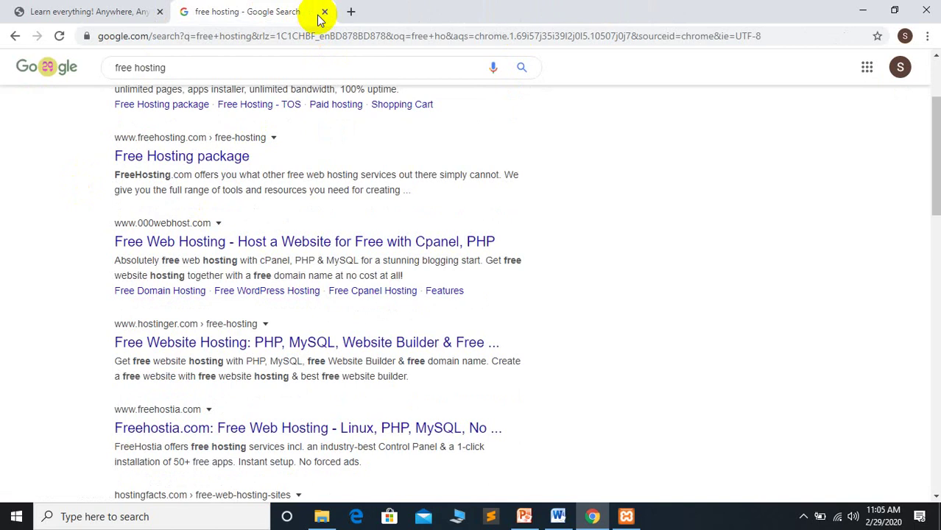
click(319, 12)
click(271, 11)
scroll(6, 321, down, 6)
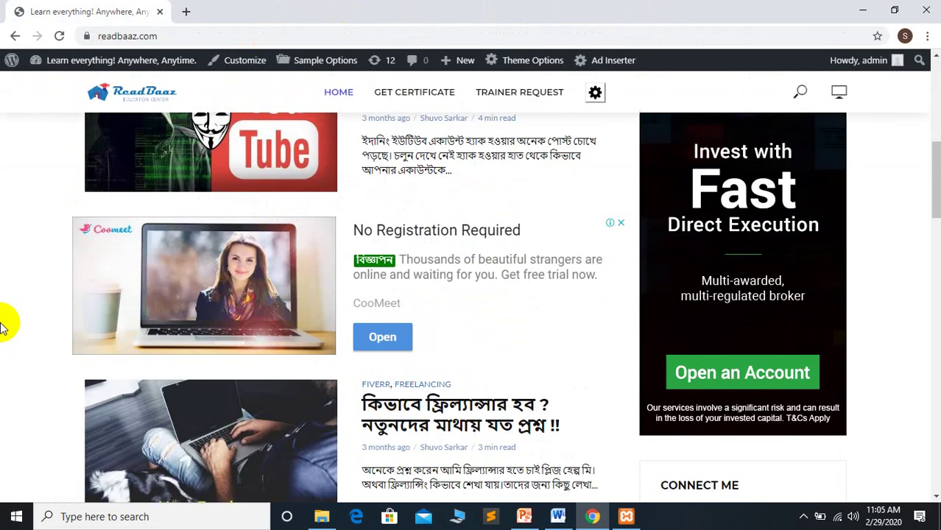
scroll(6, 324, up, 3)
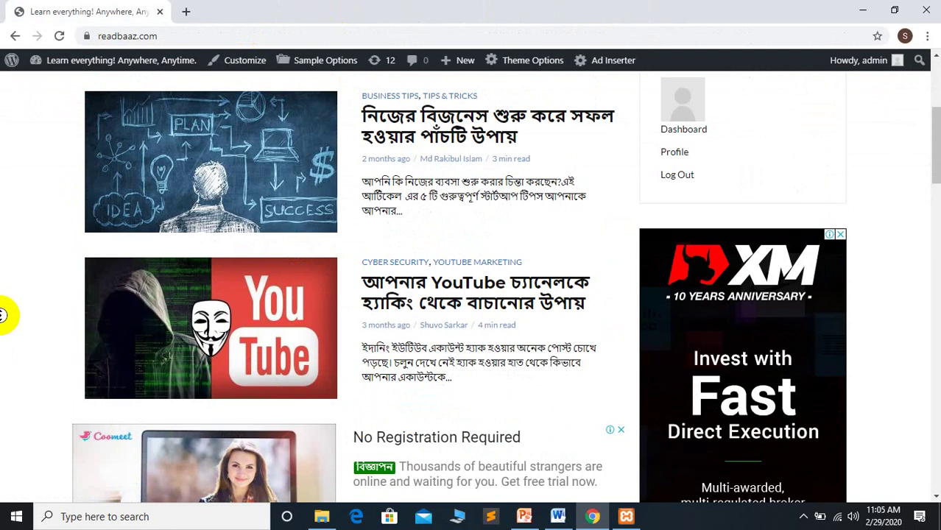
scroll(5, 315, up, 5)
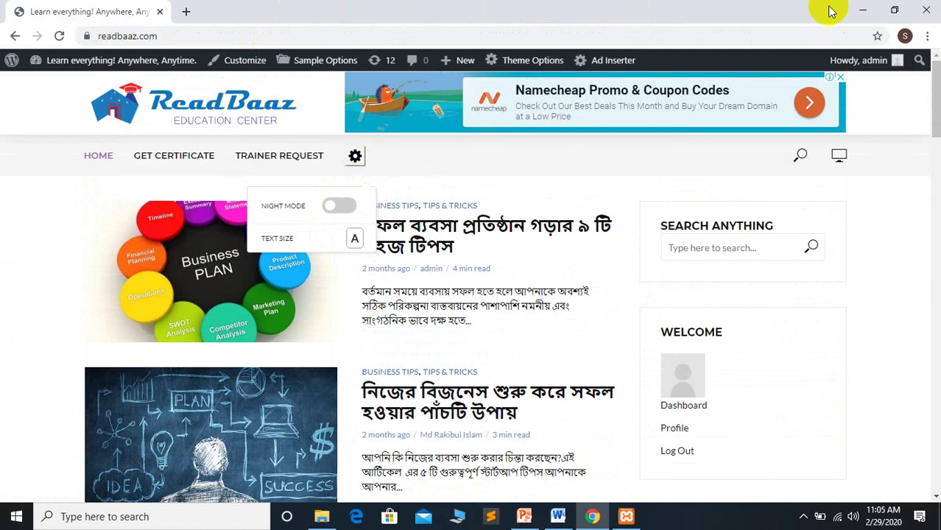
Close Chrome and the htdocs folder, stop Apache and MySQL, and close XAMPP
click(927, 10)
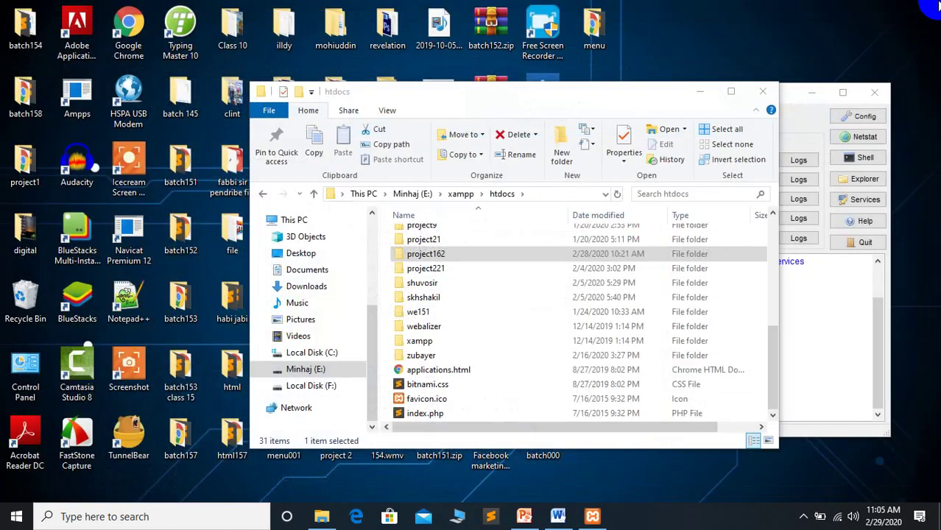
click(763, 91)
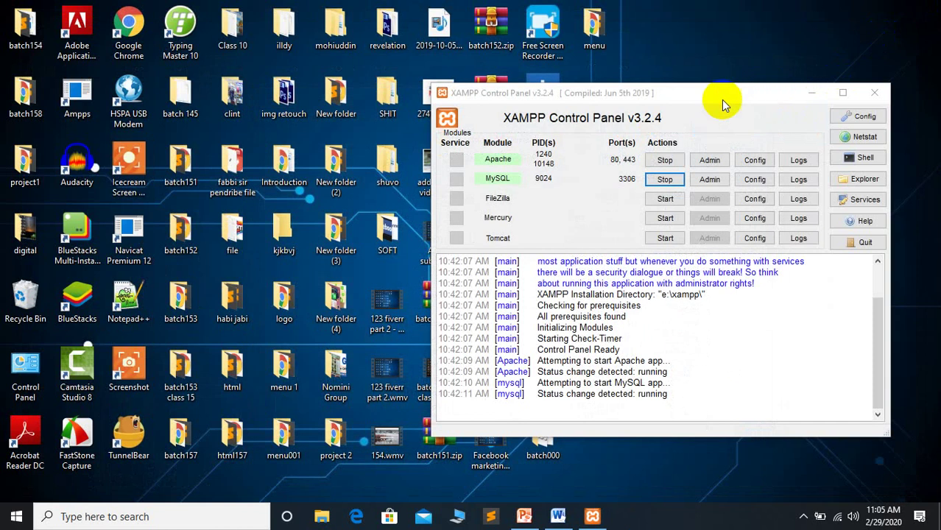
drag(616, 93, 620, 70)
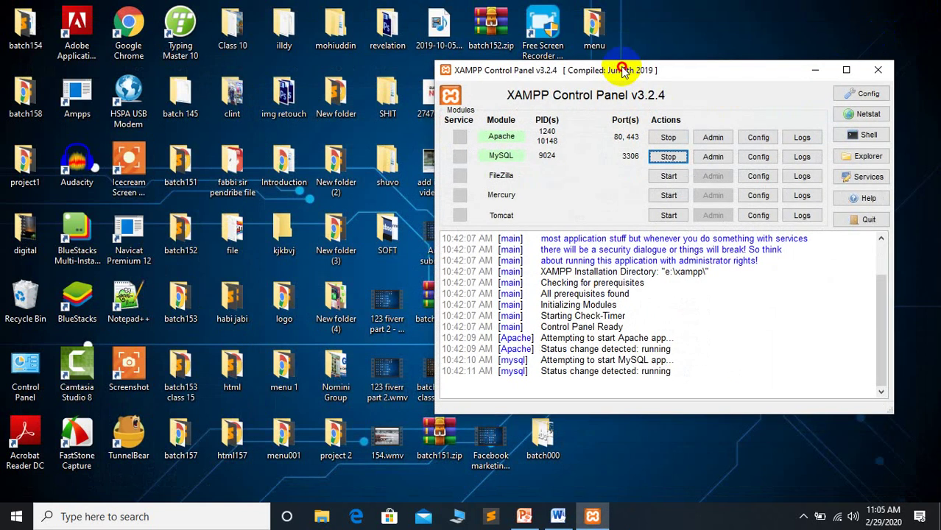
click(668, 138)
click(665, 156)
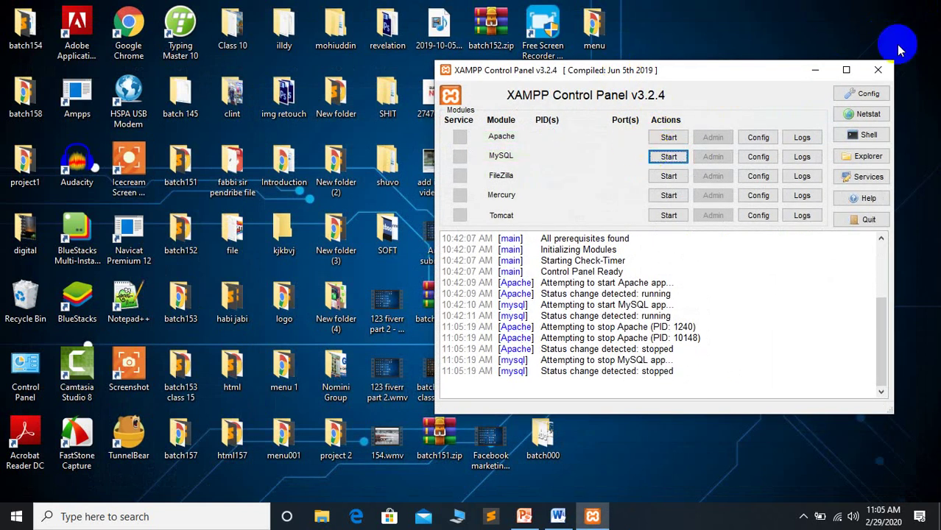
click(878, 70)
Refresh the desktop several times and close the Class Outline Word document
right_click(657, 38)
click(656, 80)
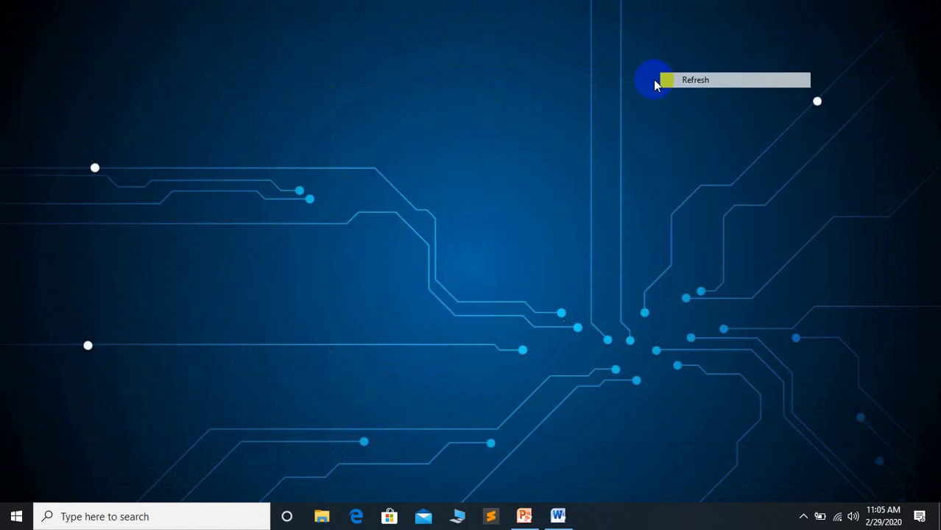
right_click(655, 81)
click(693, 121)
right_click(676, 97)
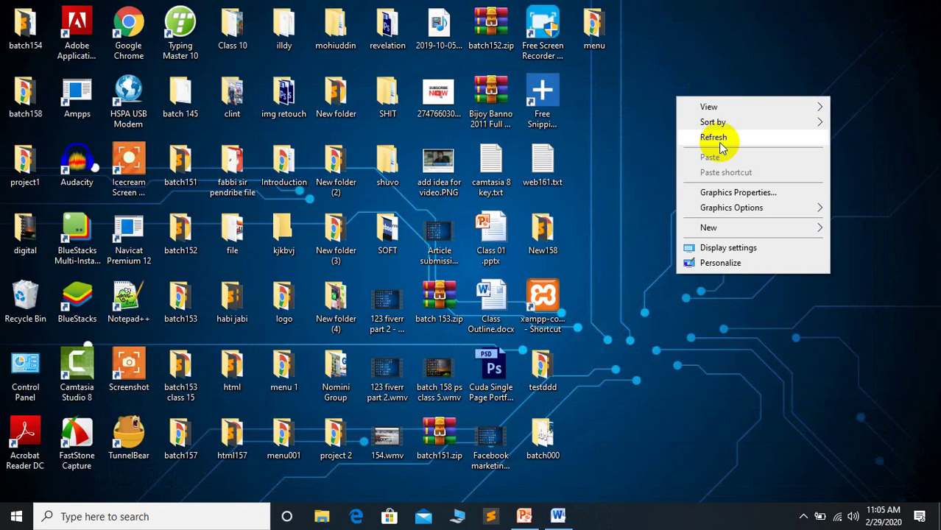
click(721, 140)
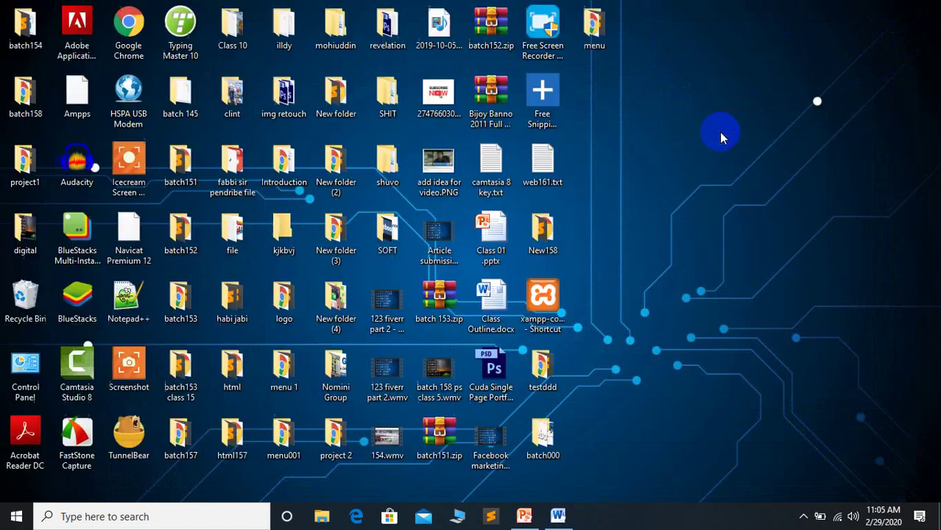
click(572, 518)
click(936, 5)
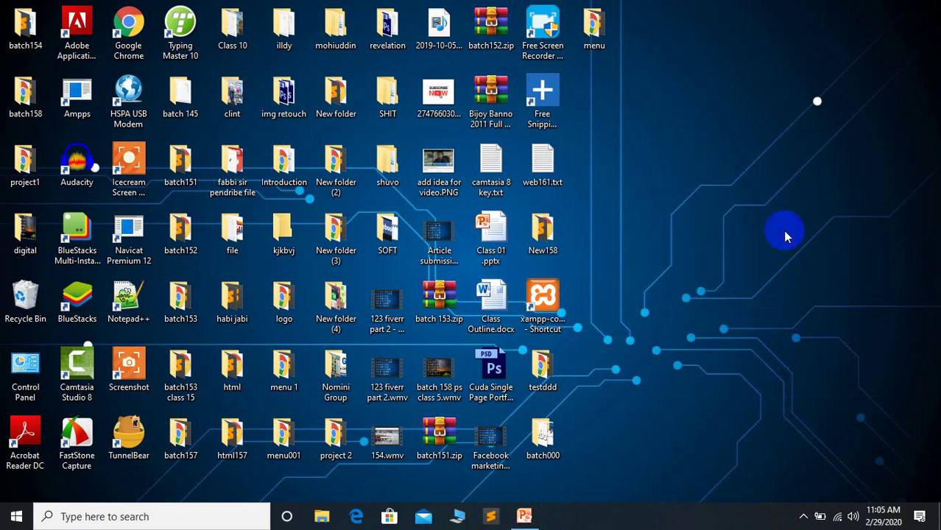
right_click(705, 80)
click(749, 124)
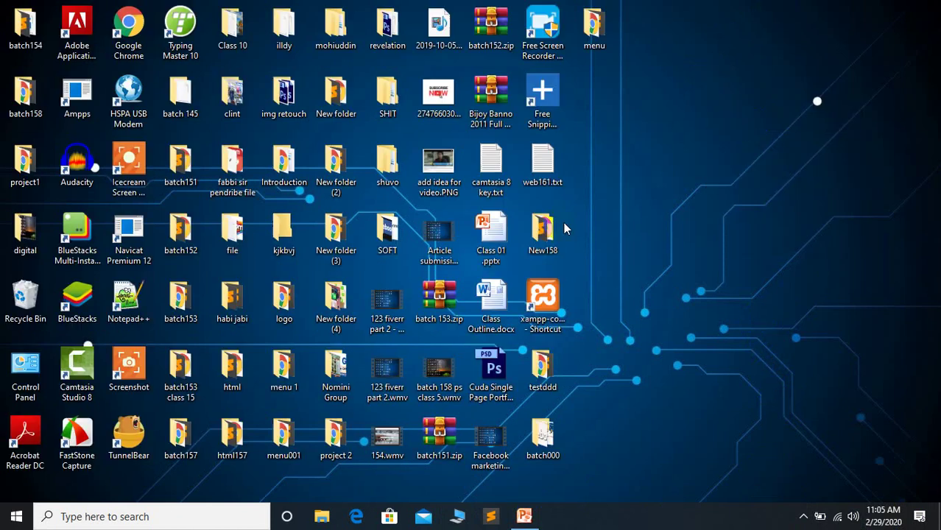
View the Today's Class Topics slide in Class 01, close PowerPoint and refresh the desktop
click(524, 517)
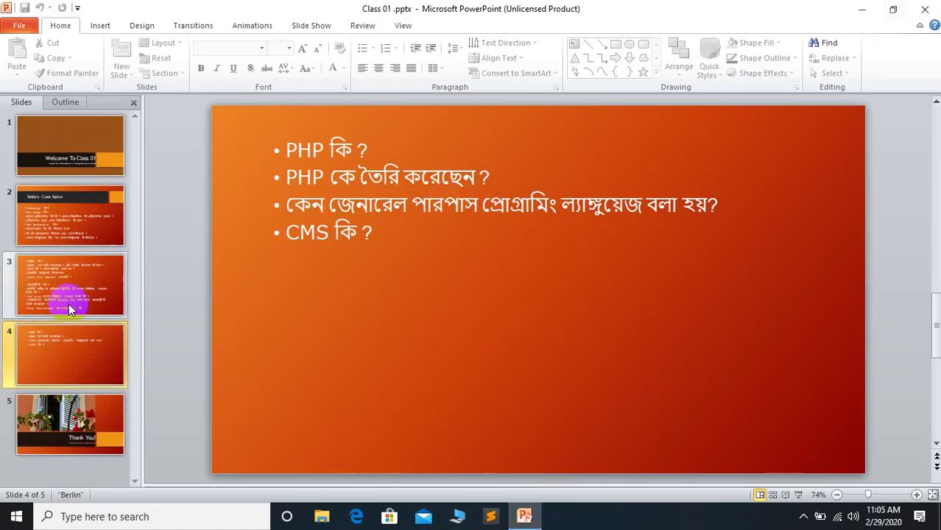
click(81, 221)
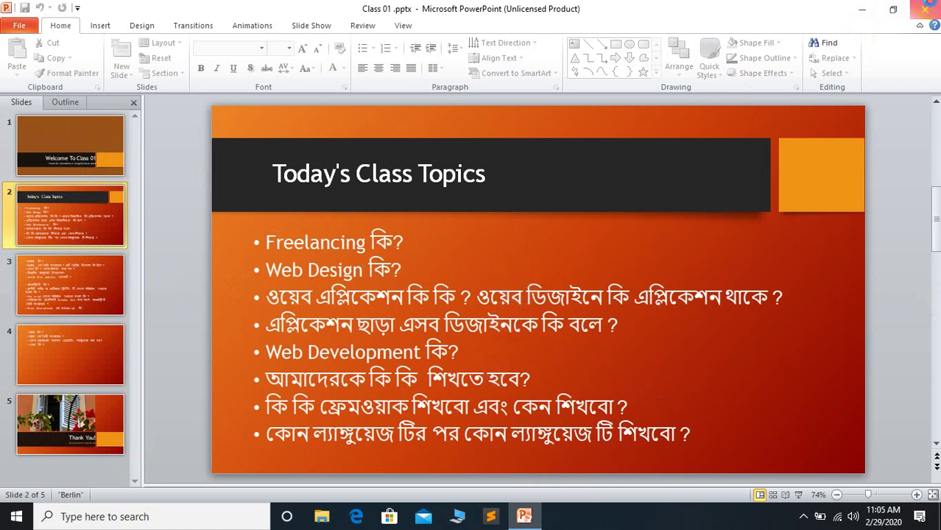
click(925, 9)
right_click(656, 61)
click(692, 96)
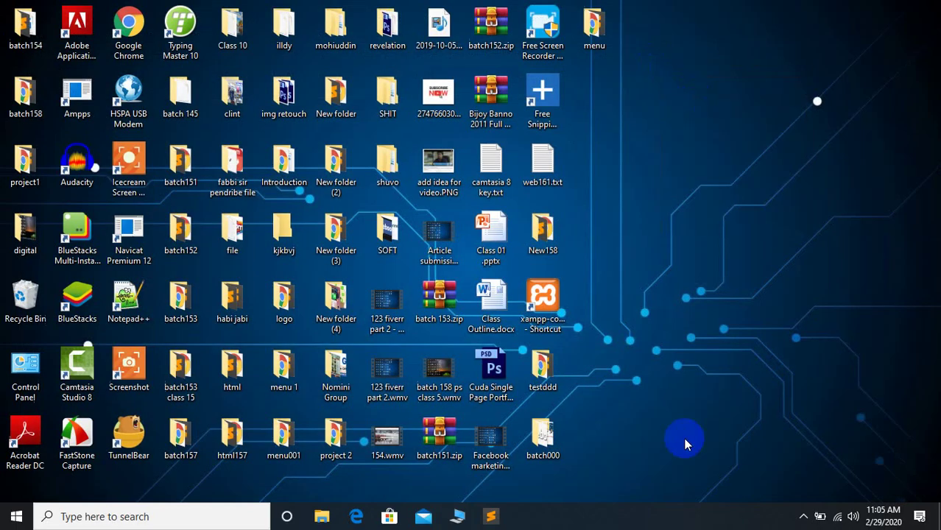